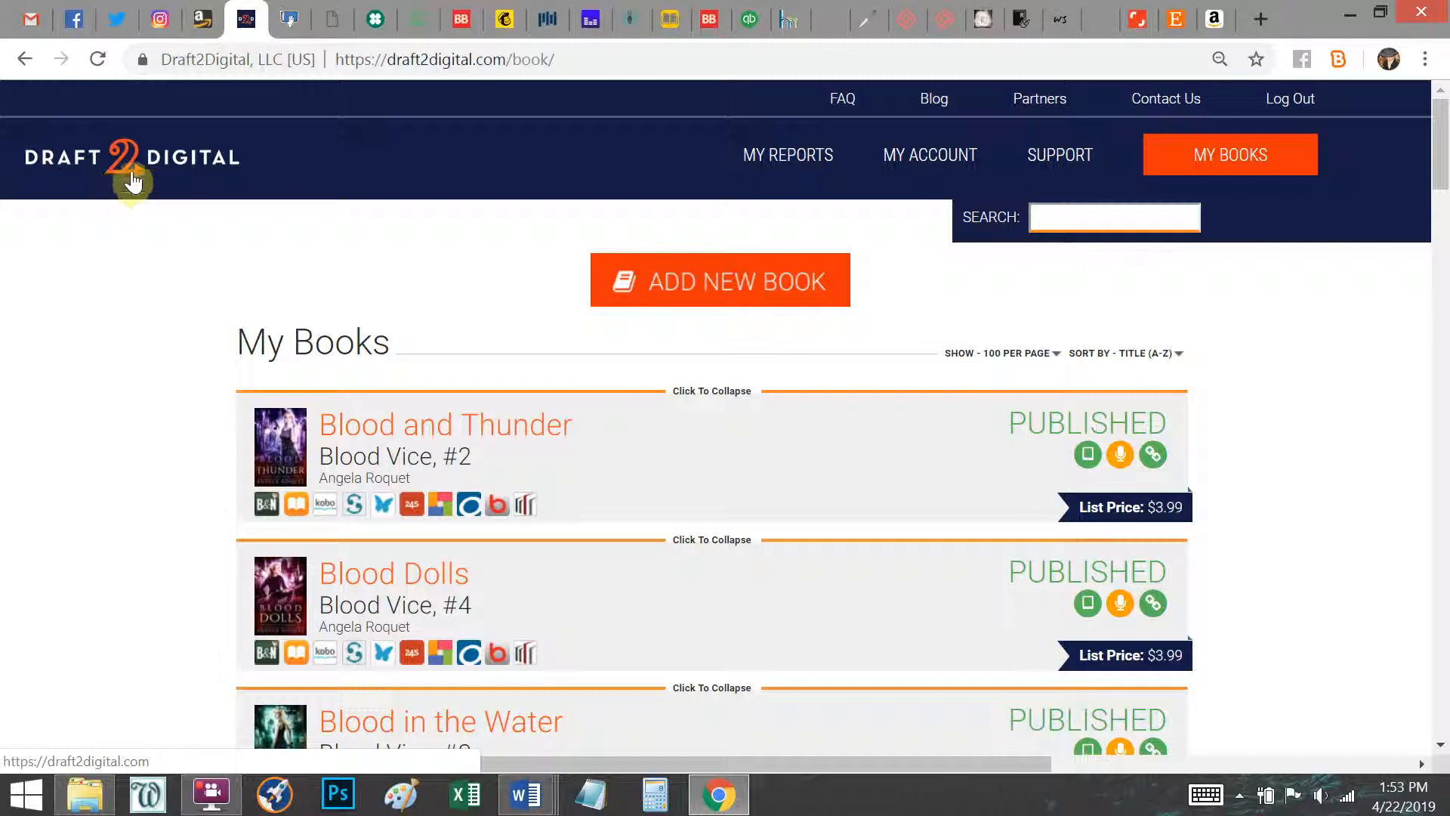
Find the published Graveyard Shift in the My Books list and open its book page.
scroll(15, 340, down, 7)
scroll(6, 370, down, 12)
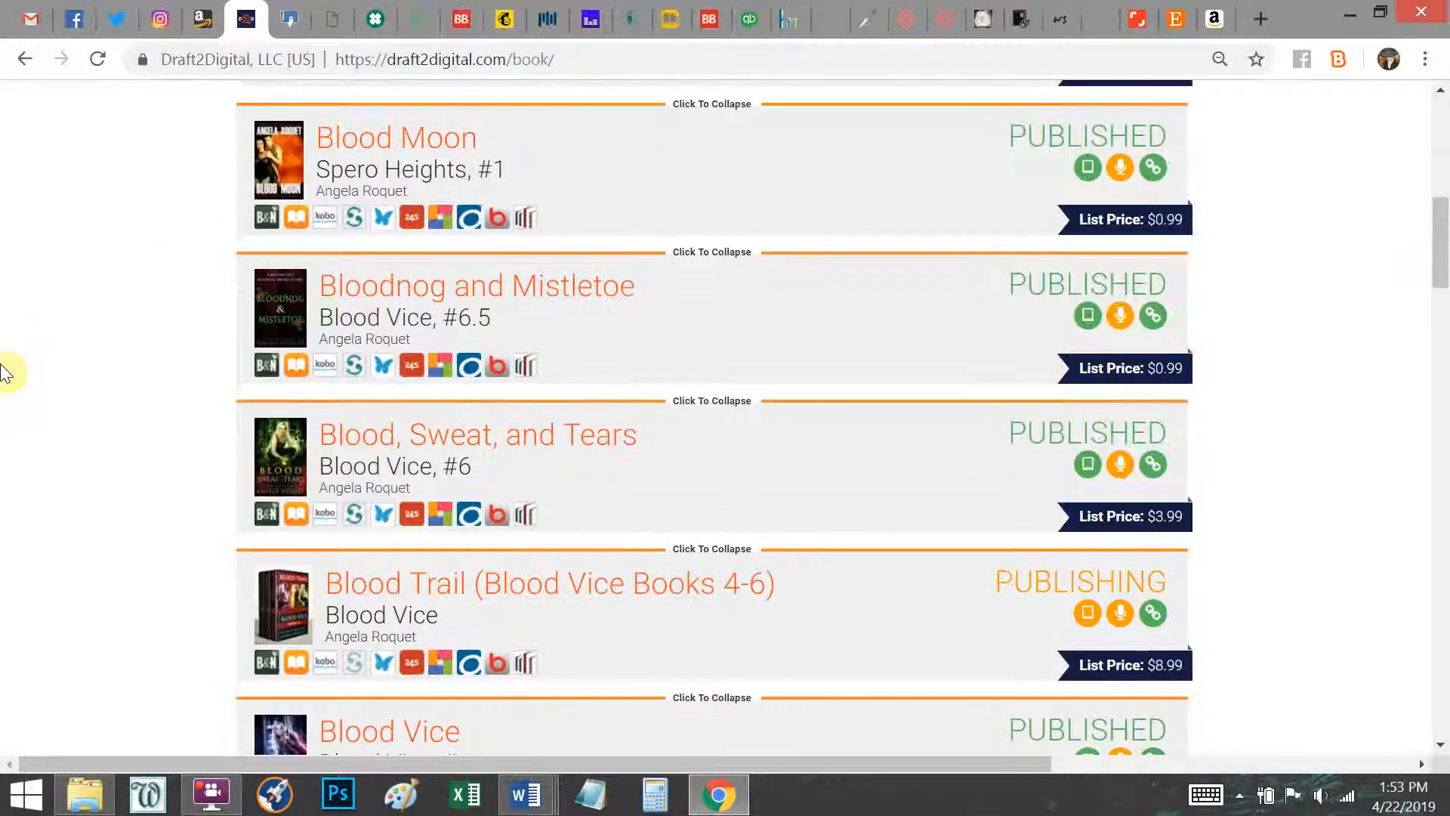
scroll(6, 370, down, 4)
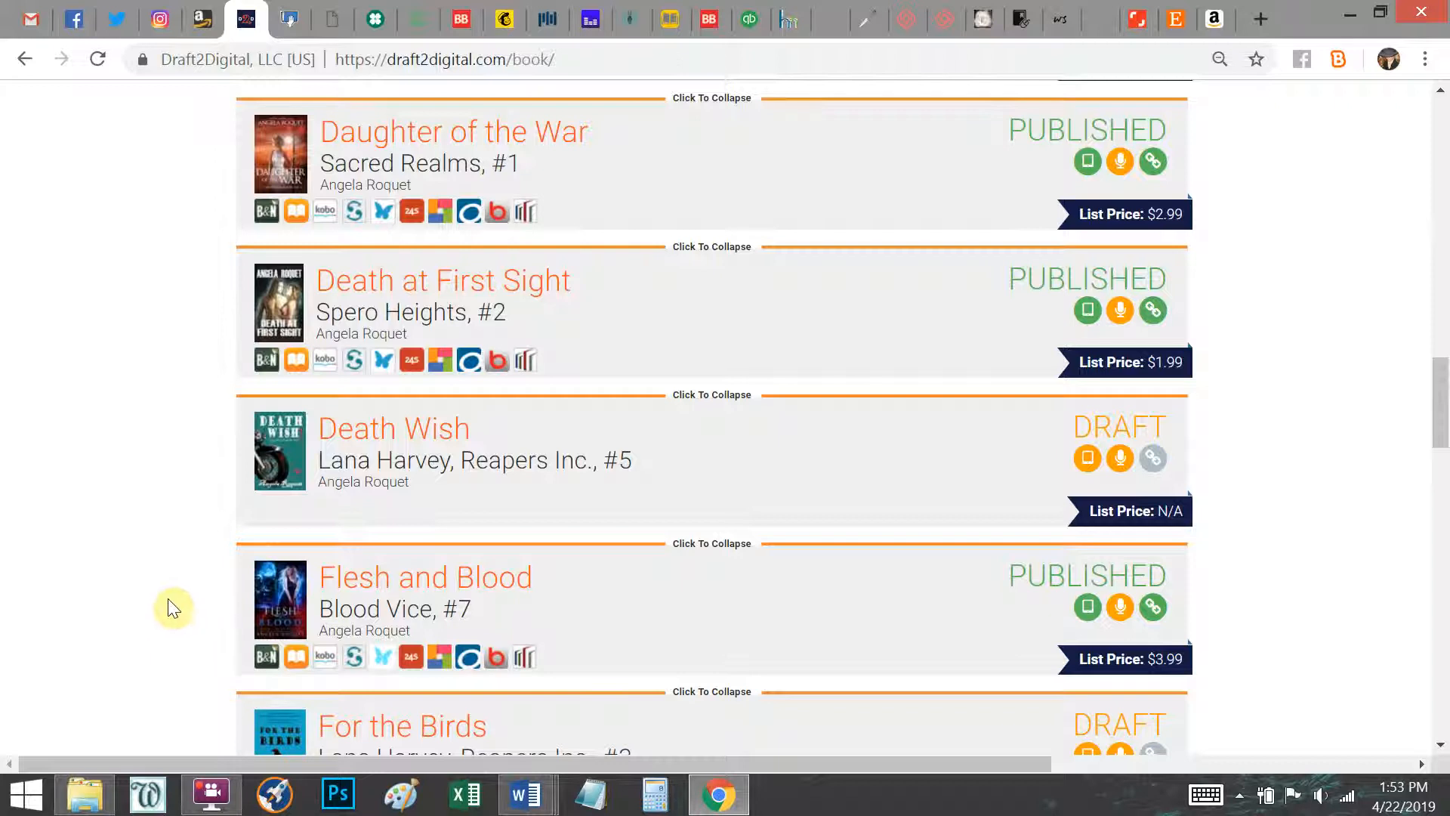
scroll(168, 593, up, 7)
scroll(163, 588, up, 9)
scroll(162, 587, down, 18)
scroll(159, 586, down, 7)
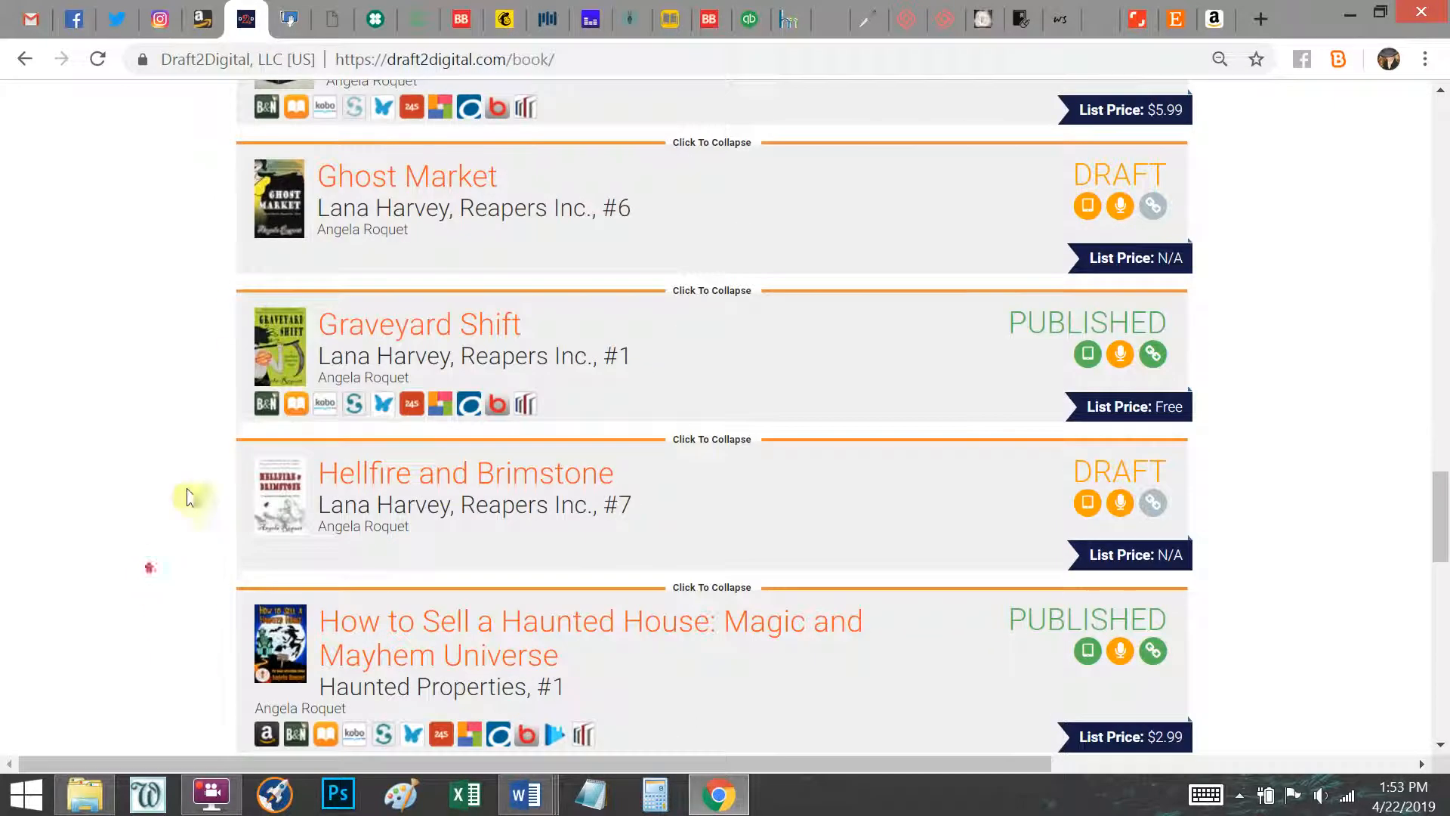
scroll(148, 556, down, 1)
click(379, 266)
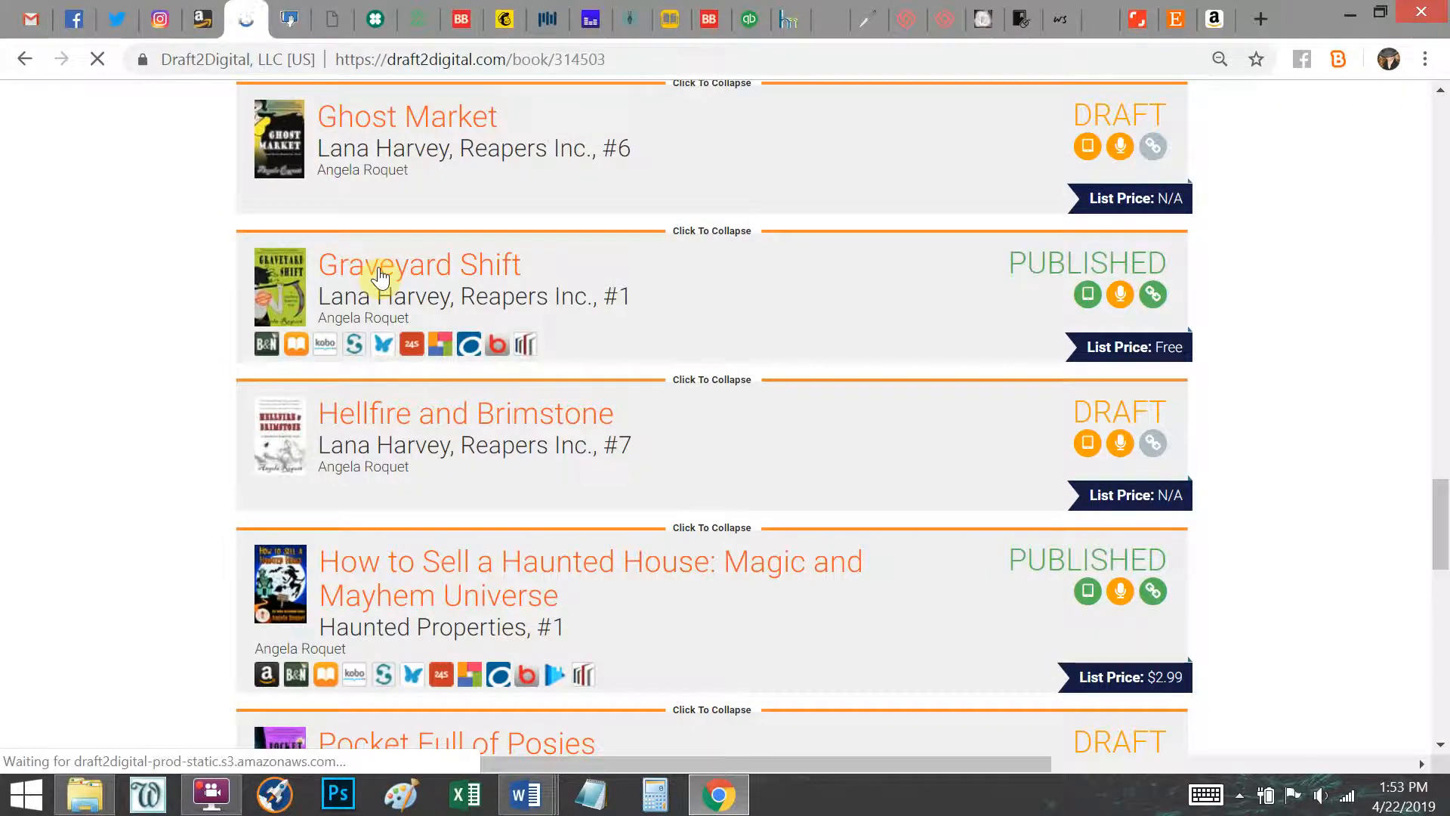
Examine the Graveyard Shift ebook details, including retailer listings and the file types offered for digital download.
scroll(48, 446, down, 7)
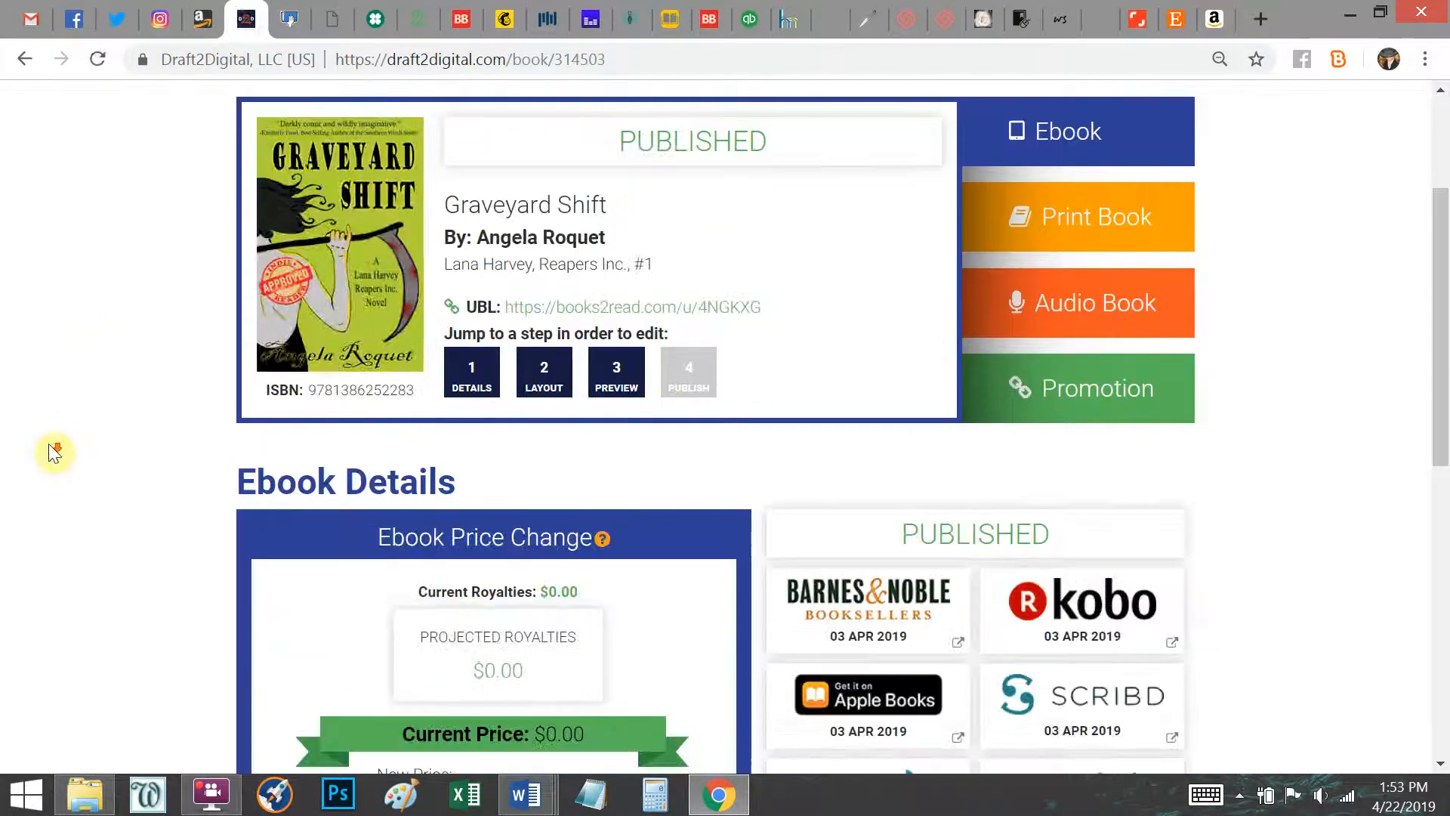
click(478, 623)
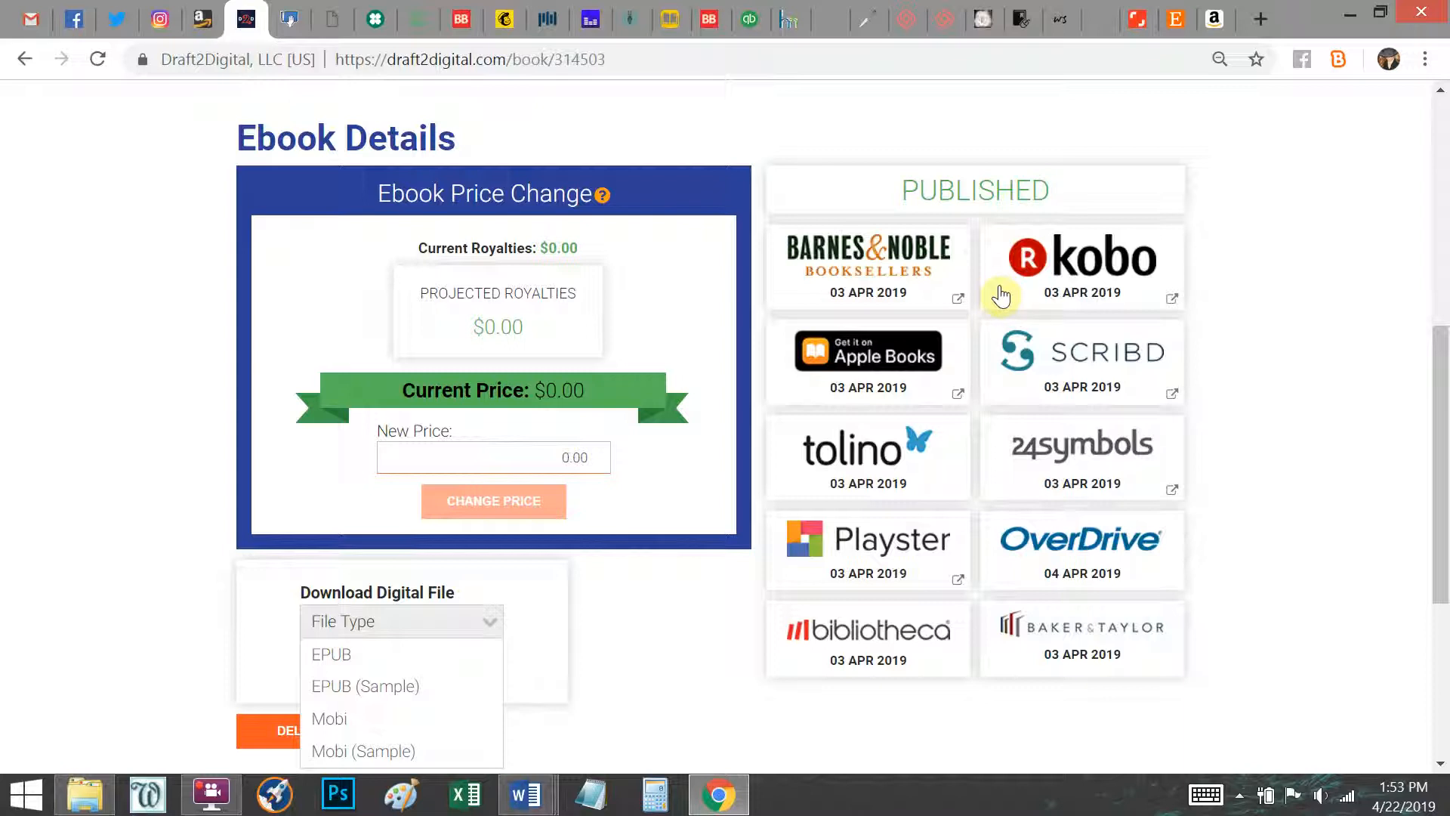
scroll(47, 442, up, 4)
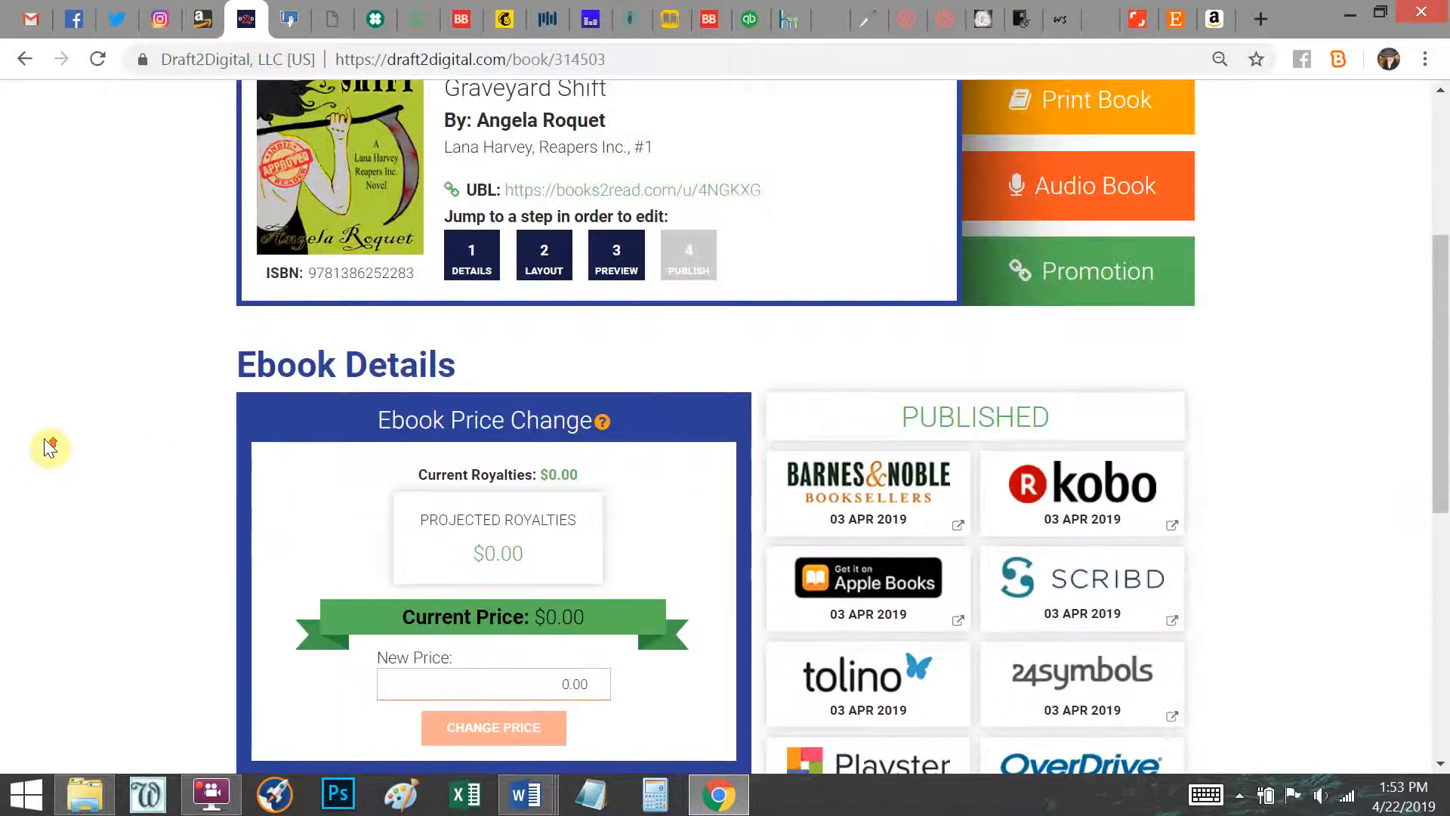
scroll(48, 438, up, 2)
scroll(39, 433, down, 3)
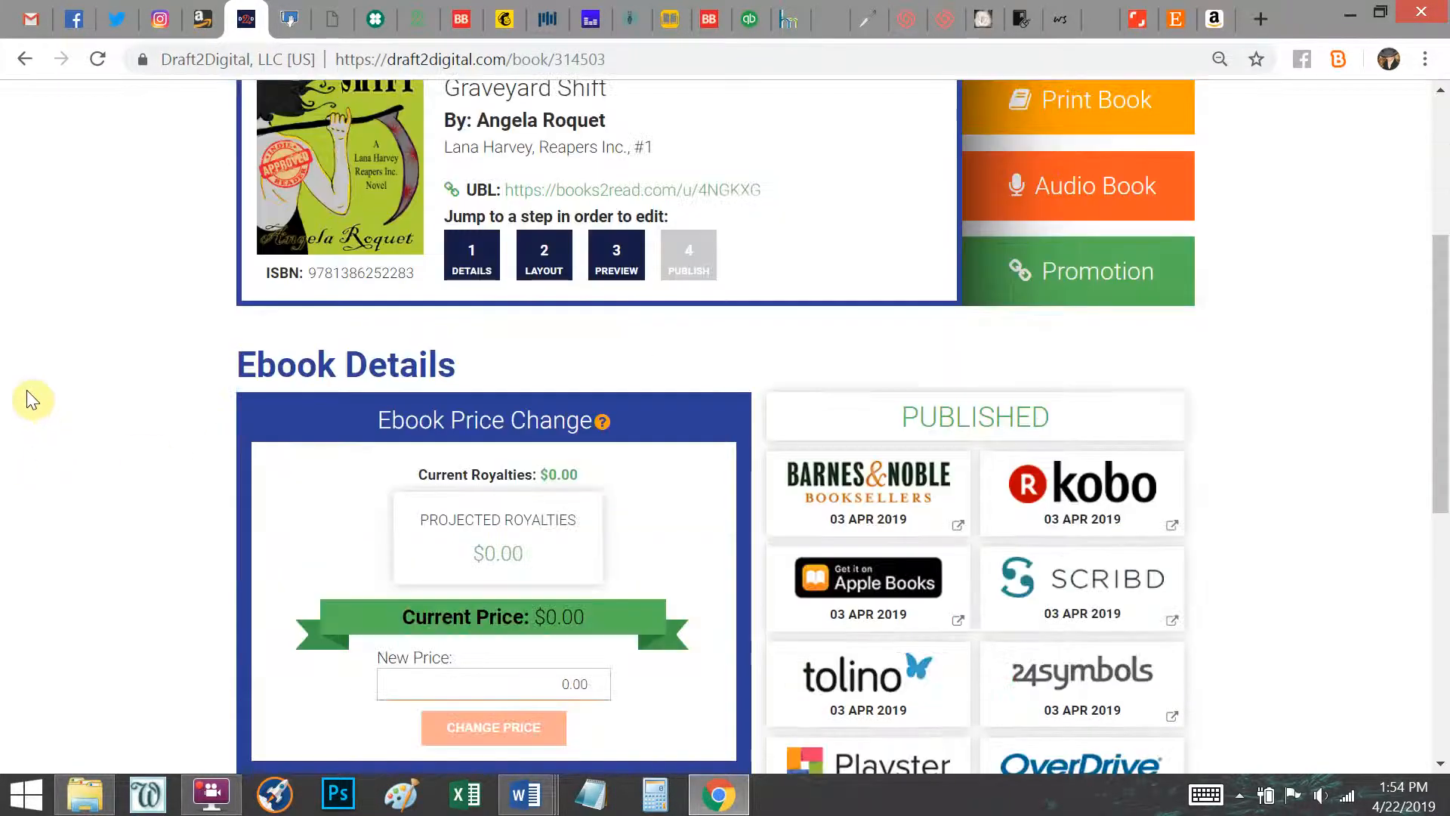
scroll(16, 461, up, 3)
scroll(14, 476, down, 3)
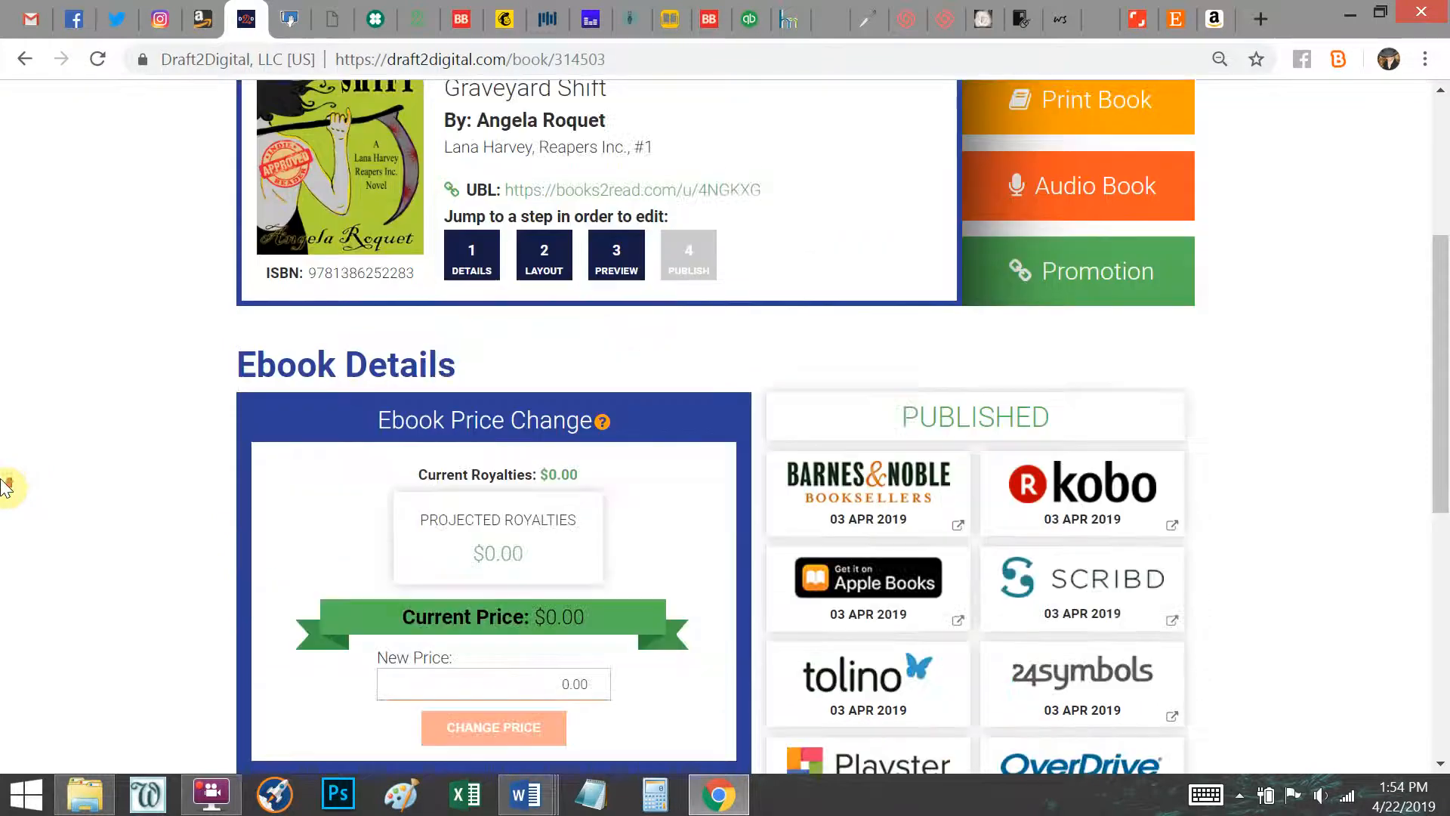
scroll(7, 487, up, 3)
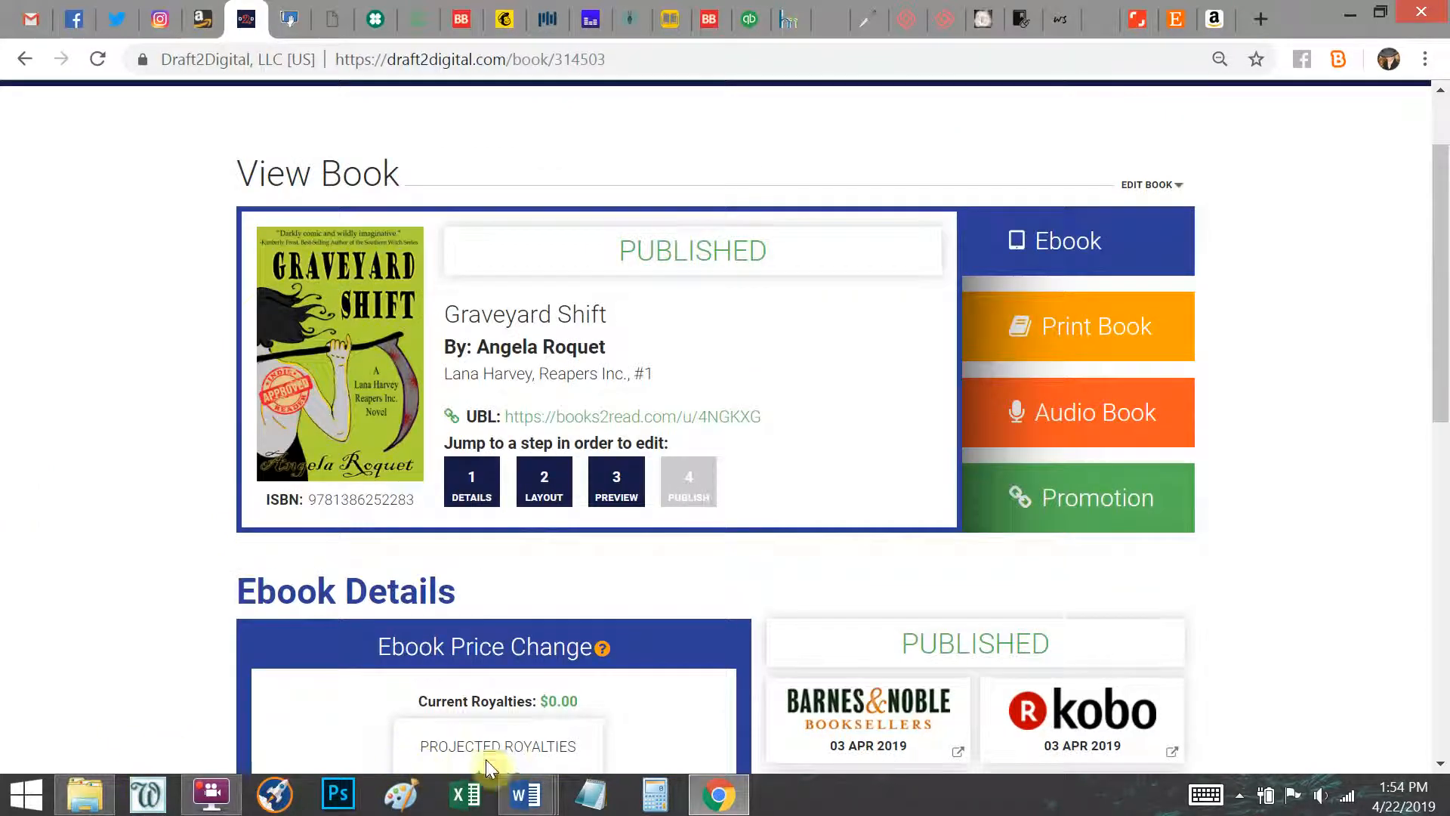
Switch to Test file.docx in Word and show the document in the Multiple Pages view.
mouse_move(516, 798)
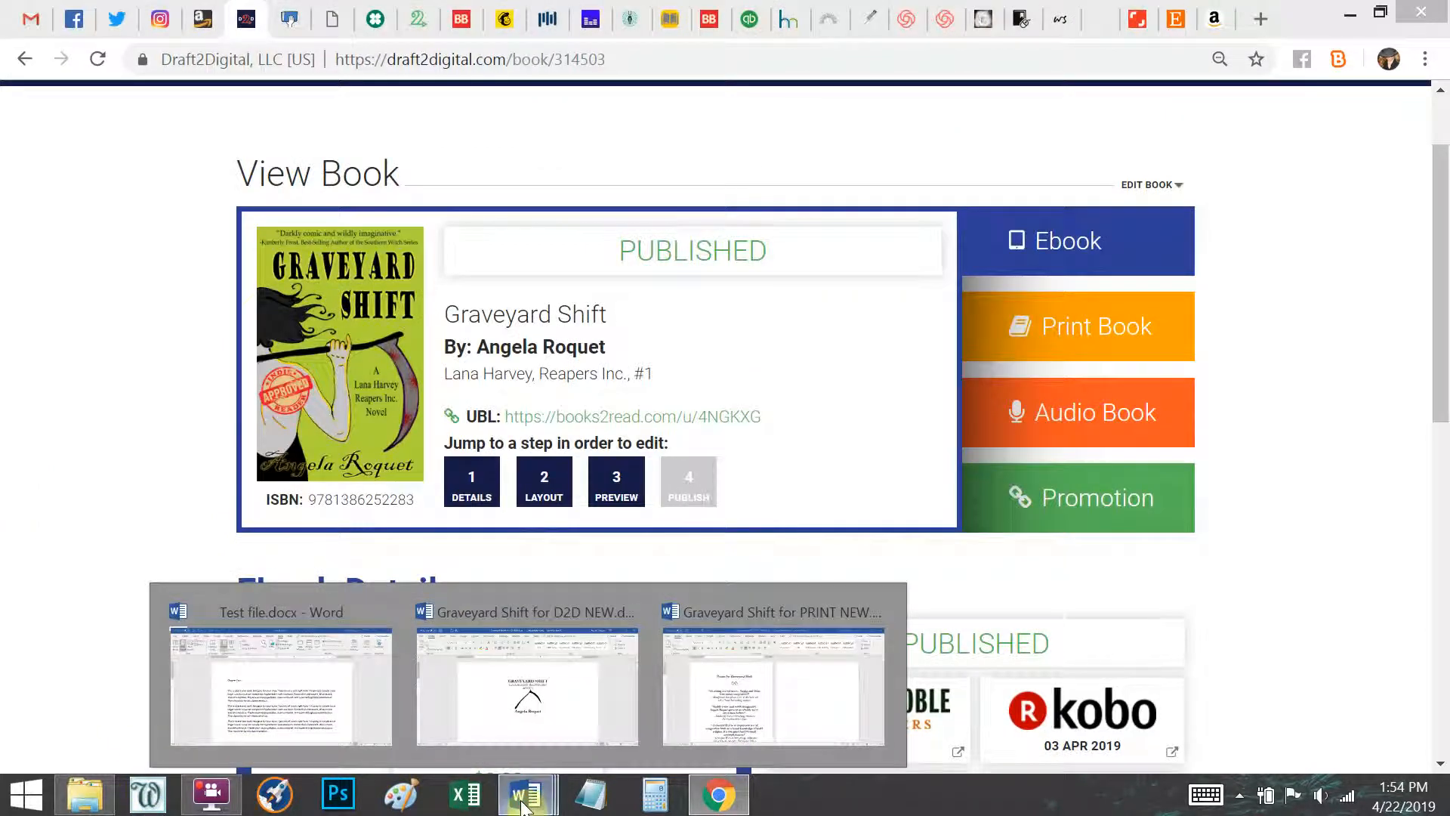
click(283, 710)
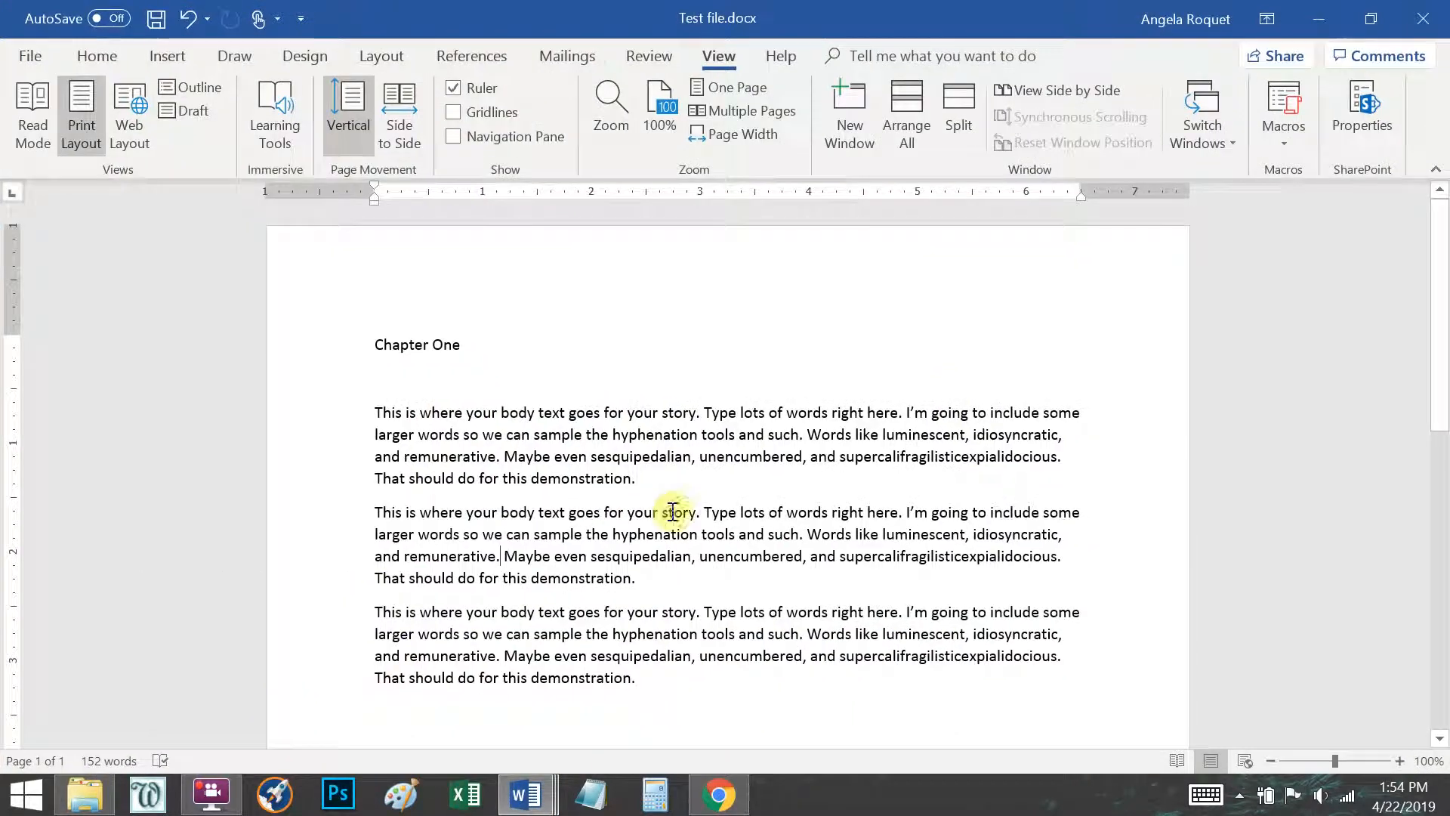
click(736, 479)
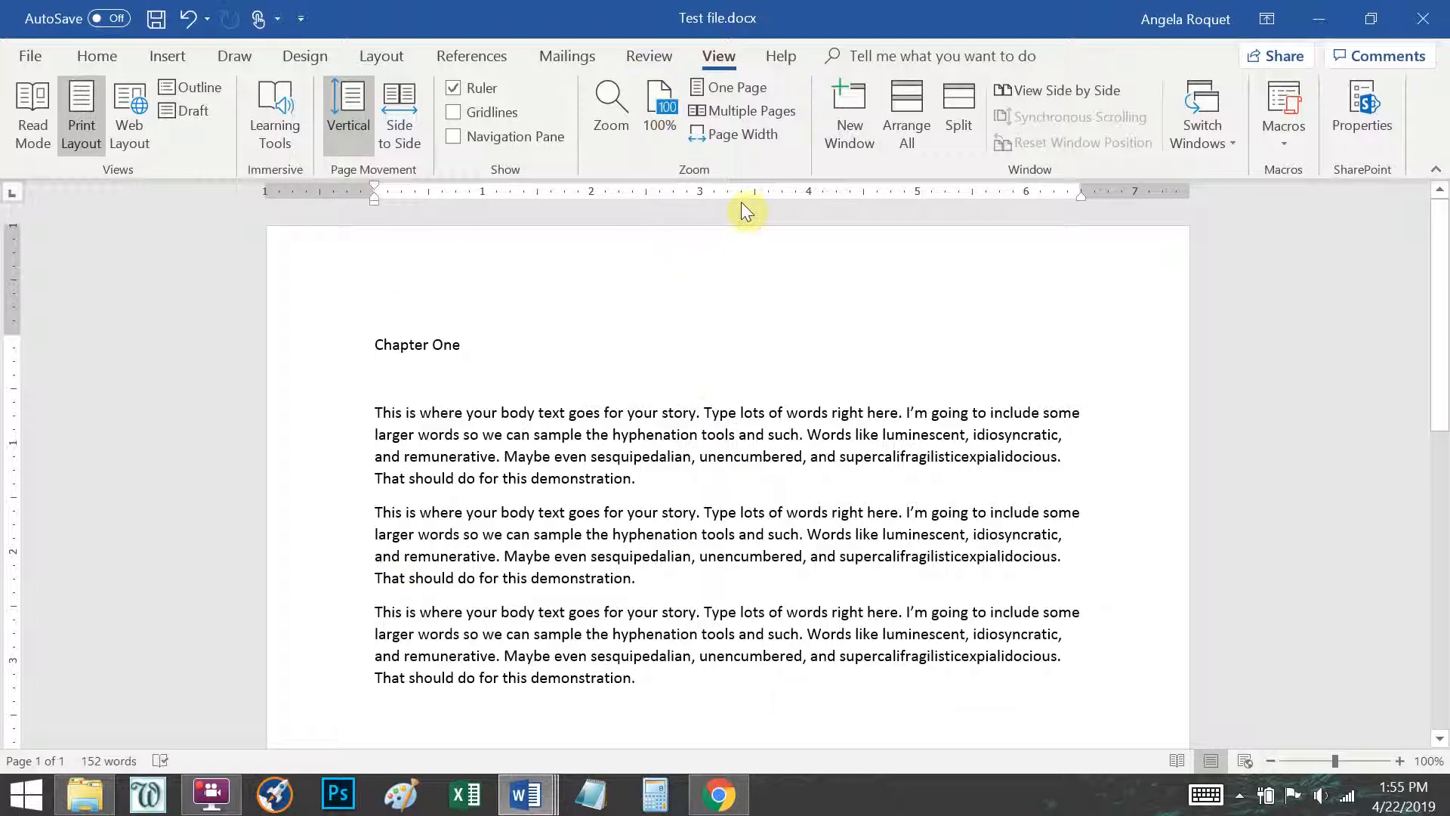
click(741, 109)
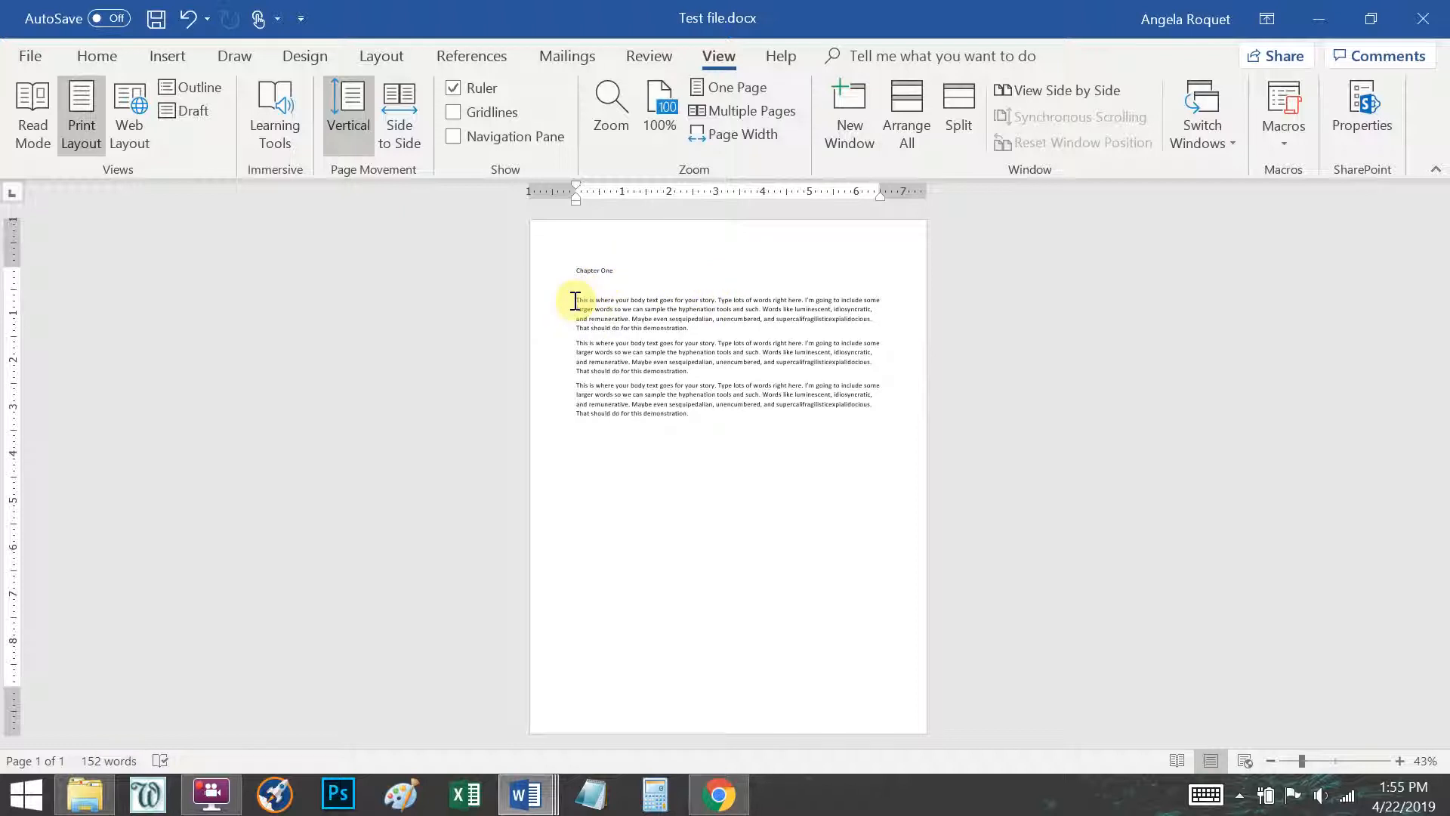
Copy the three body paragraphs under Chapter One, paste them twice below, and delete the blank line between the pasted blocks.
drag(574, 301, 718, 414)
key(ctrl+c)
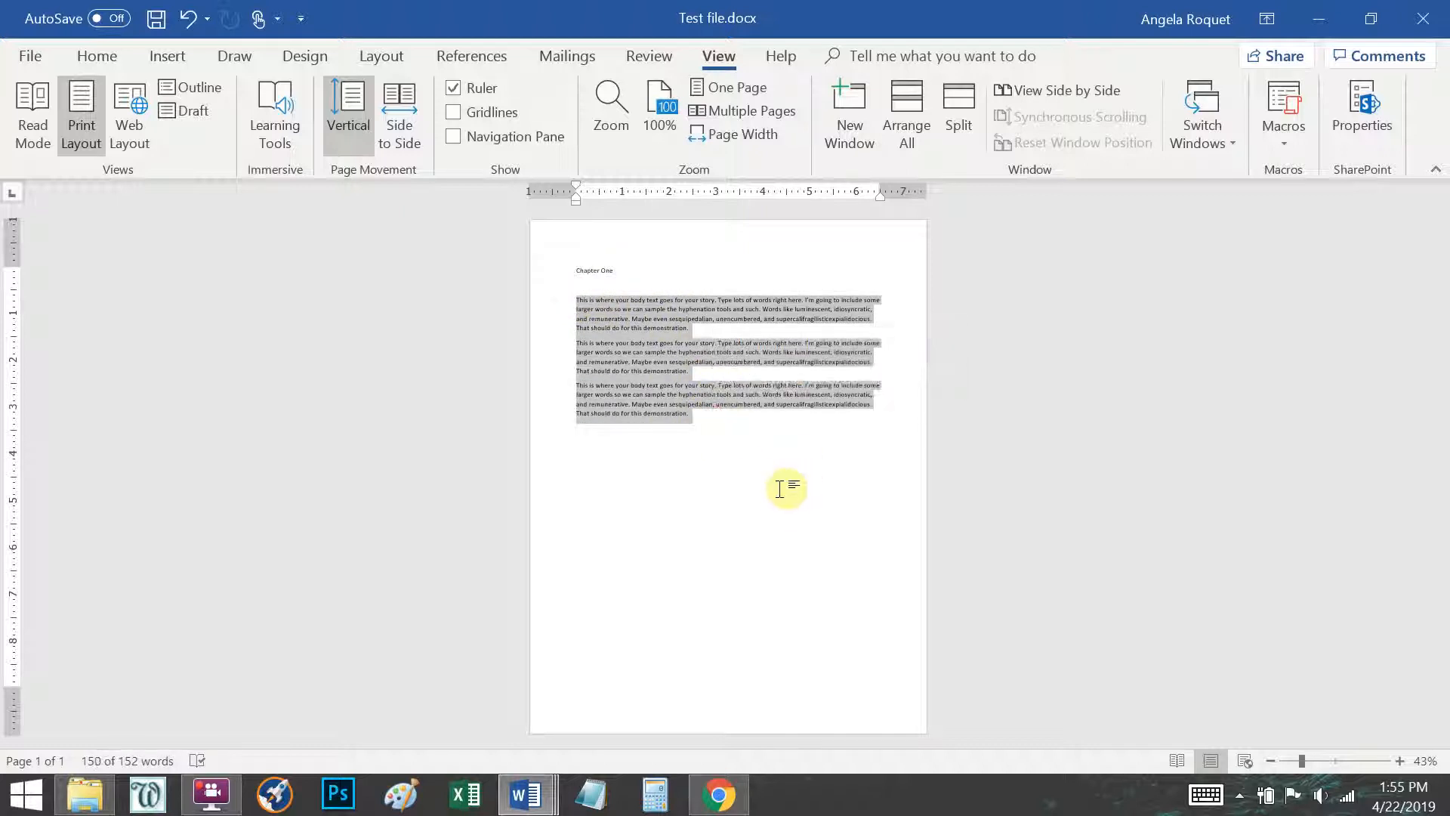
click(756, 423)
key(Return)
key(ctrl+v)
key(Return)
key(ctrl+v)
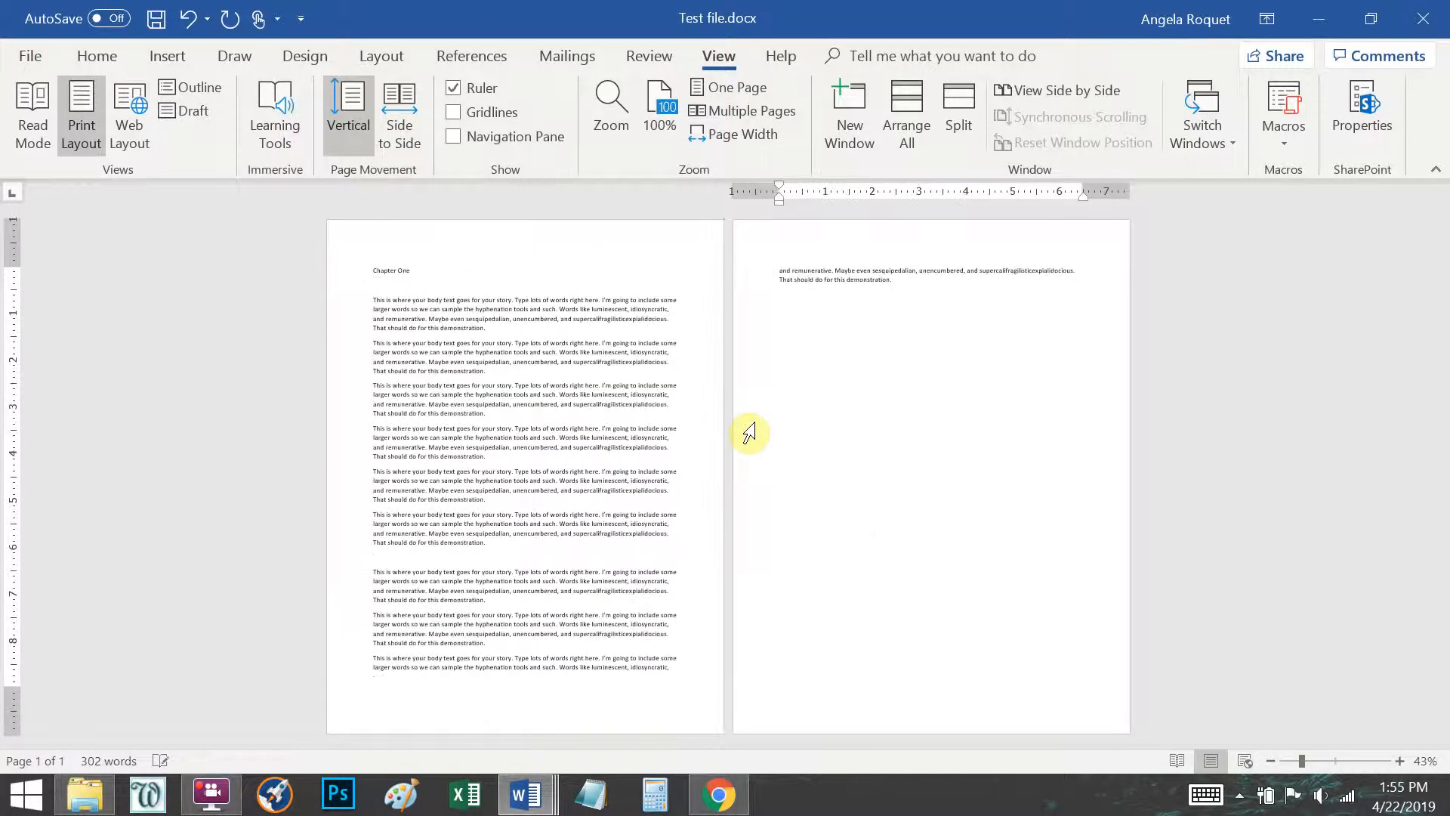
click(386, 549)
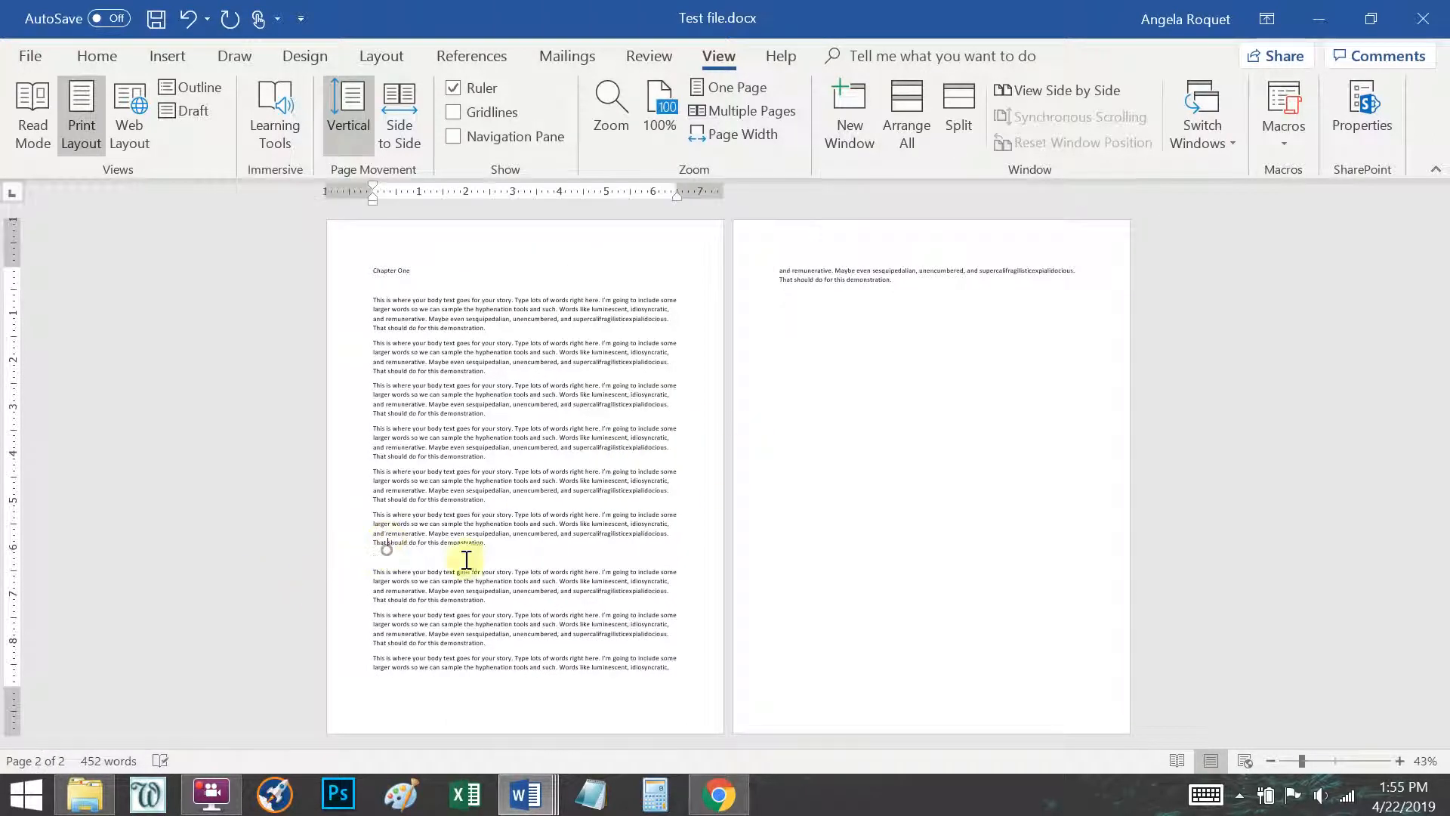
key(Delete)
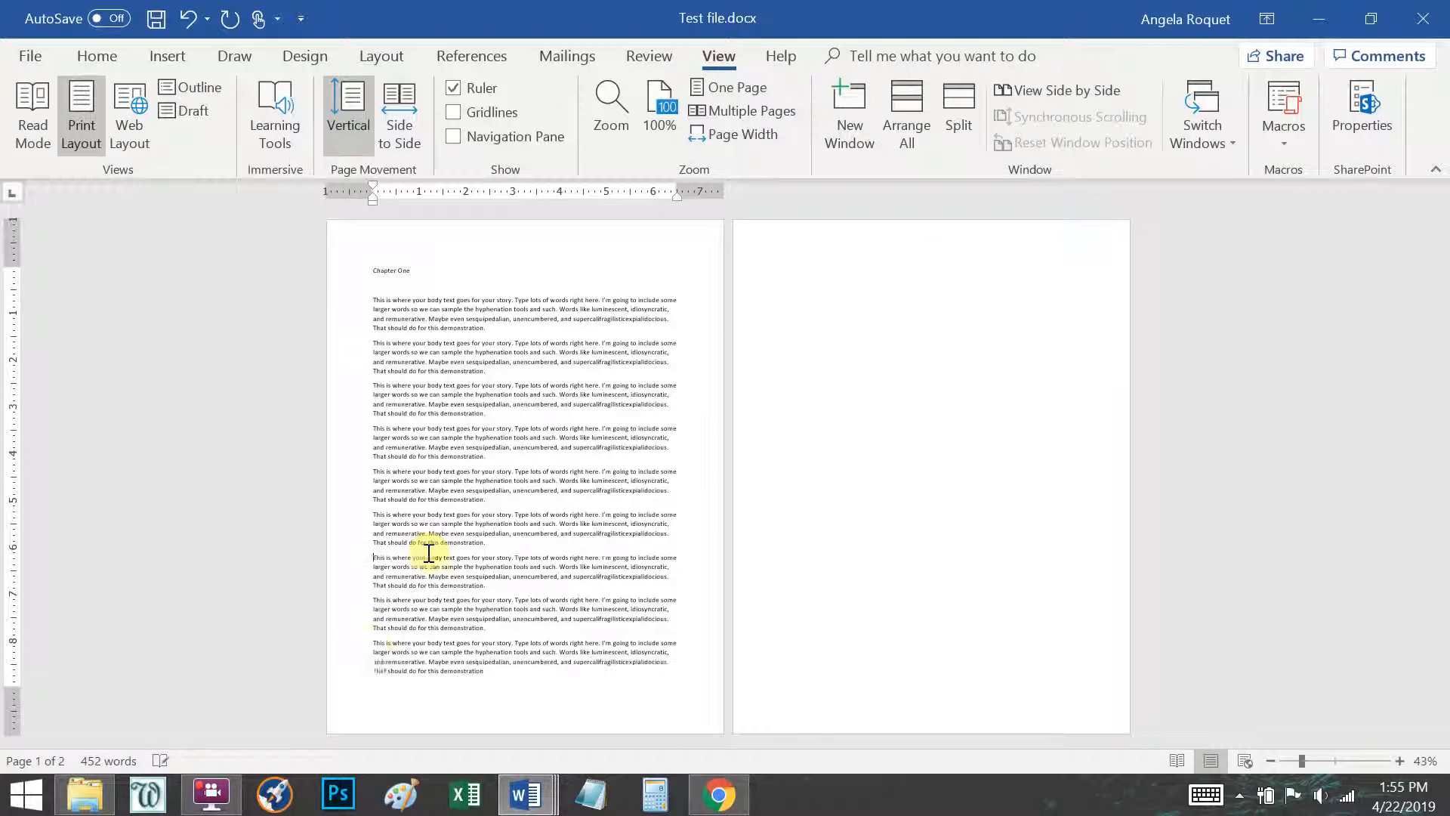
Paste two more copies of the body paragraphs onto the second page and remove the empty line between them.
click(540, 673)
key(Return)
key(ctrl+v)
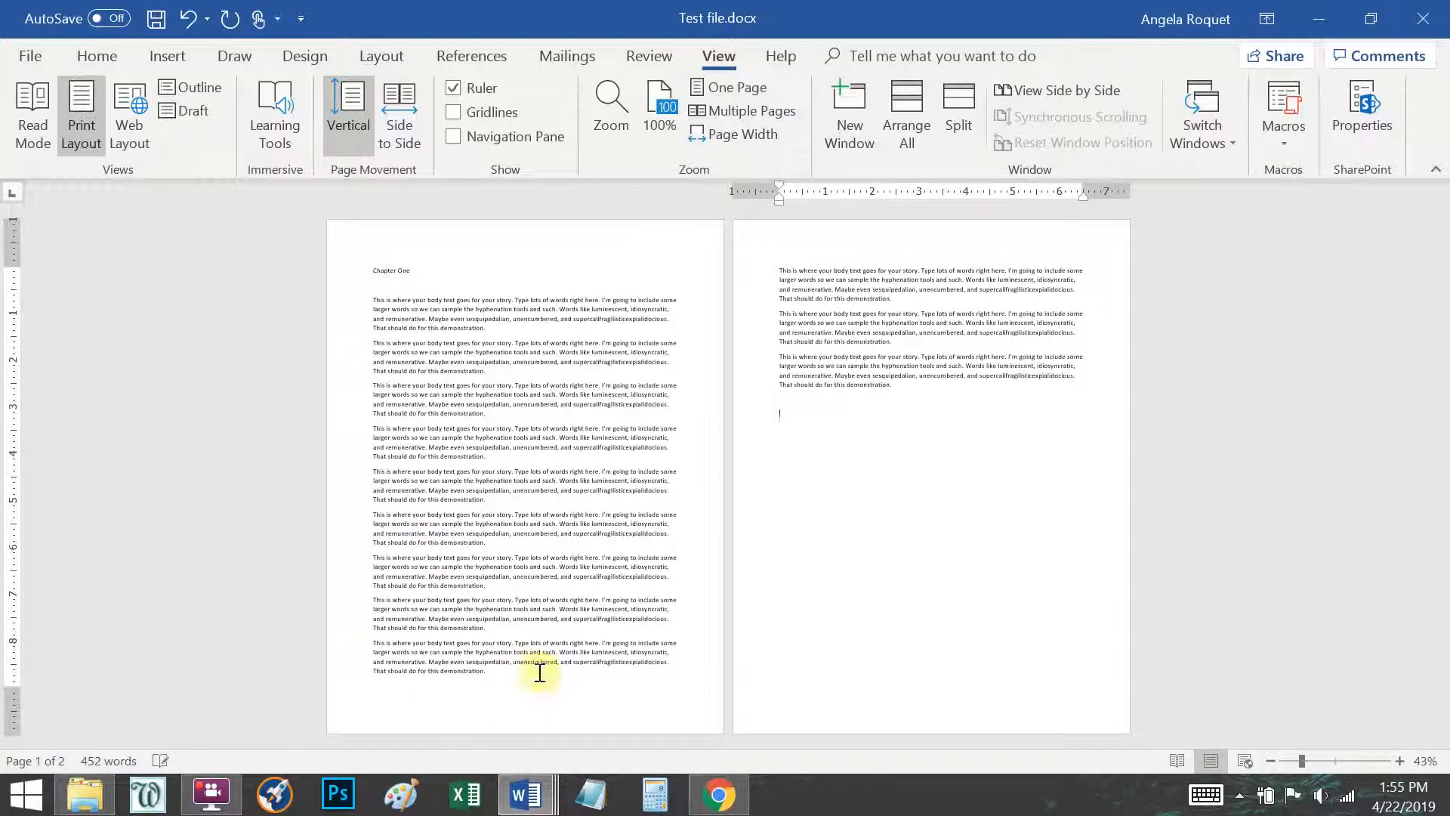
key(ctrl+v)
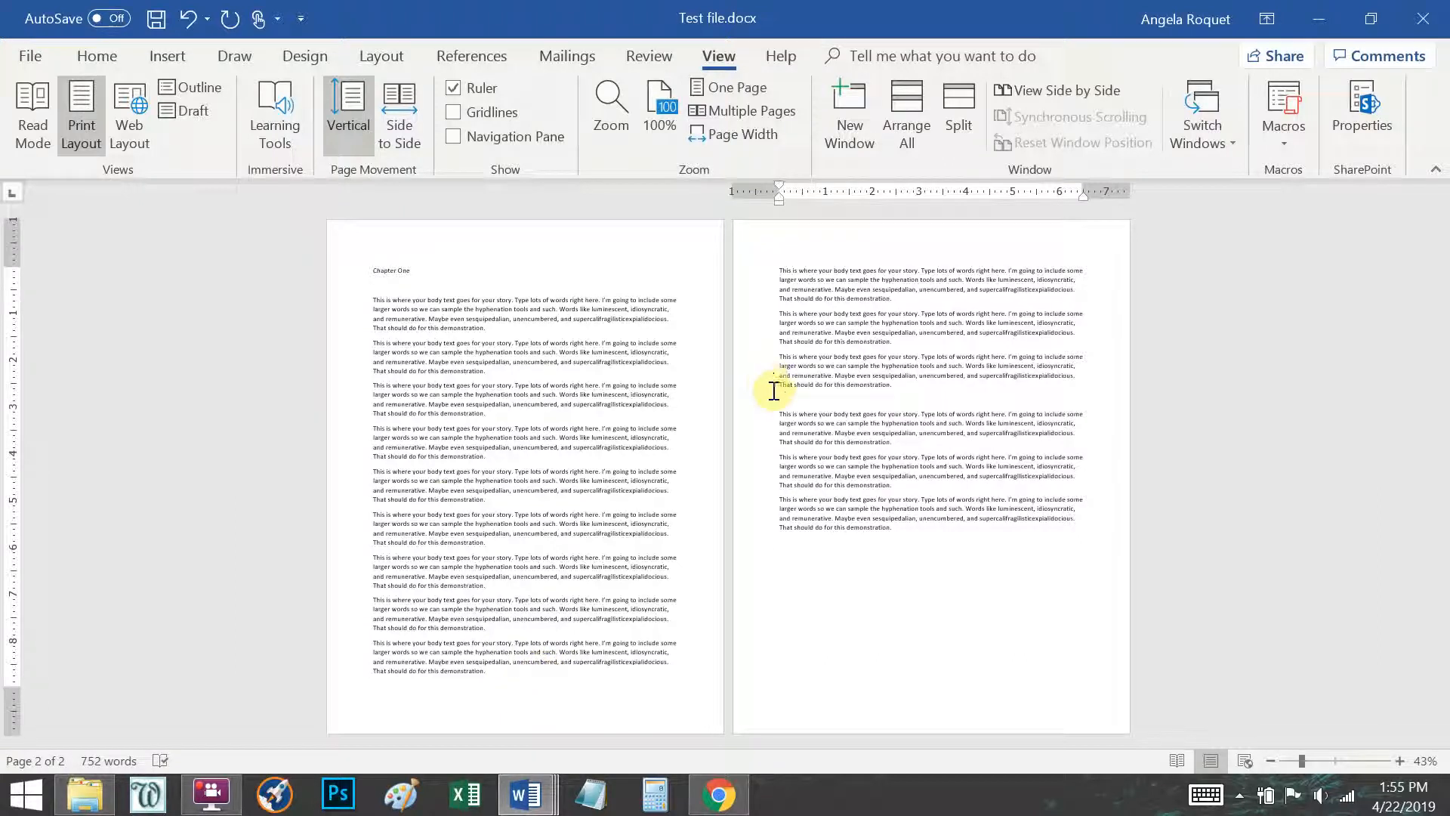
click(758, 389)
click(759, 401)
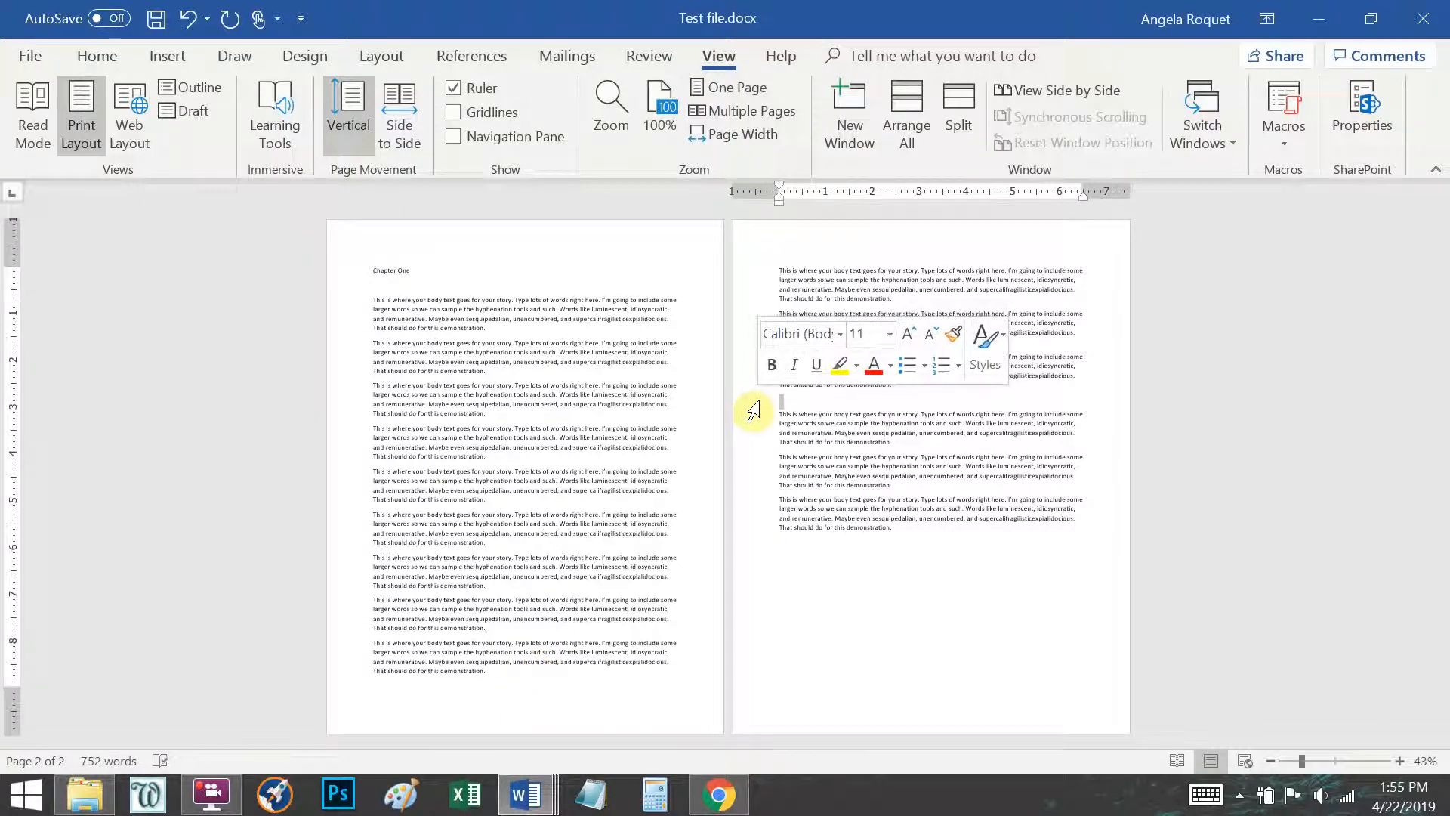
key(Delete)
Paste the body paragraphs repeatedly at the end of the text until Chapter One runs onto a fourth page.
click(919, 511)
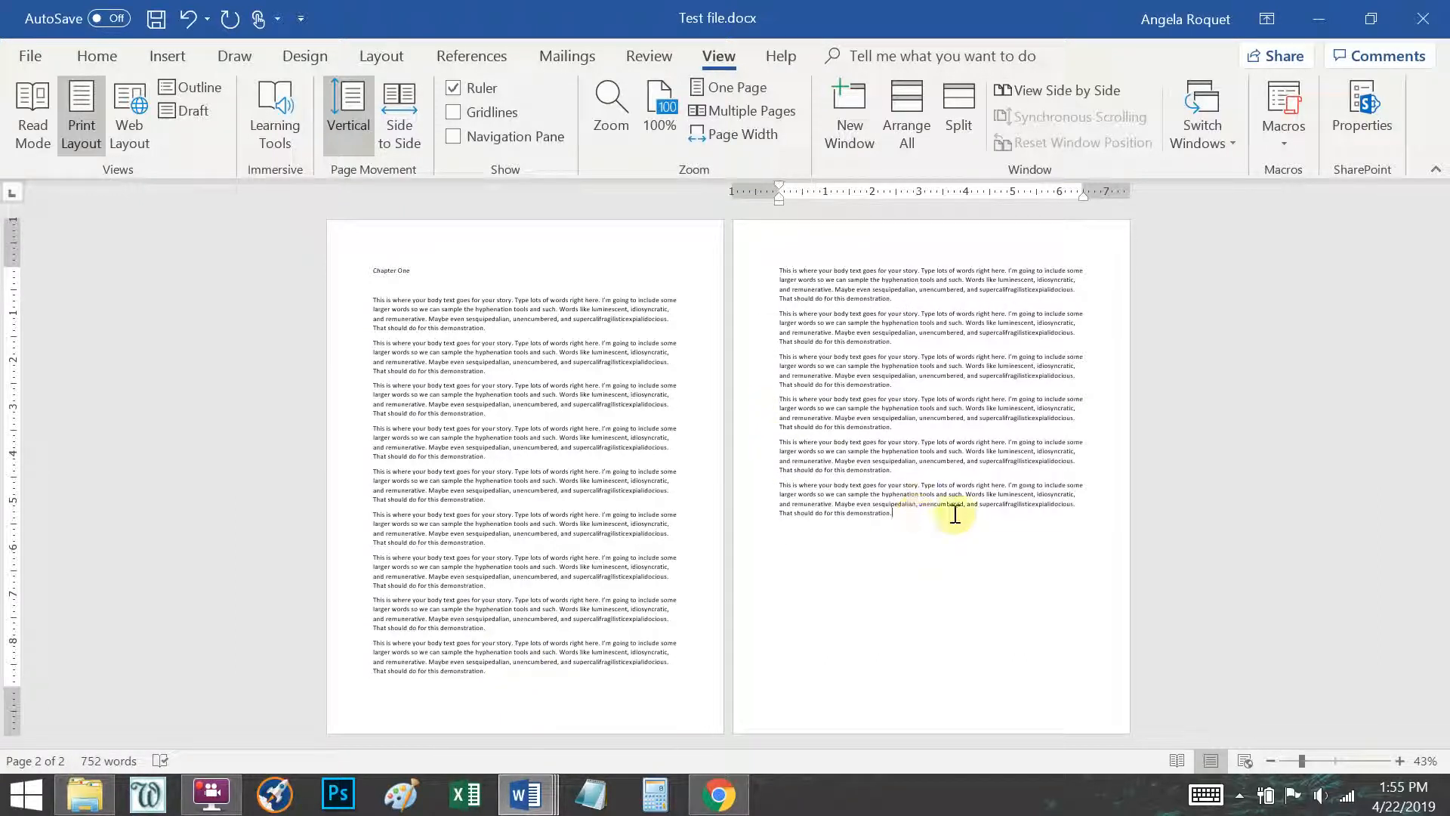
key(ctrl+v)
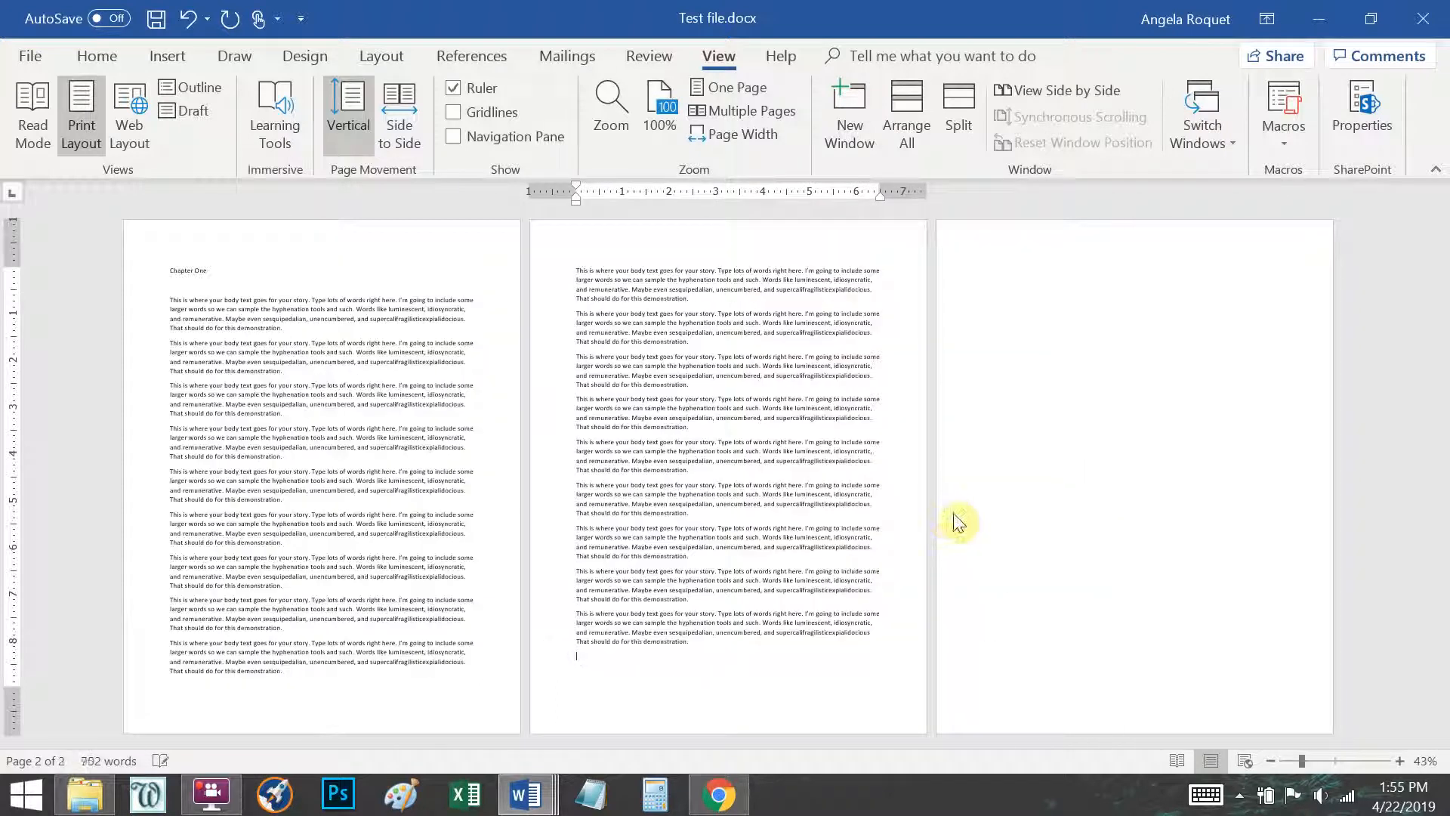
key(ctrl+v)
key(ctrl+v)
key(ctrl+v)
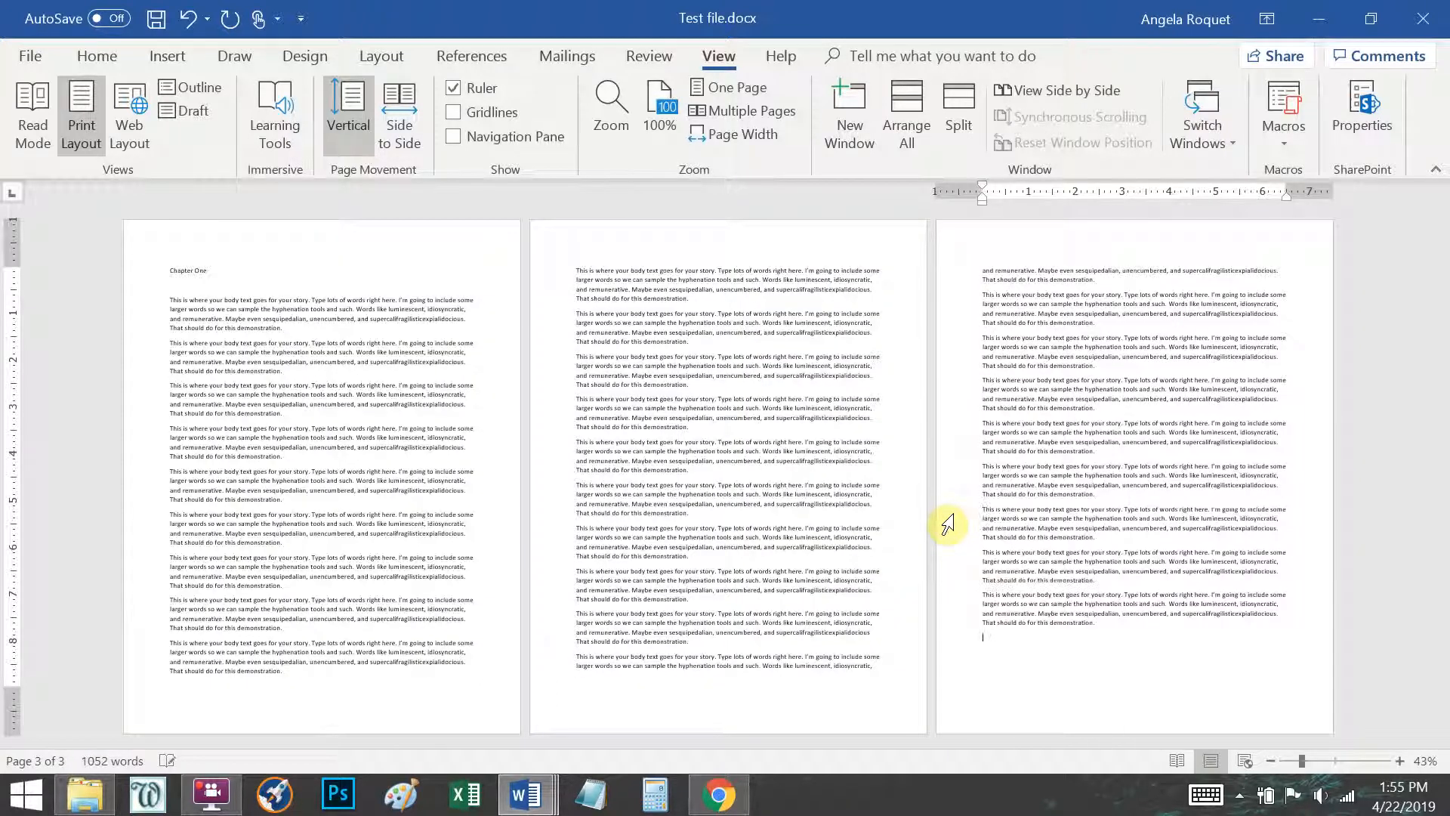
key(ctrl+v)
key(ctrl+v)
key(ctrl+v)
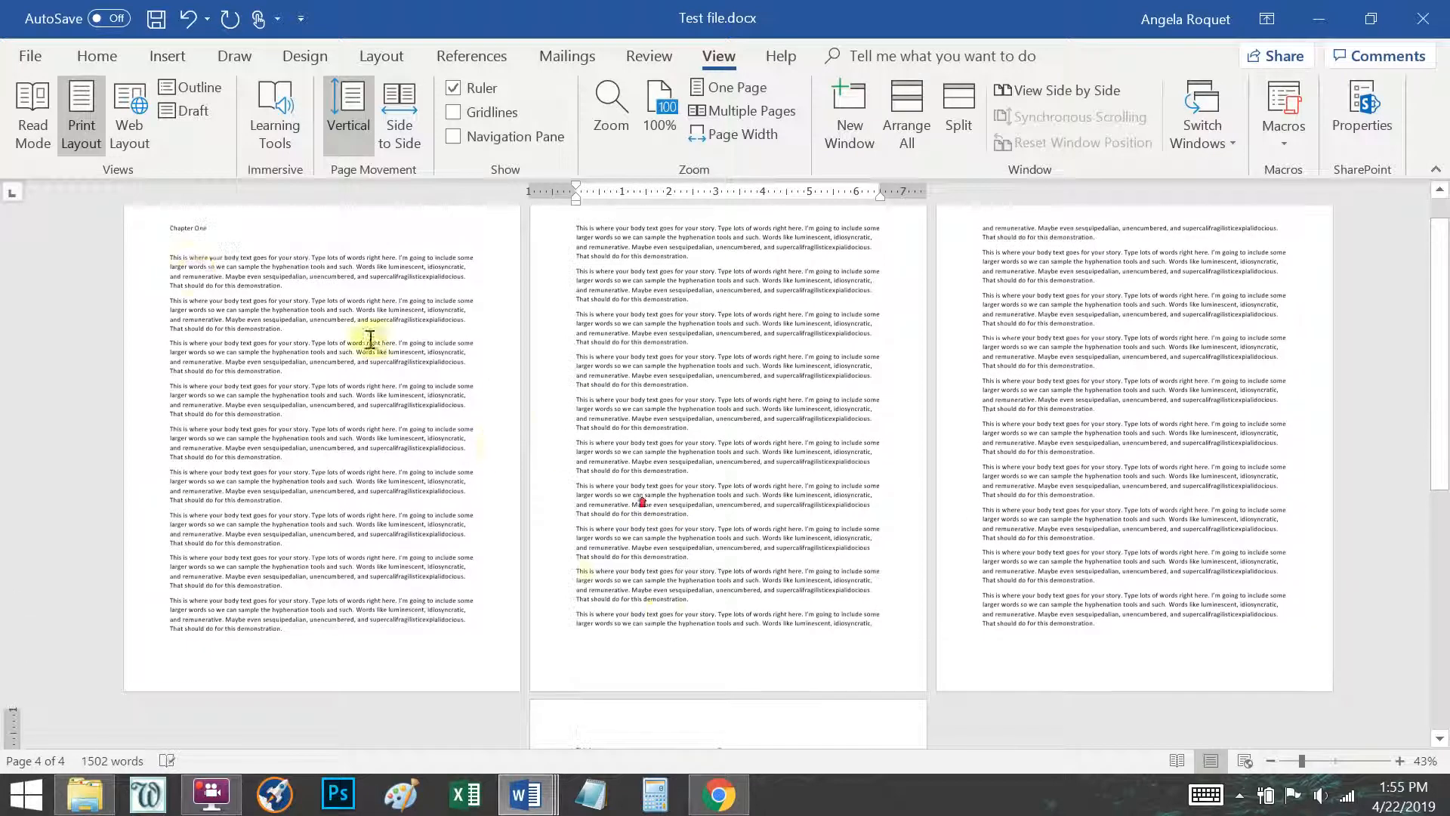
Duplicate the whole chapter, heading included, several times at the document's end and delete the trailing empty line.
drag(173, 239, 614, 691)
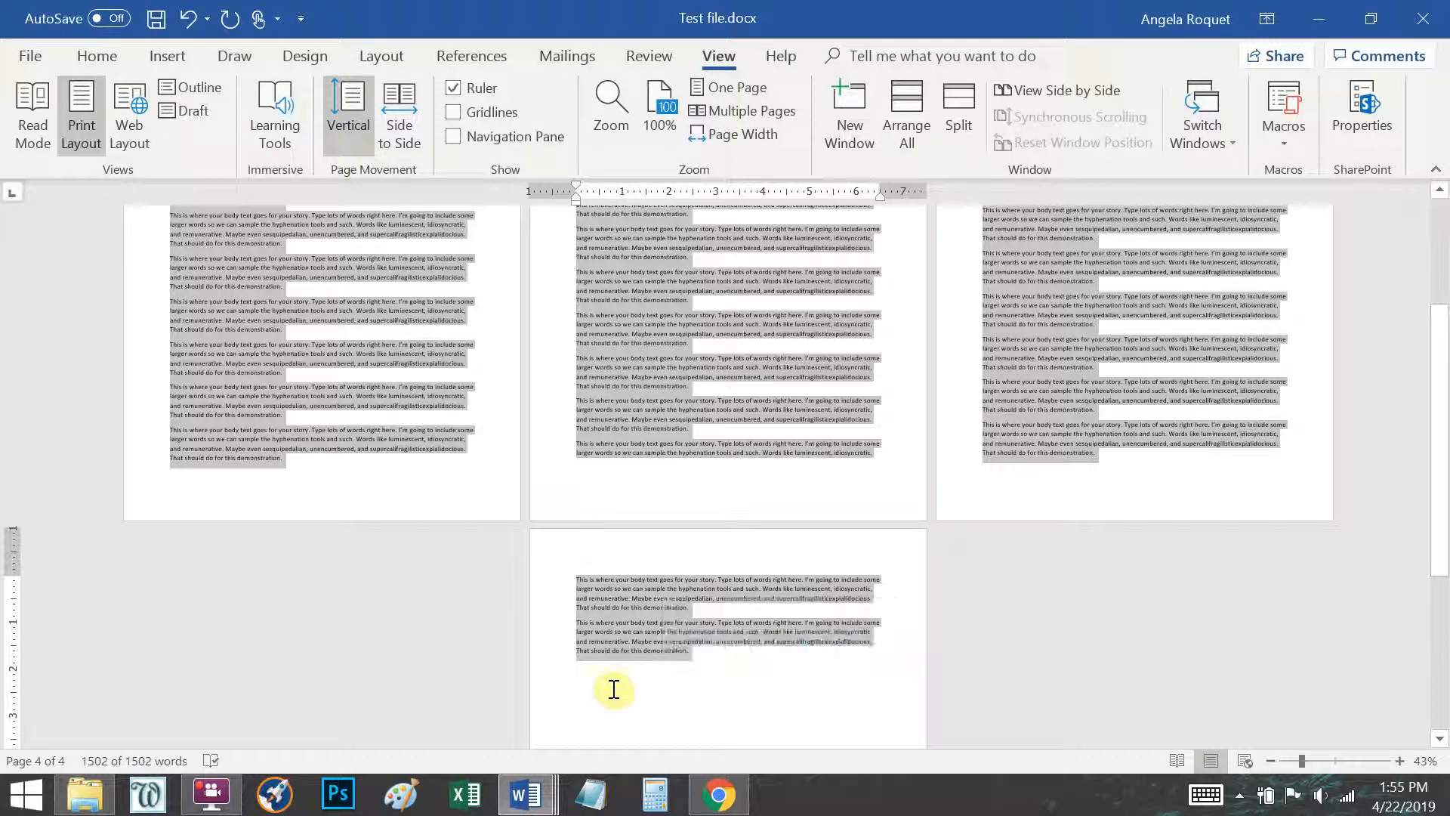
click(691, 665)
key(ctrl+z)
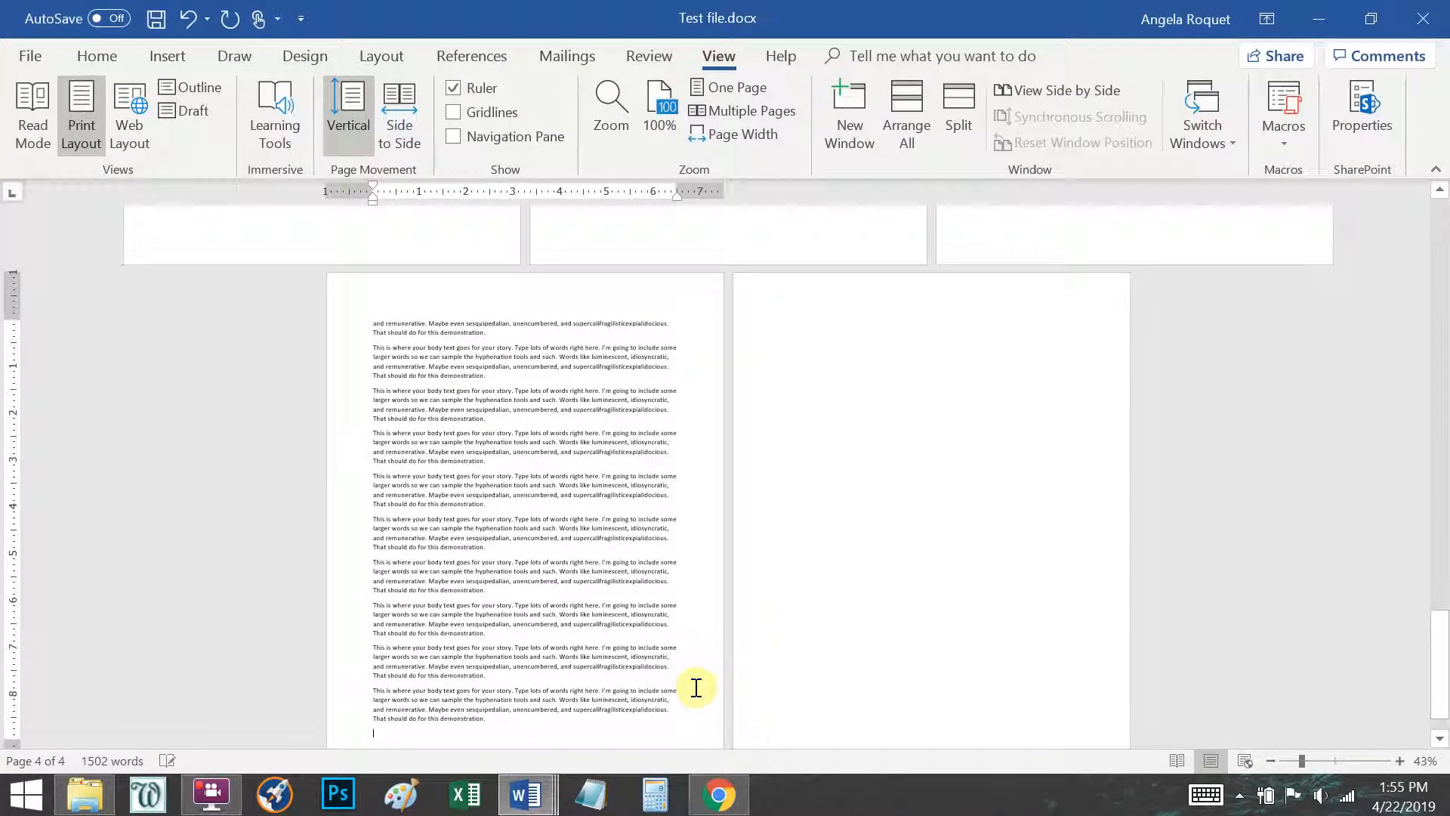
key(BackSpace)
Change the first duplicated chapter heading to Chapter Two.
scroll(688, 674, up, 5)
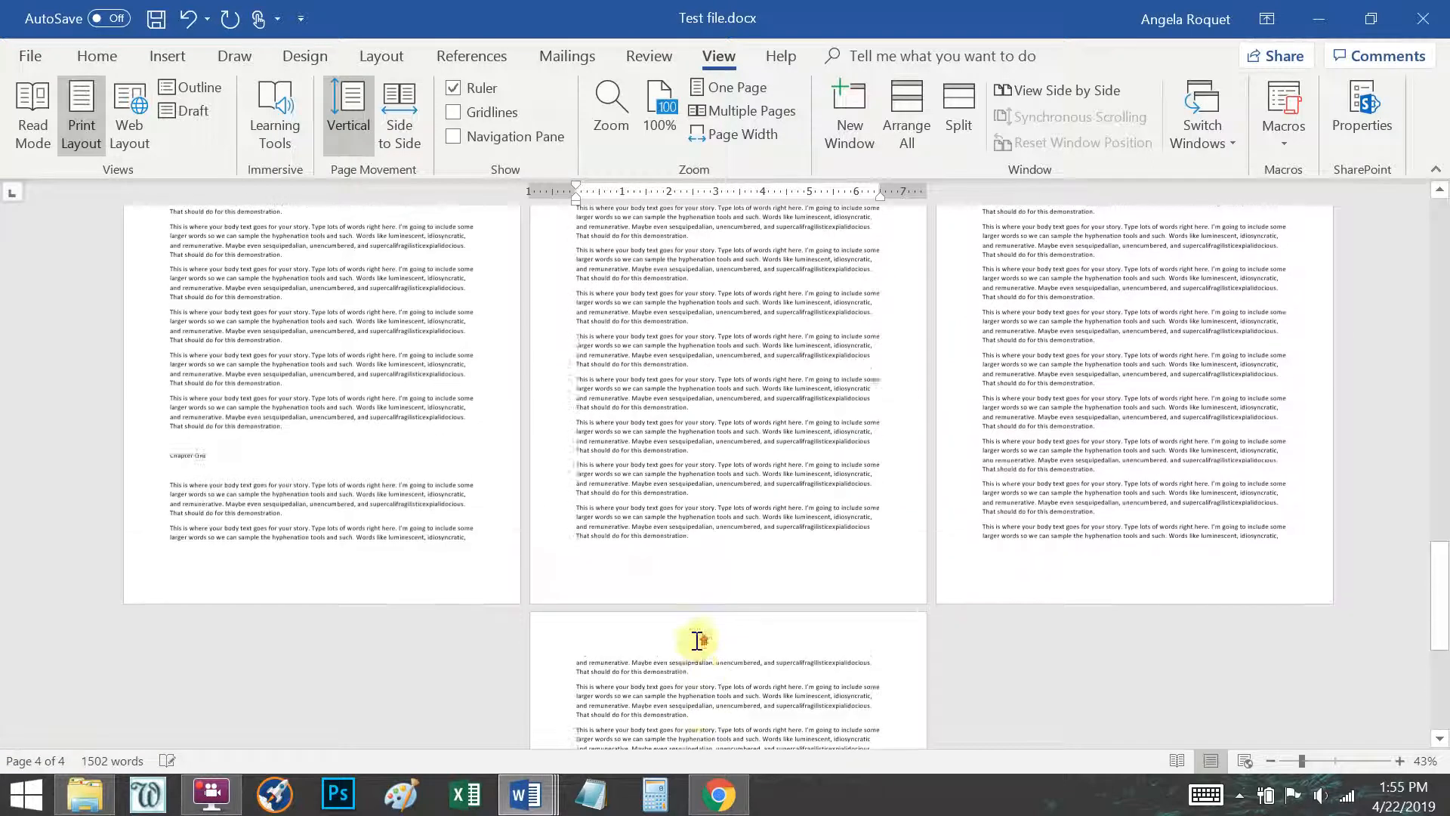
scroll(682, 654, up, 5)
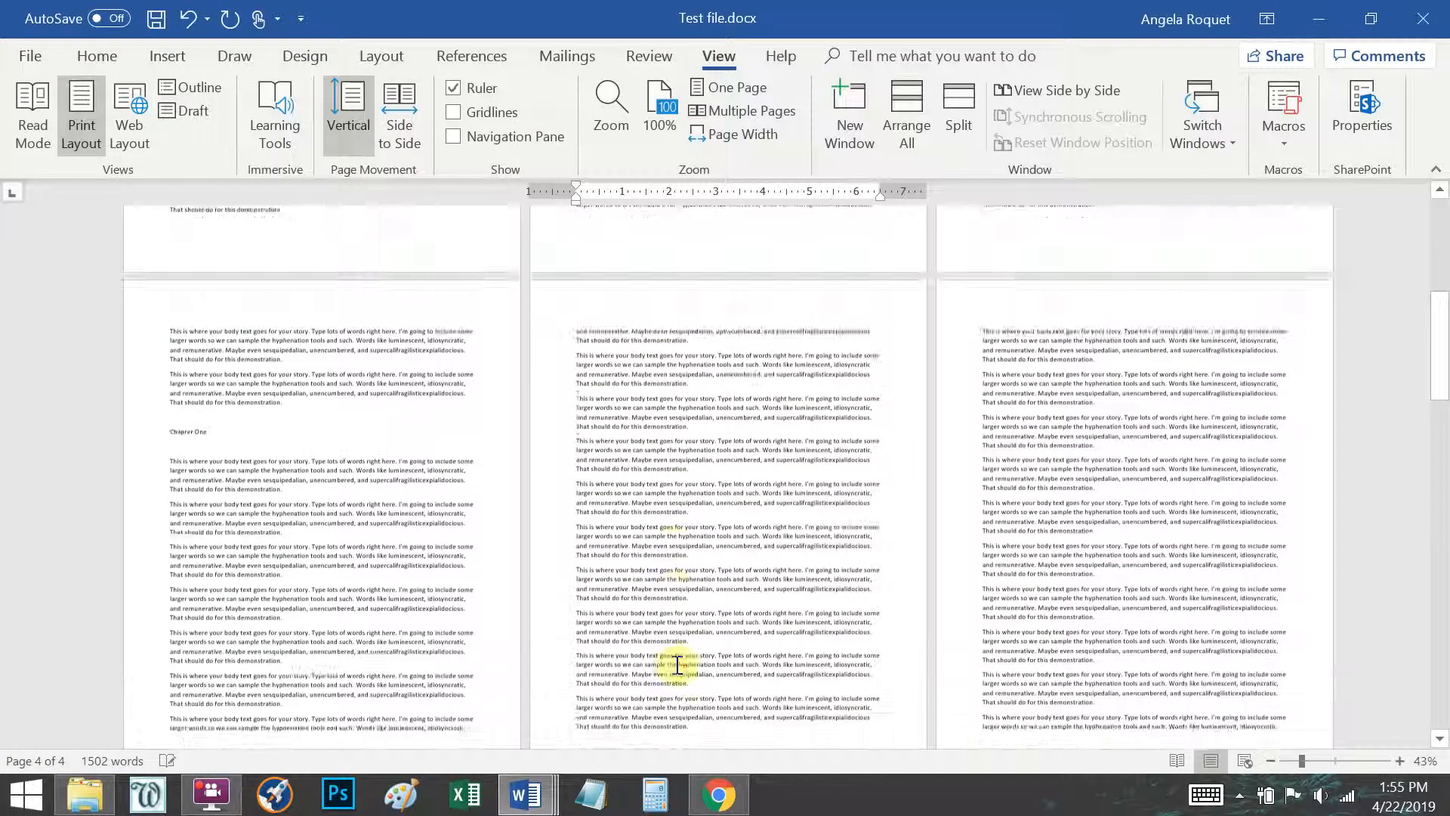
scroll(476, 581, down, 5)
scroll(377, 574, down, 1)
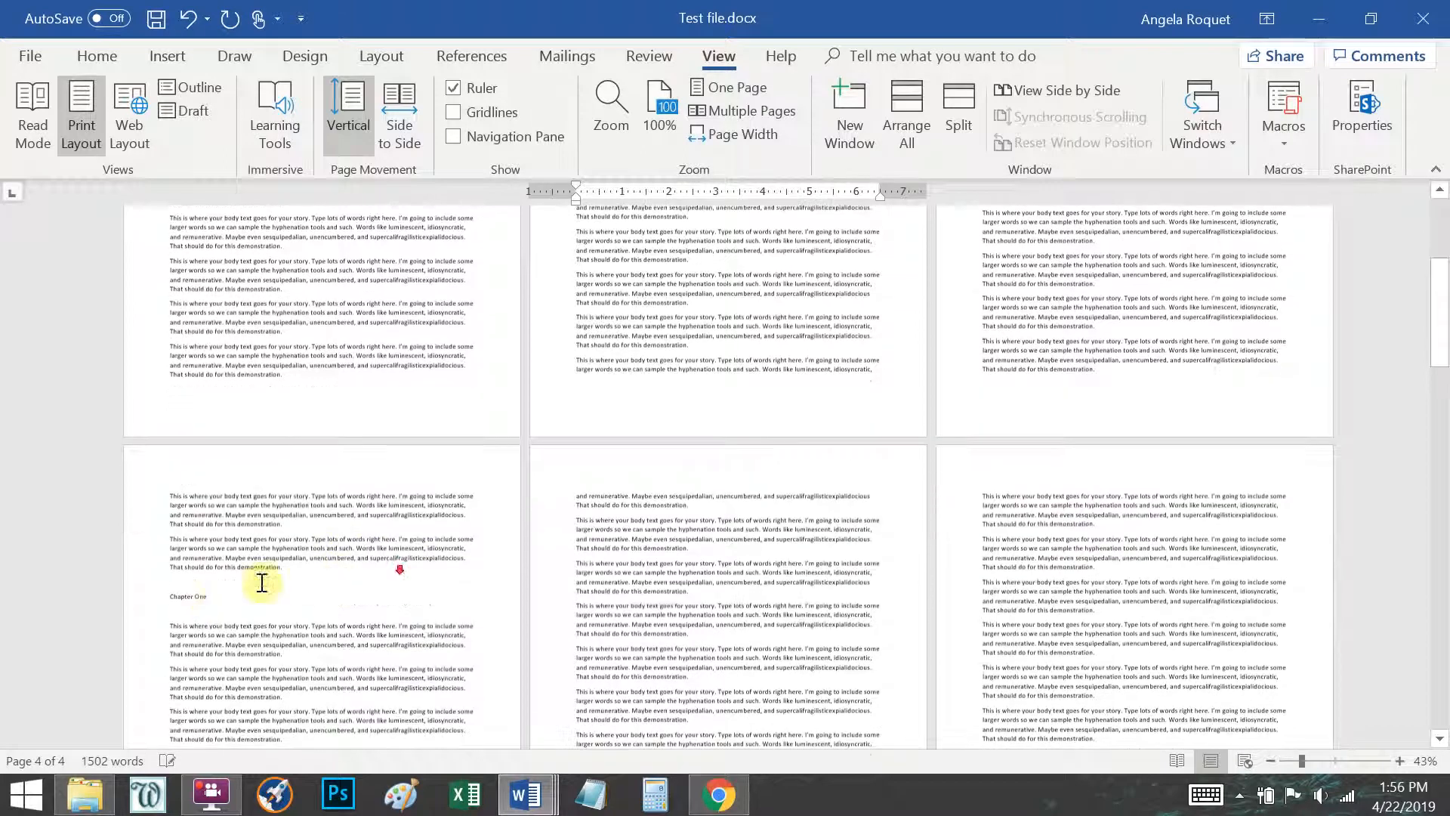
scroll(201, 586, down, 1)
double_click(200, 593)
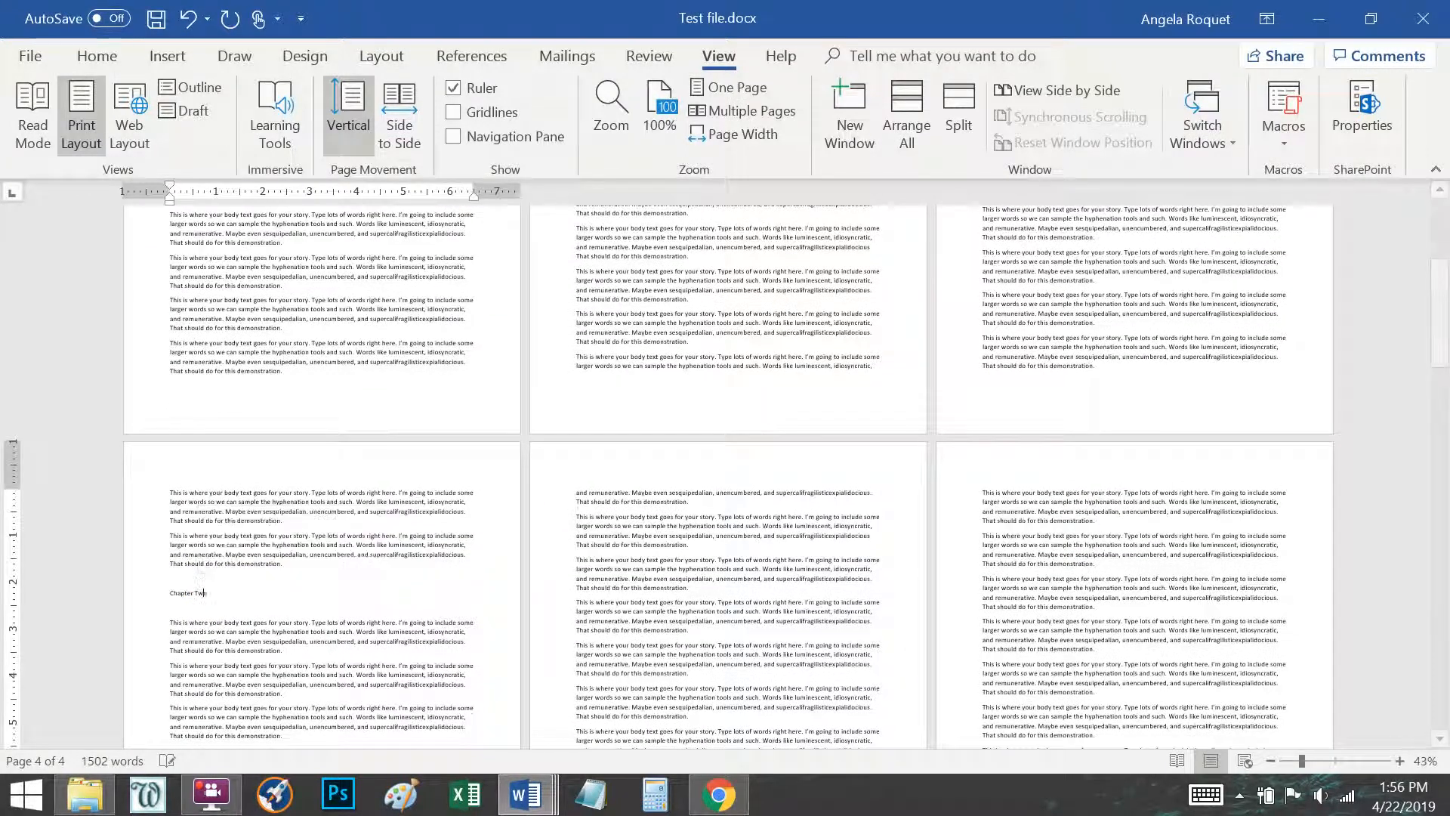
Change the next duplicated chapter heading to Chapter Three.
scroll(640, 599, down, 5)
scroll(640, 599, down, 5)
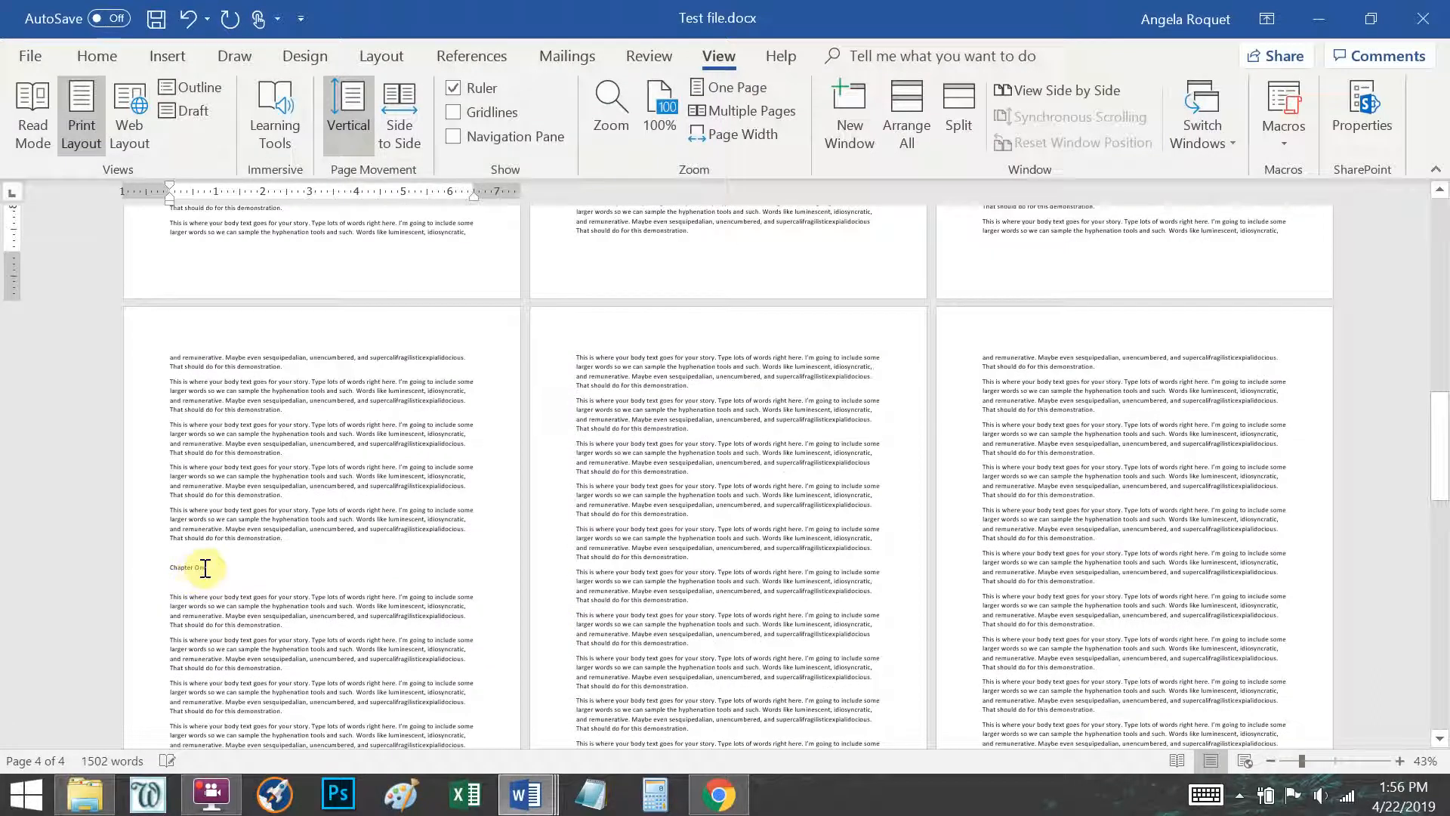
double_click(196, 574)
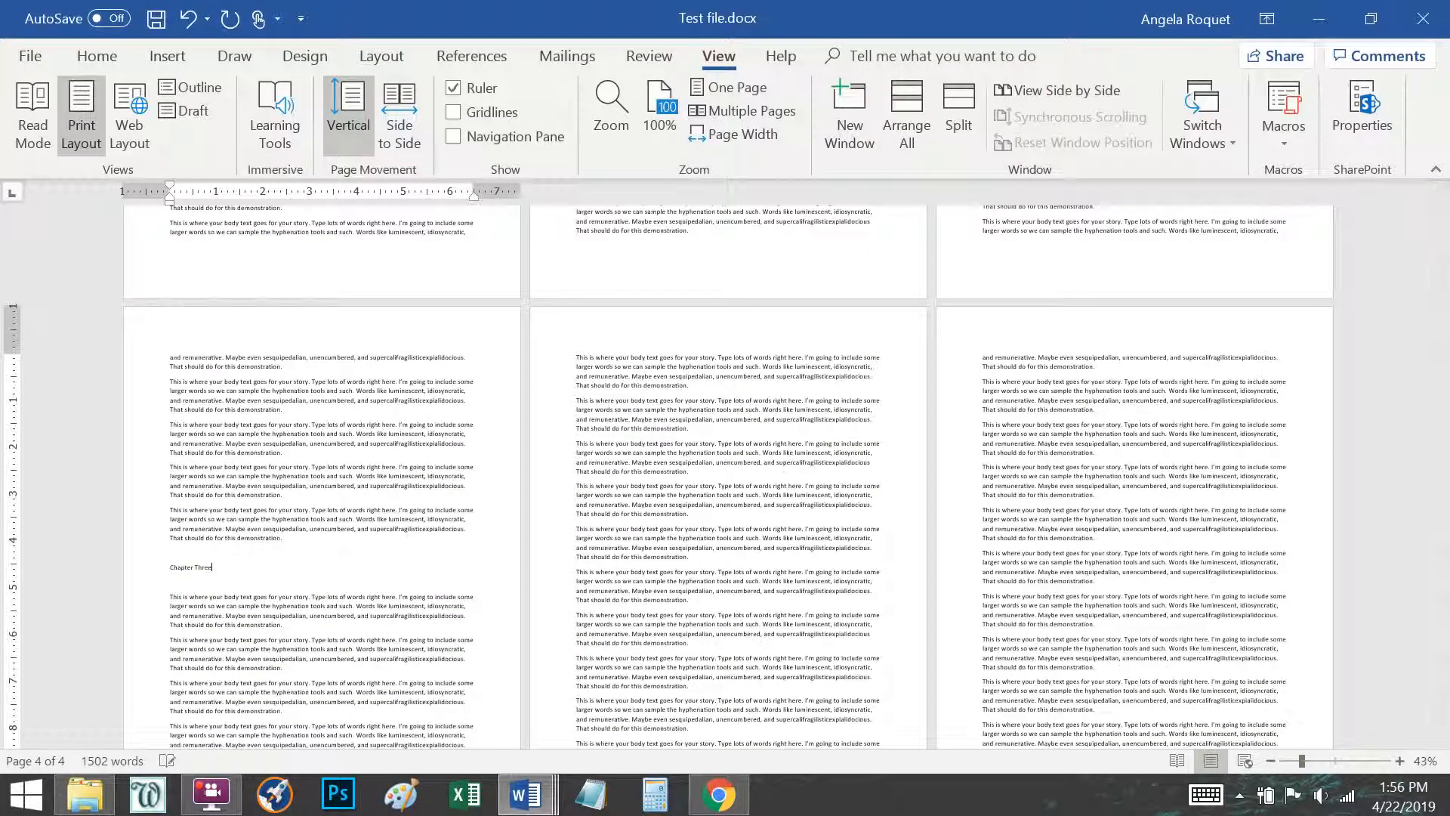
Change the last duplicated chapter heading from Chapter One to Chapter Four.
scroll(476, 599, down, 6)
scroll(502, 618, down, 3)
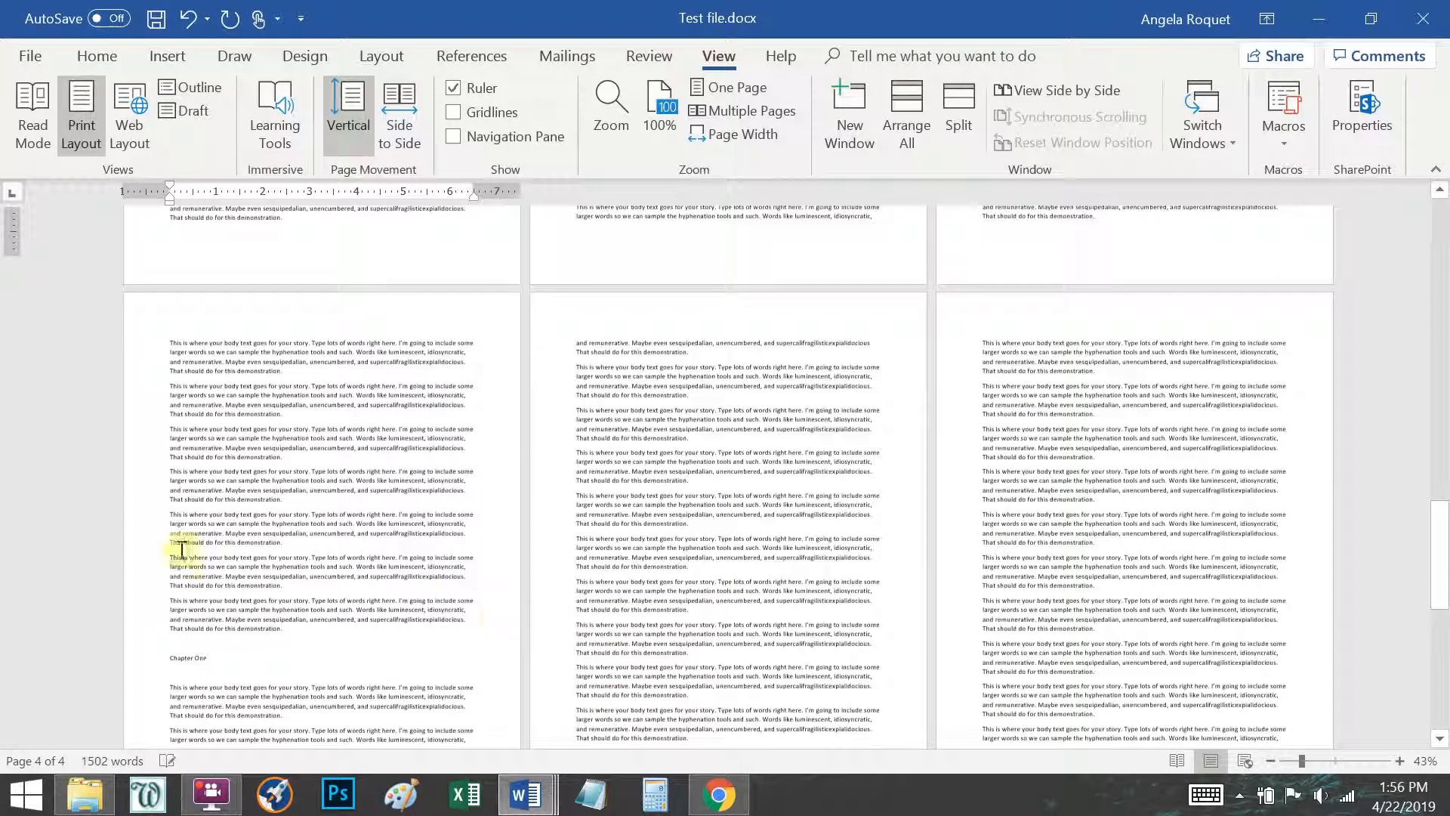
scroll(190, 503, down, 3)
click(198, 486)
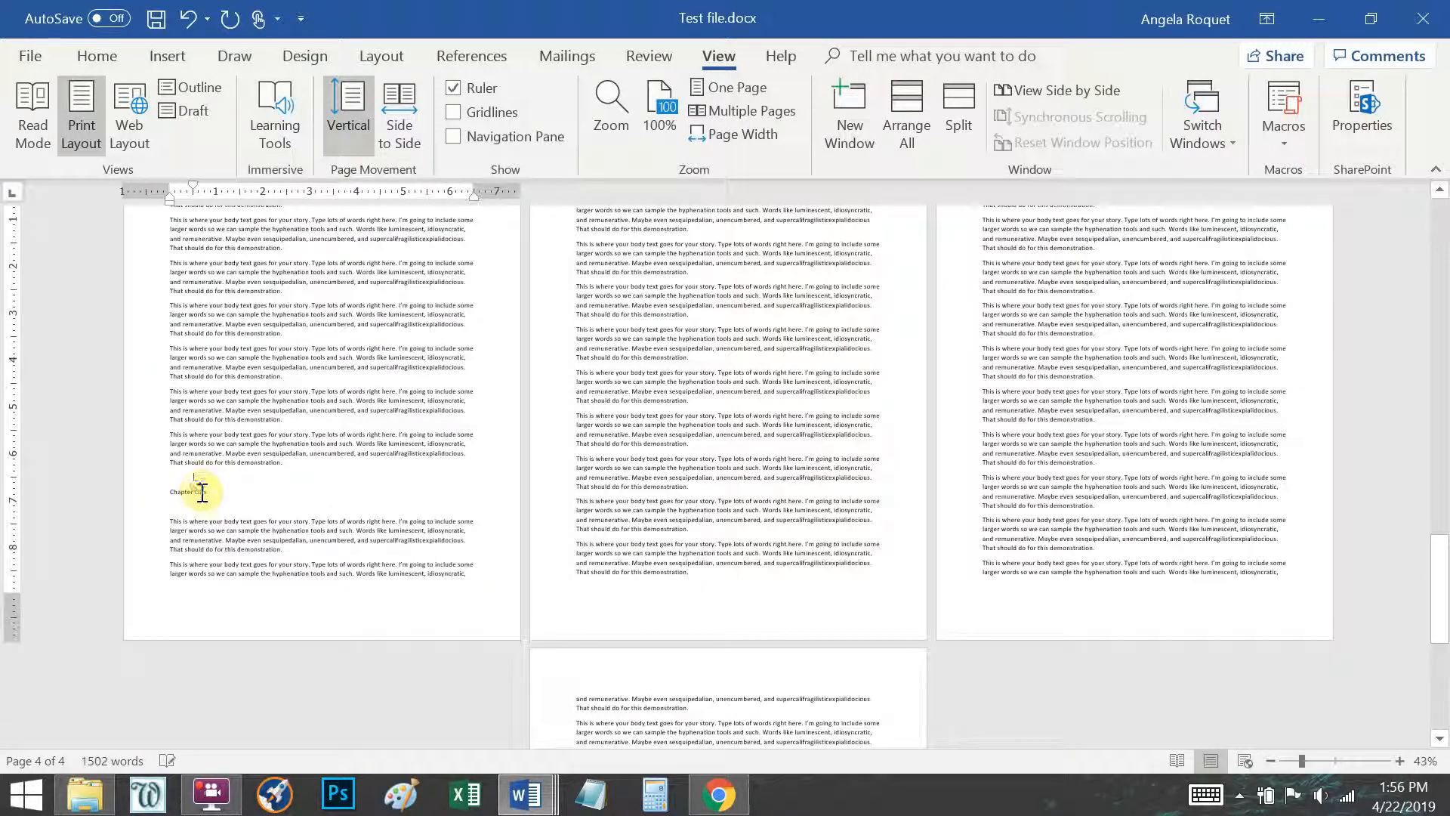
double_click(200, 491)
text(Four)
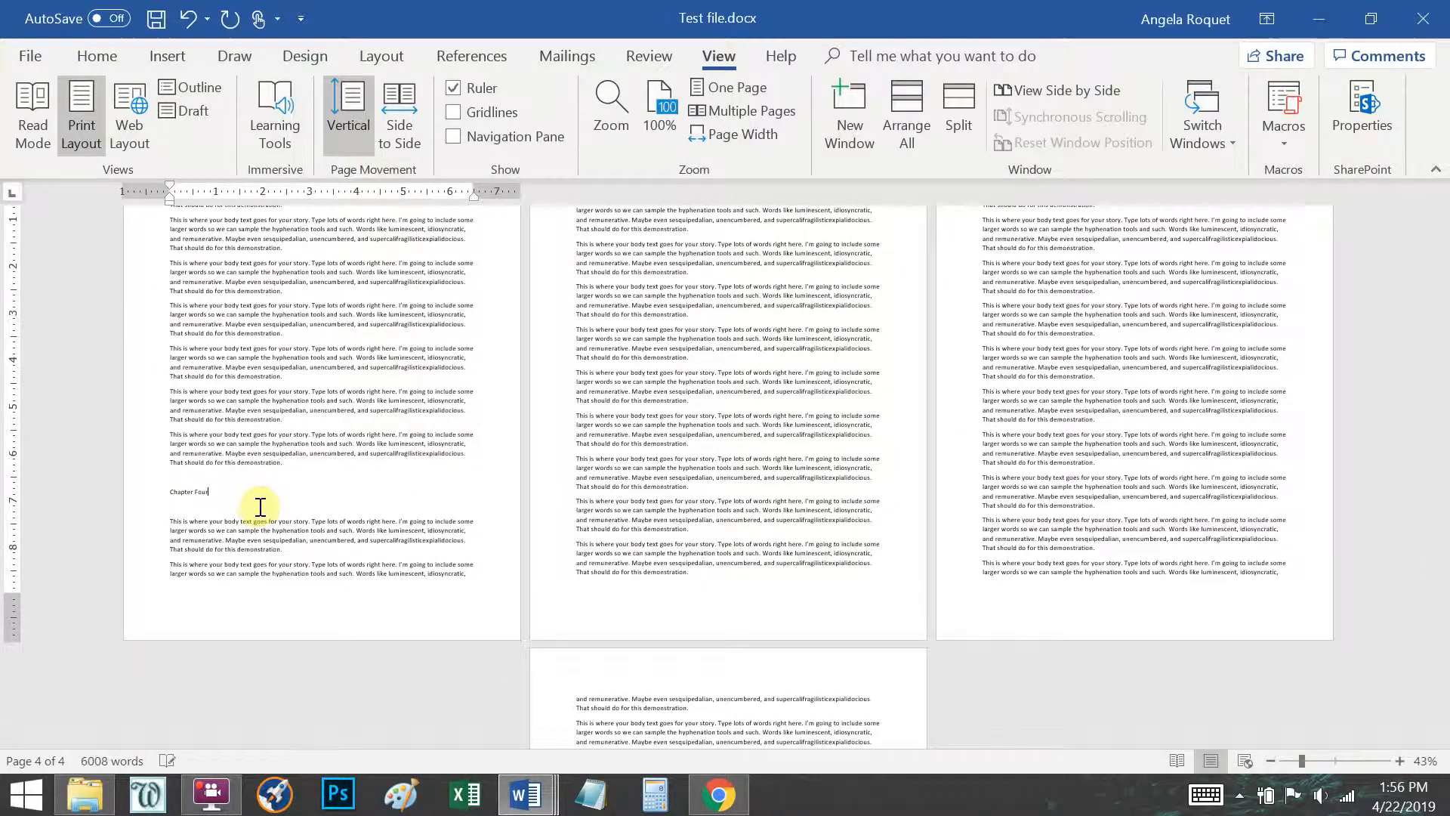
Return to the first page of the manuscript and set the view zoom to 100%.
scroll(256, 506, up, 10)
scroll(265, 512, up, 10)
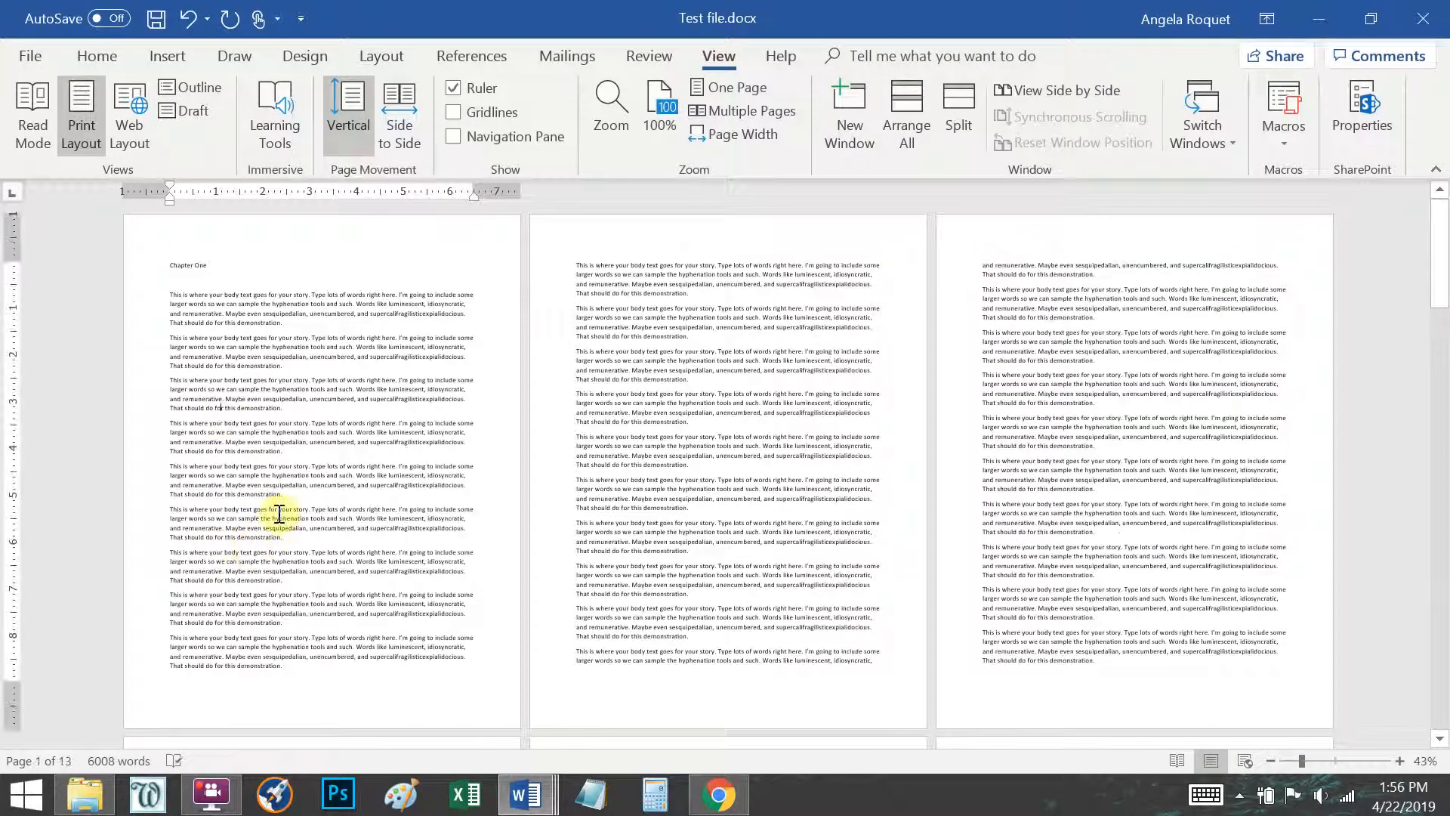
click(663, 113)
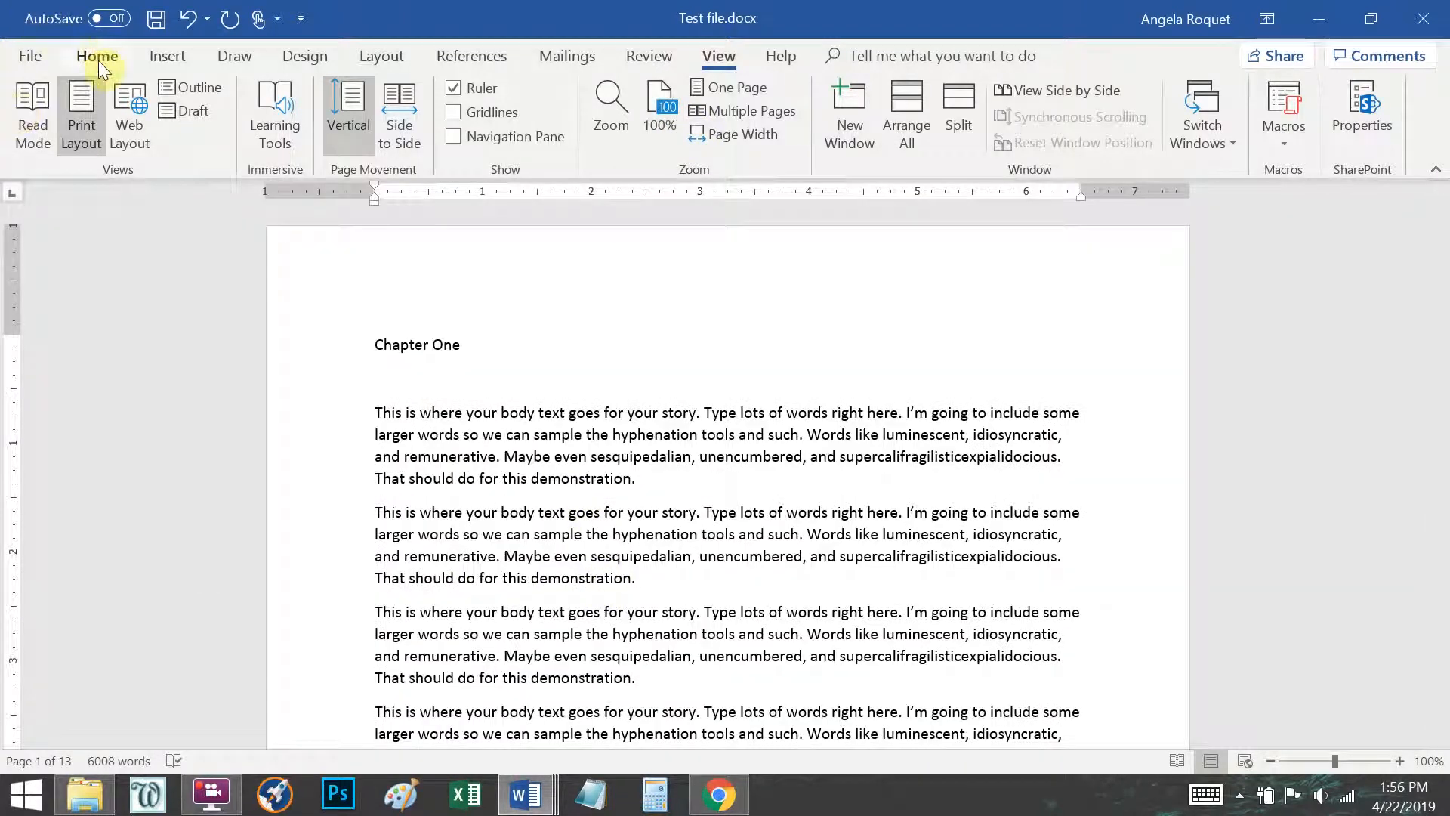
click(97, 58)
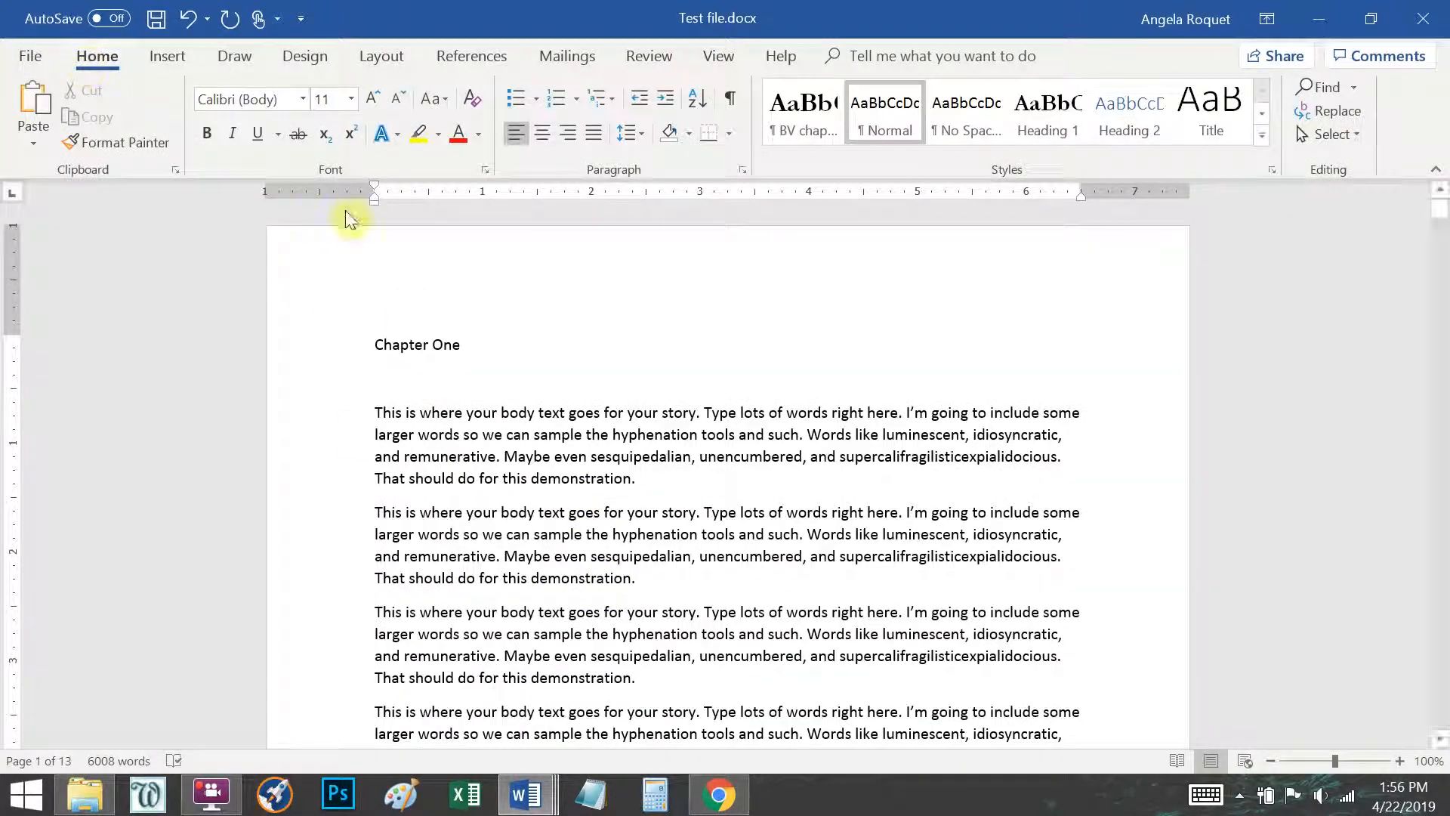
click(458, 456)
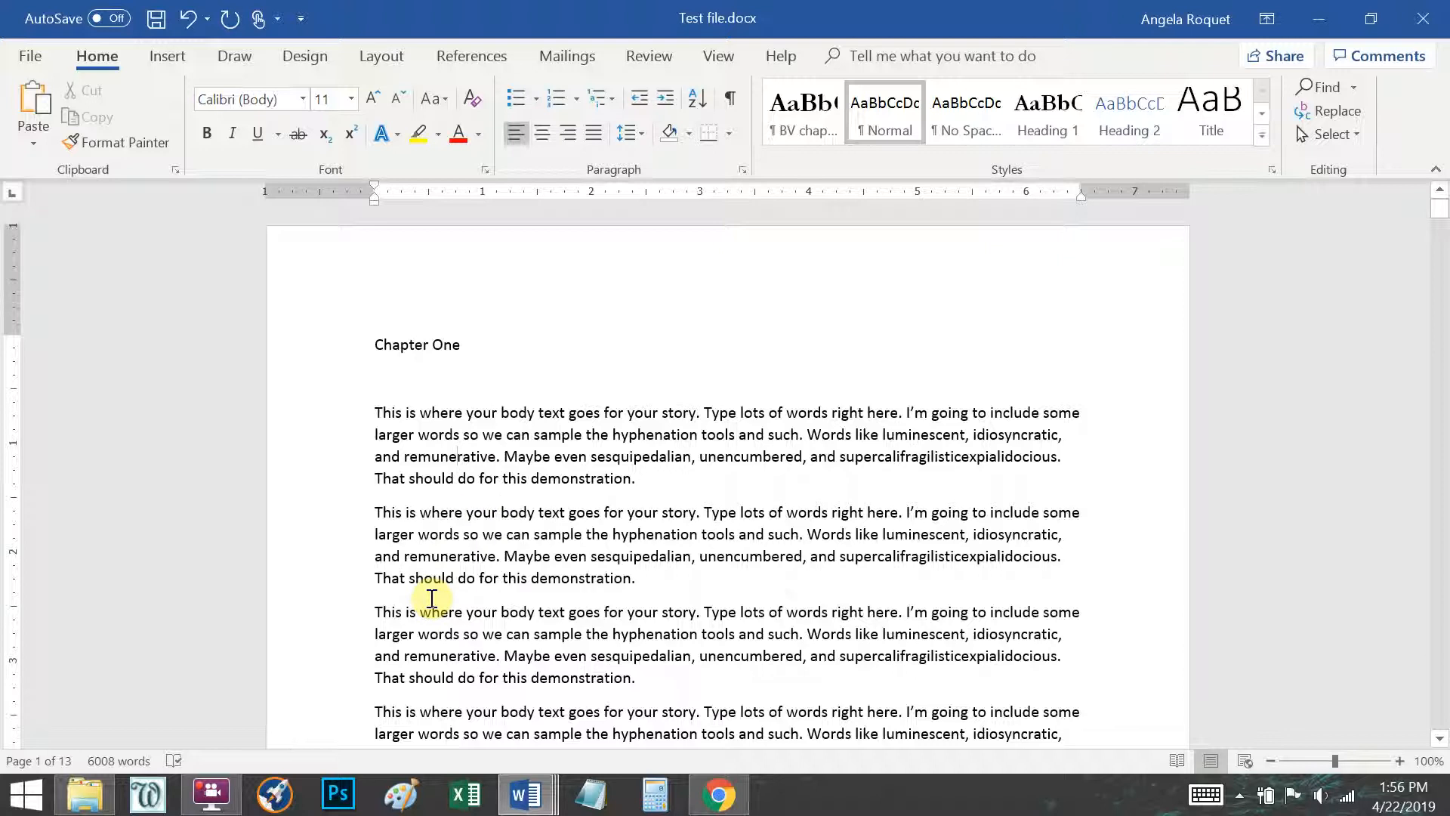
click(454, 532)
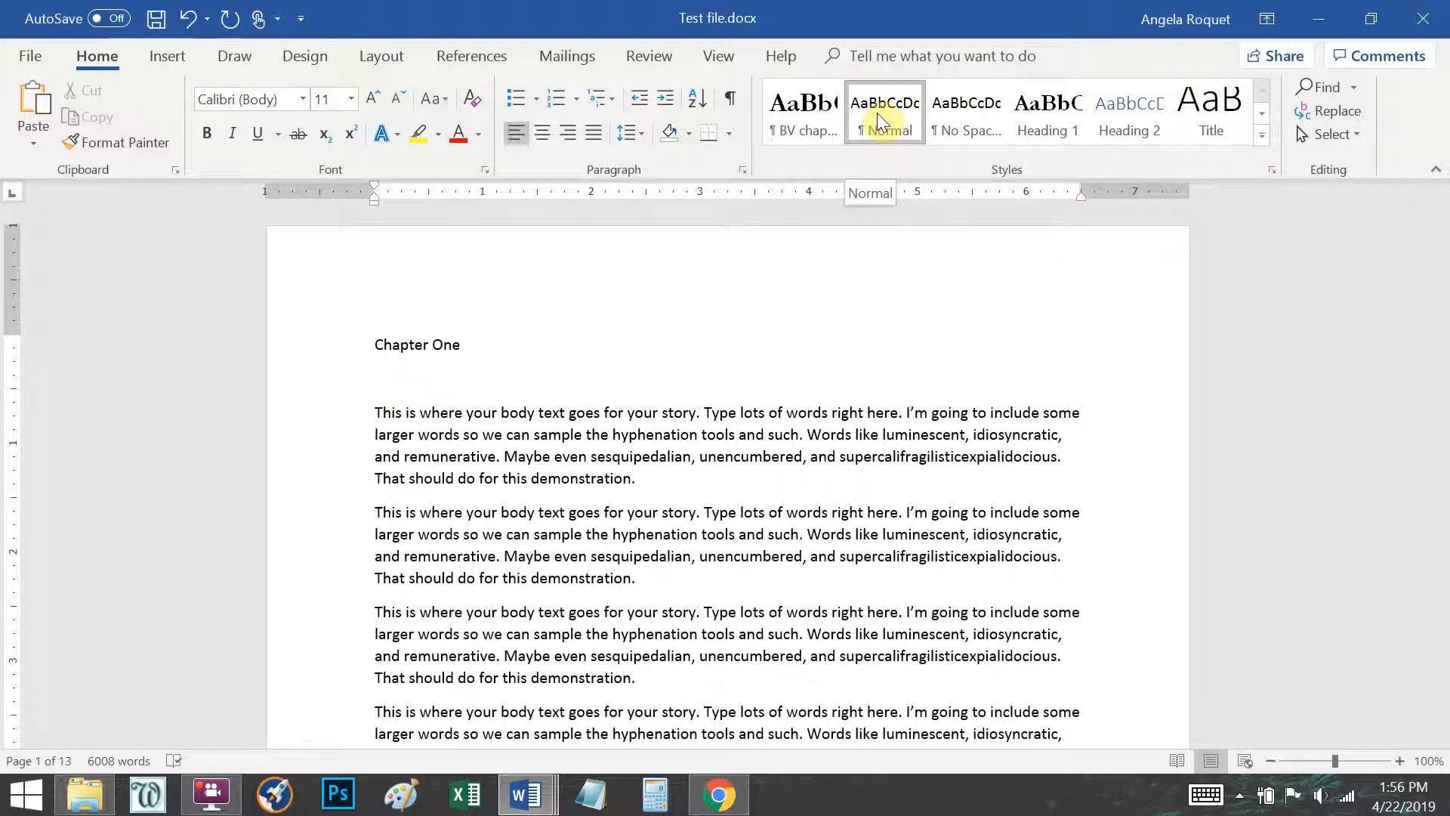
click(571, 435)
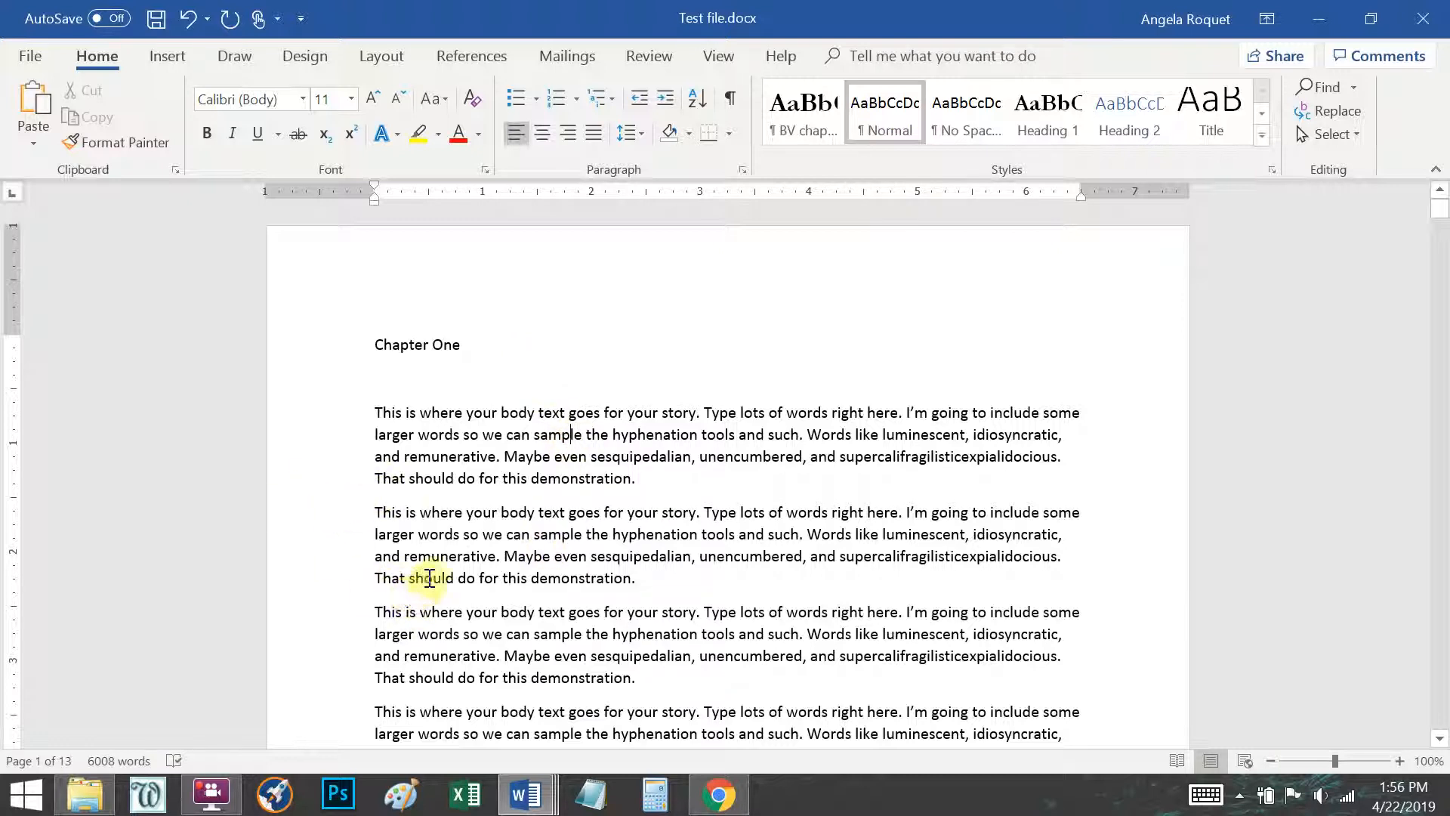
click(371, 413)
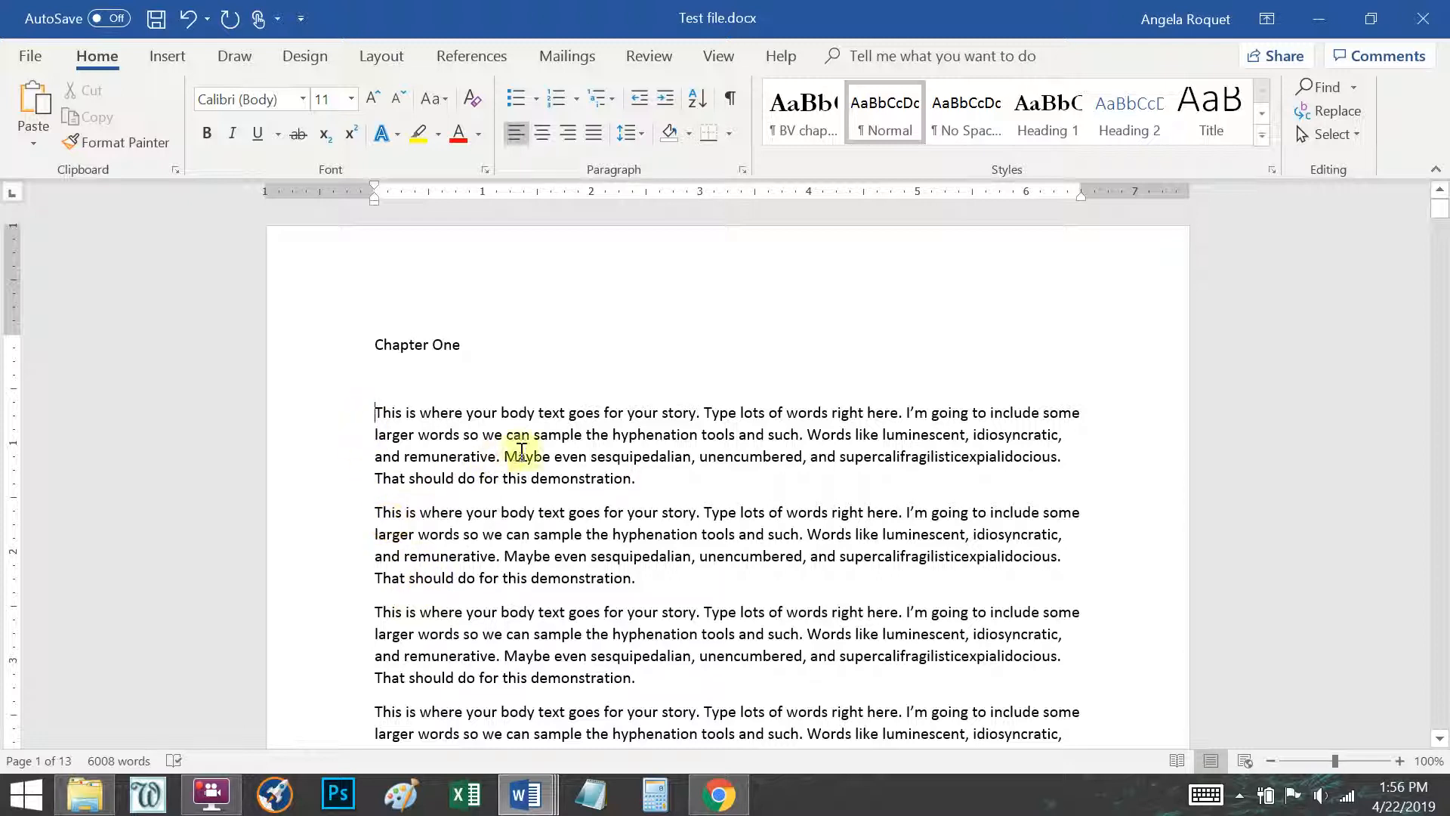
click(742, 169)
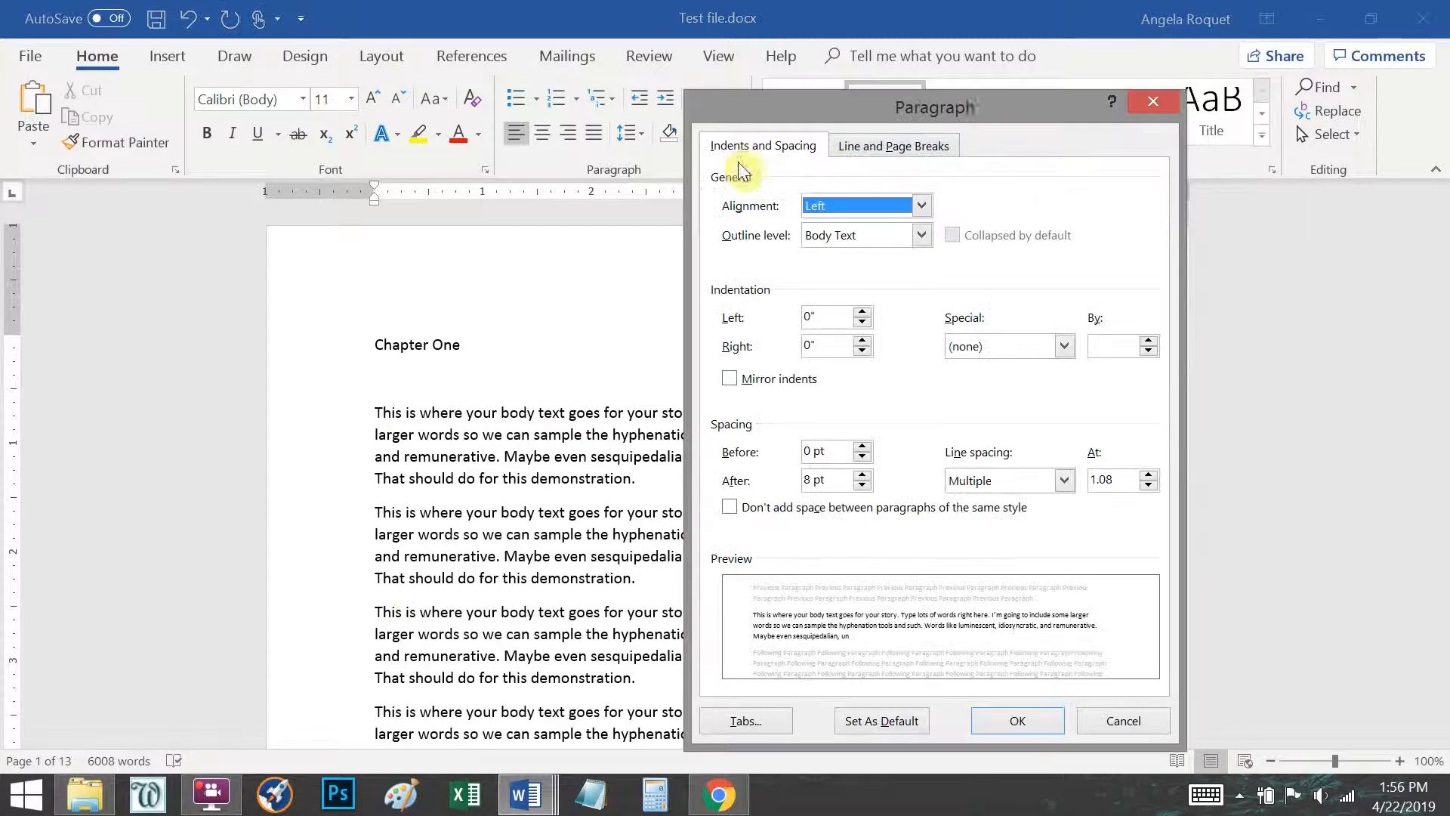
click(1149, 104)
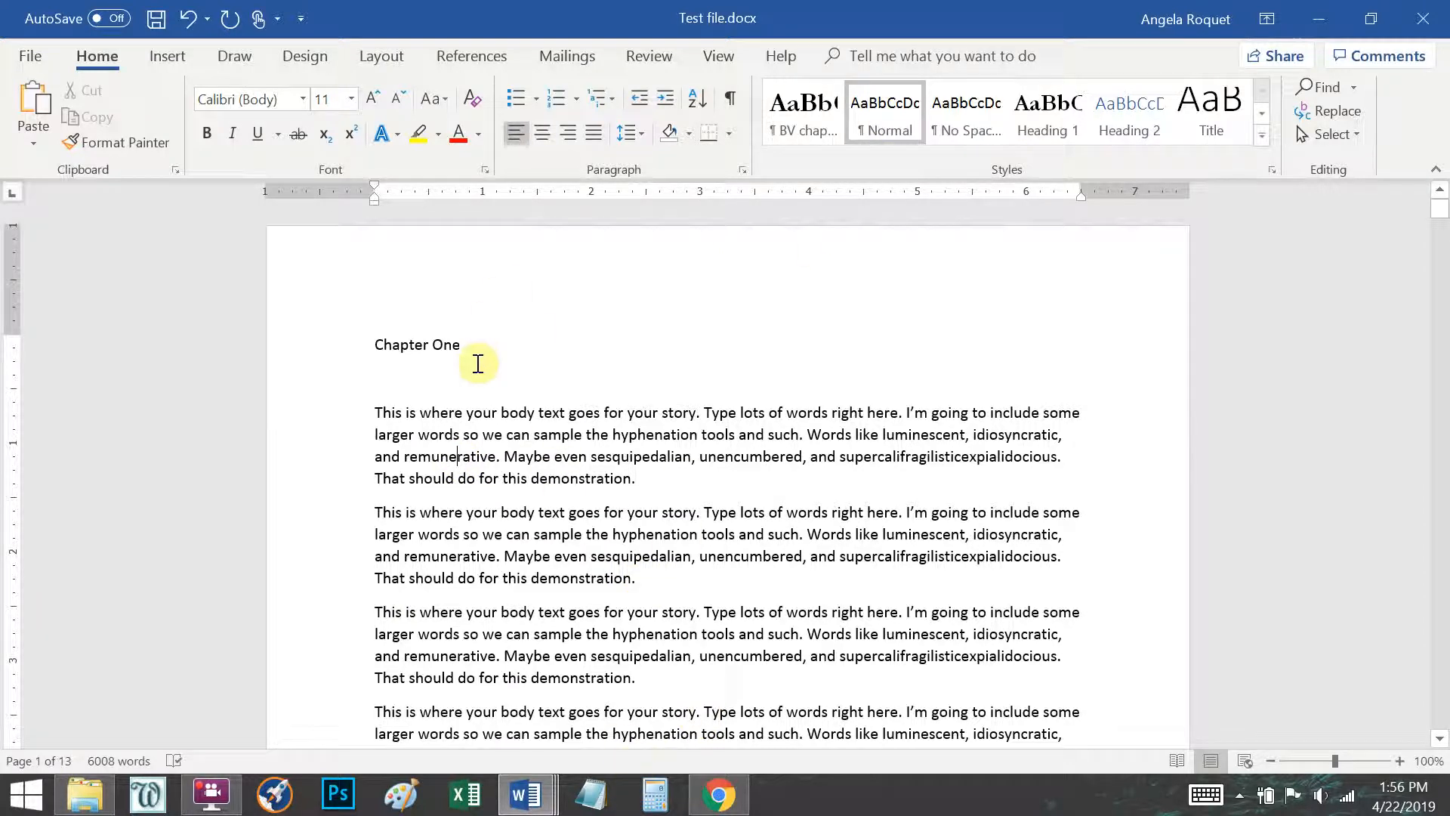
scroll(483, 528, down, 5)
scroll(483, 526, up, 10)
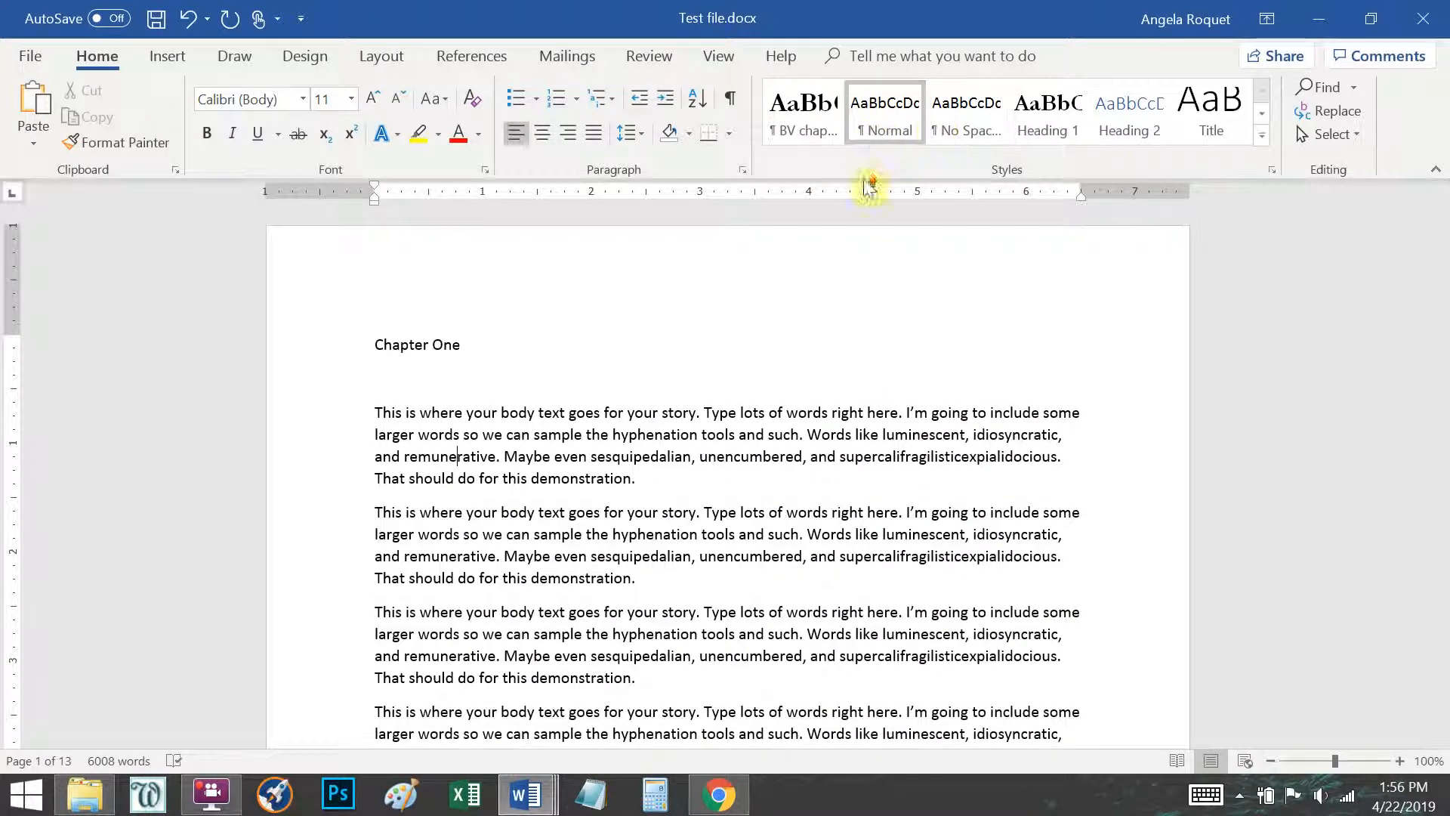
Modify the Normal style's paragraph format to use a first-line indent of 0.3 inches.
click(565, 453)
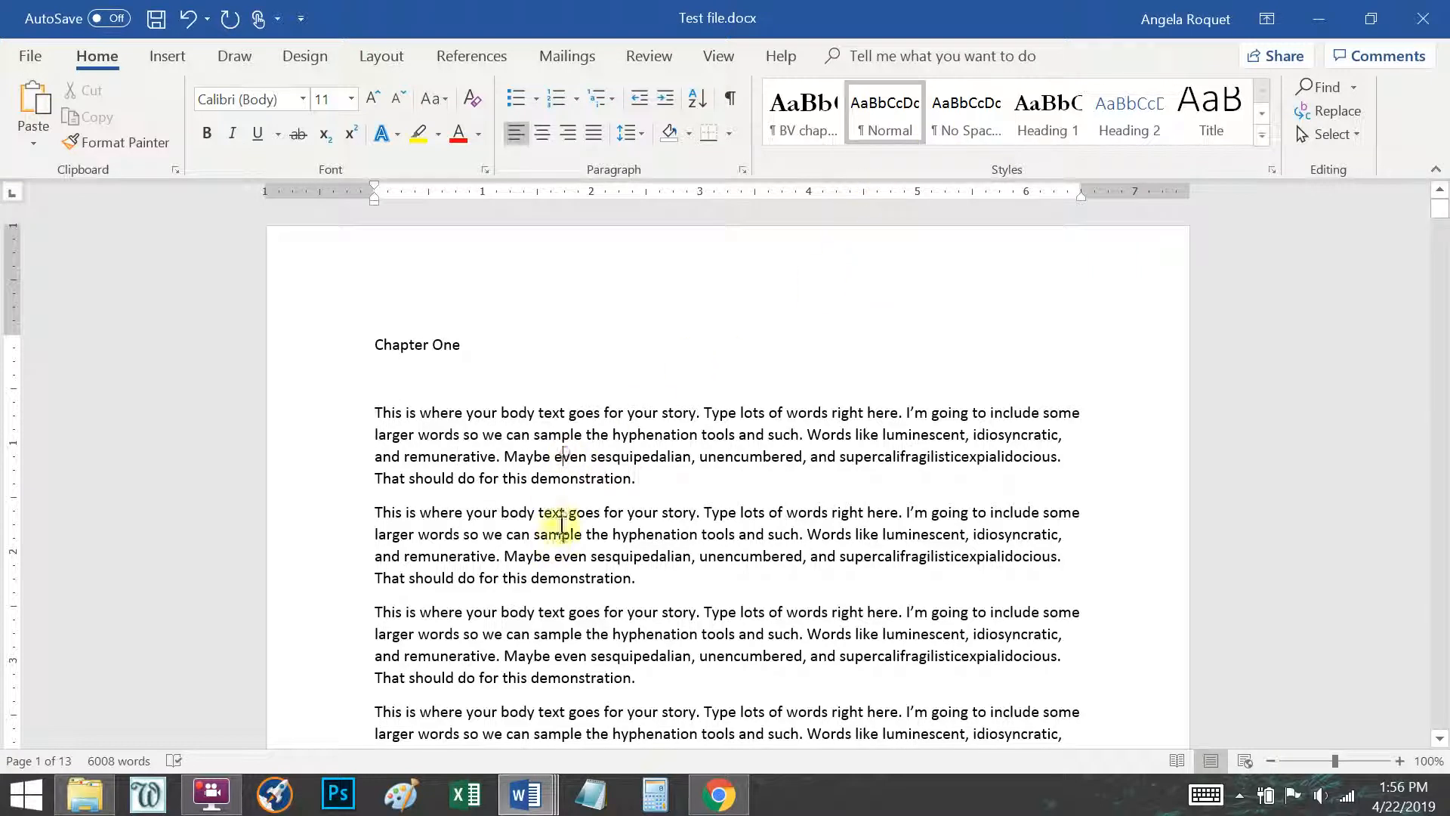
right_click(885, 112)
click(967, 157)
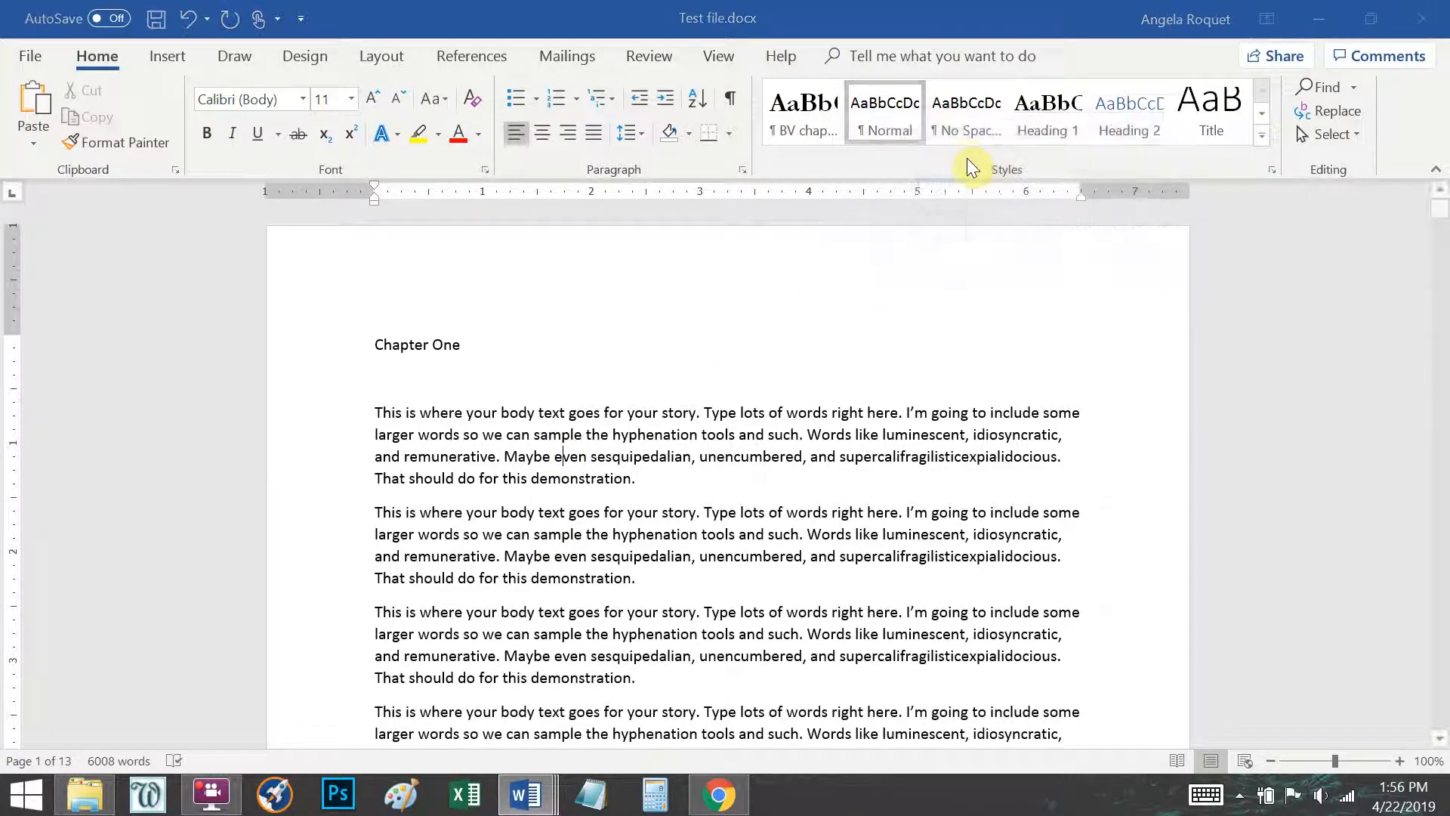
click(799, 725)
click(733, 504)
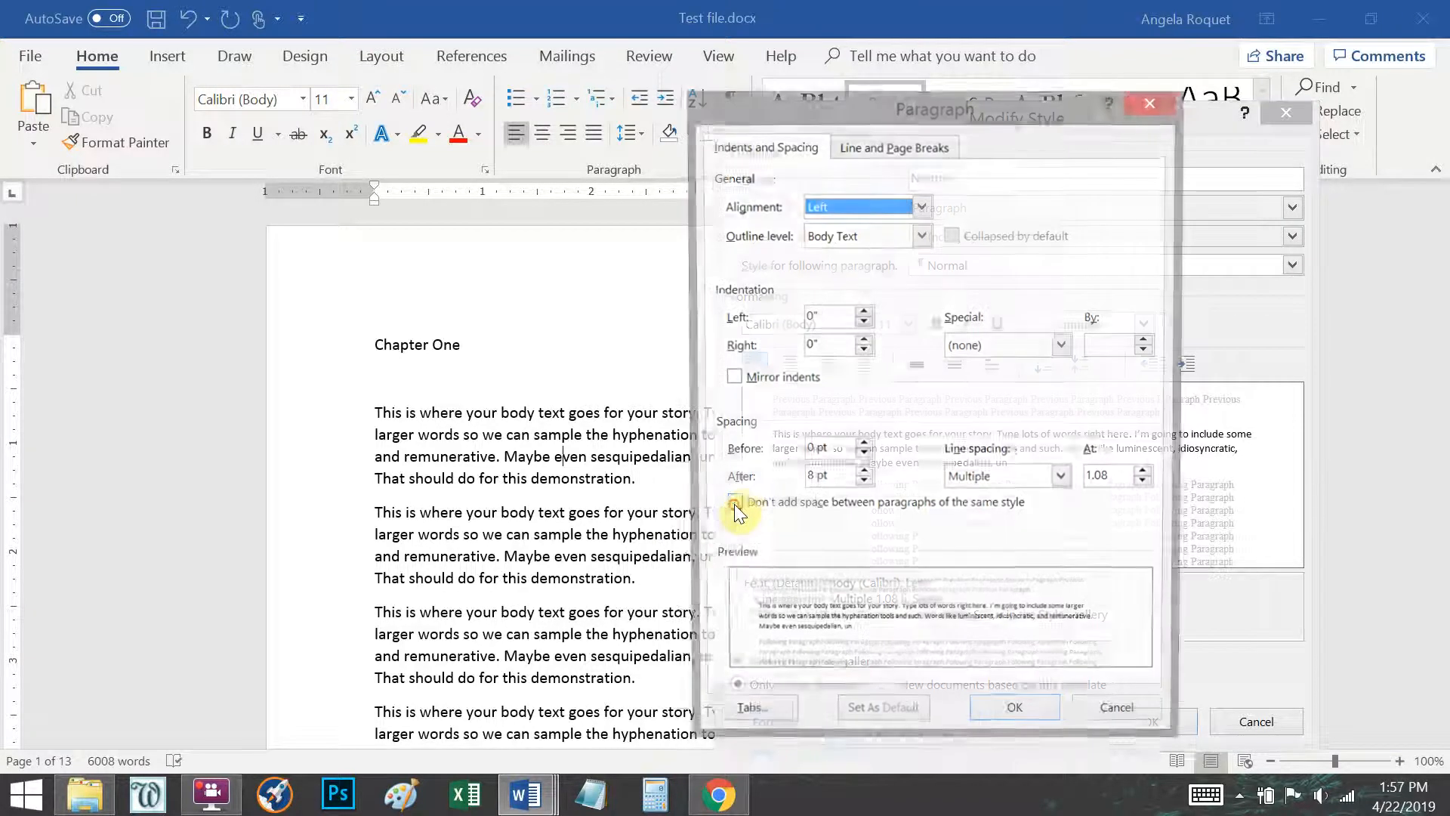
click(1063, 346)
click(1018, 379)
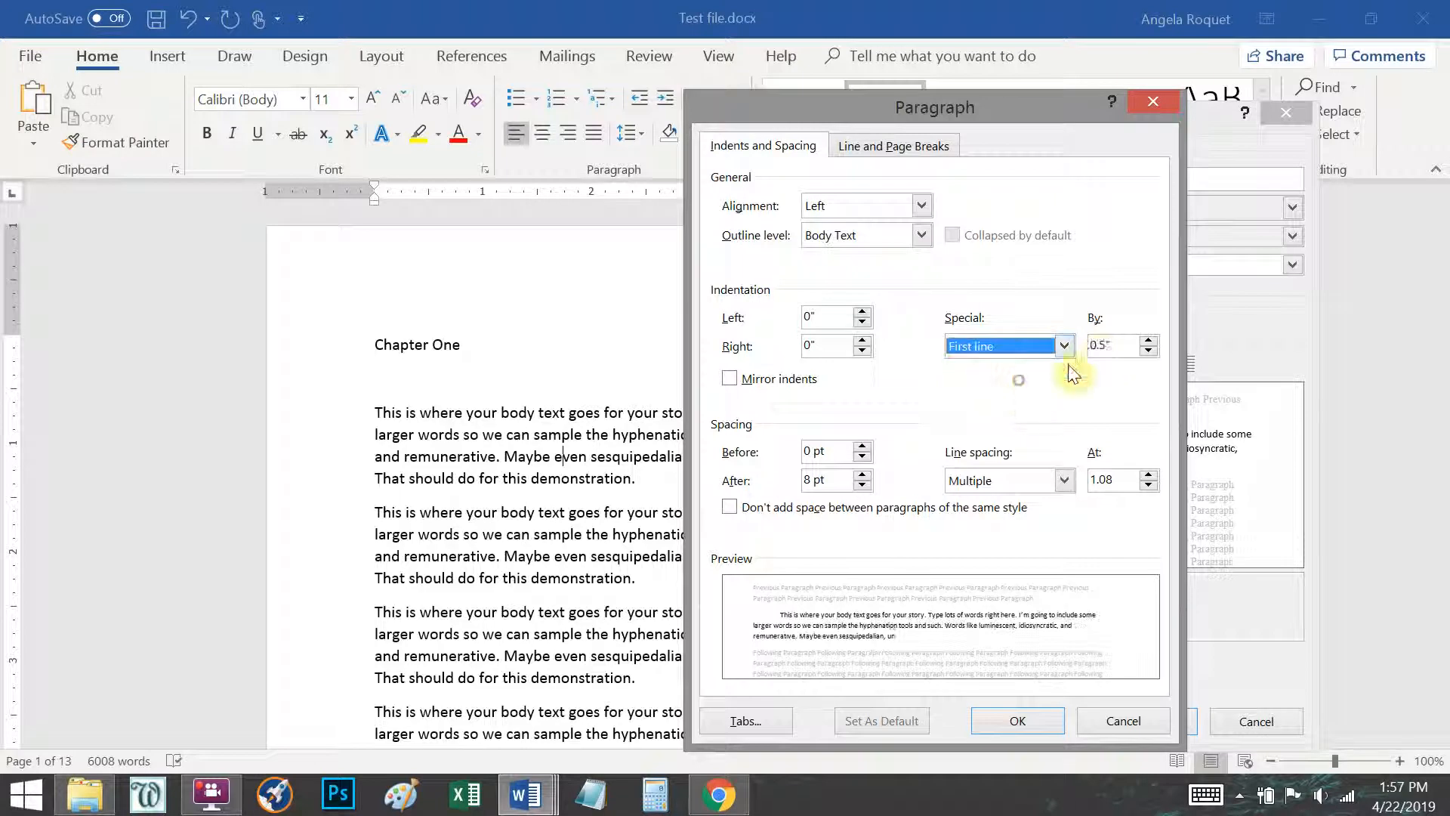
double_click(1131, 353)
text(.3)
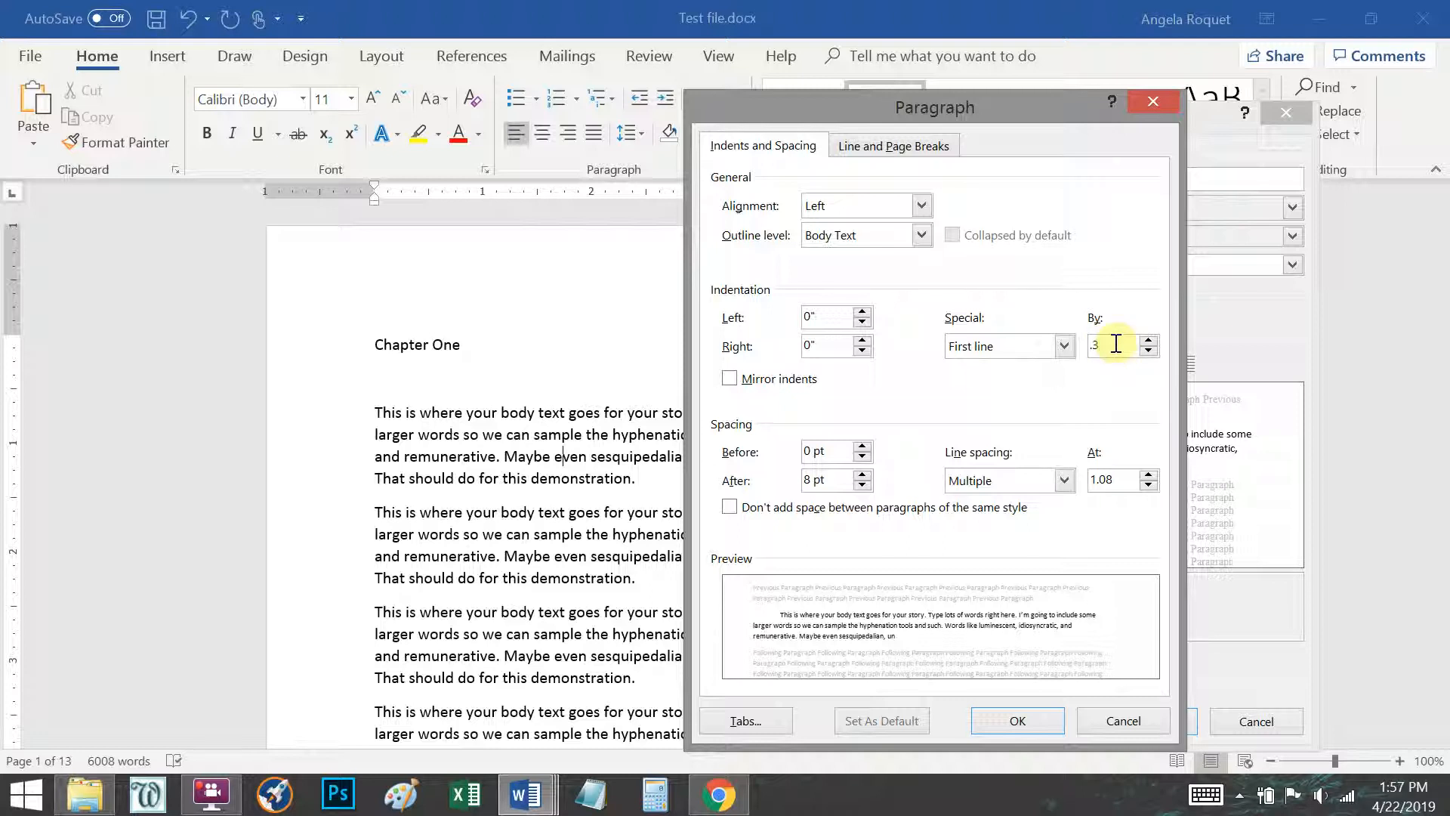
Set the Normal style to single line spacing with 0 pt after, and no space between paragraphs of the same style.
click(1064, 481)
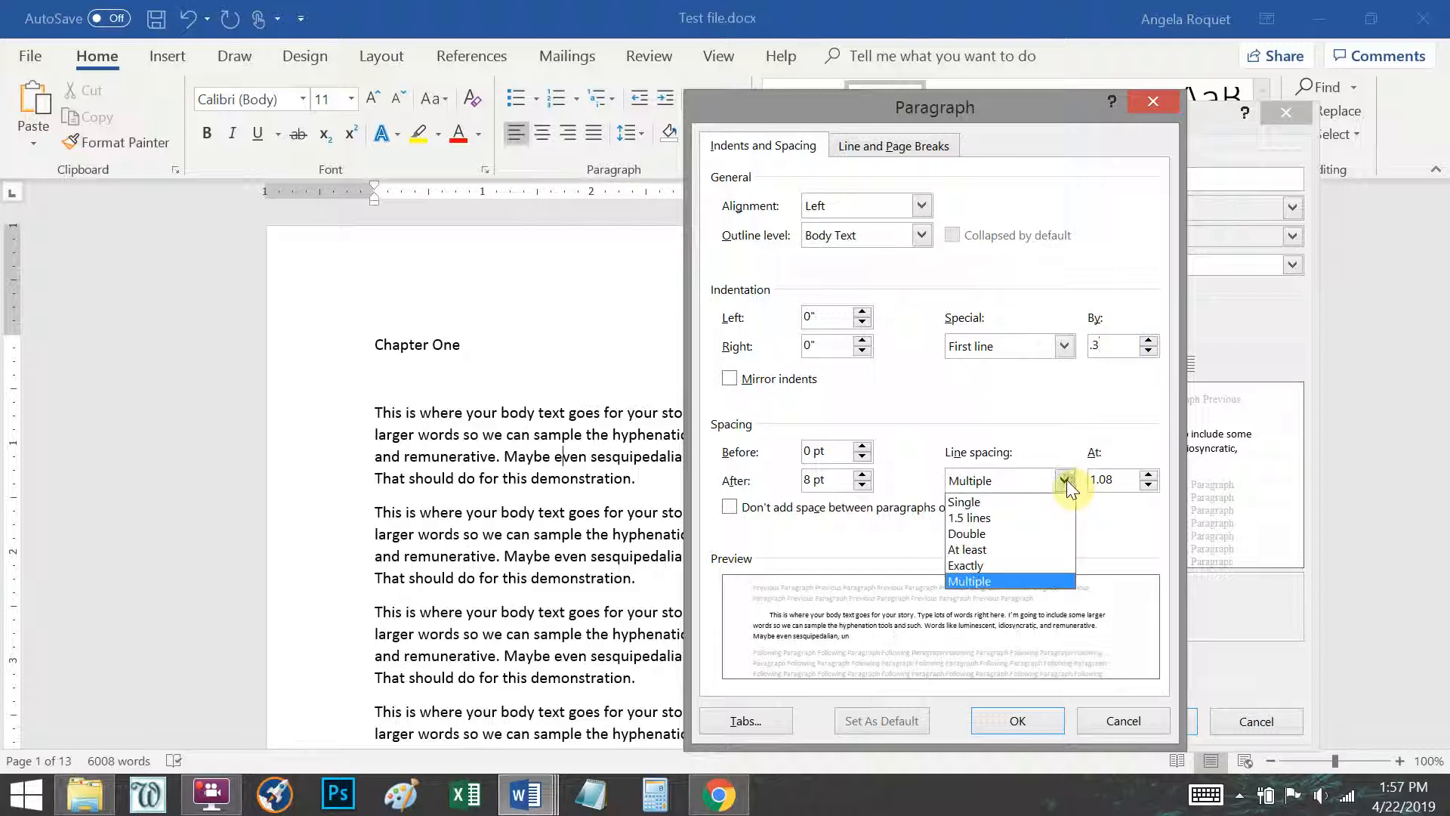
click(1030, 501)
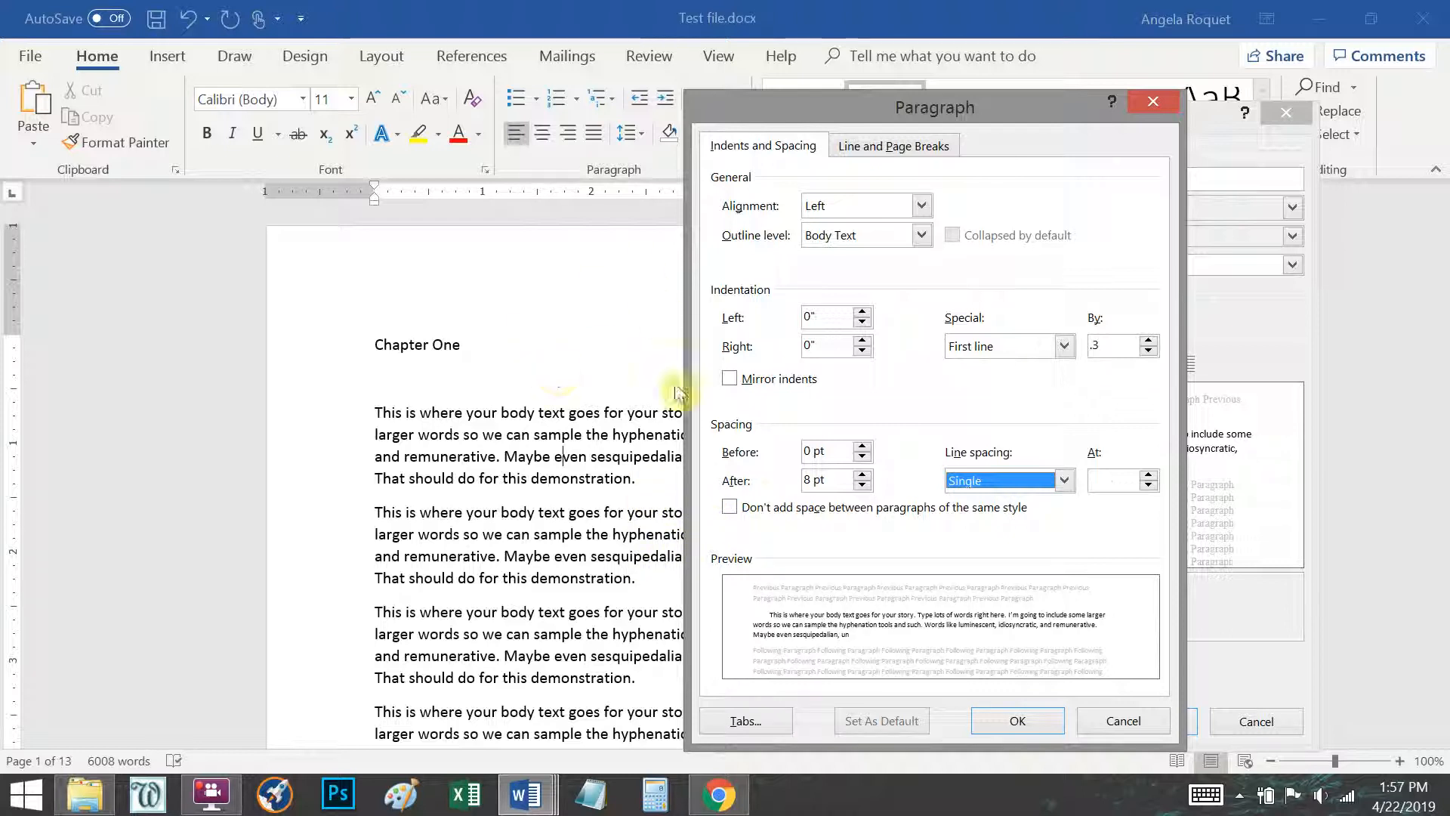
drag(810, 480, 797, 481)
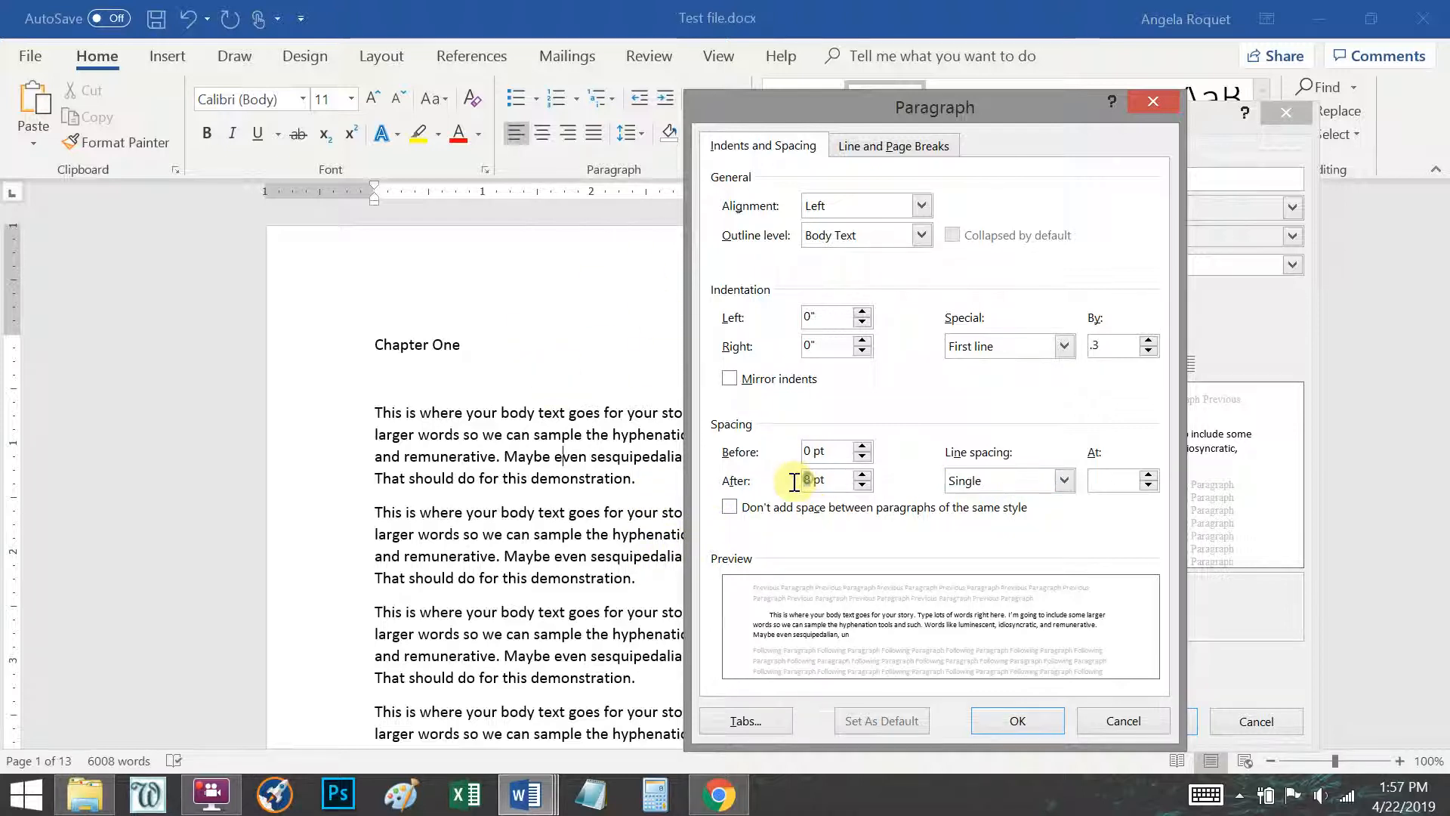
text(0)
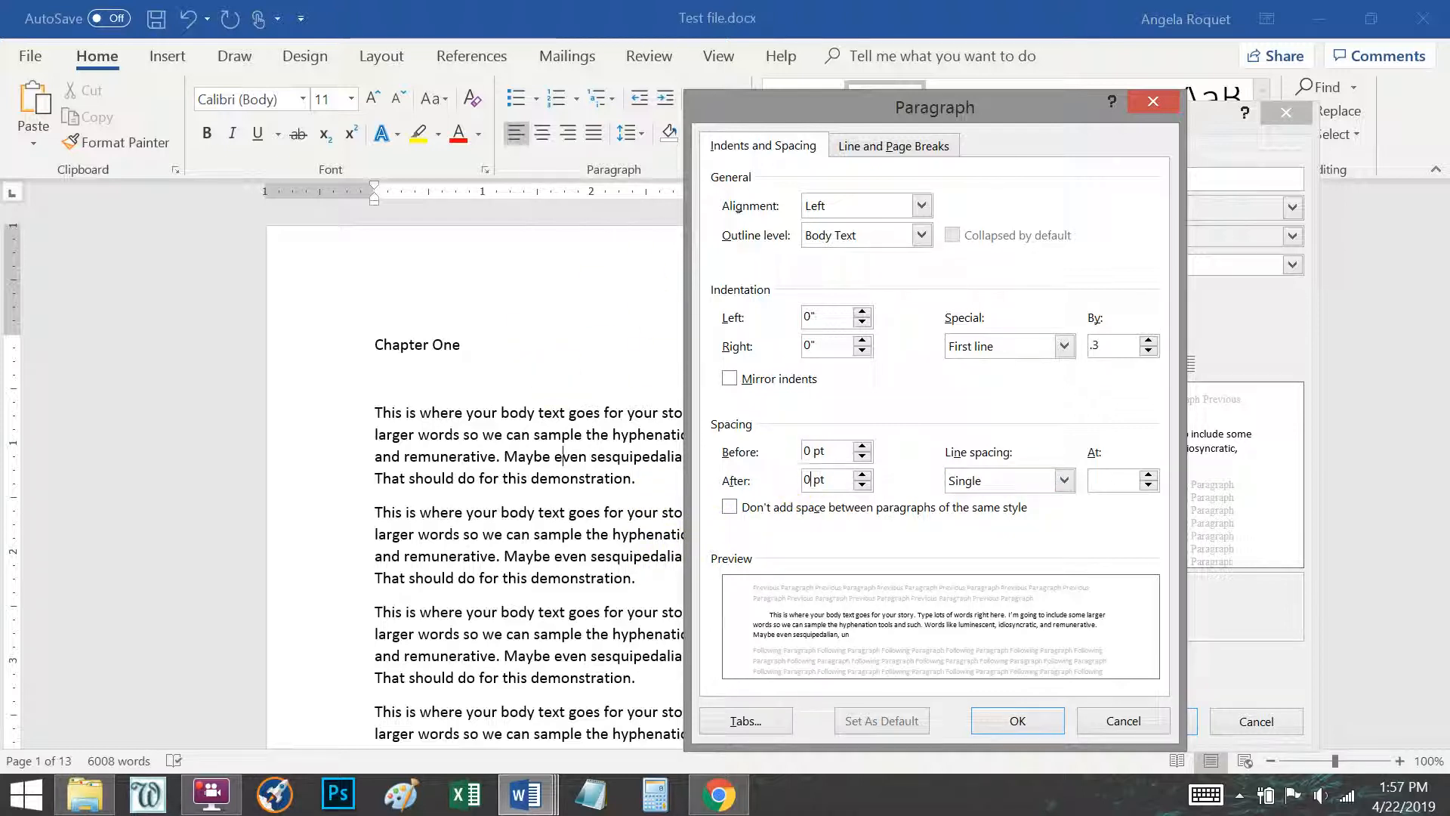
click(729, 506)
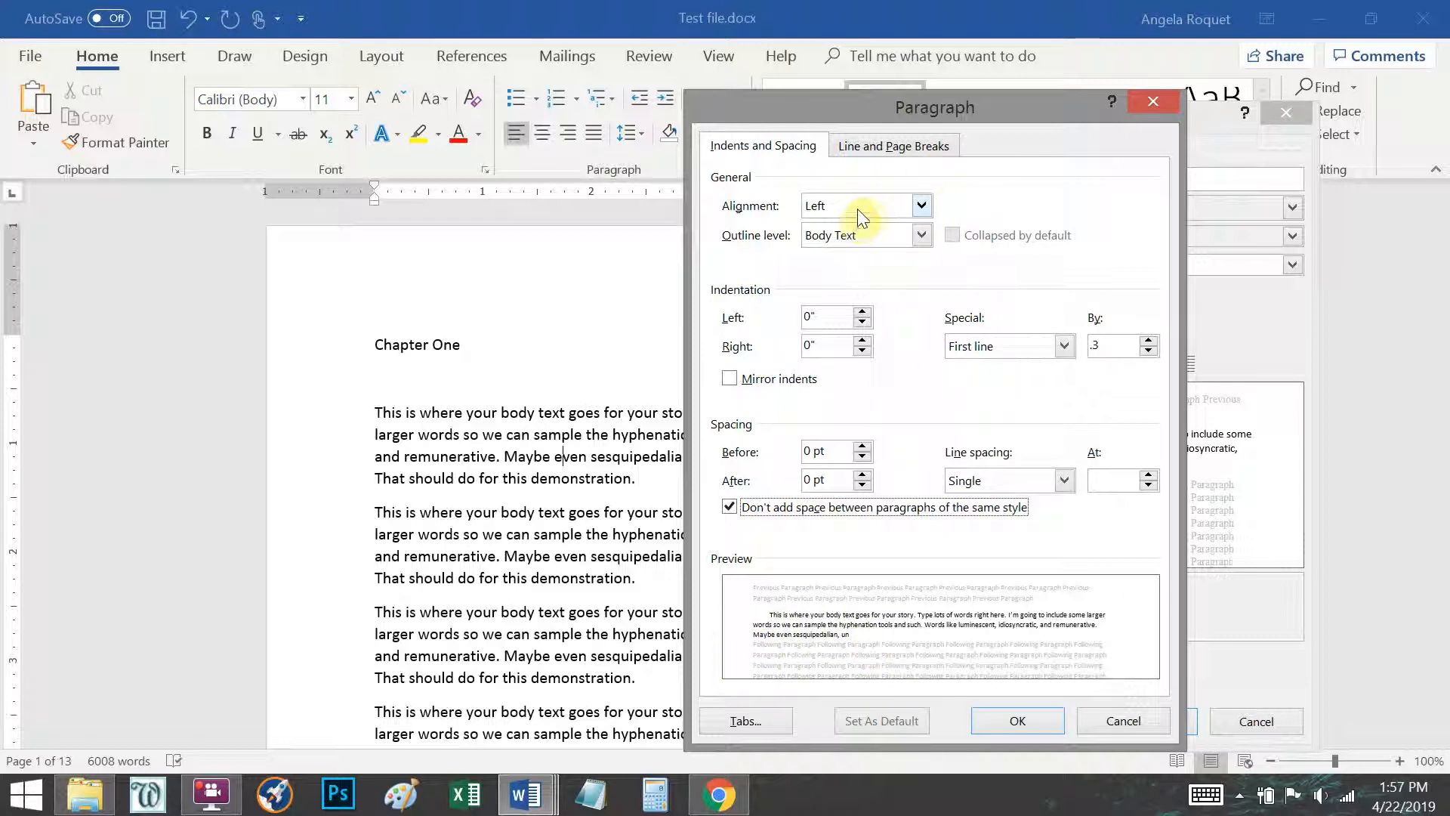
Set the Normal style's alignment to Justified and accept the paragraph settings.
click(920, 205)
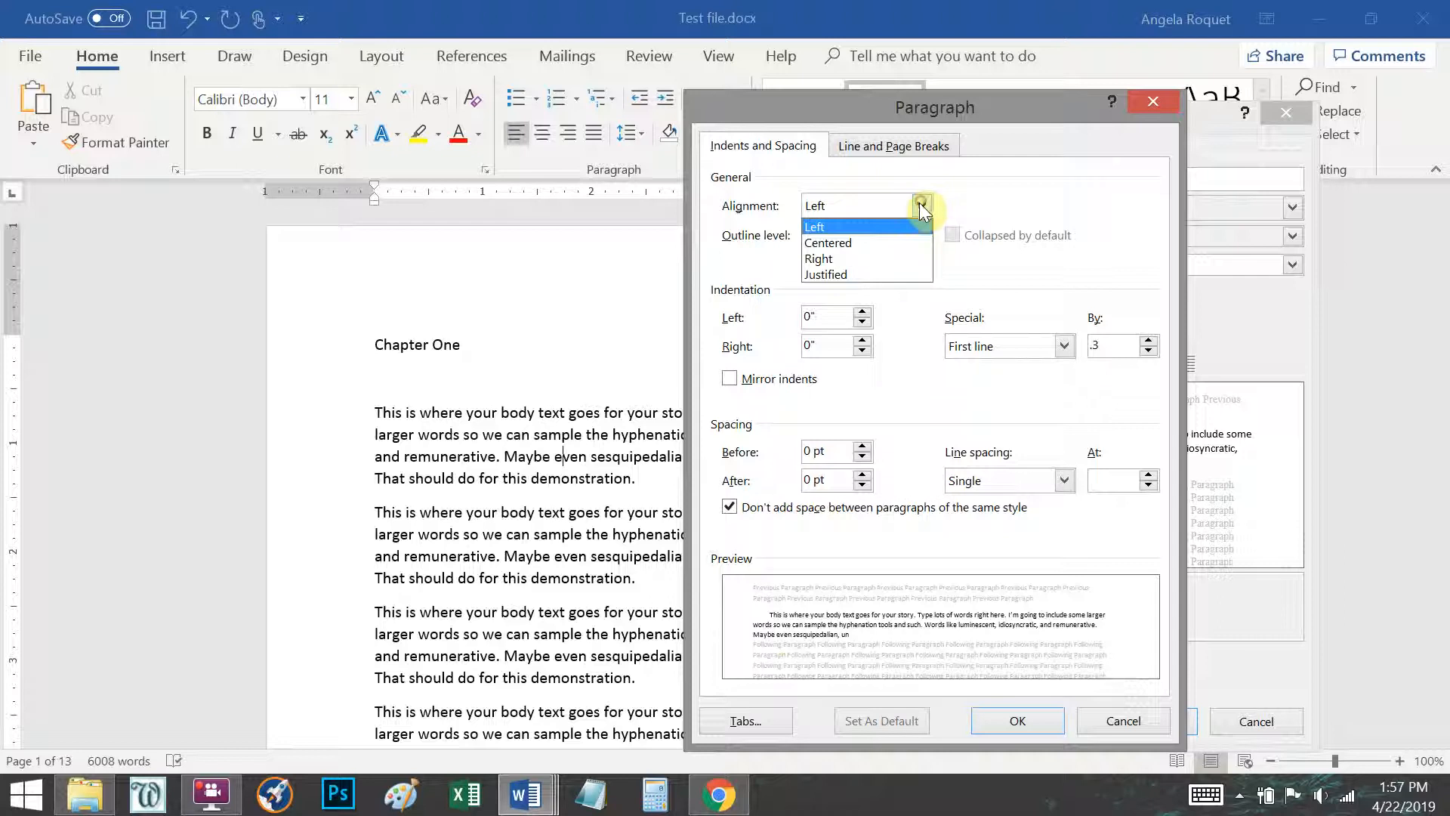
click(867, 274)
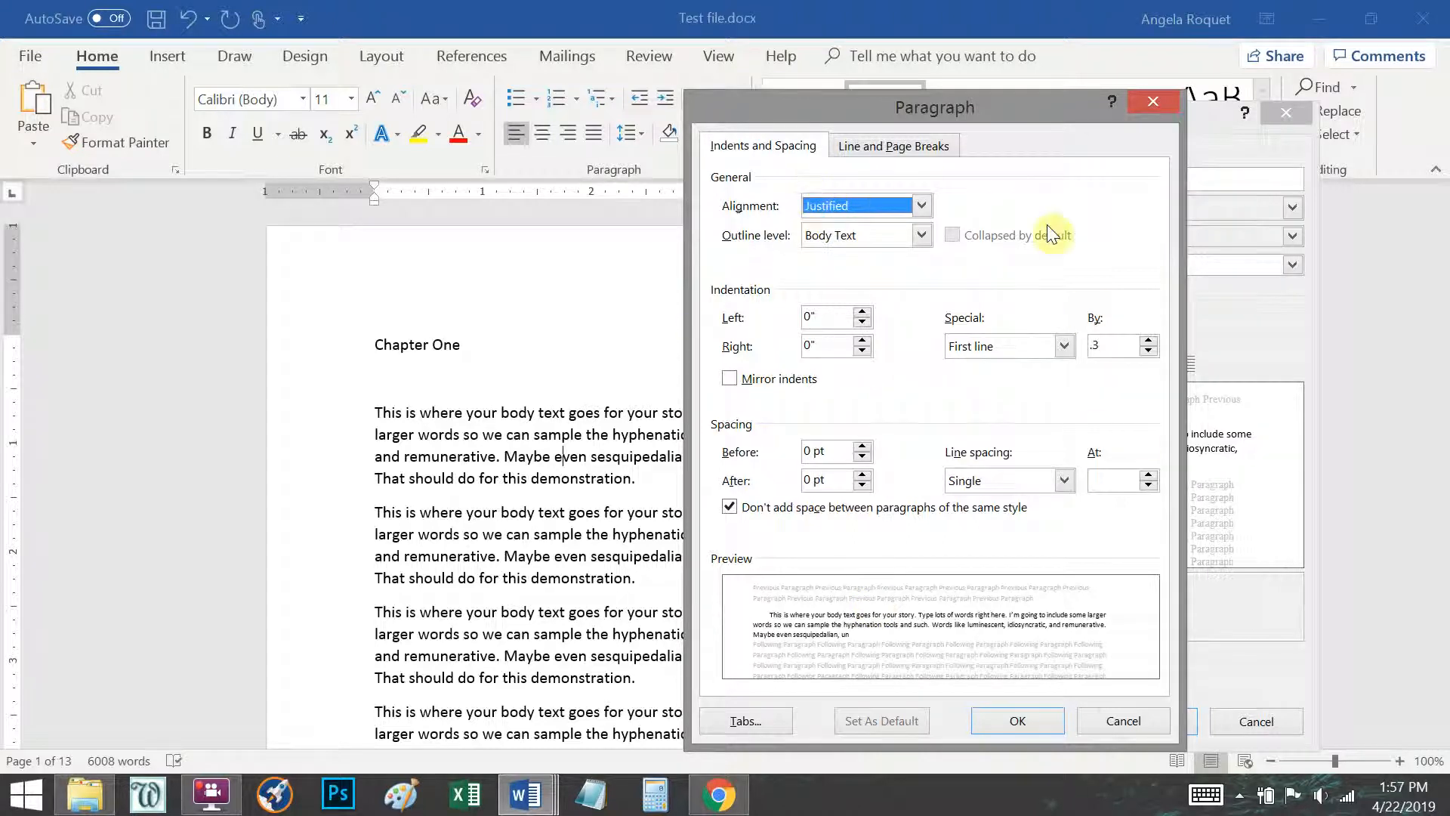
click(1016, 723)
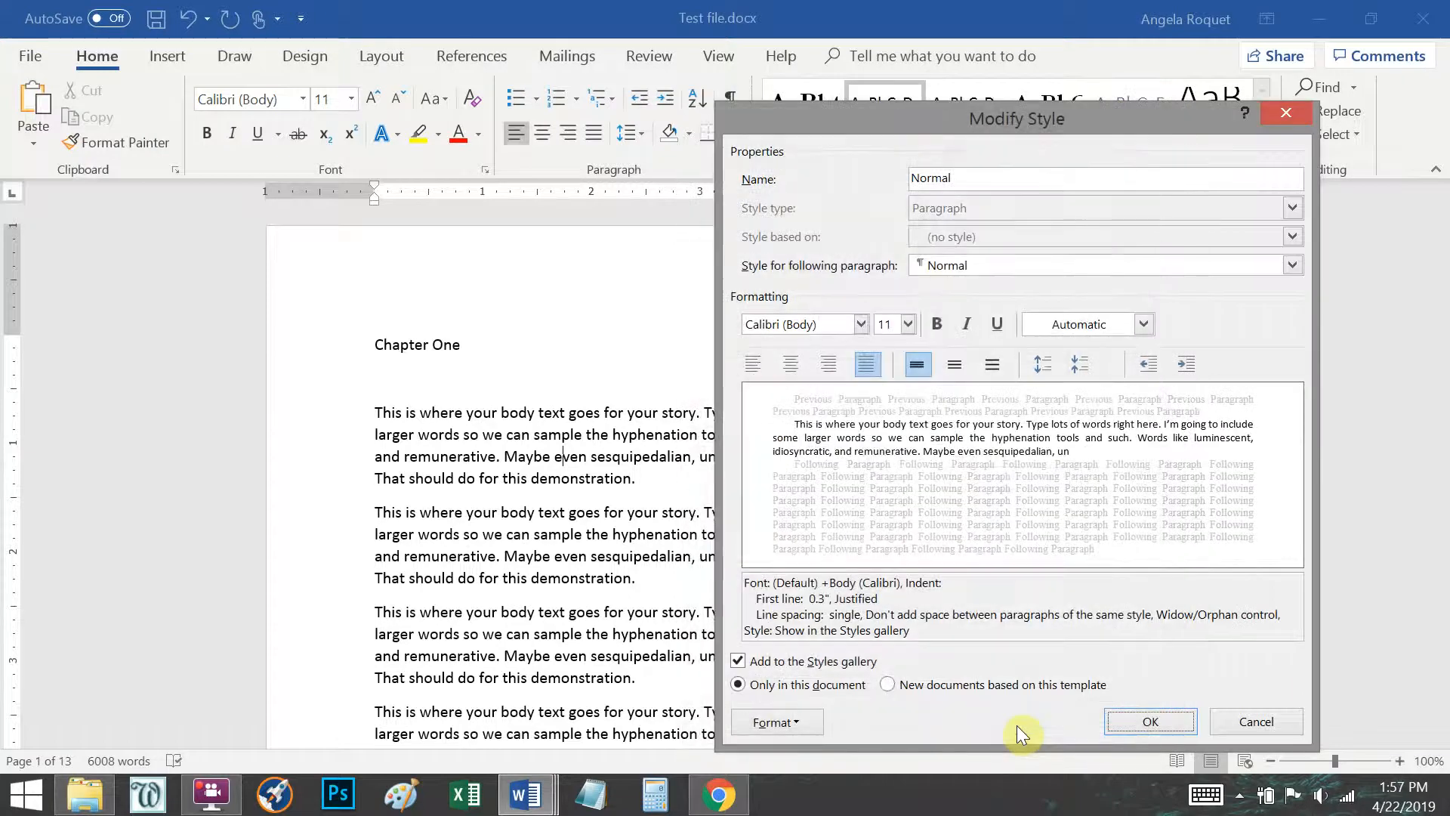
Set the Normal style's font to Garamond at 11 pt and apply the modified style to the document.
click(860, 324)
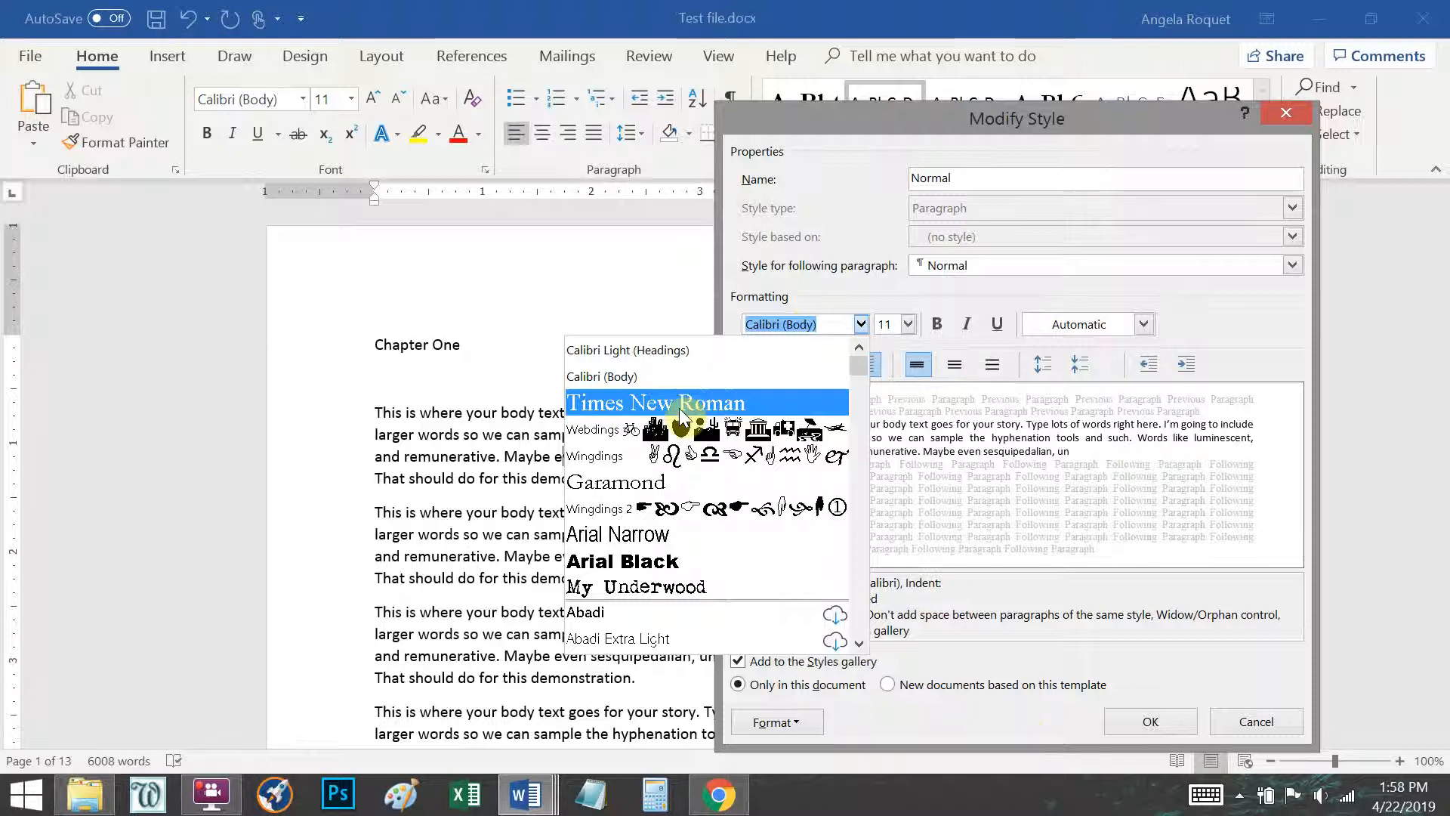
click(668, 481)
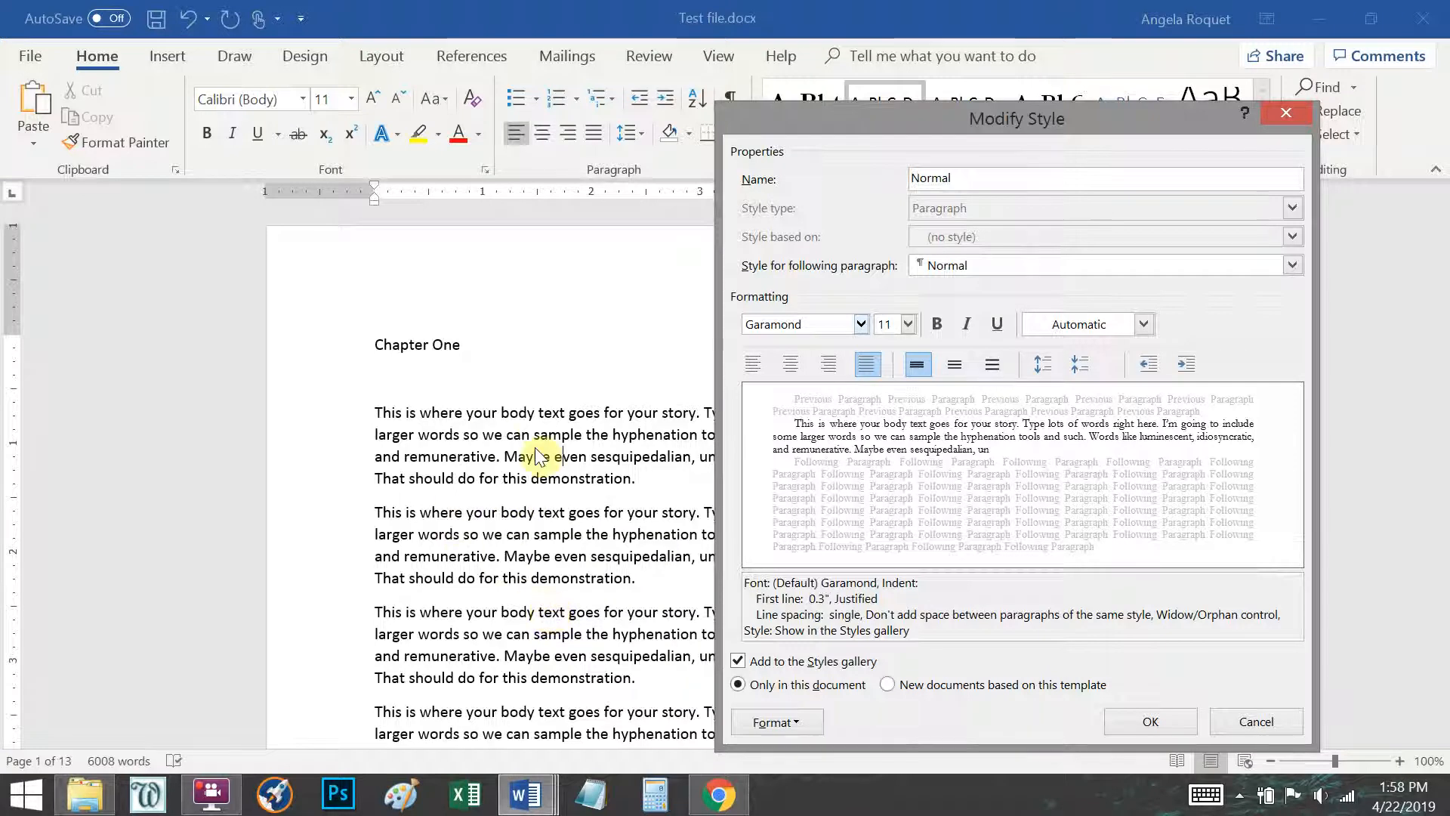
click(907, 324)
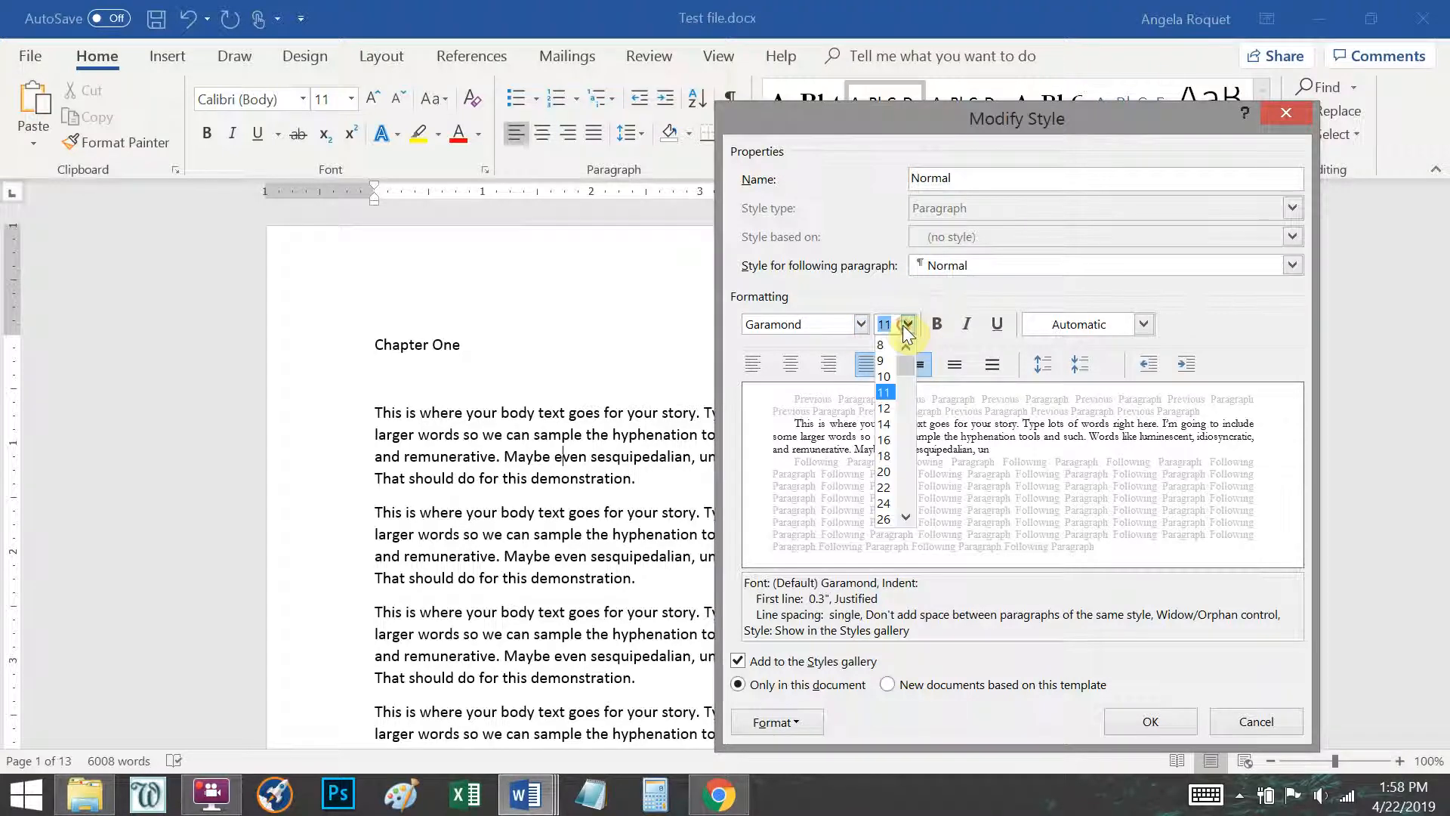
click(890, 411)
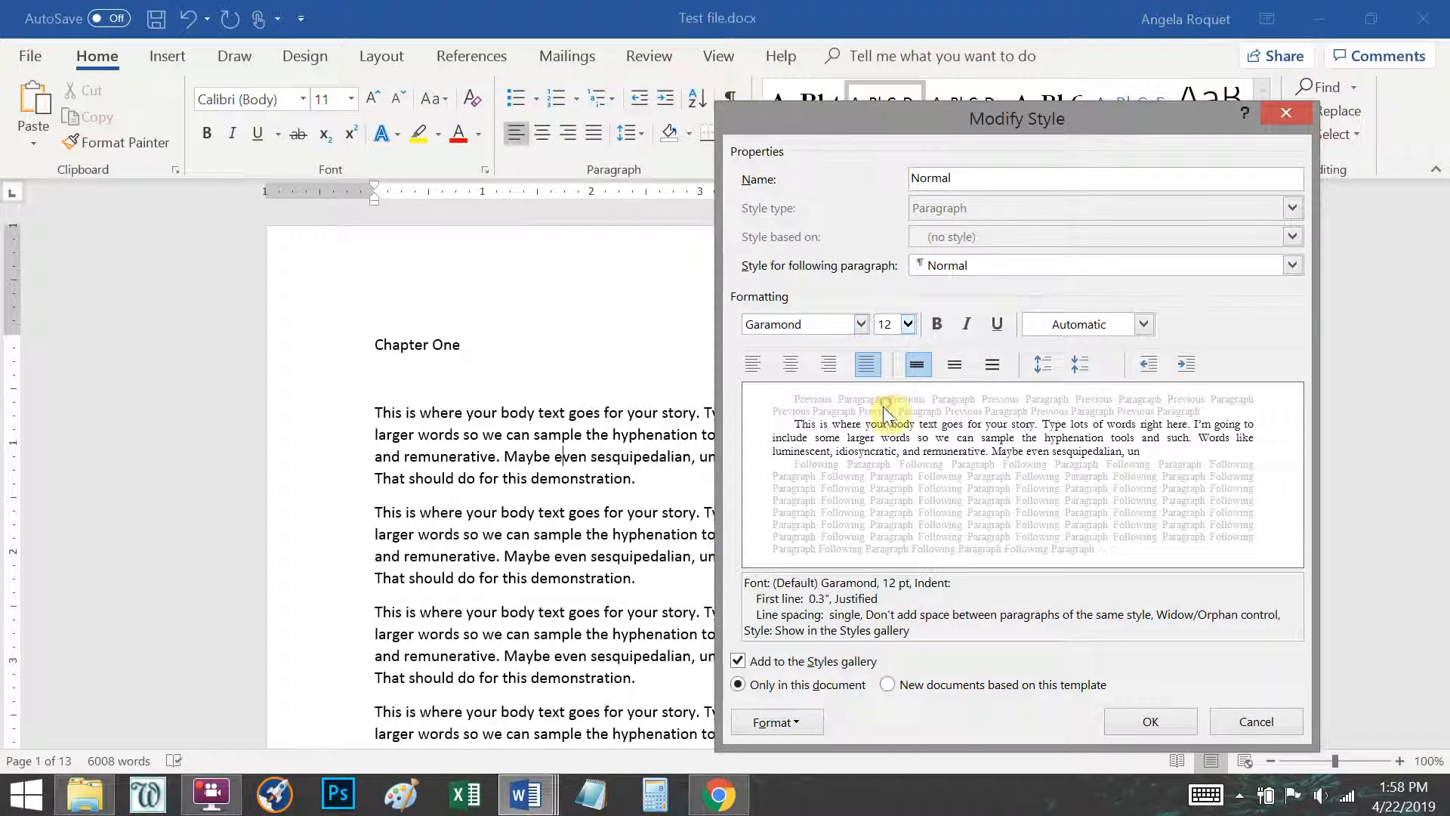
click(907, 324)
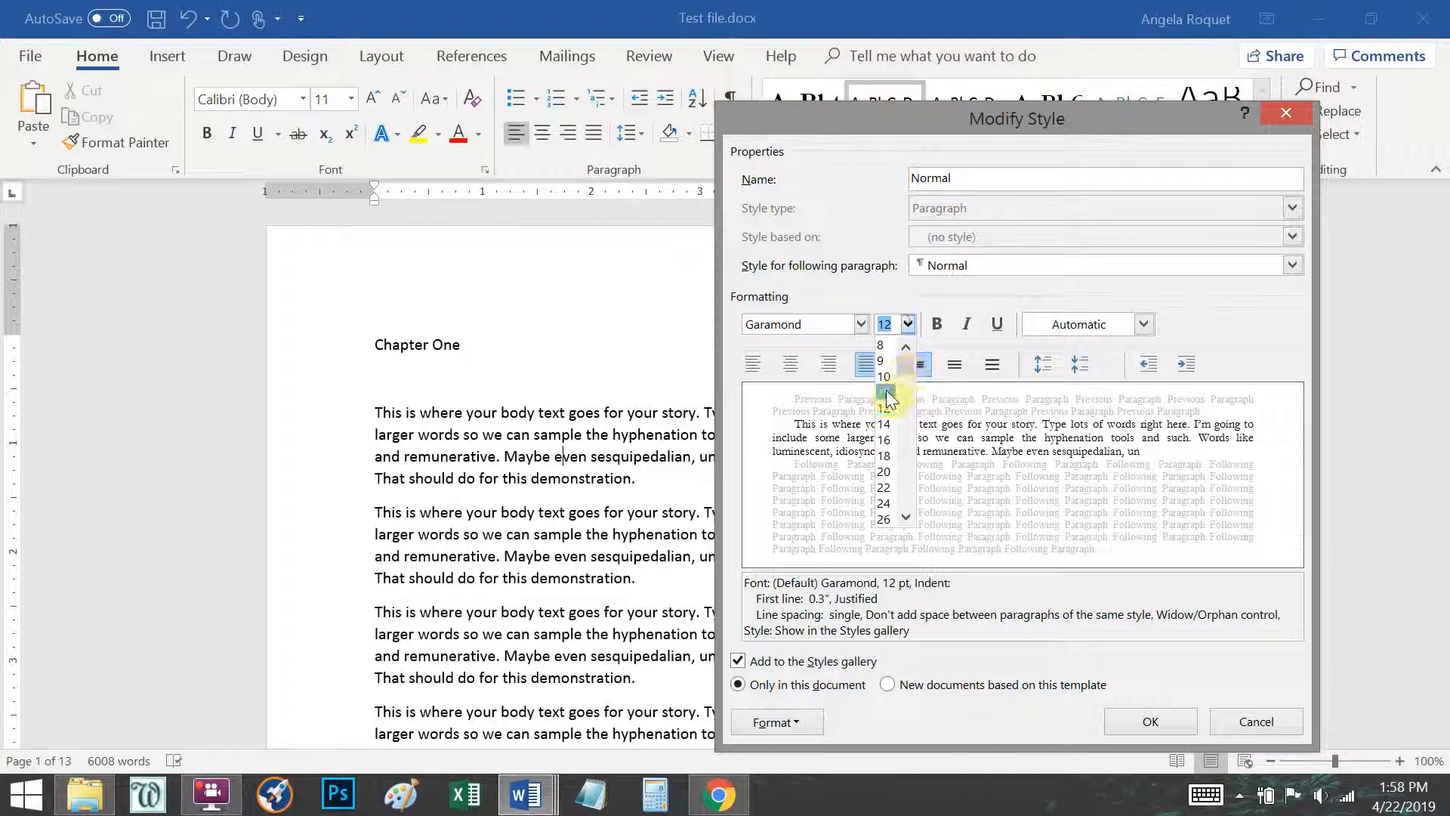
click(887, 394)
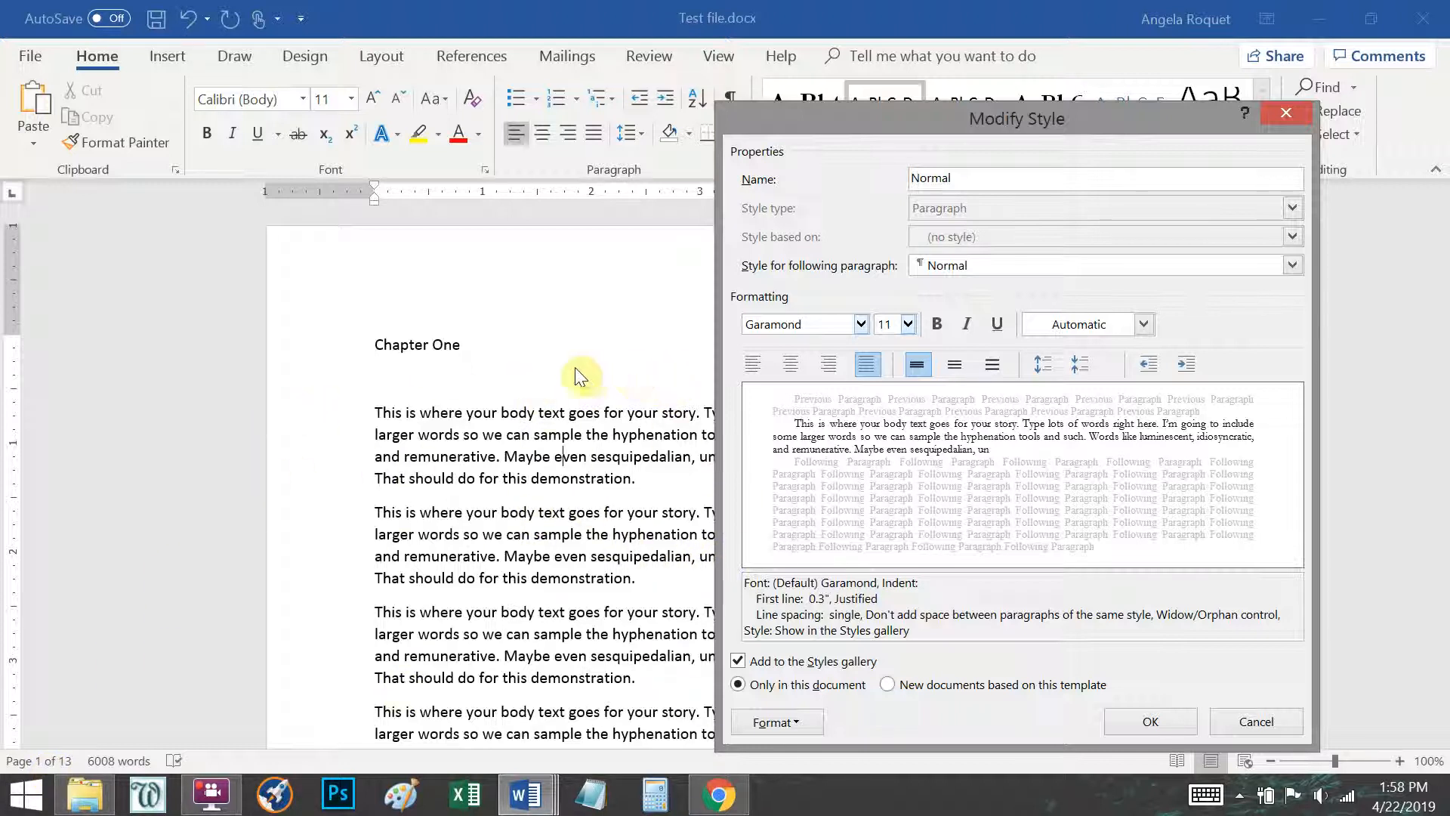
click(1148, 726)
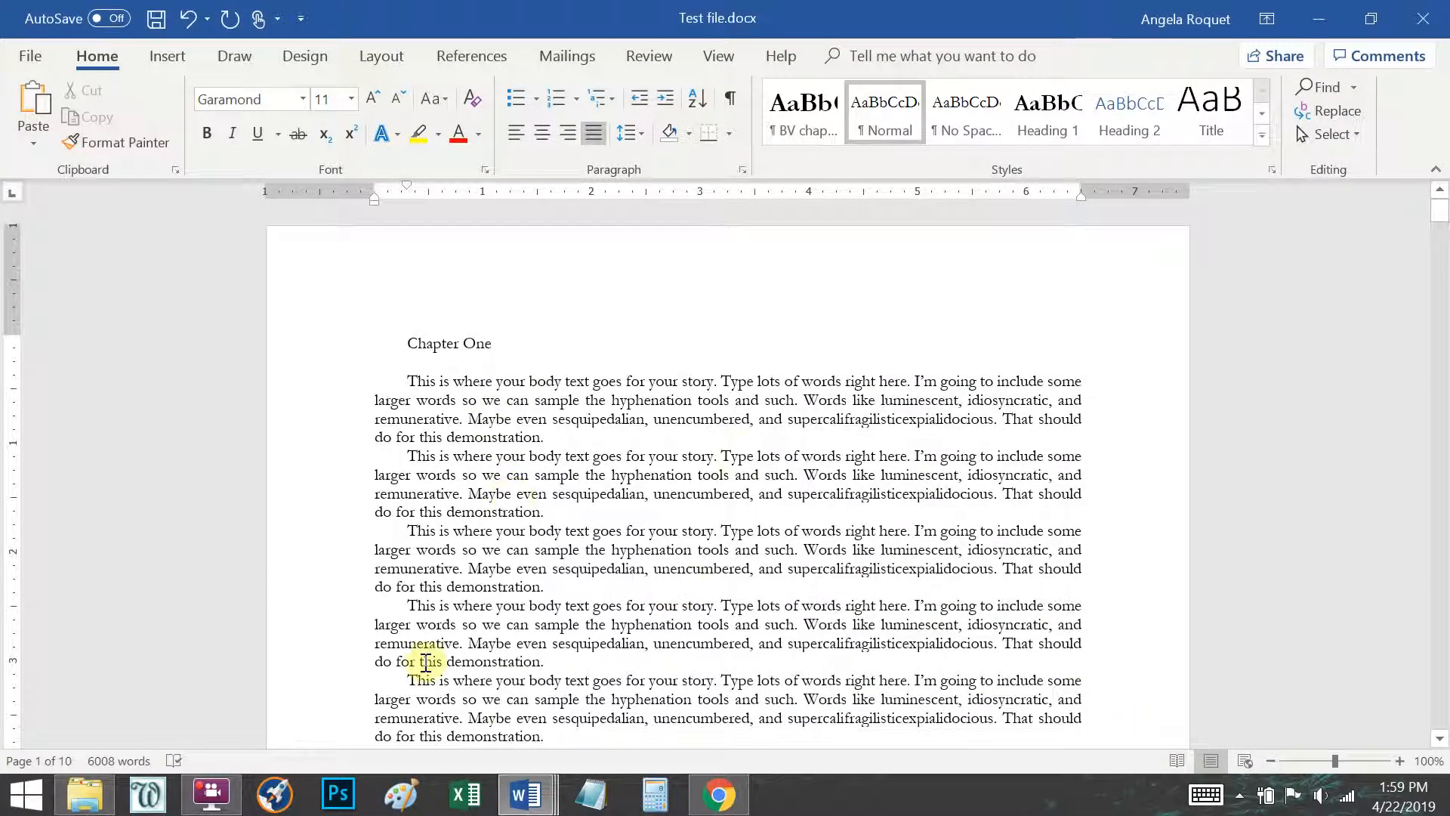
scroll(536, 587, down, 3)
scroll(535, 588, down, 15)
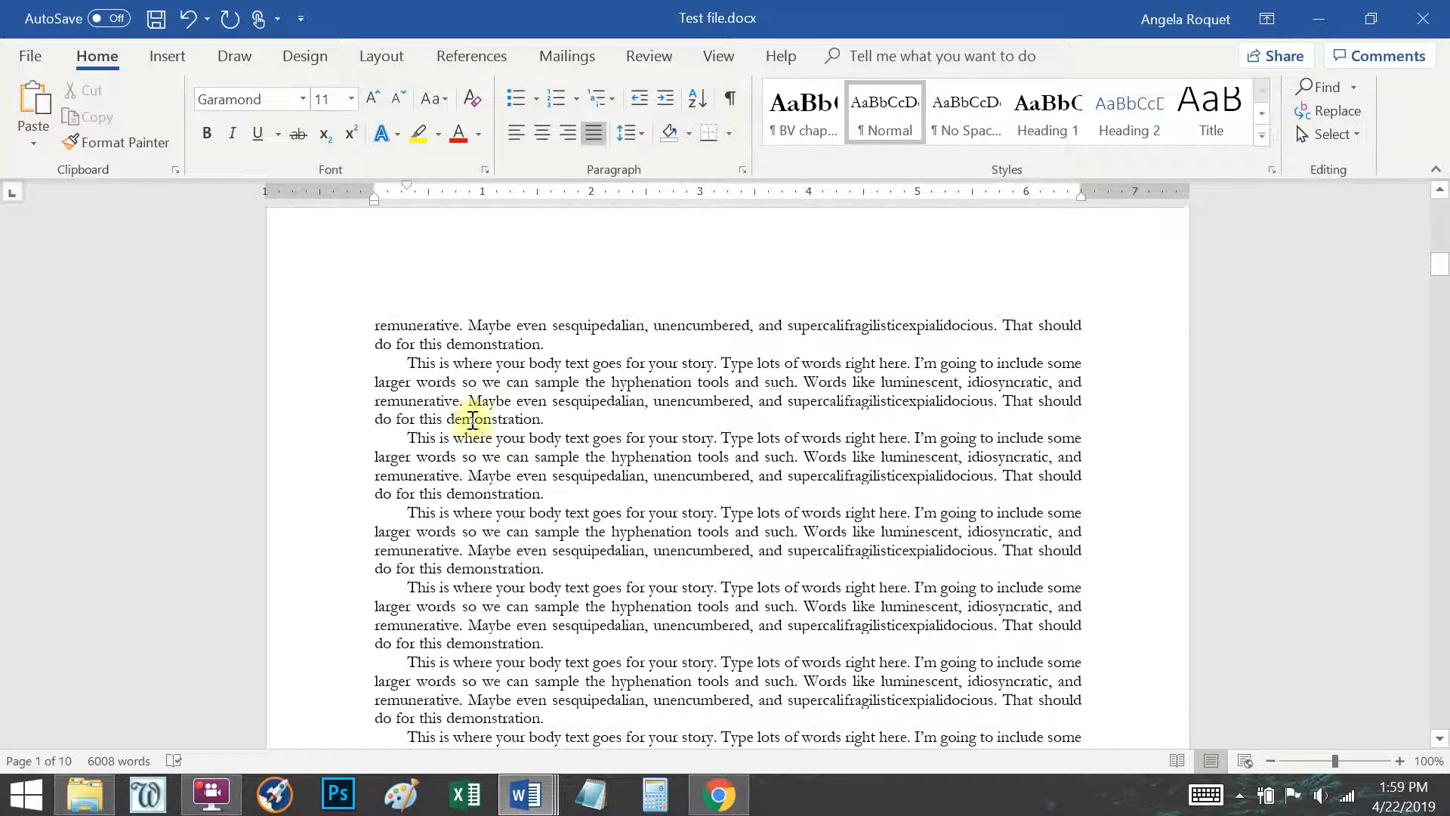
scroll(449, 737, down, 9)
scroll(469, 664, up, 20)
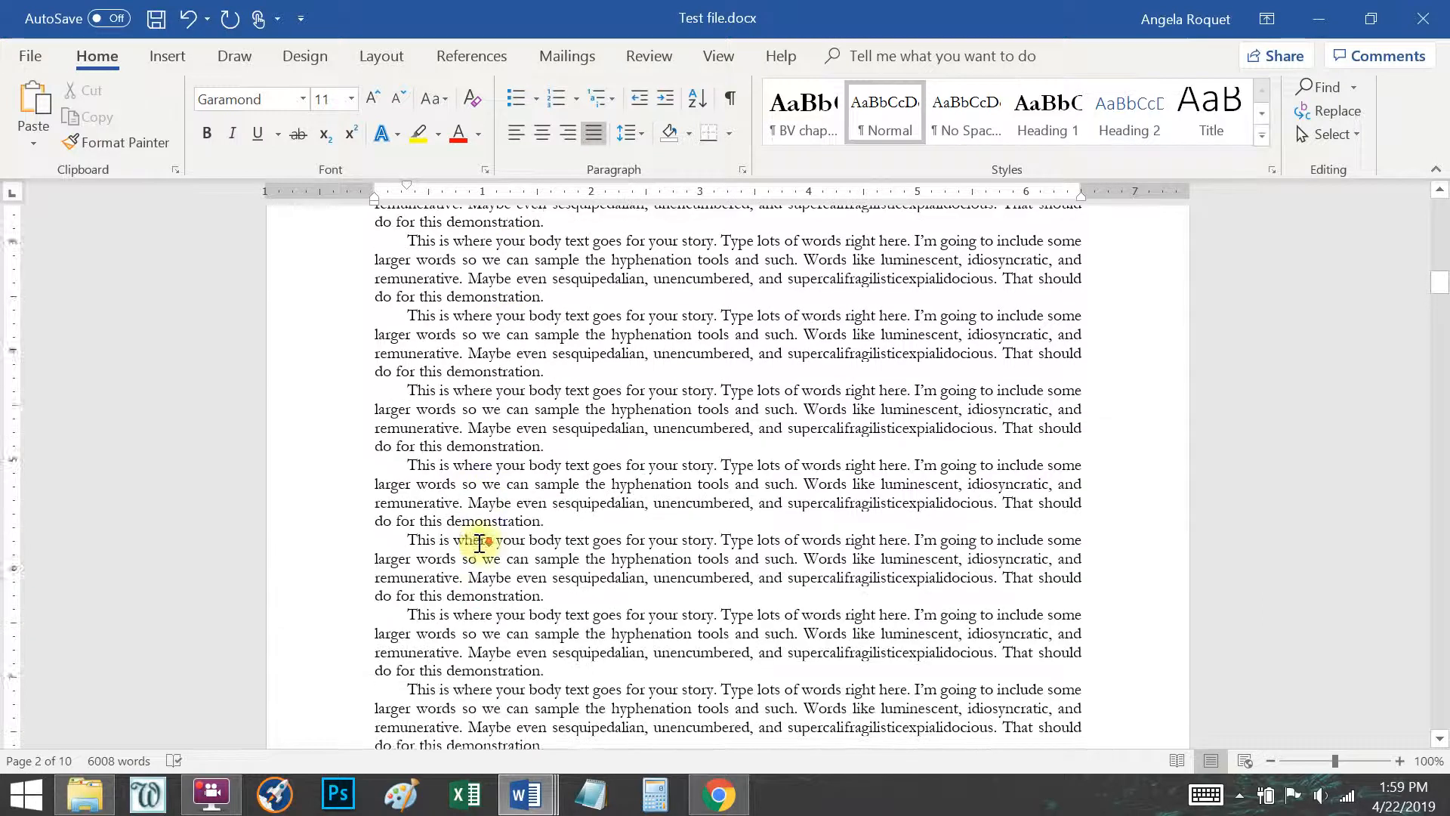
Apply the Heading 1 style to the Chapter One title.
scroll(465, 563, up, 1)
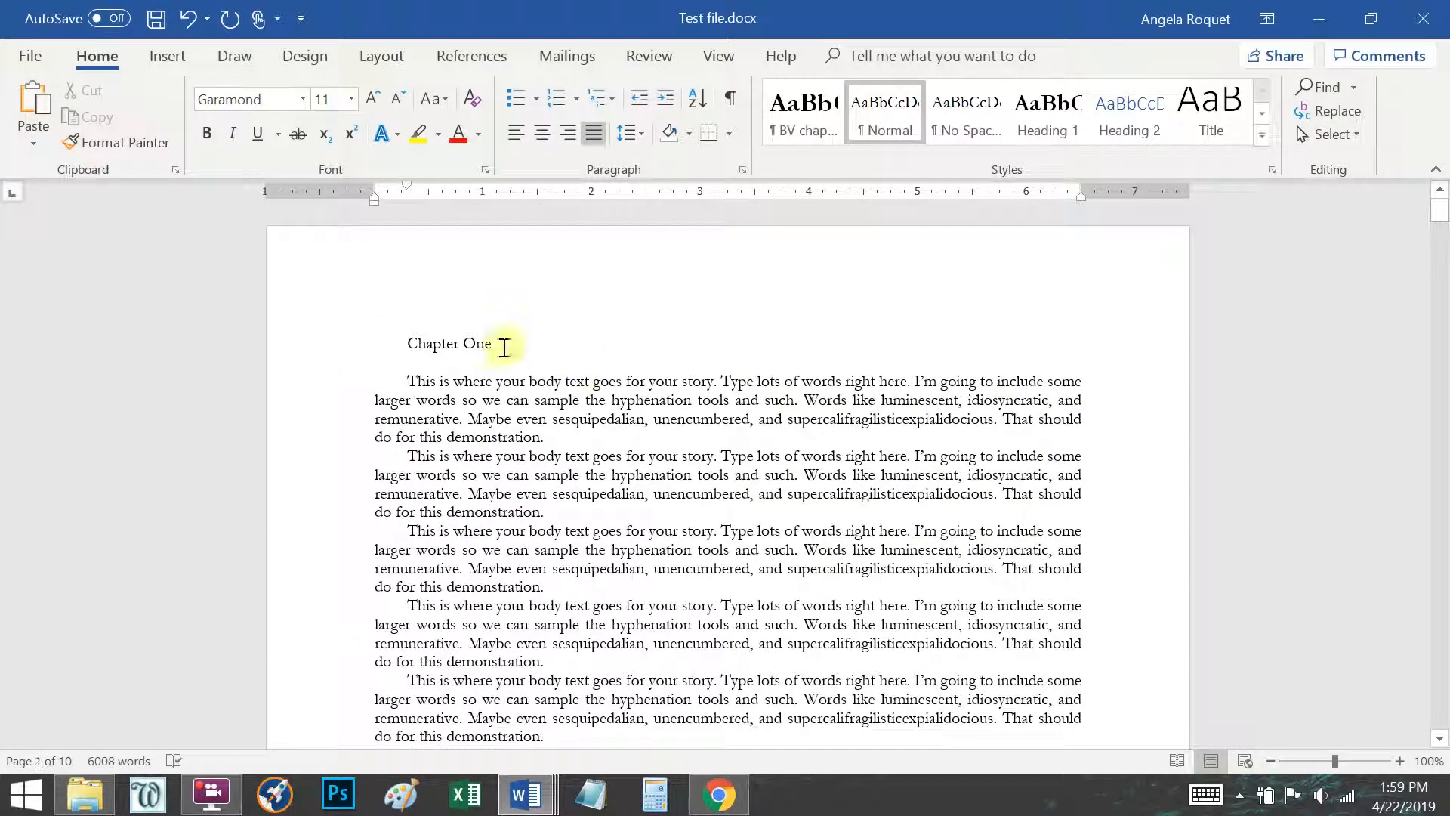
click(463, 341)
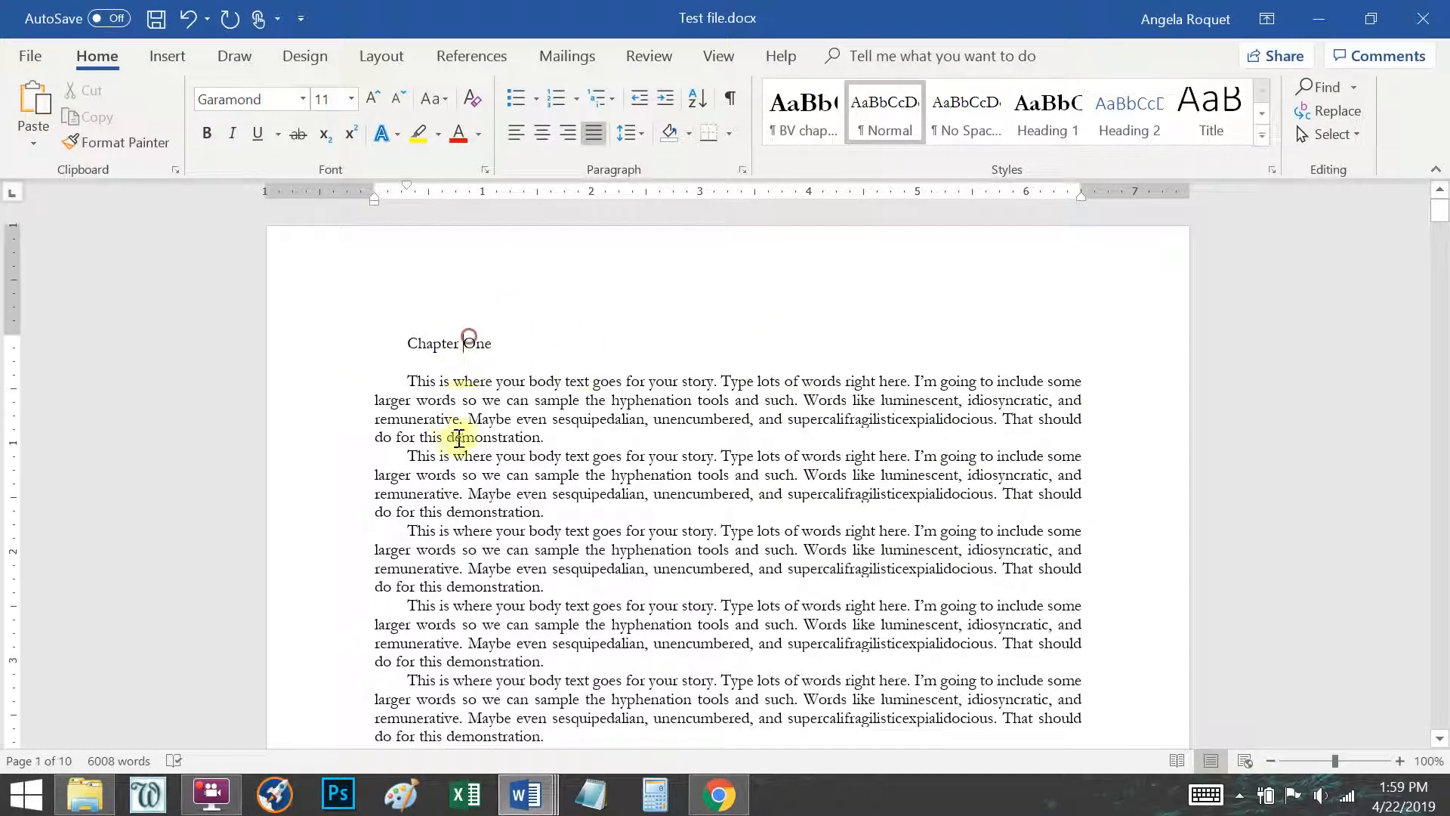
click(301, 350)
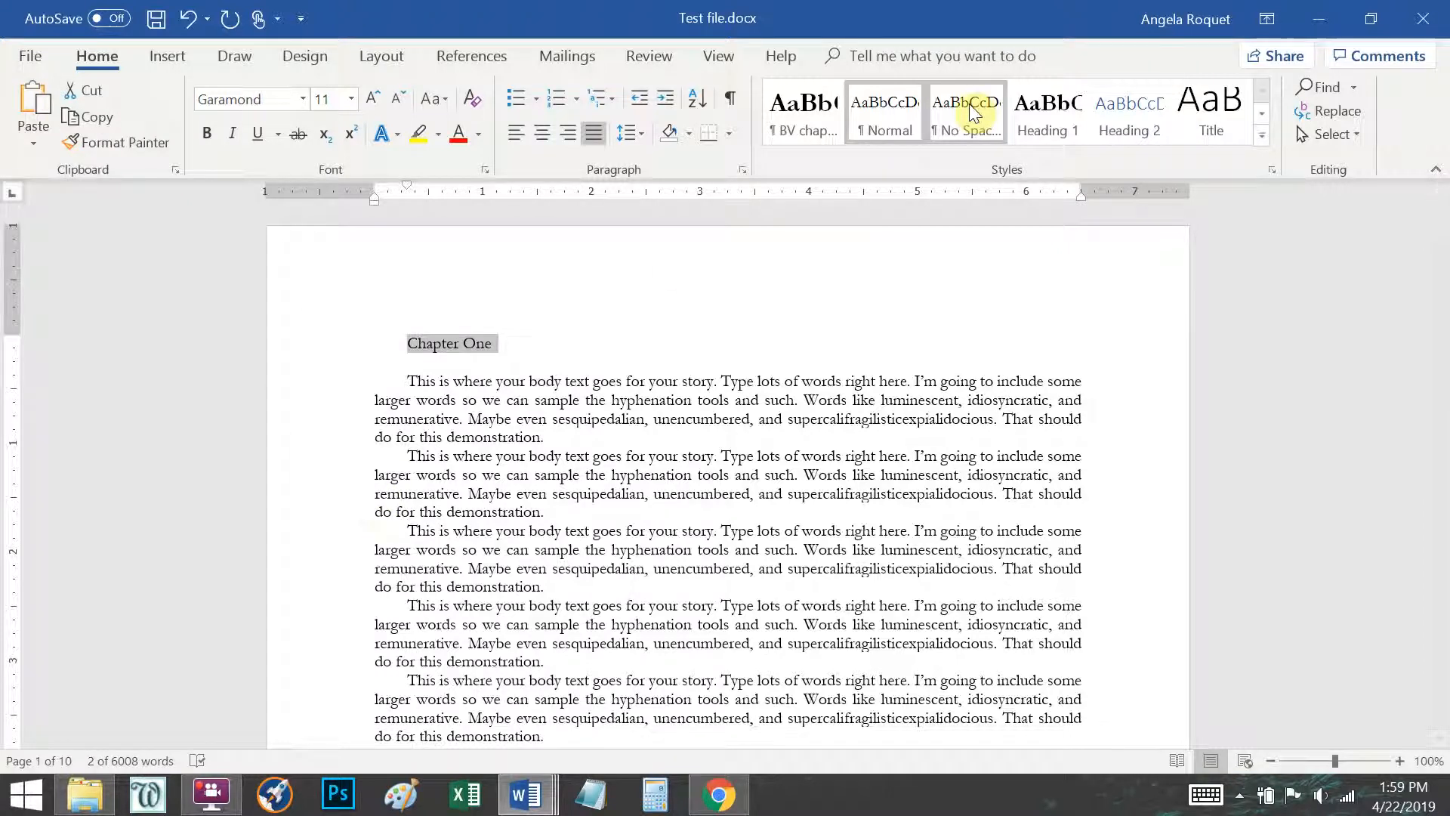
click(1043, 111)
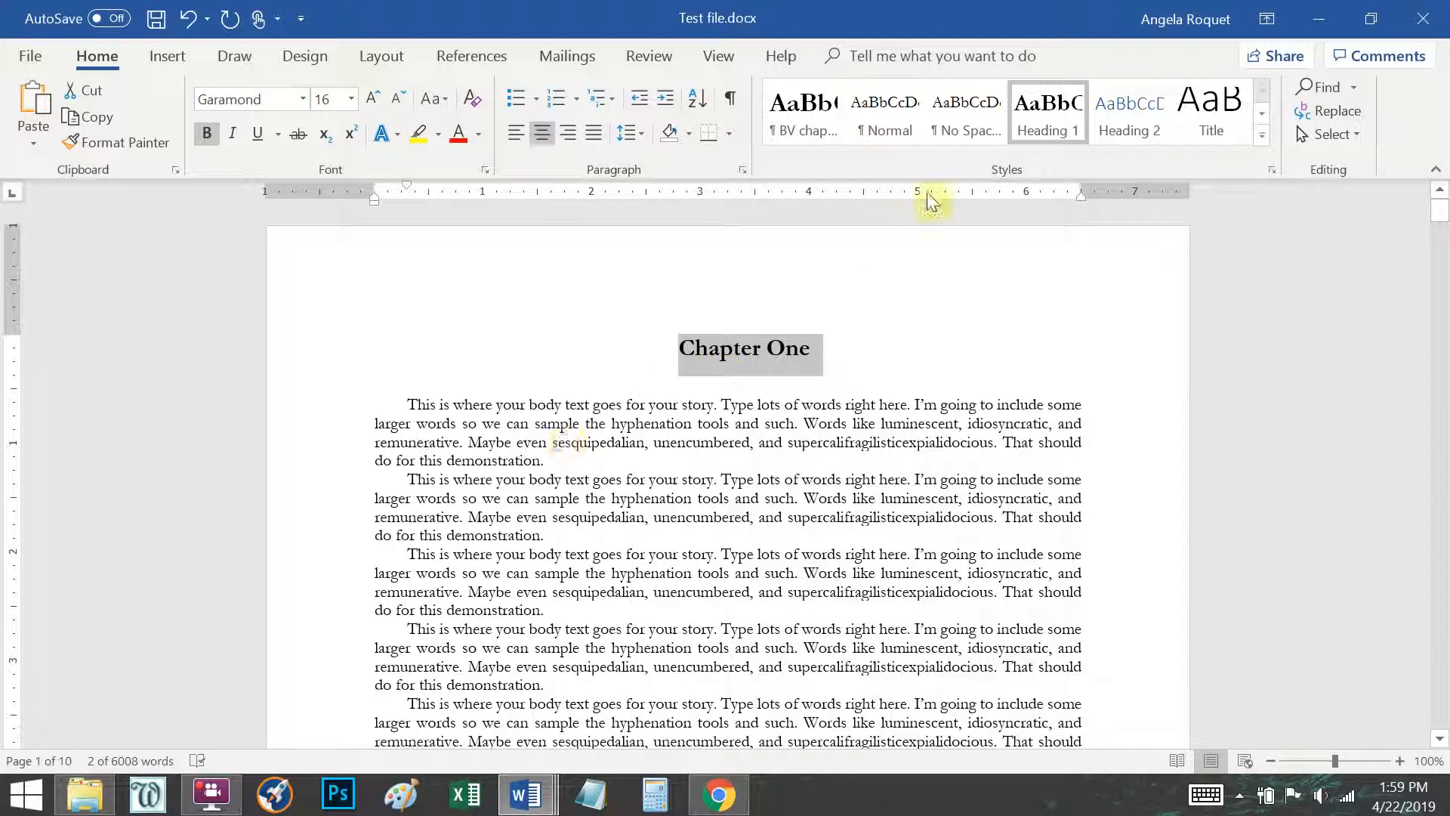
Set the Chapter One heading's special indentation to none in its paragraph settings.
click(742, 171)
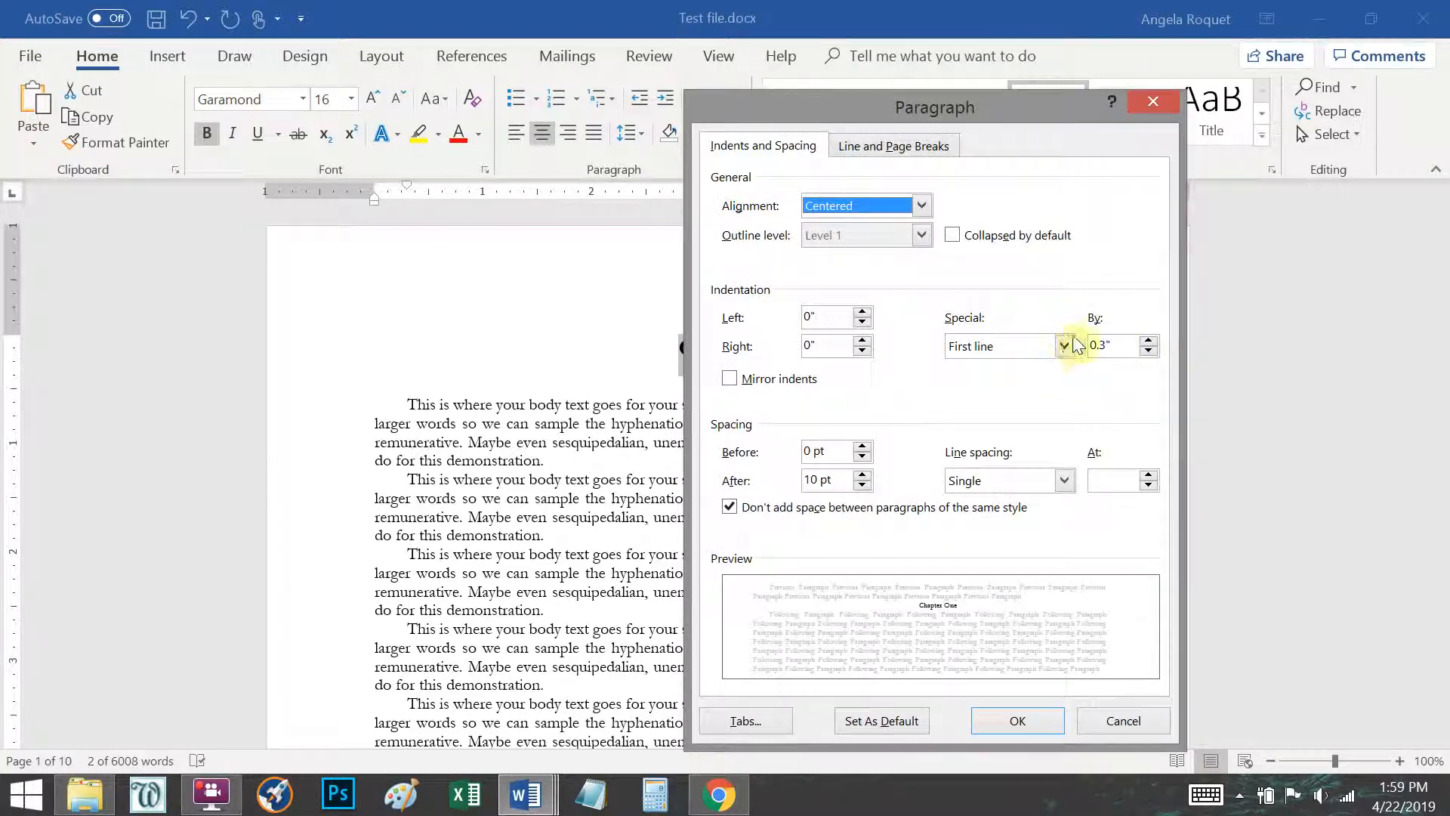
click(1064, 346)
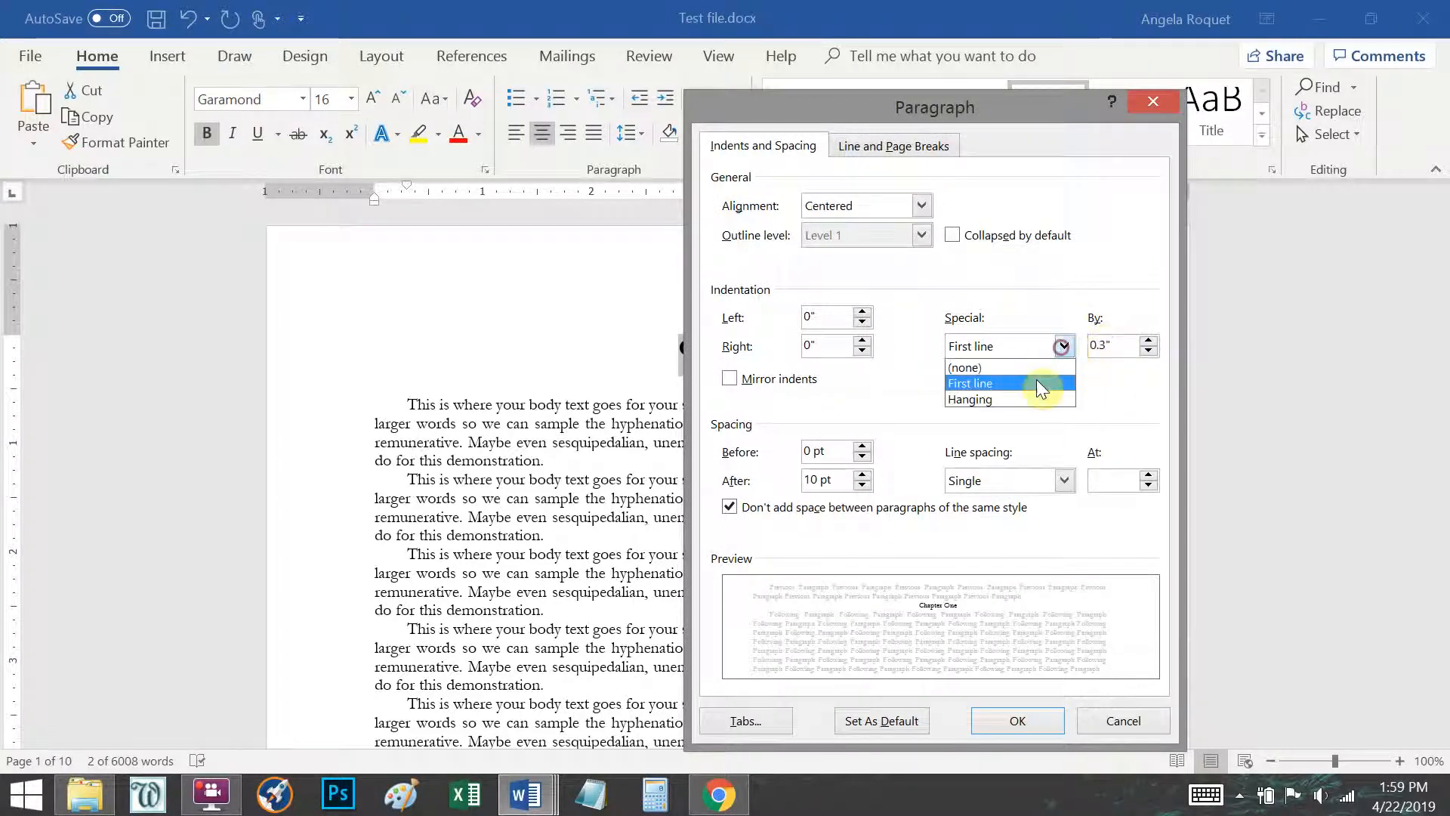
click(1010, 369)
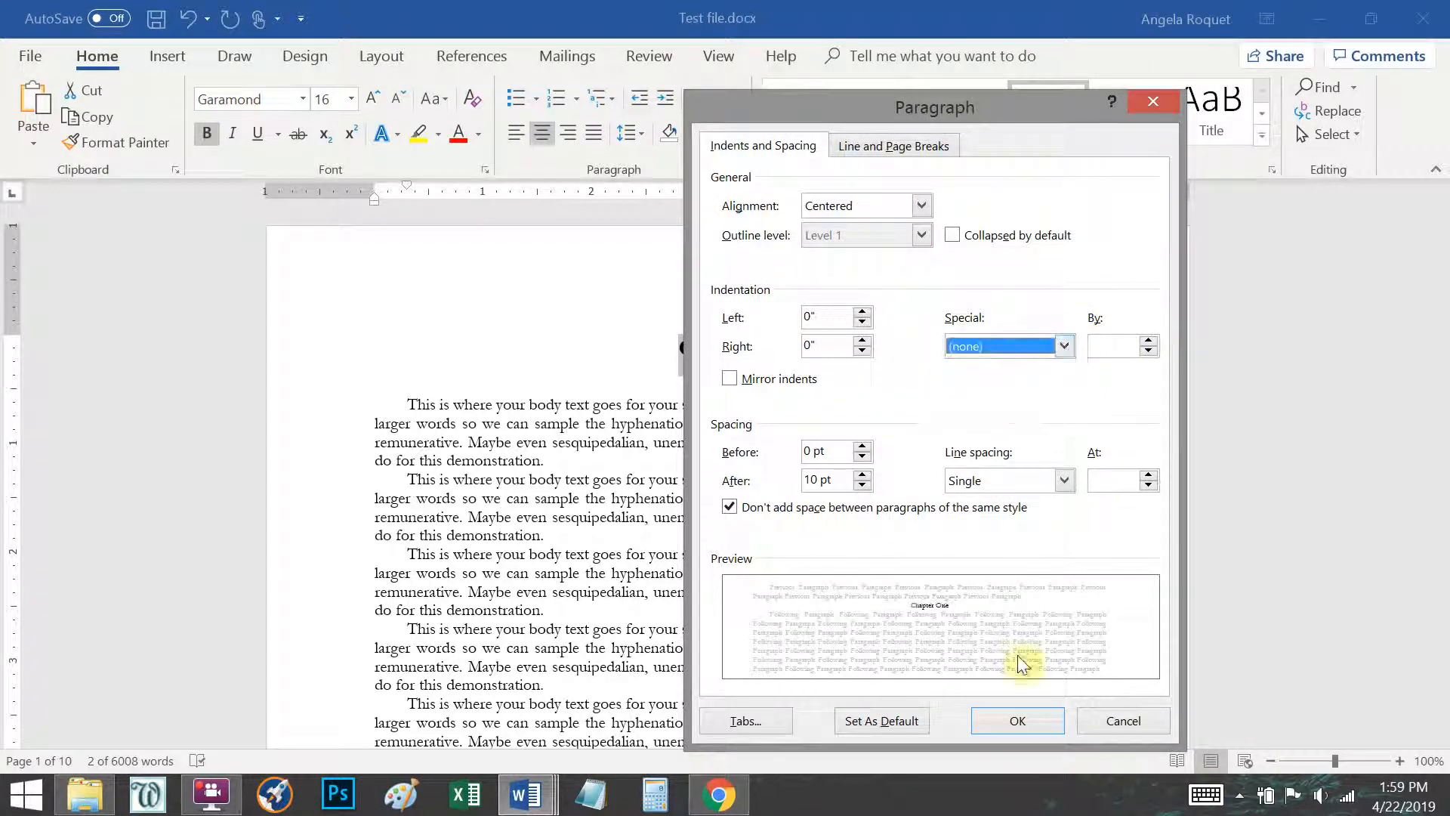
click(1021, 723)
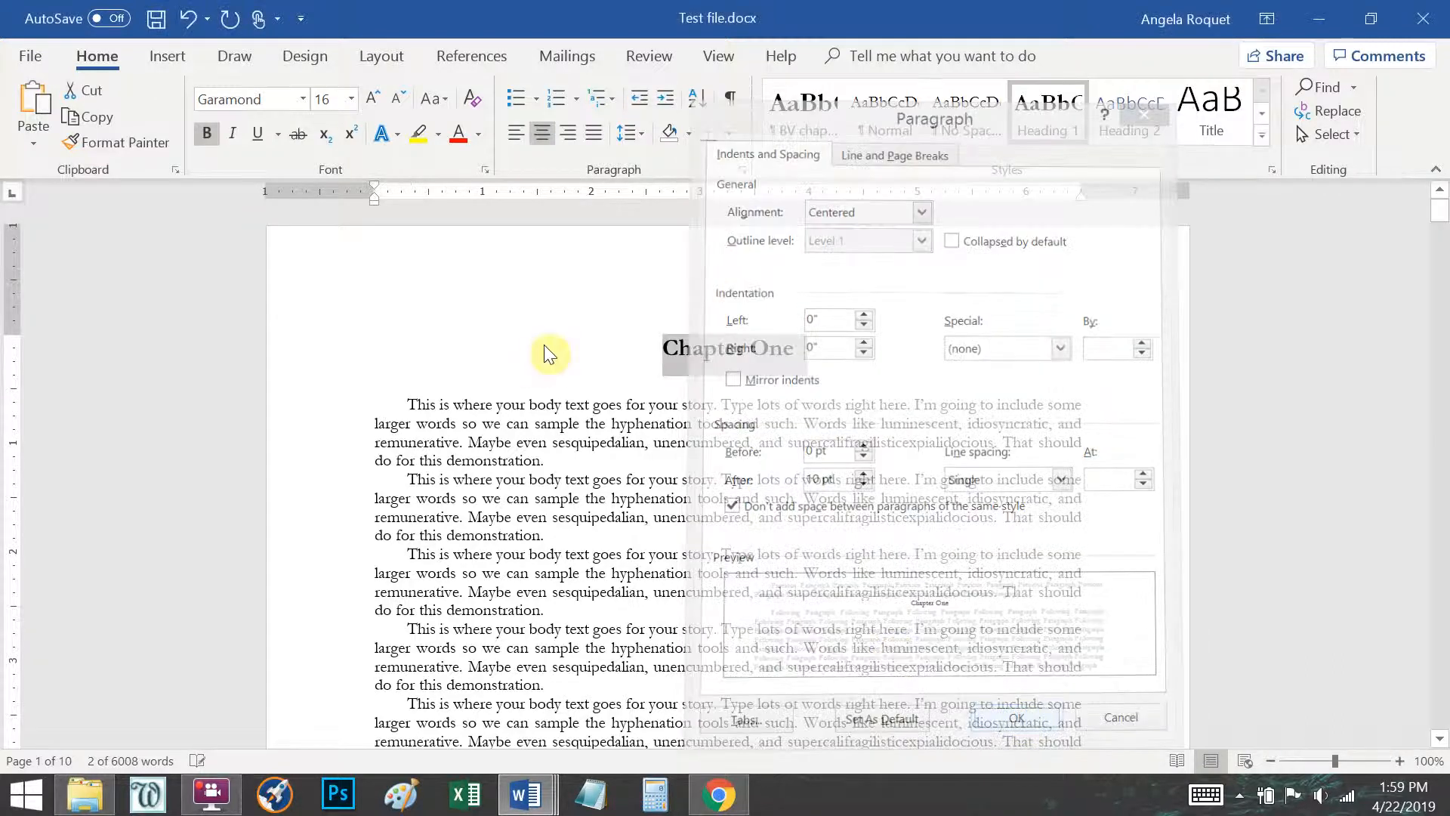
scroll(657, 415, down, 10)
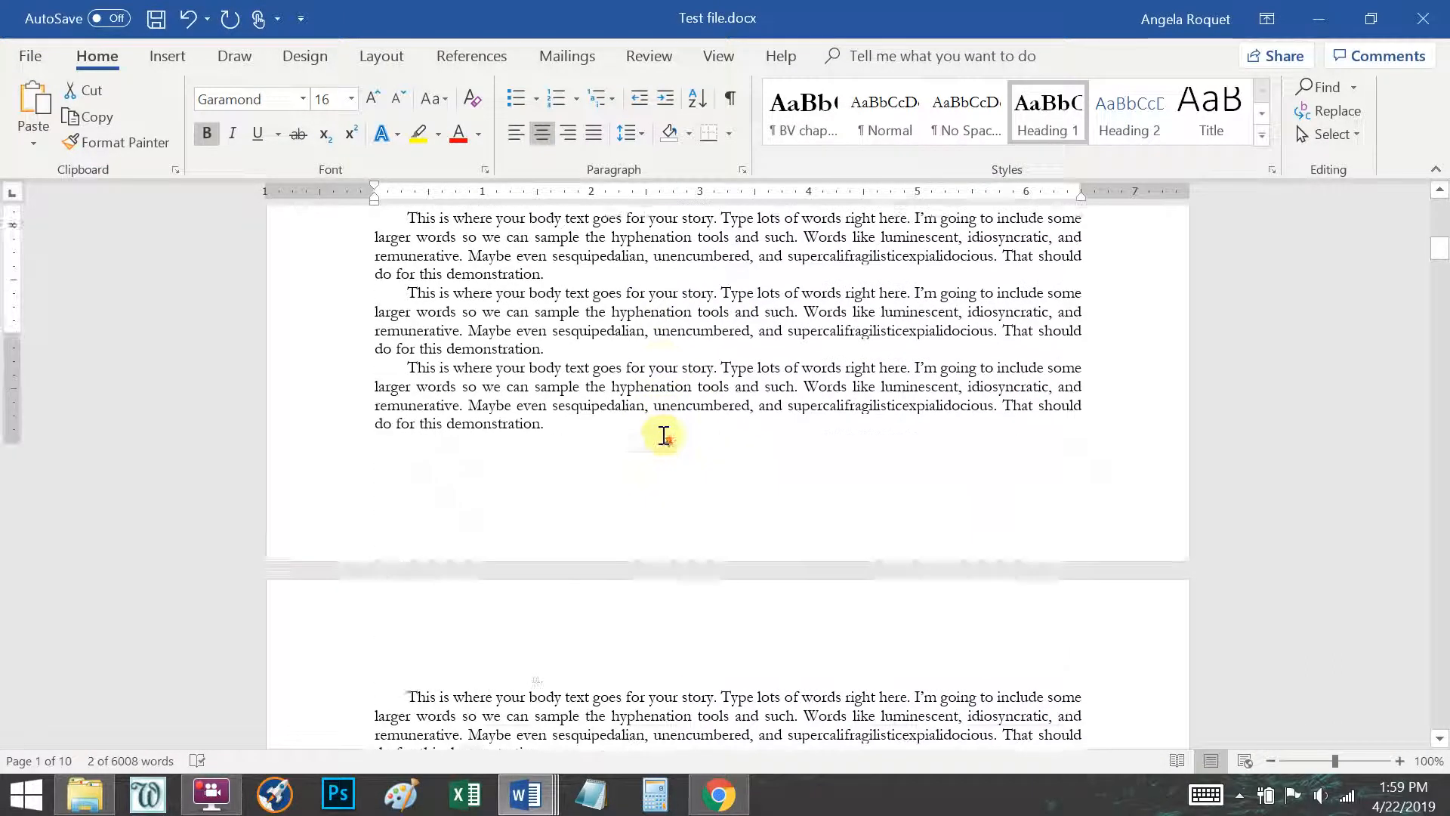
scroll(660, 440, down, 10)
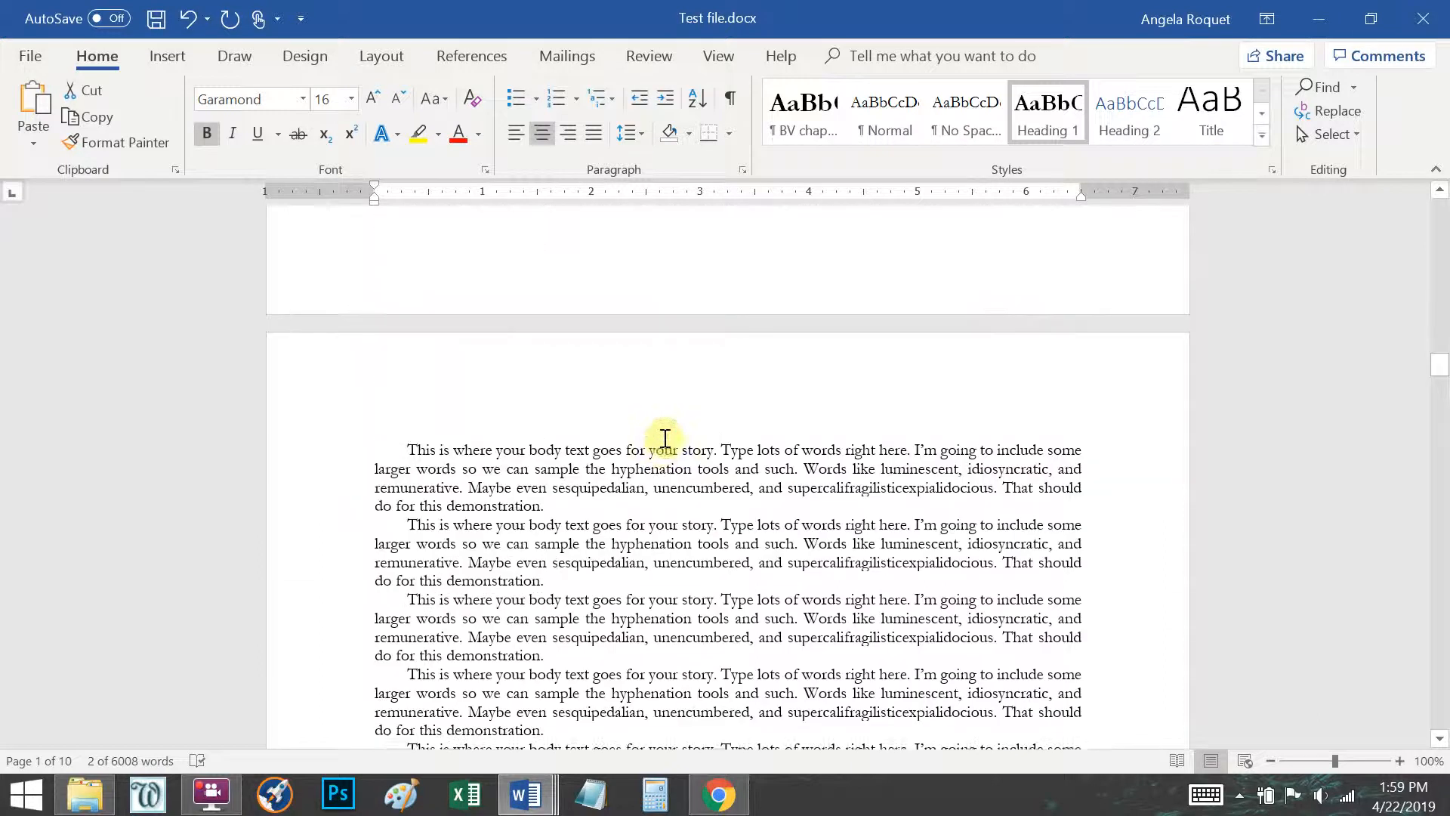
scroll(606, 422, up, 4)
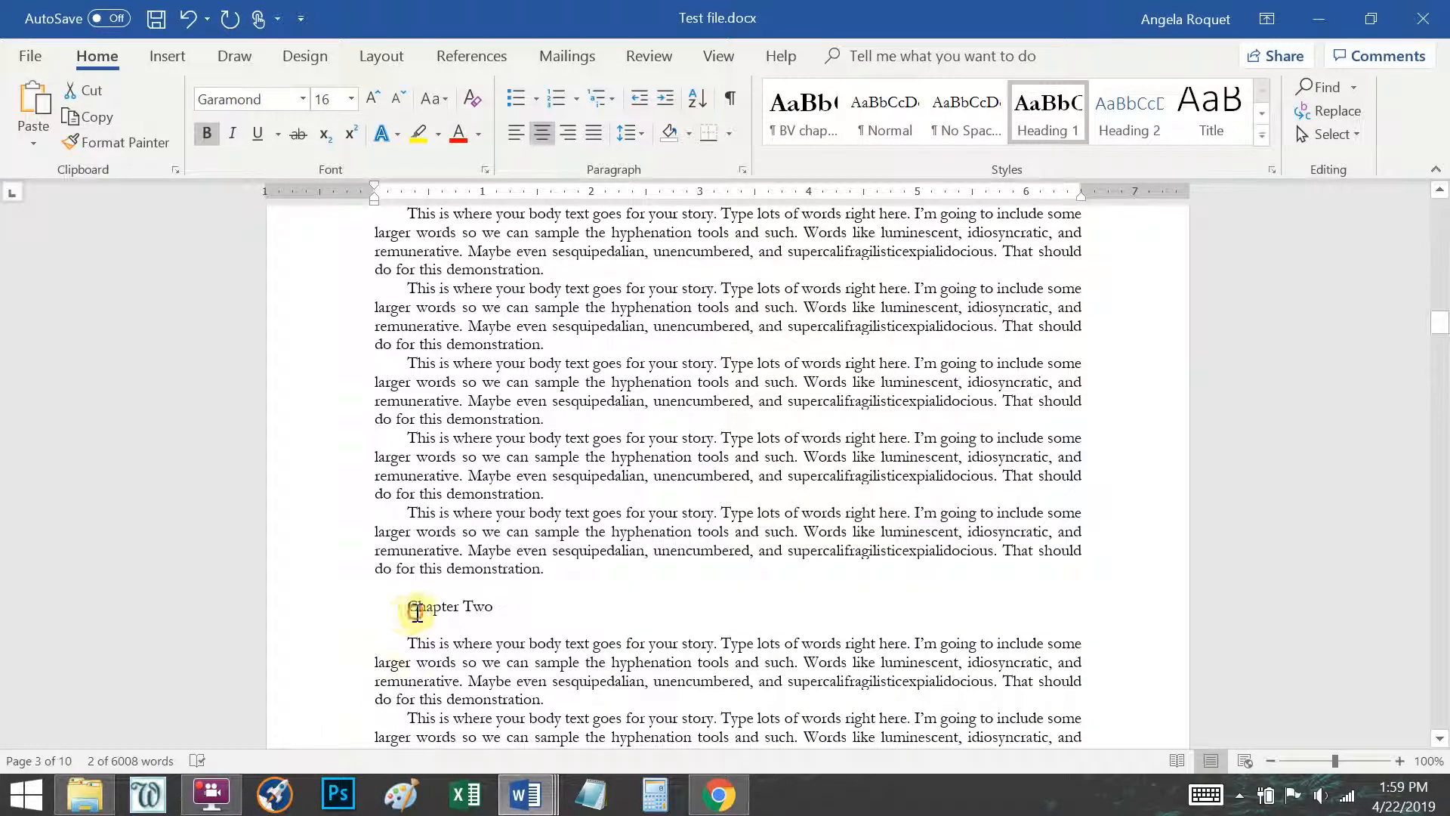
click(414, 608)
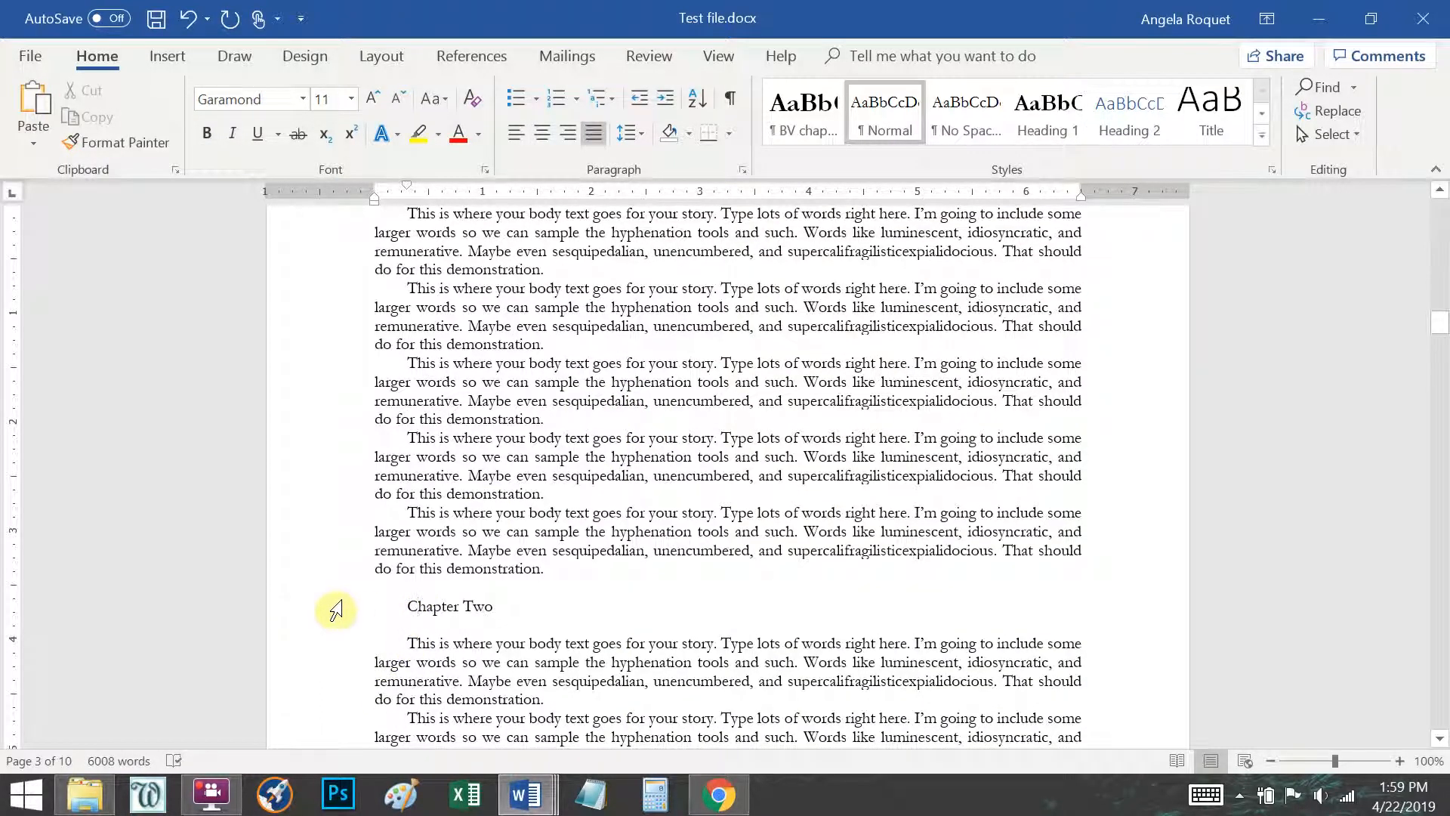
scroll(812, 513, down, 5)
scroll(772, 516, up, 15)
Check the paragraph settings stored in the Heading 1 style without changing the style.
click(736, 346)
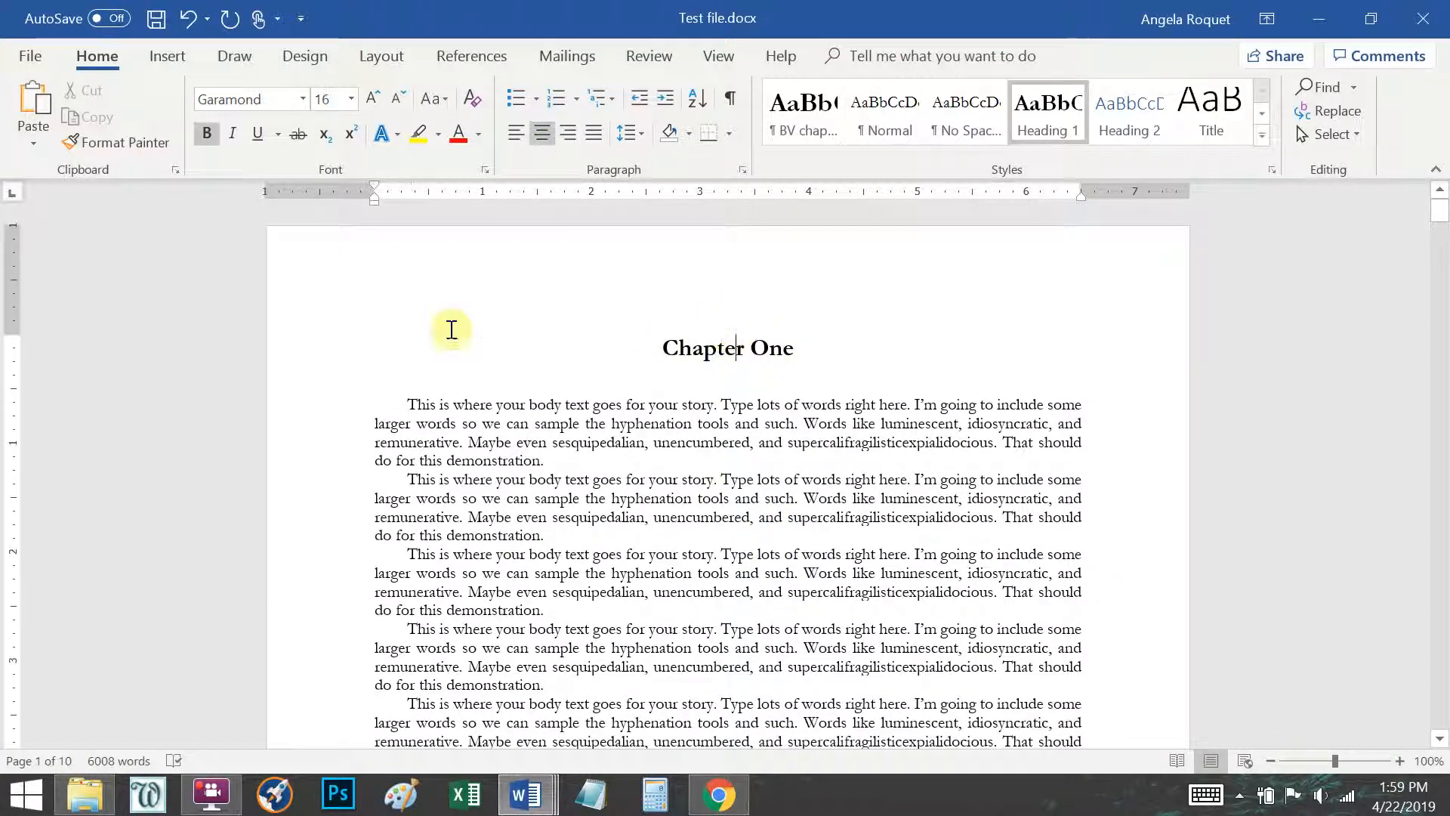
right_click(1046, 130)
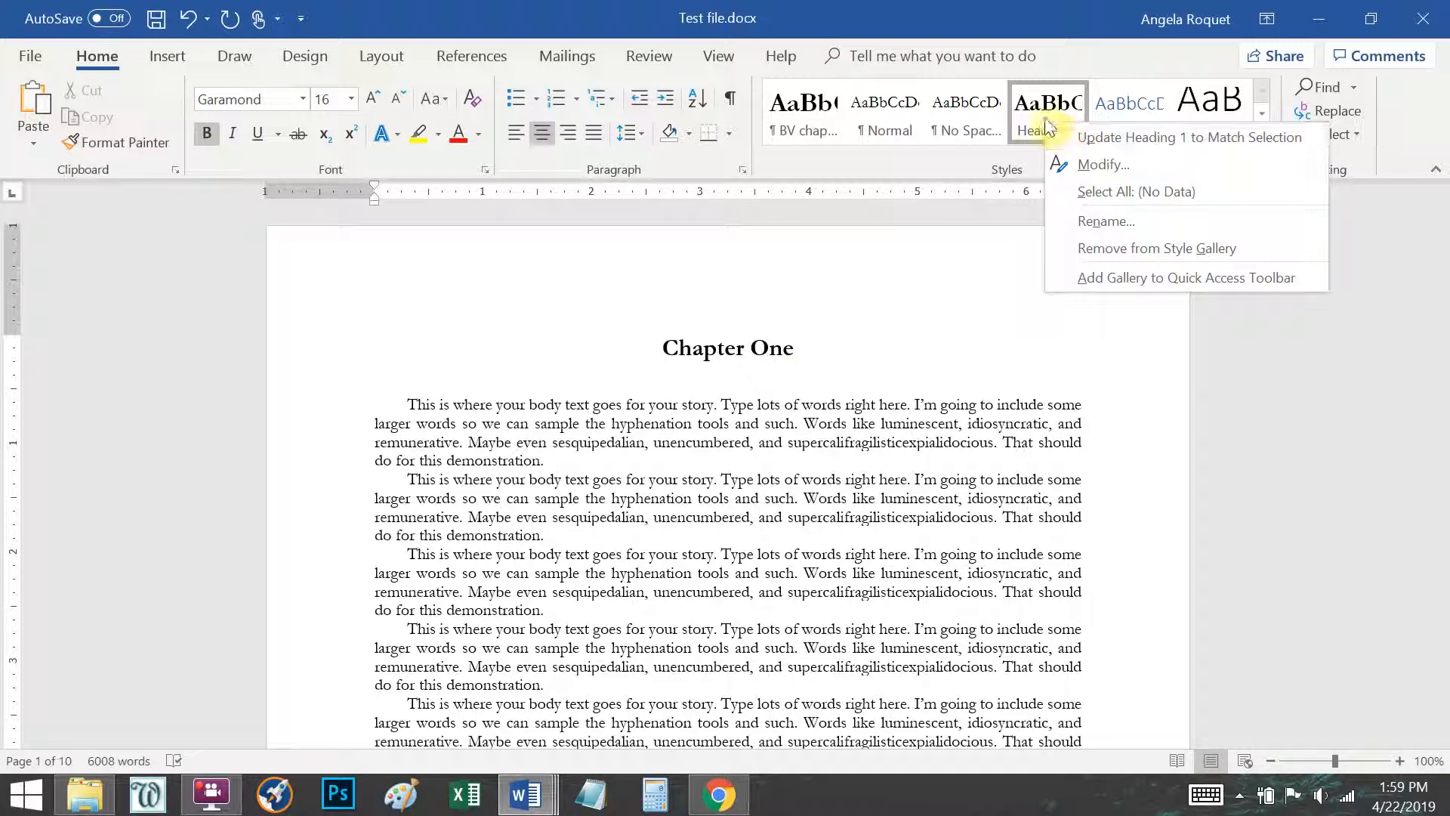
click(1103, 164)
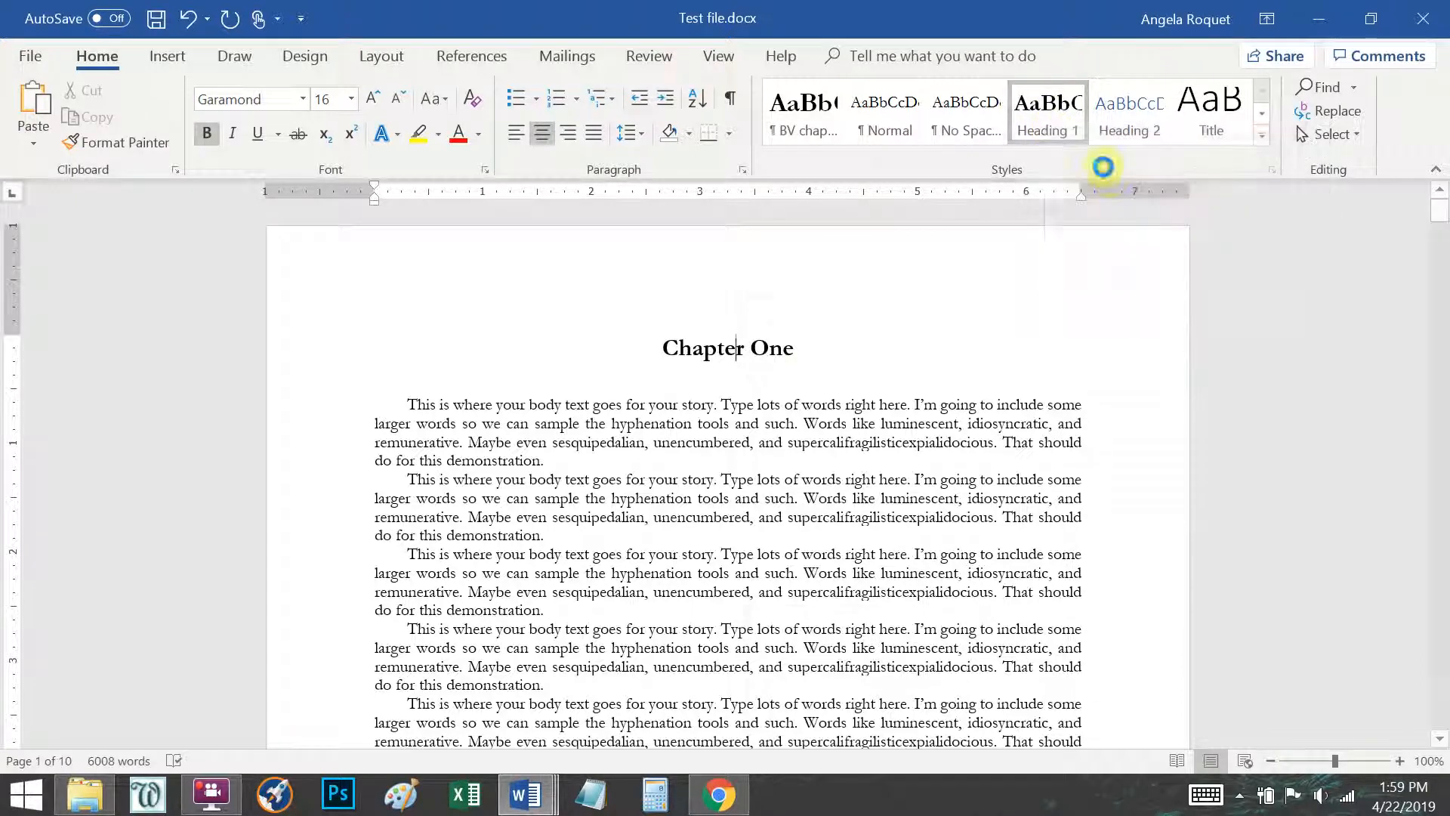
click(785, 714)
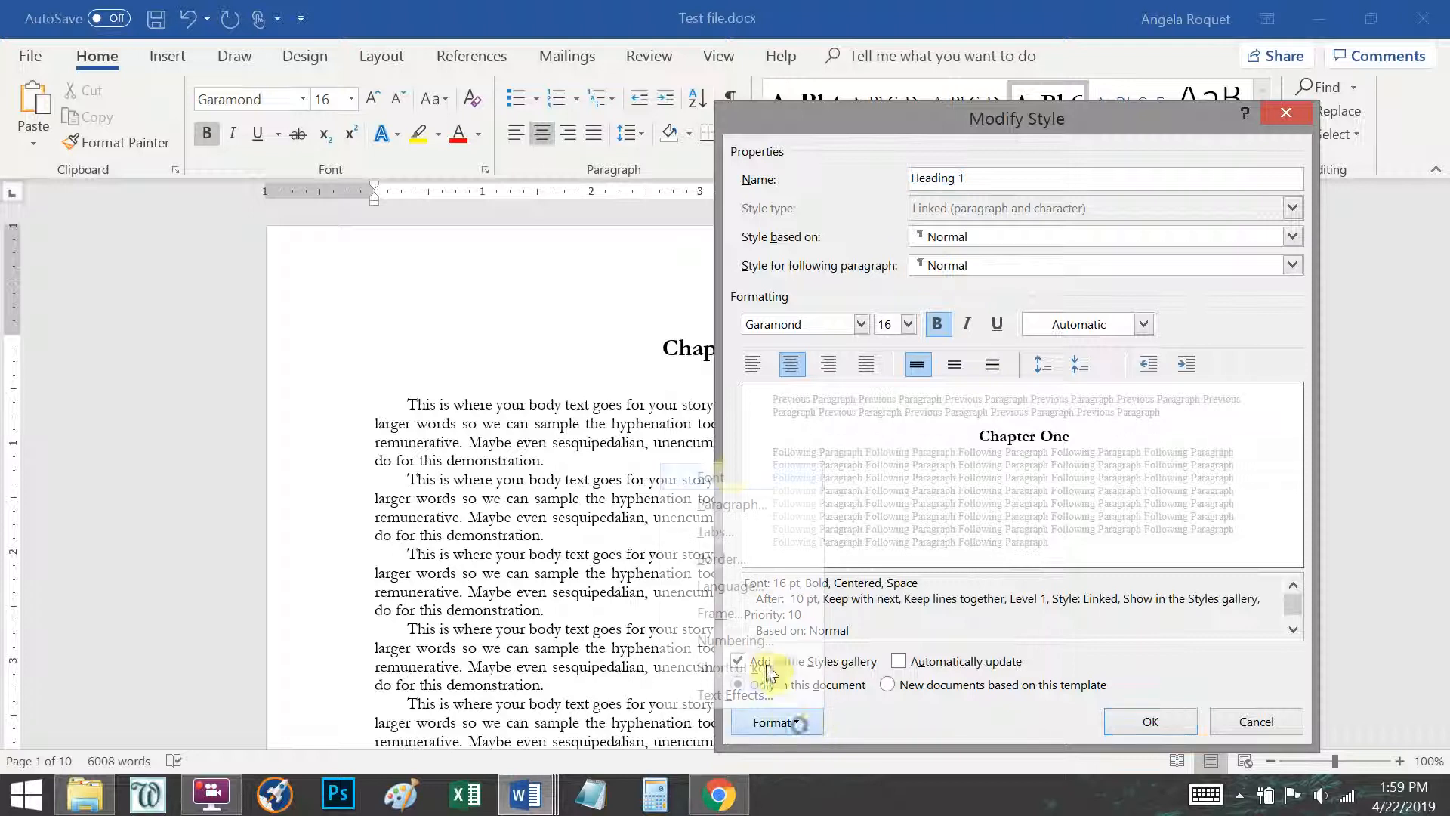
click(667, 501)
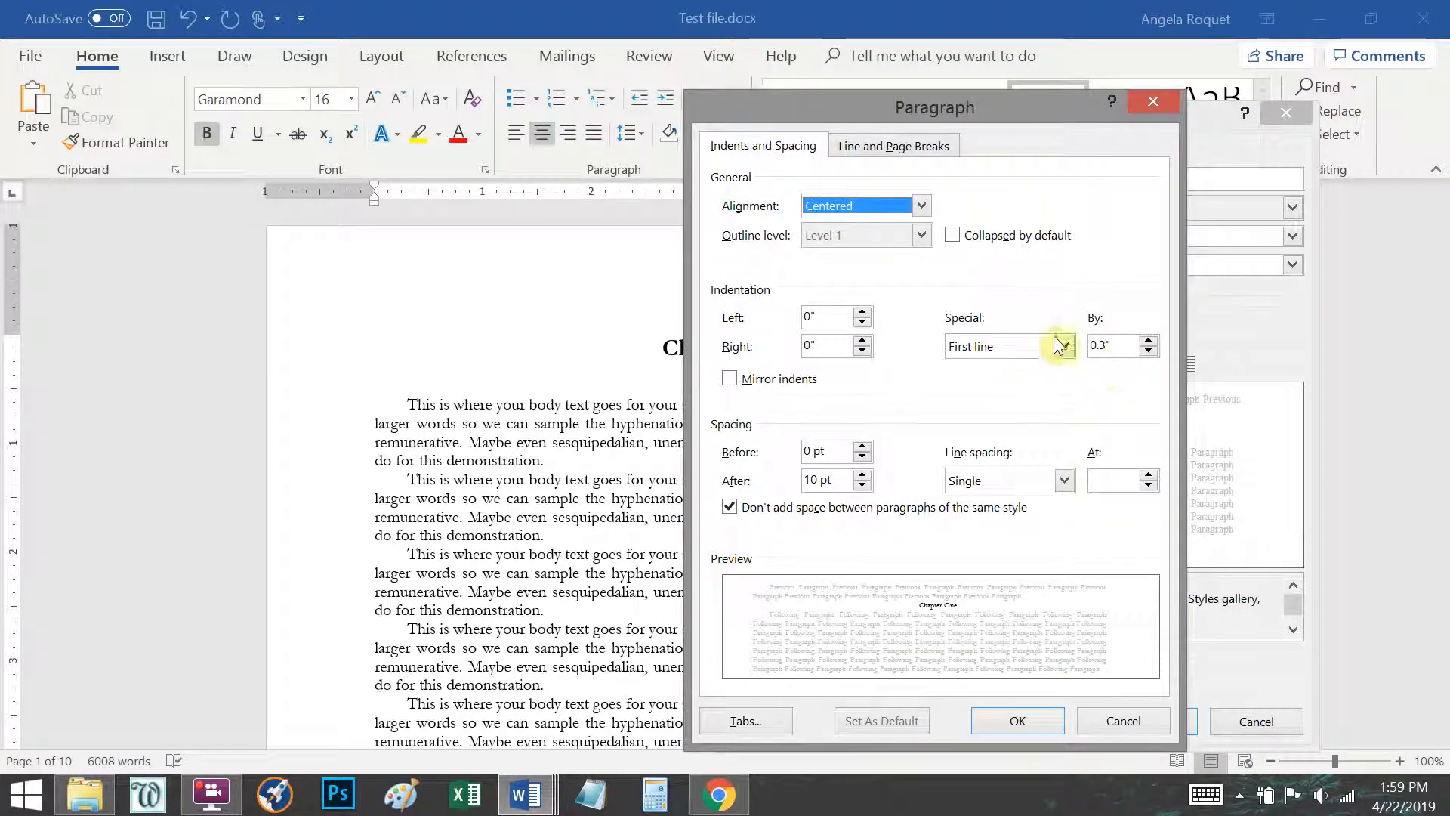
click(1014, 720)
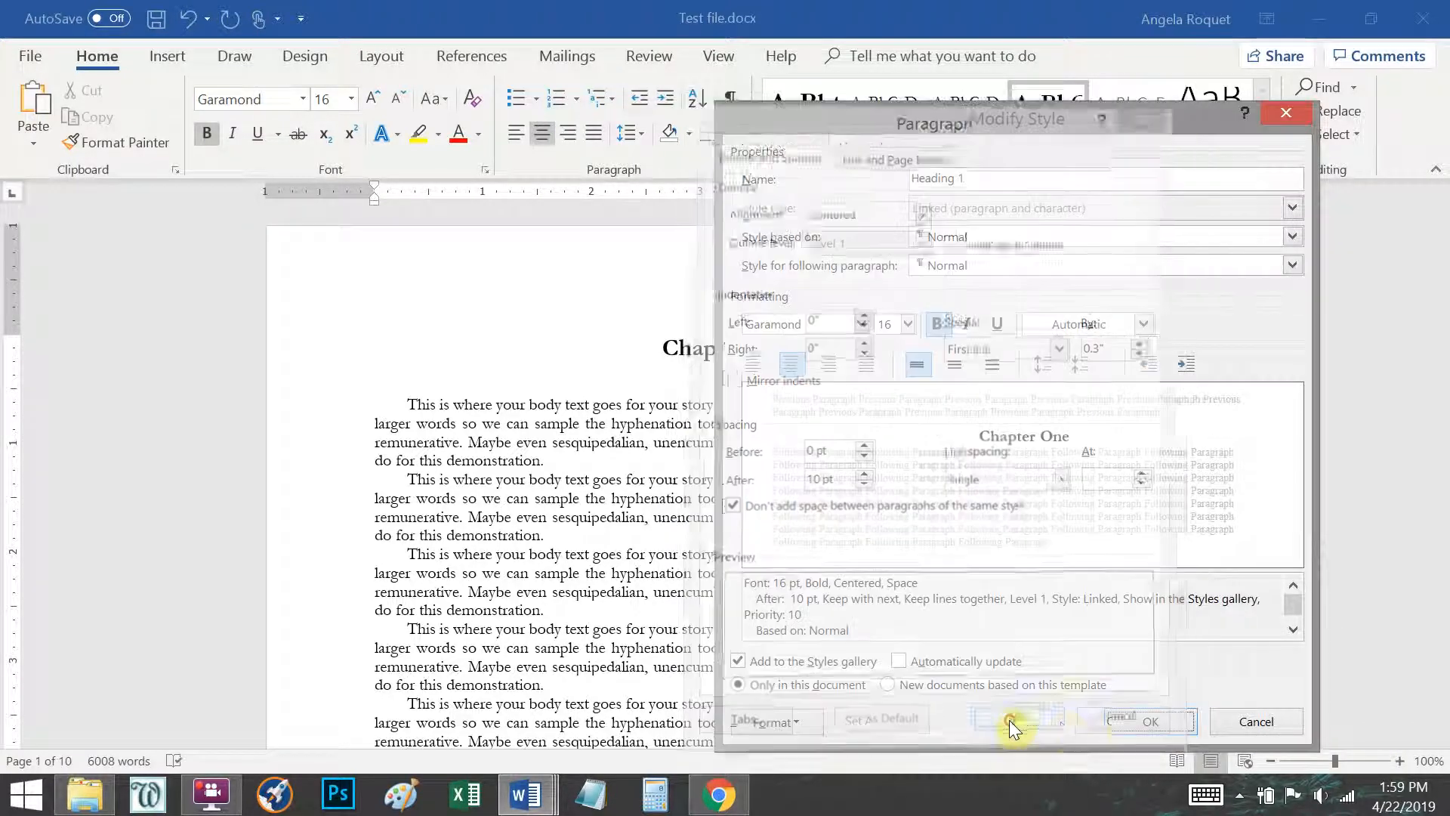
click(1225, 724)
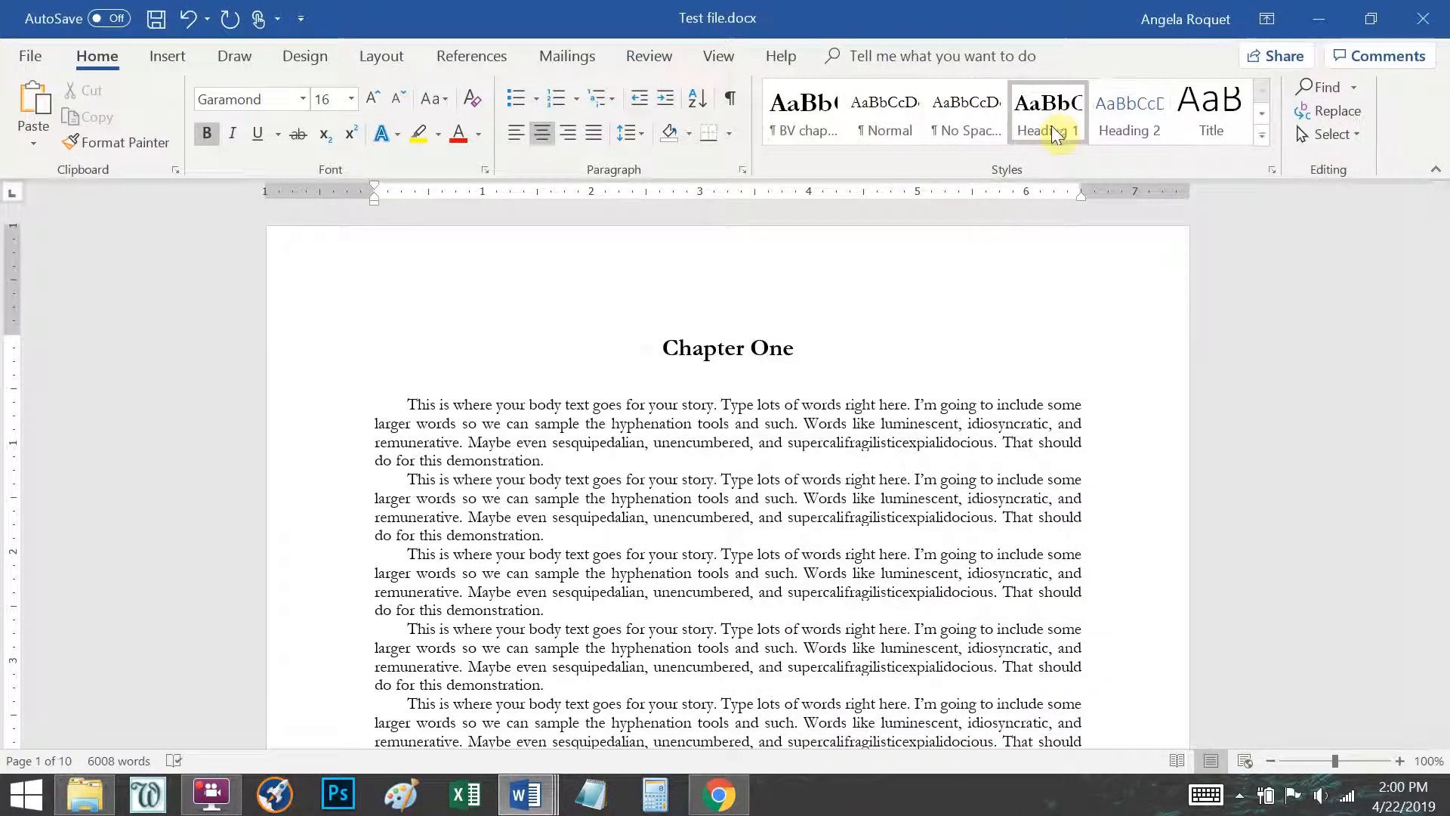
Update the Heading 1 style to match the formatting of the Chapter One heading.
right_click(1054, 101)
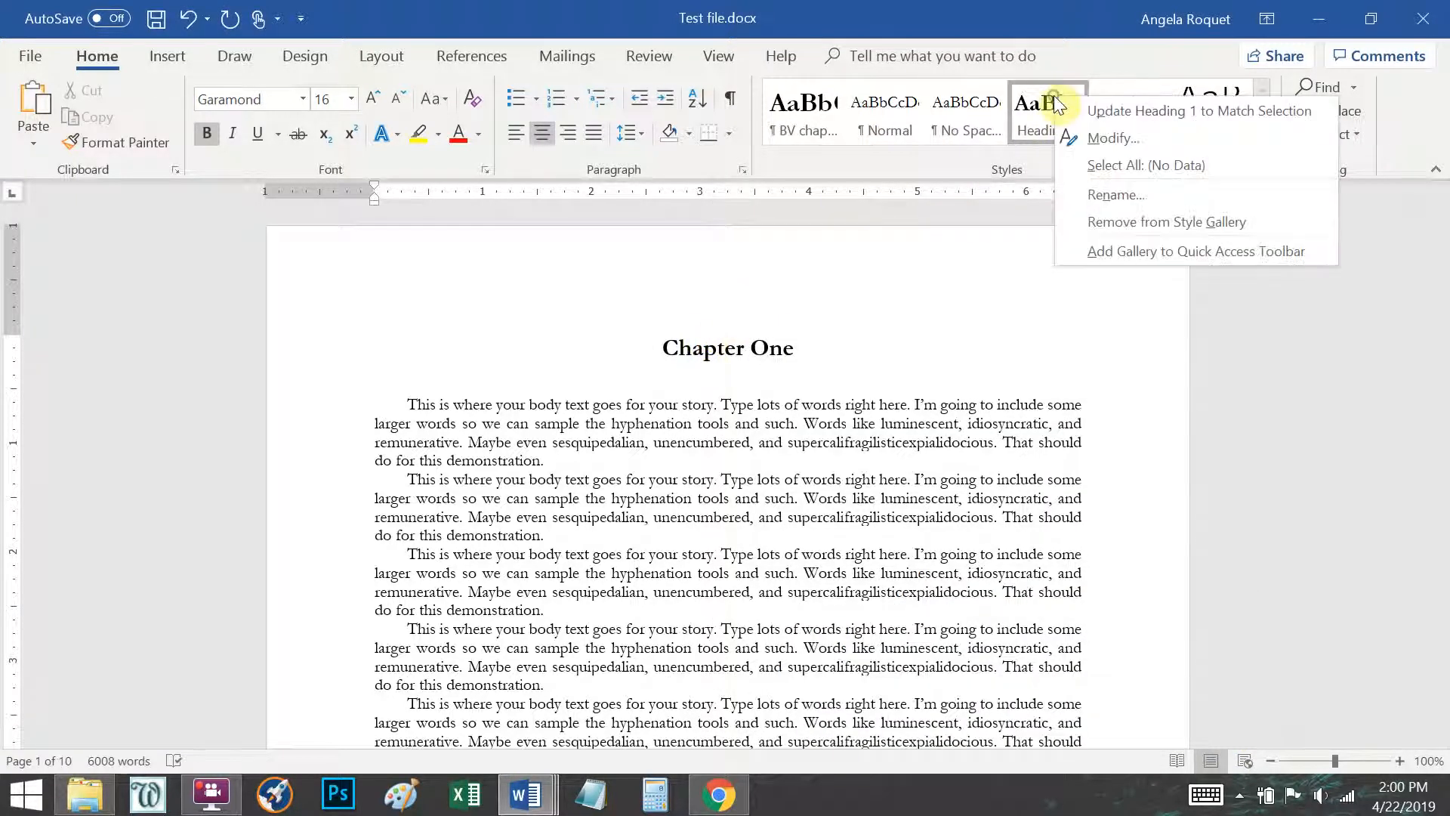
click(1109, 111)
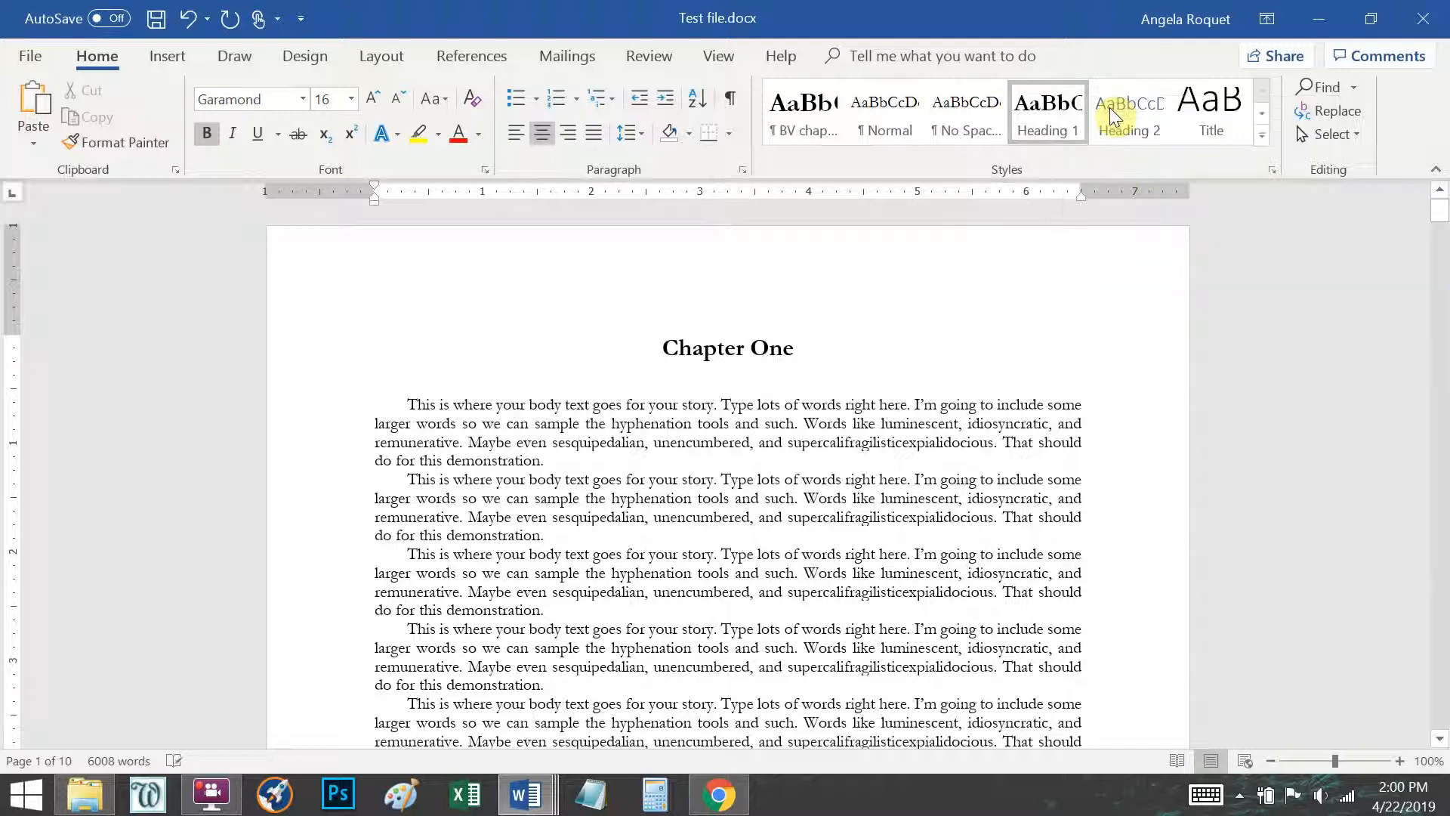
scroll(637, 478, down, 4)
scroll(642, 411, up, 4)
Apply the Heading 1 style to the Chapter Two title and check the indentation in its paragraph settings.
scroll(634, 411, down, 9)
scroll(624, 400, down, 8)
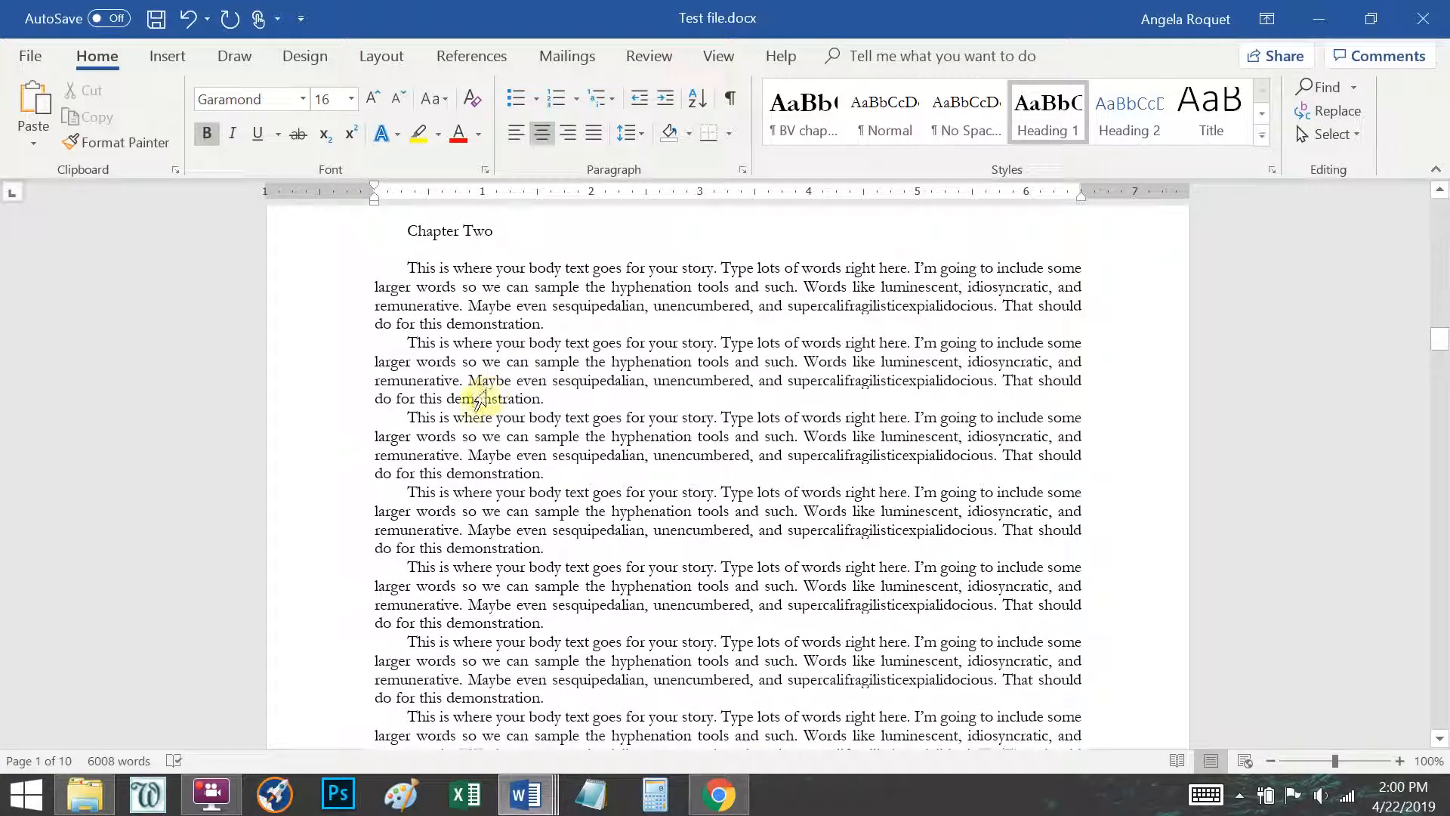
scroll(485, 378, down, 6)
click(300, 447)
click(1050, 115)
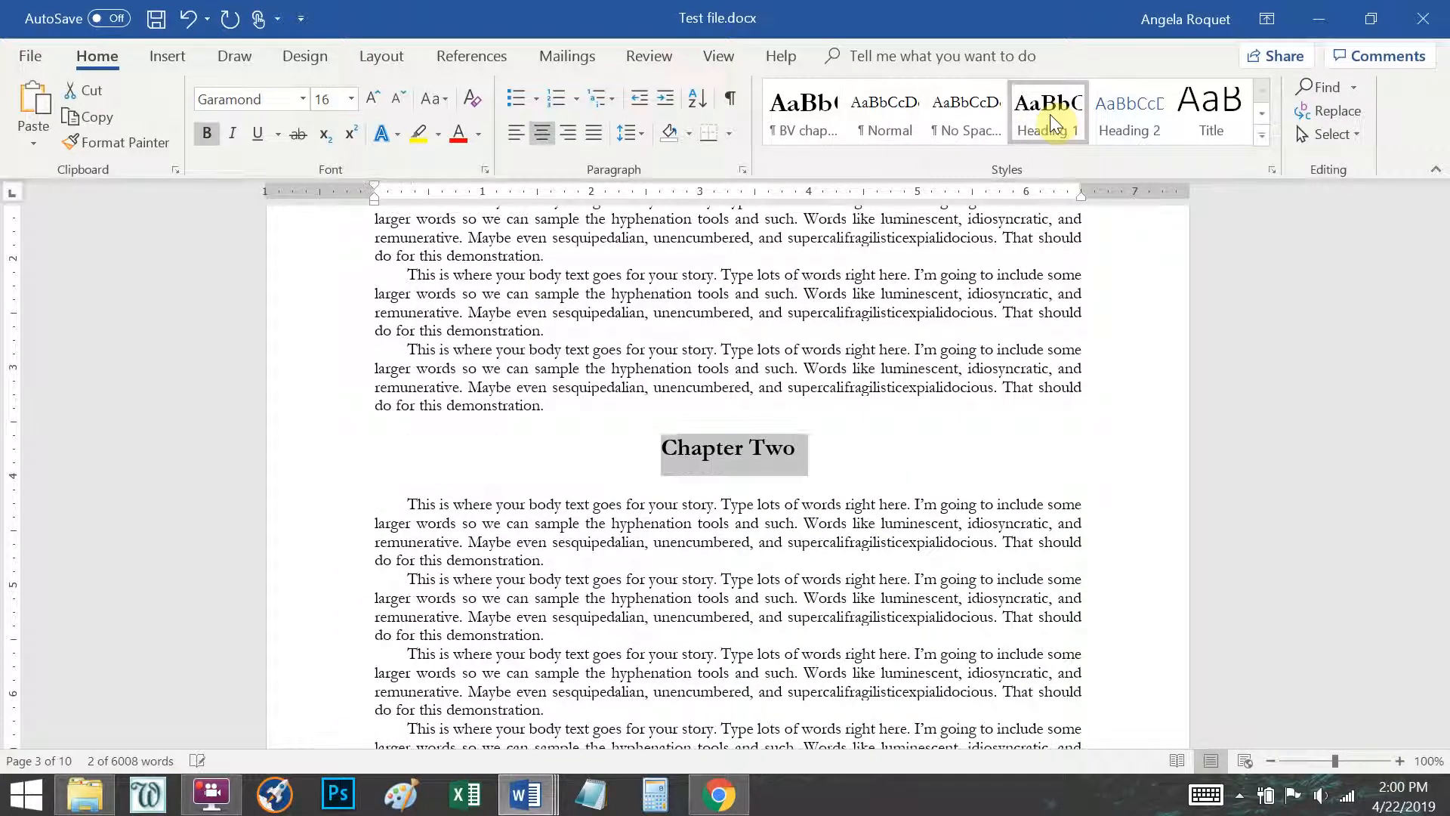
click(744, 172)
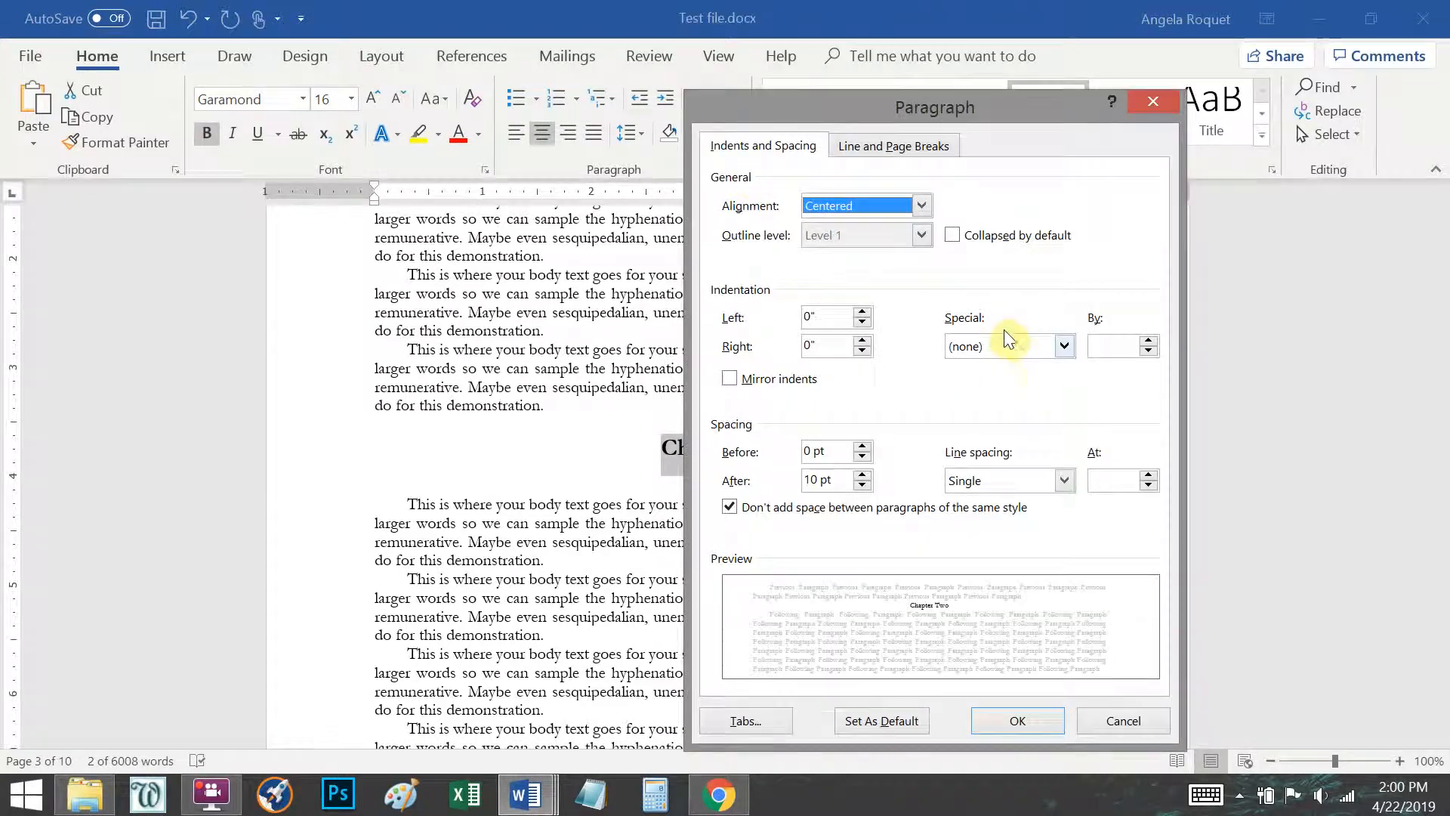
click(1167, 101)
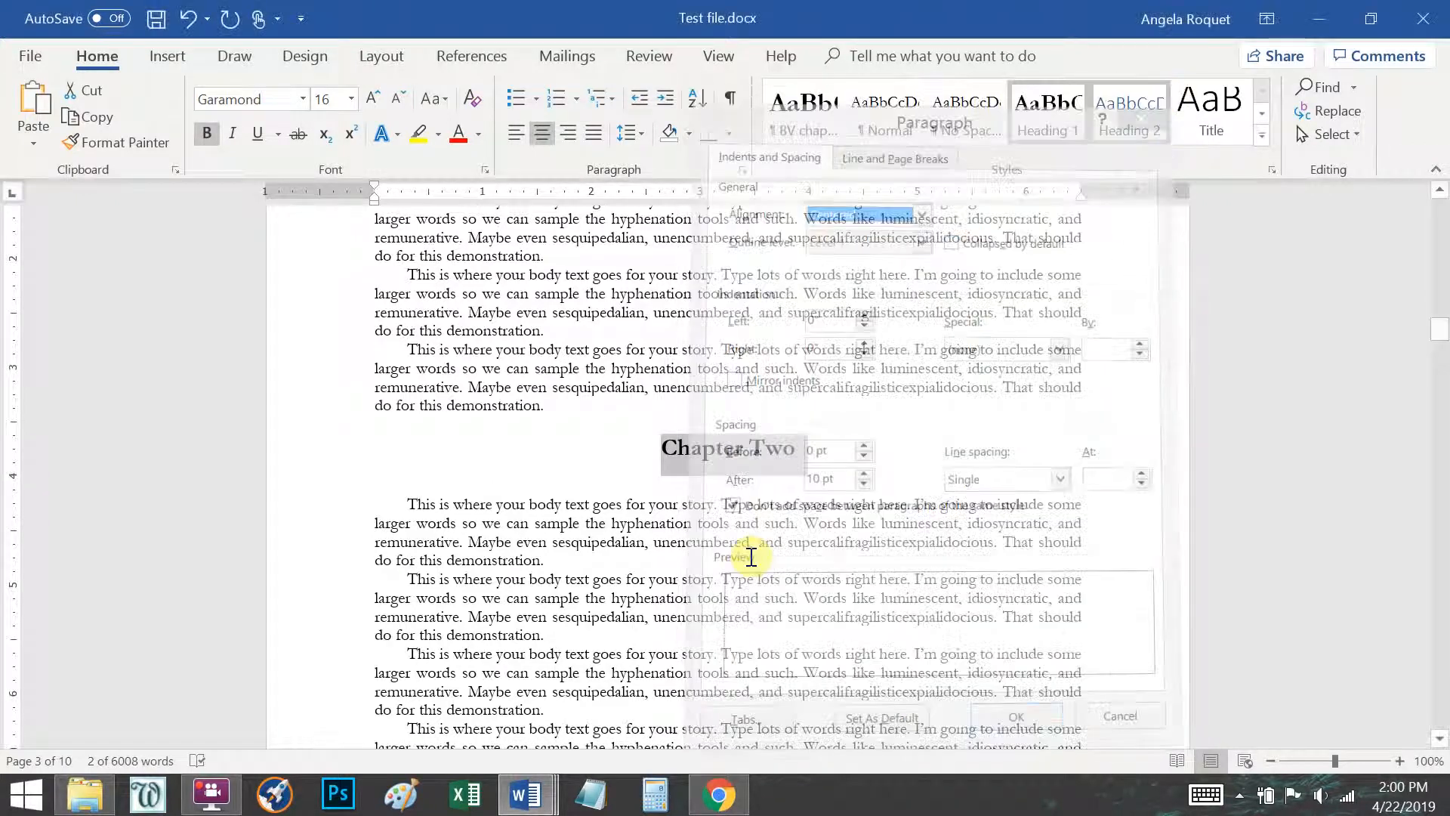
Apply the Heading 1 style to the Chapter Three title.
scroll(649, 502, down, 5)
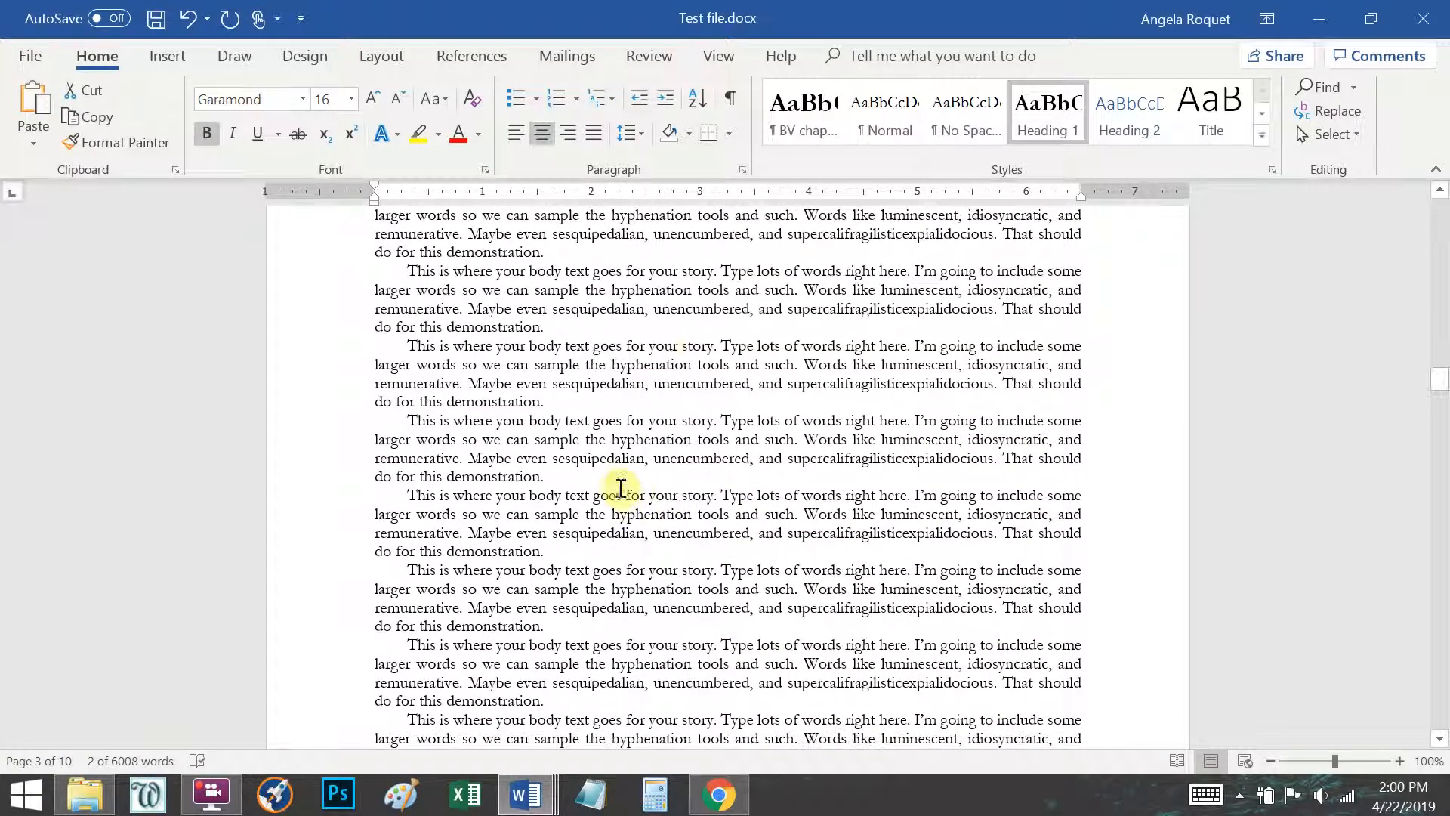
scroll(623, 487, down, 10)
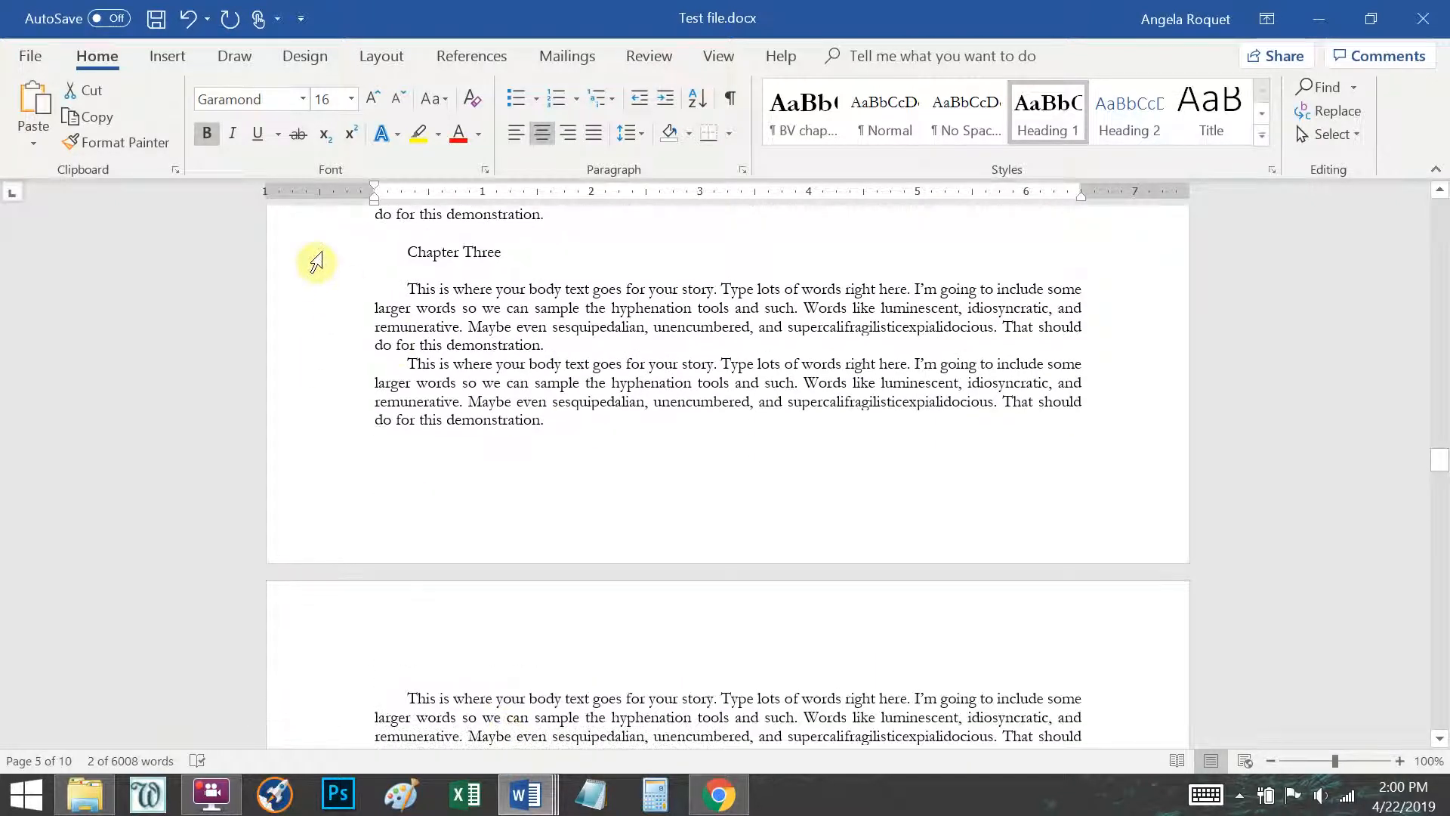
click(316, 263)
click(1042, 115)
Apply the Heading 1 style to the Chapter Four title.
scroll(663, 502, down, 10)
scroll(567, 453, down, 3)
scroll(612, 447, down, 15)
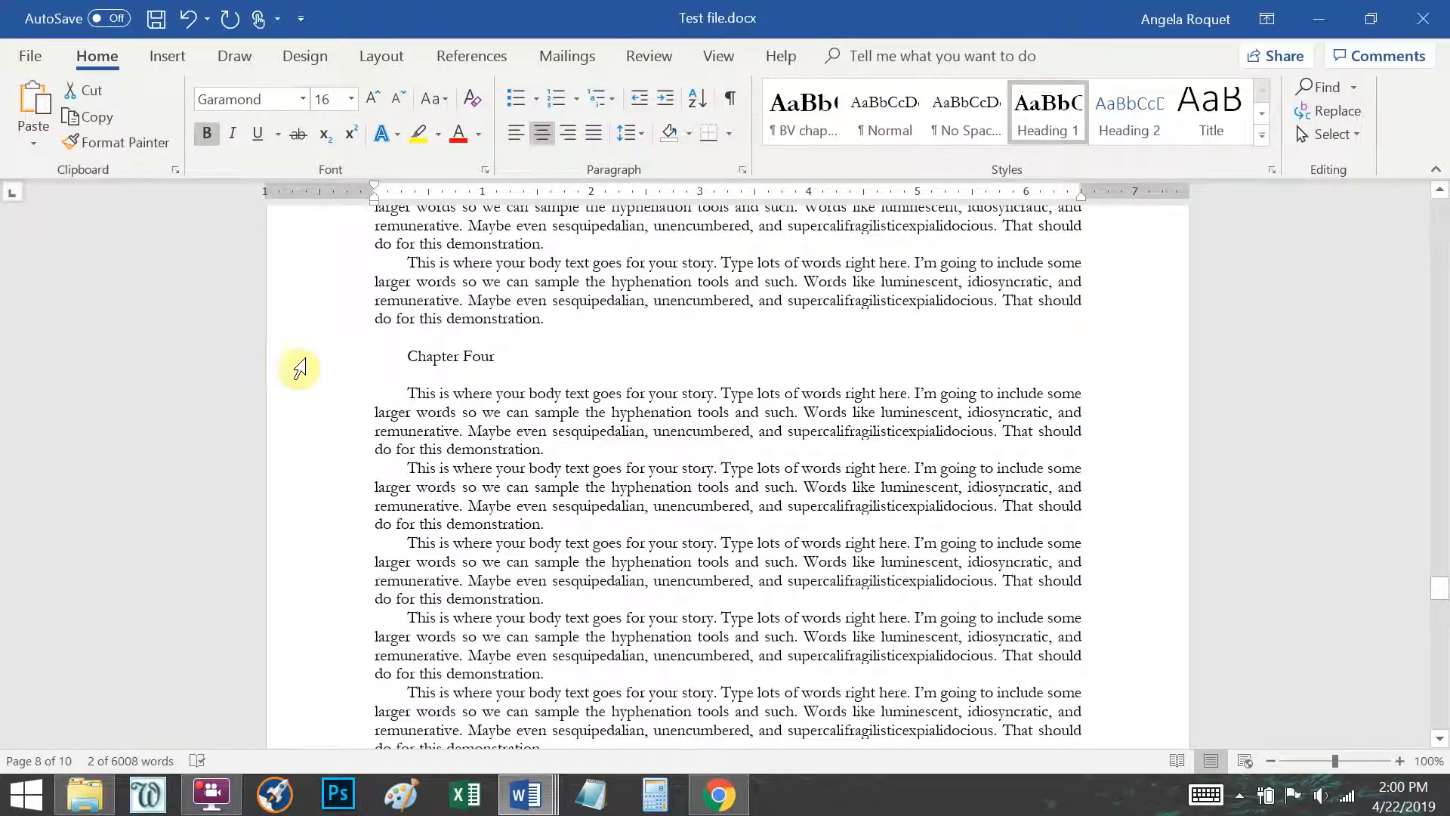
click(299, 365)
click(1016, 121)
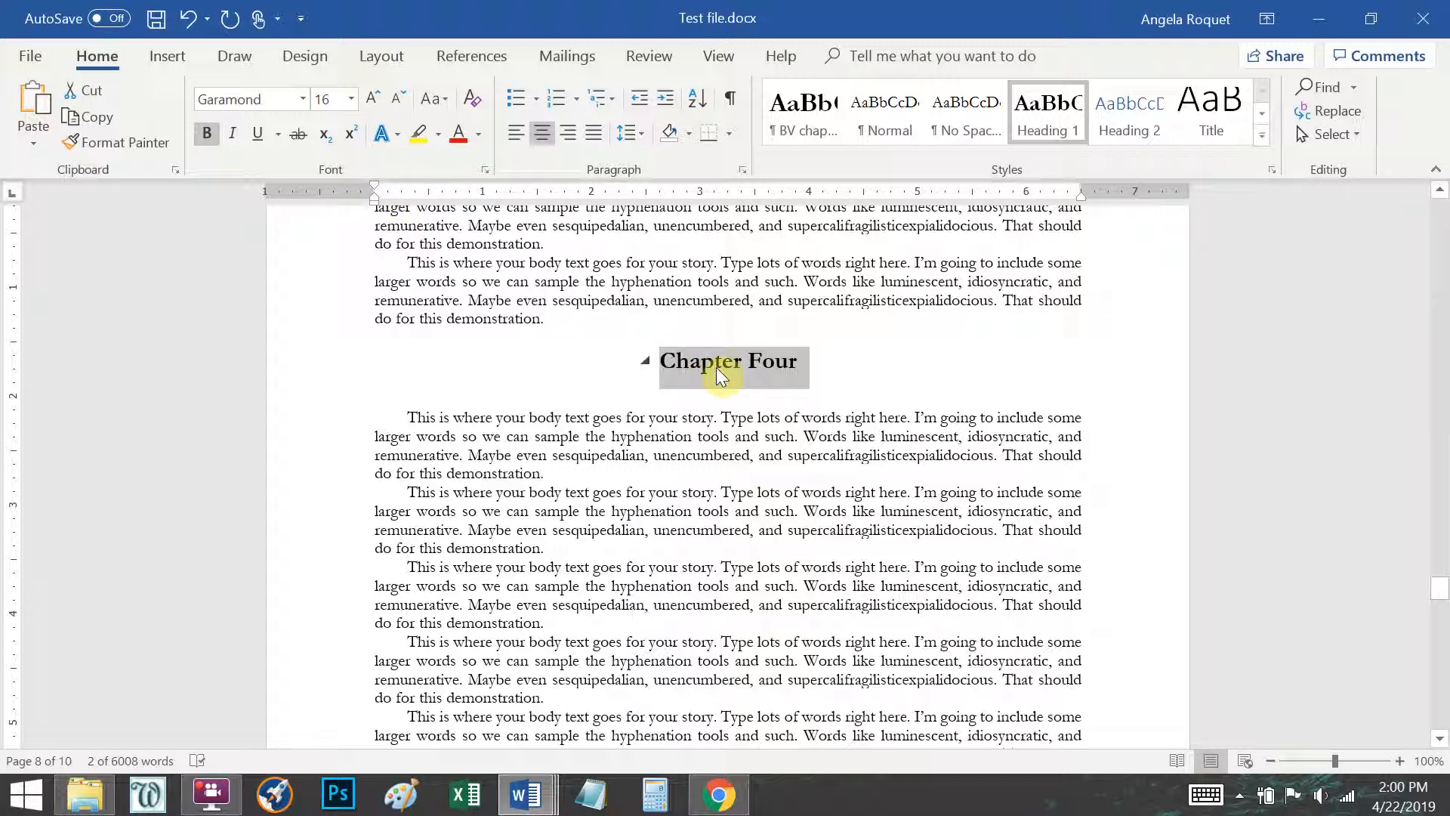
Increase the Chapter Four heading's font size to 18 pt and update the Heading 1 style to match it.
click(372, 99)
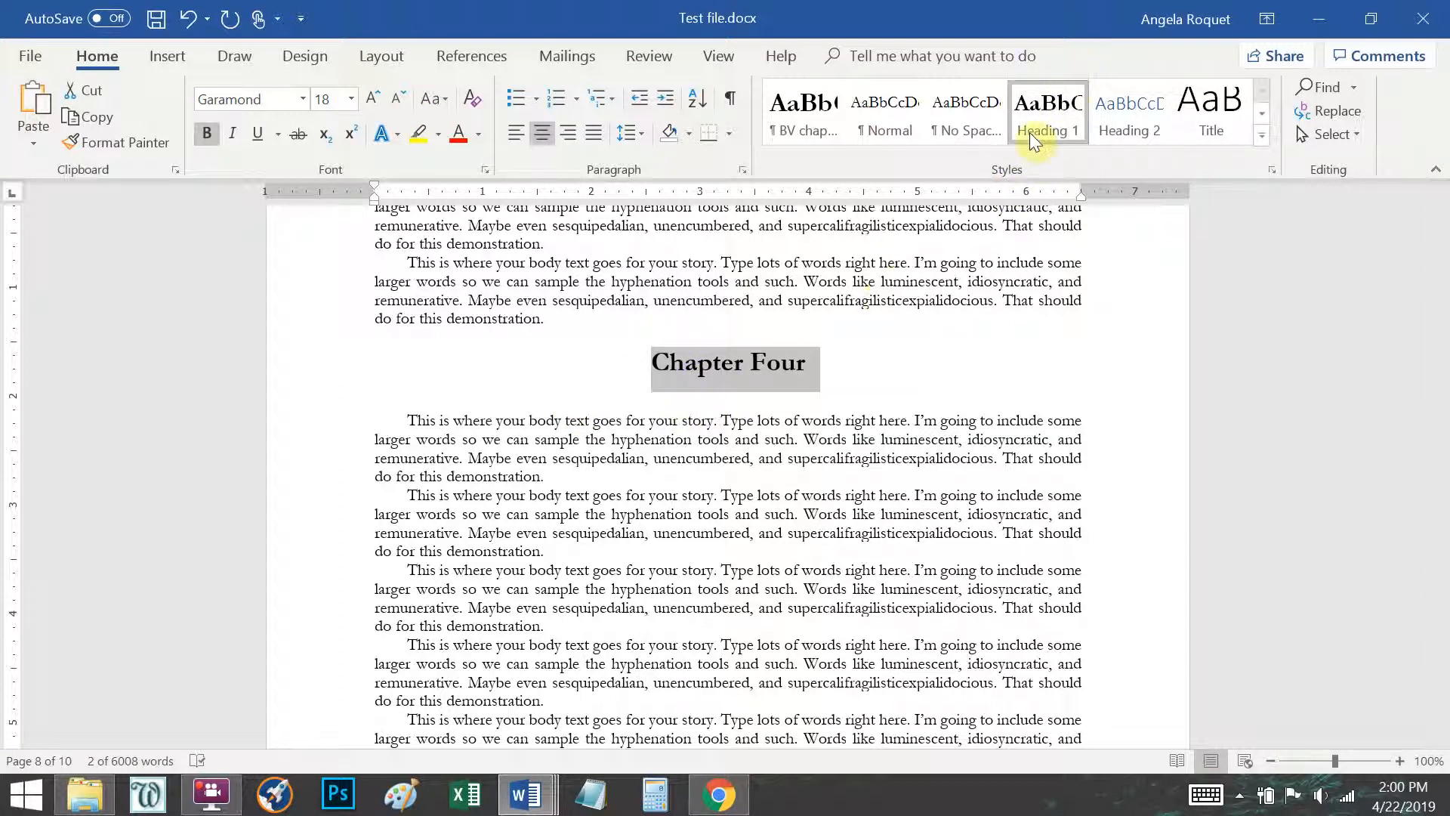
right_click(1050, 106)
click(1058, 117)
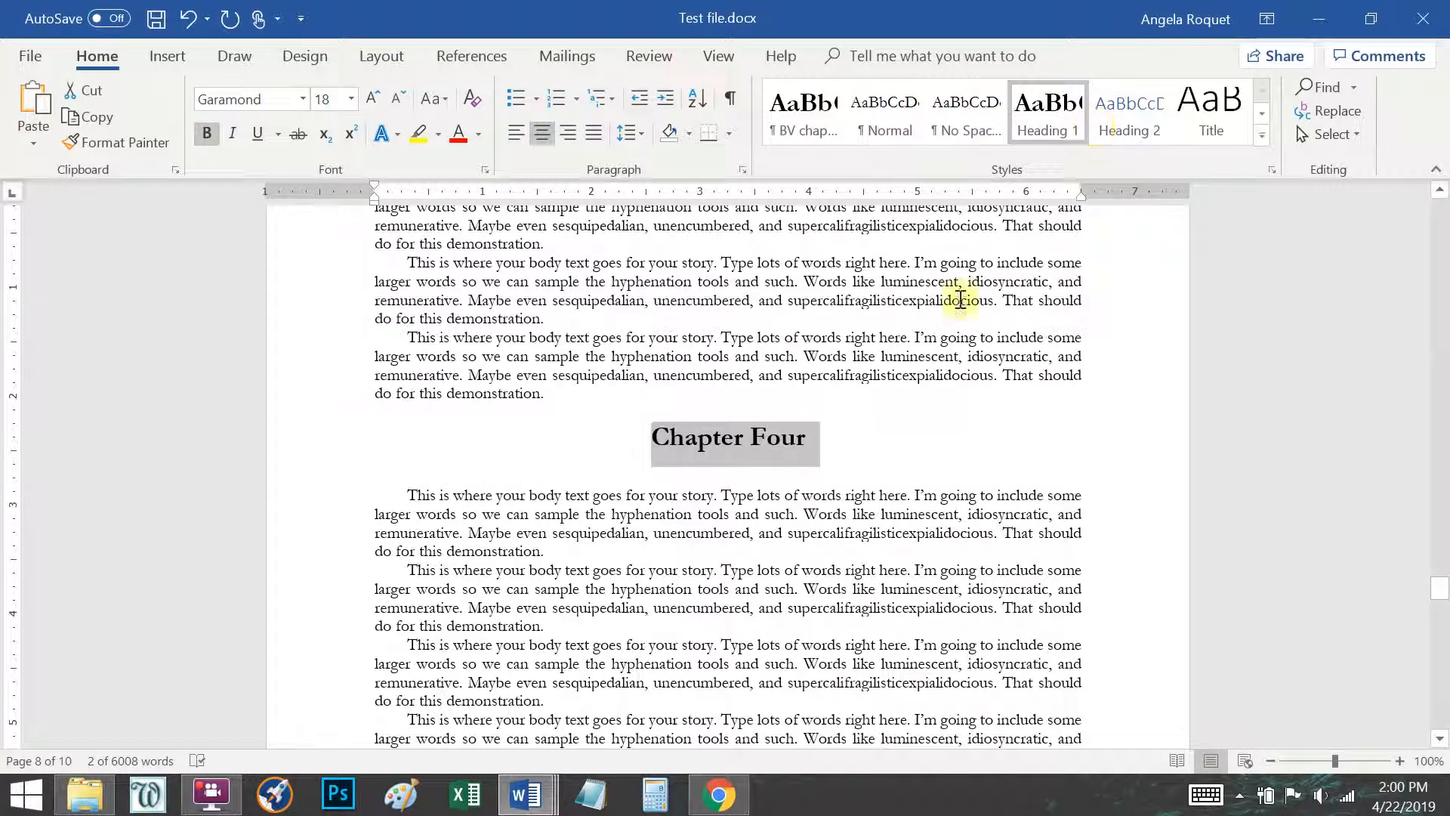
Undo and redo the last Heading 1 style update, and check its effect on the earlier chapter headings.
click(189, 20)
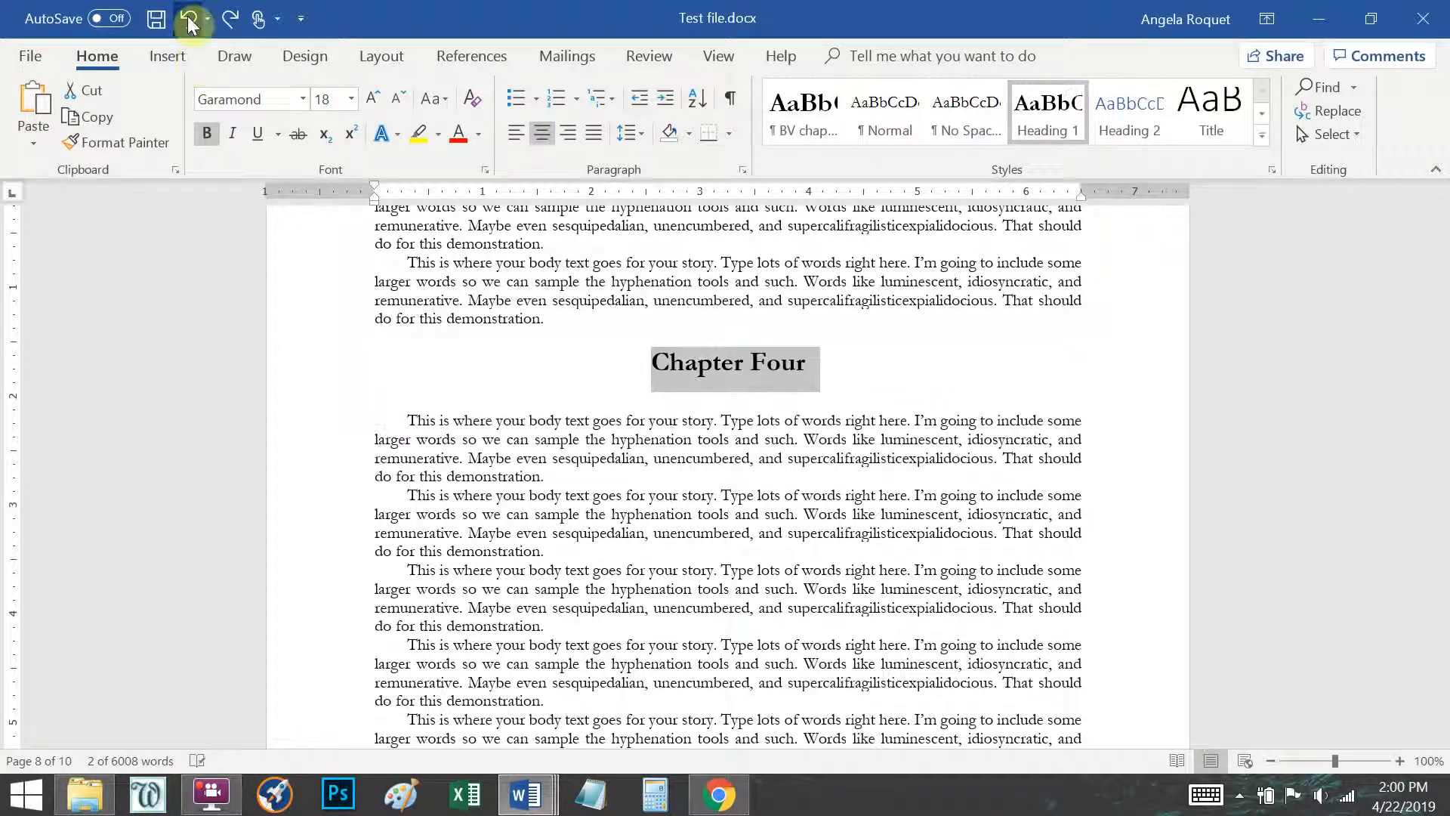
click(230, 19)
scroll(677, 460, up, 10)
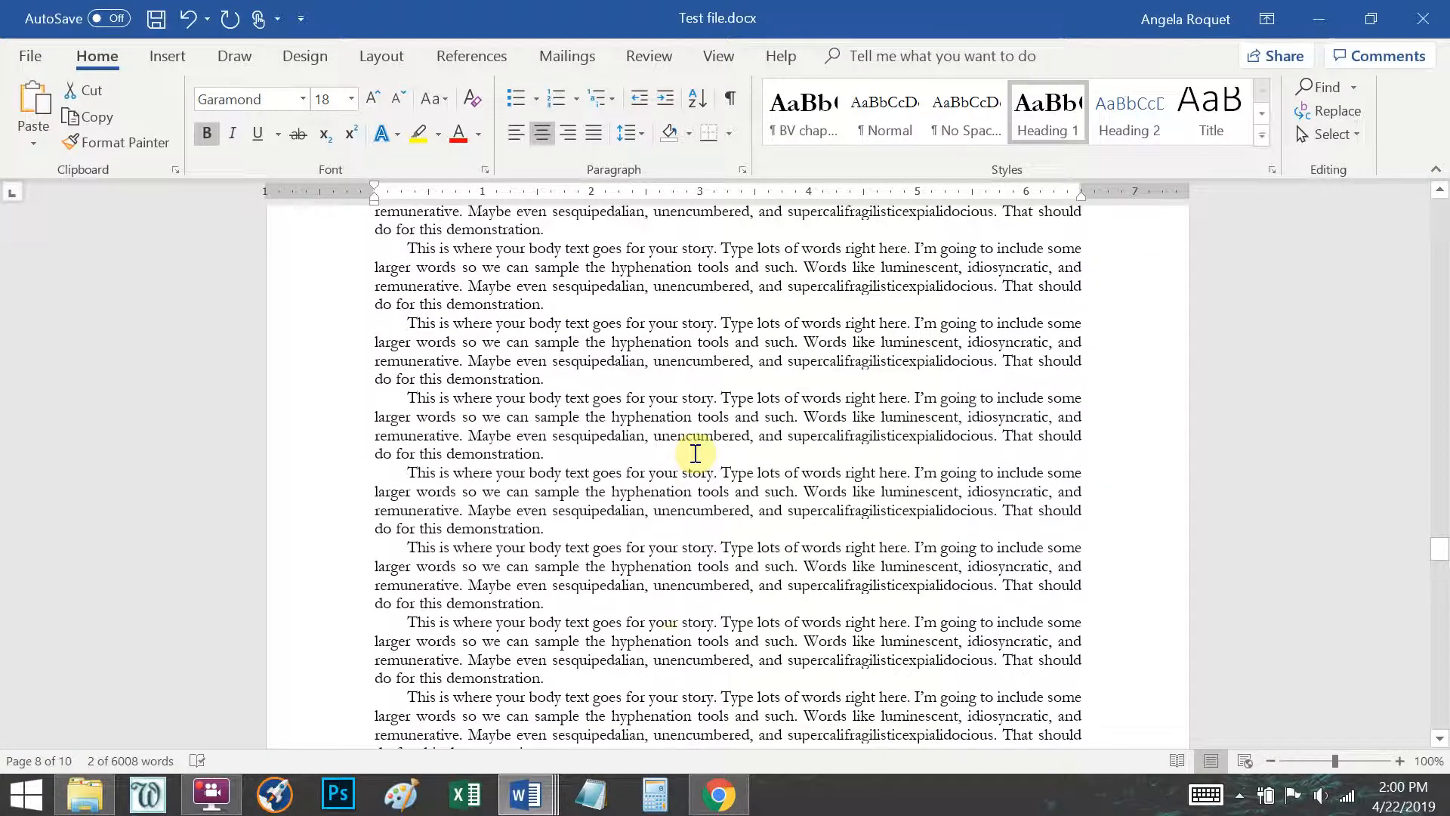
scroll(671, 420, up, 10)
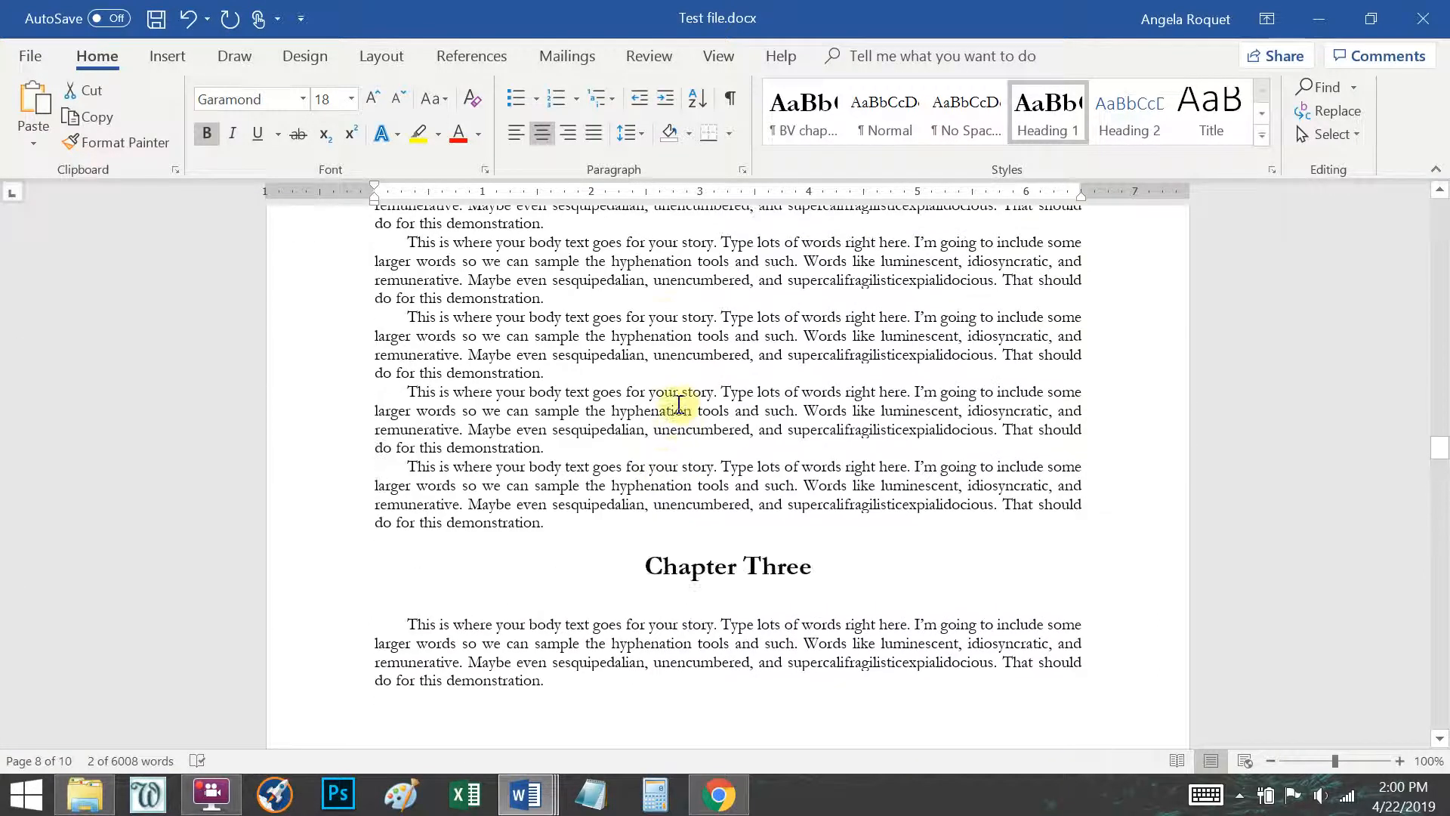
scroll(683, 405, up, 10)
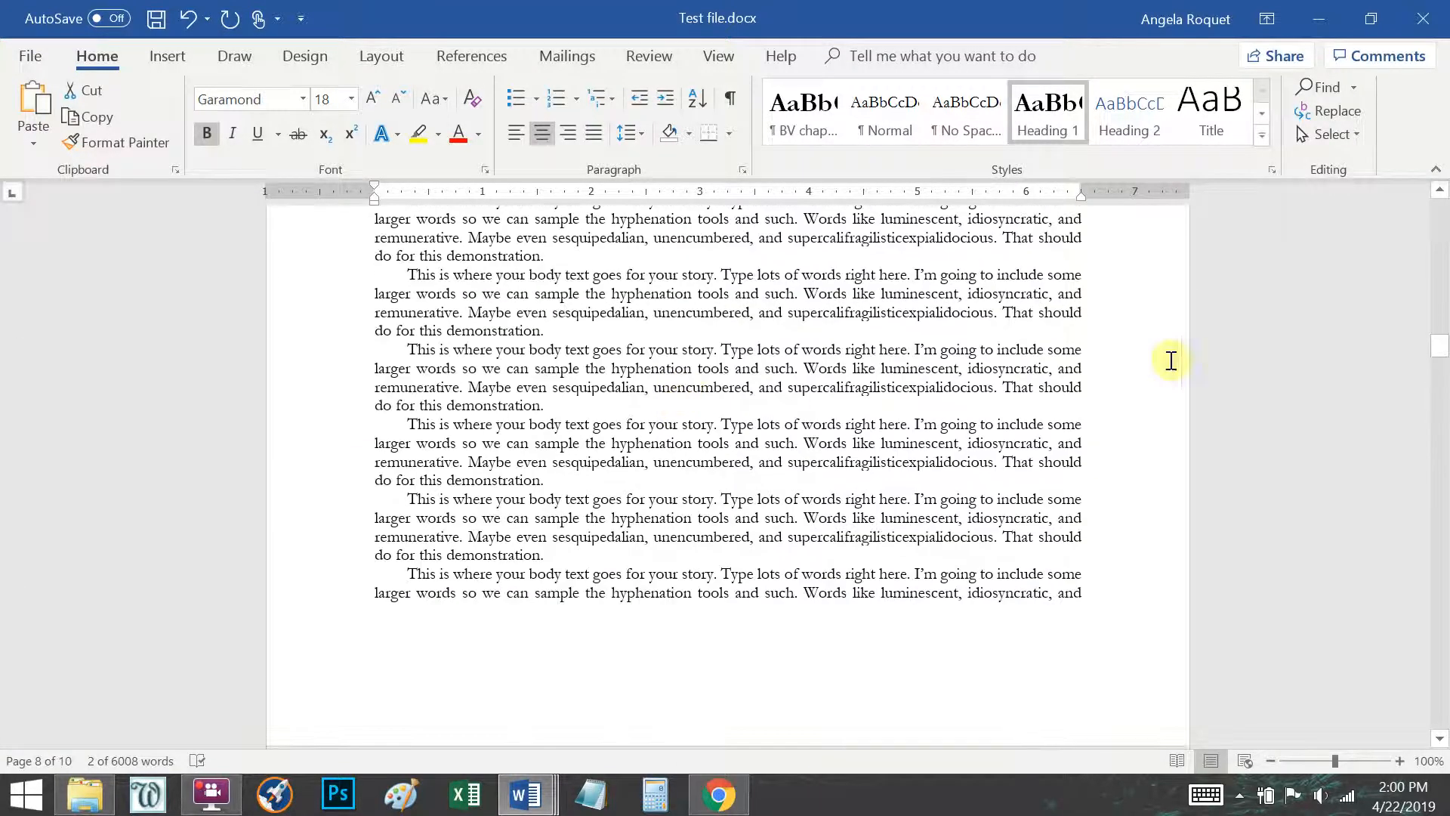
Show the formatting marks and inspect the paragraph marks around the Chapter One heading.
scroll(974, 327, up, 10)
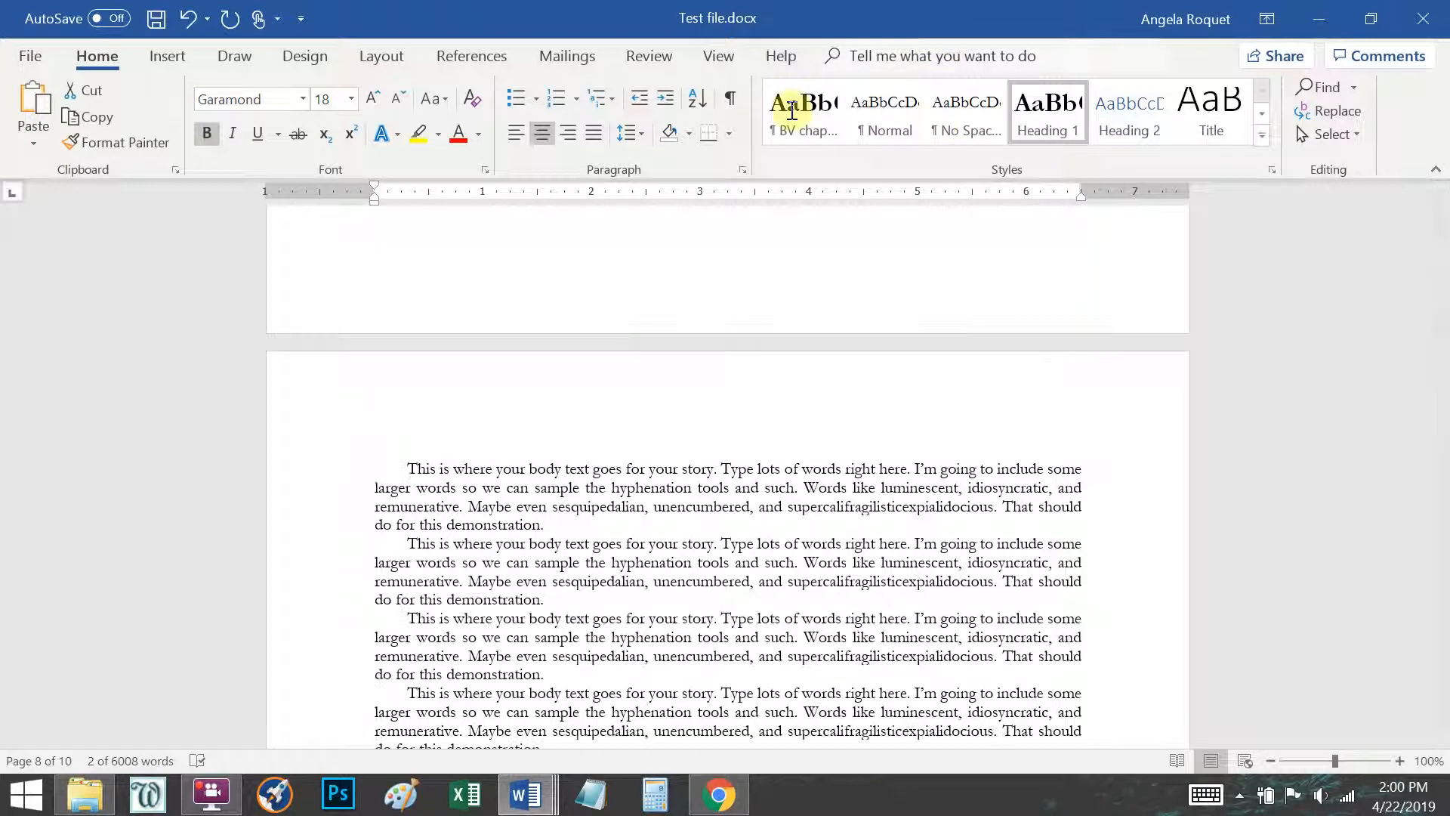
scroll(868, 328, up, 10)
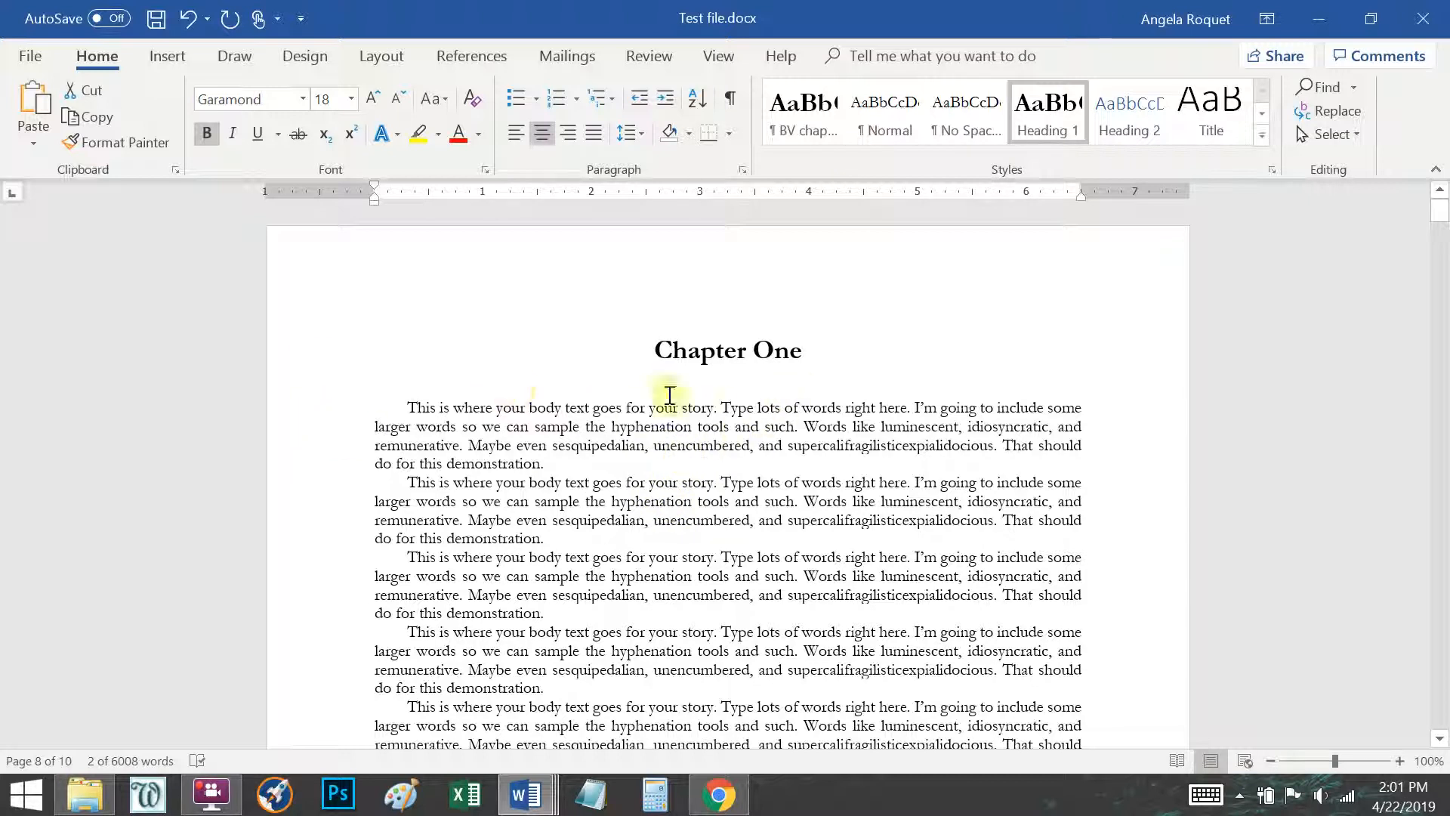
click(598, 431)
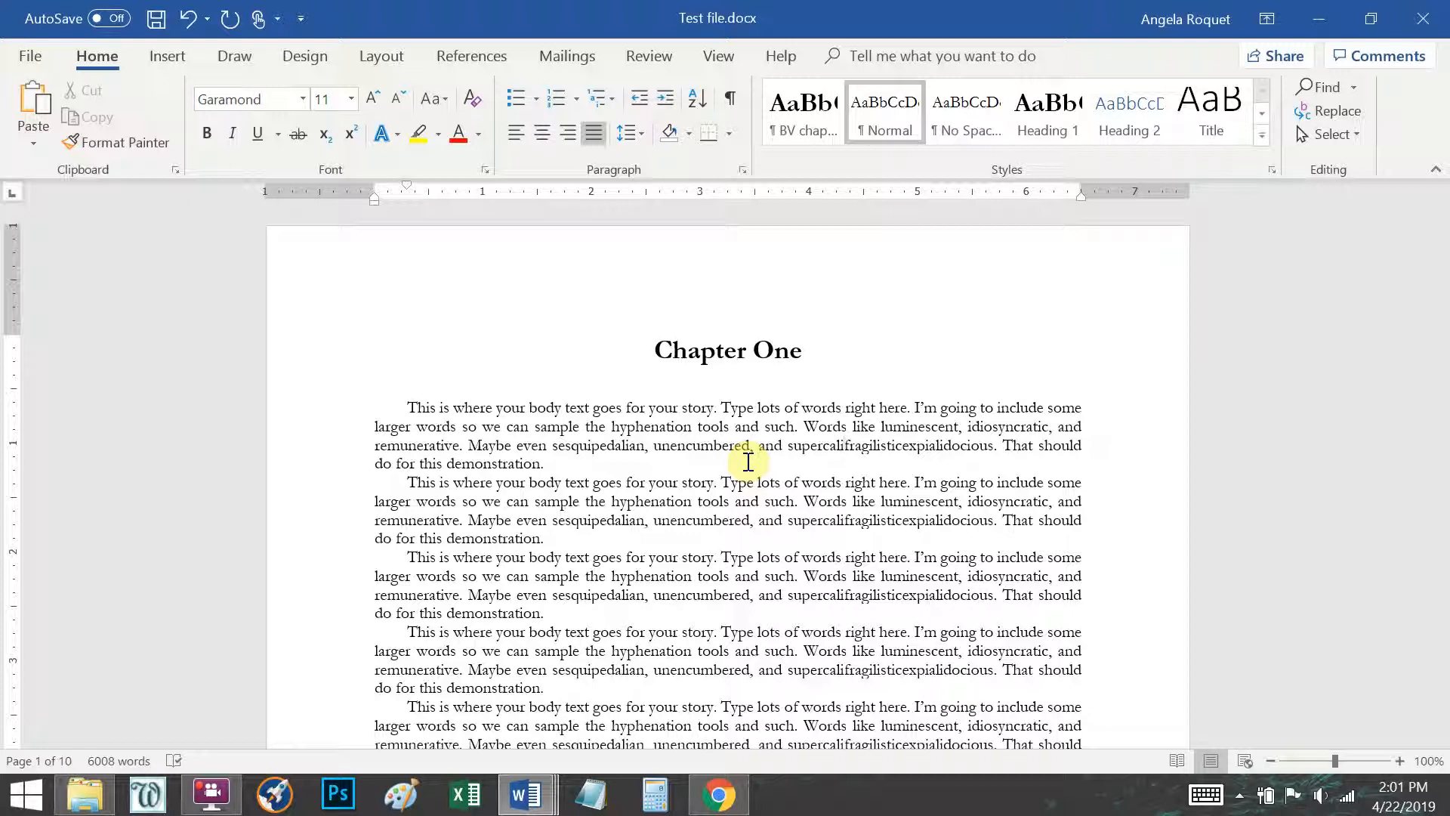
click(725, 349)
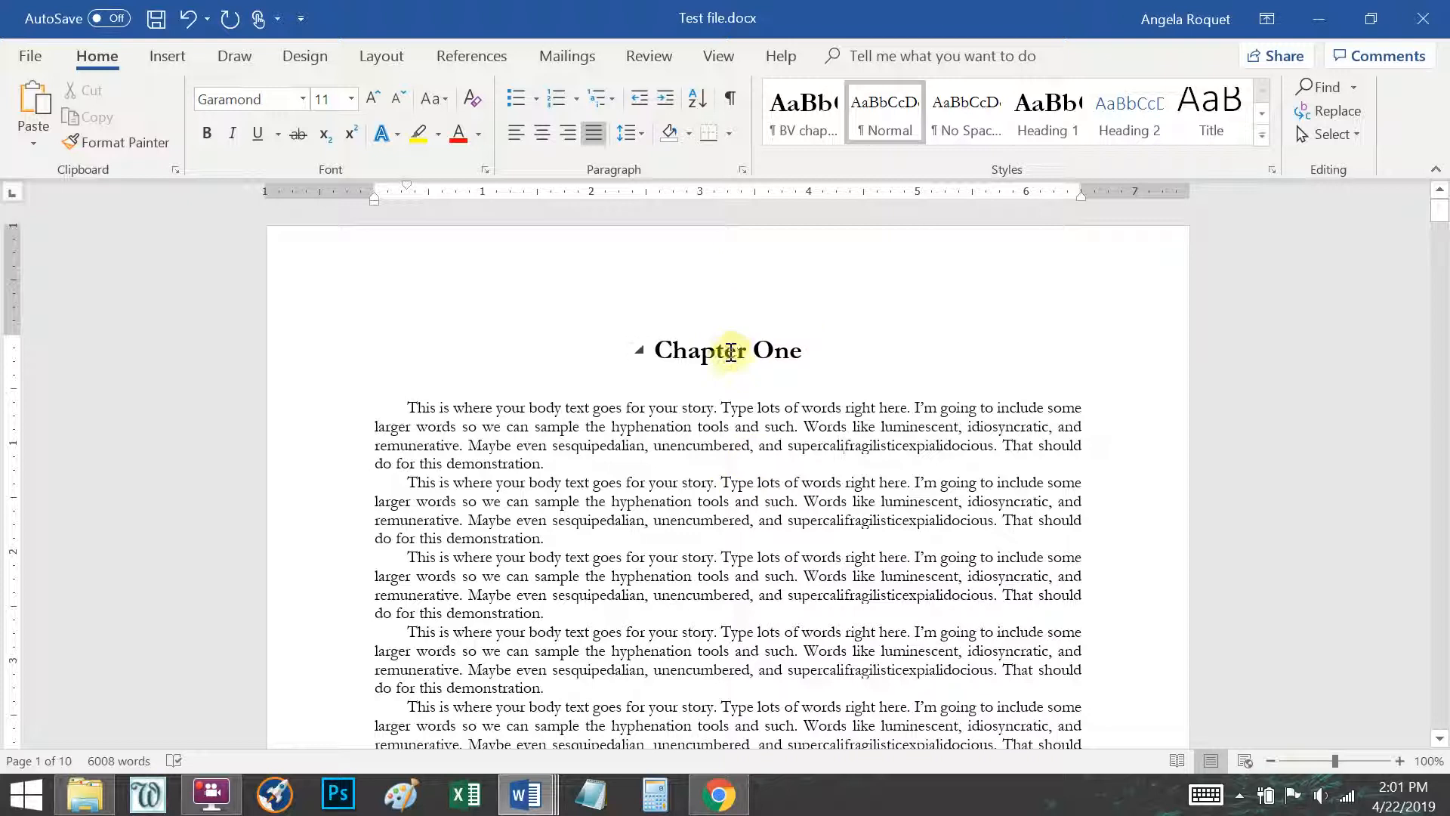
click(730, 100)
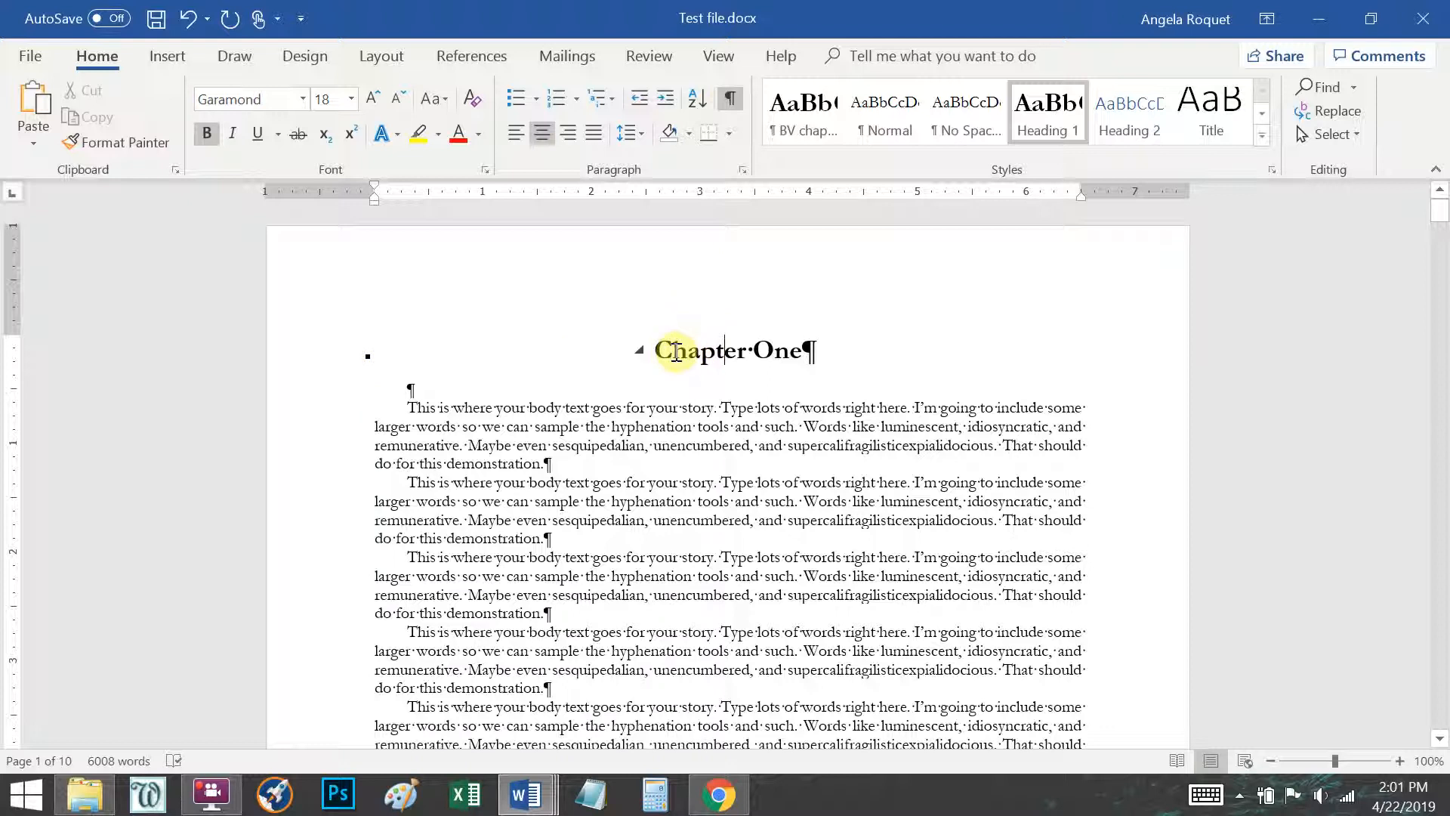
click(305, 362)
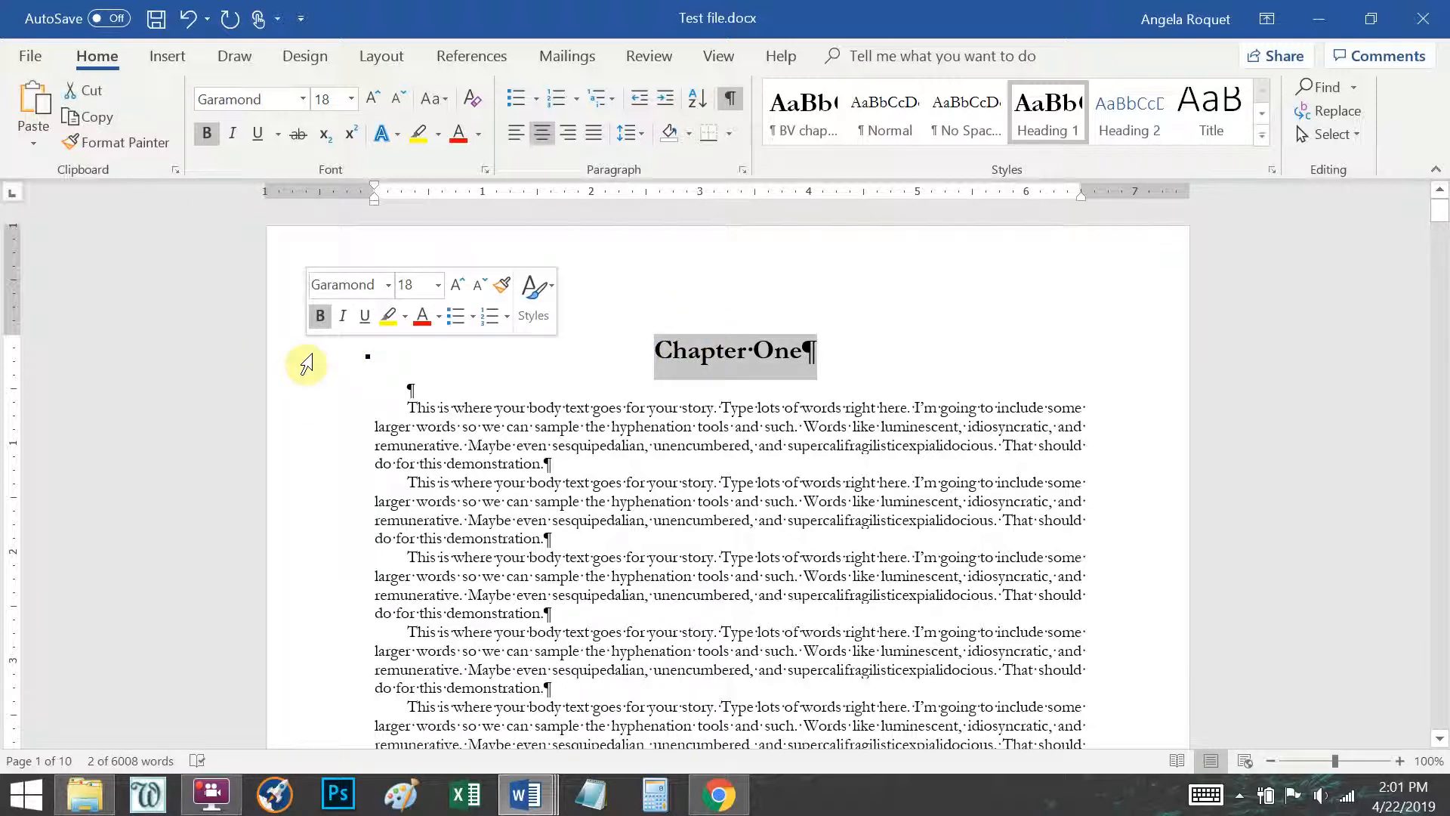
Examine the formatting marks and empty paragraphs around the Chapter Two heading.
click(484, 503)
scroll(476, 509, down, 10)
scroll(472, 510, down, 10)
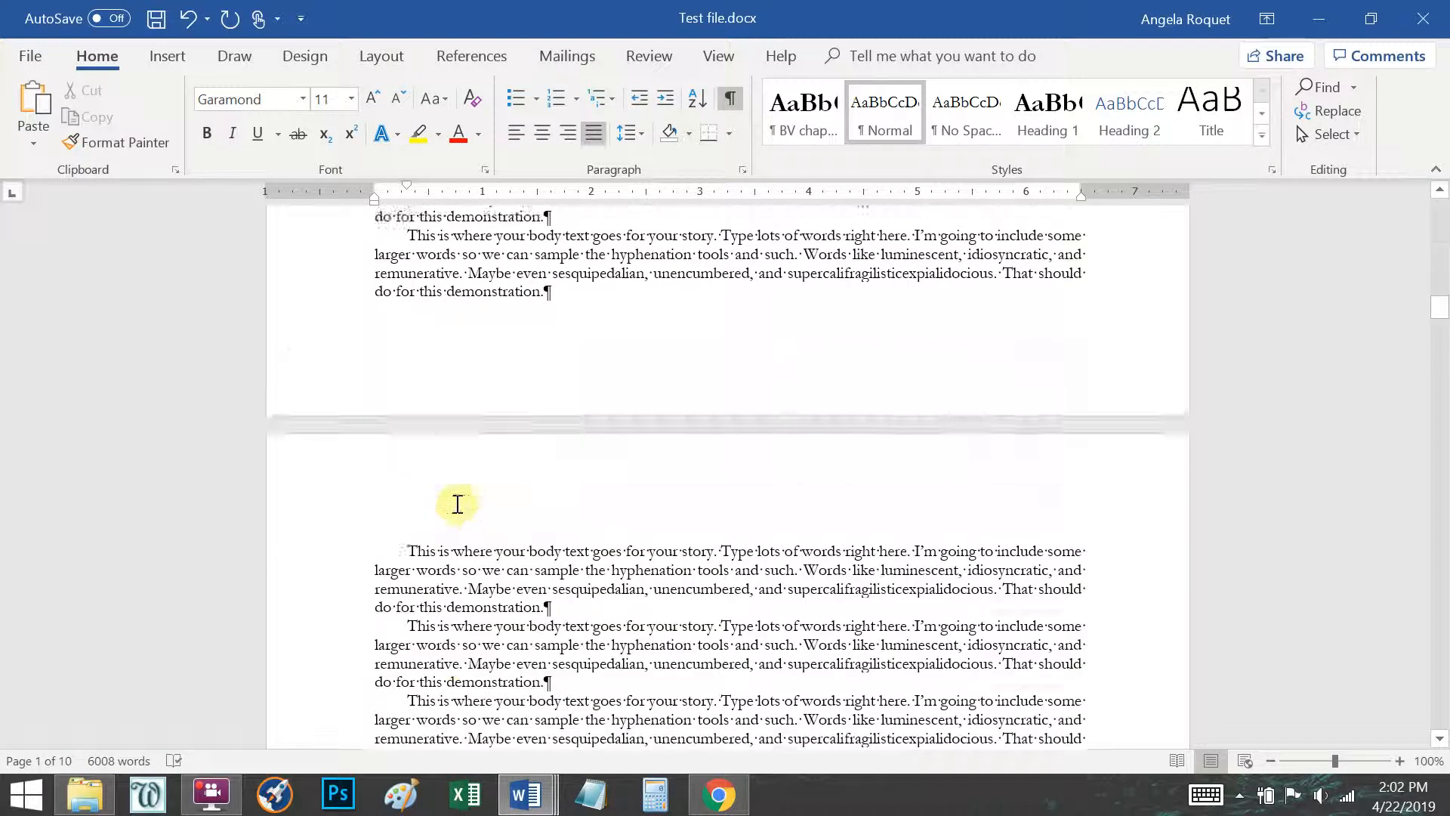
scroll(457, 502, up, 2)
scroll(578, 392, up, 2)
click(684, 450)
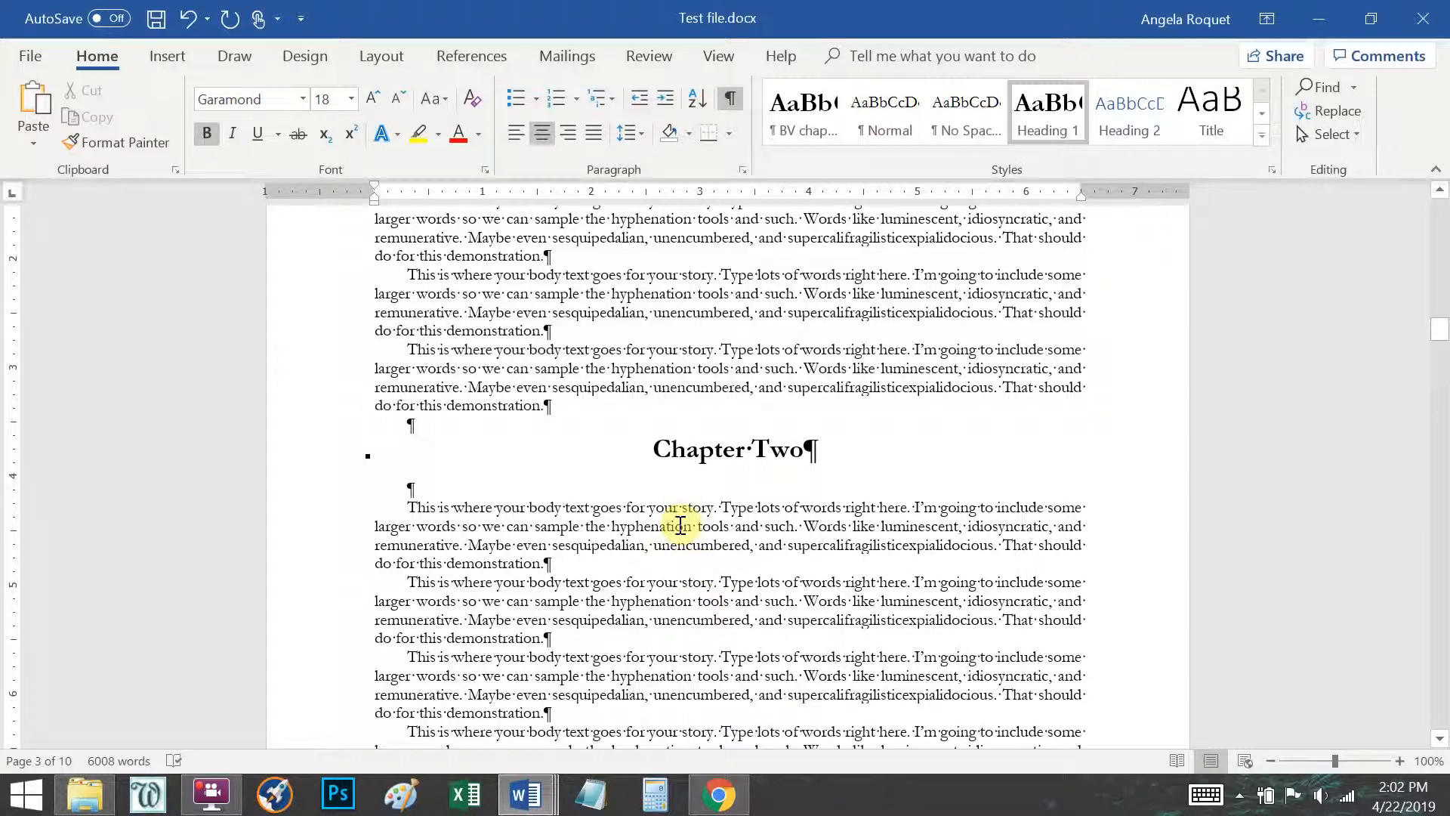
scroll(682, 523, up, 2)
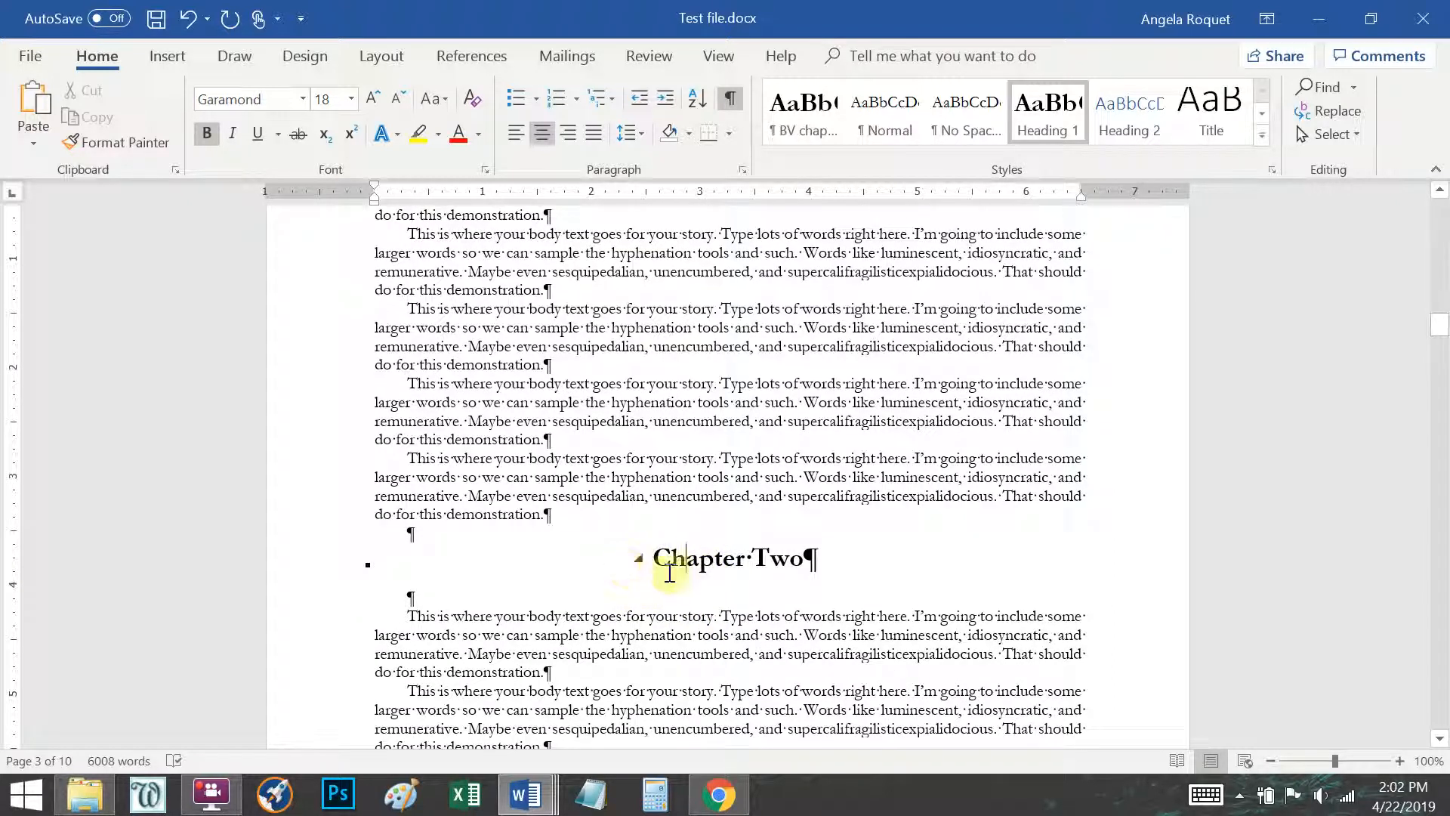
click(655, 558)
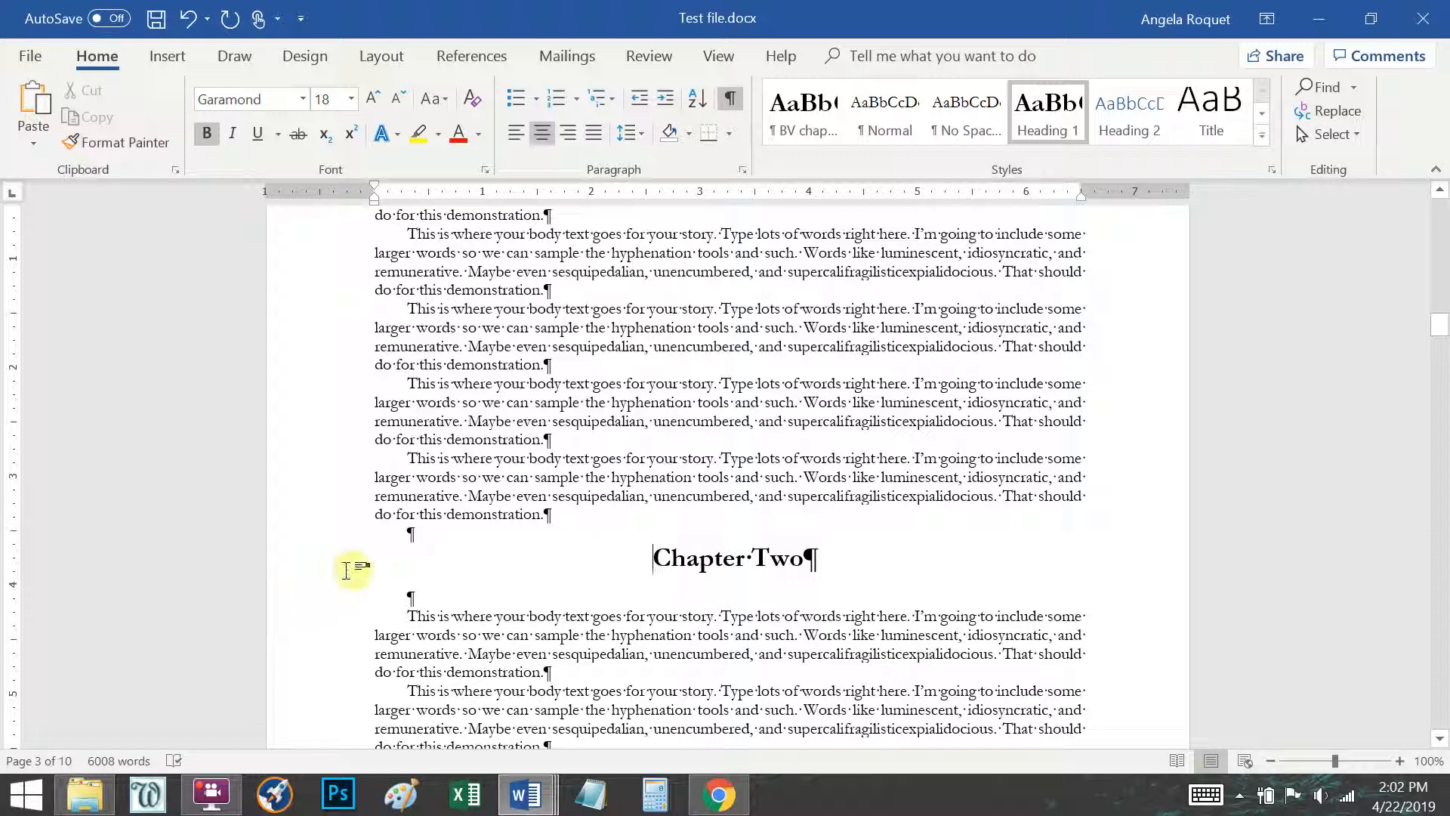
click(753, 556)
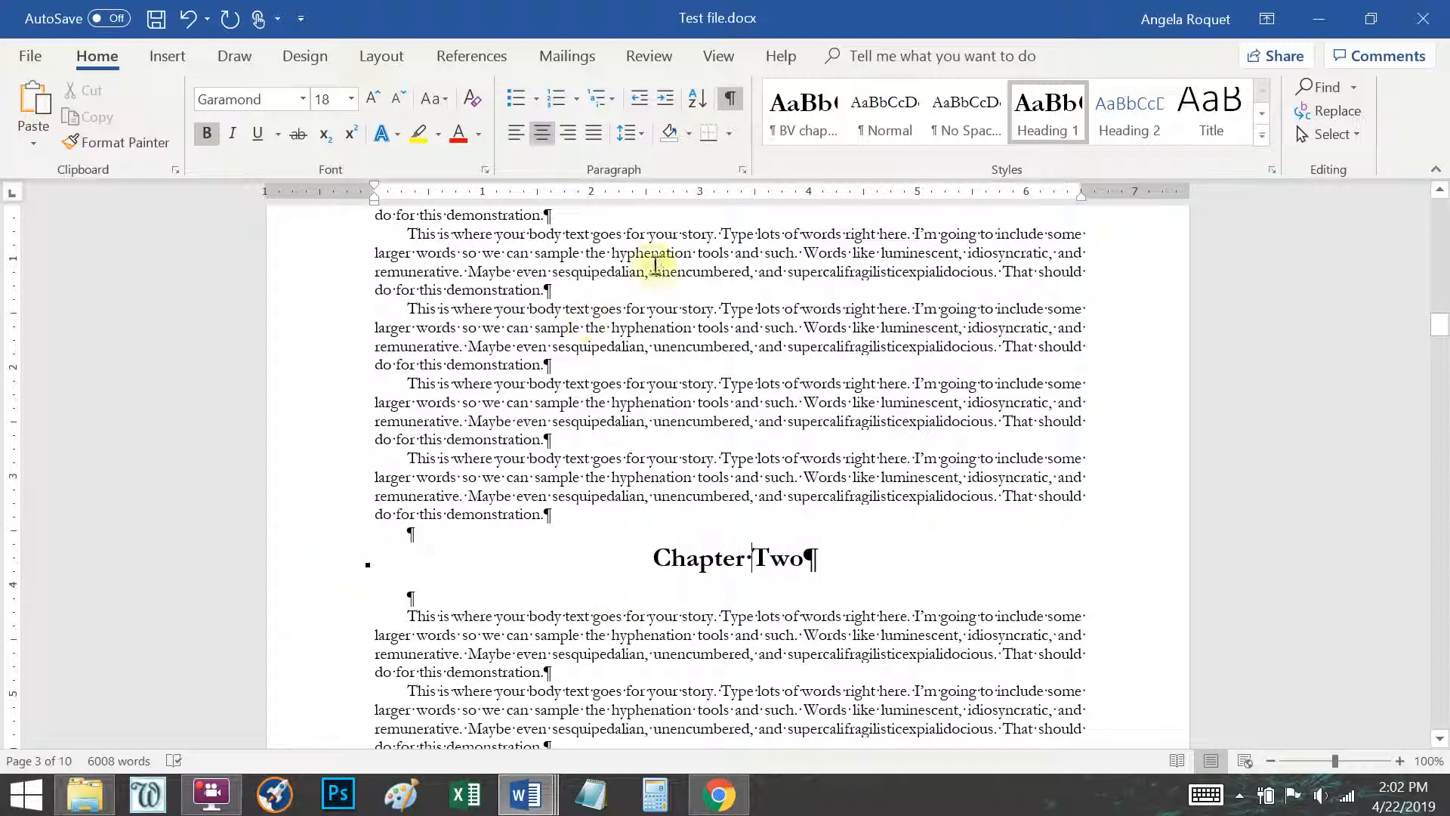
Hide the formatting marks, show them again for comparison, and leave them hidden.
click(732, 103)
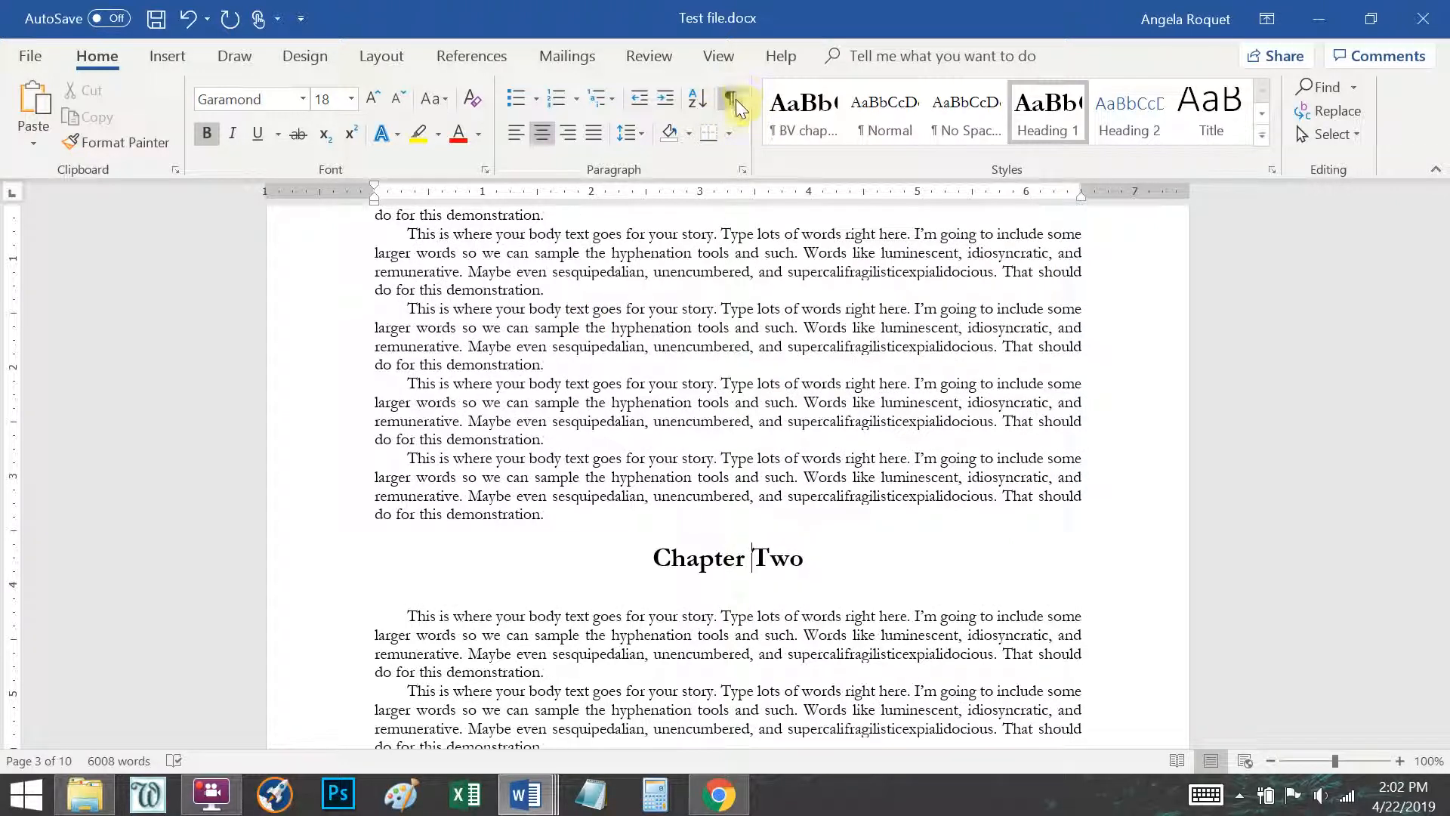
click(513, 358)
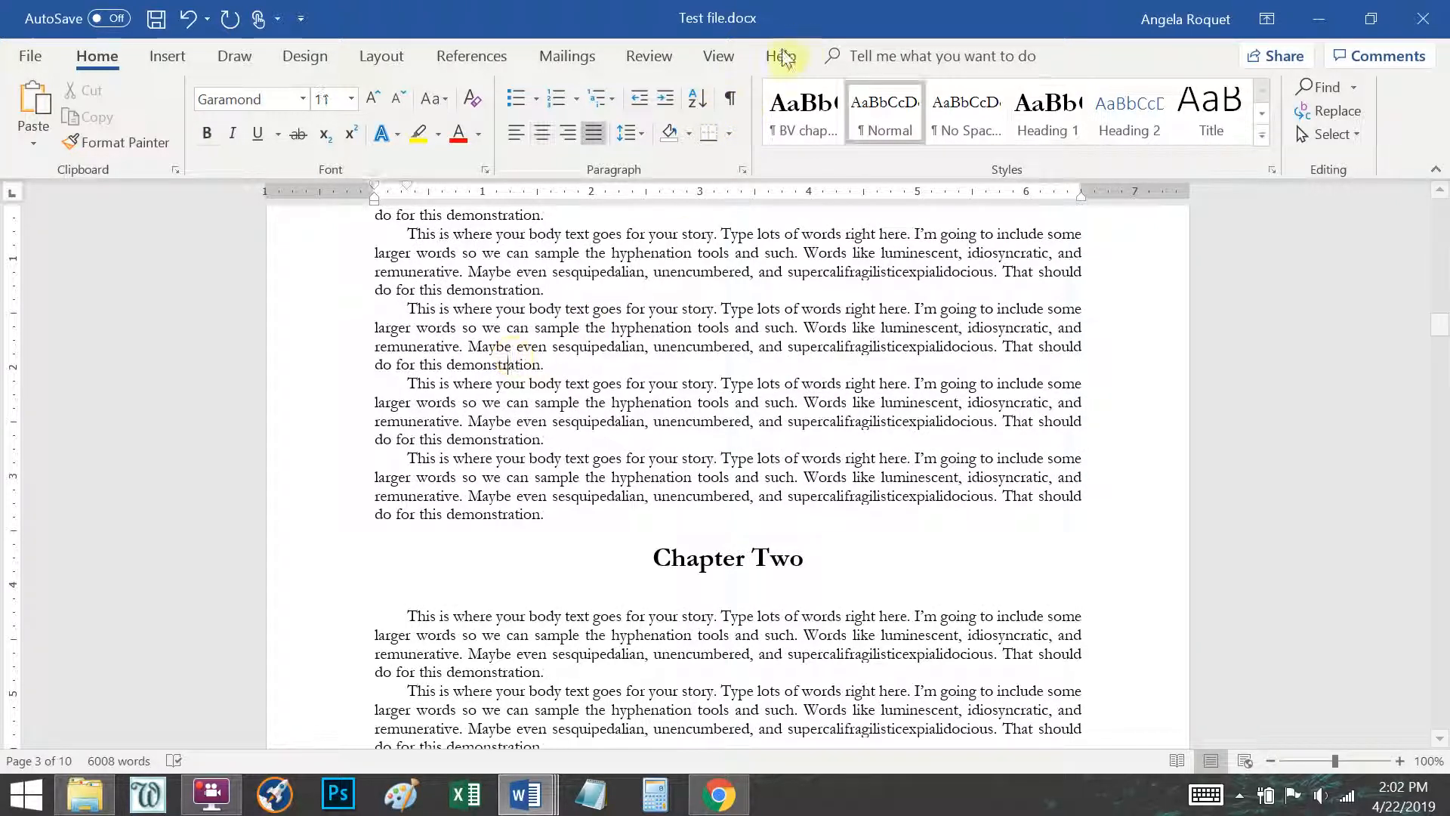
click(730, 102)
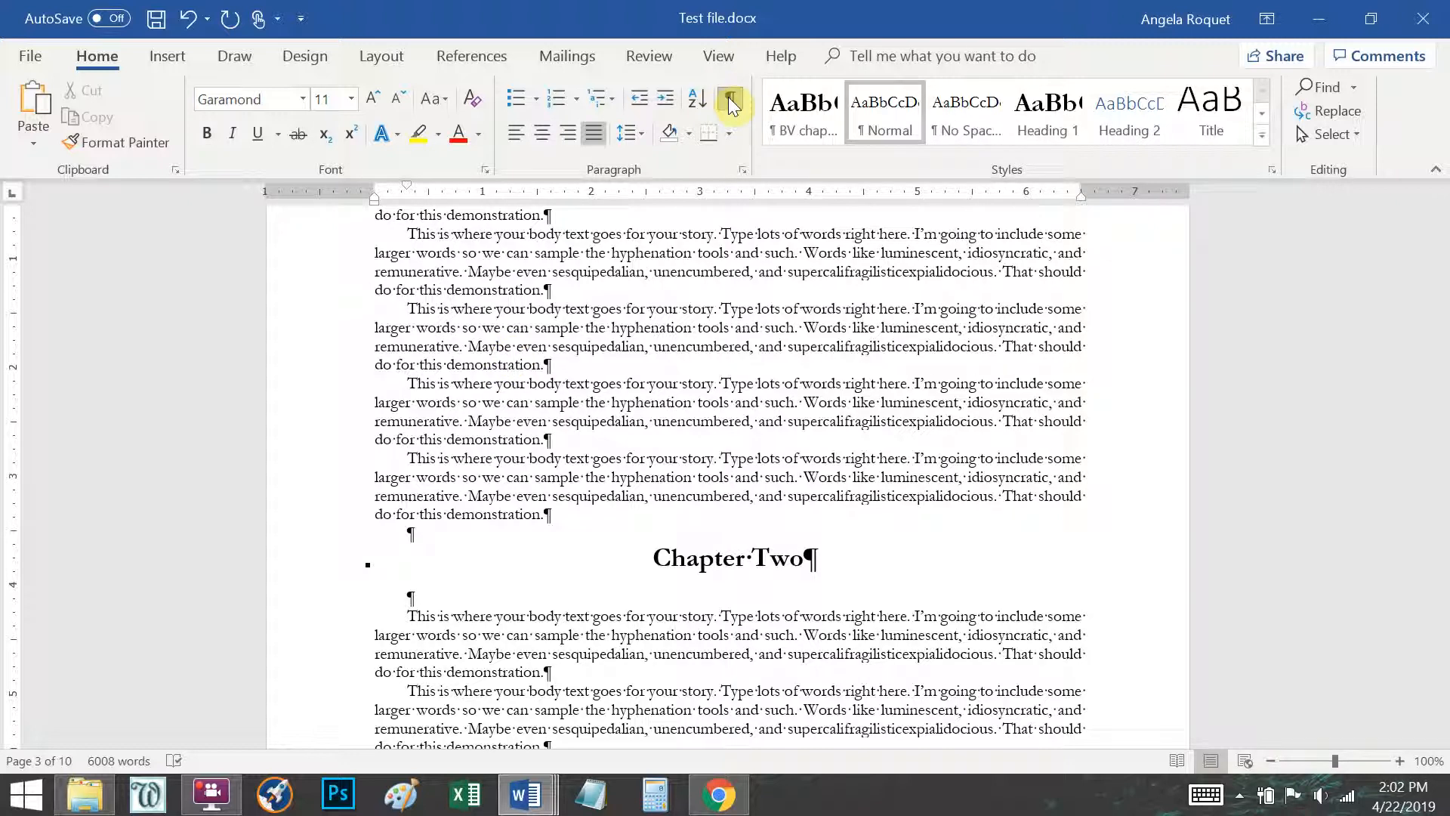
click(729, 102)
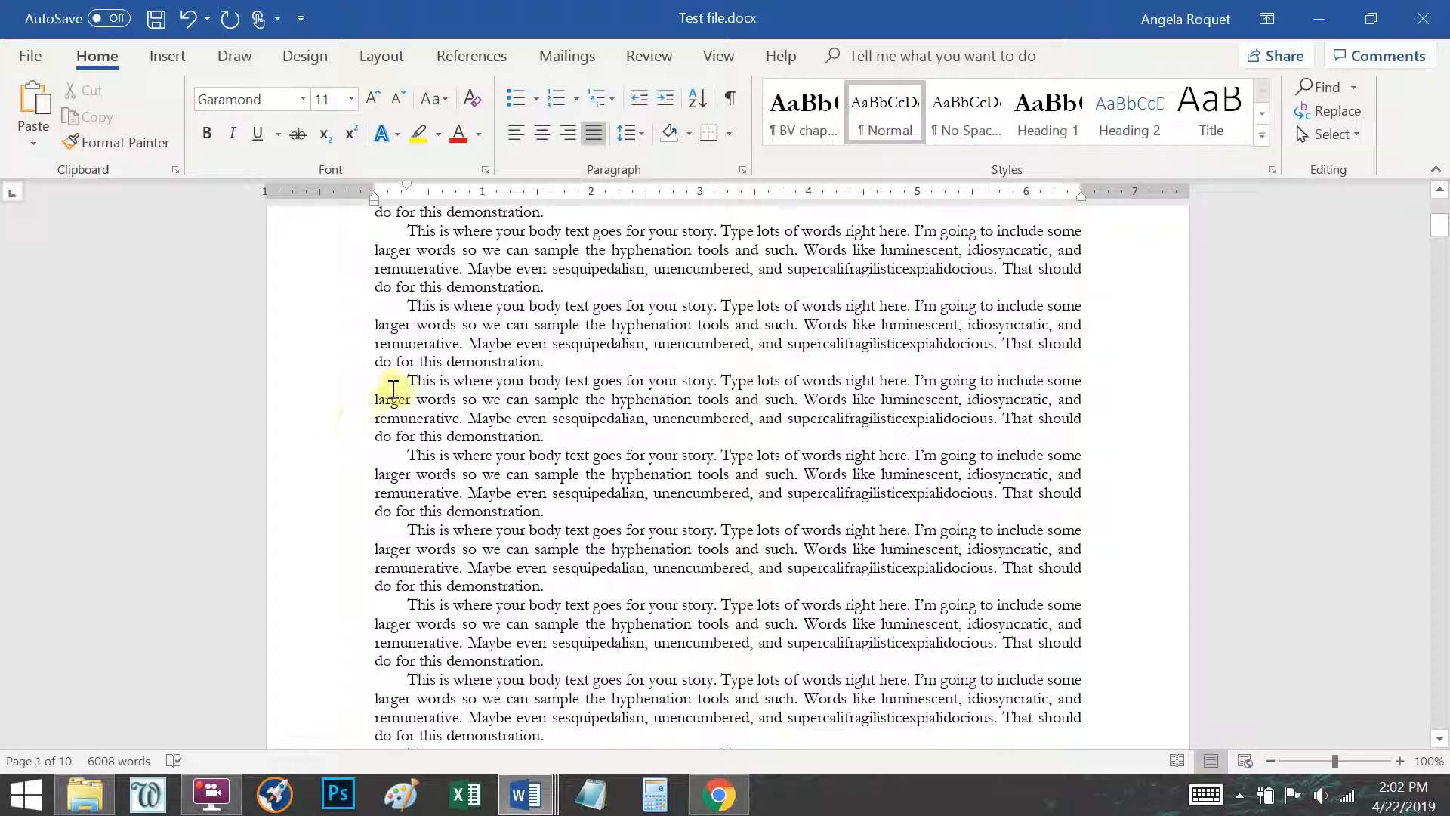
Review the paragraph indentation and spacing settings of the Chapter One body text without changing them.
scroll(366, 505, up, 5)
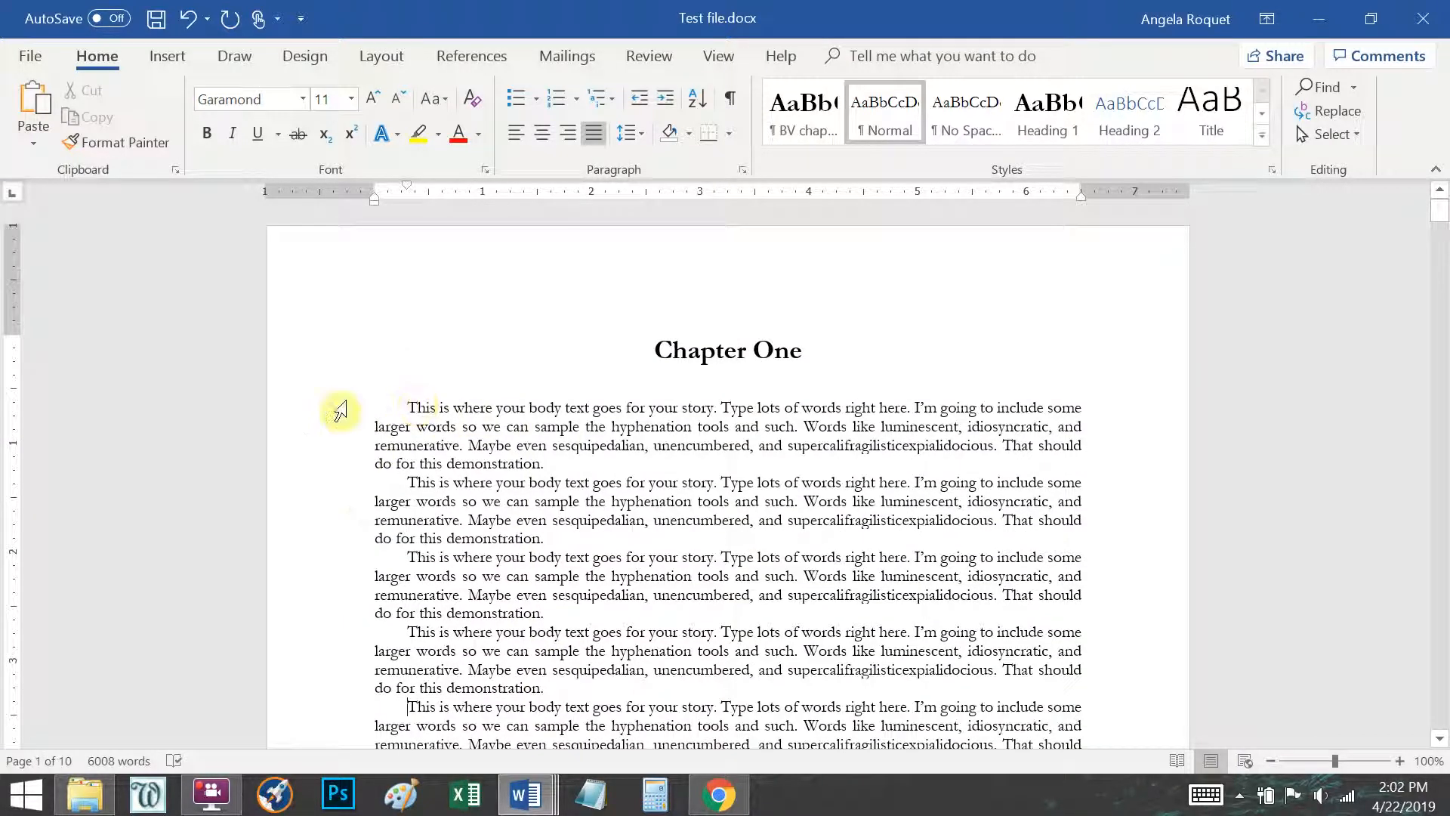
click(744, 170)
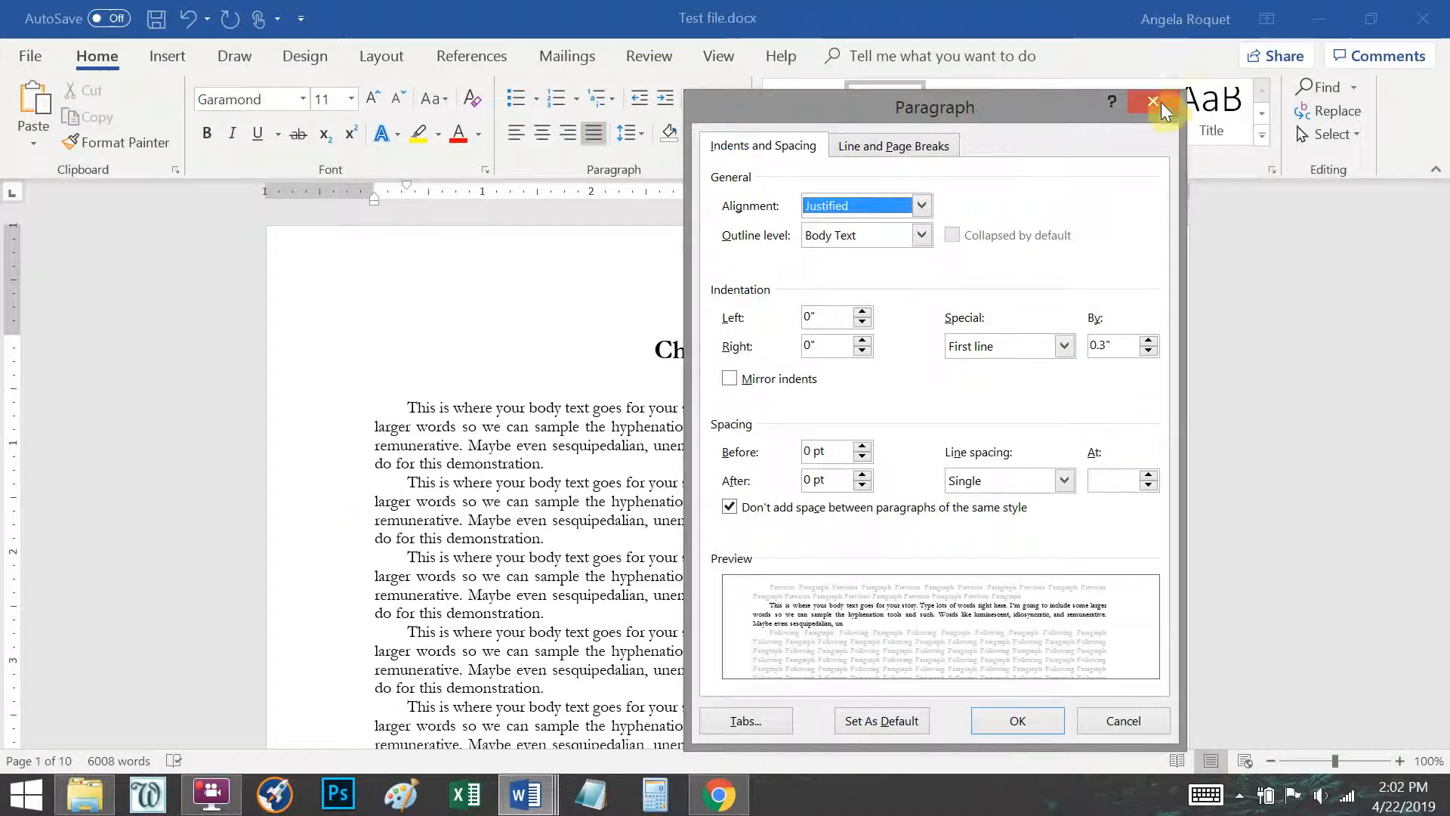
click(1166, 110)
Insert a Next Page section break directly before the Chapter Two heading.
scroll(574, 514, down, 15)
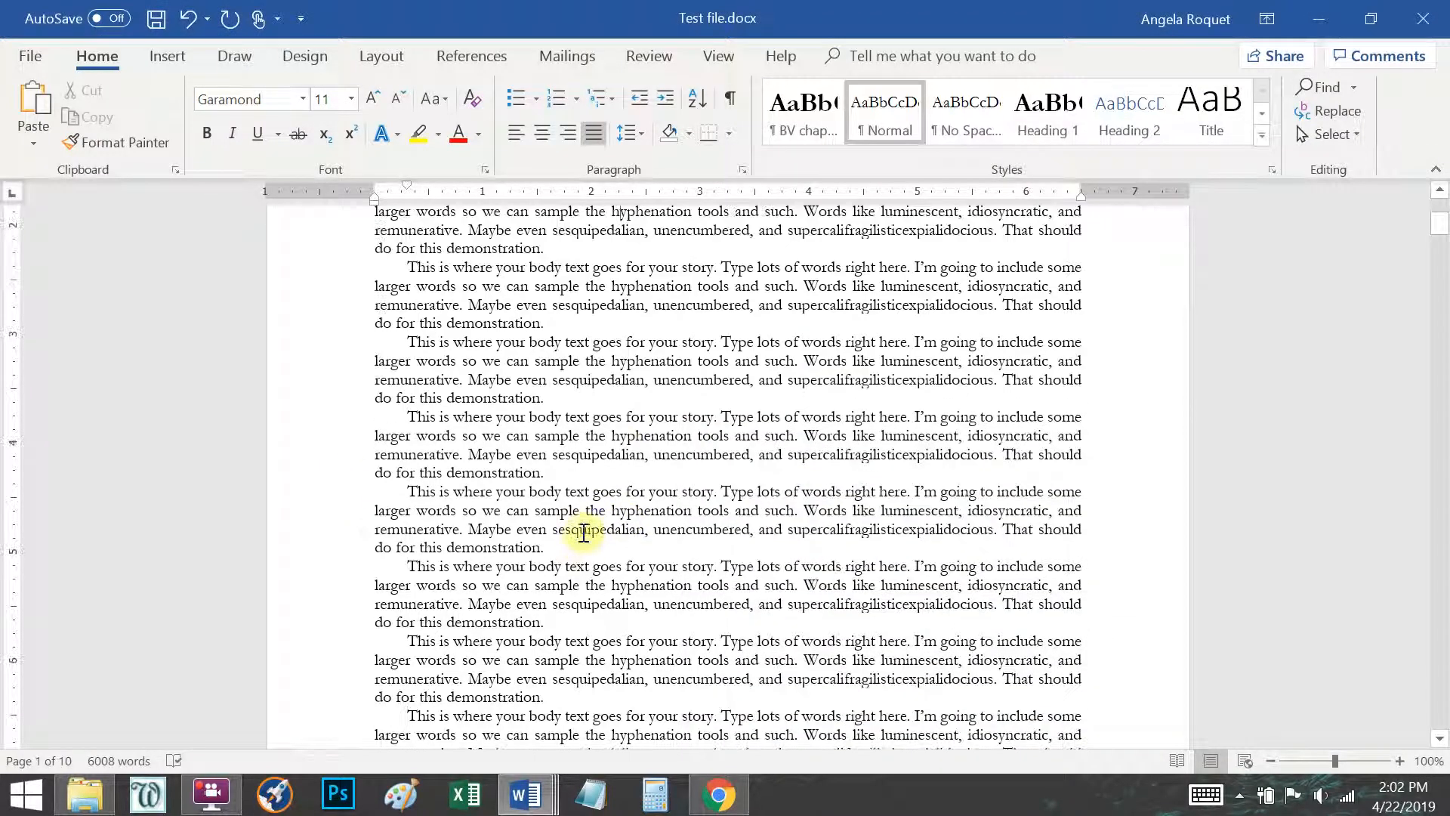
scroll(530, 516, down, 10)
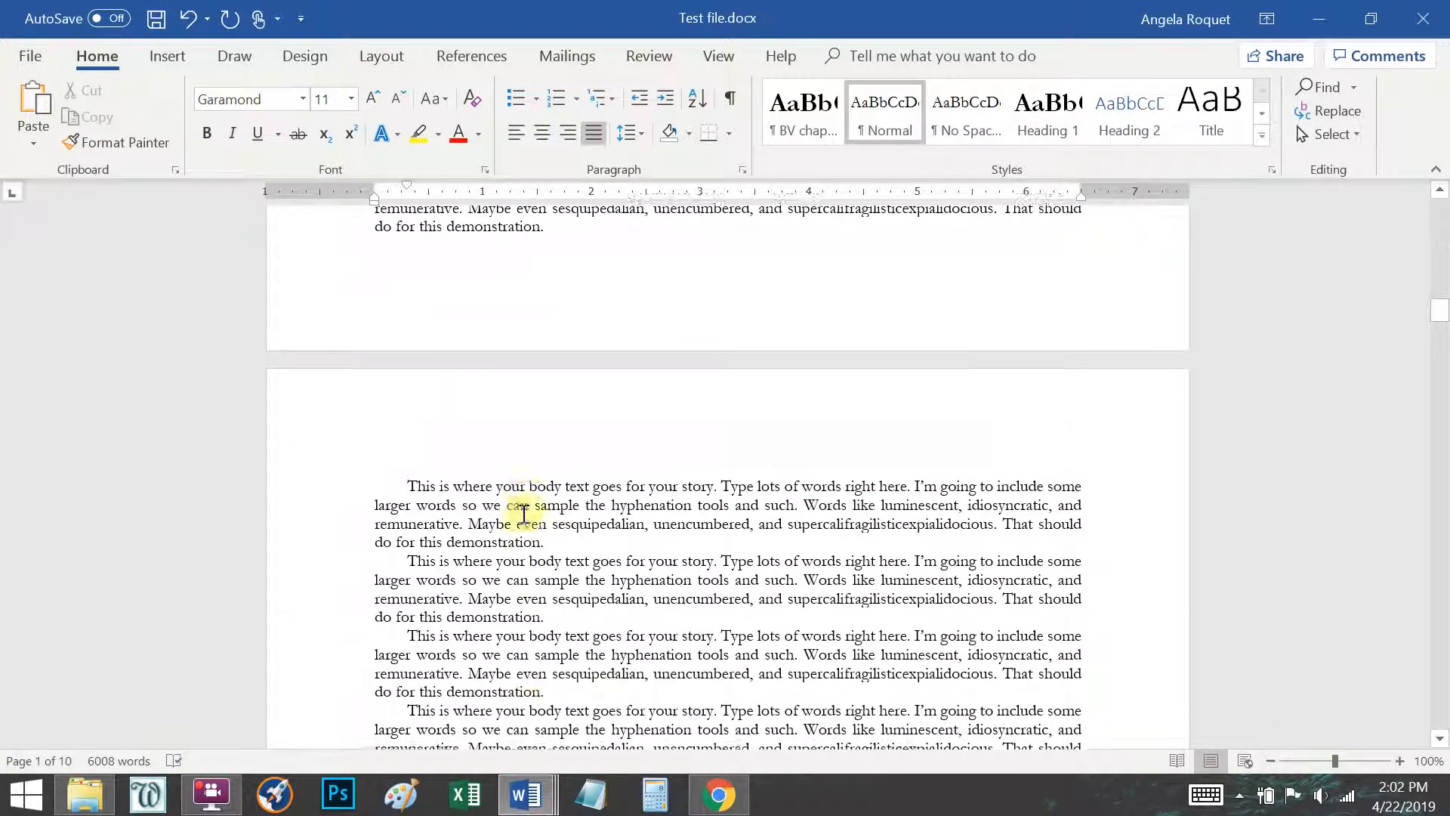
scroll(516, 497, down, 8)
scroll(525, 496, up, 7)
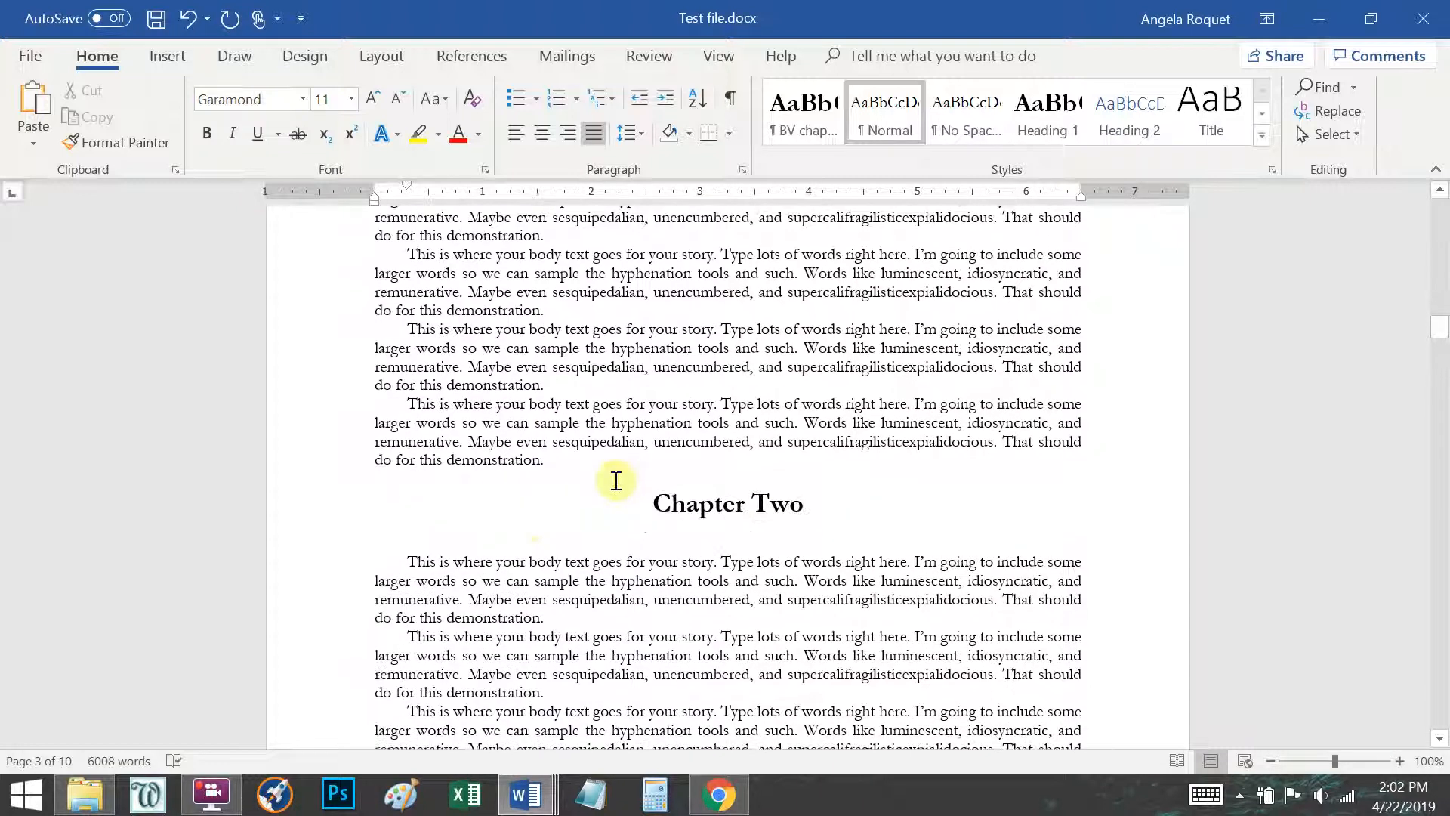
click(655, 507)
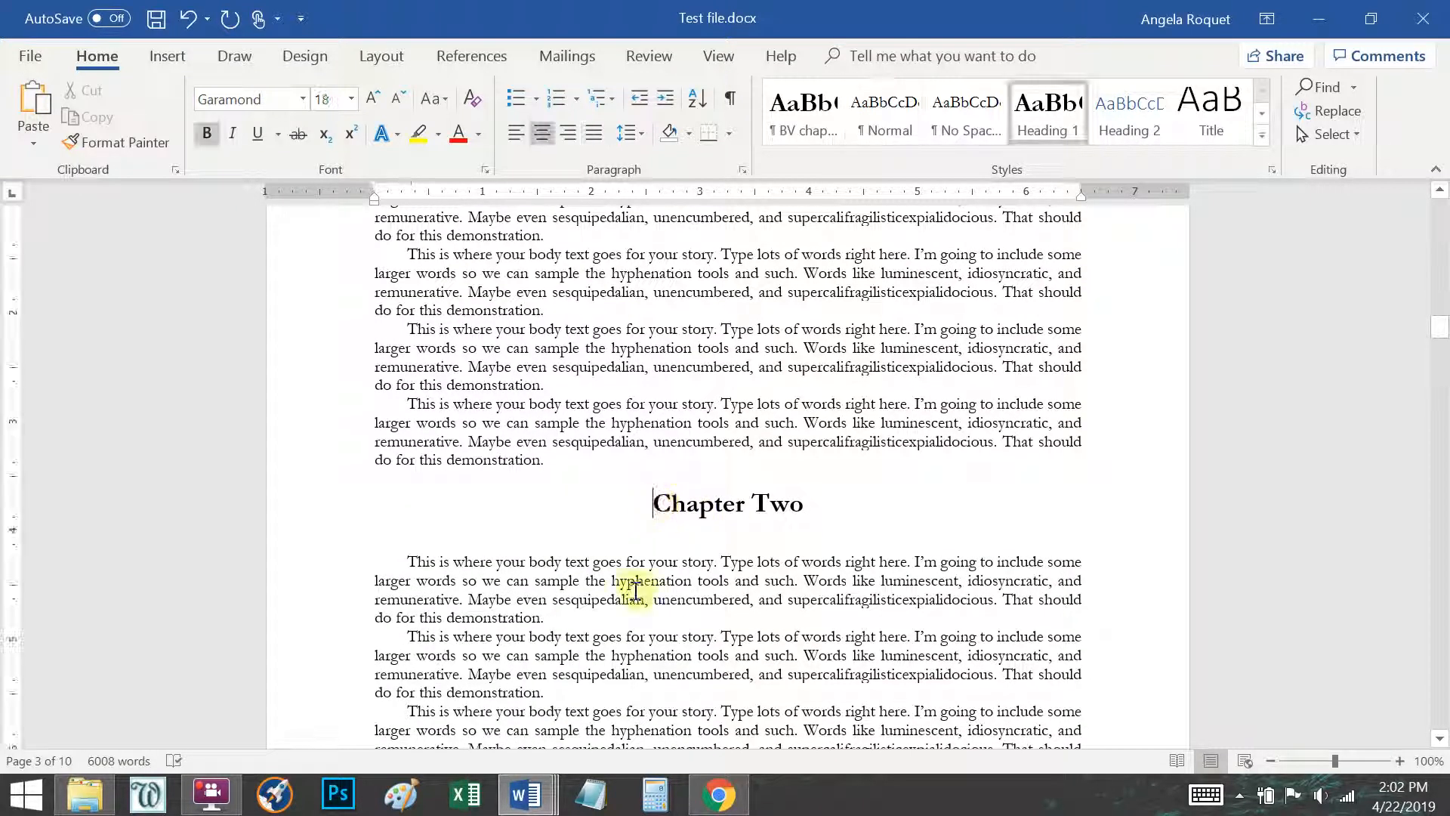
scroll(424, 625, down, 5)
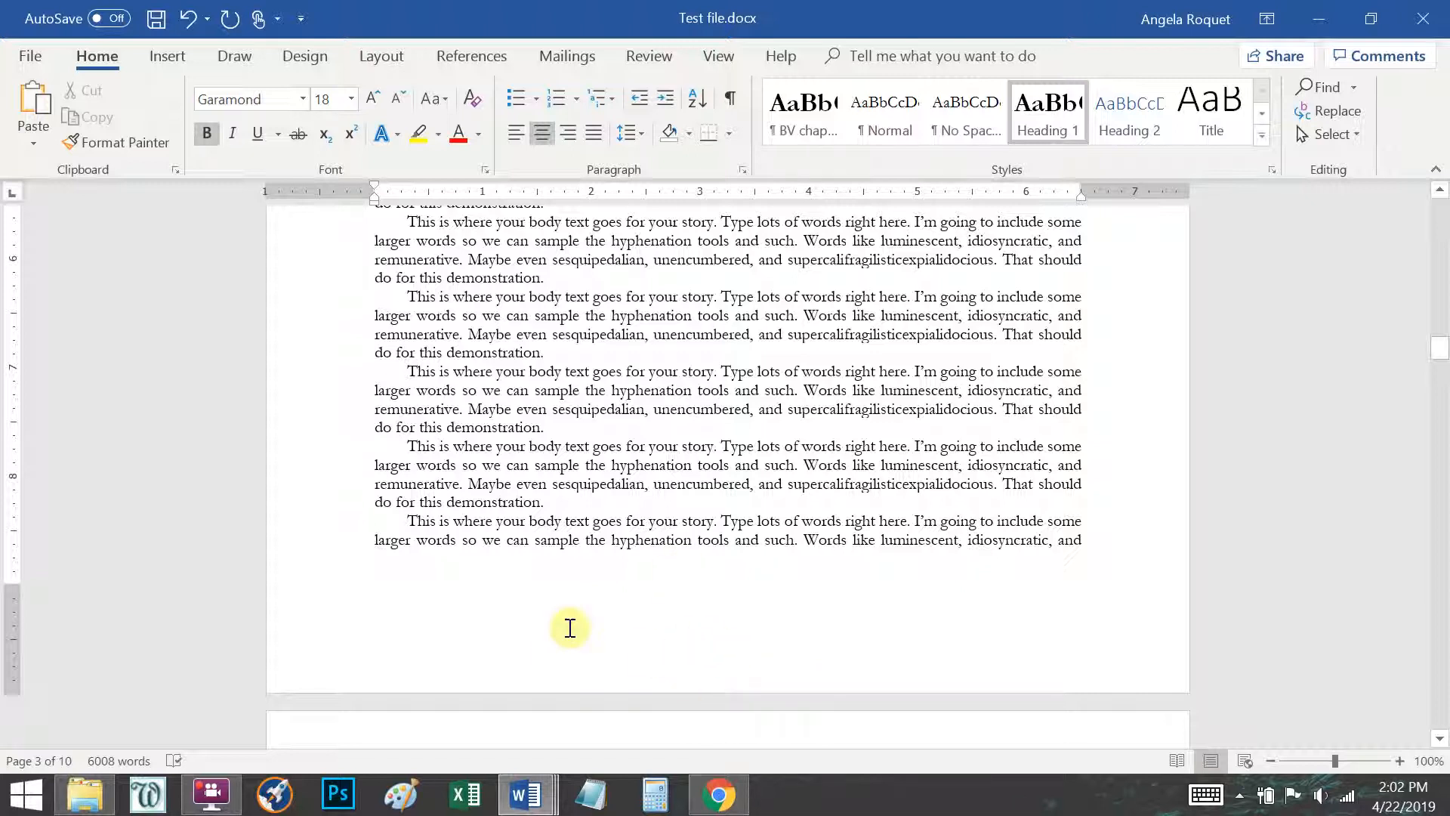
scroll(677, 570, down, 10)
scroll(563, 637, up, 4)
click(534, 566)
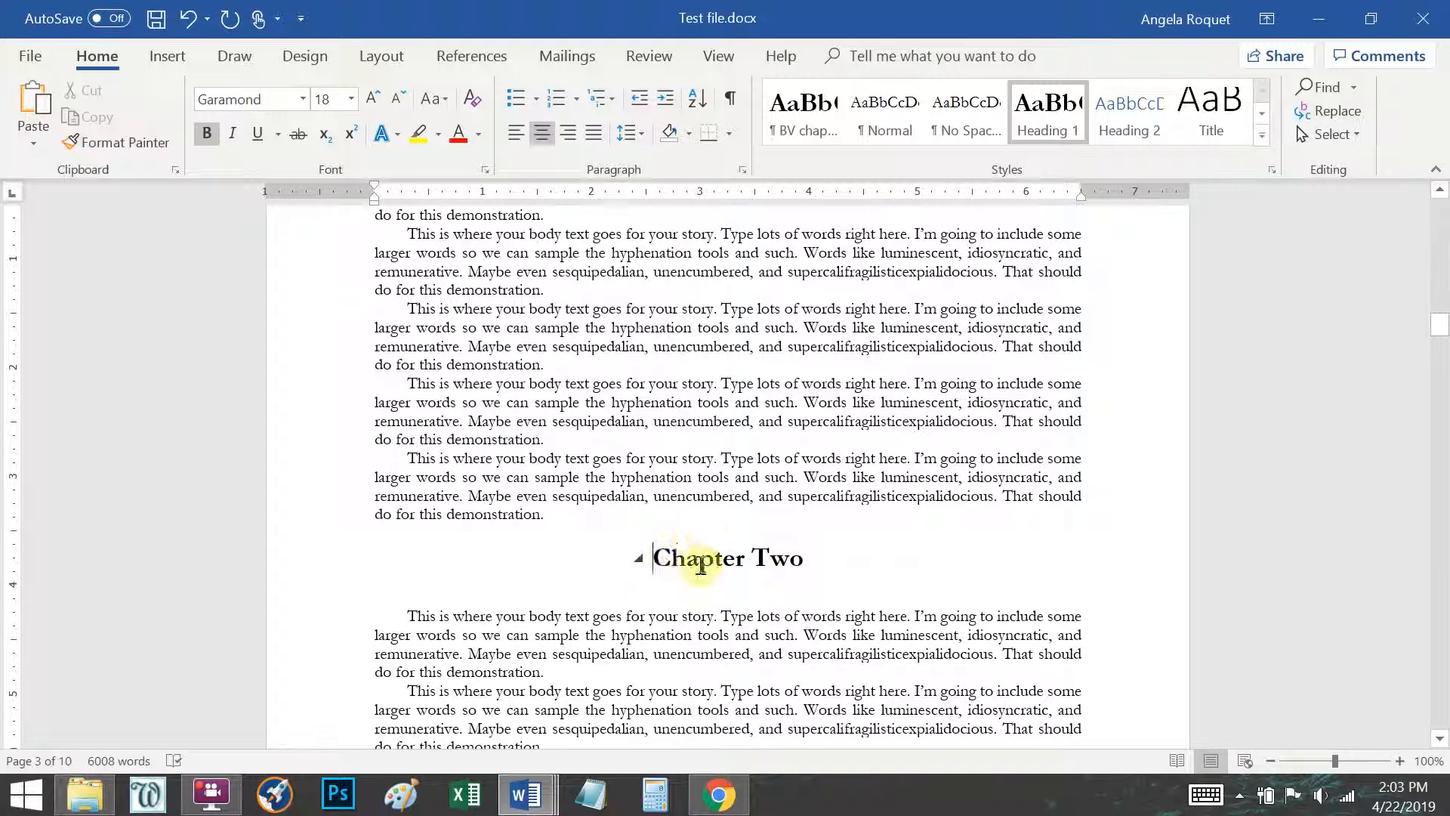
click(382, 57)
click(320, 88)
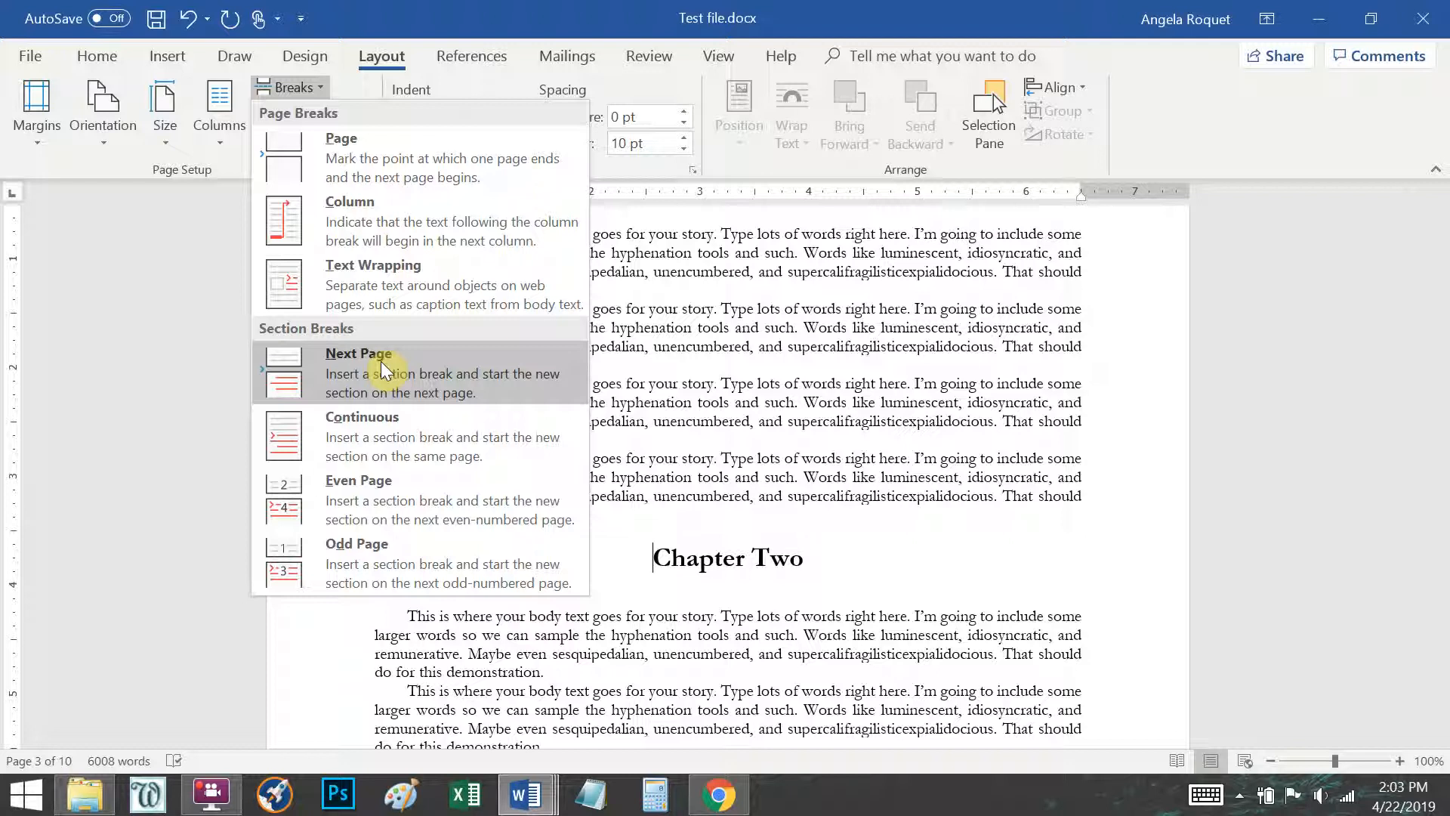
click(385, 382)
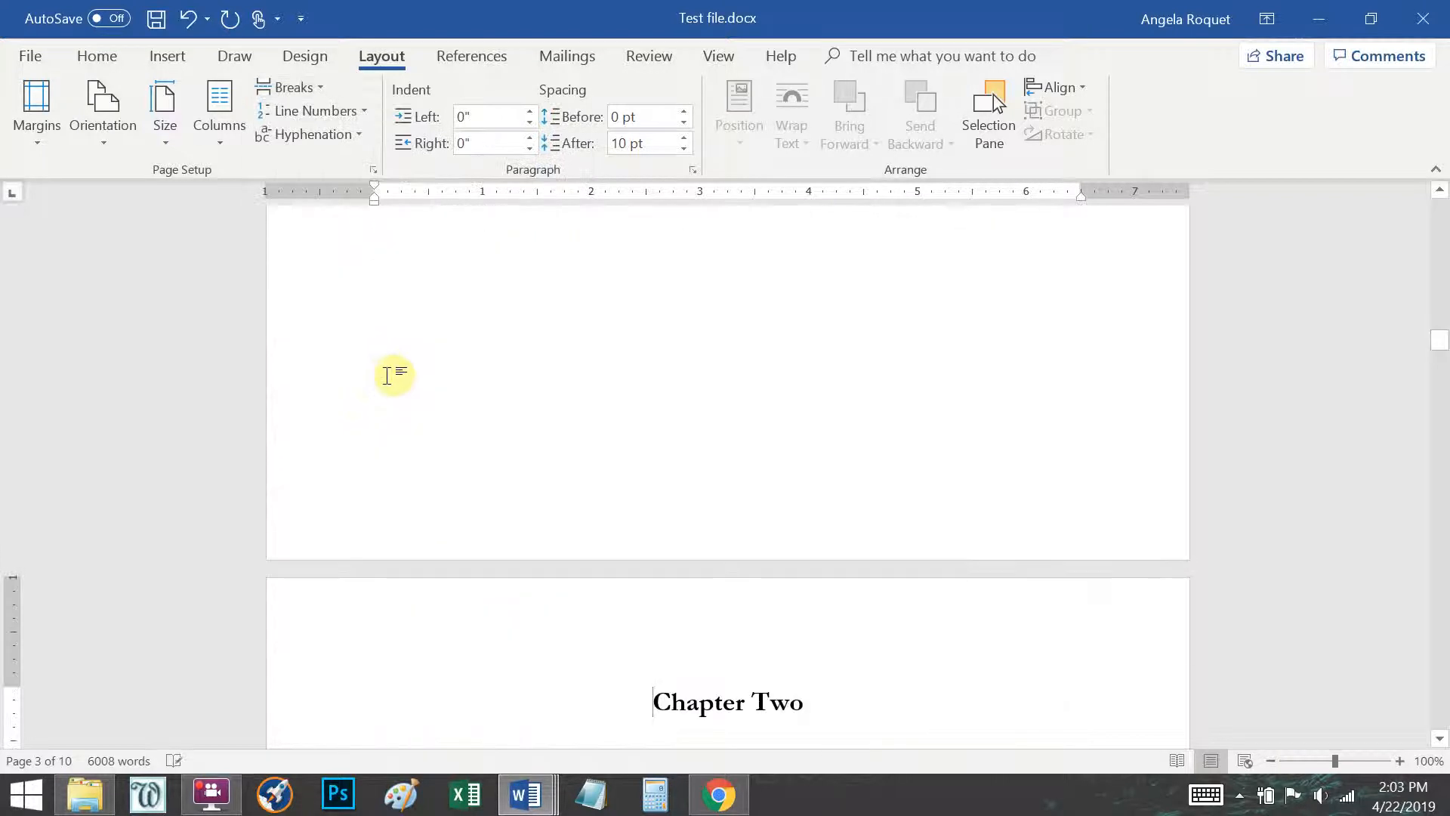
Switch the document view to Multiple Pages.
click(646, 56)
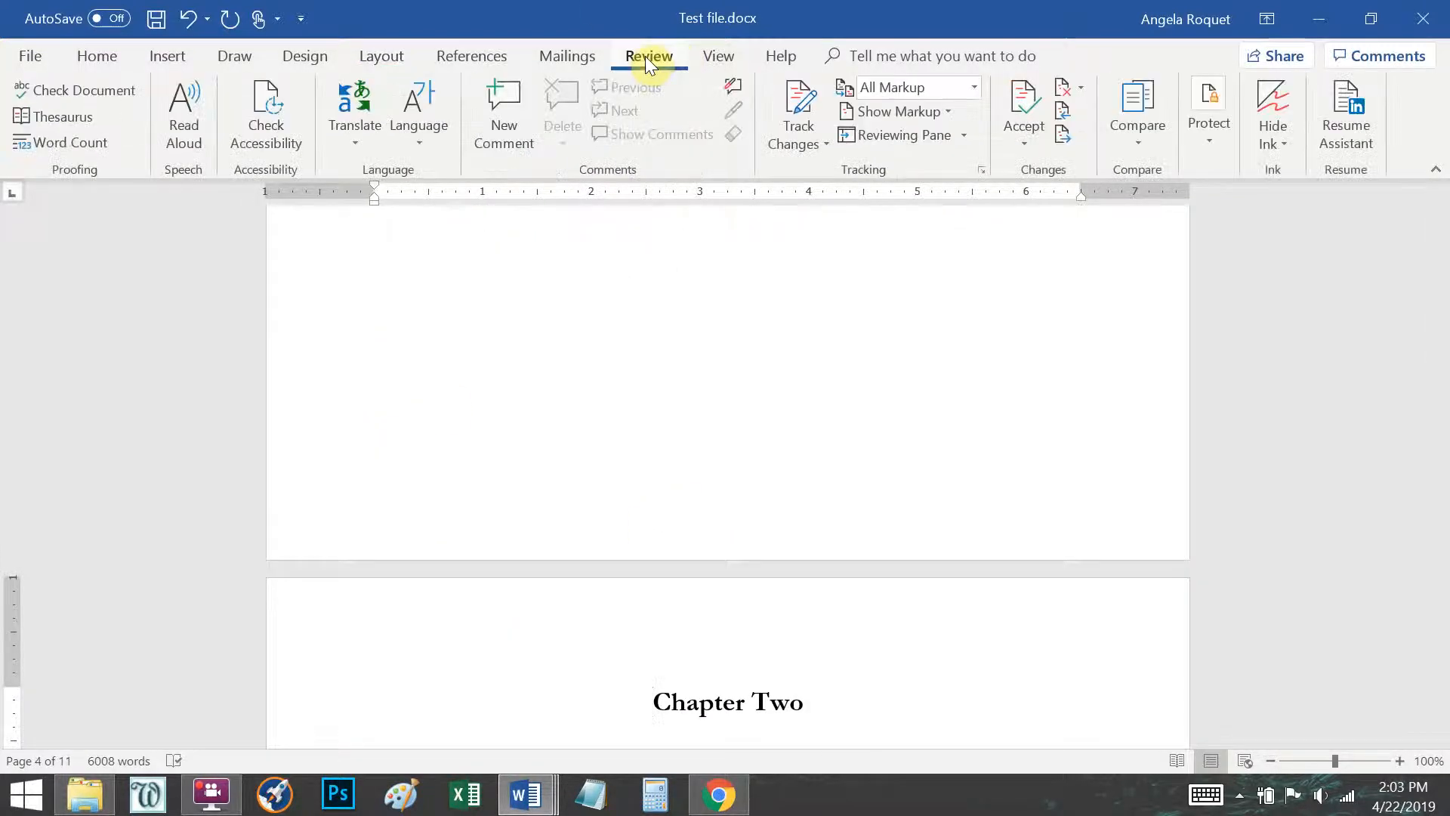
click(712, 54)
click(735, 111)
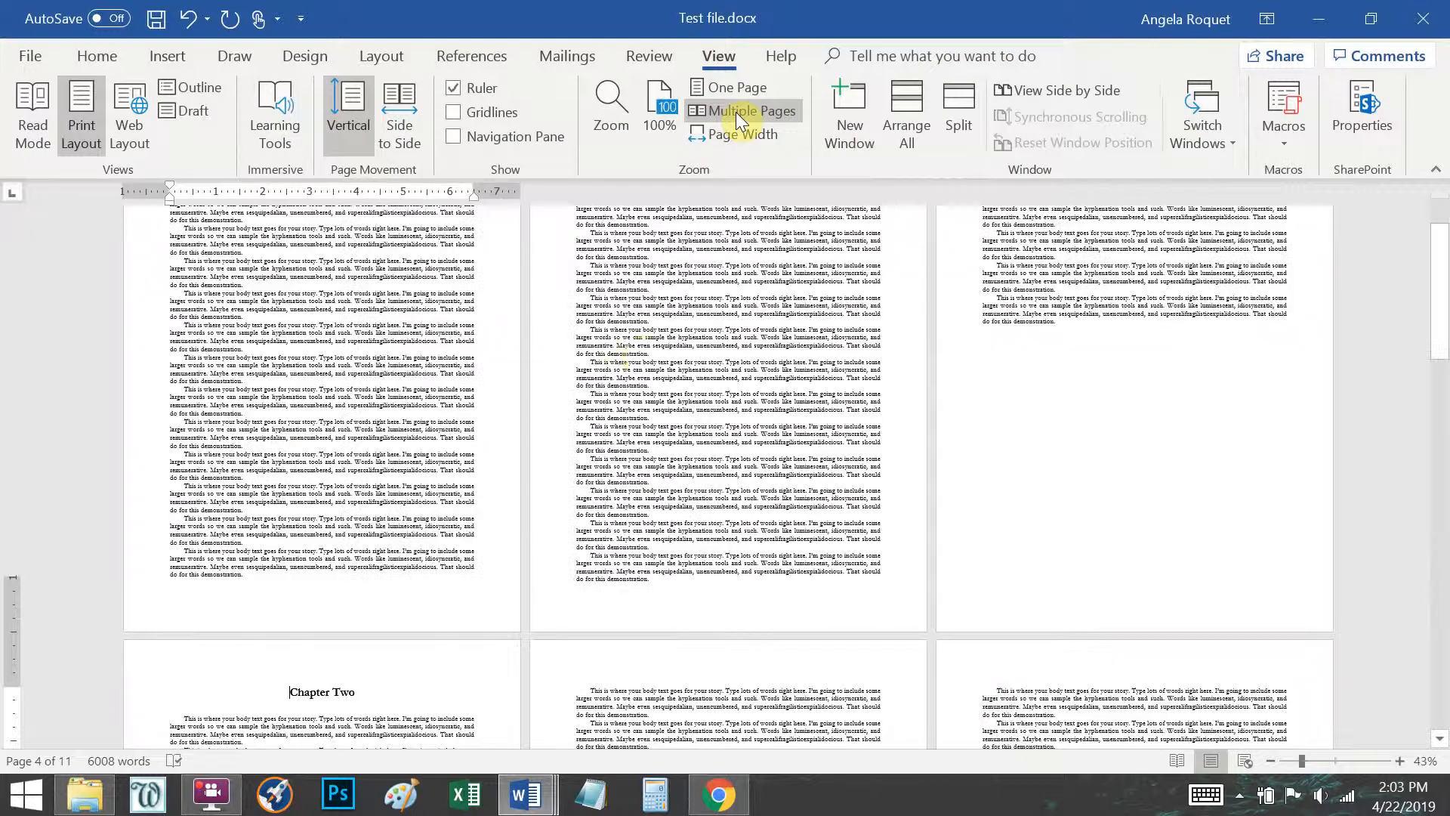
Insert a Next Page section break directly before the Chapter Three heading.
scroll(465, 368, down, 3)
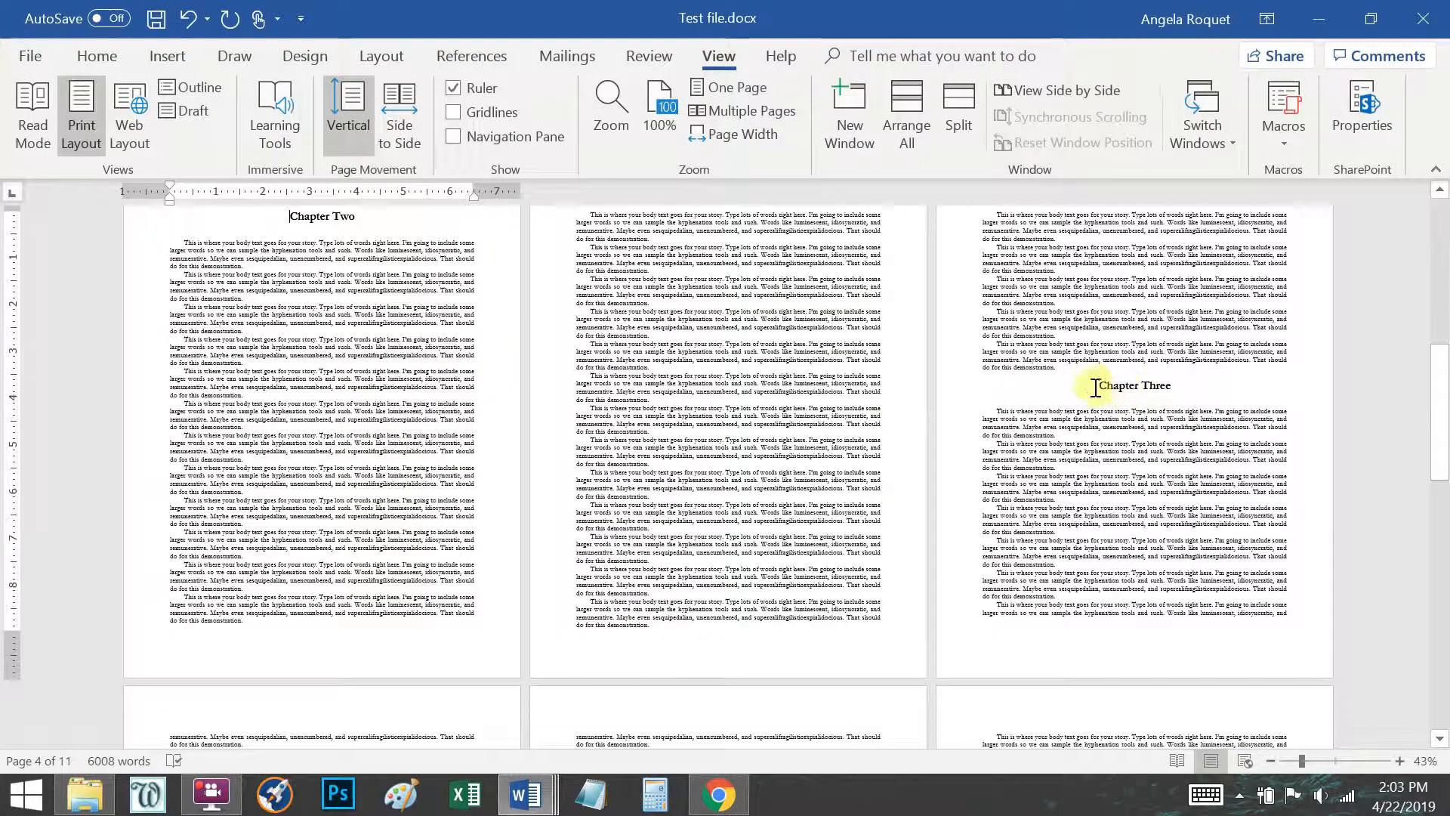
click(1095, 386)
click(395, 59)
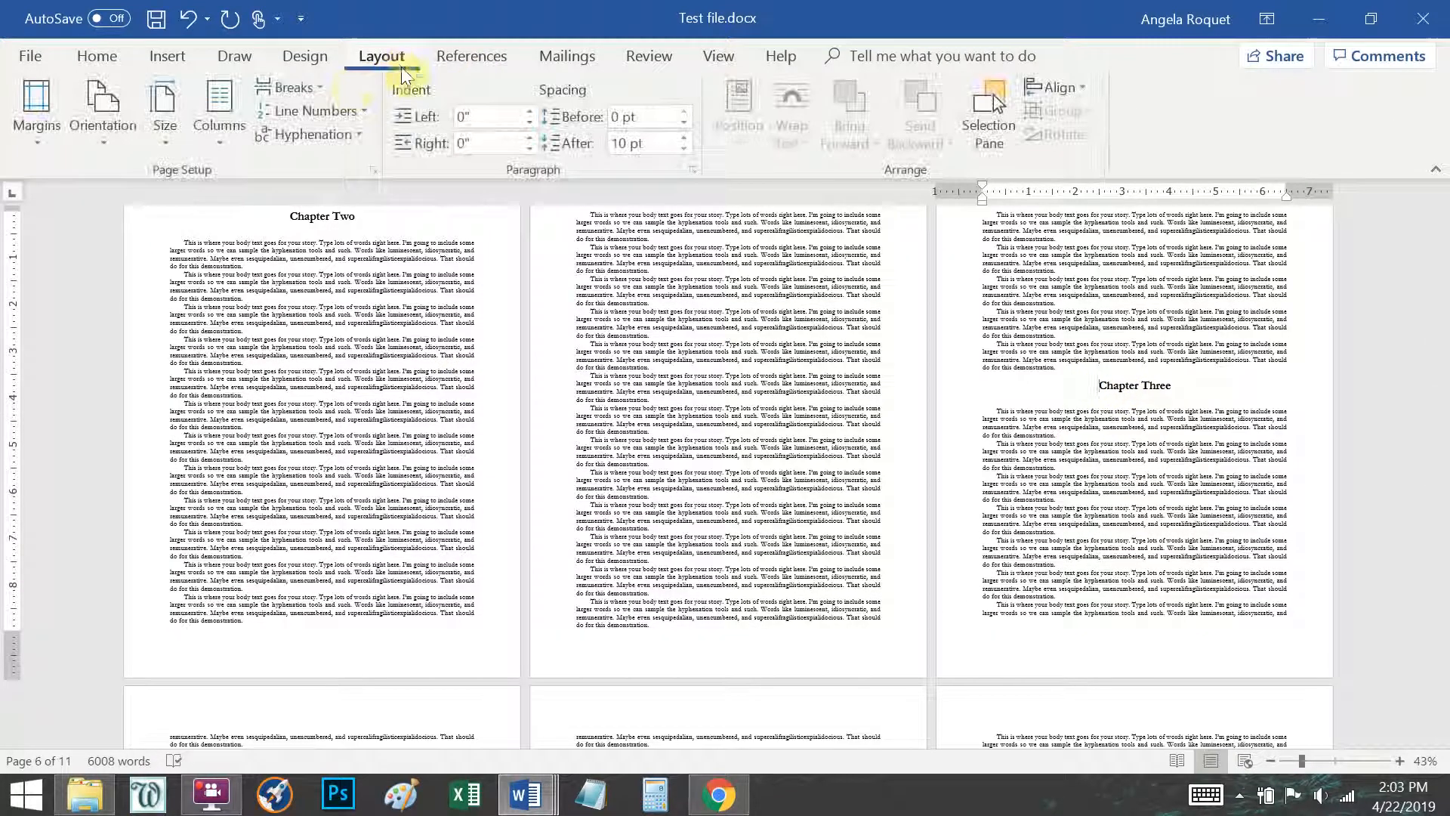
click(315, 86)
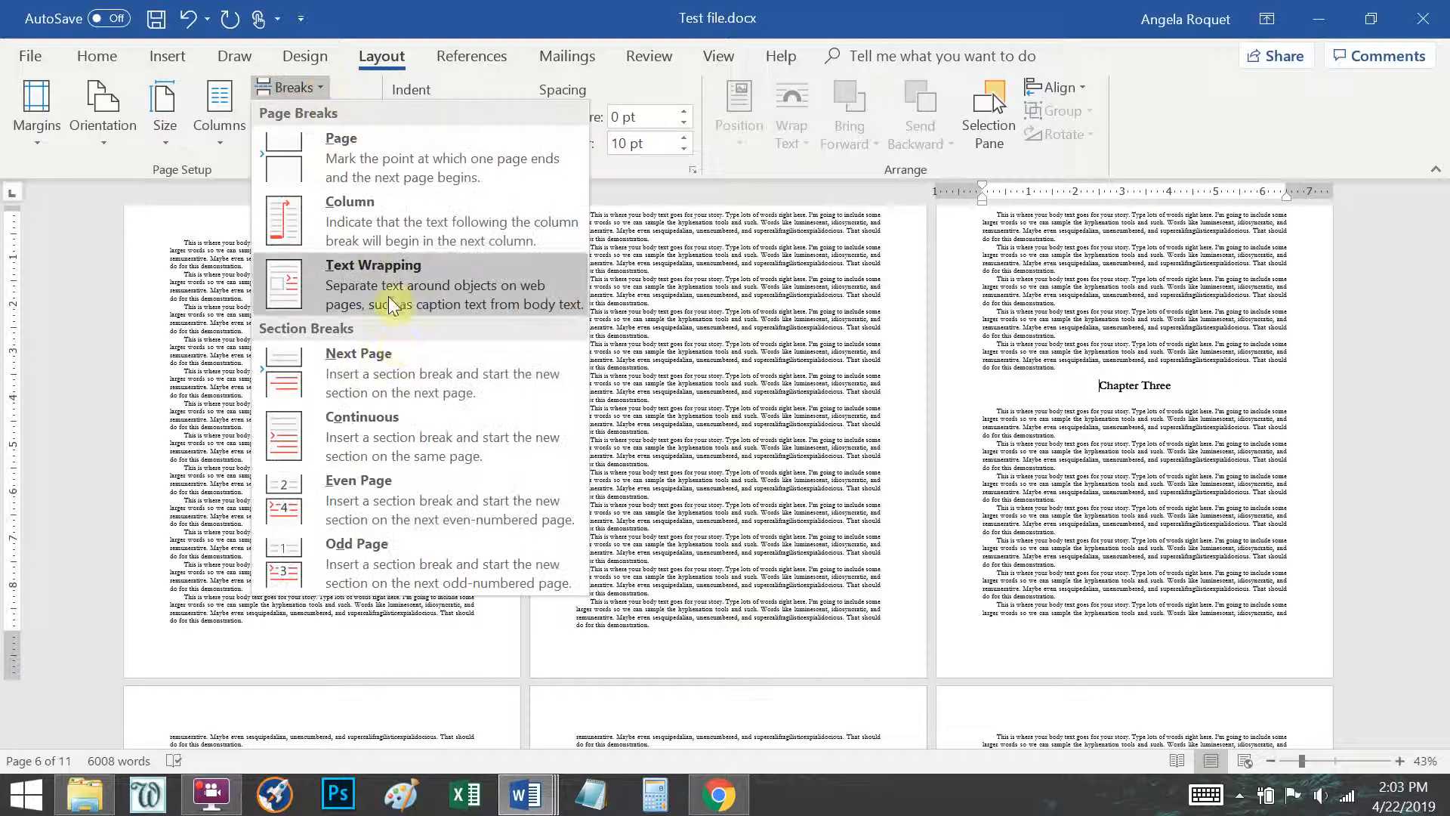
click(400, 367)
Insert a Next Page section break directly before the Chapter Four heading and check the page layout of all chapters.
scroll(363, 395, down, 5)
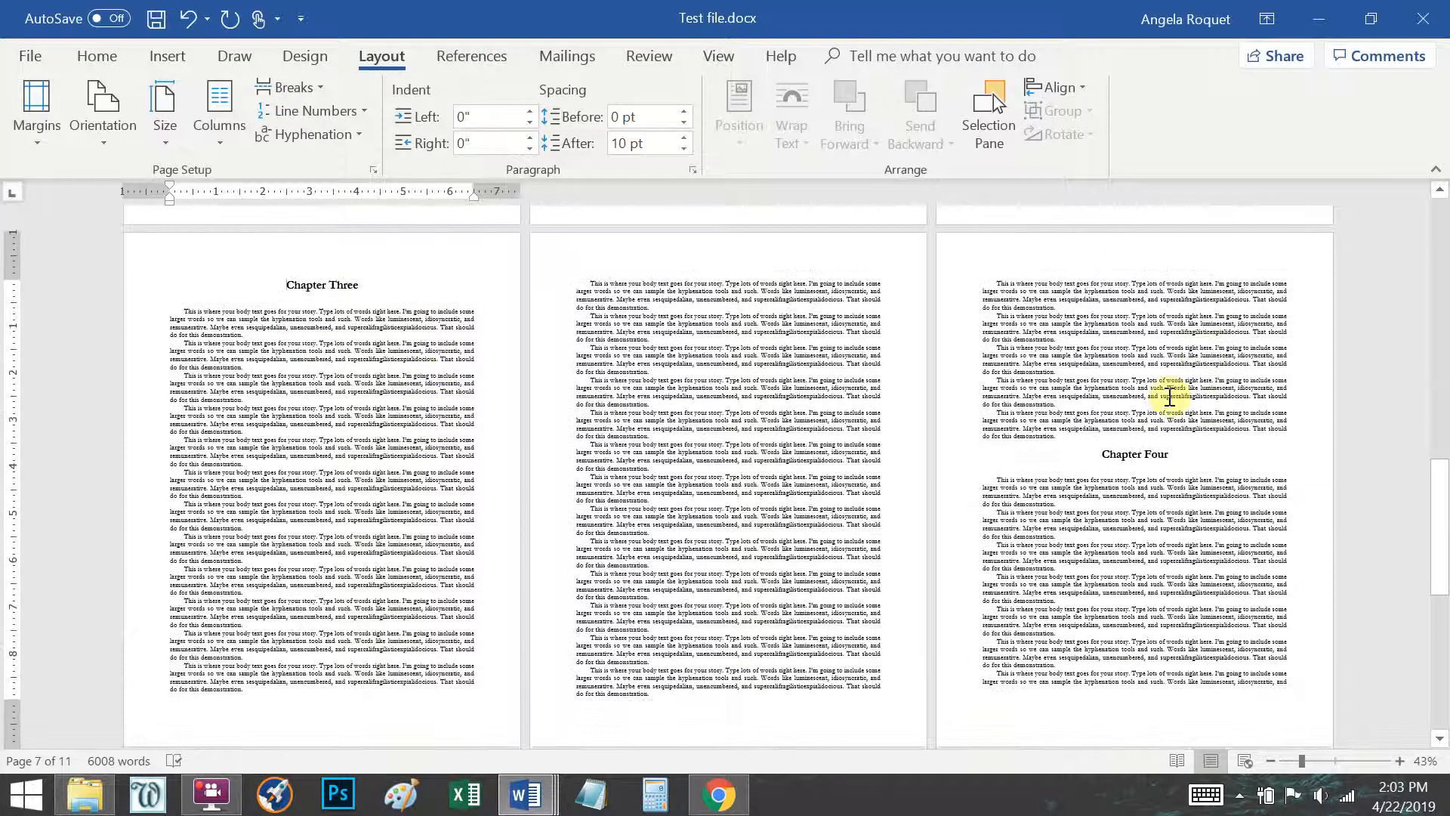
click(1060, 462)
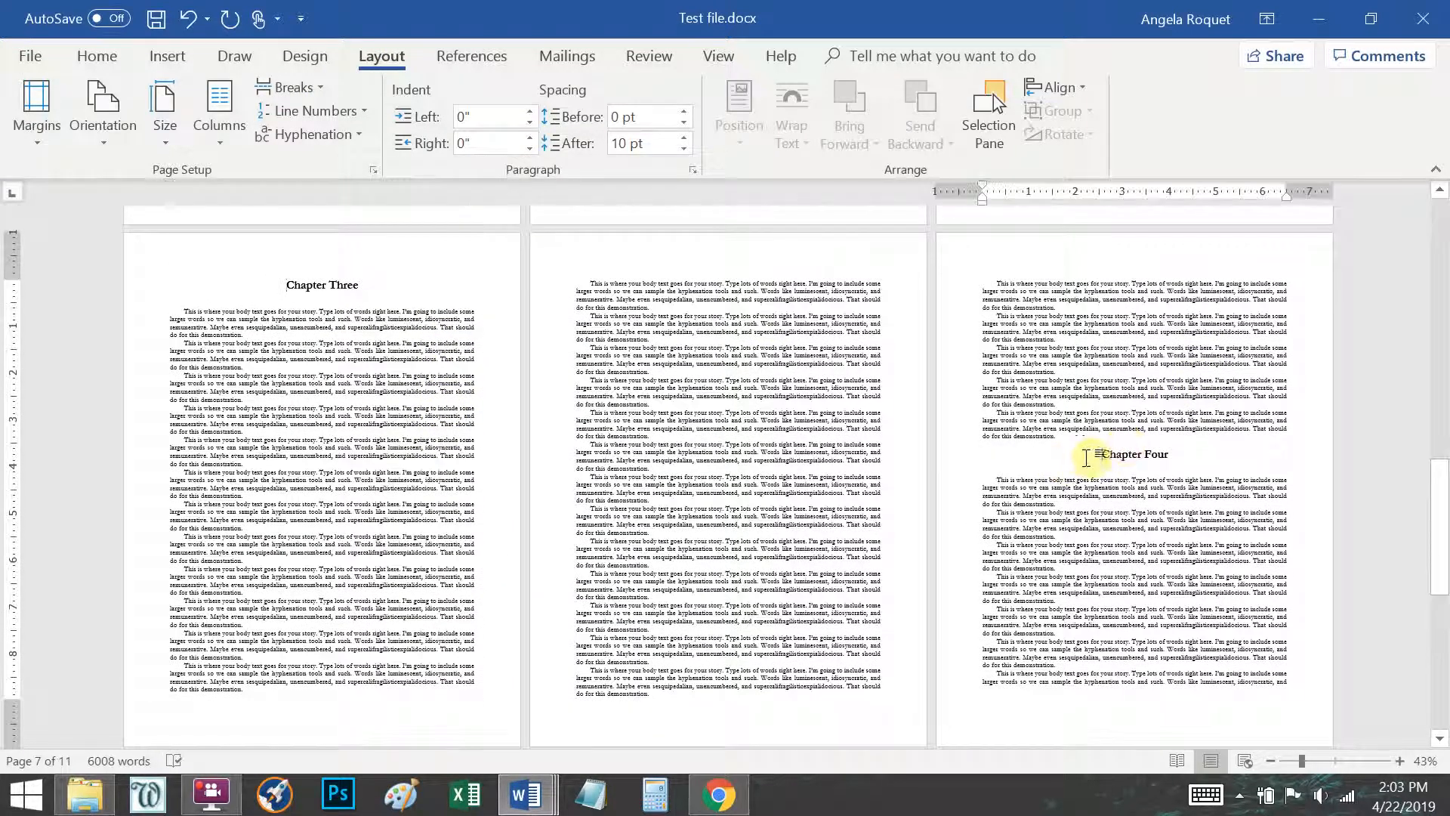
click(294, 87)
click(373, 368)
scroll(436, 285, down, 4)
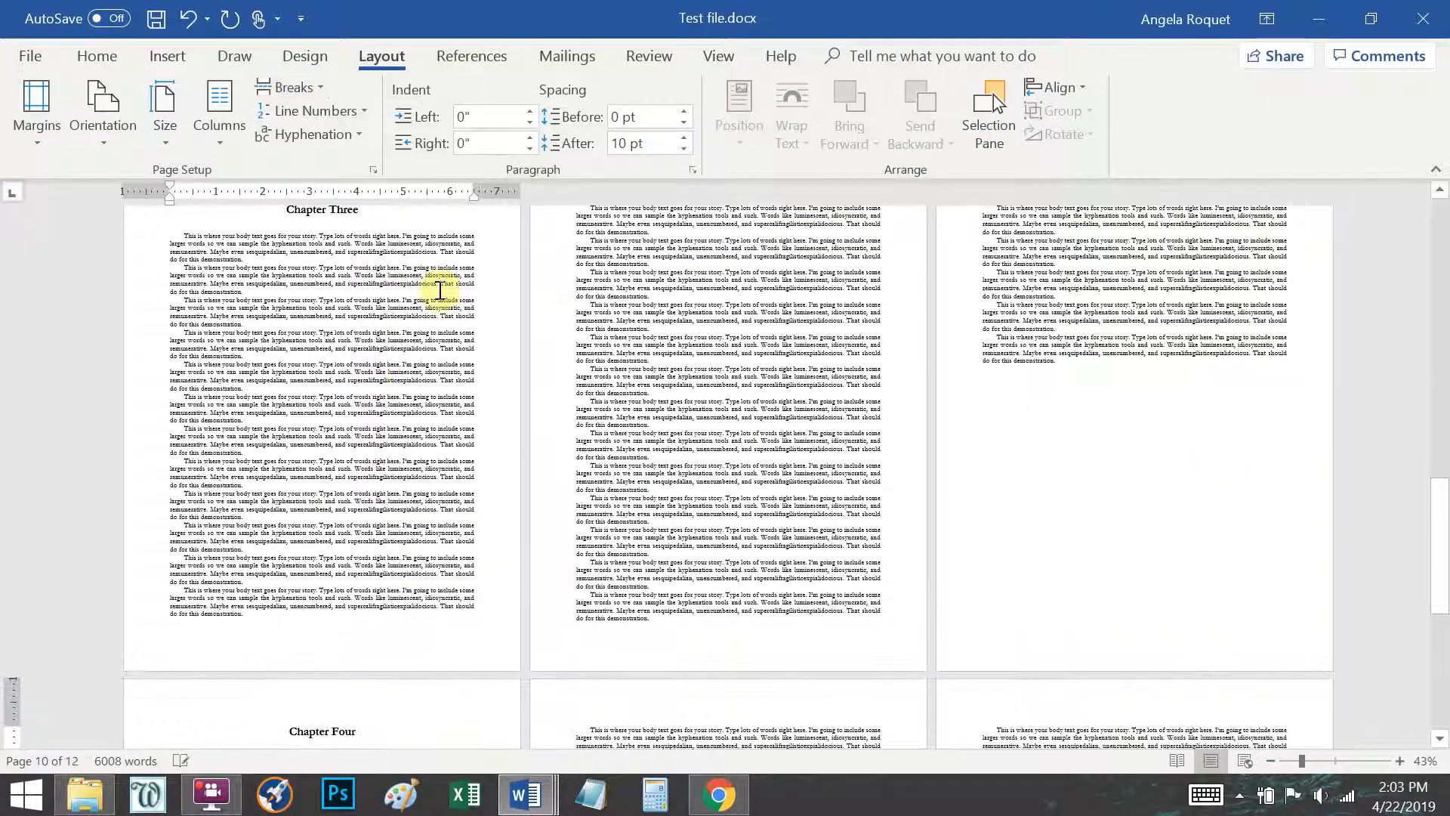
scroll(627, 484, down, 2)
scroll(604, 502, up, 6)
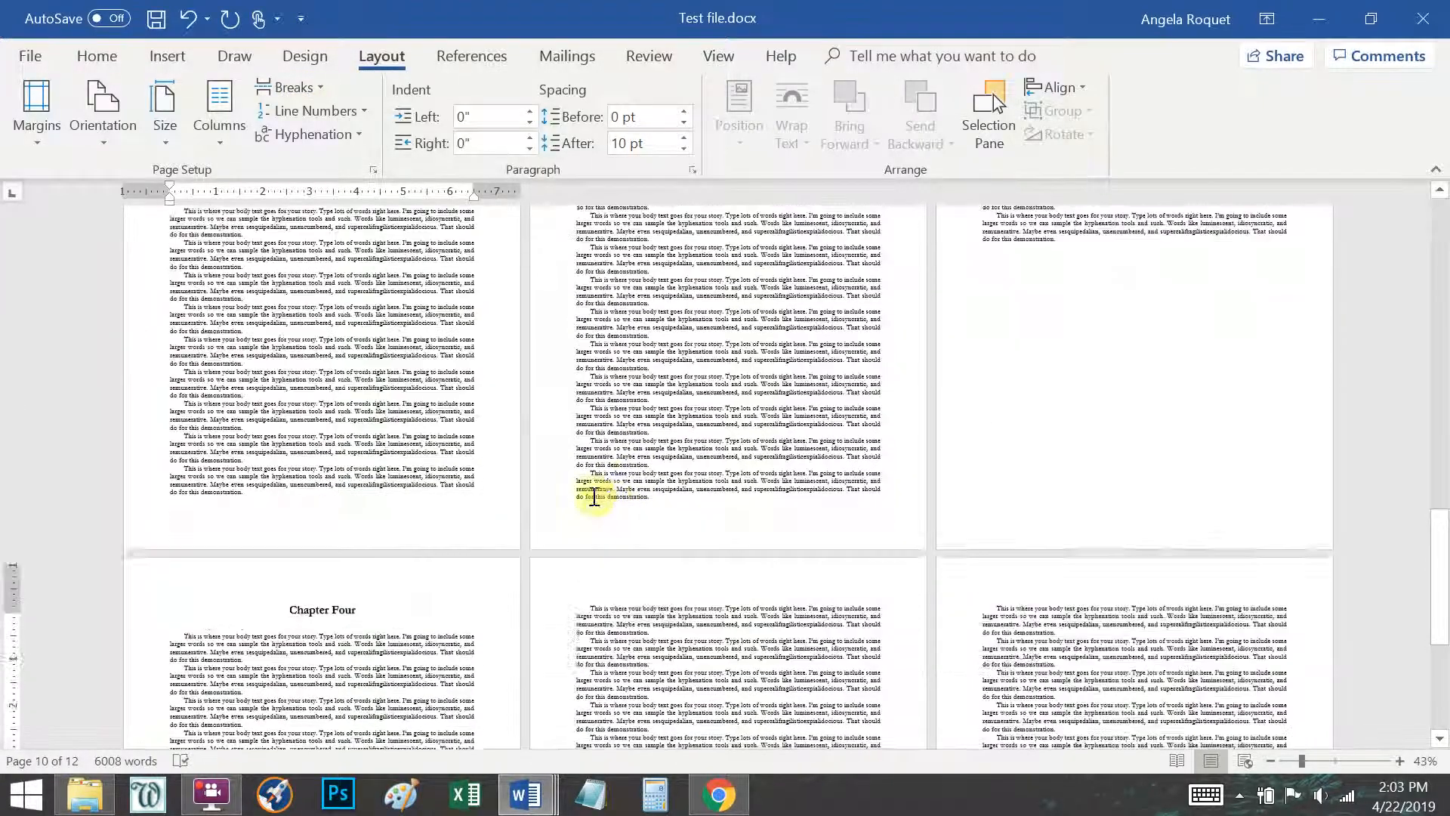
scroll(532, 423, up, 10)
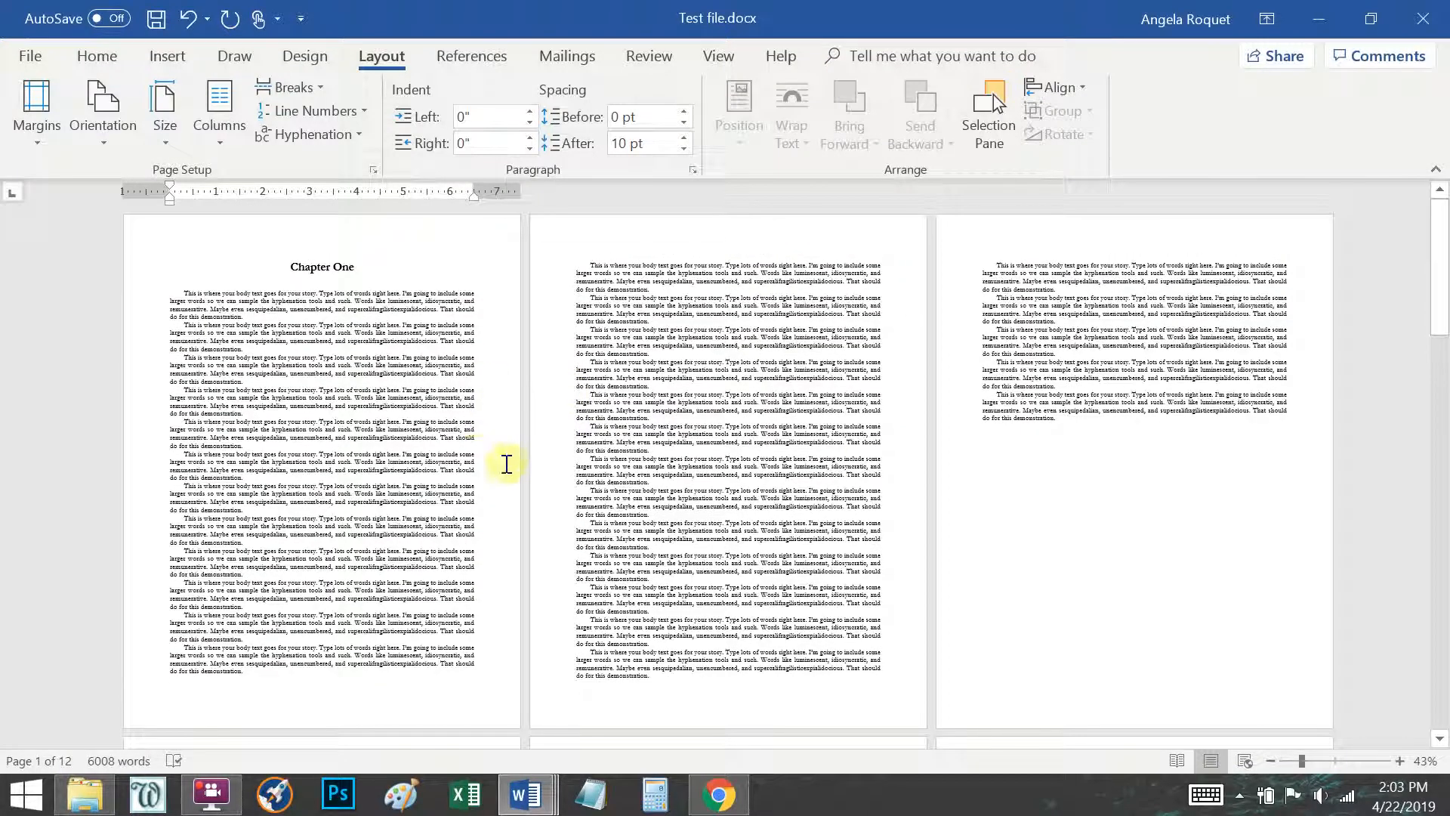
Turn on automatic hyphenation for the document, excluding words in CAPS and limiting consecutive hyphens to 1.
click(705, 382)
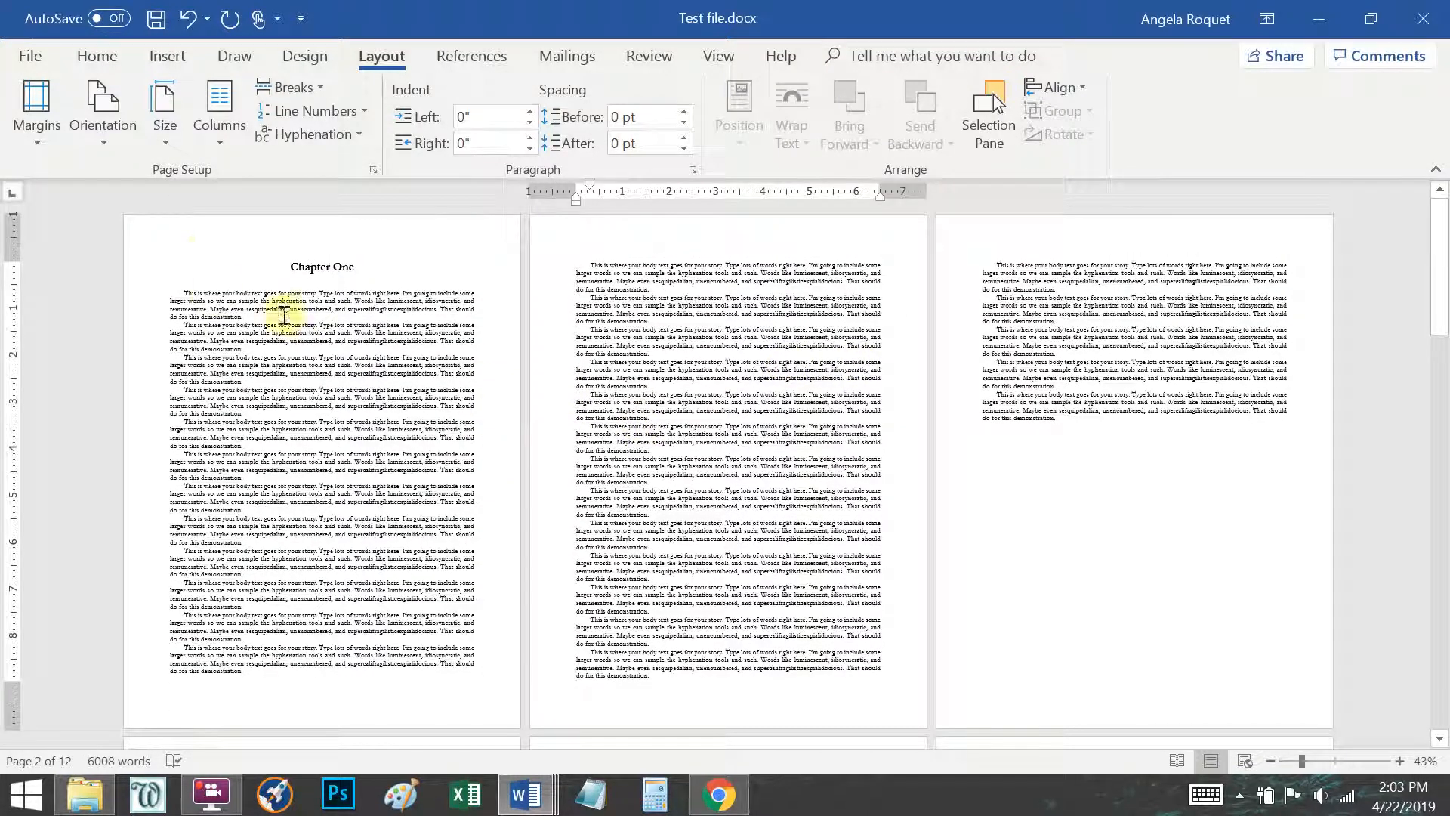
click(281, 359)
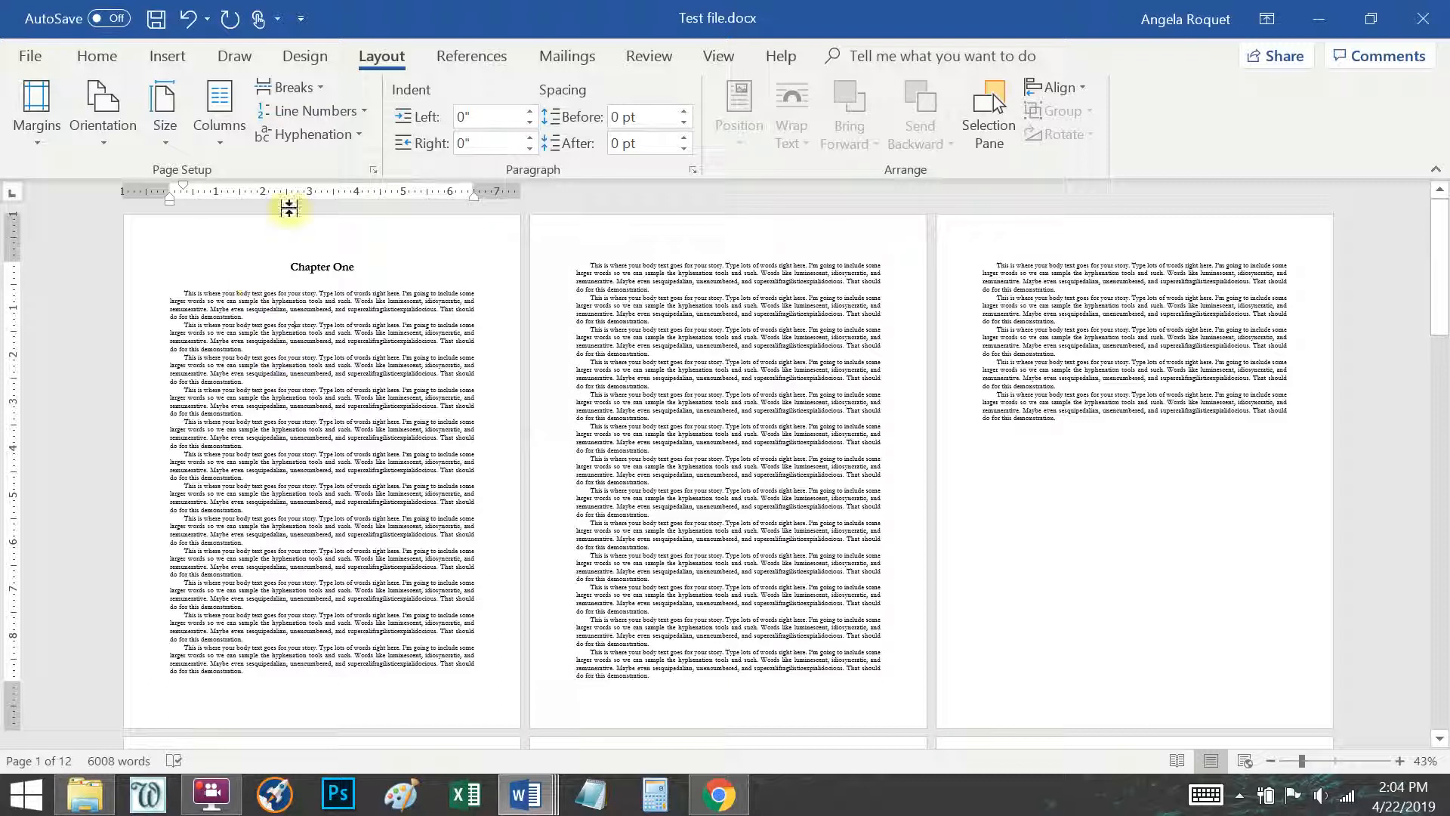
click(358, 142)
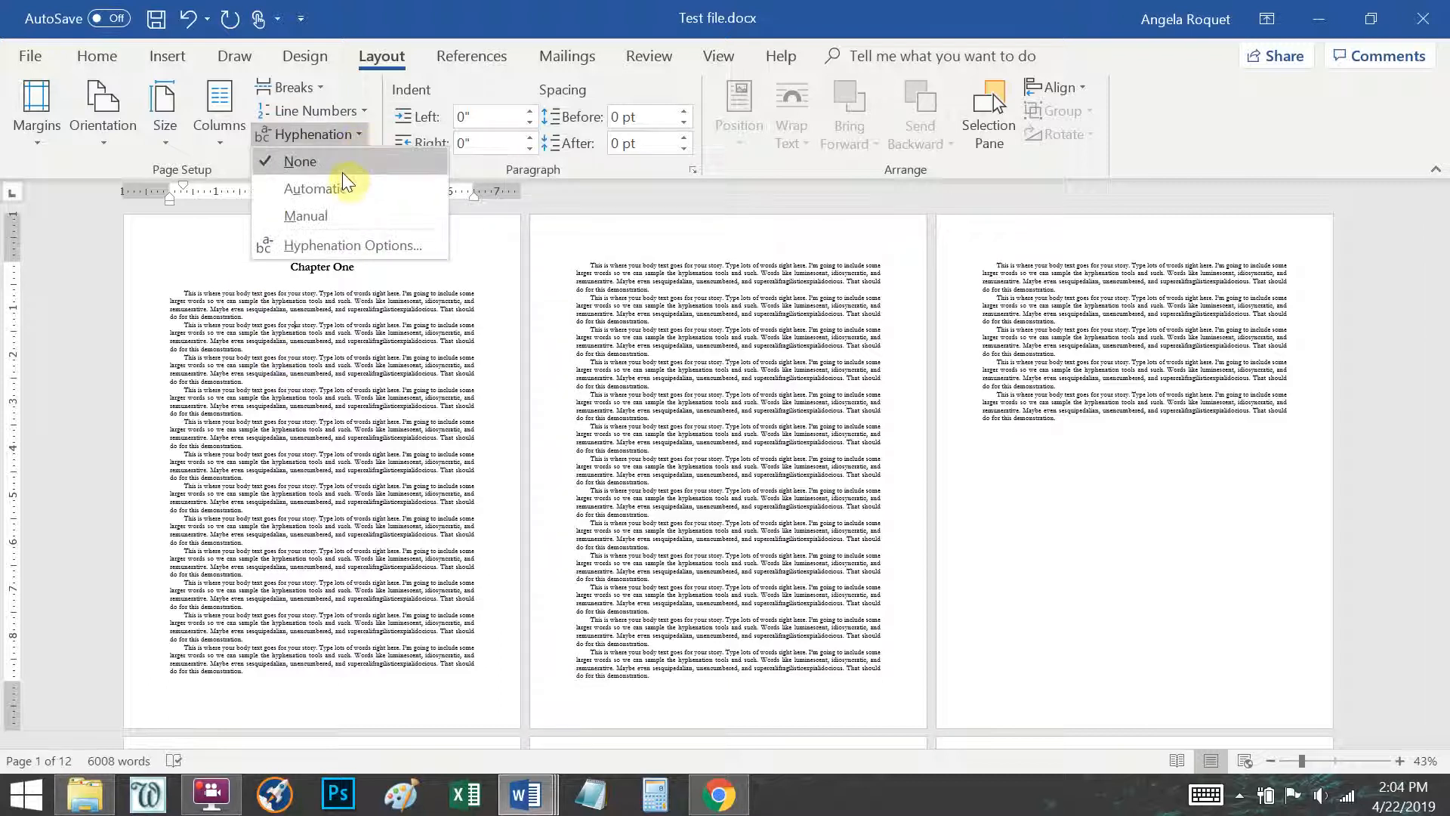
click(347, 246)
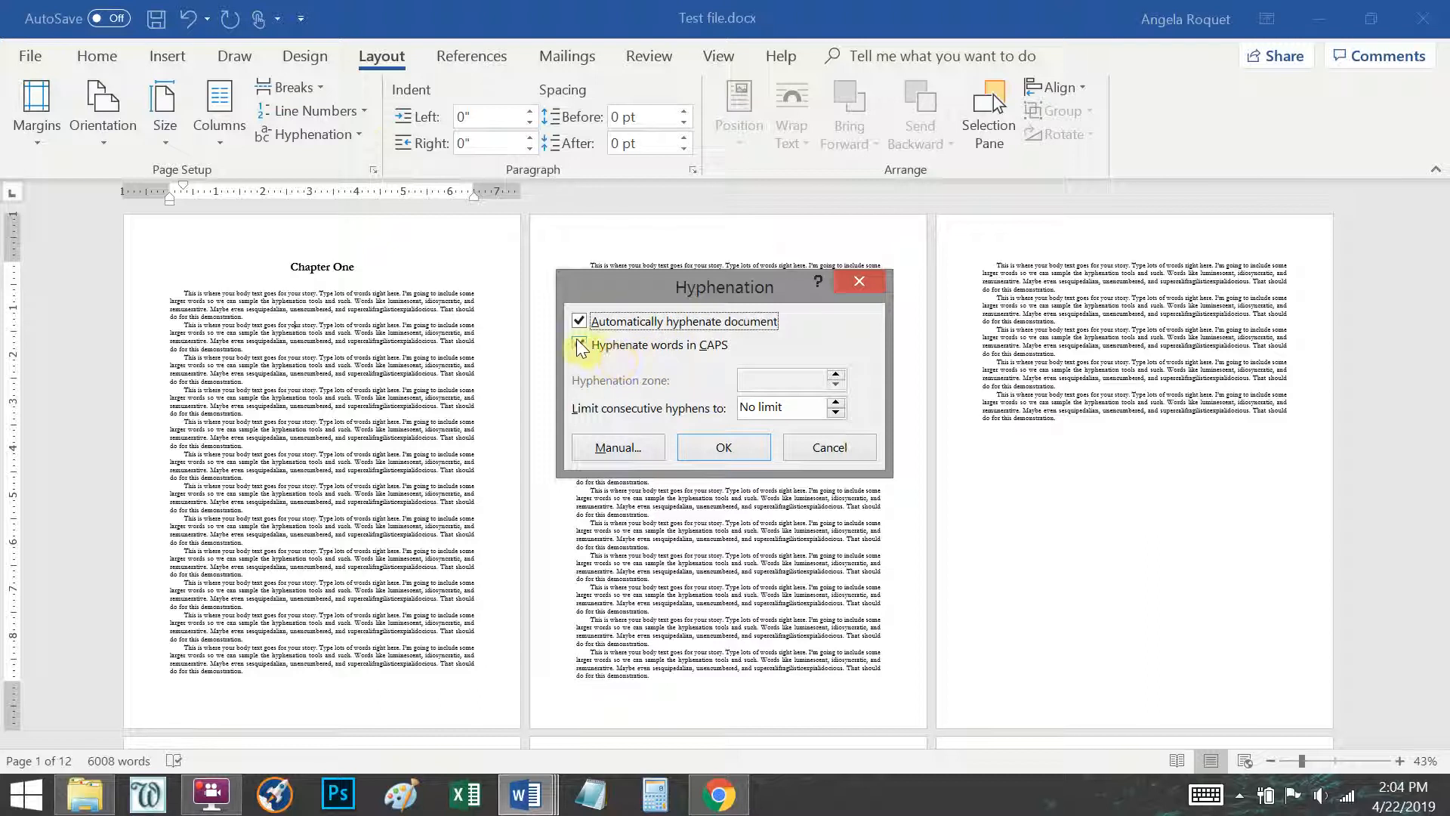
click(579, 346)
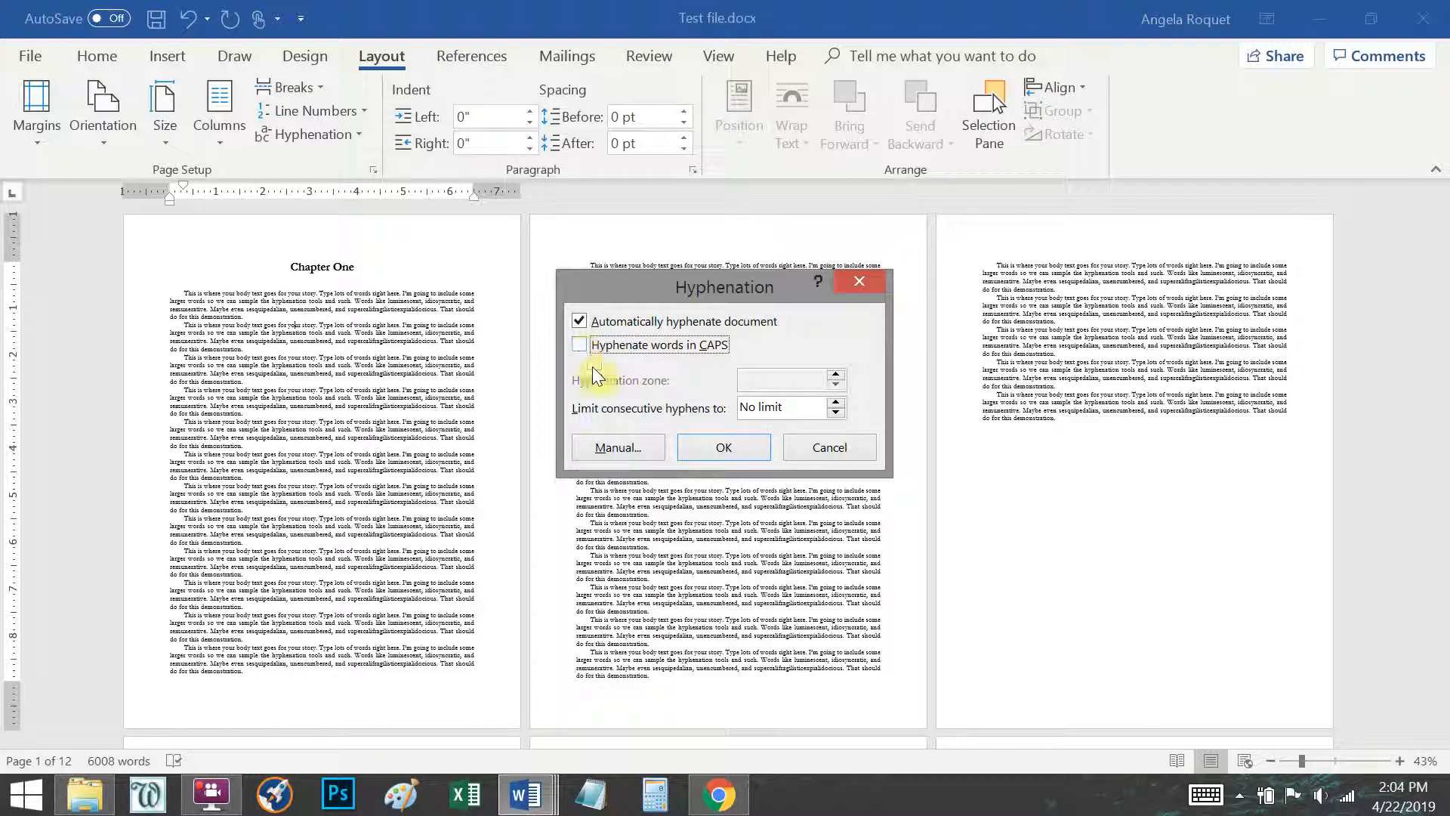
click(835, 403)
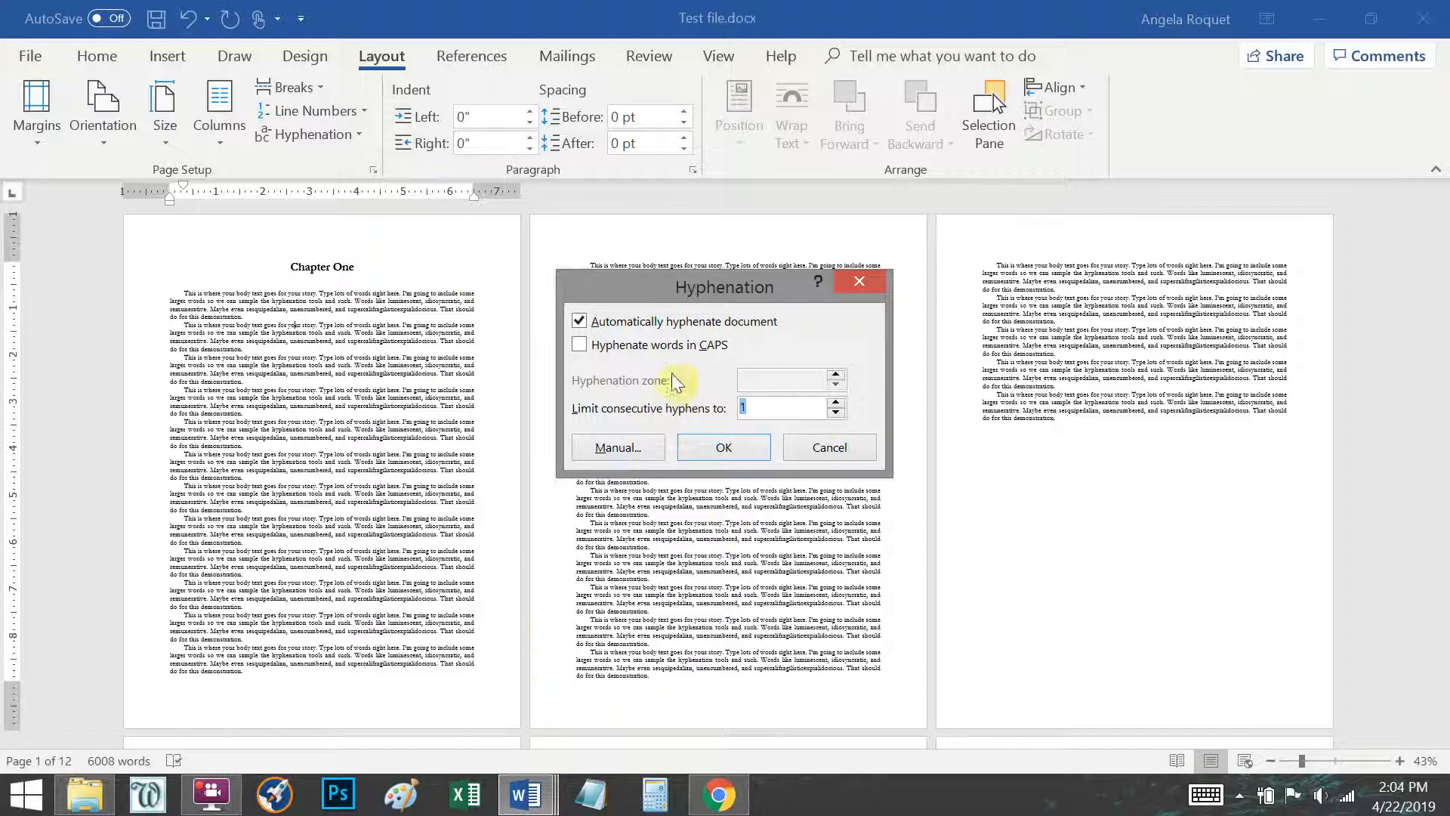
click(724, 447)
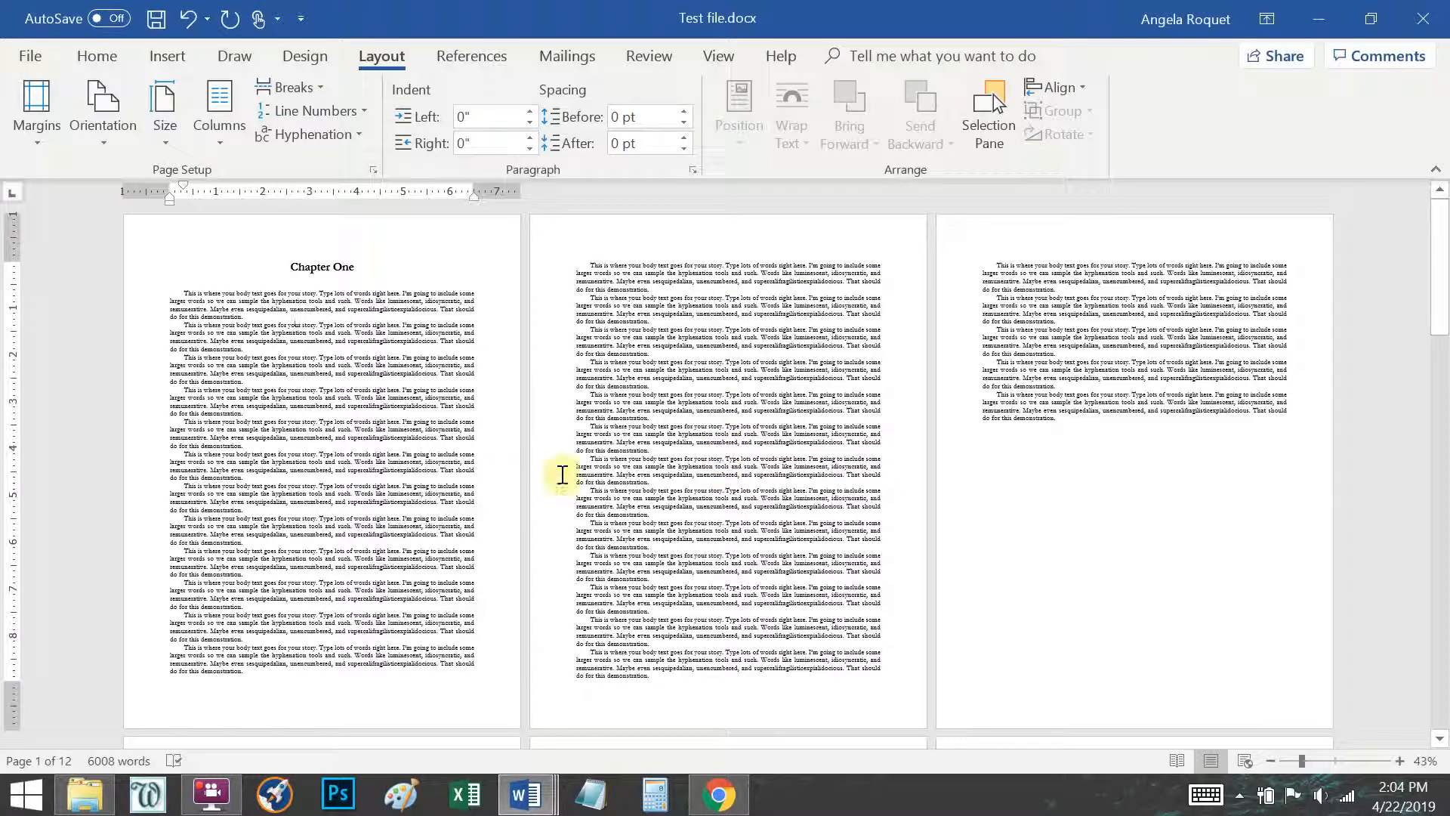
Modify the Normal style to use a 12 pt font size.
click(718, 56)
click(643, 113)
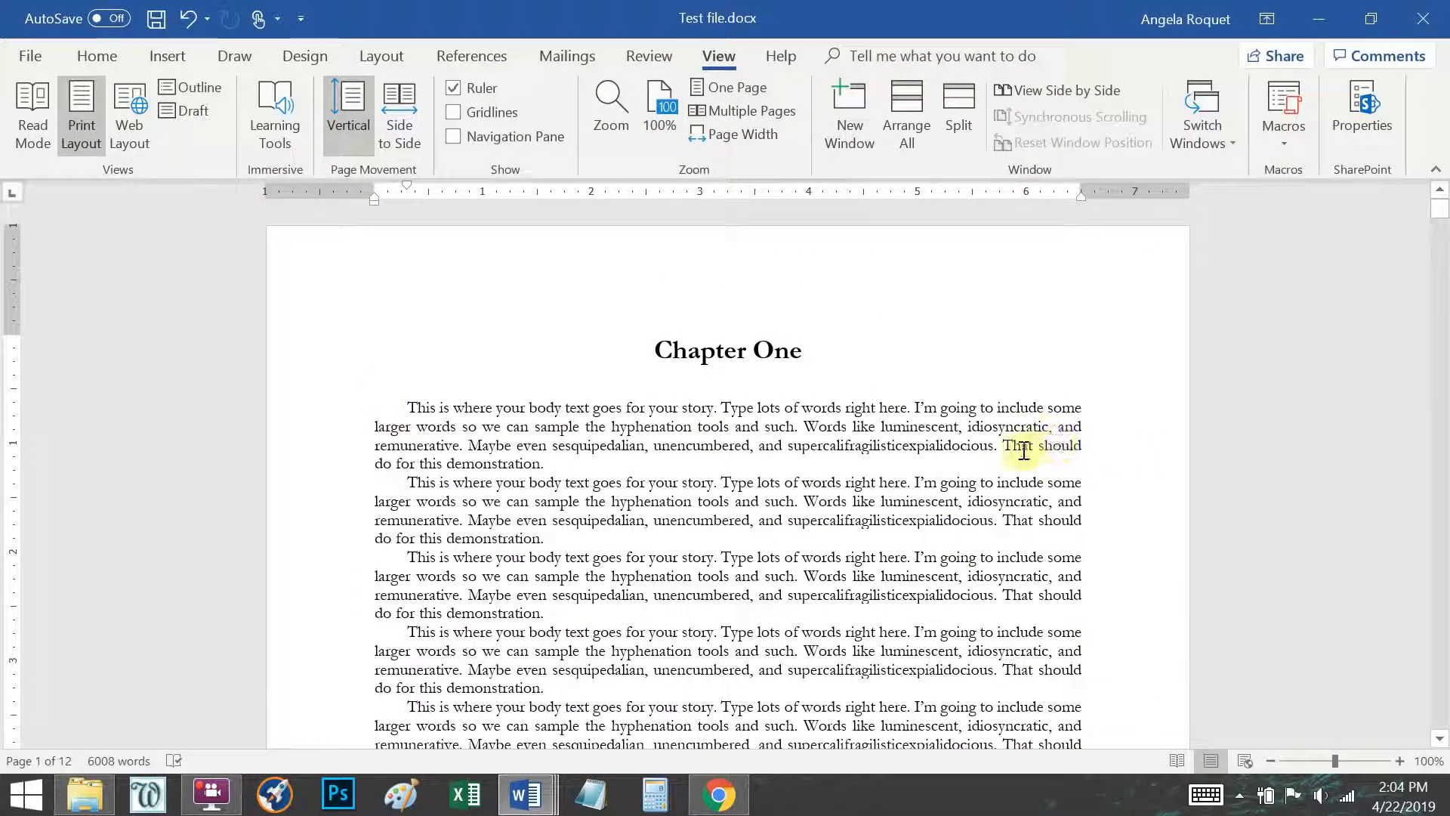
click(83, 56)
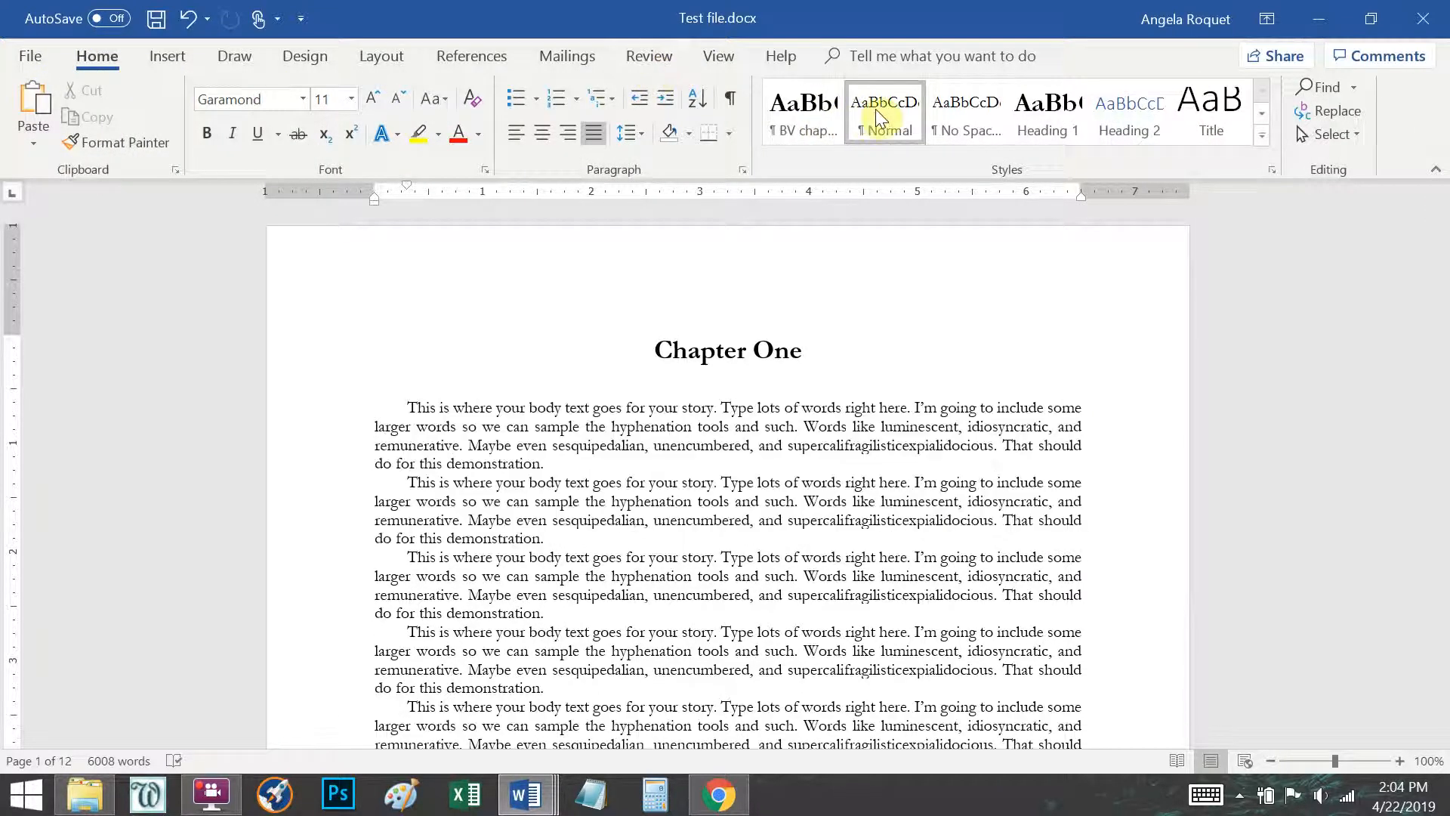
right_click(876, 107)
click(958, 153)
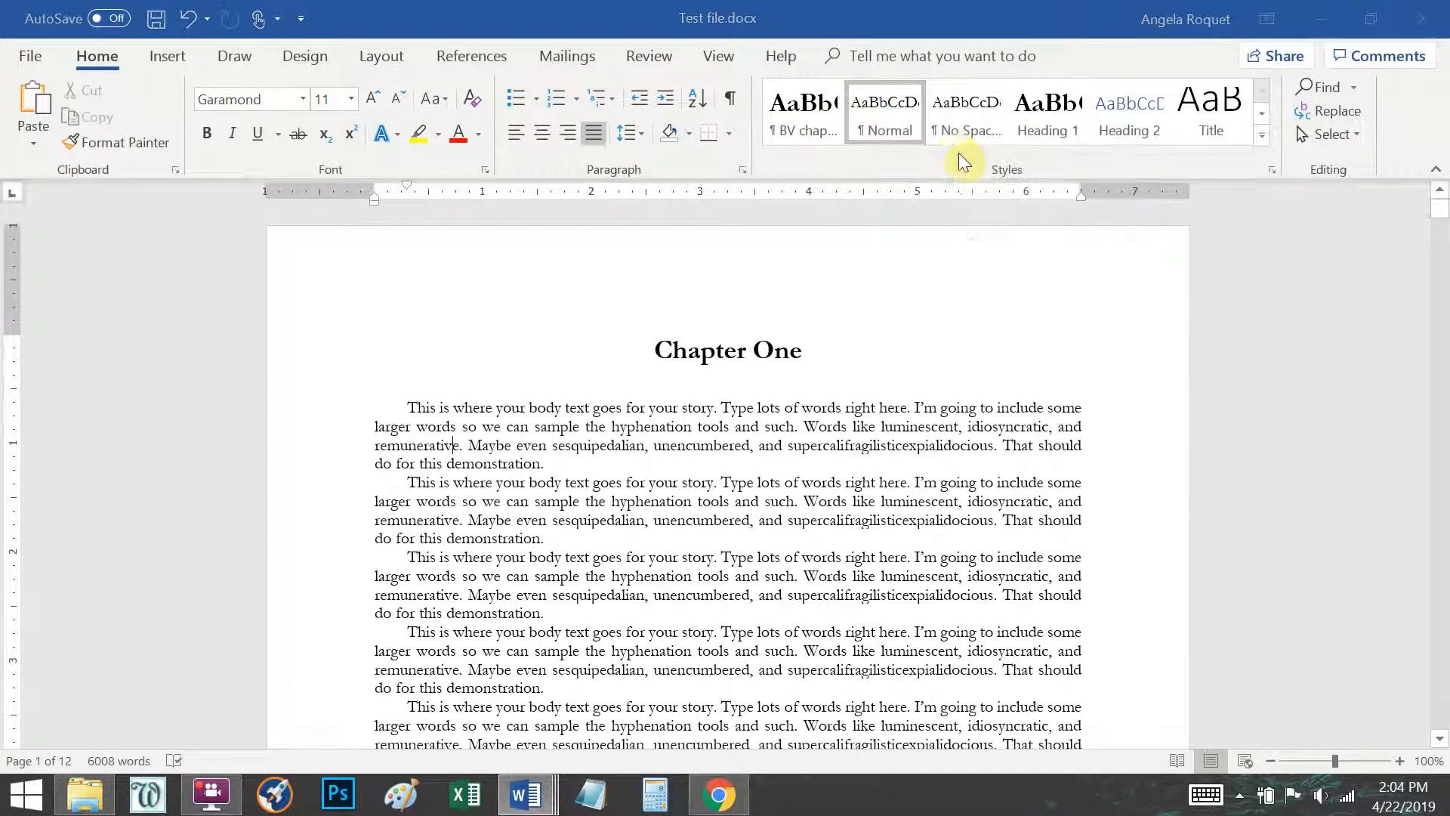
click(908, 323)
click(885, 397)
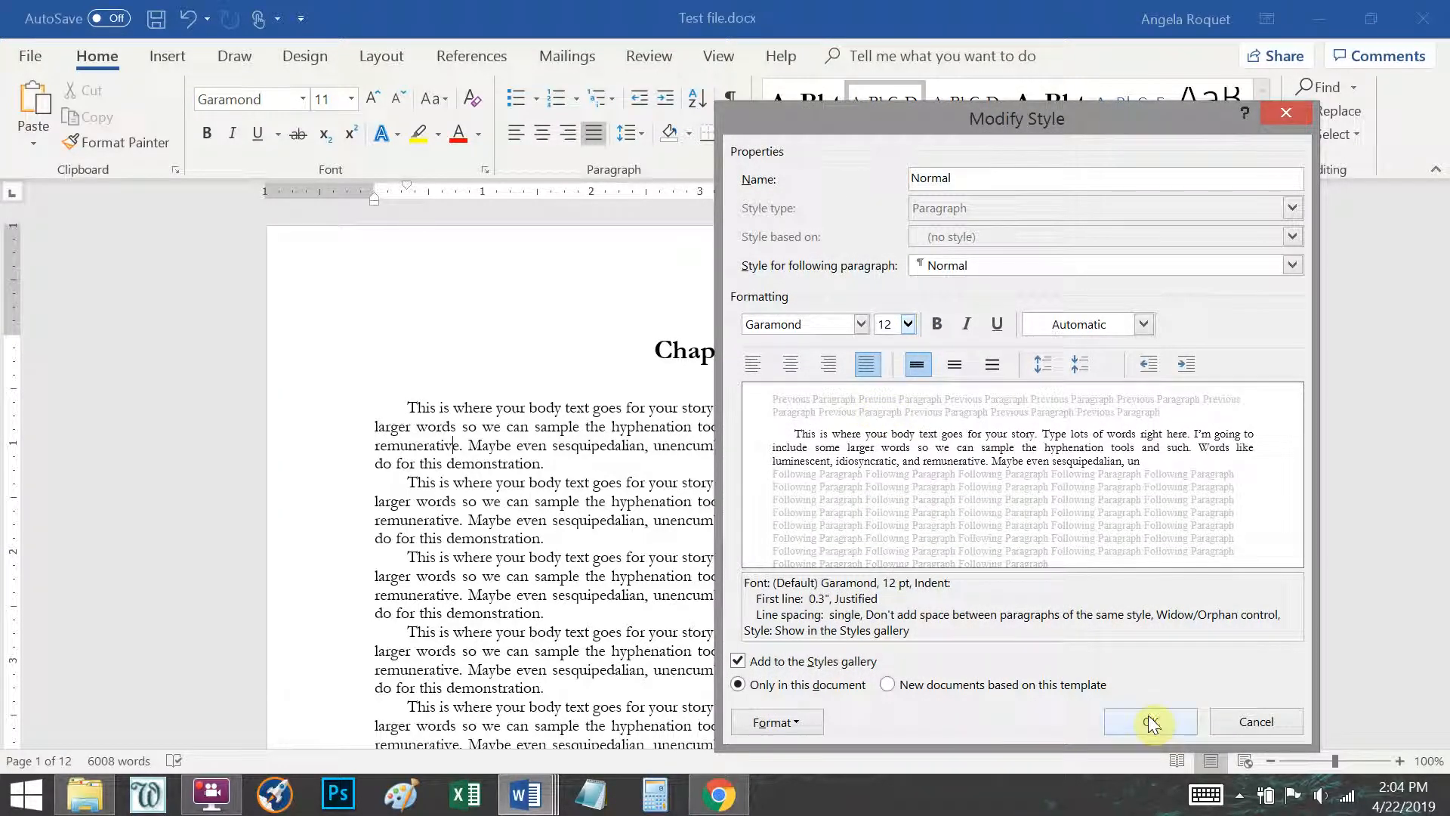
click(1149, 719)
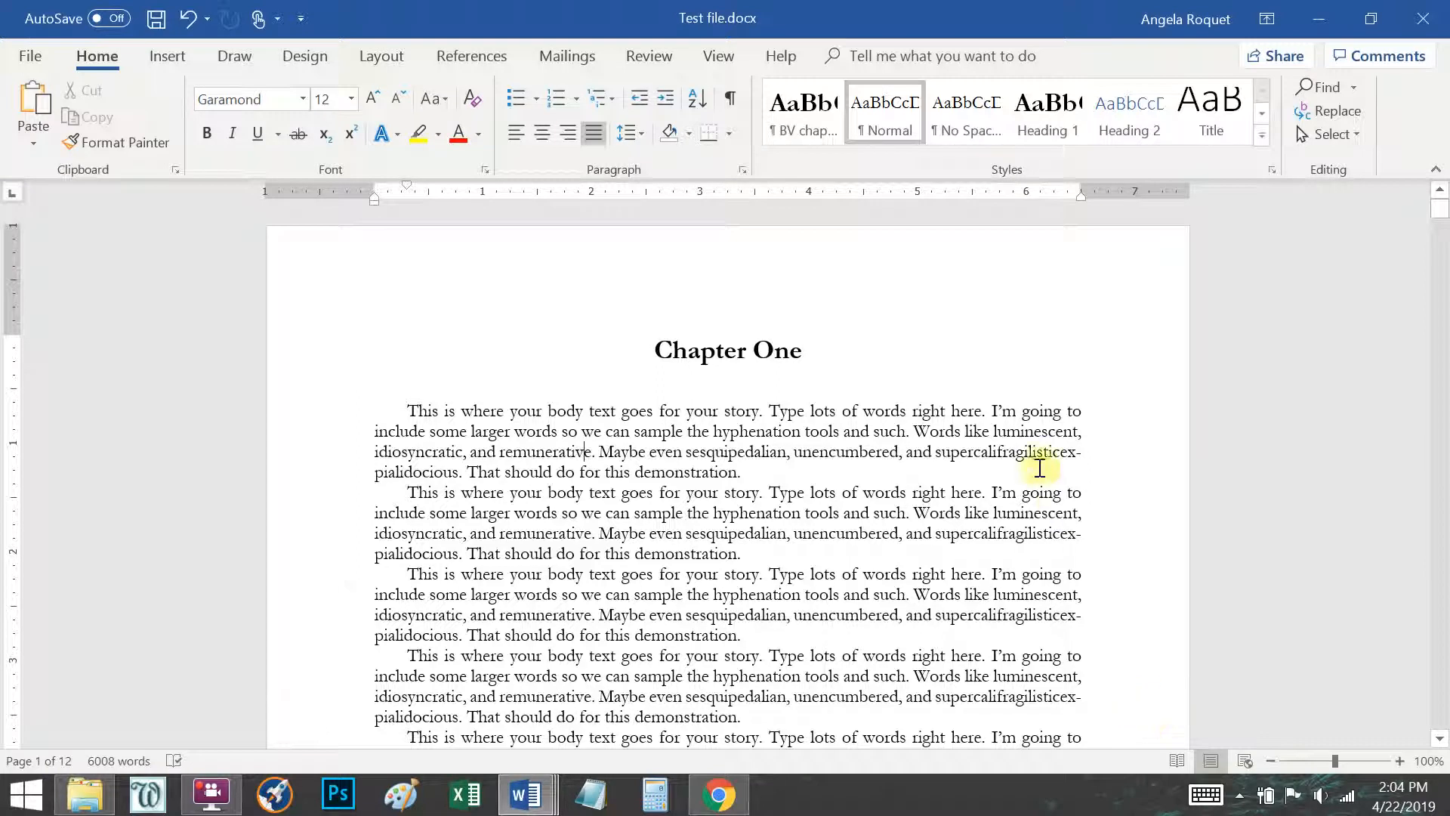
Insert a Next Page section break directly before the Chapter One heading to create a blank front page.
scroll(1049, 420, down, 1)
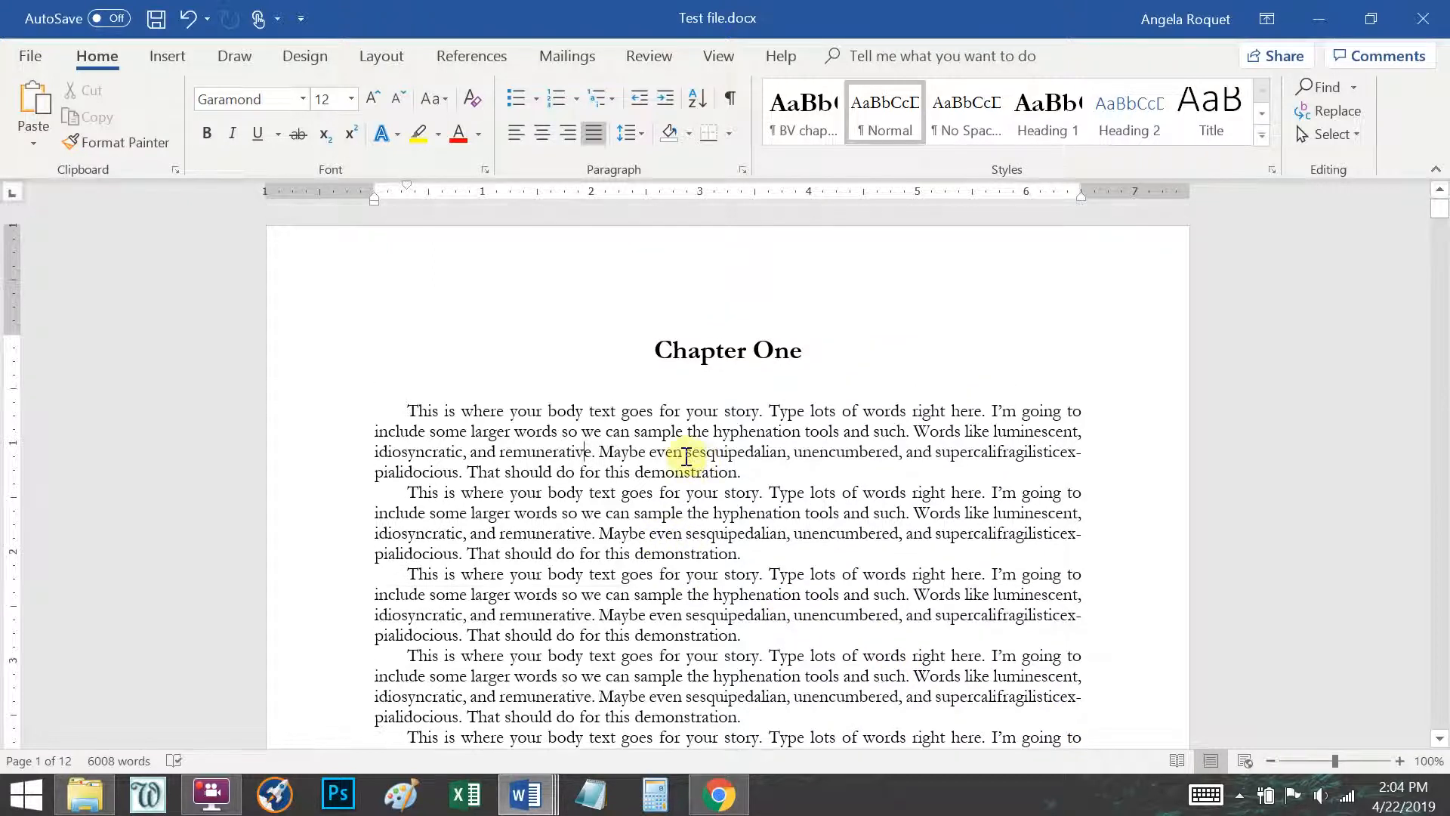
scroll(551, 463, down, 10)
scroll(548, 469, down, 10)
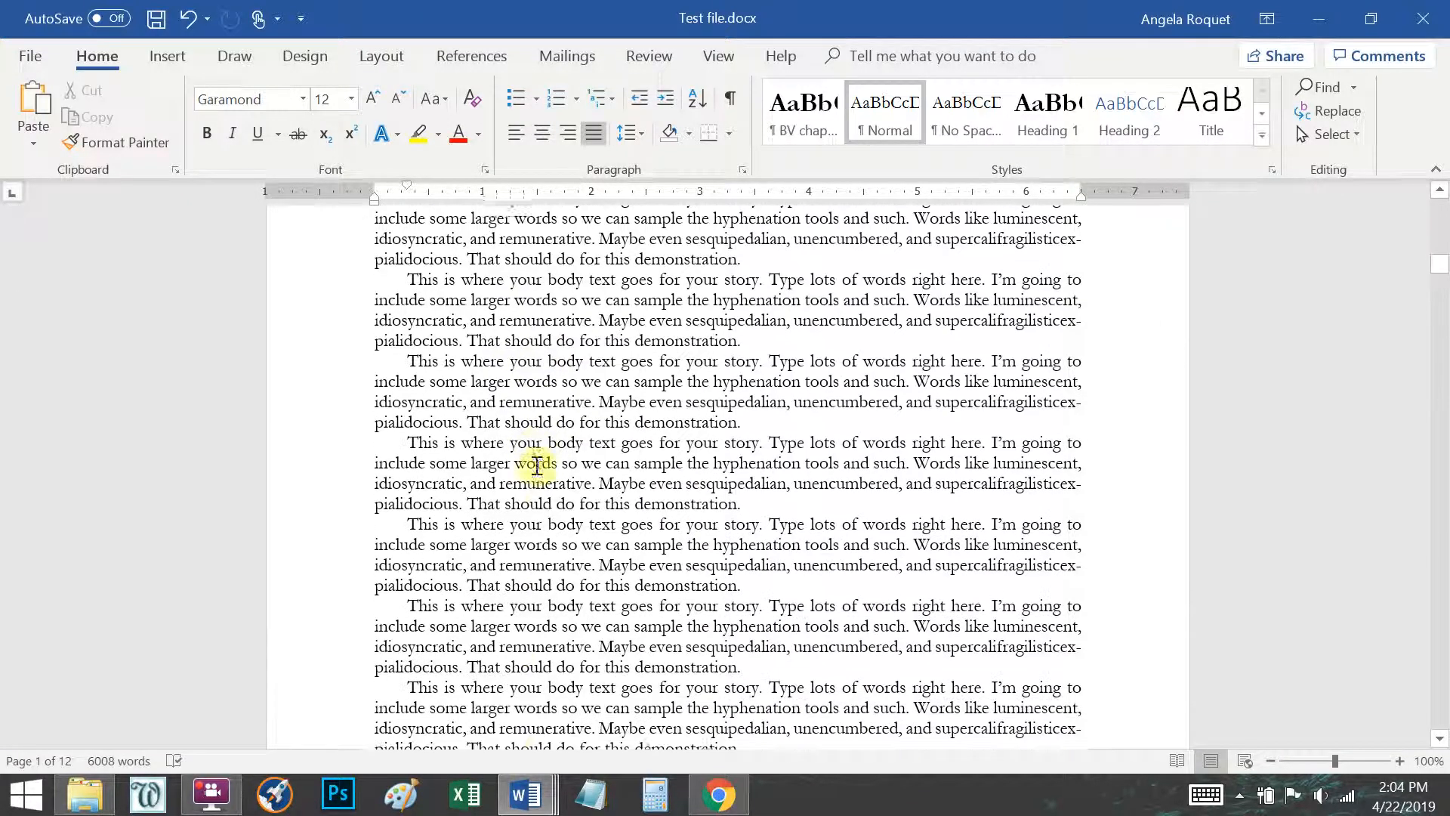
scroll(532, 454, up, 5)
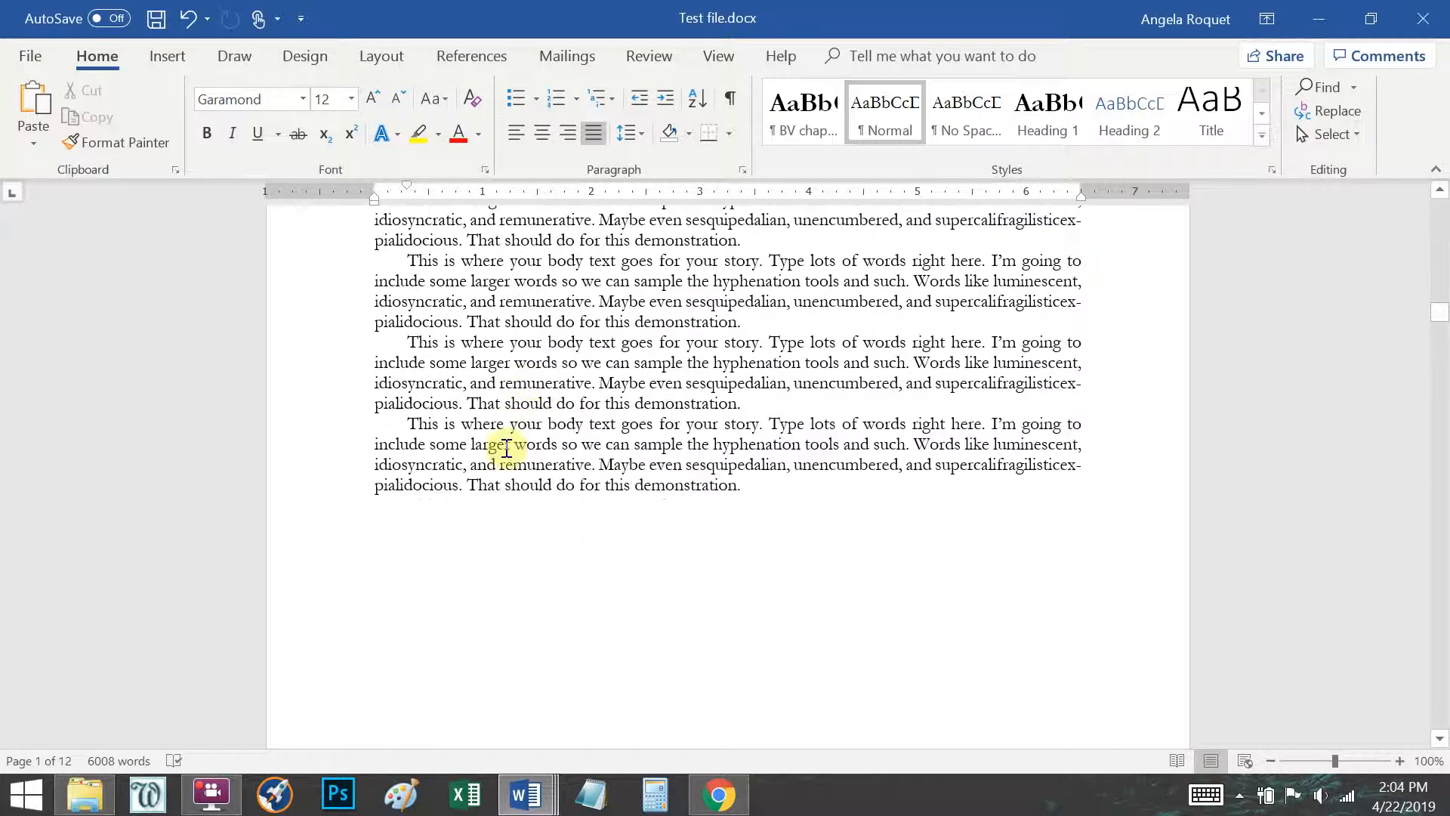
scroll(468, 494, up, 10)
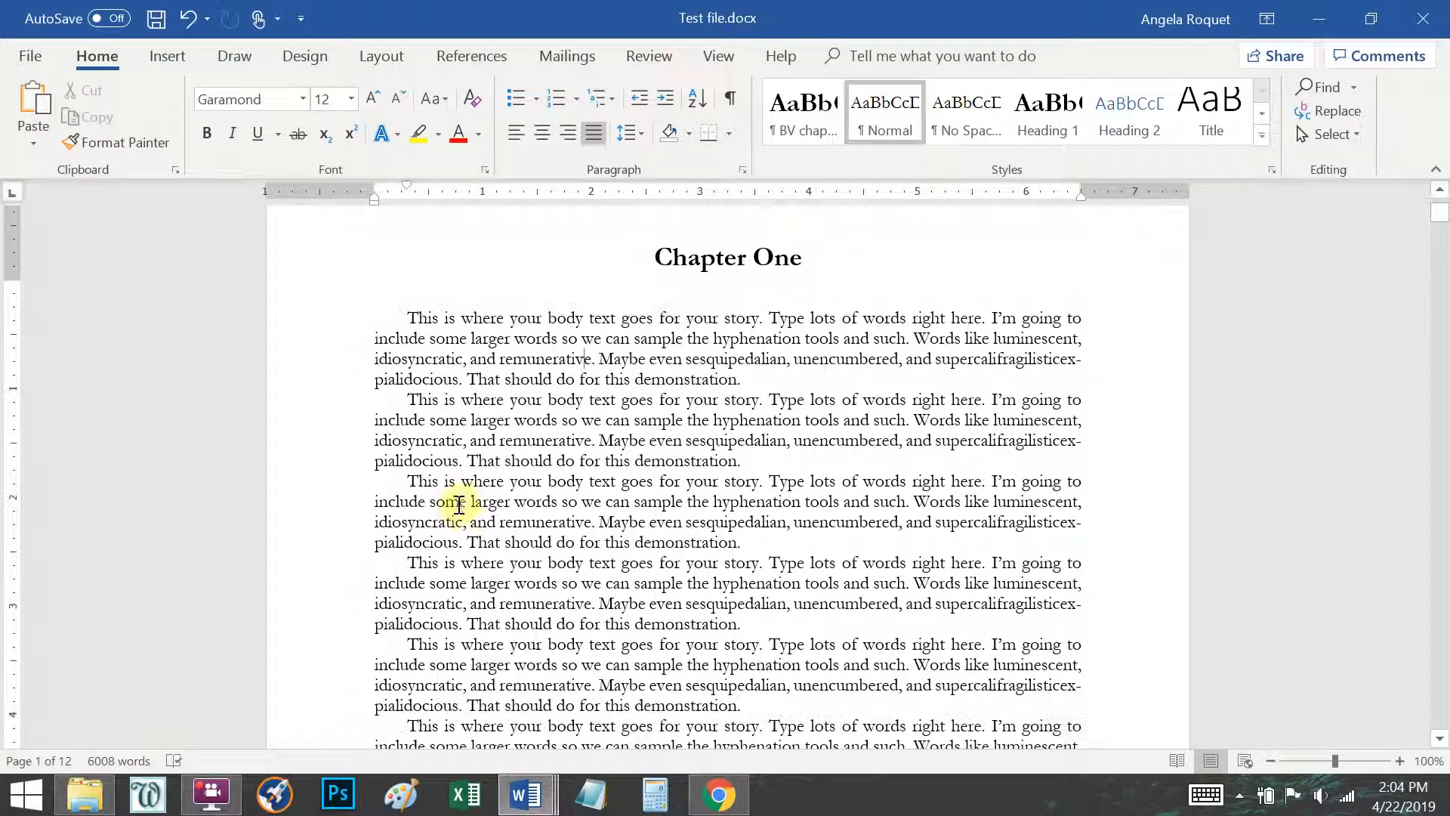
scroll(596, 375, up, 2)
click(602, 337)
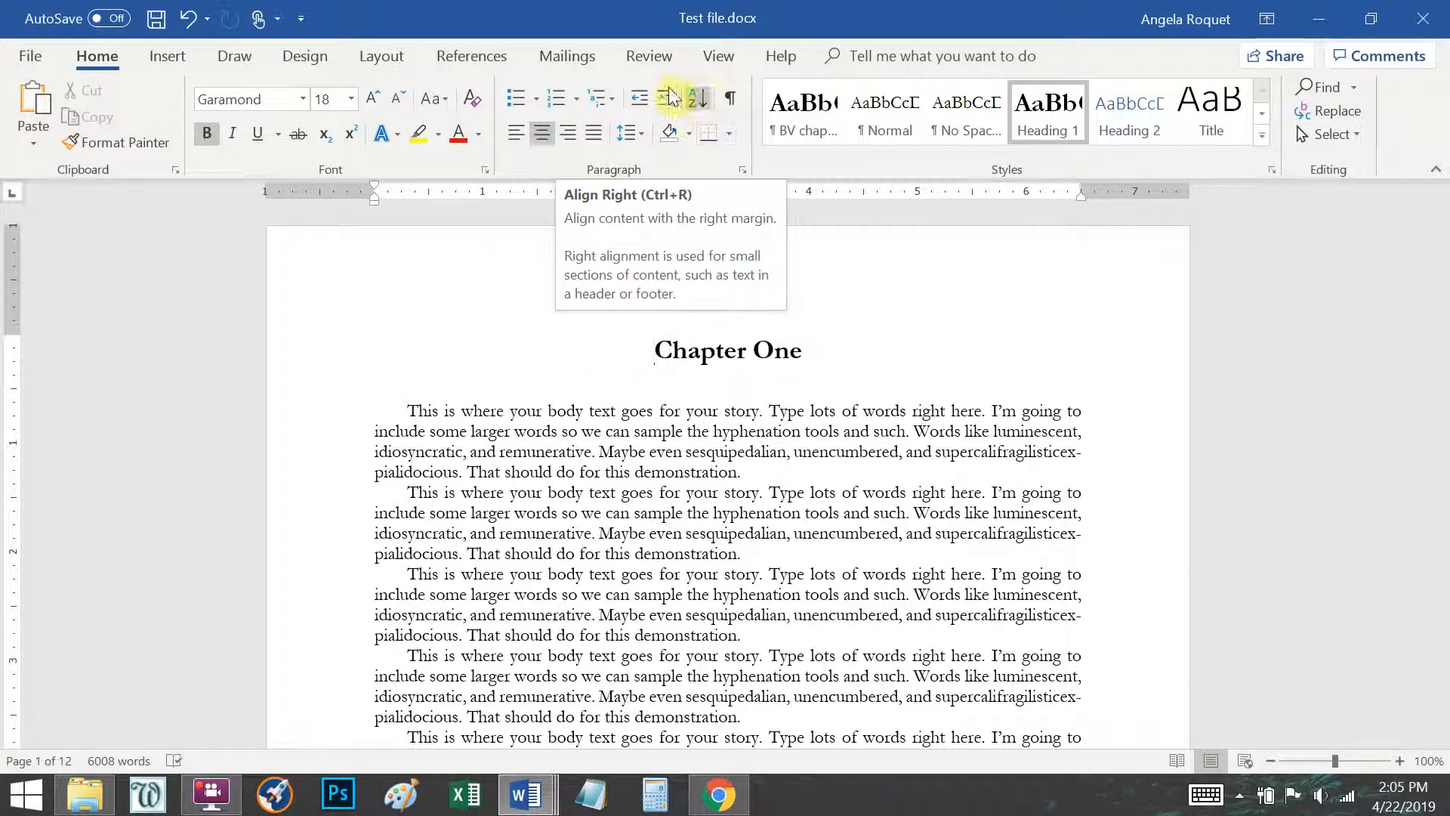
click(377, 59)
click(297, 91)
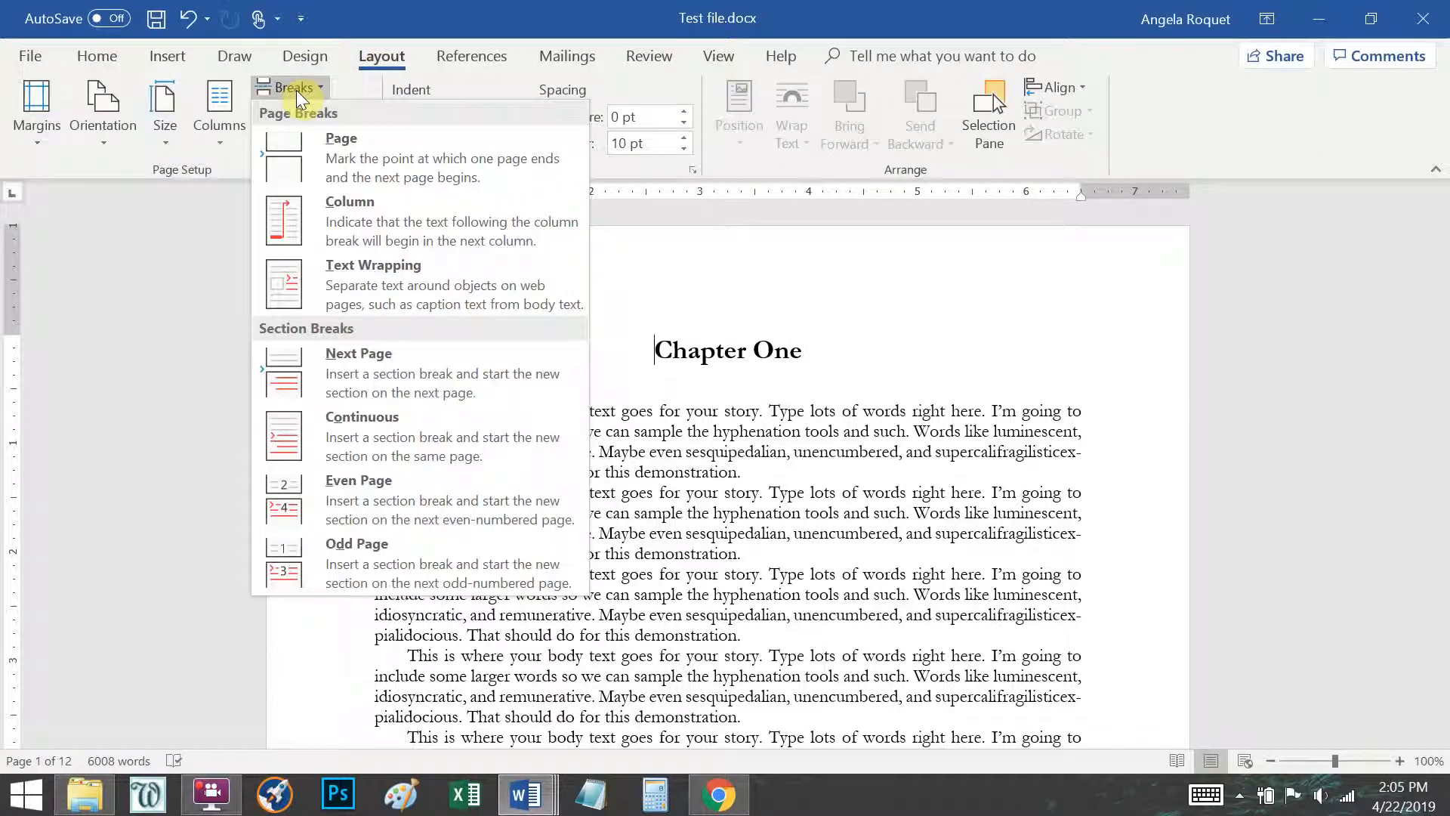
click(359, 374)
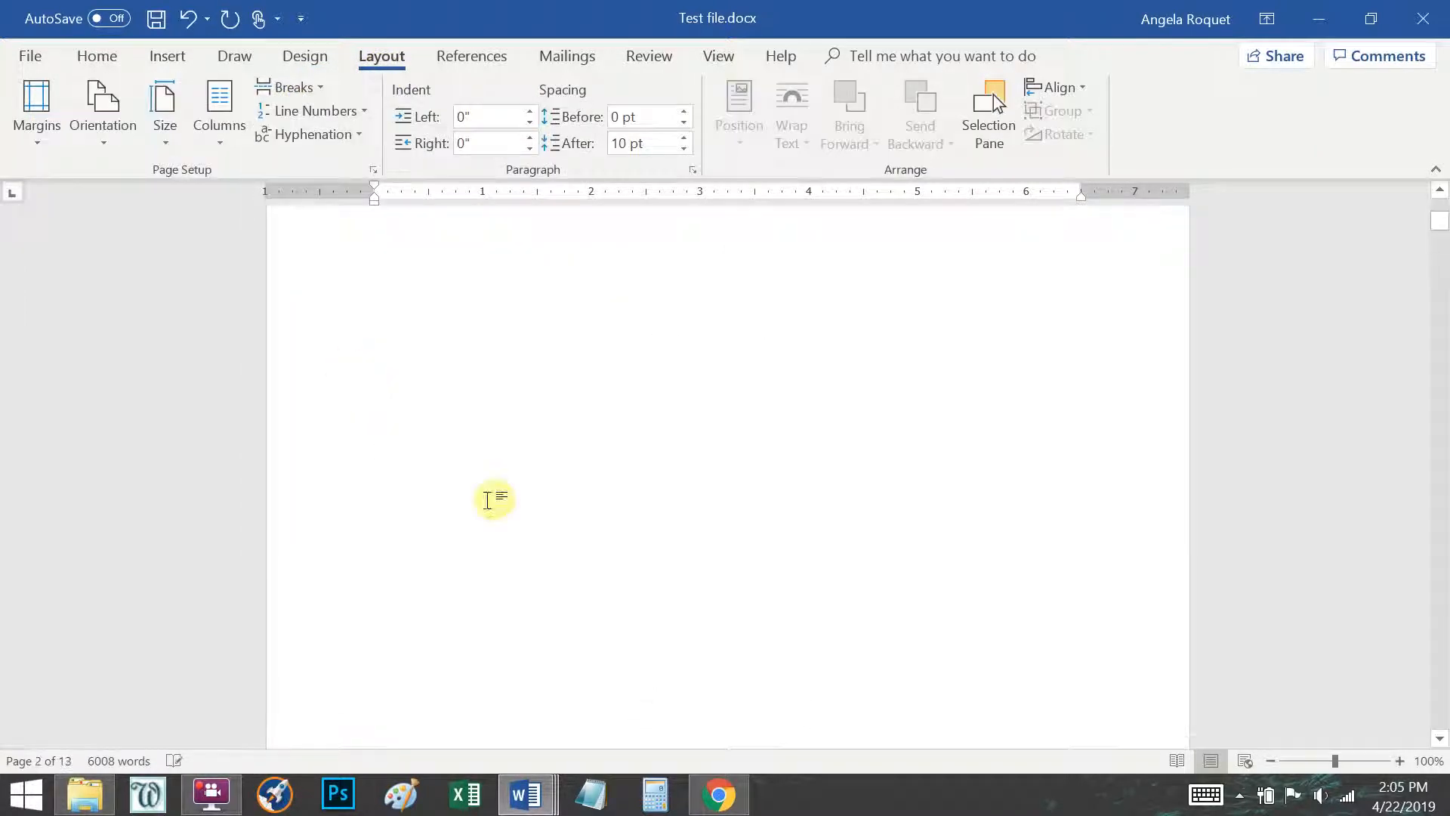
Show the formatting marks and enter "Book Title", an empty line and "Author Name" before the section break on the first page.
scroll(487, 500, up, 2)
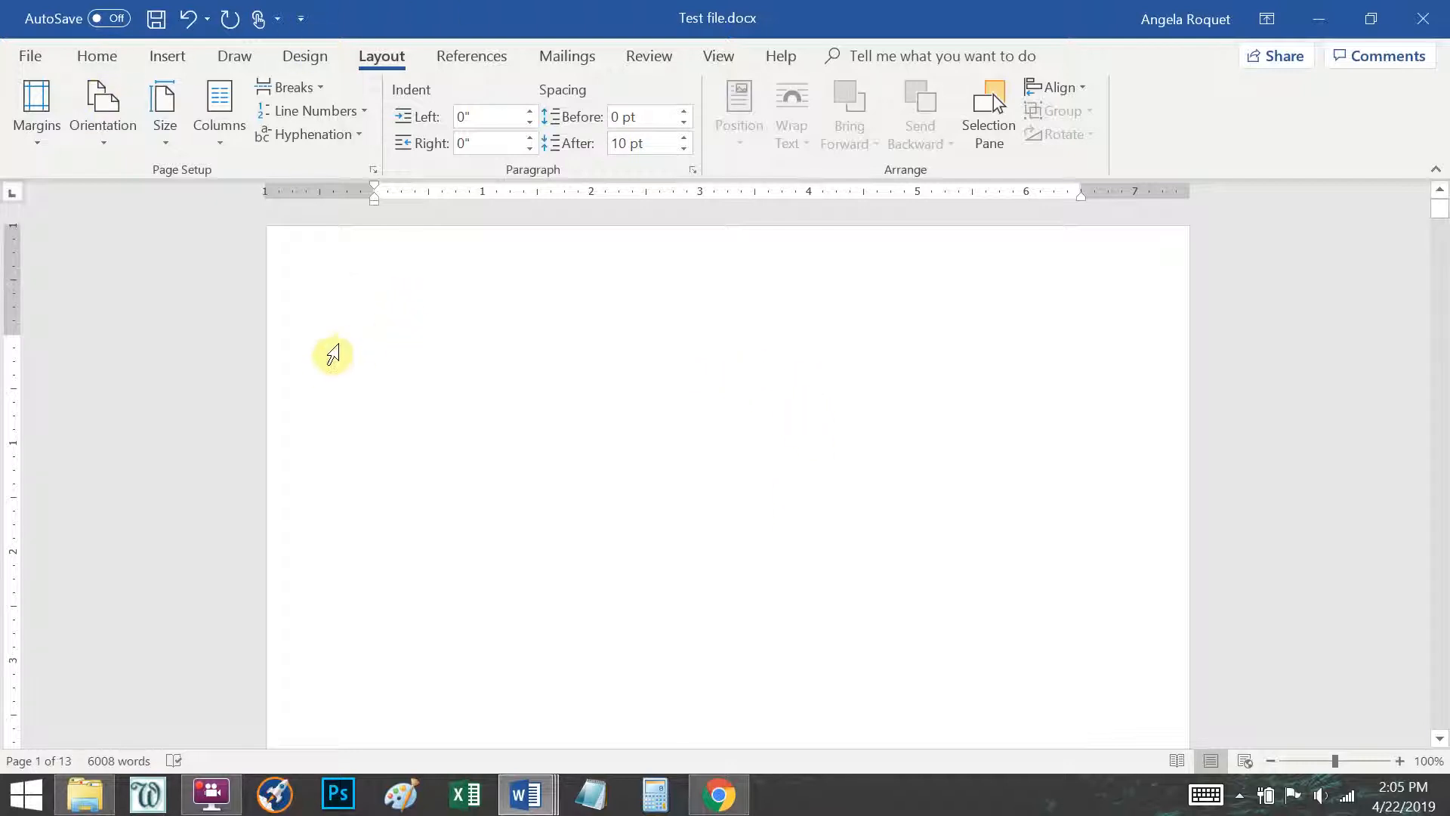
click(97, 56)
click(730, 99)
click(369, 355)
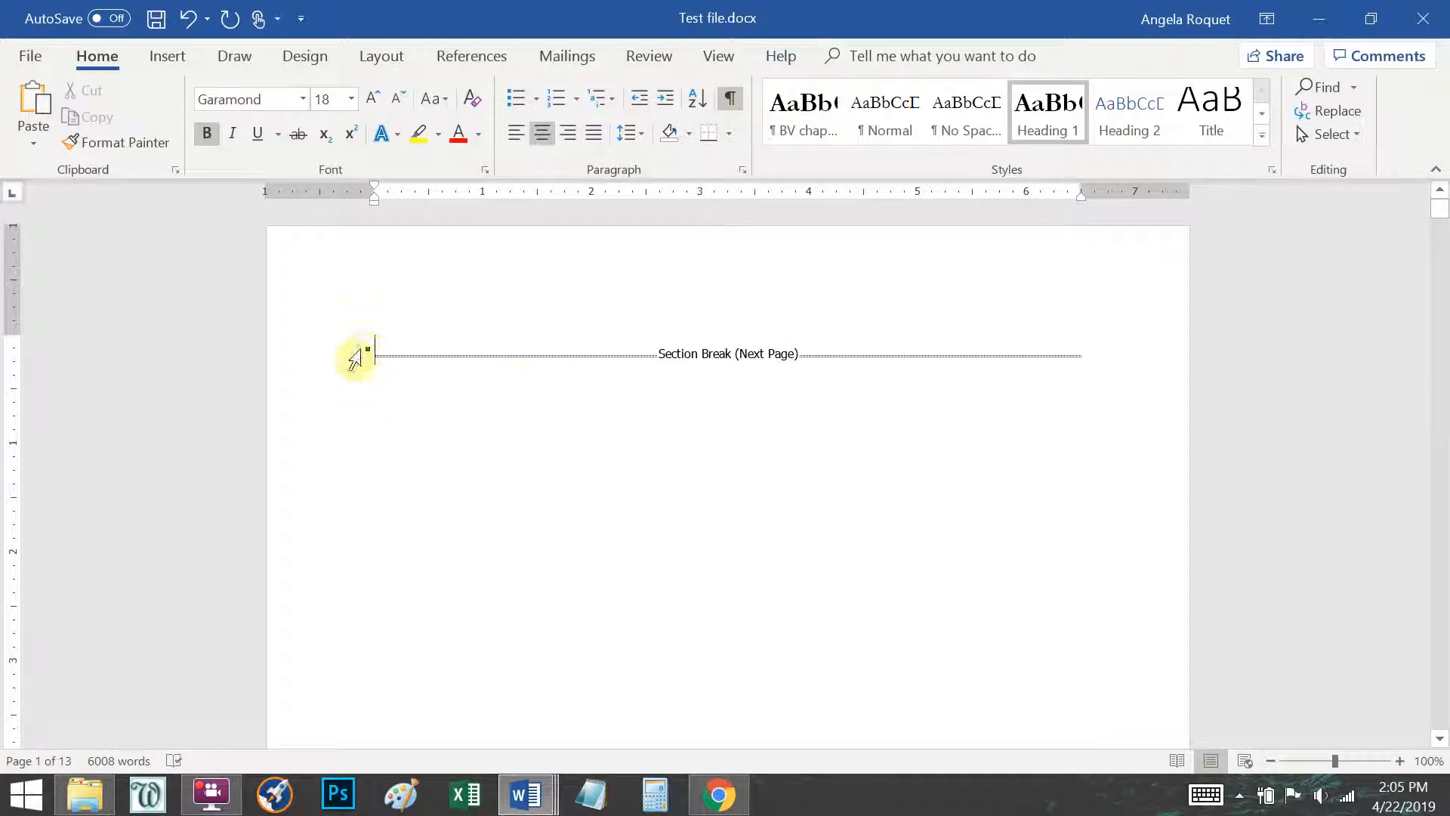
text(Book Title)
key(Return)
key(Return)
text(Author Name)
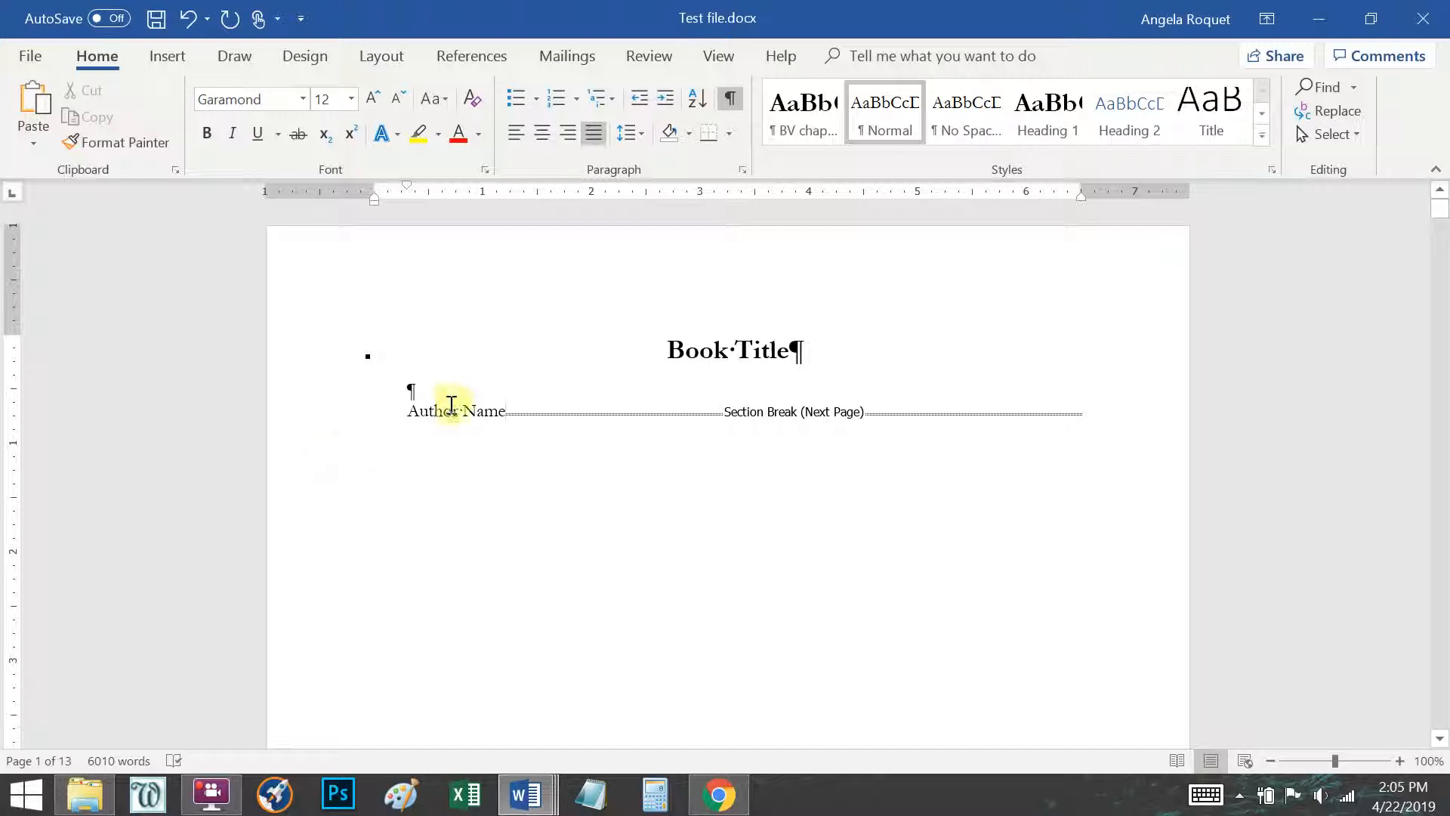
Add a paragraph break after "Author Name", ahead of the section break.
drag(398, 414, 508, 421)
click(498, 412)
click(549, 415)
key(Return)
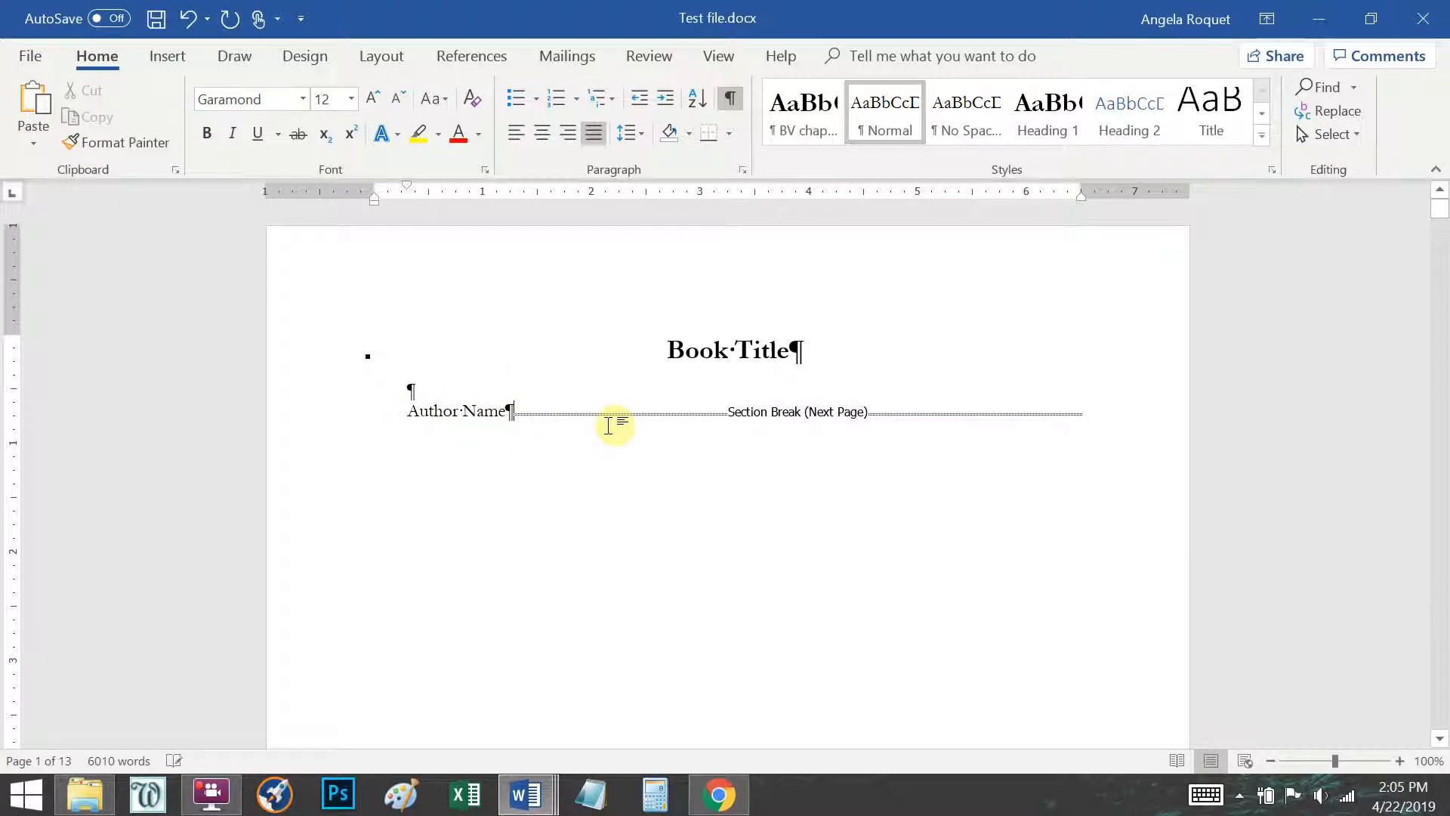
right_click(885, 127)
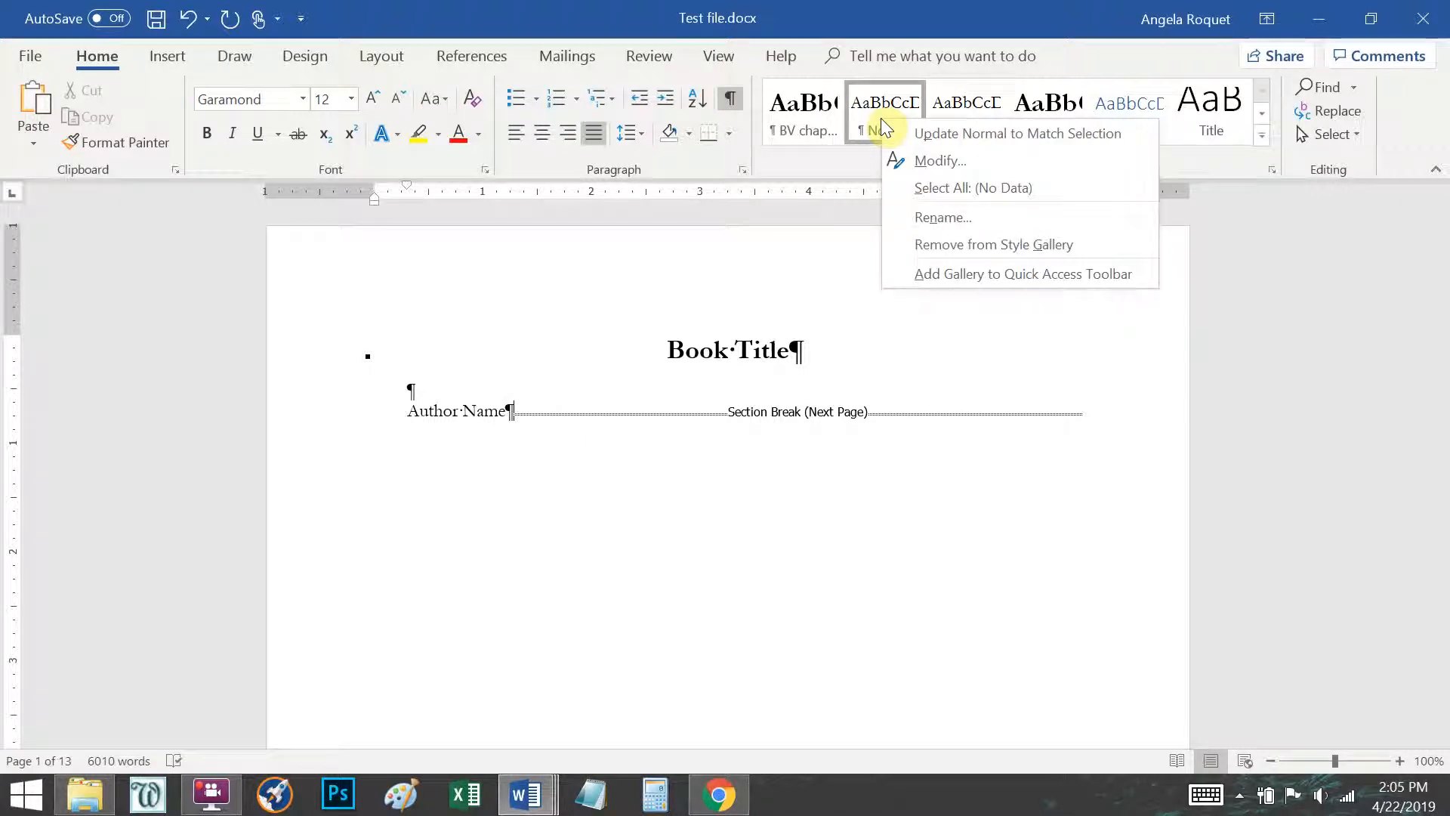
click(940, 161)
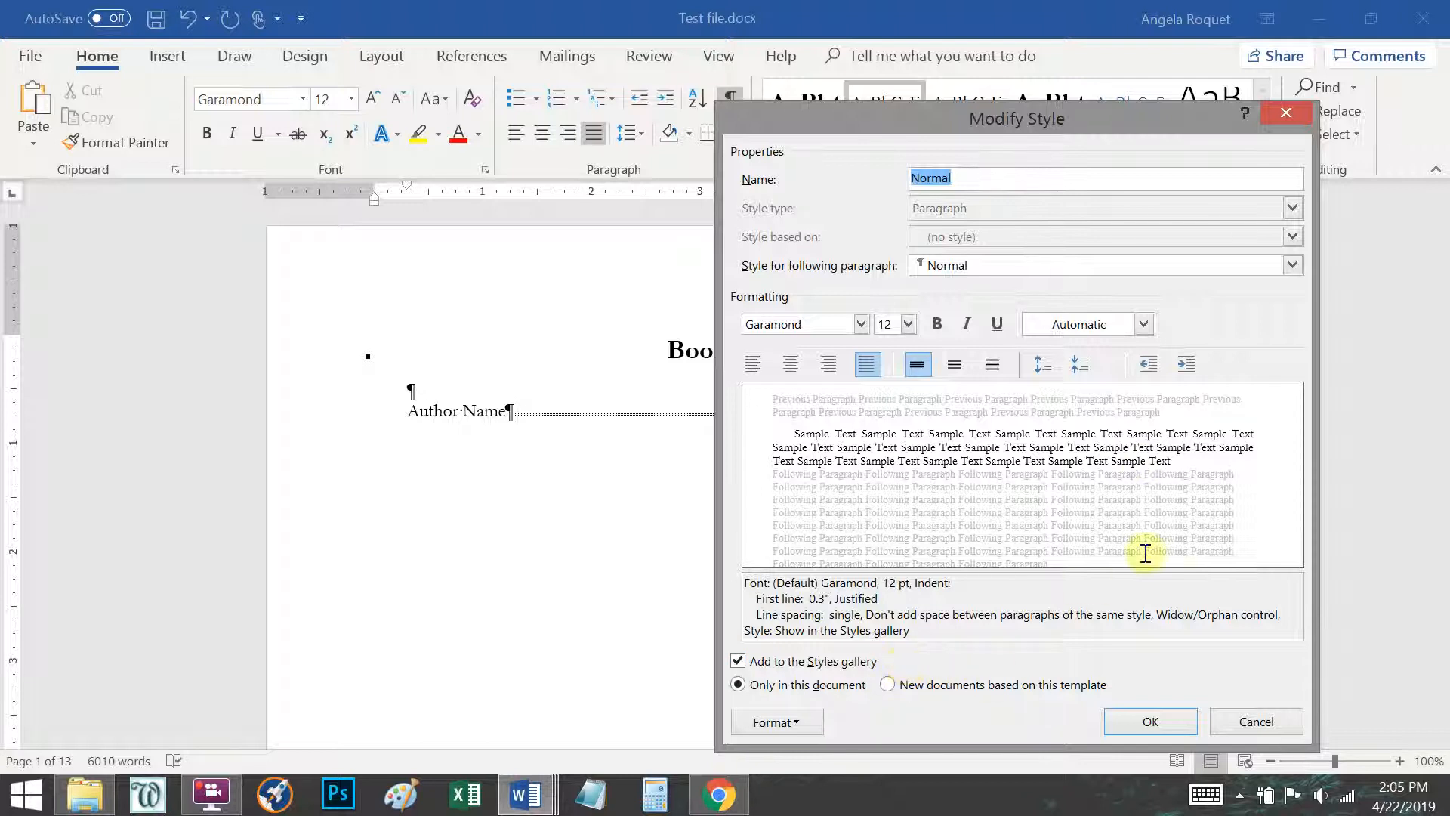
click(1286, 112)
Center the "Author Name" line and format it as 14 pt italic.
drag(414, 413, 514, 408)
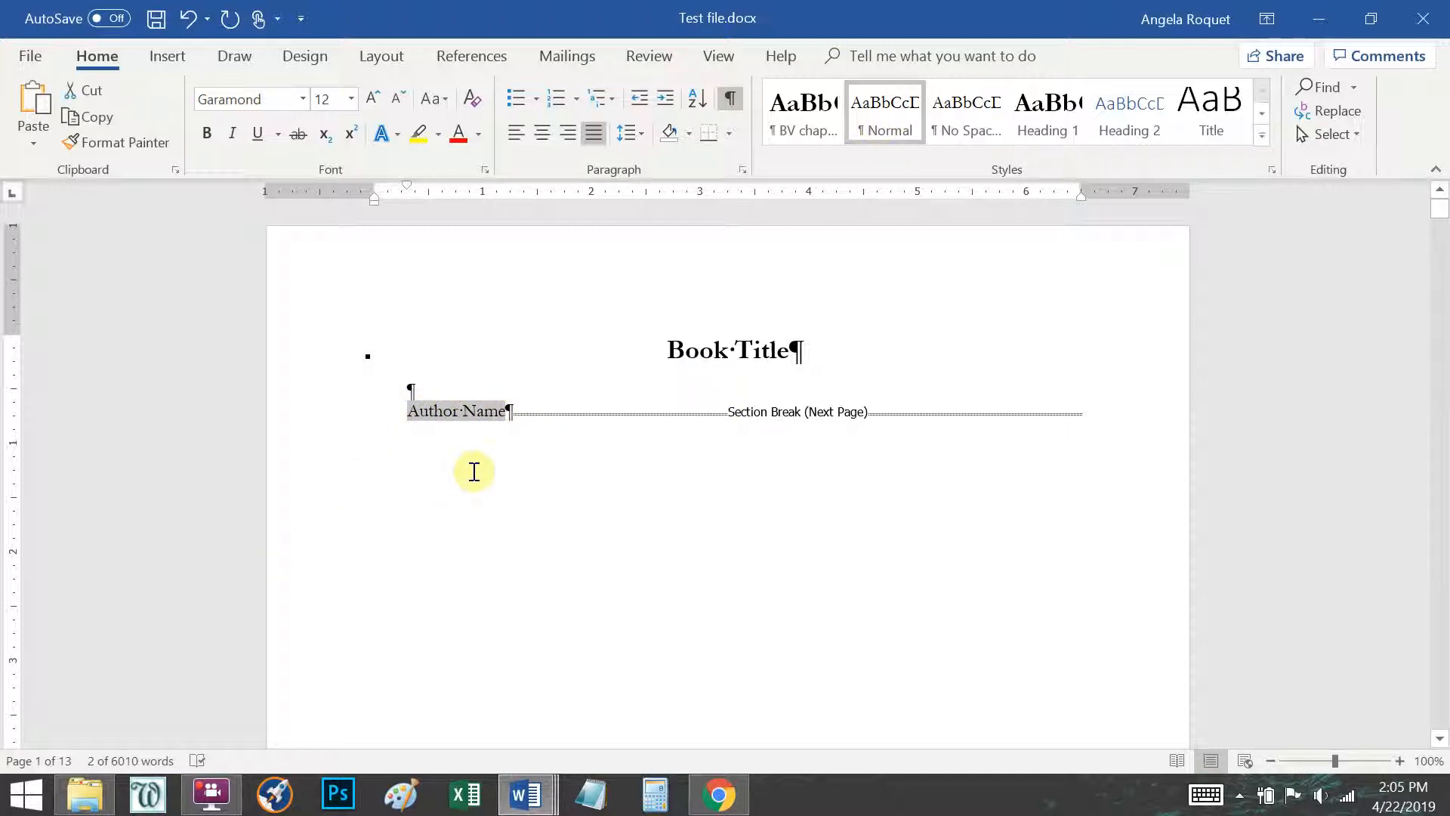
click(544, 134)
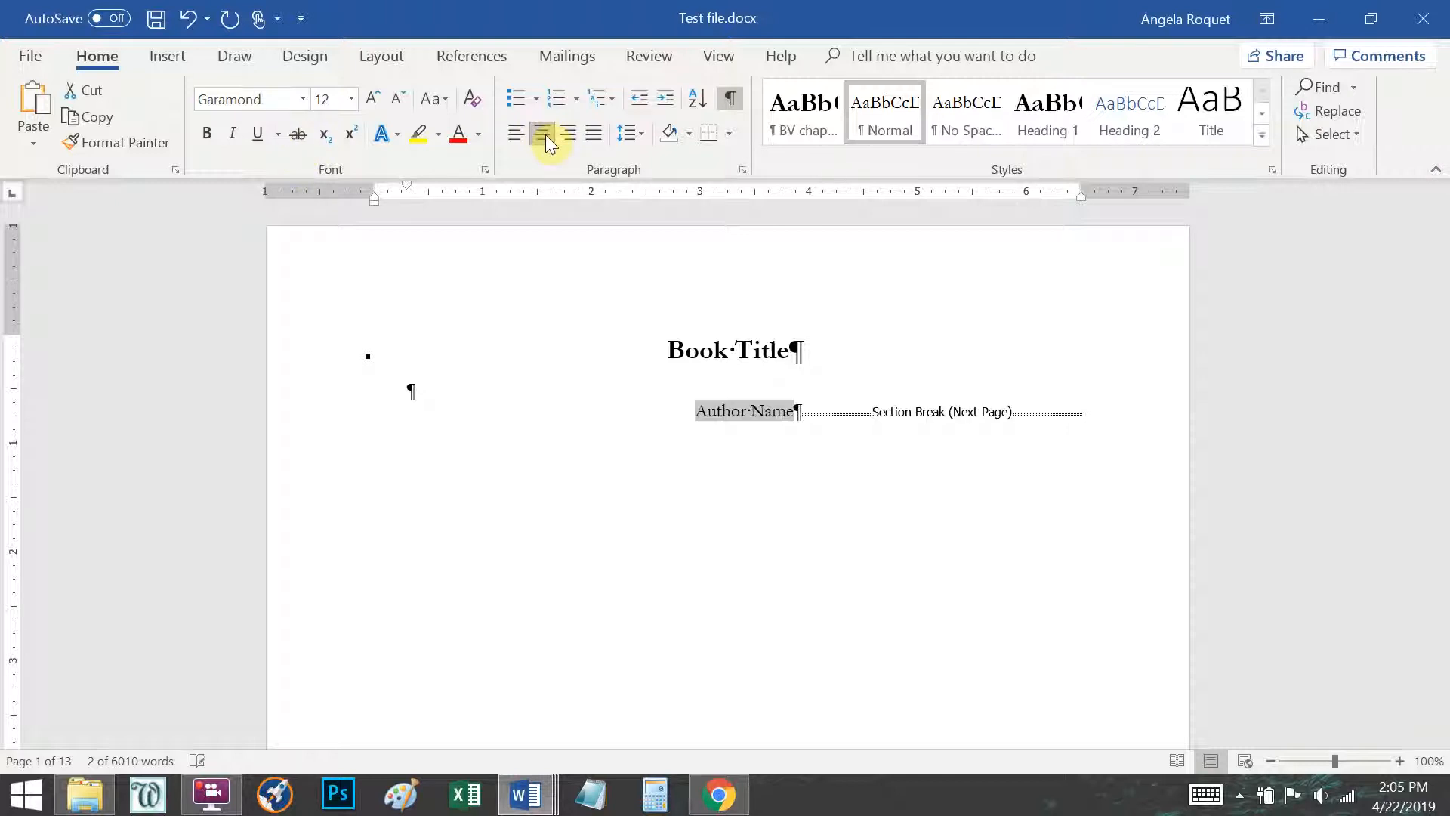
scroll(705, 551, down, 15)
scroll(618, 449, up, 12)
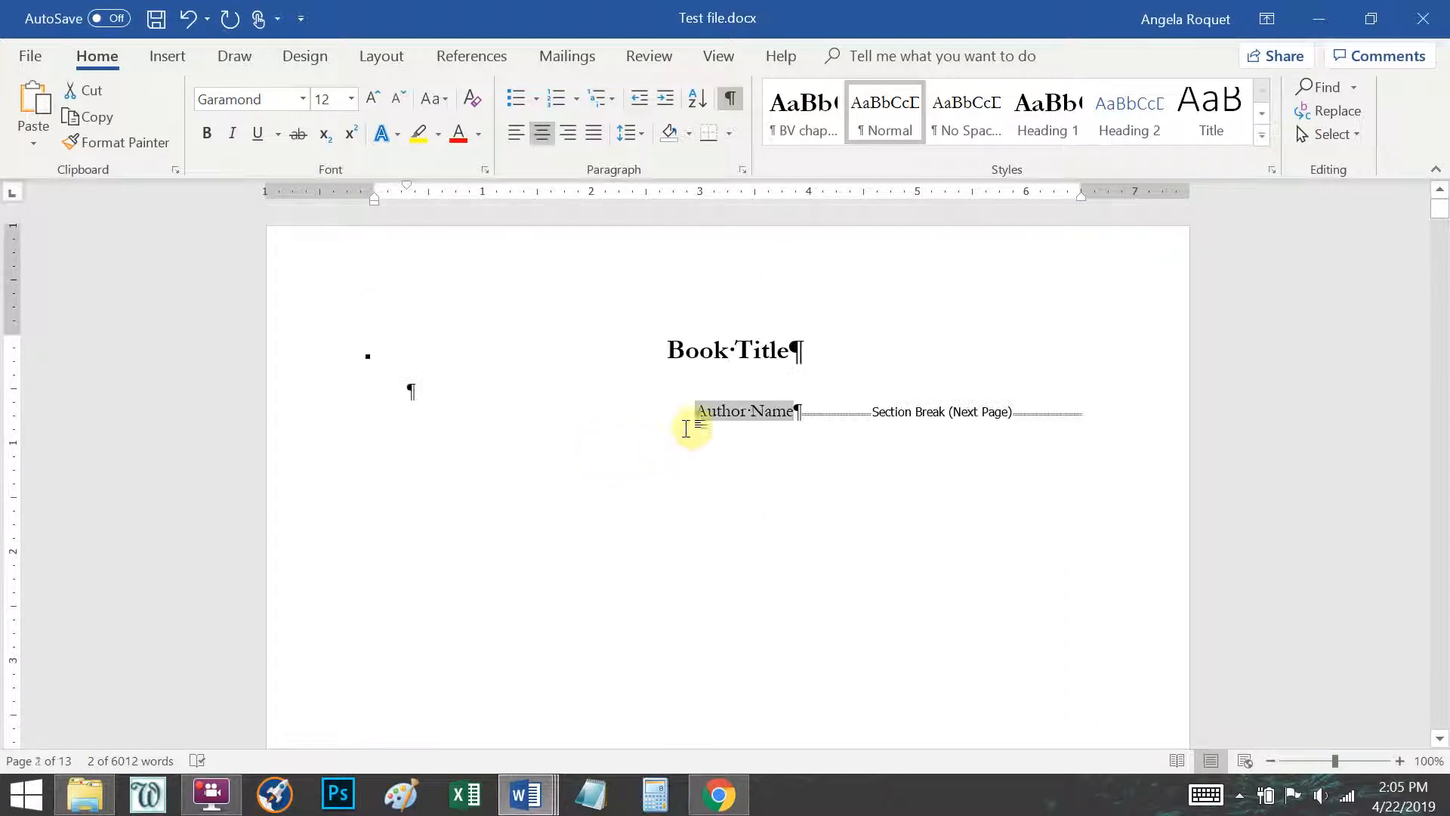
click(374, 102)
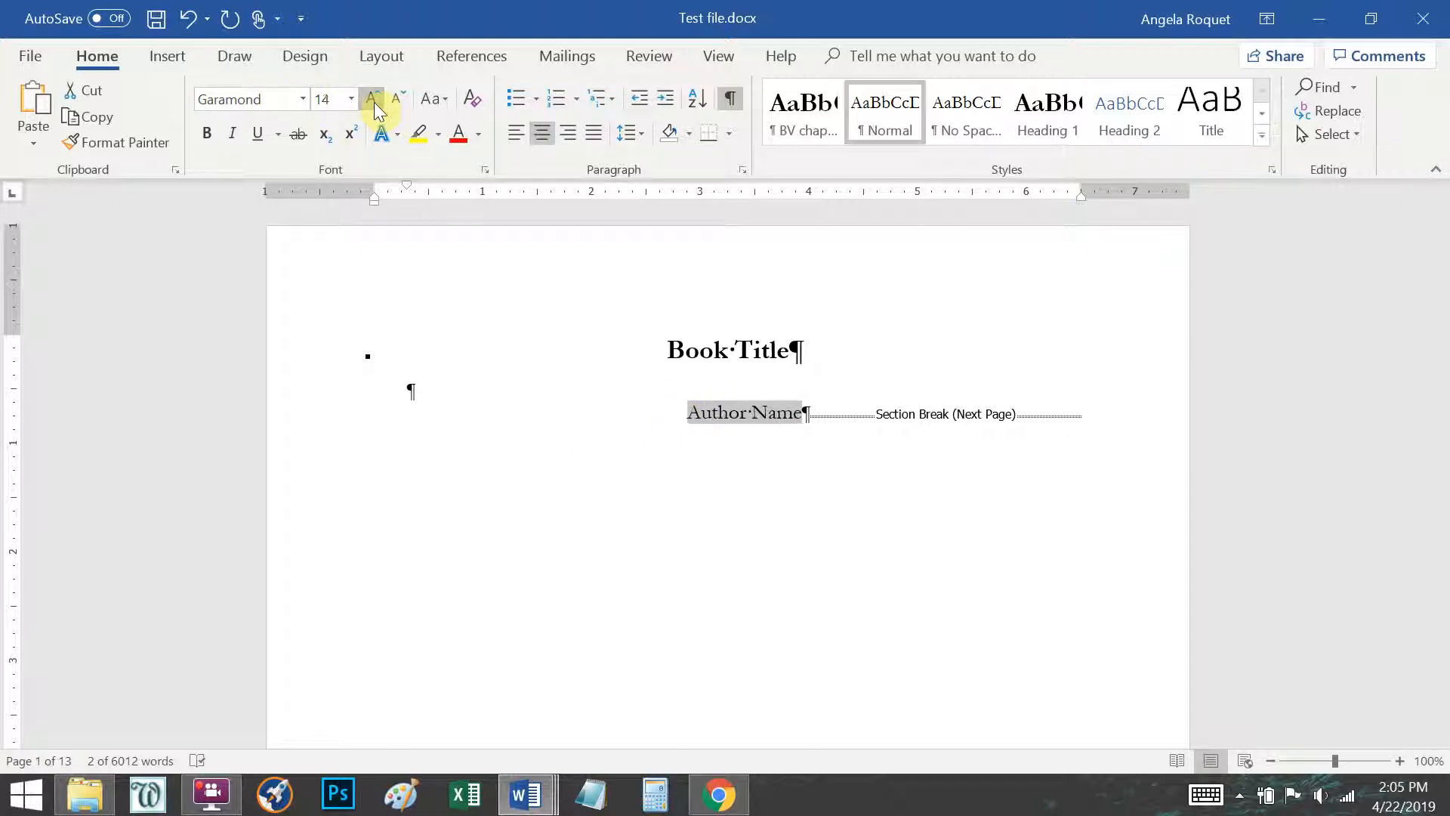
click(233, 133)
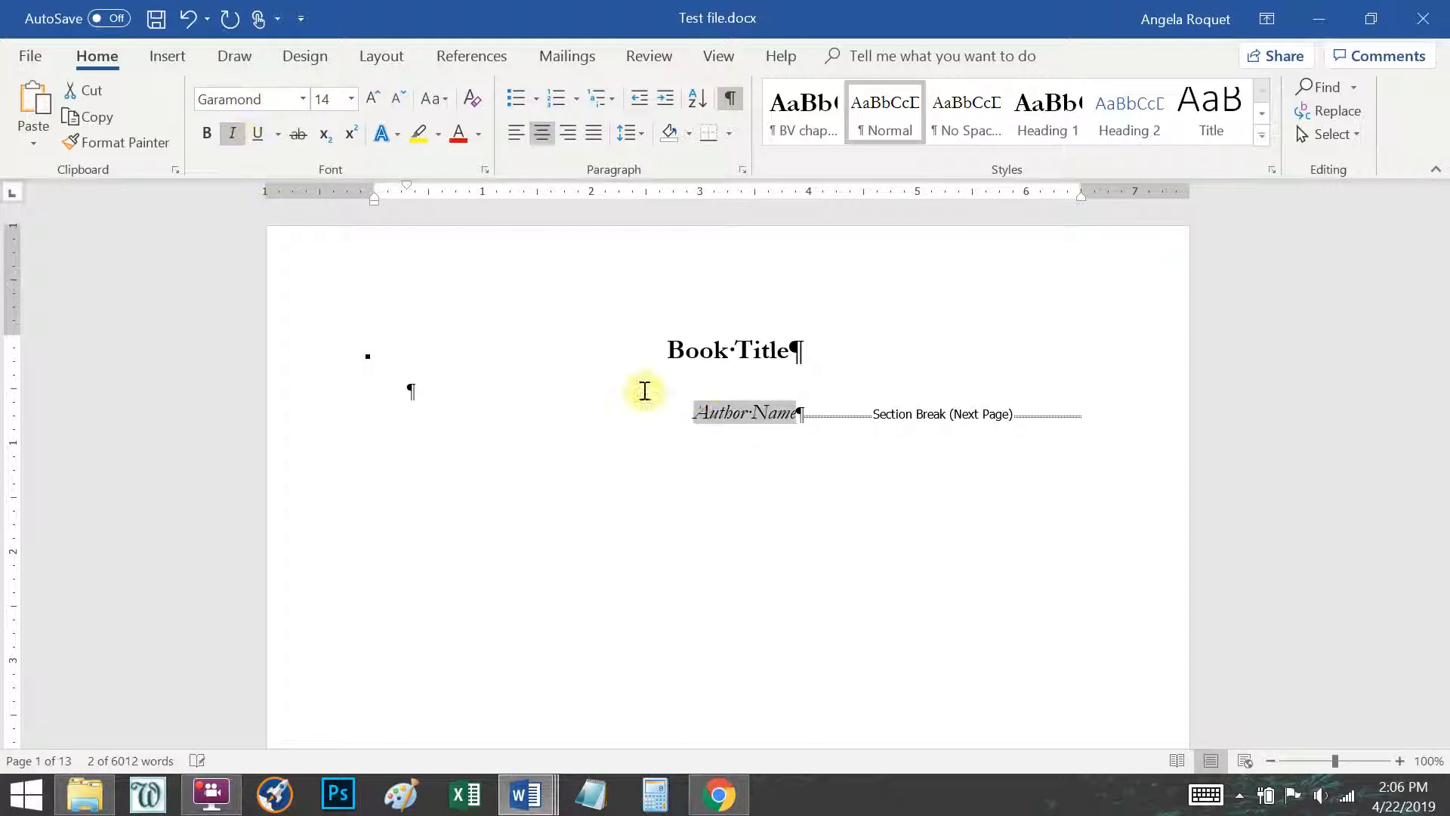
Hide the formatting marks and set the special indentation of the "Author Name" line to (none).
click(778, 414)
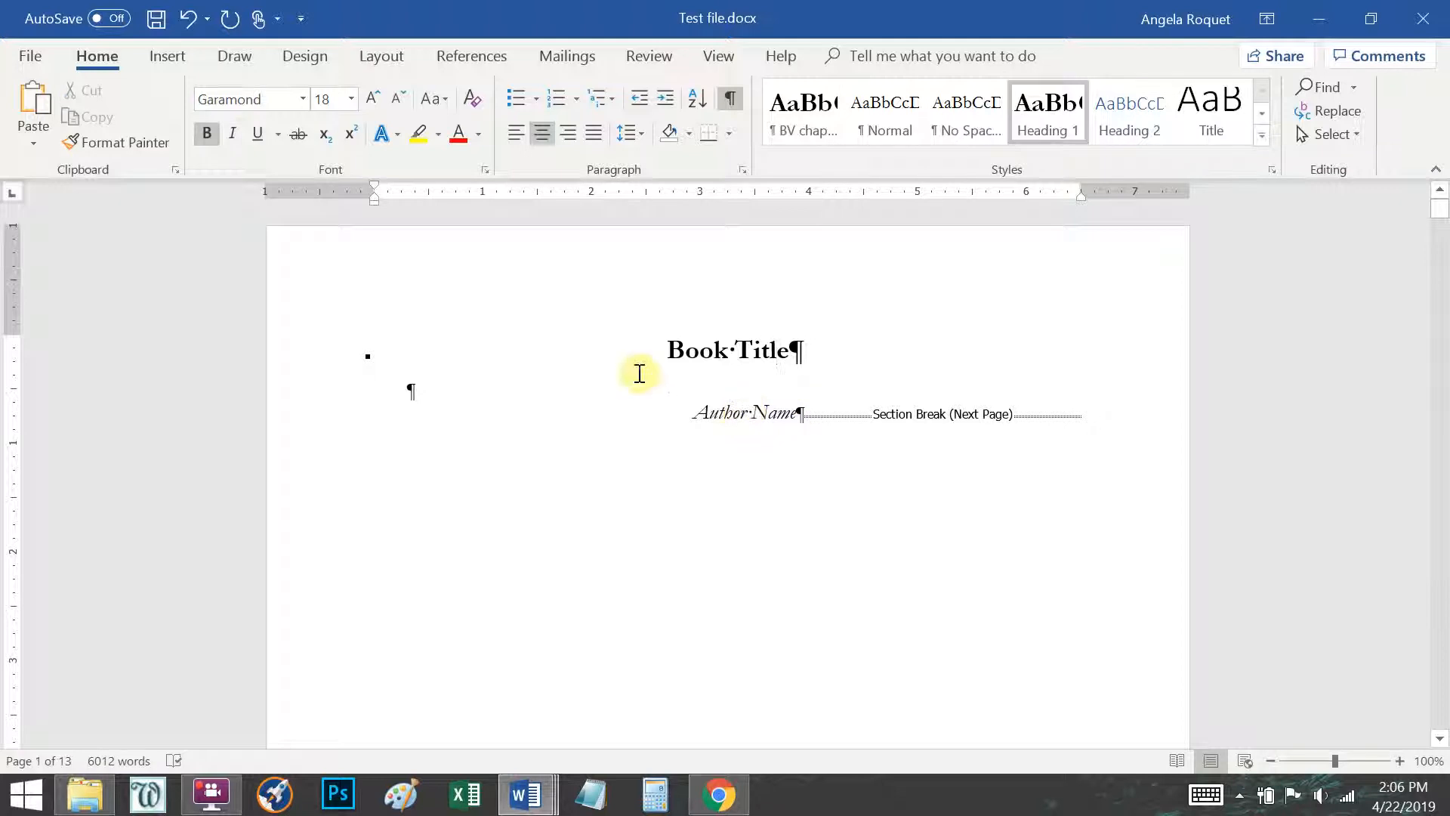
click(737, 106)
click(693, 412)
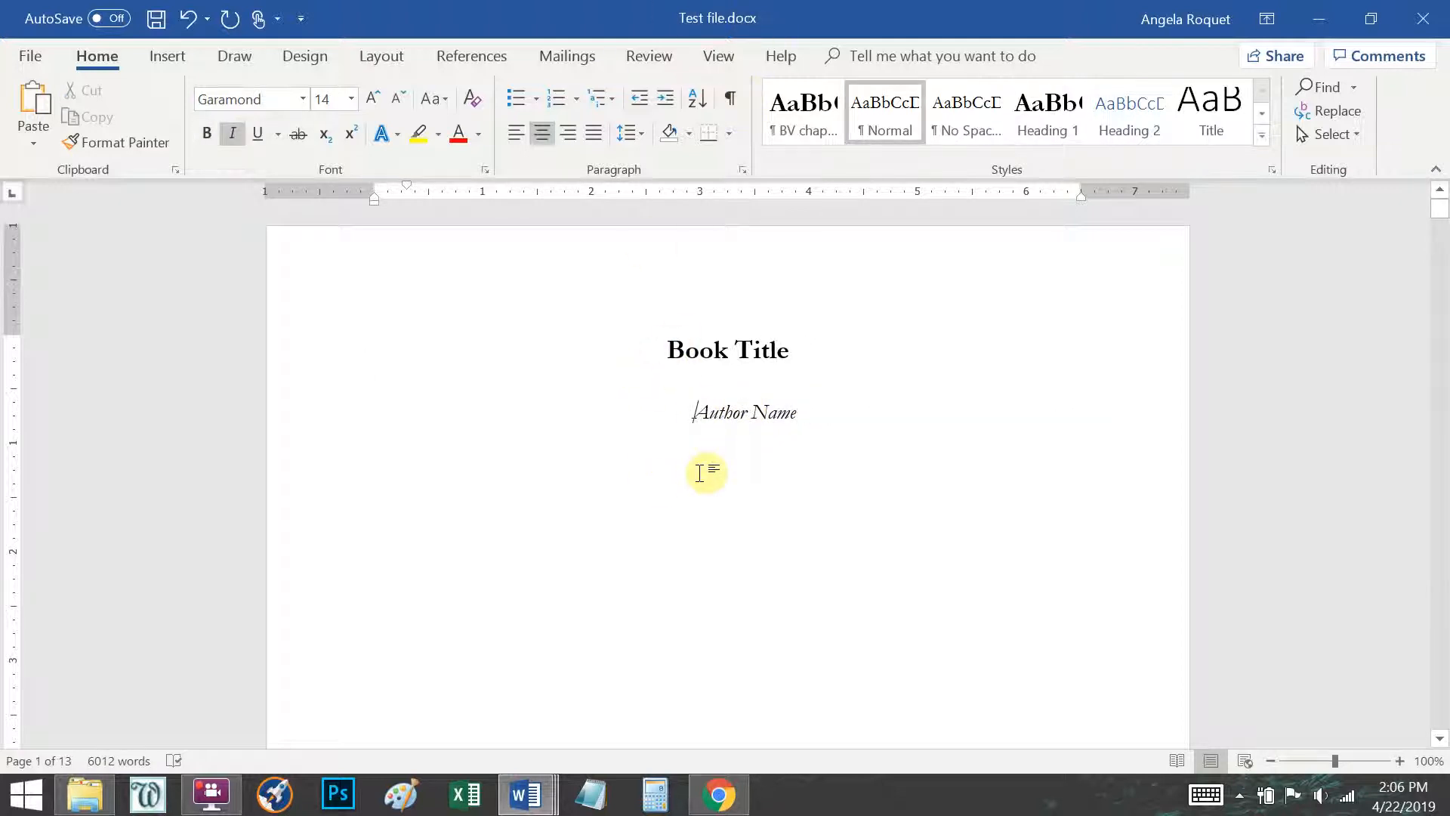
click(291, 414)
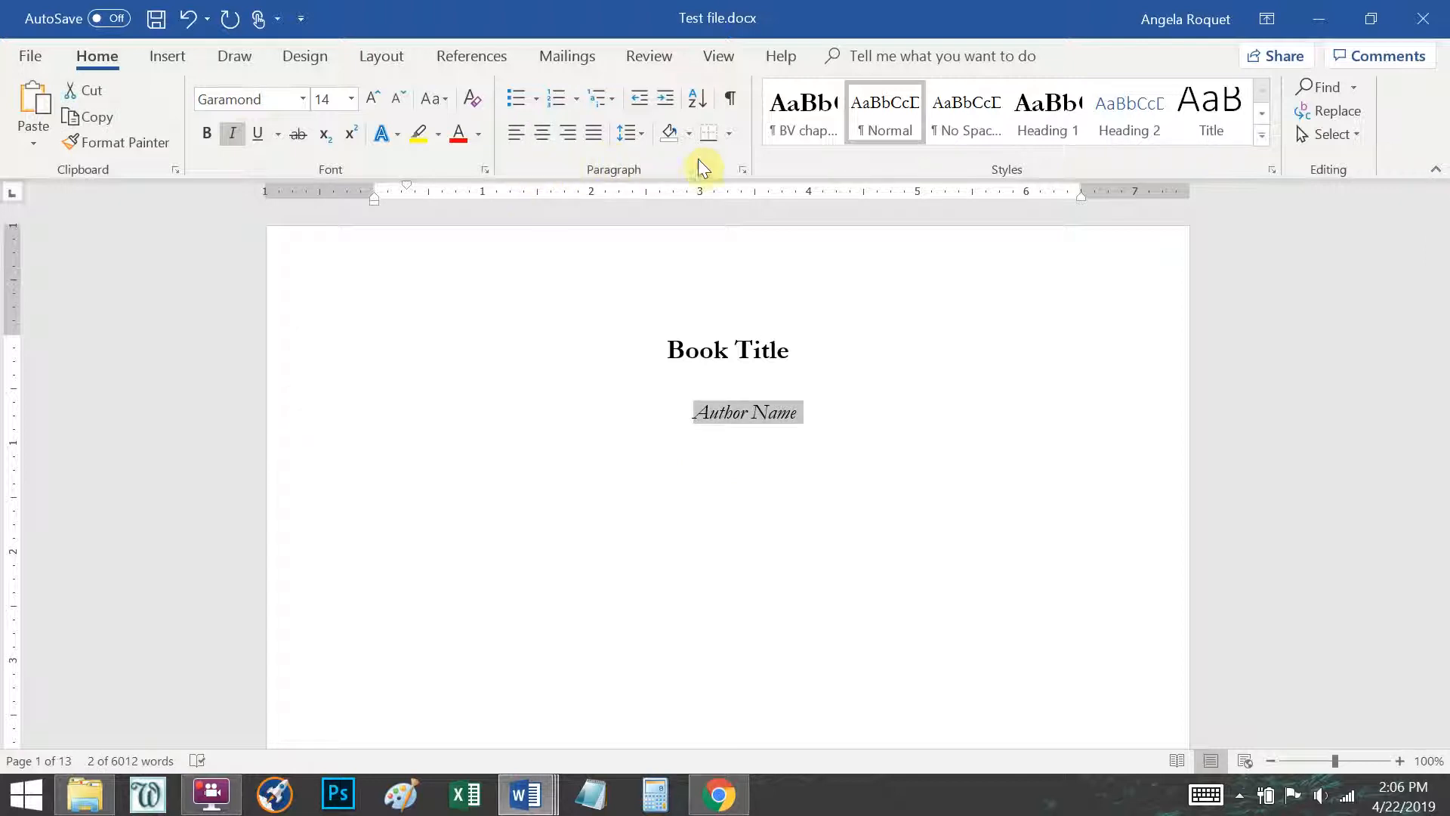
click(743, 170)
click(1063, 345)
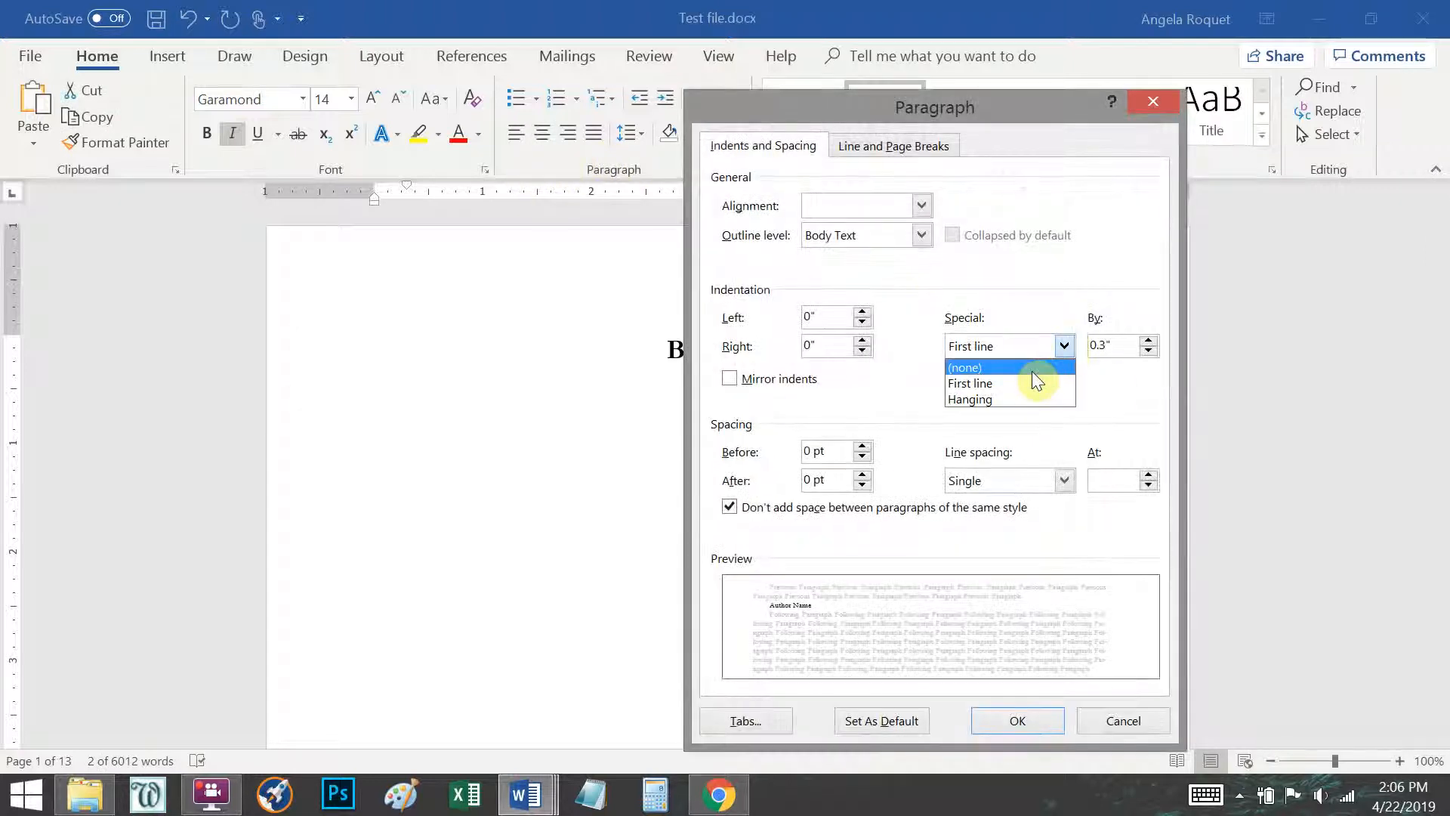
click(1035, 370)
click(1017, 720)
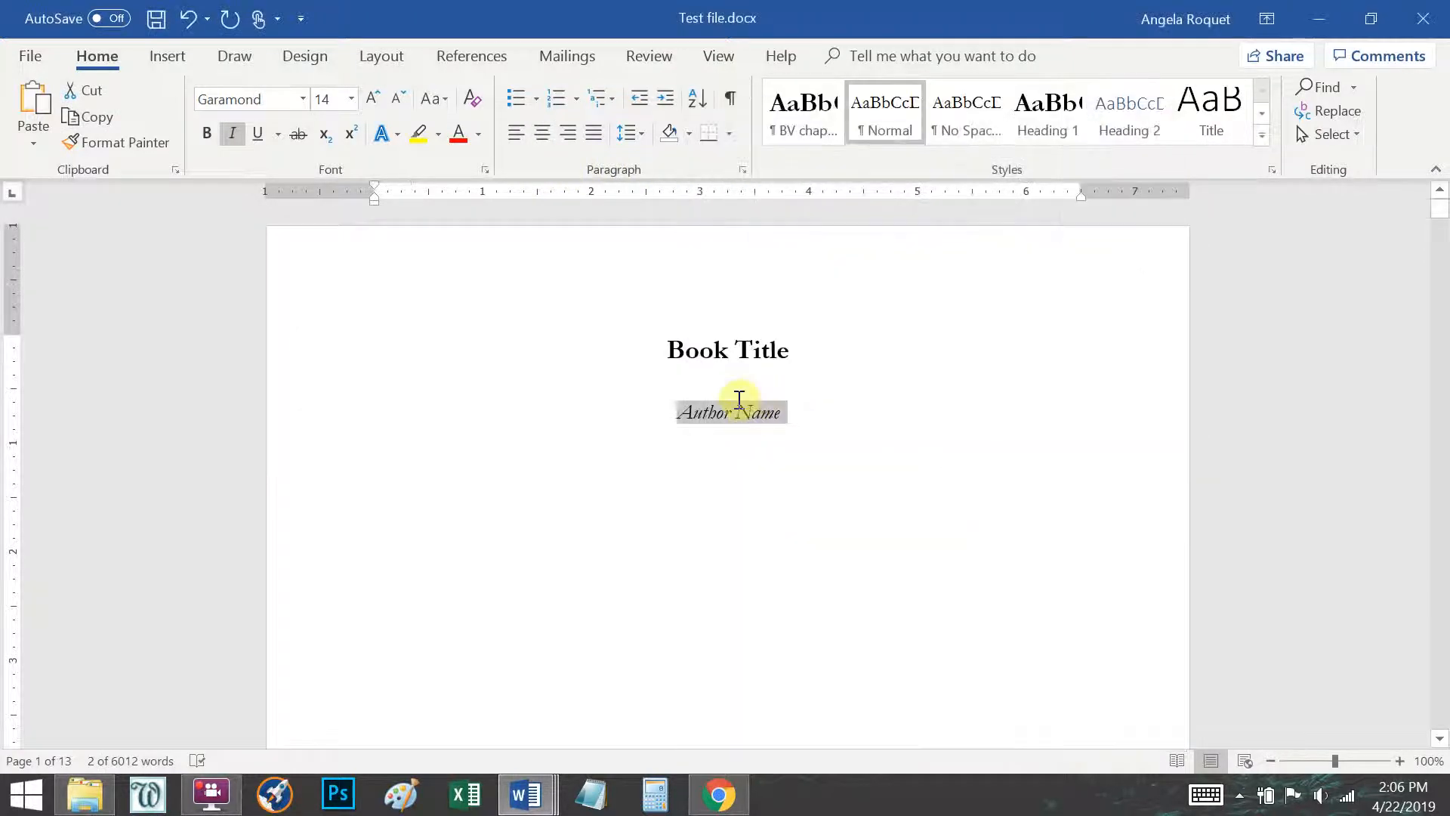
Add a centered blank line below "Book Title" and set its special indentation to (none).
click(727, 394)
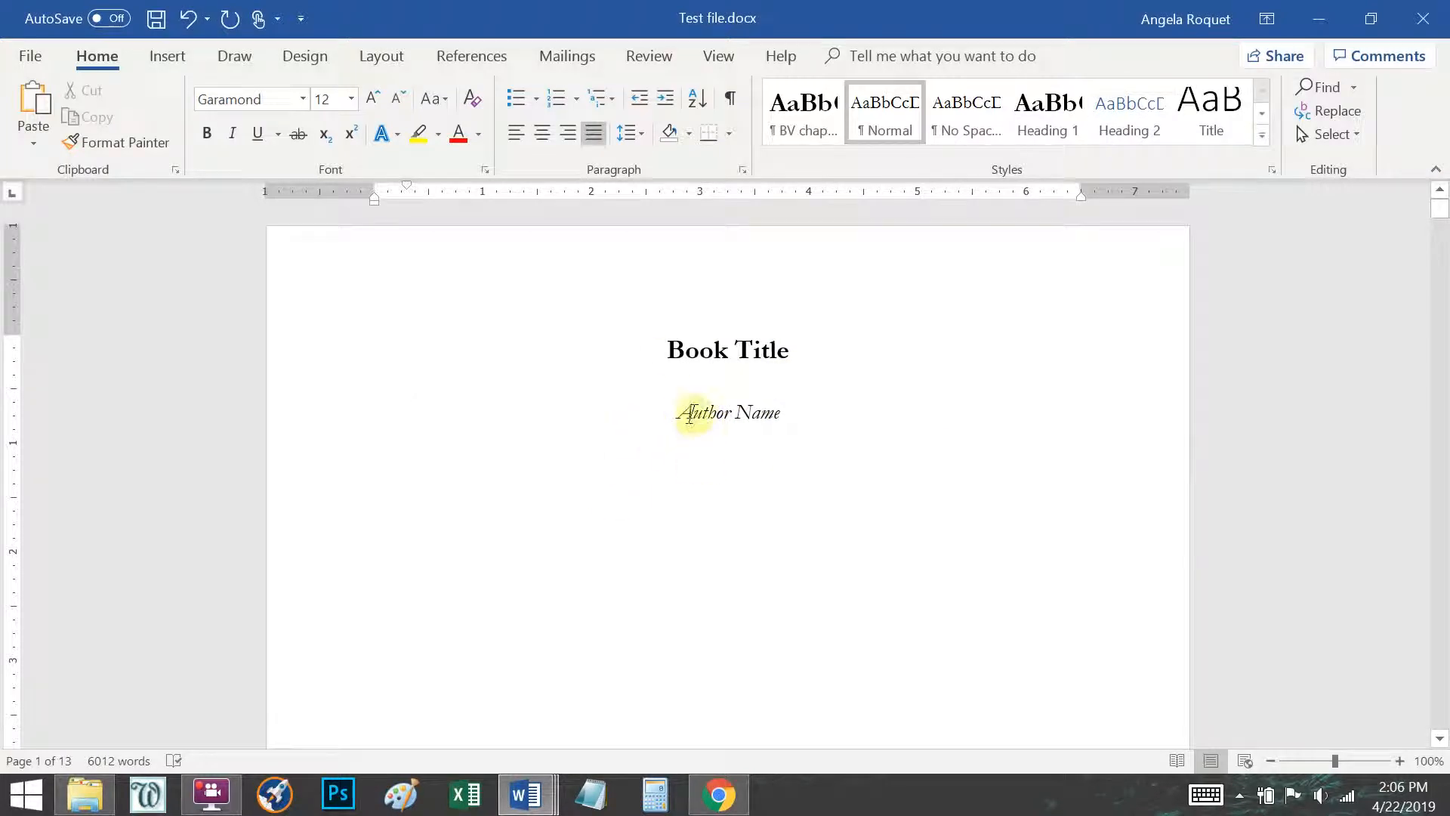
click(712, 375)
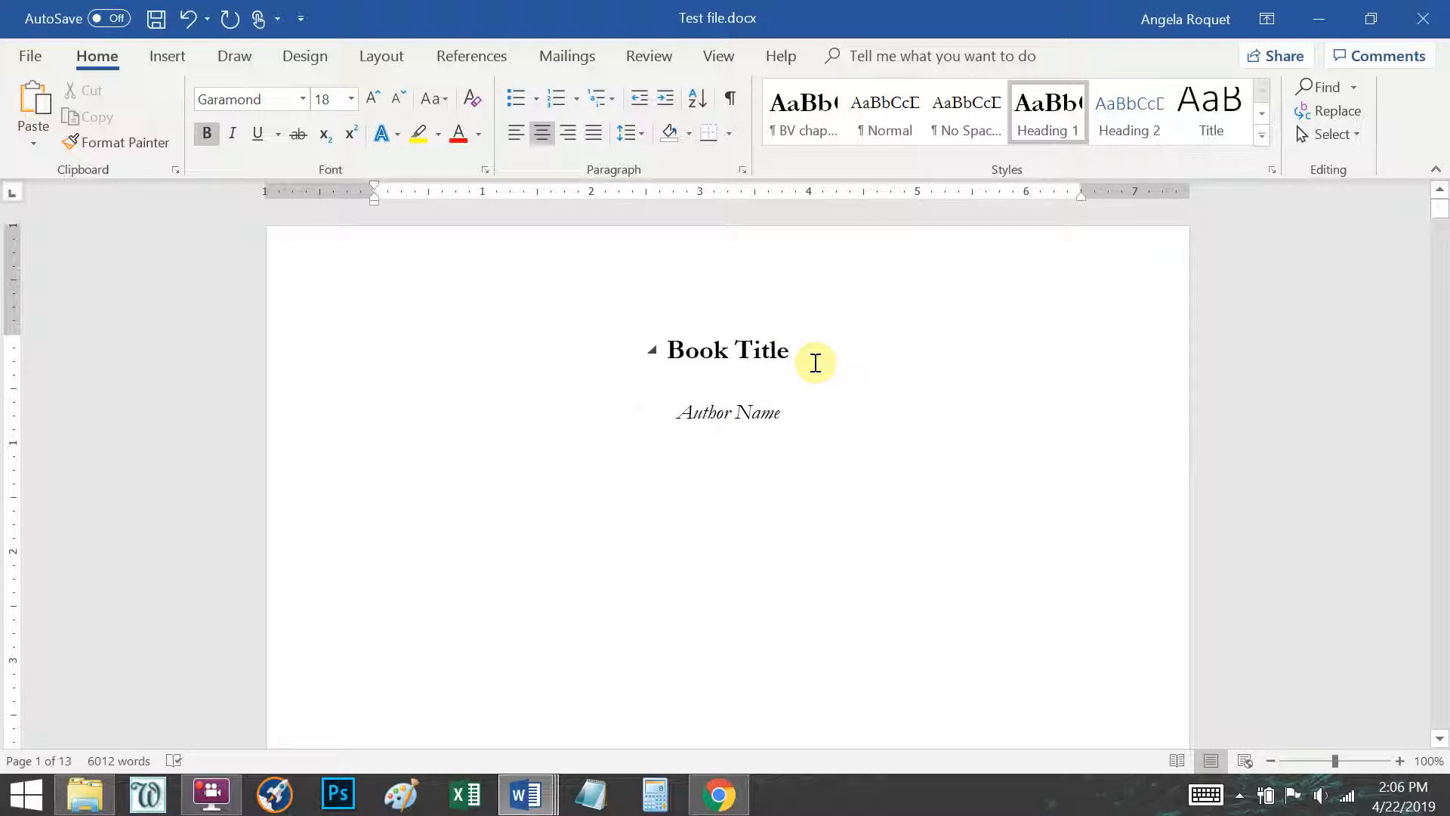
key(Return)
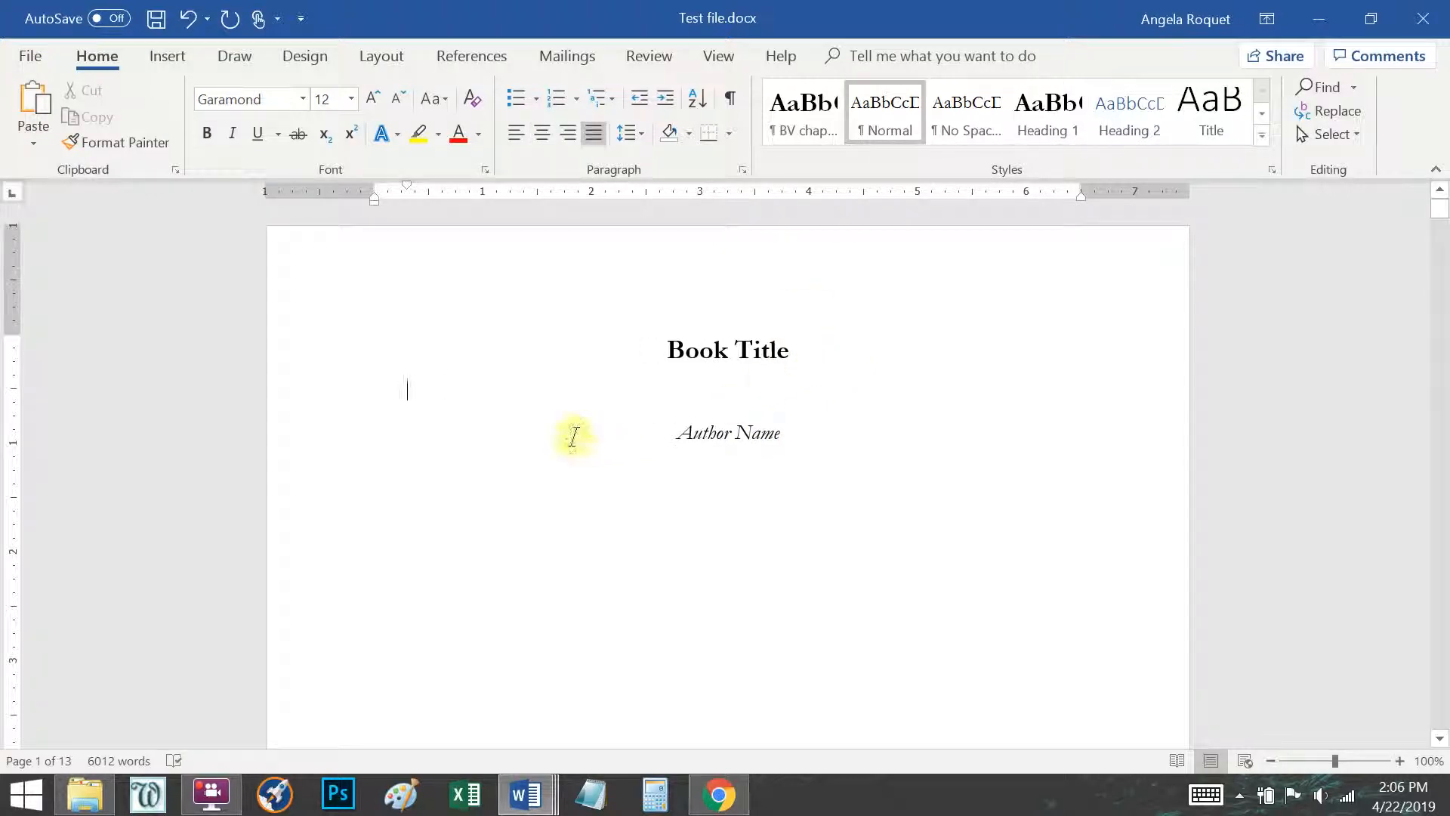
click(743, 171)
click(1004, 346)
click(991, 369)
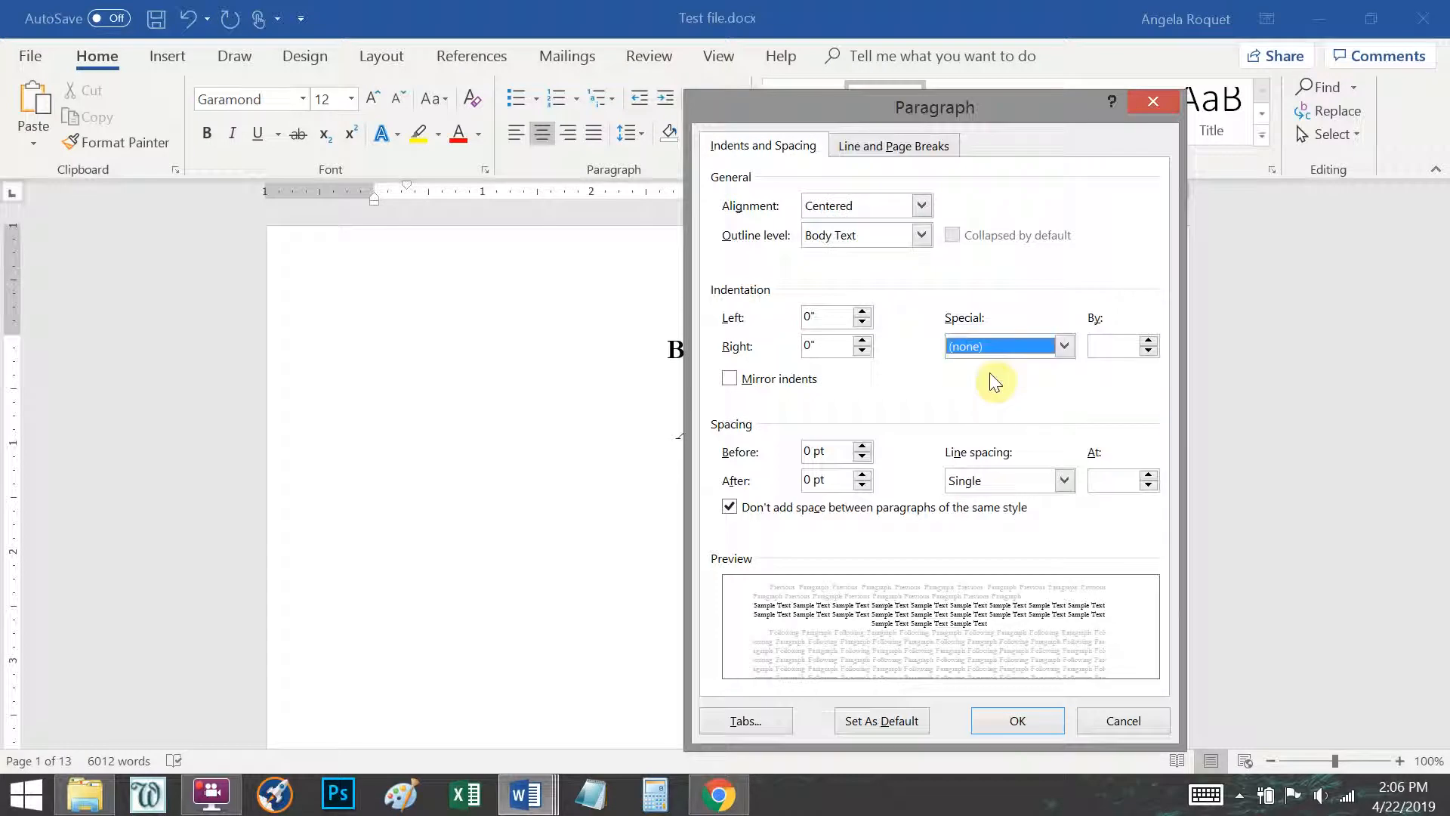
click(1016, 721)
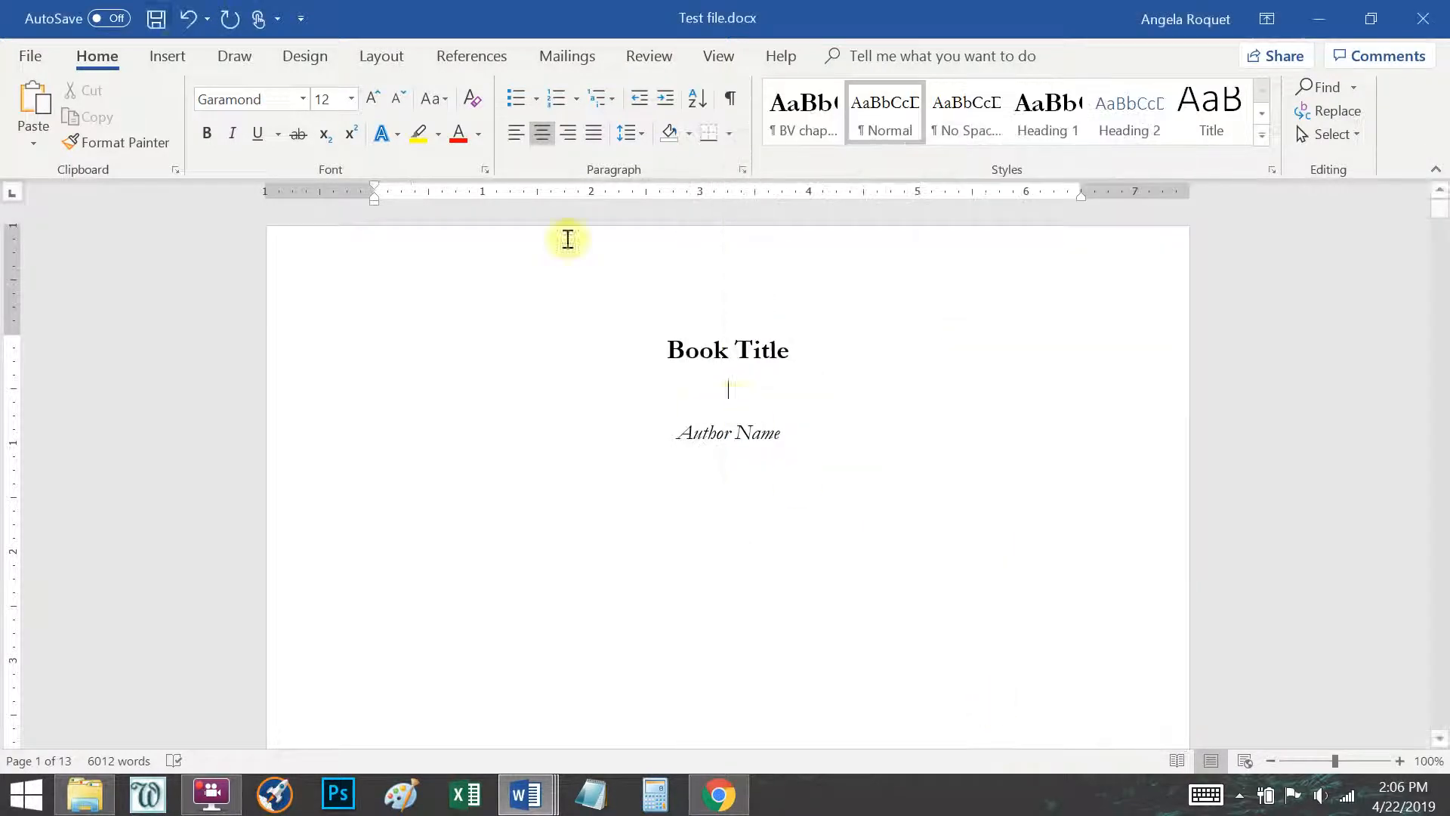
Insert the picture "scythe newest.gif" on the blank line from the "Video files" folder inside "01 Graveyard Shift" on Removable Disk (E:).
click(179, 57)
click(250, 93)
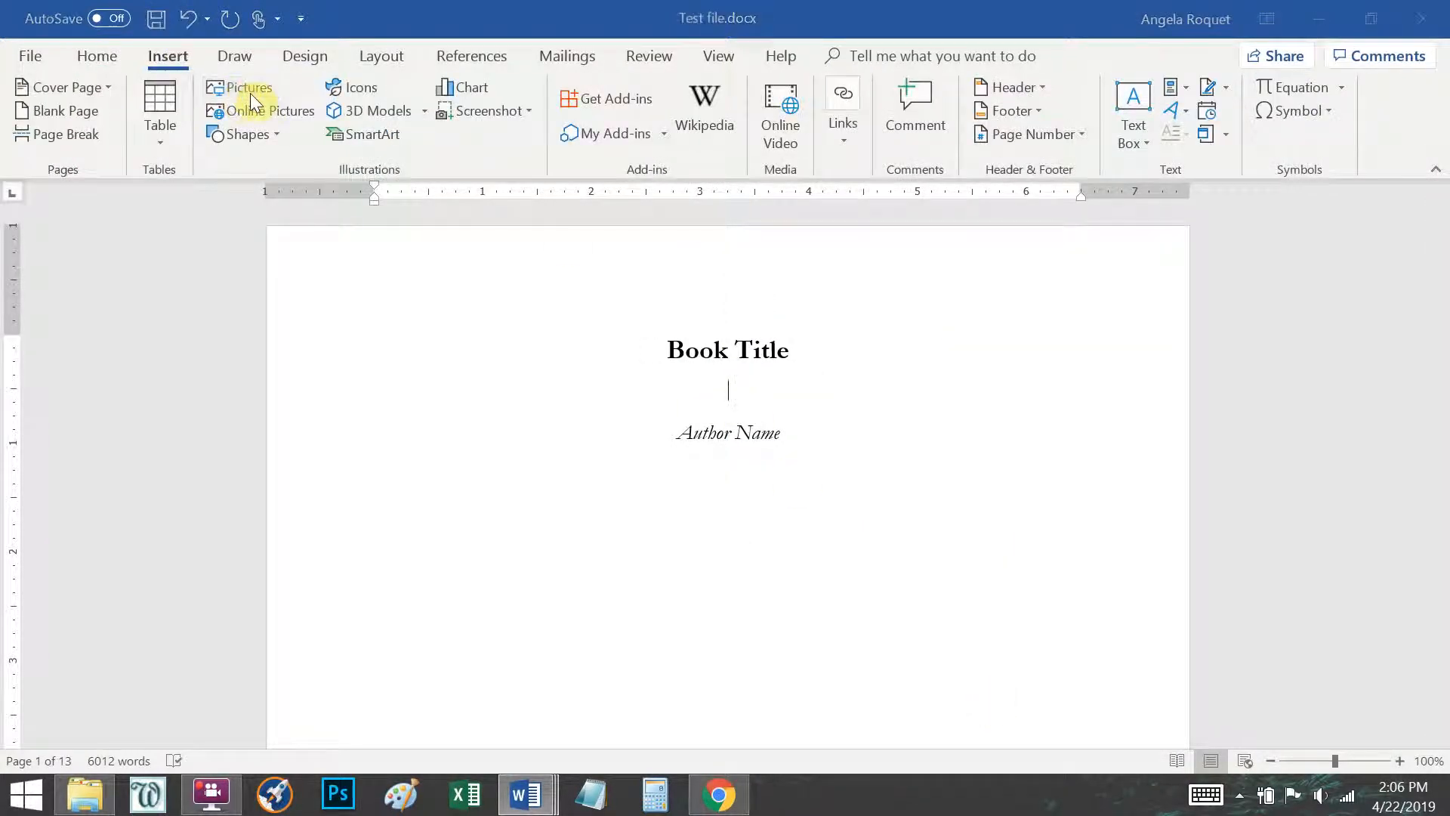
click(144, 586)
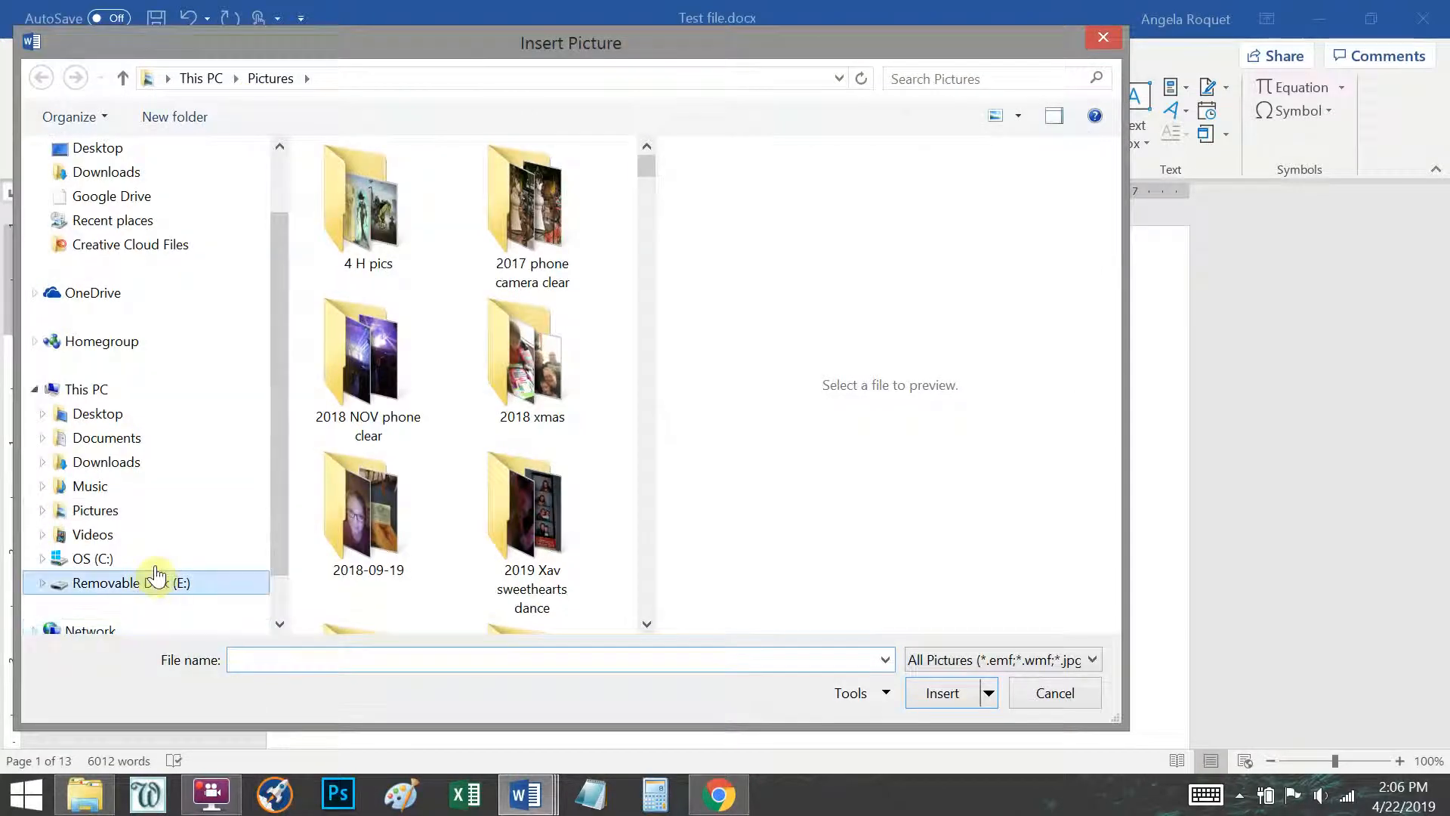
click(546, 243)
double_click(546, 243)
click(419, 265)
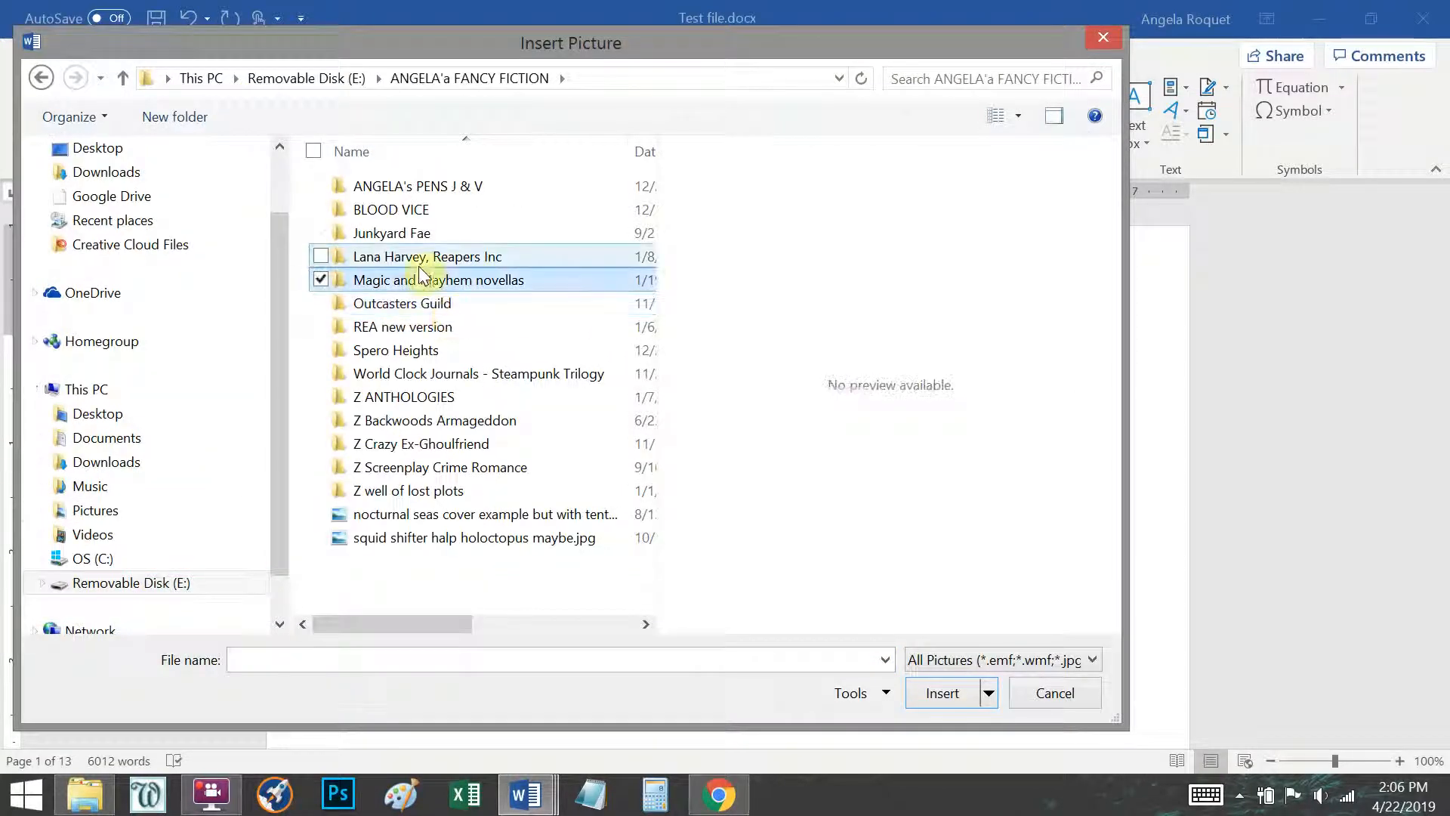
double_click(419, 263)
click(492, 234)
double_click(492, 234)
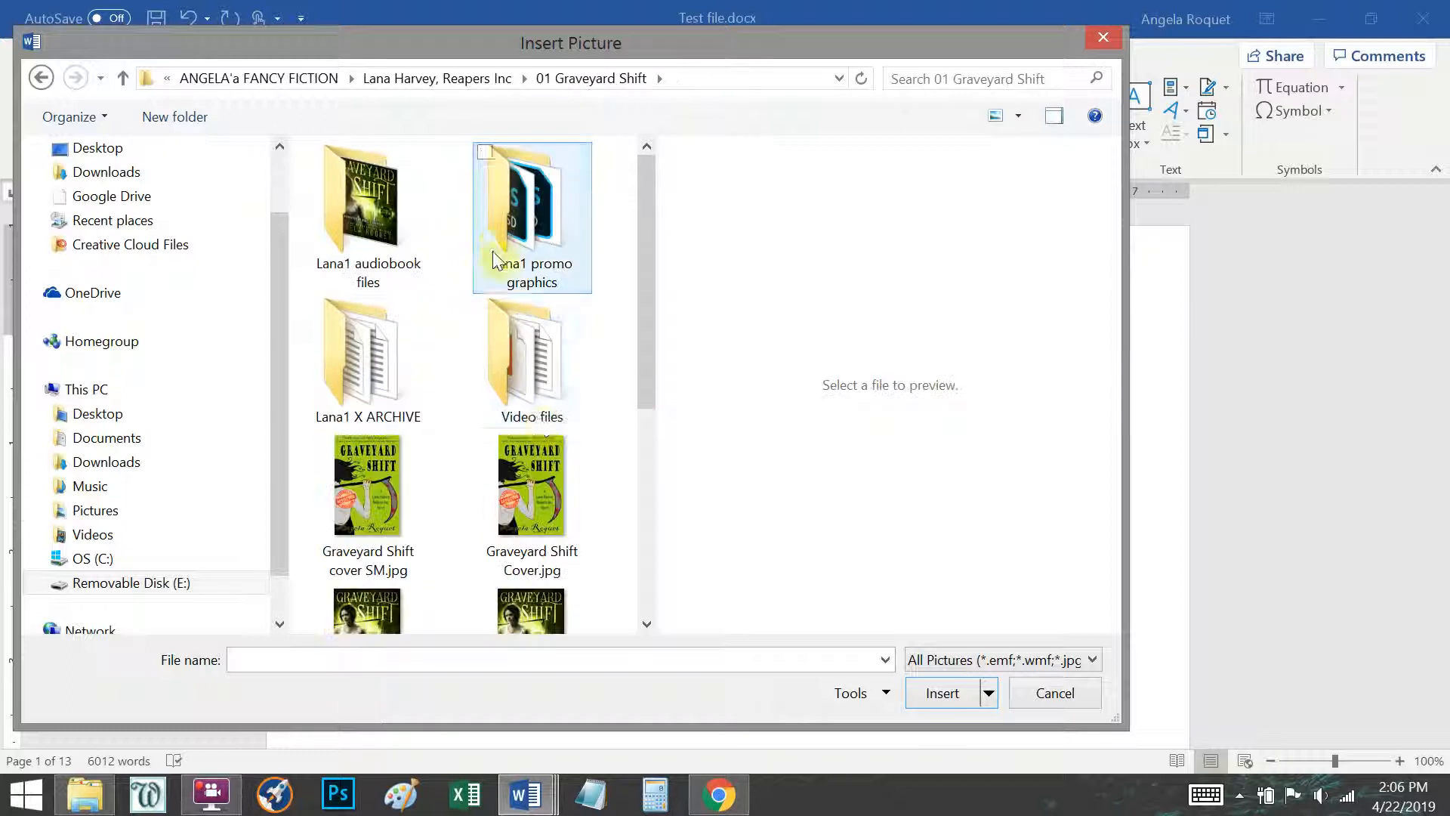
double_click(524, 389)
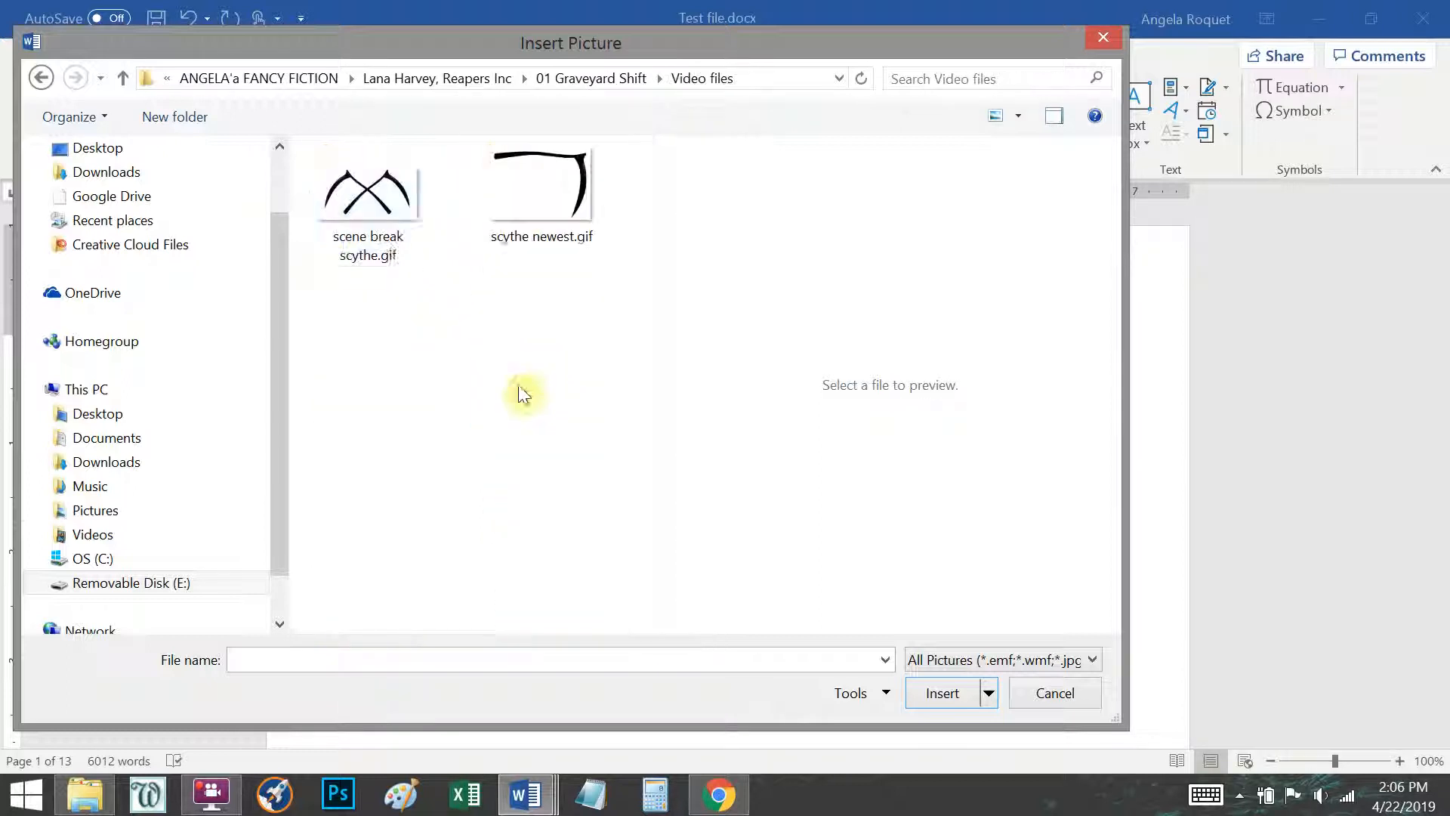
double_click(555, 200)
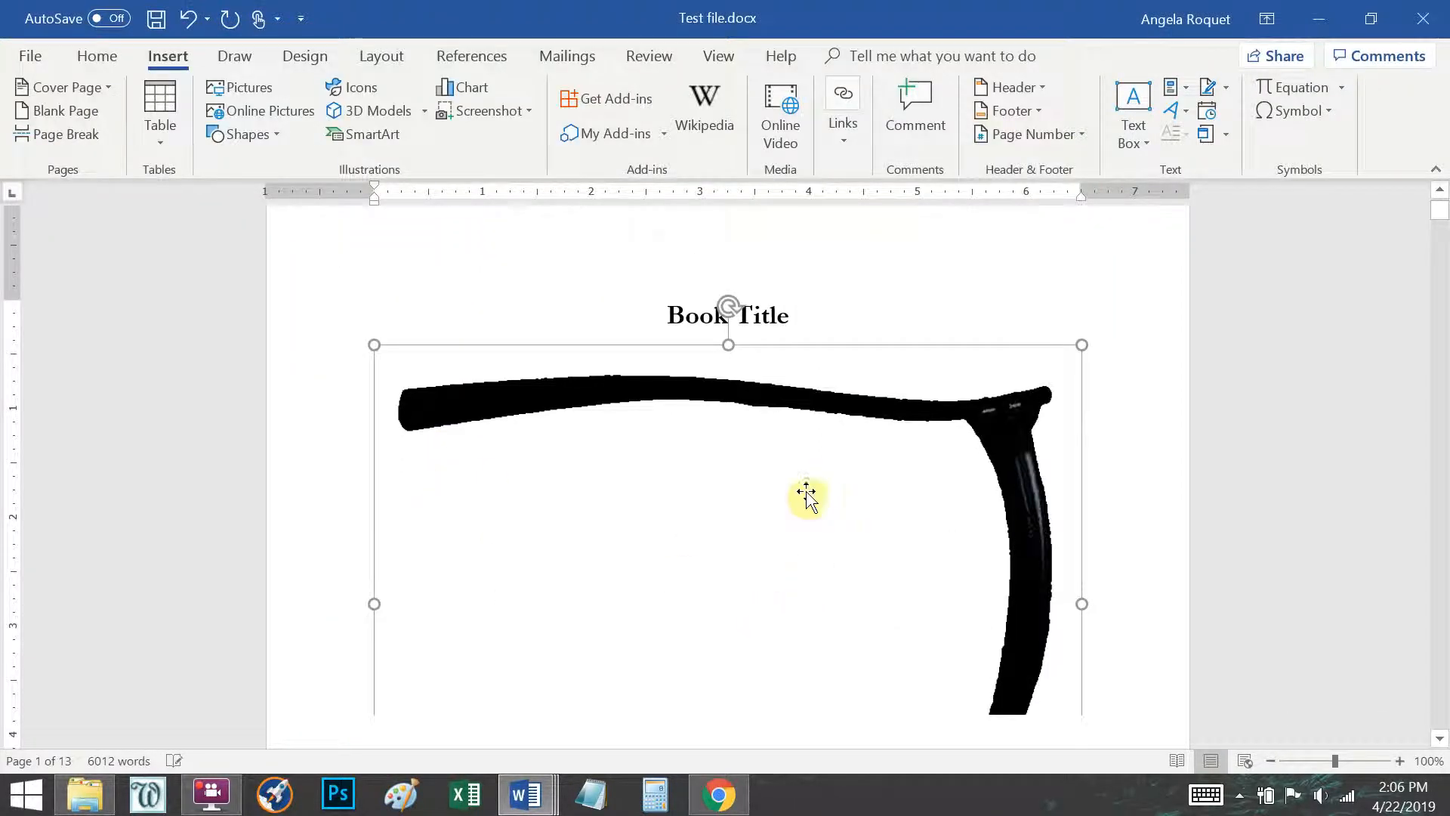
Scale the scythe picture down to about 2.05" wide by 1.5" high so it fits between the title and author name.
drag(1081, 648, 597, 264)
scroll(709, 366, up, 5)
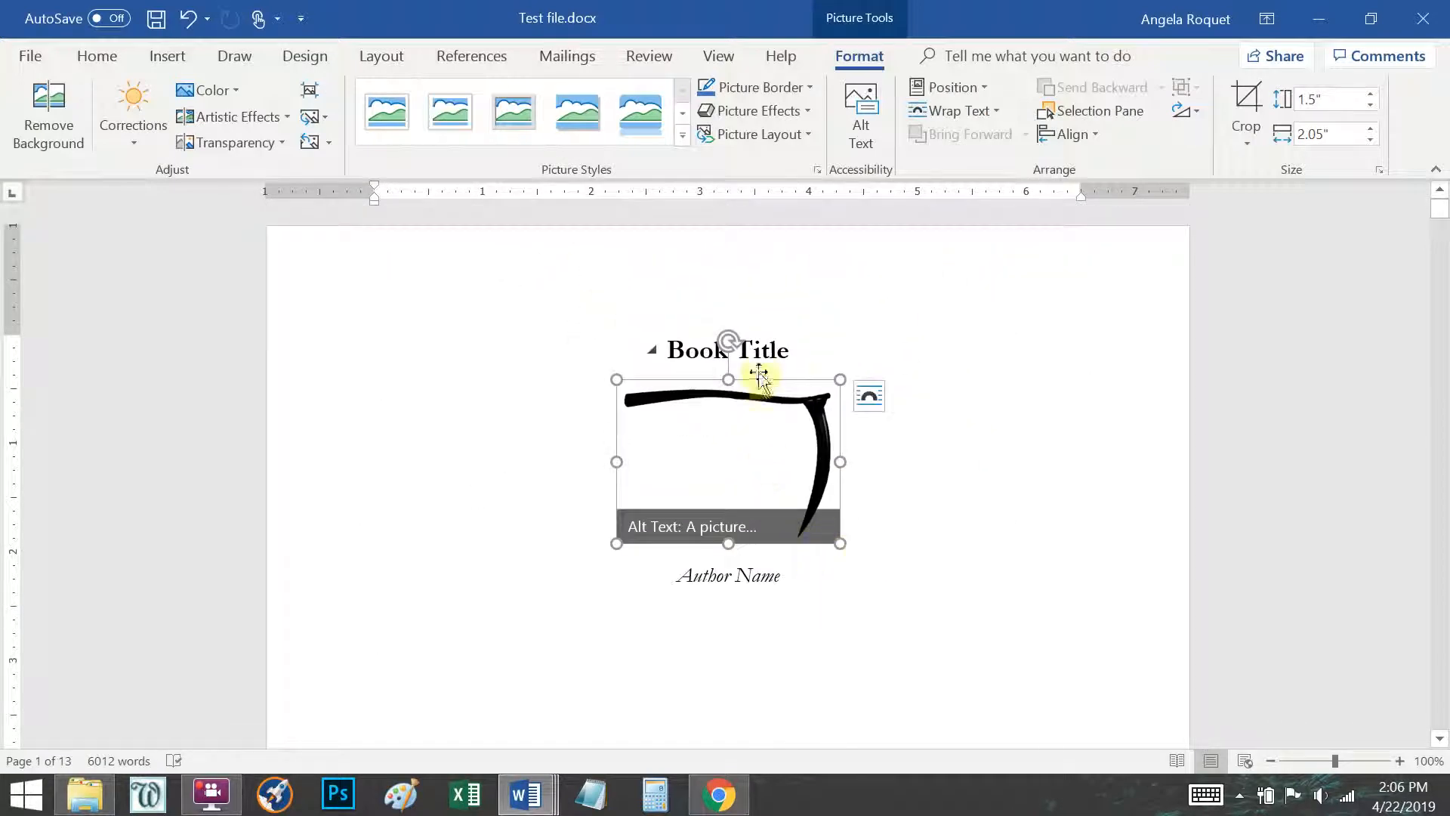
click(762, 351)
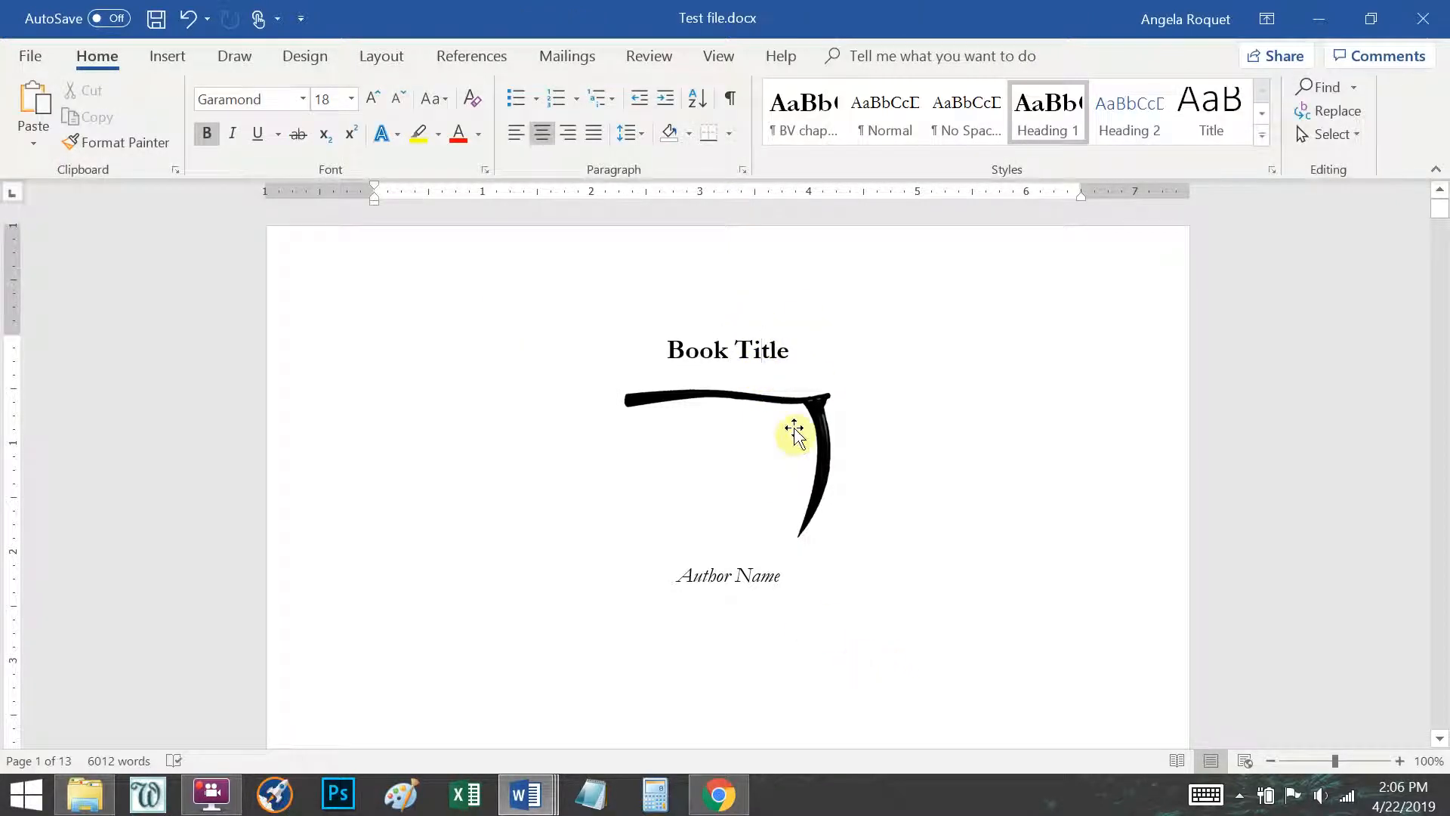
Flatten the scythe picture to a height of about 1.05" while keeping its width.
click(830, 432)
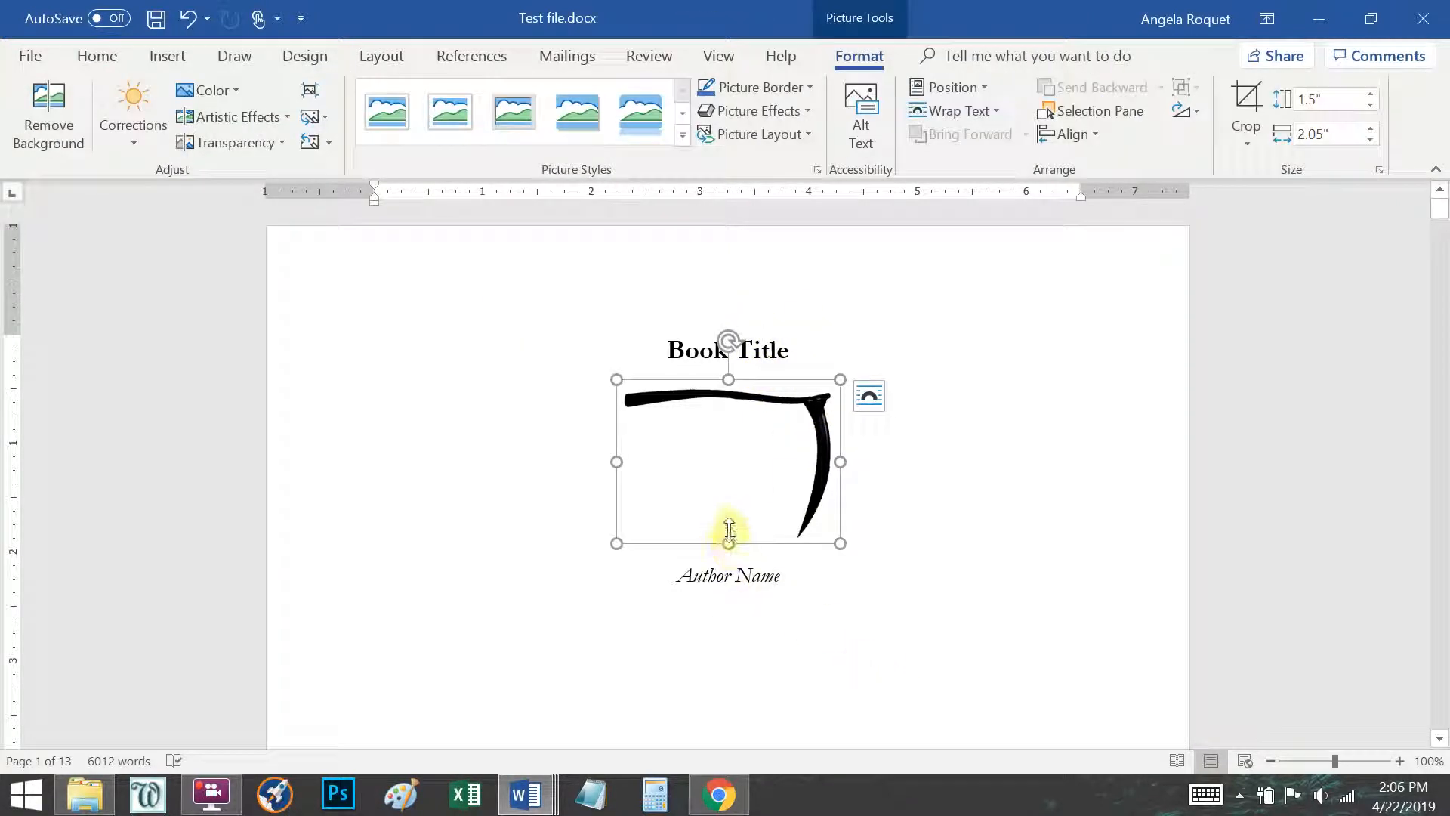
drag(729, 543, 727, 493)
click(763, 349)
drag(734, 407, 741, 453)
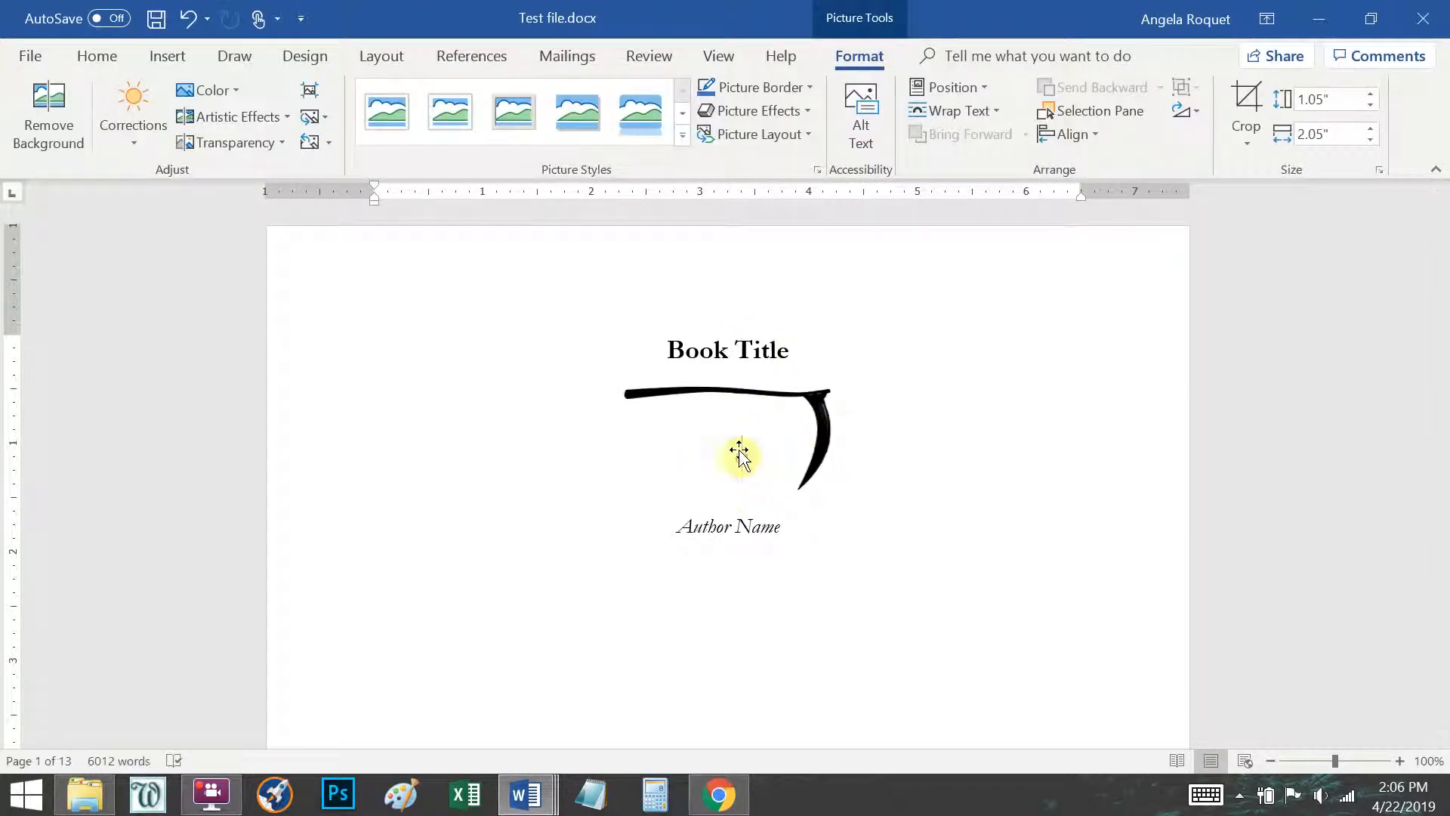
click(790, 352)
Set the scythe picture's text wrapping to Behind Text.
click(823, 452)
click(877, 404)
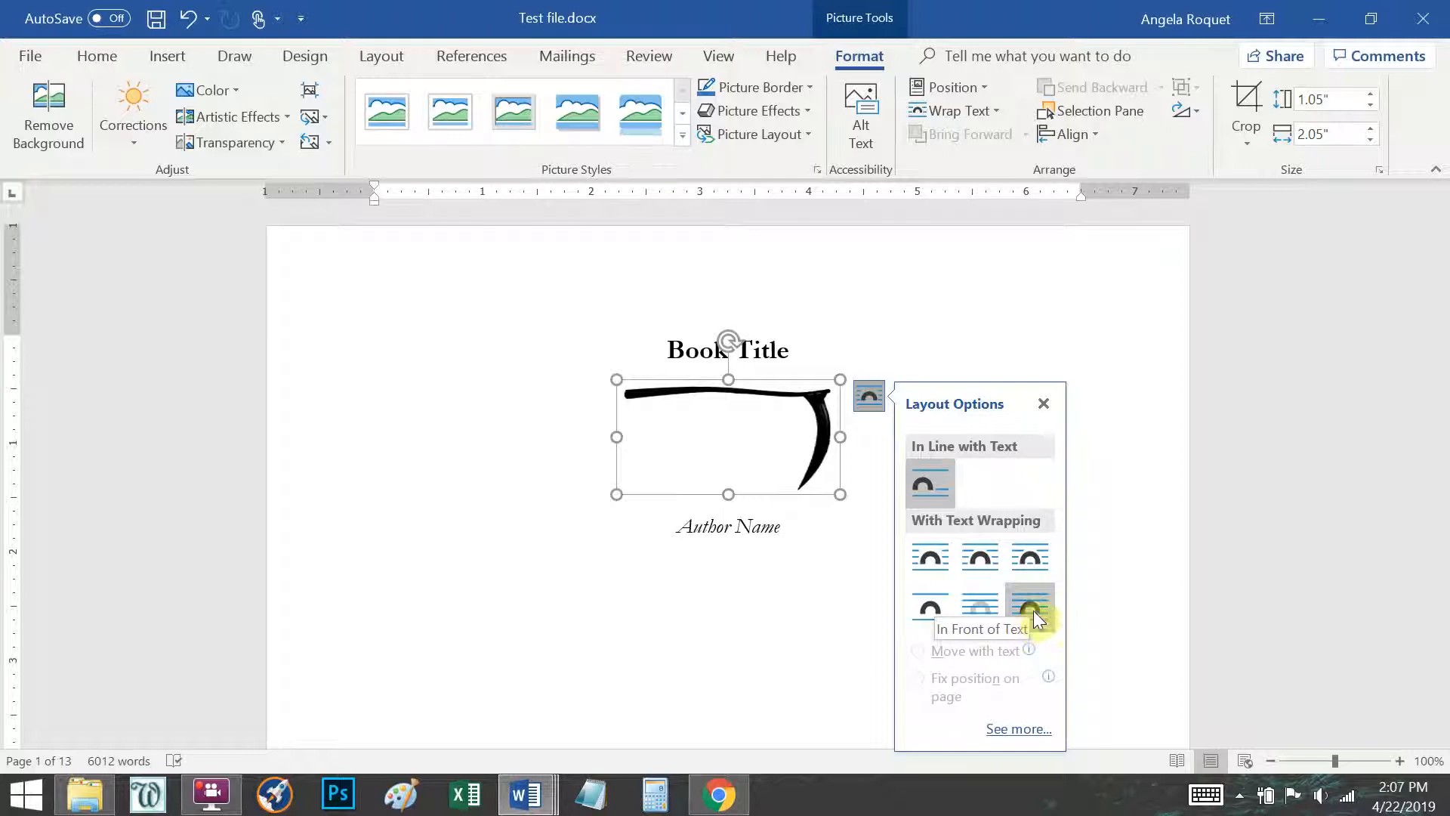
click(992, 605)
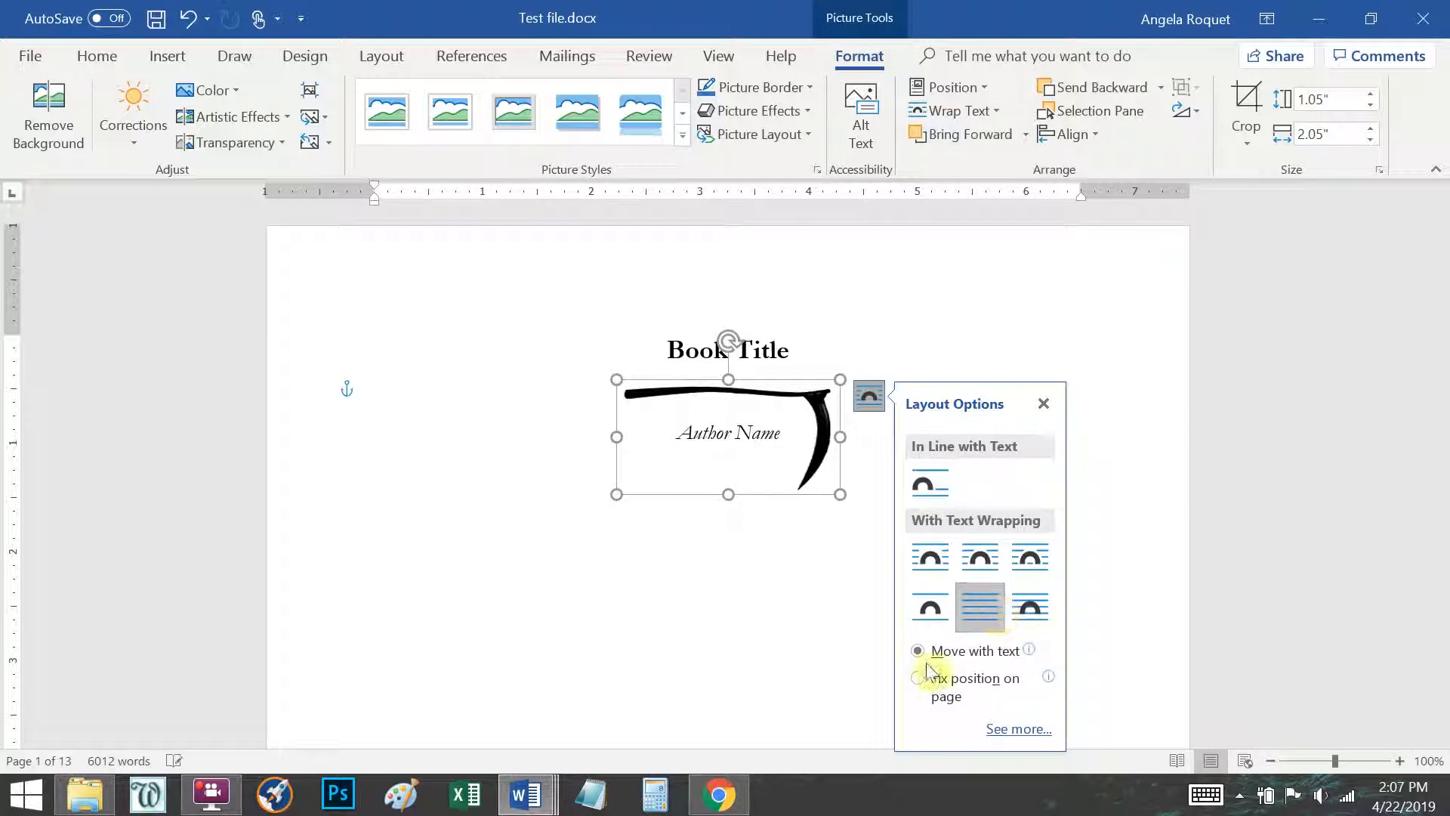
click(791, 562)
click(681, 433)
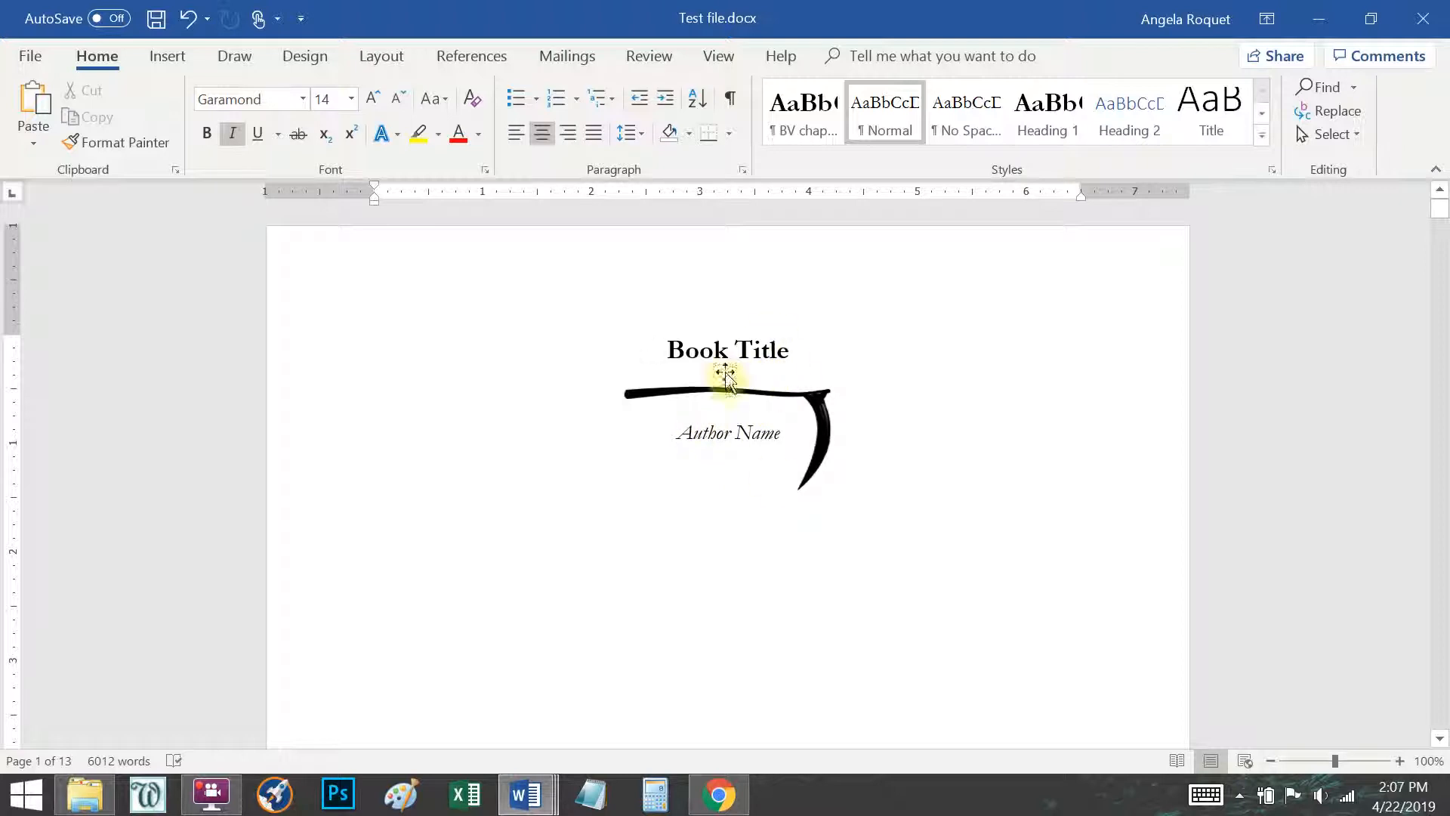
click(799, 466)
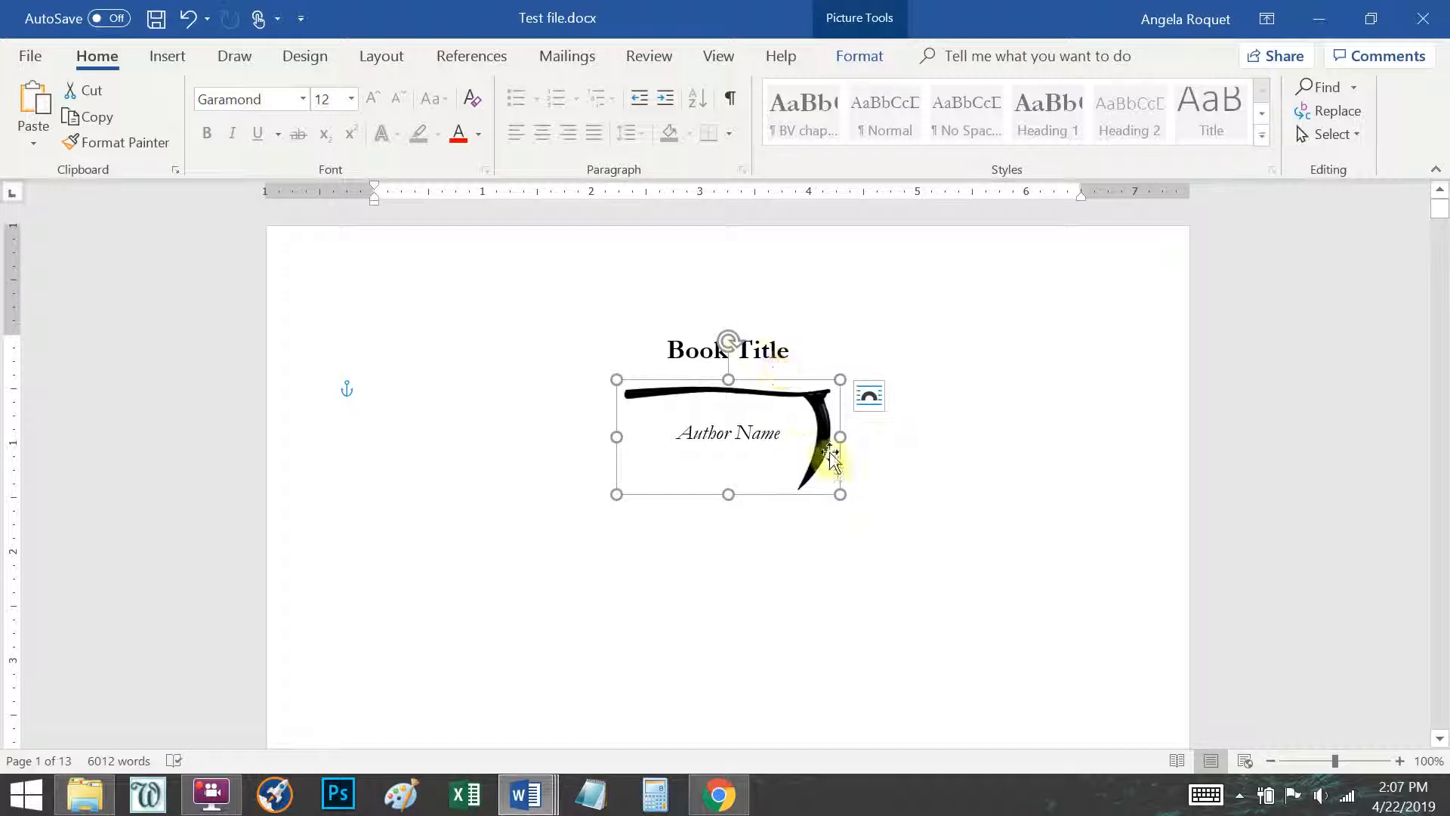
click(786, 344)
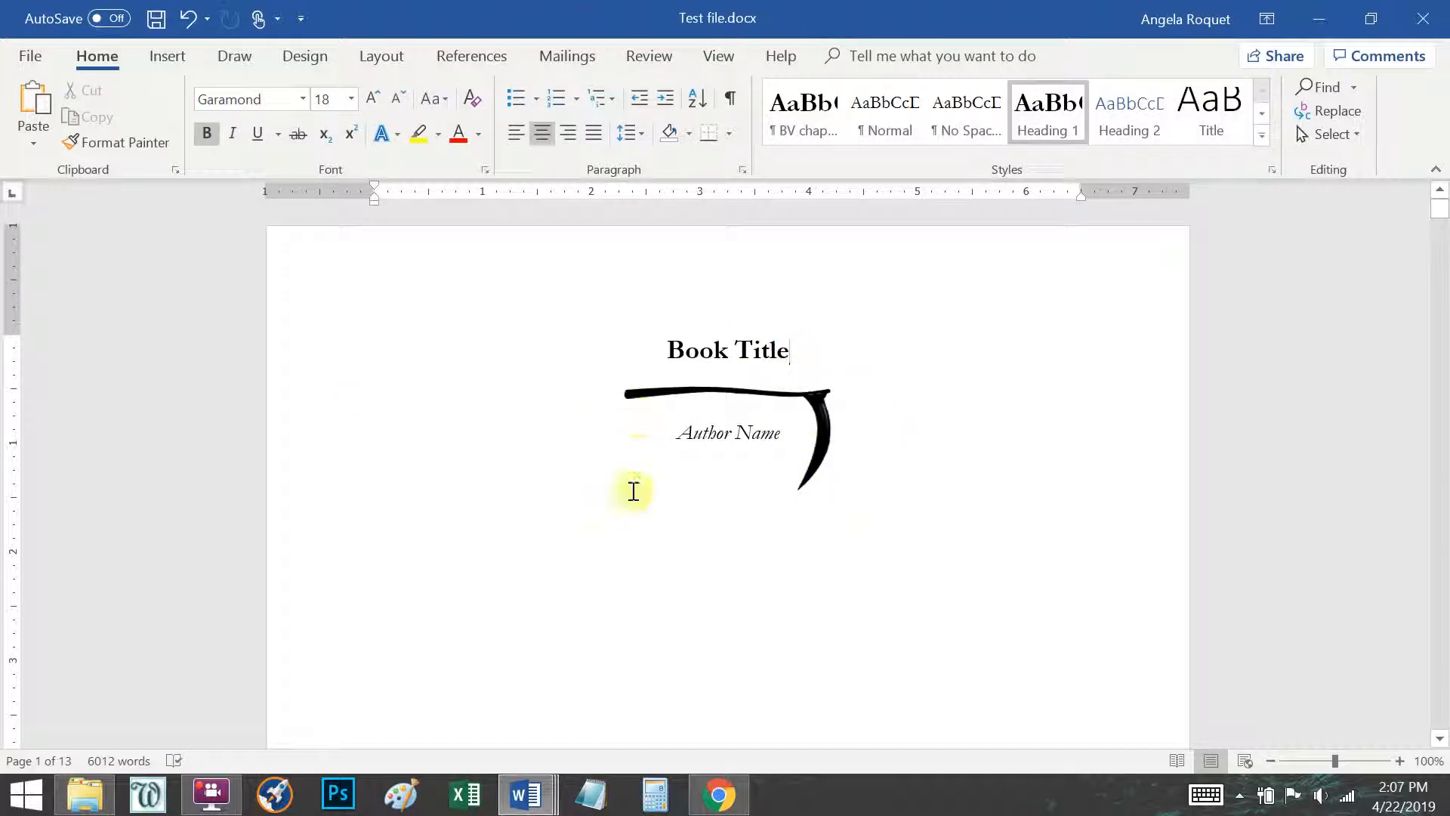
Show the formatting marks and insert a Next Page section break directly after "Author Name" on the title page.
scroll(713, 539, down, 1)
scroll(714, 538, down, 10)
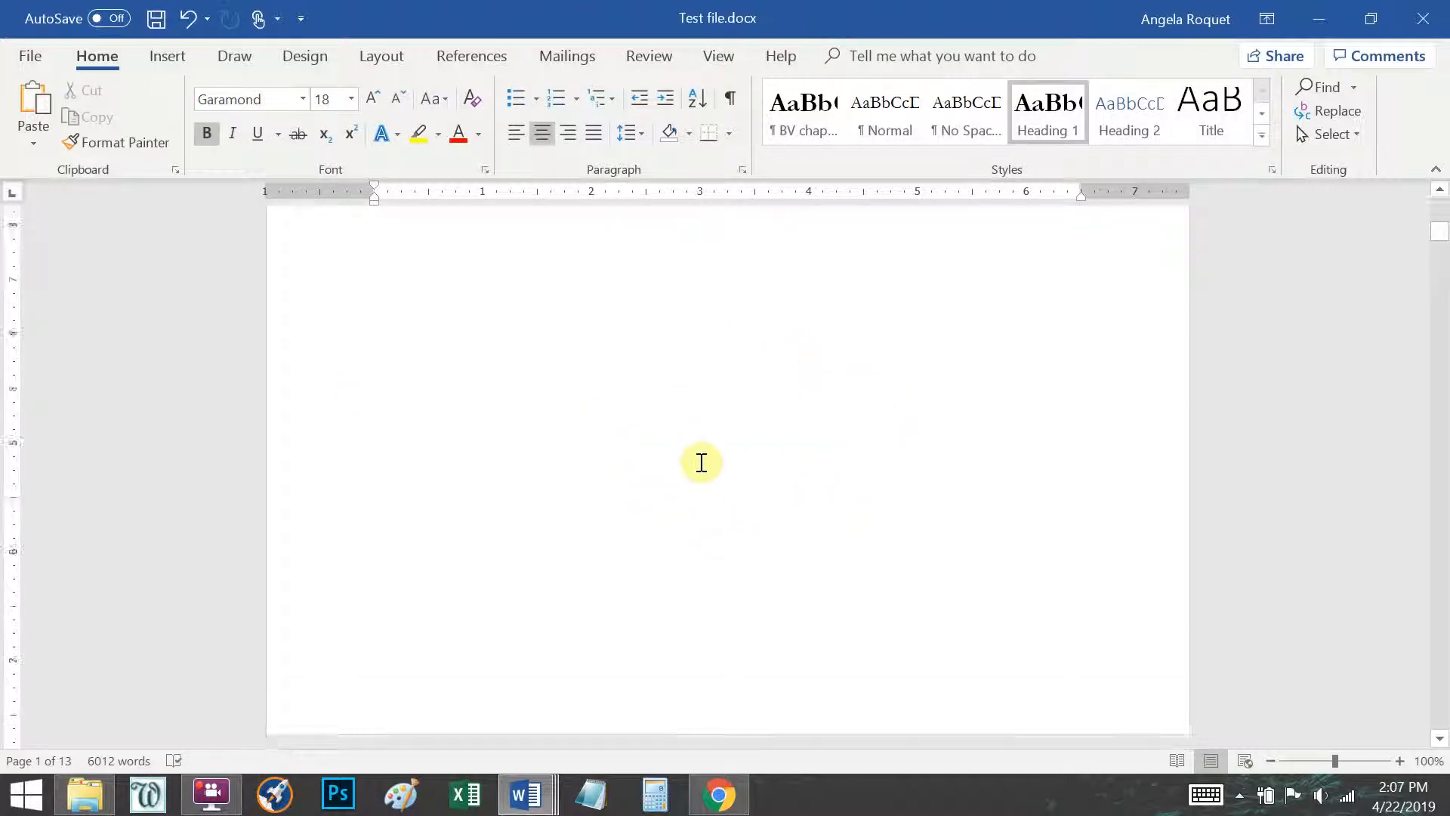
scroll(700, 463, up, 11)
click(727, 99)
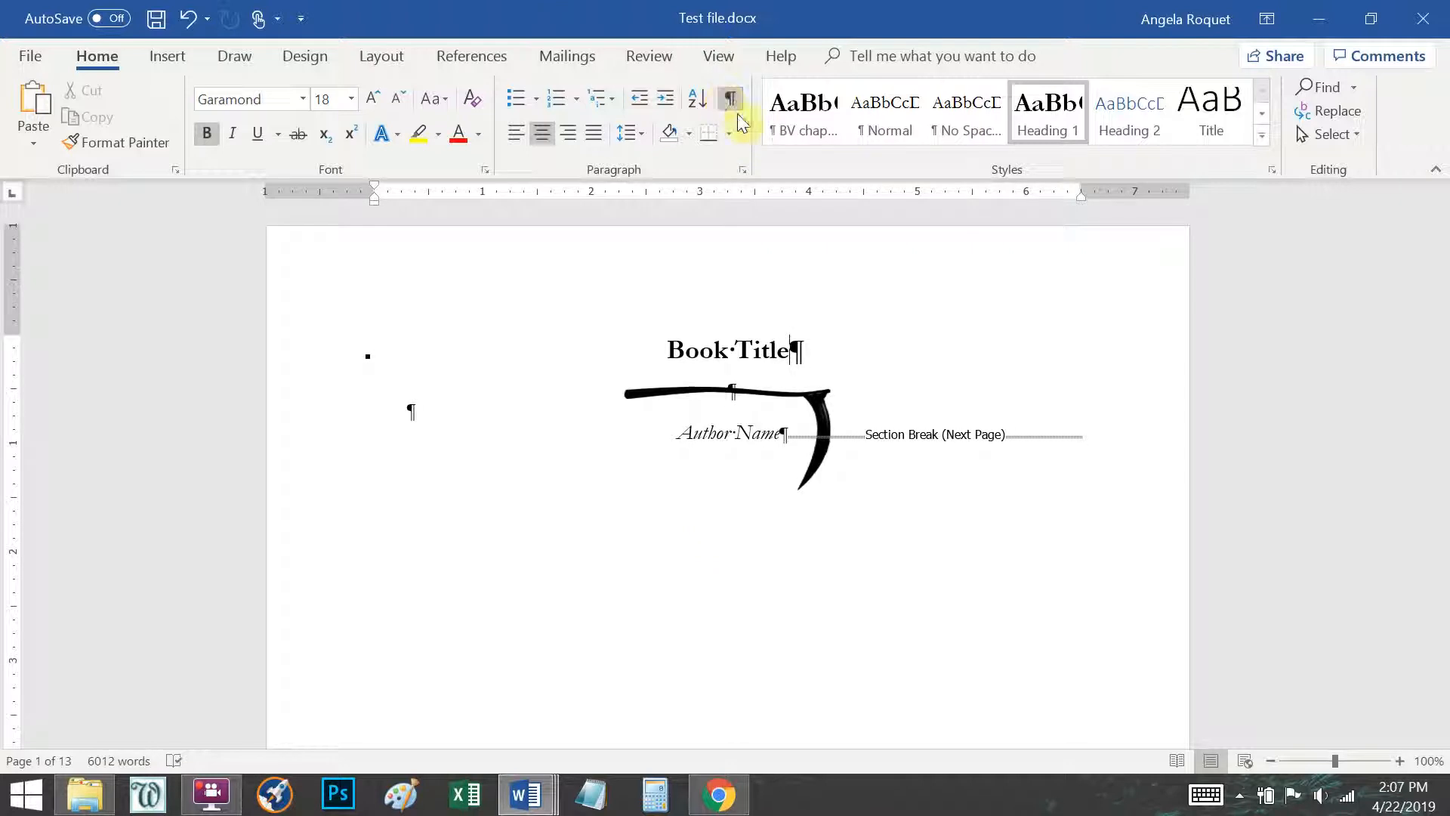
click(785, 443)
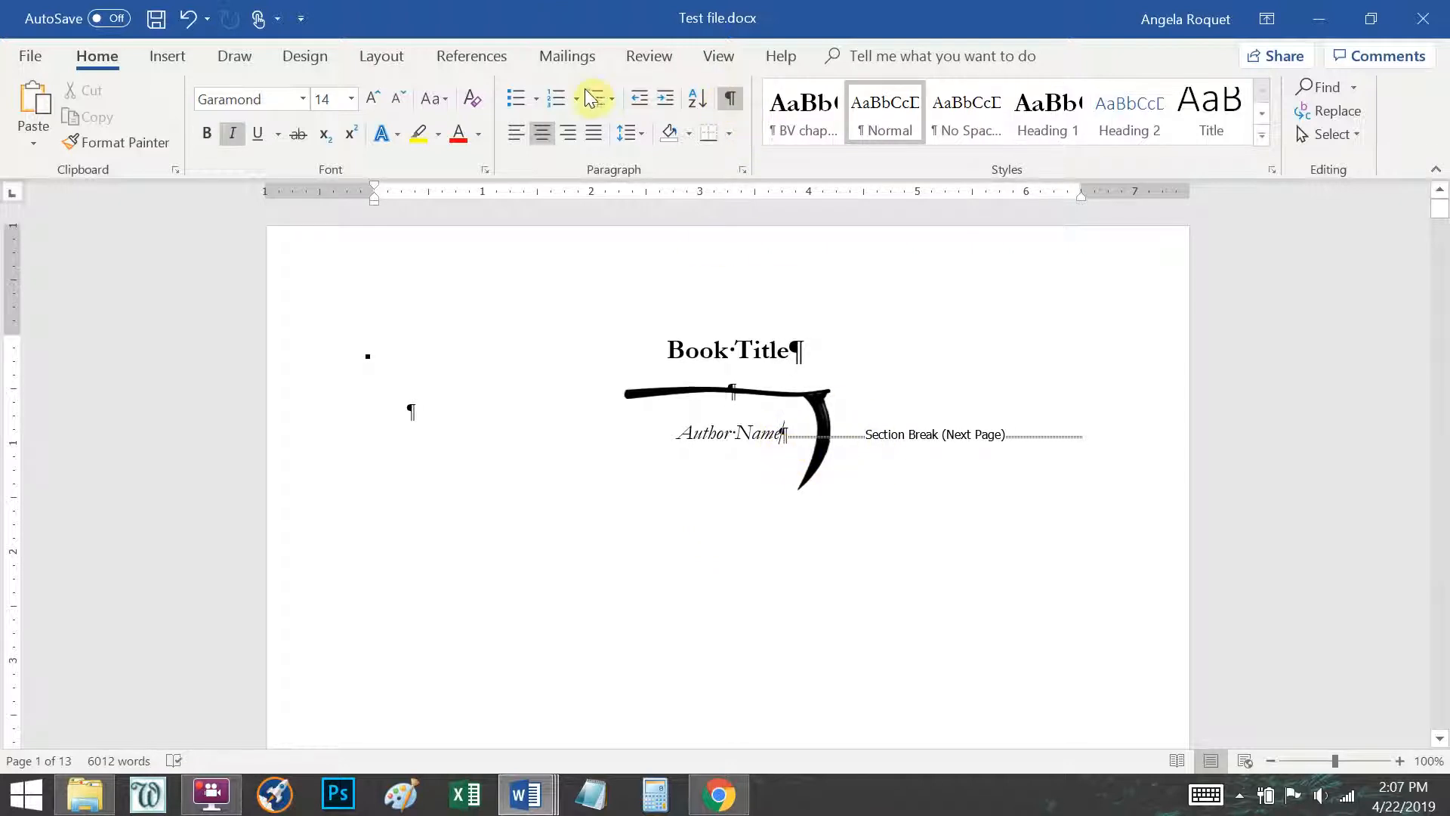
click(382, 56)
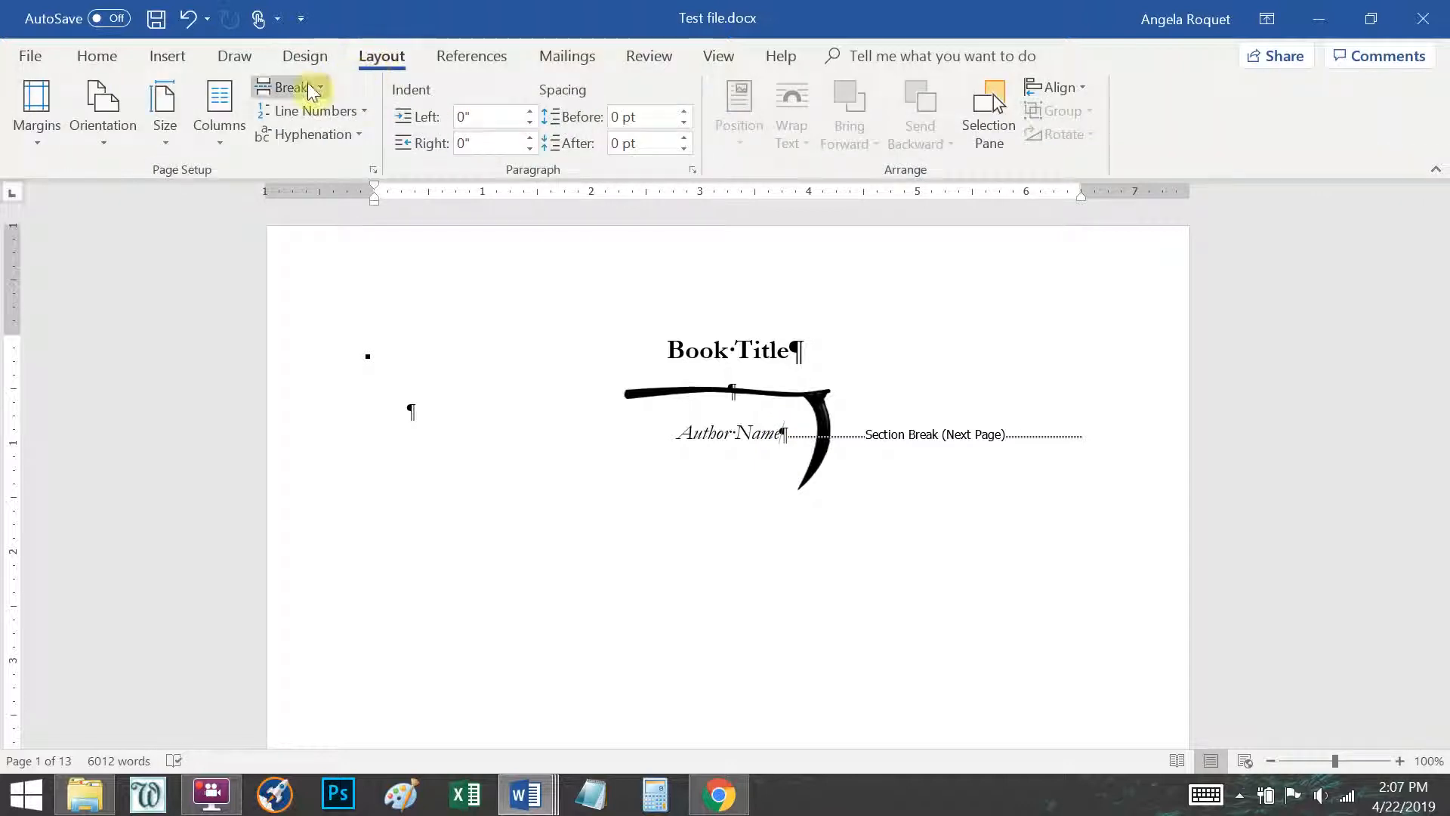
click(312, 88)
click(380, 354)
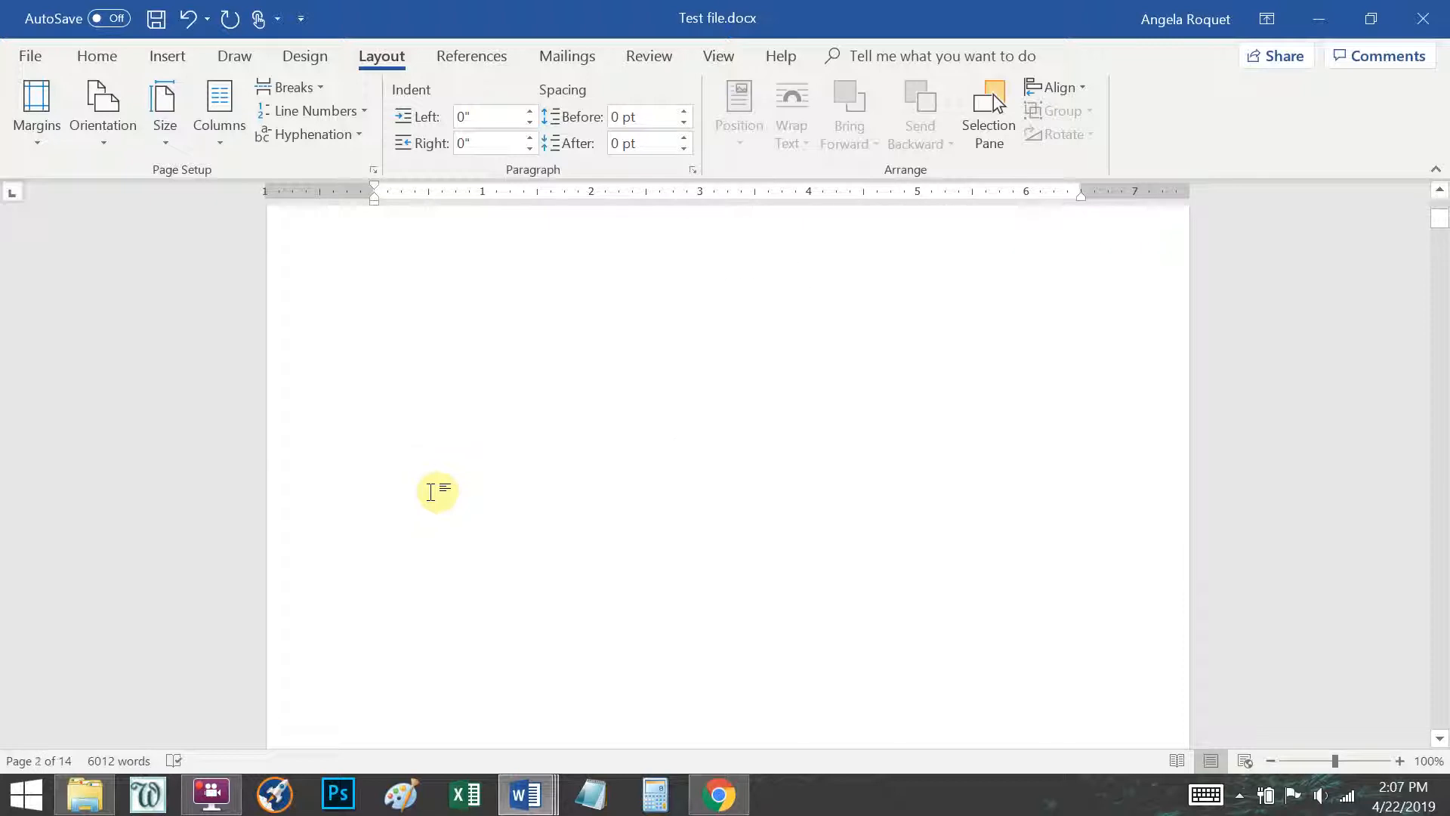
scroll(445, 481, down, 11)
scroll(446, 482, up, 2)
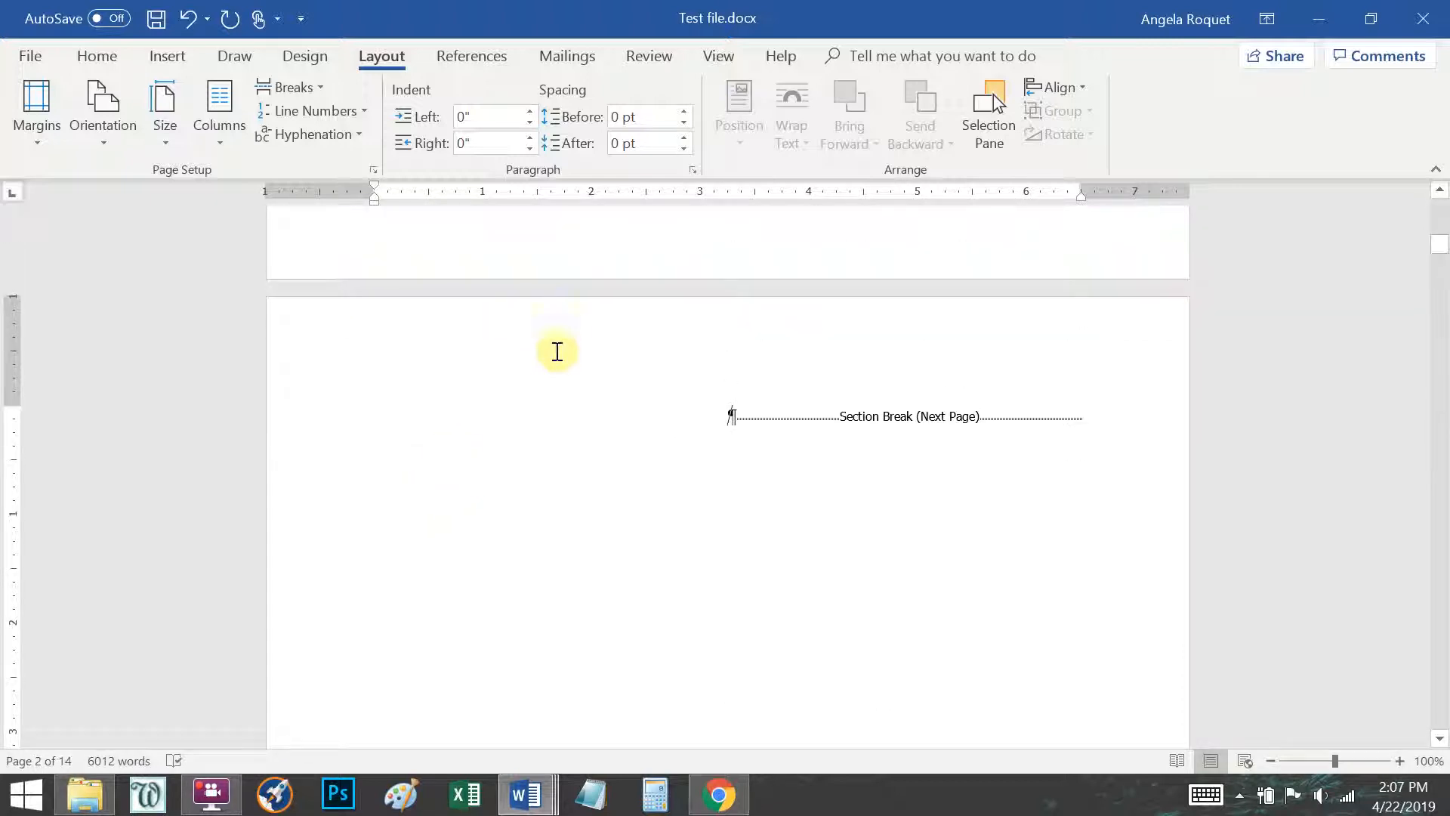
Enter "Copyright Page" before the section break on the new second page.
click(93, 57)
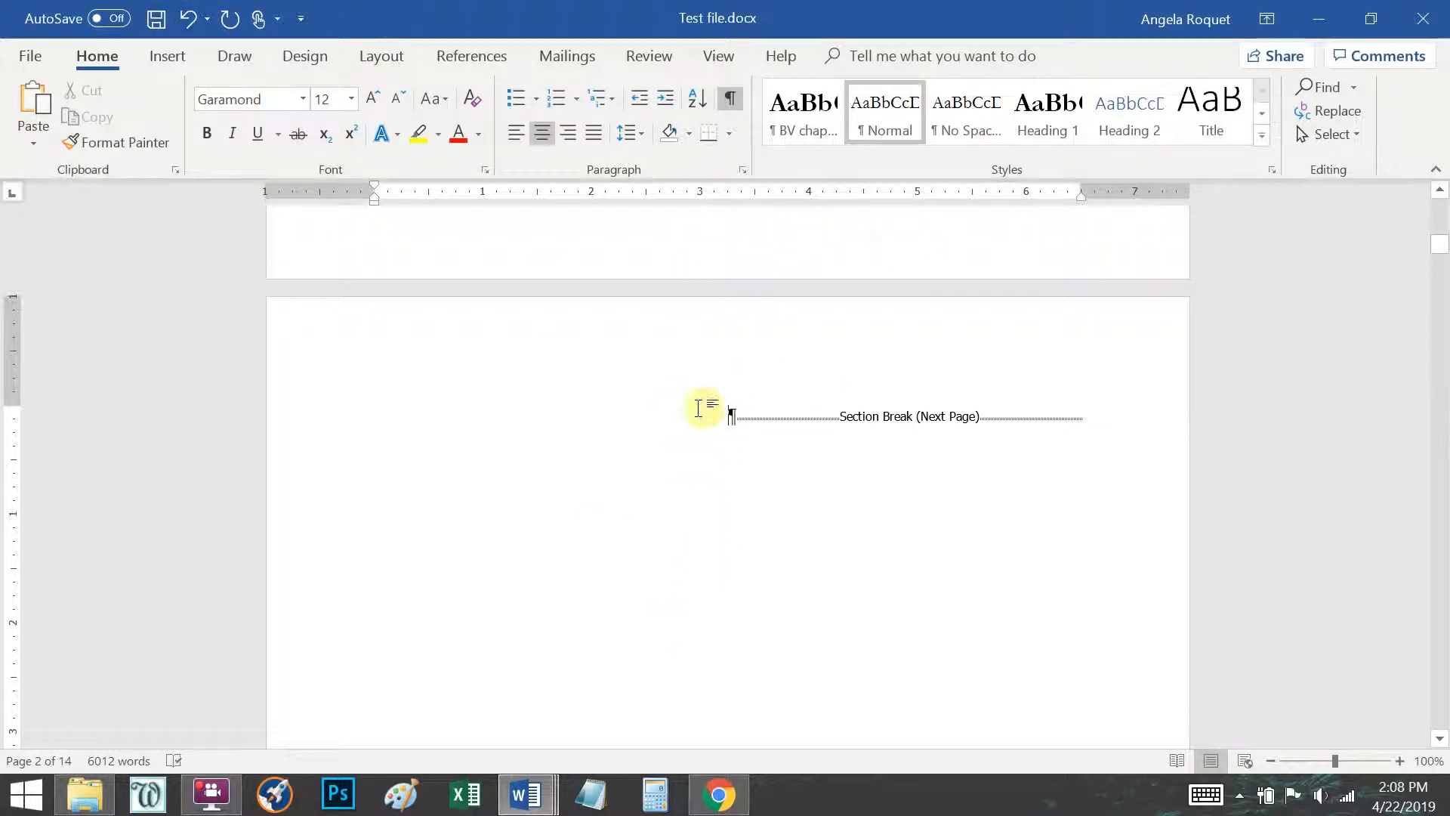
text(Copyr)
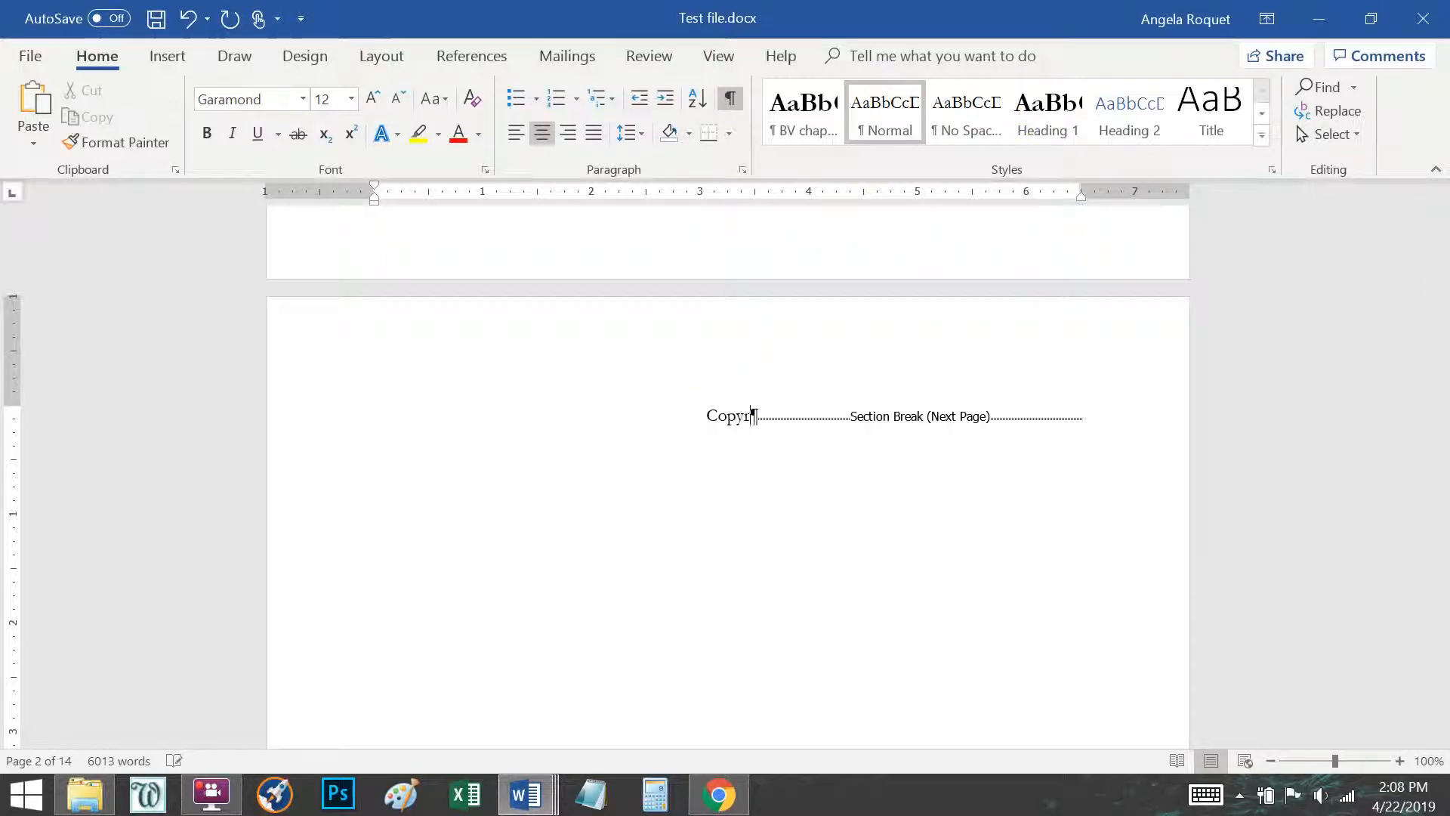
text(ight Page)
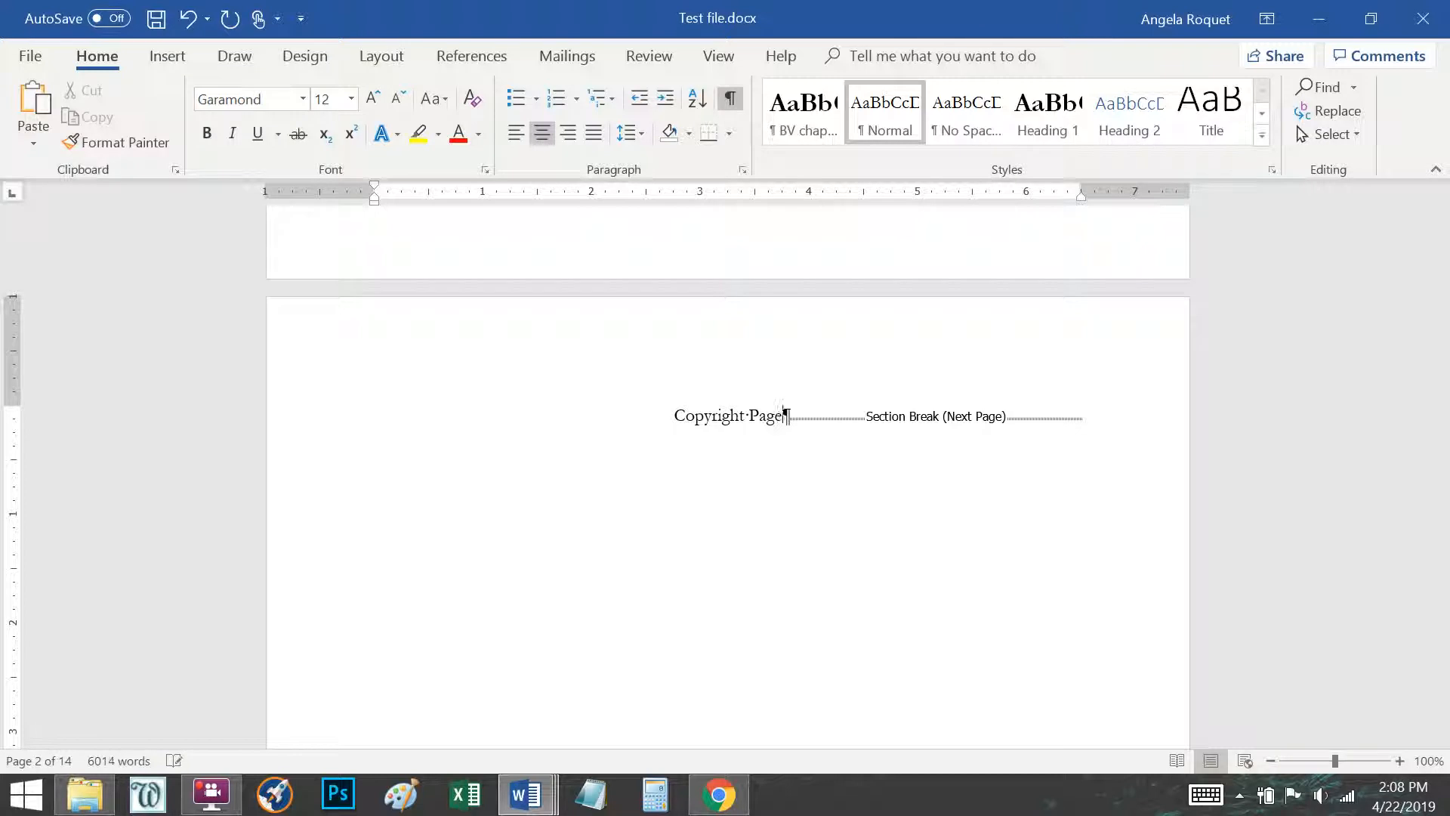
Replace the word "Page" with the © symbol after "Copyright".
key(BackSpace)
key(BackSpace)
key(BackSpace)
key(BackSpace)
key(BackSpace)
text((c)
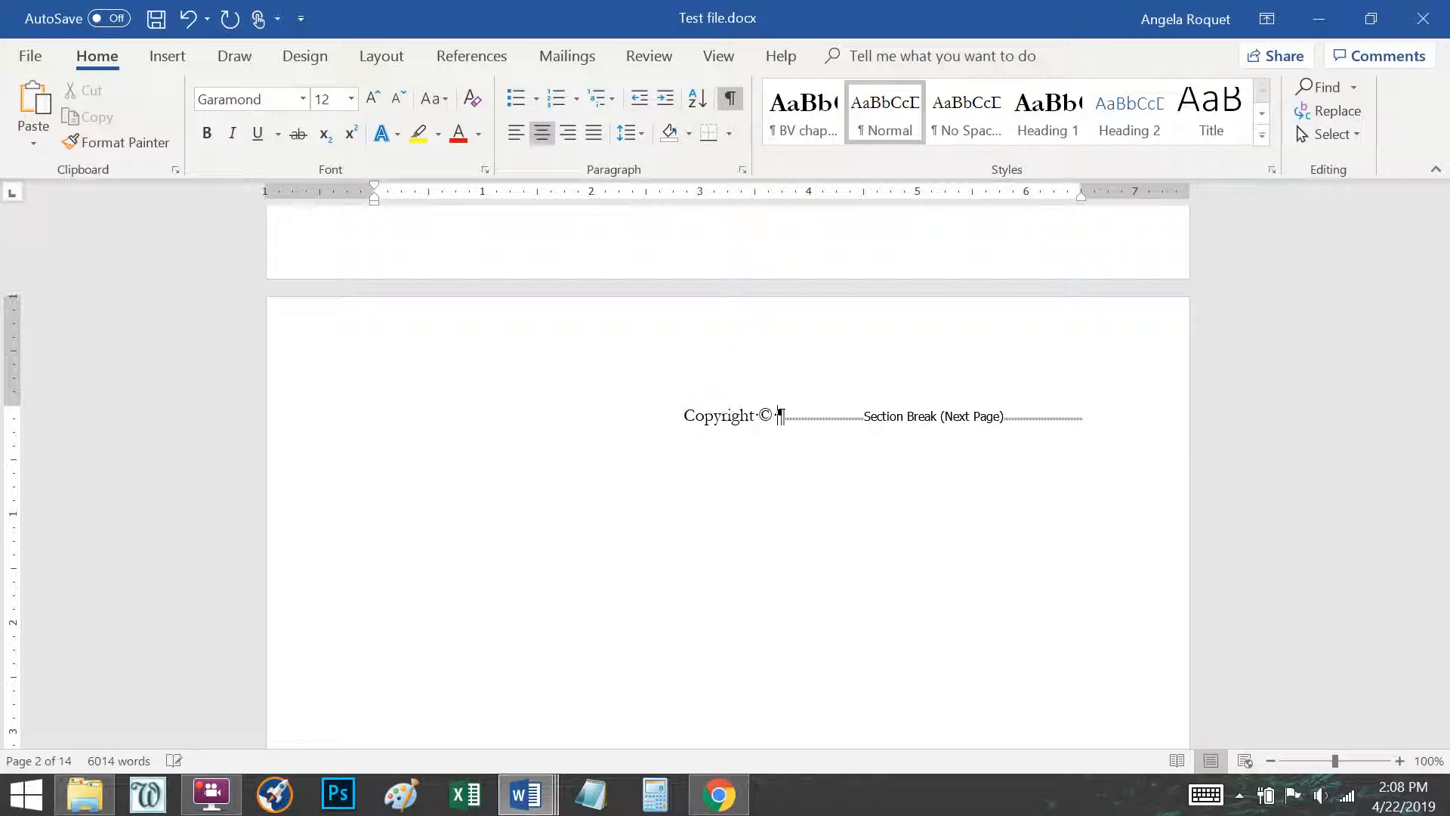
Complete the copyright line with "Author Name" and add a separate "Book Title" line above it.
text( Author Name)
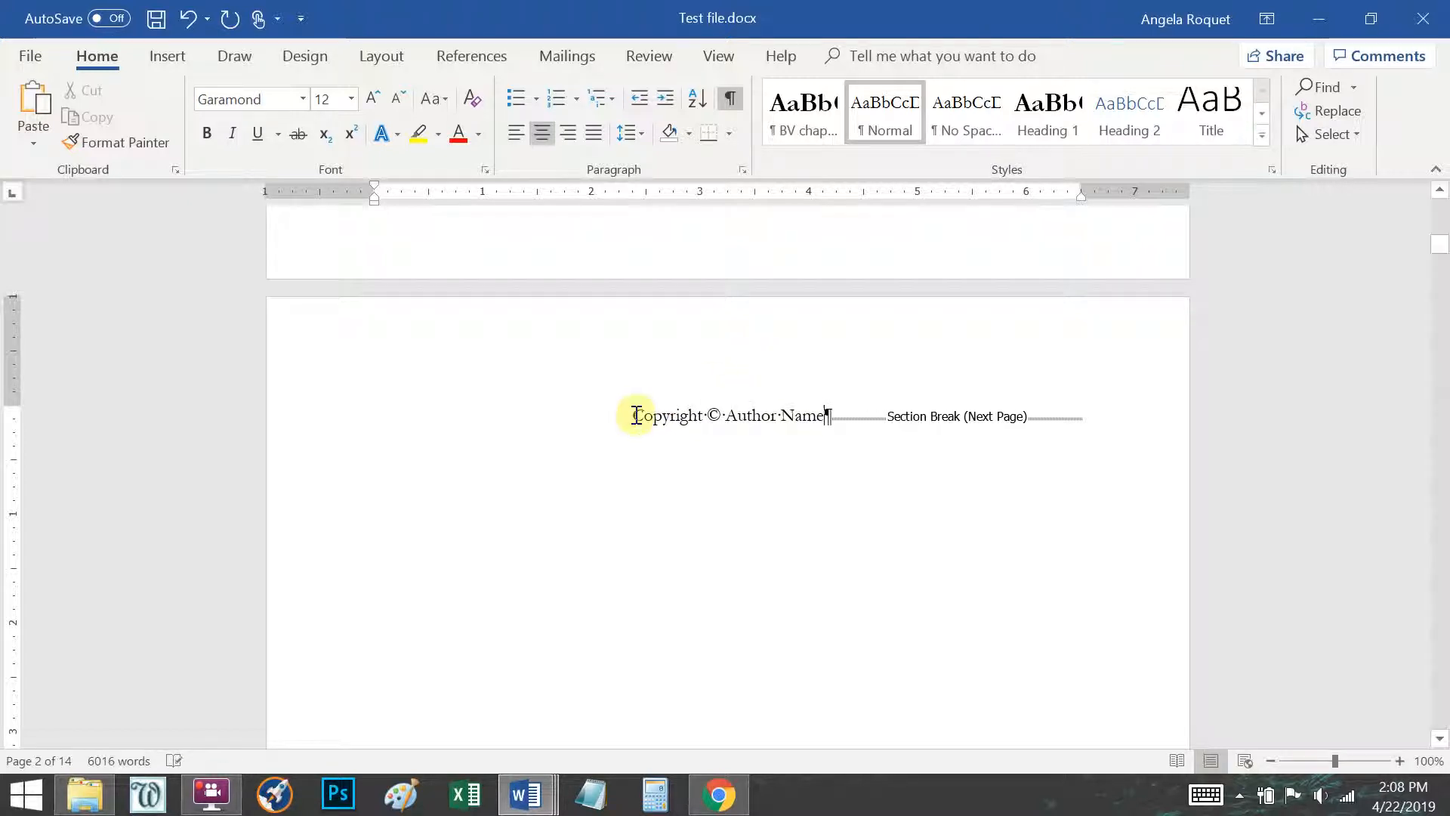
click(635, 418)
text(Book Title)
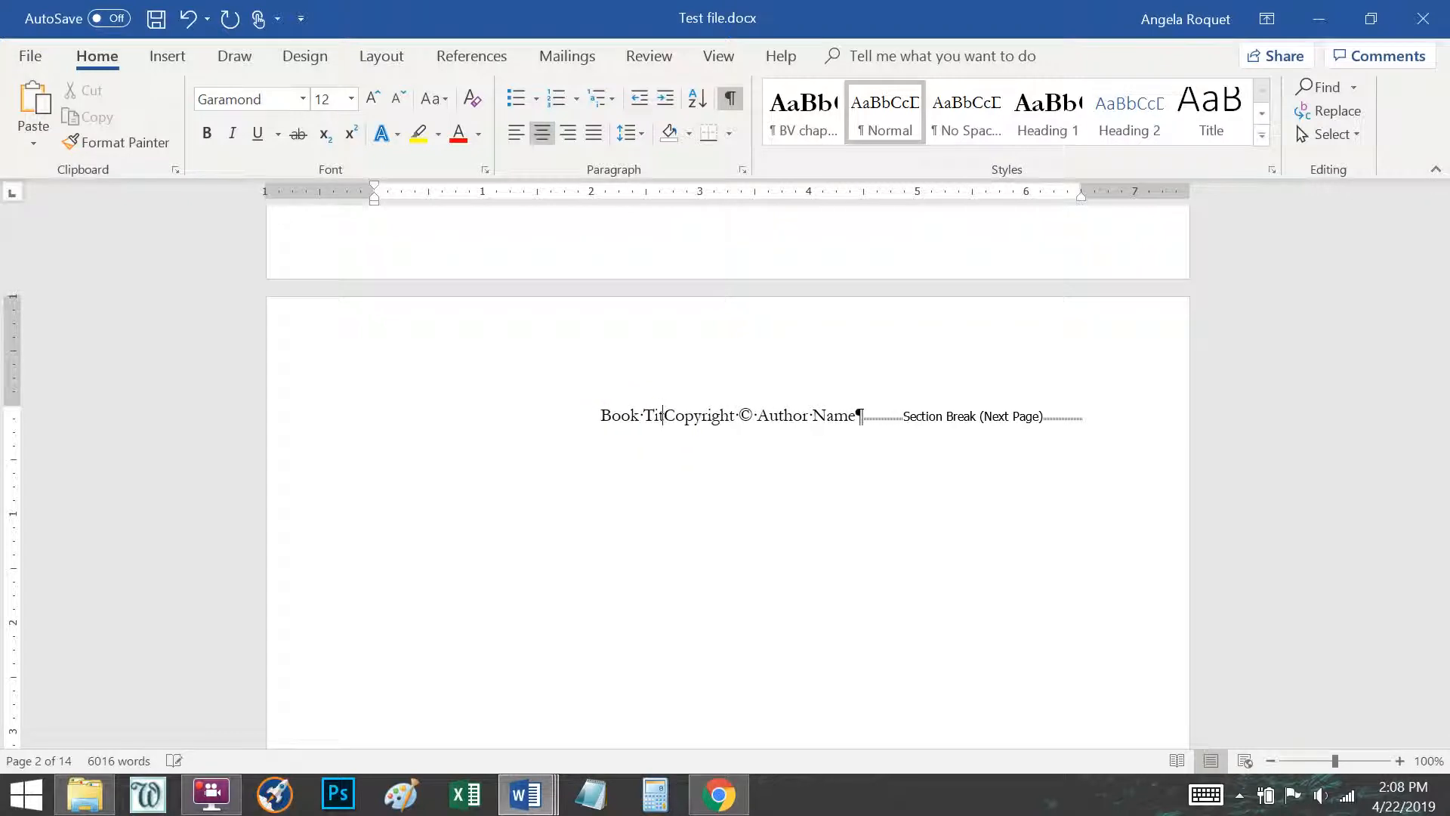
key(Return)
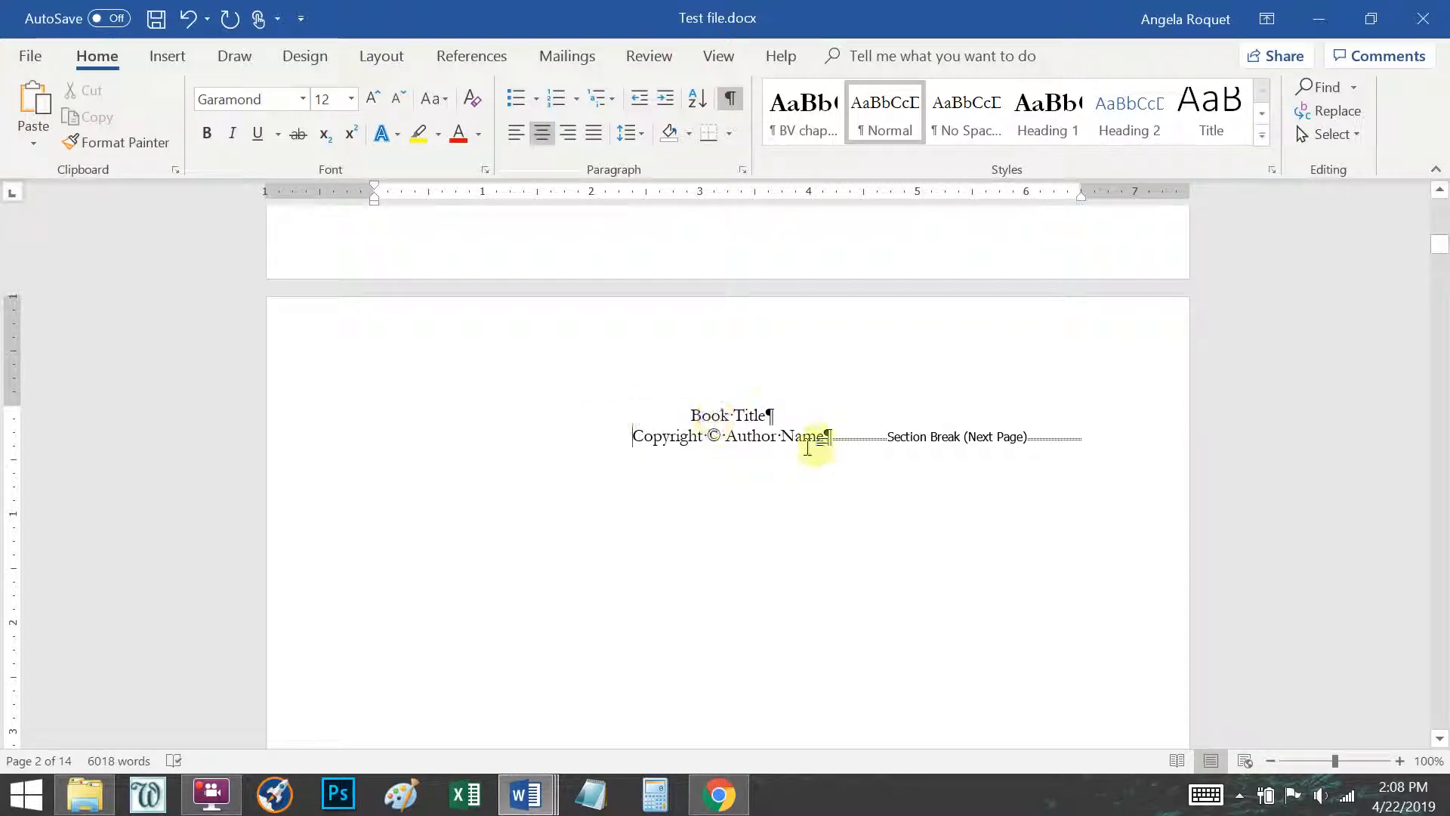
Add the line "Standard authorly statement for copyright." below the copyright line.
click(826, 436)
key(Return)
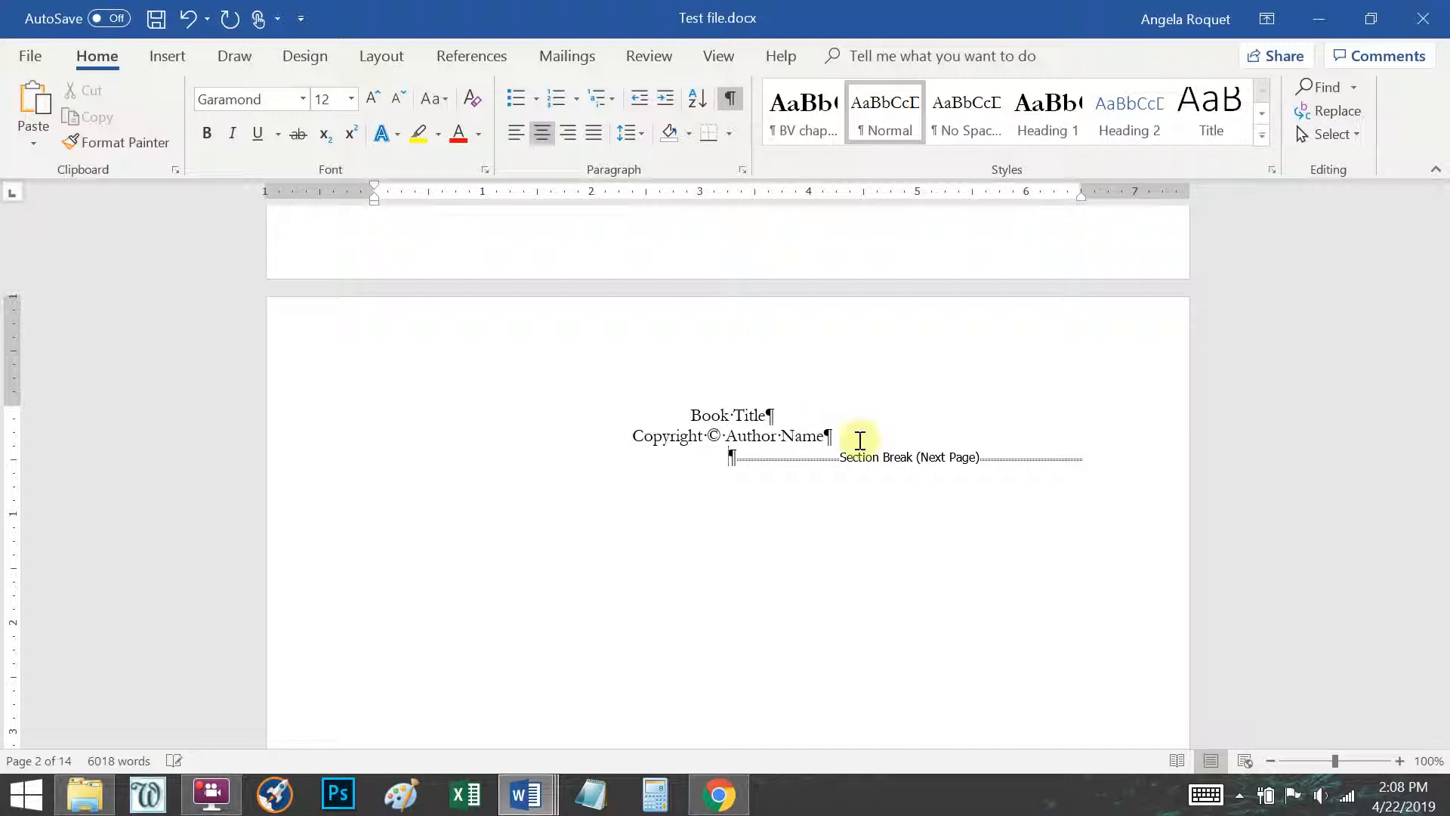
text(Standard authorly )
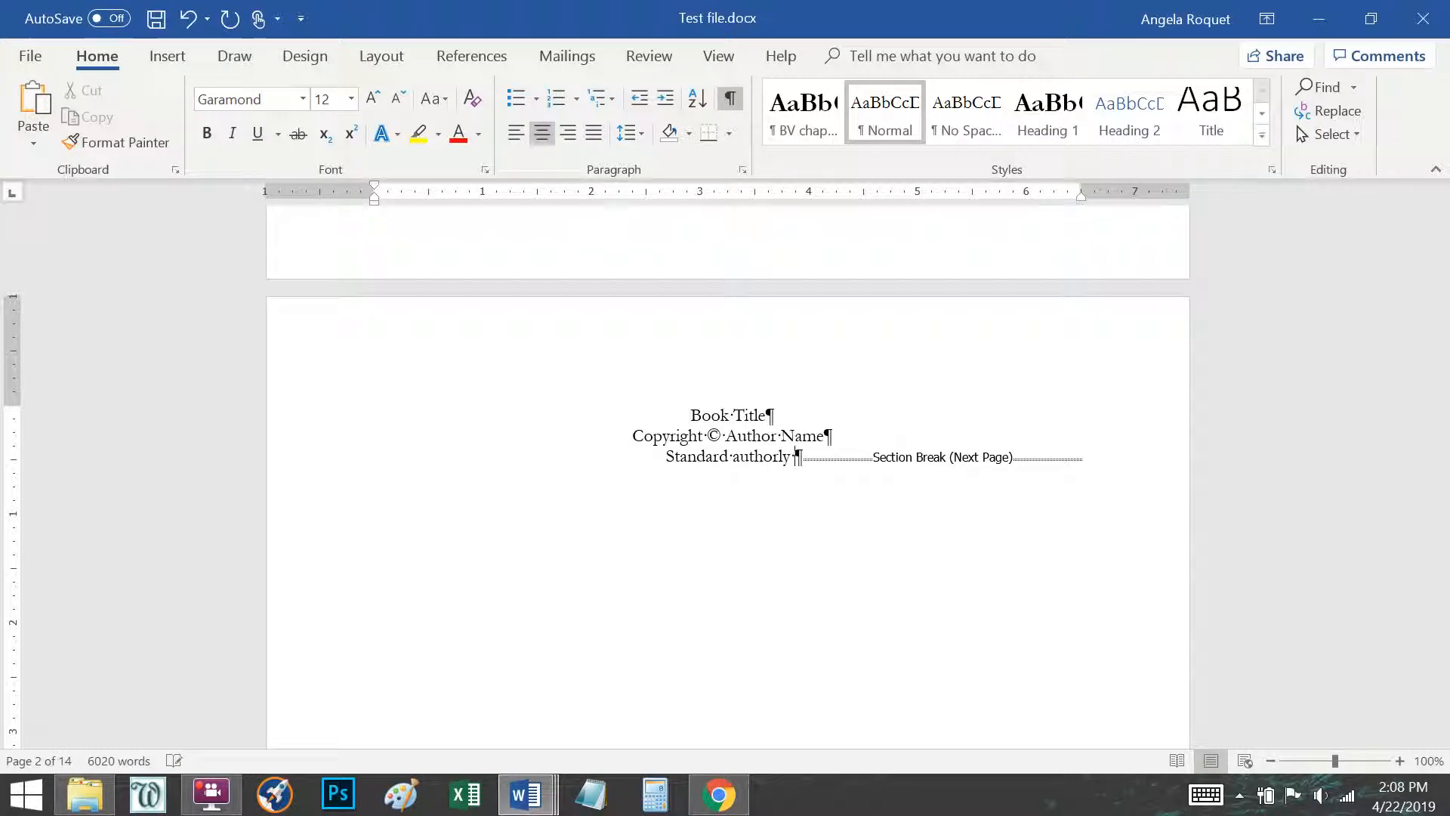
text(state)
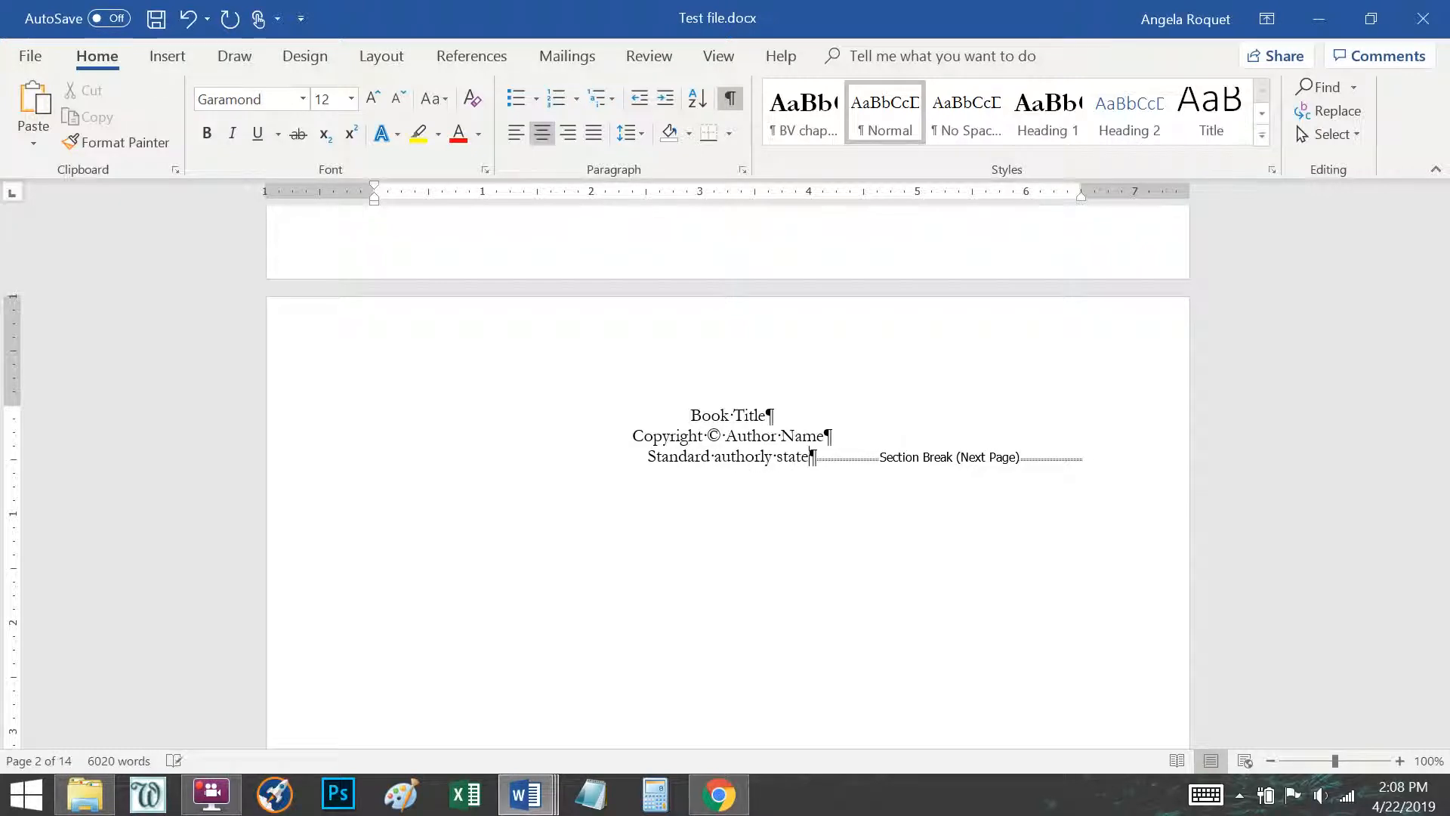
text(ment for copyright.)
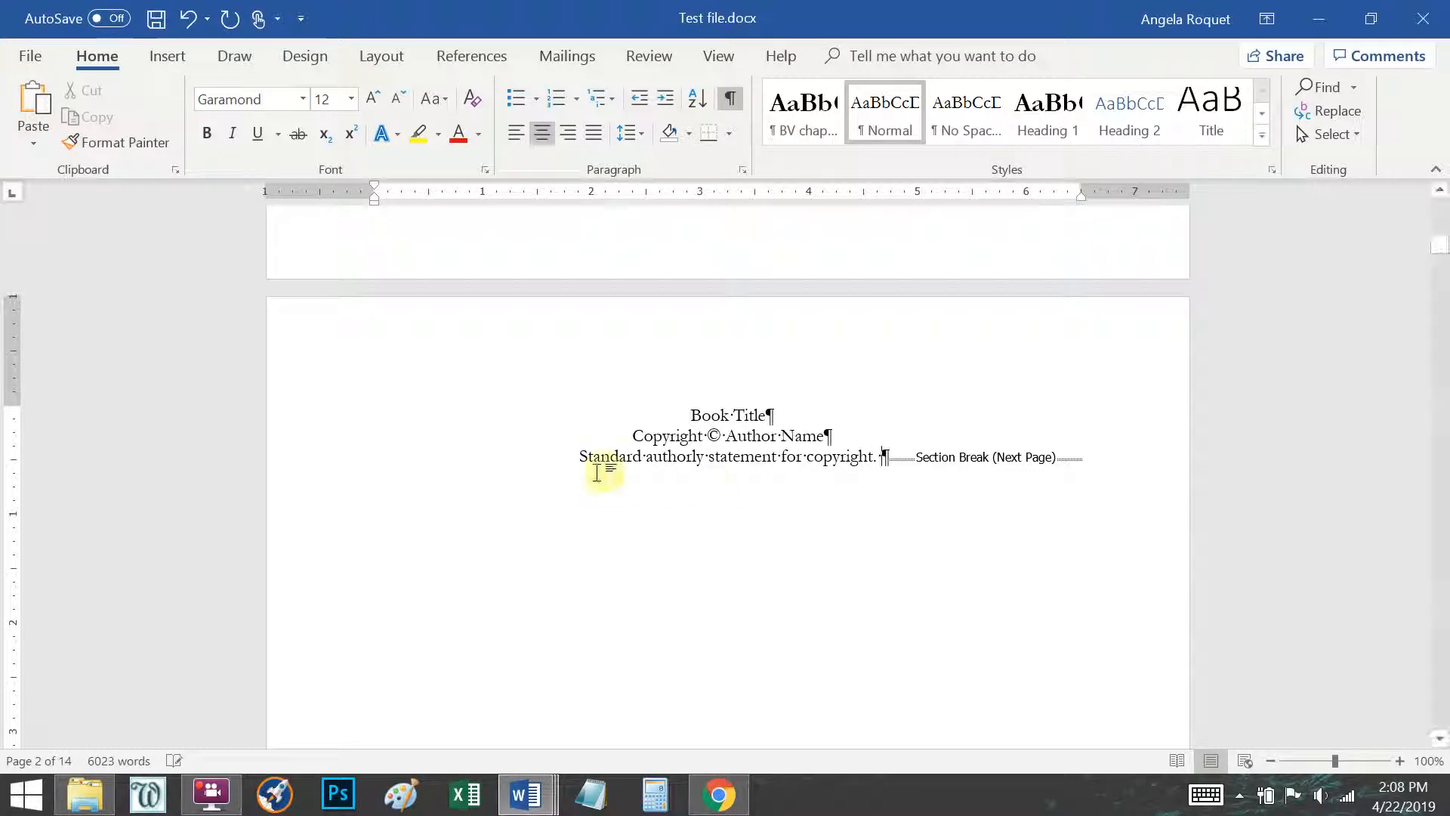
Check the paragraph settings of the three copyright page lines, leaving them as they are, and compare with the title page.
drag(679, 412, 889, 462)
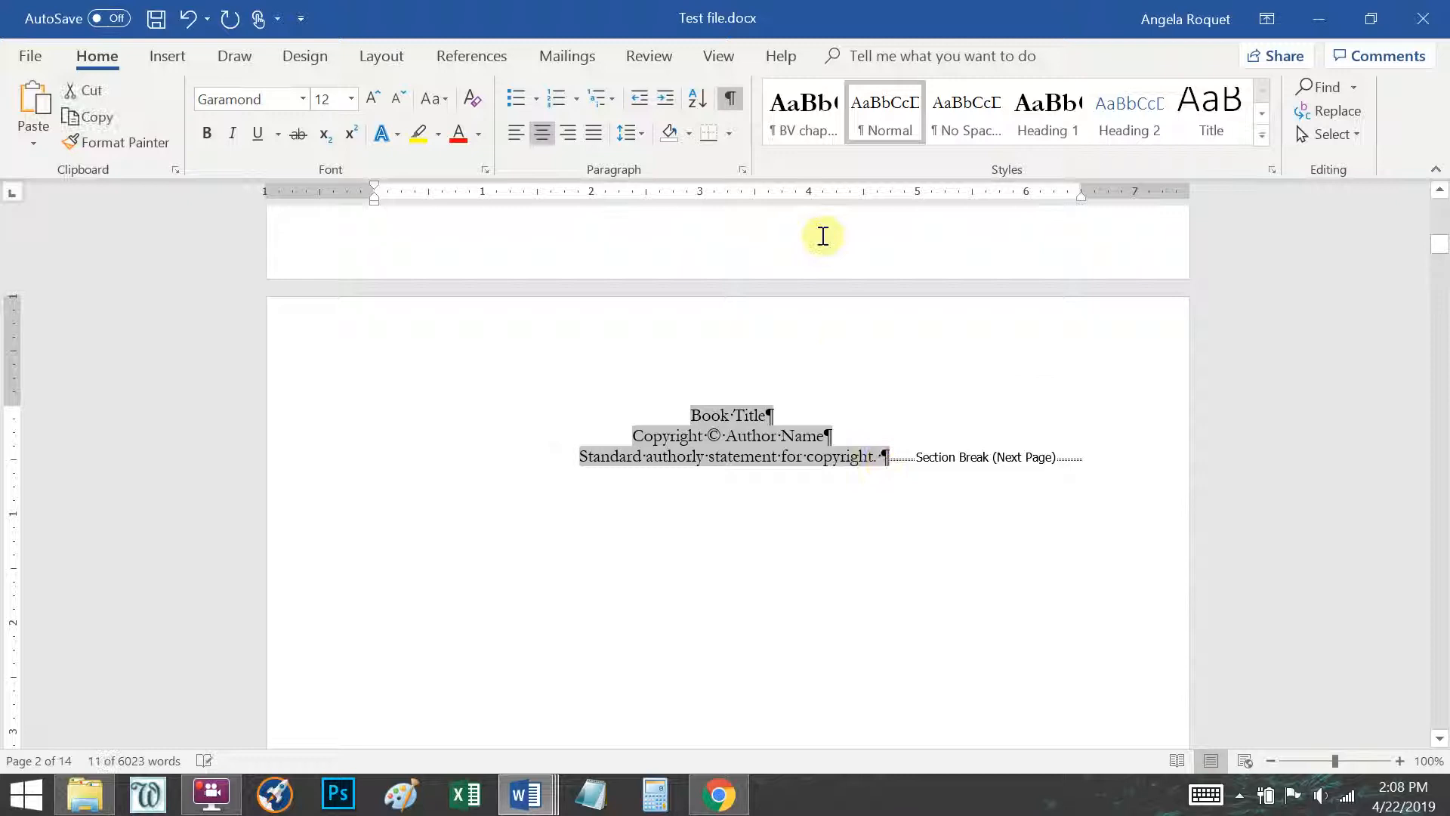
click(742, 165)
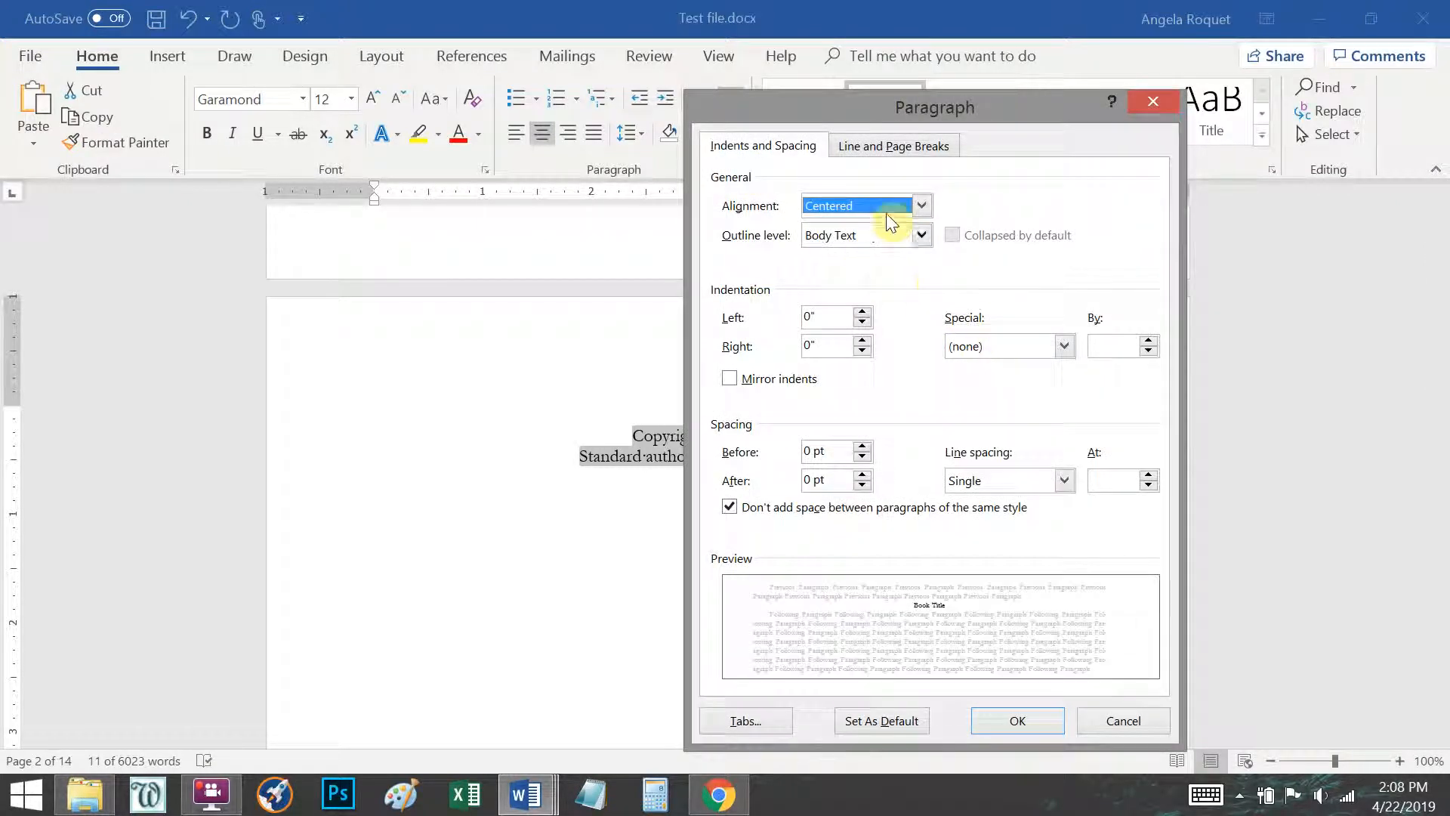
click(1148, 106)
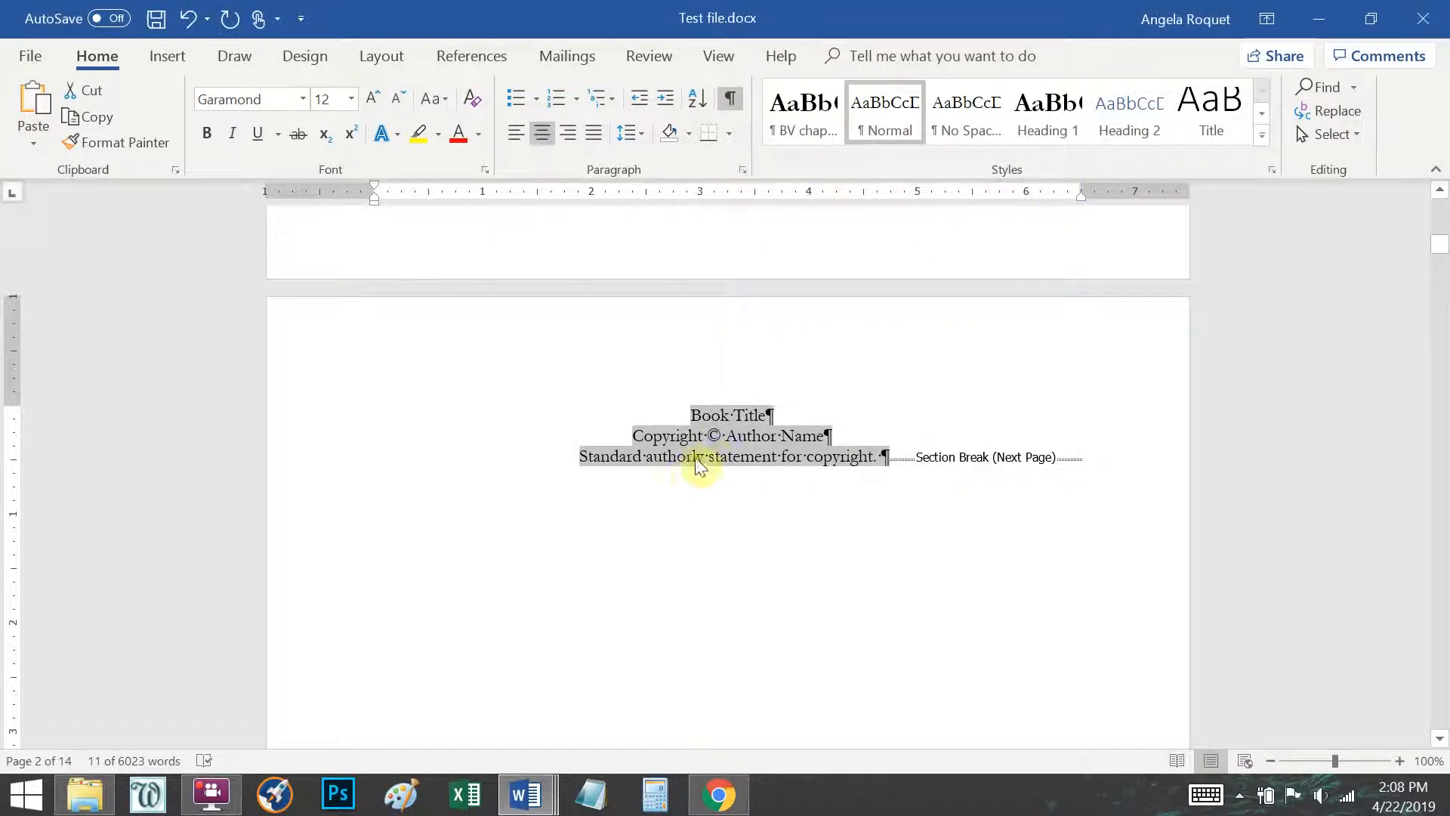
click(708, 438)
scroll(650, 434, up, 5)
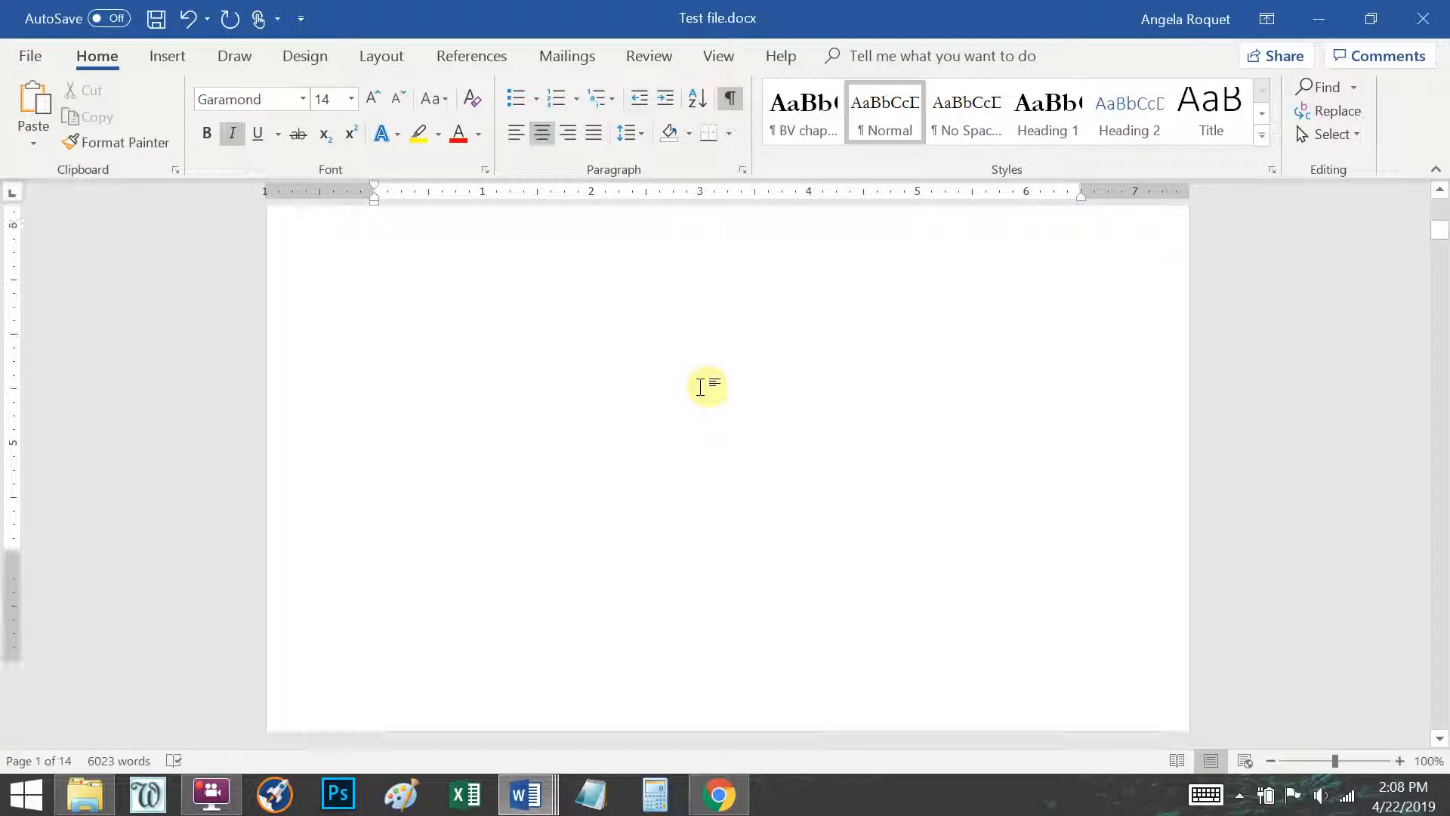
scroll(684, 415, down, 5)
drag(690, 415, 885, 461)
scroll(698, 412, down, 1)
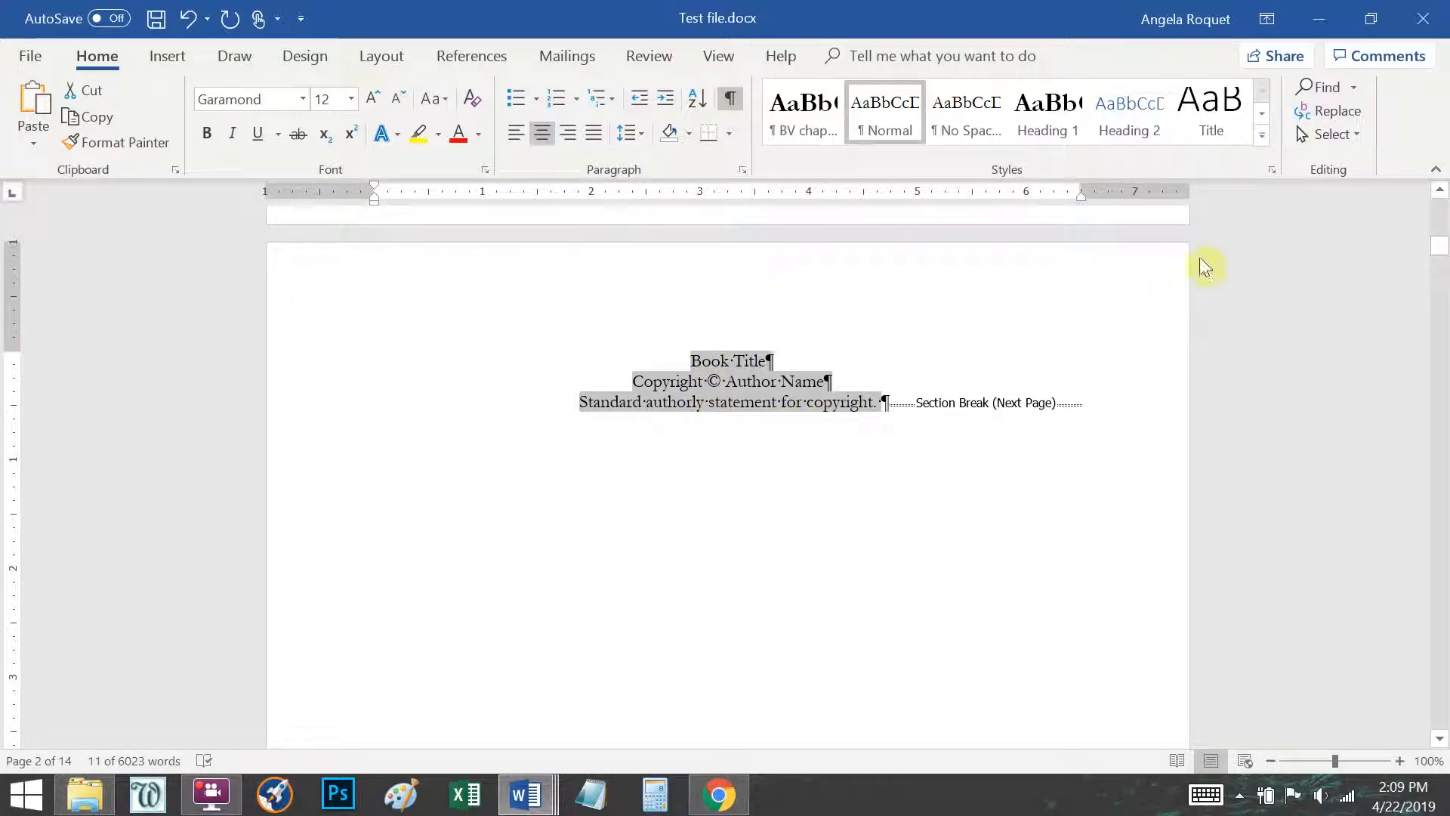
click(1273, 171)
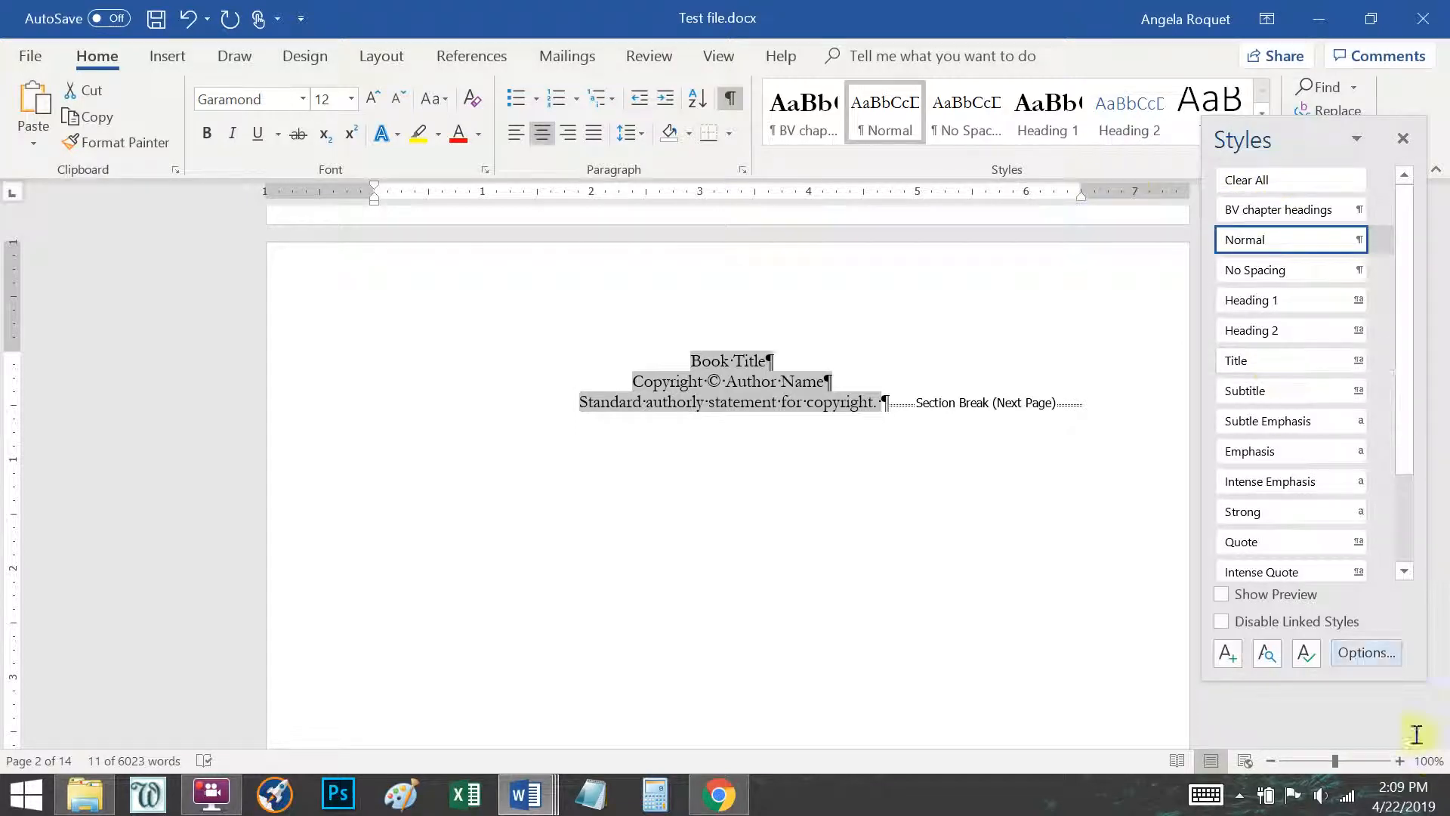
click(1227, 655)
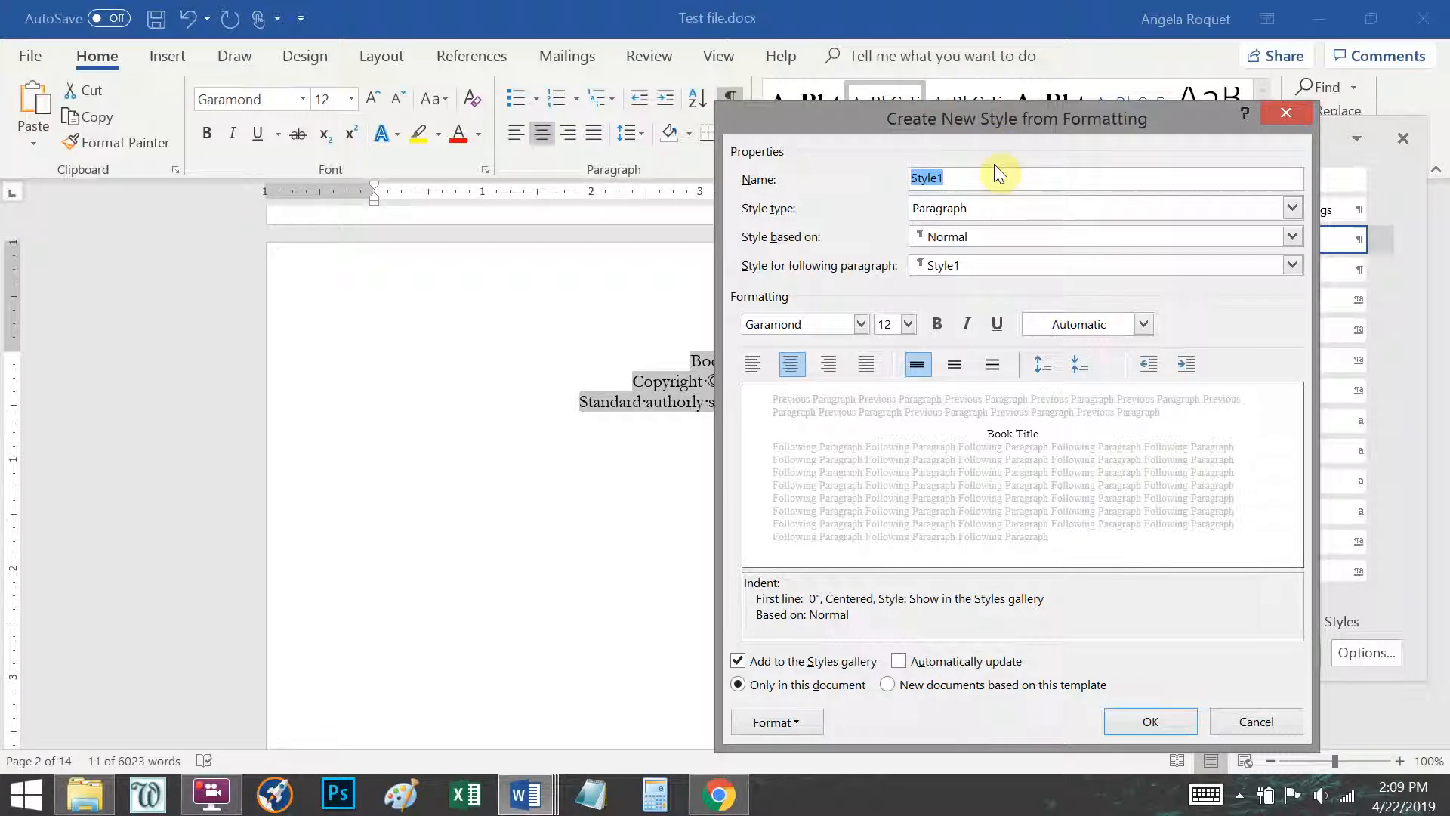
text(Front Matter)
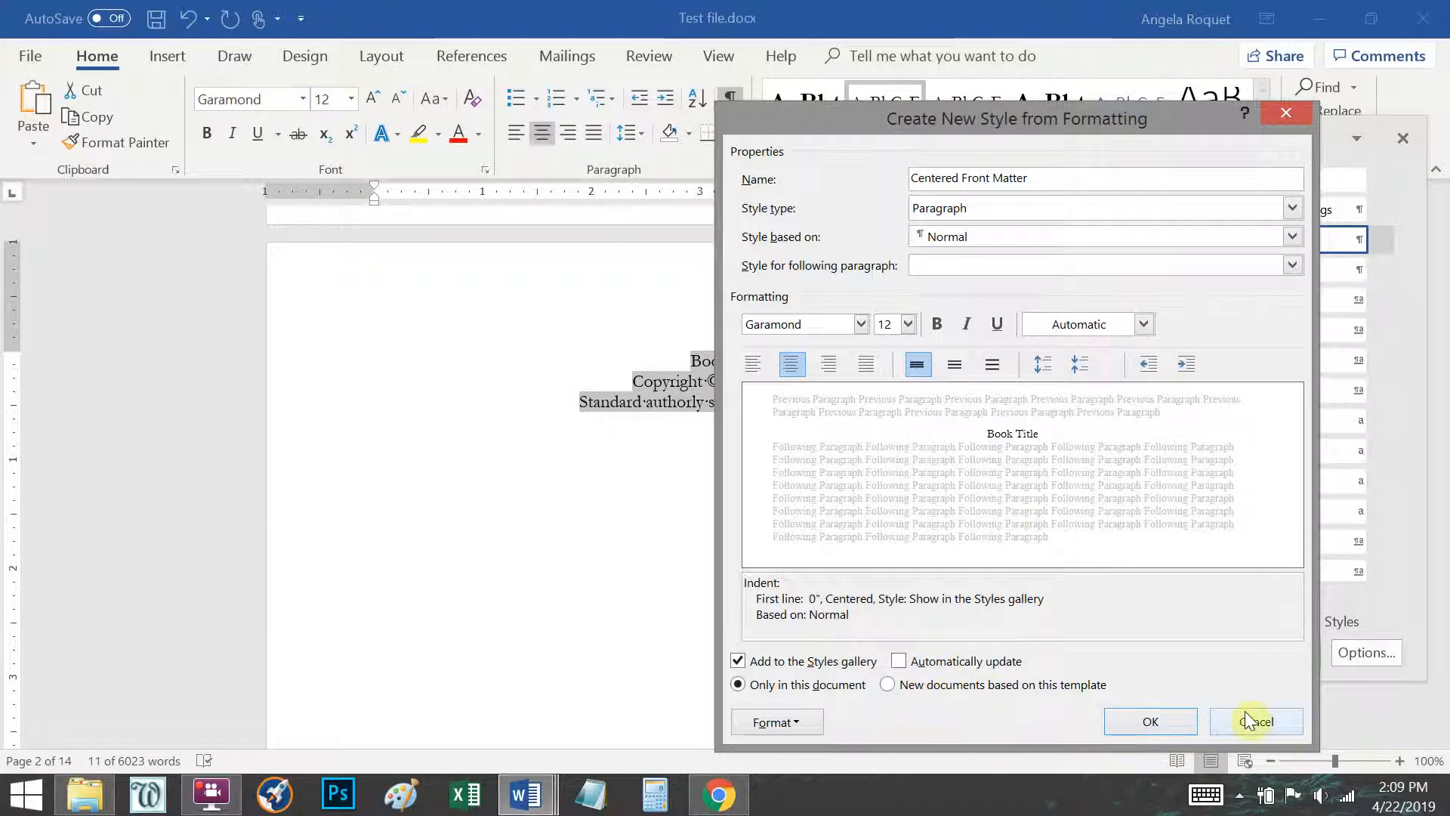
click(1285, 111)
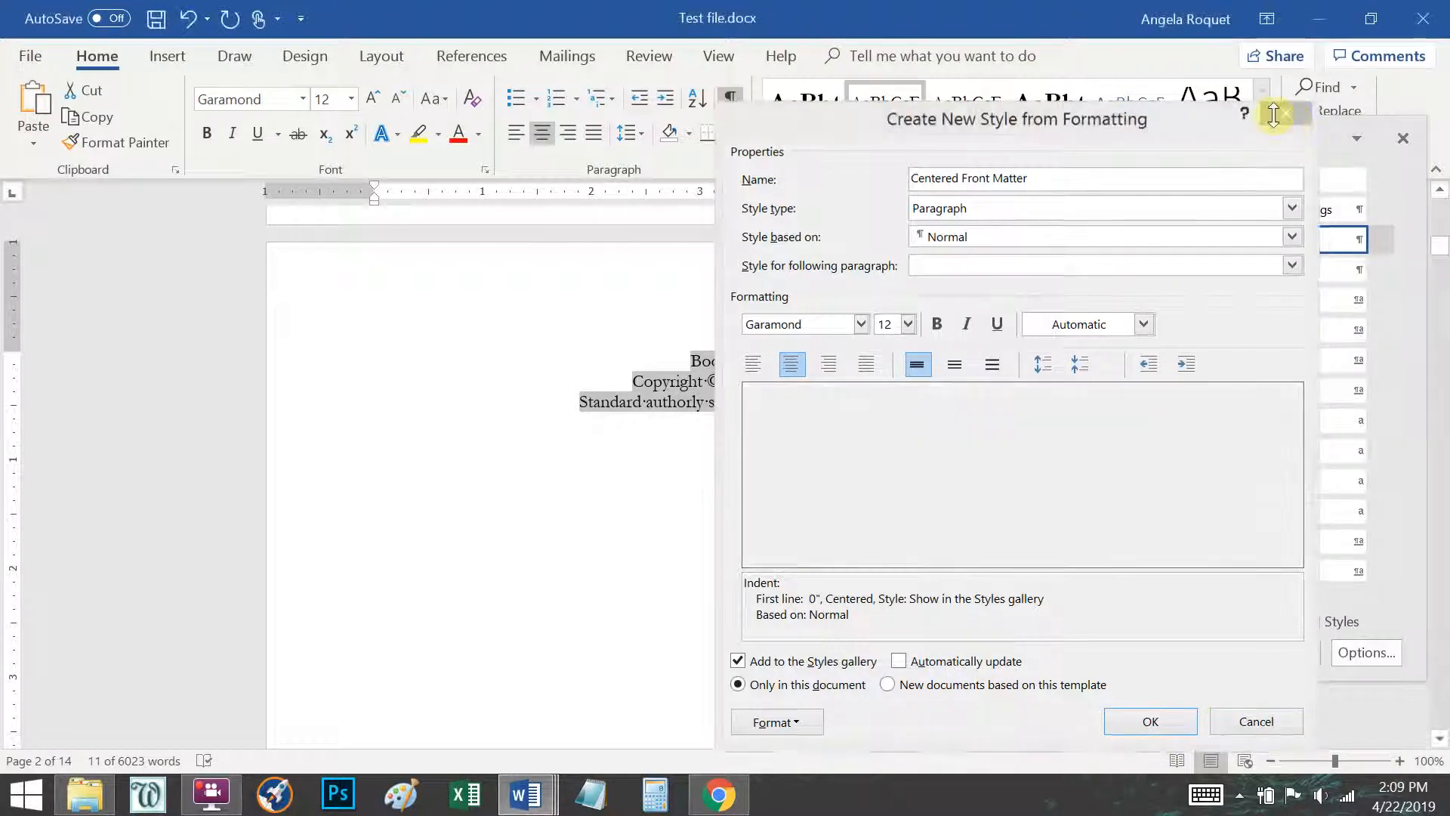
click(1401, 139)
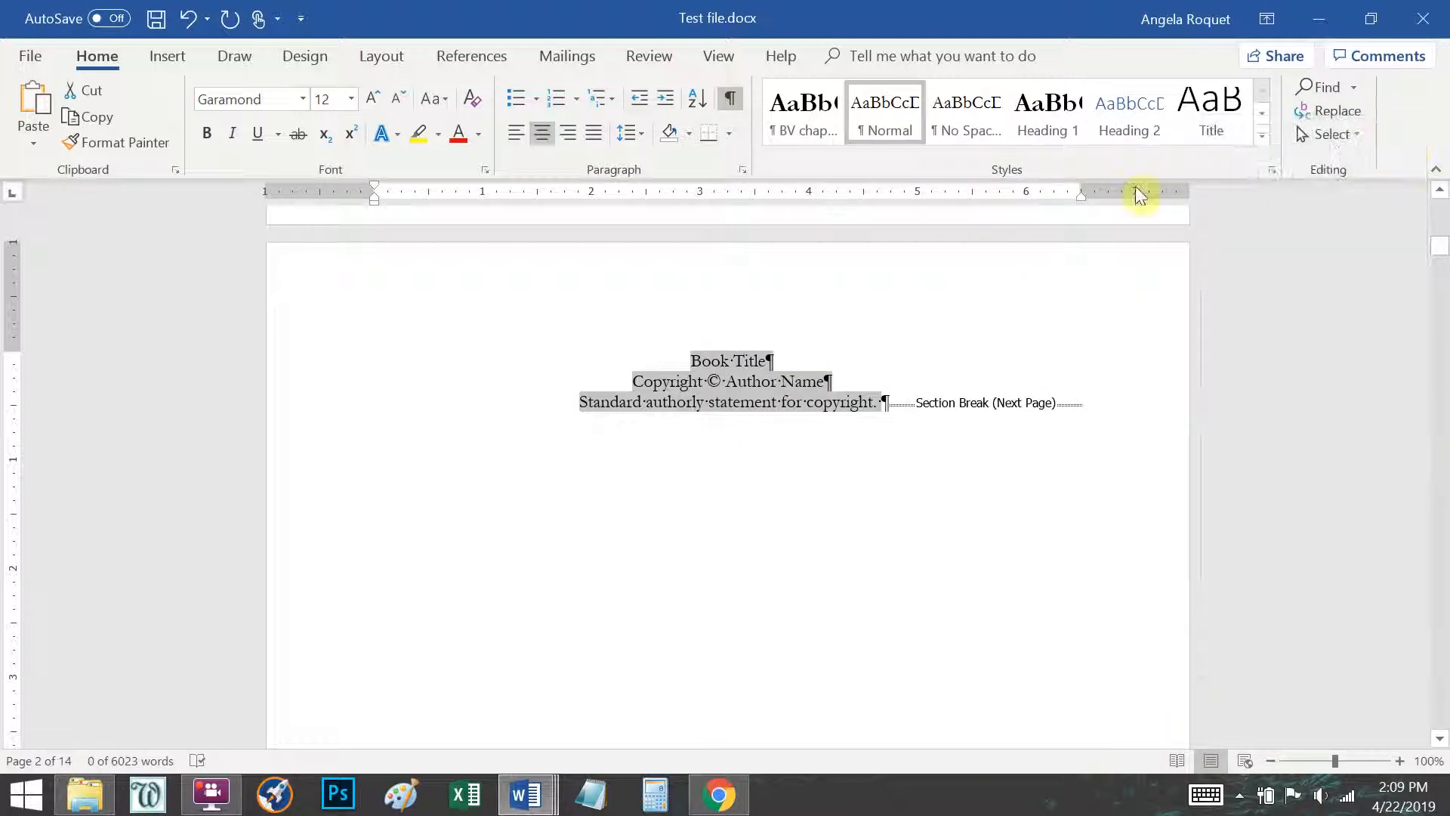
Review the test document's layout from the title page through the copyright page and Chapter One to Chapter Two.
click(686, 436)
scroll(734, 436, down, 10)
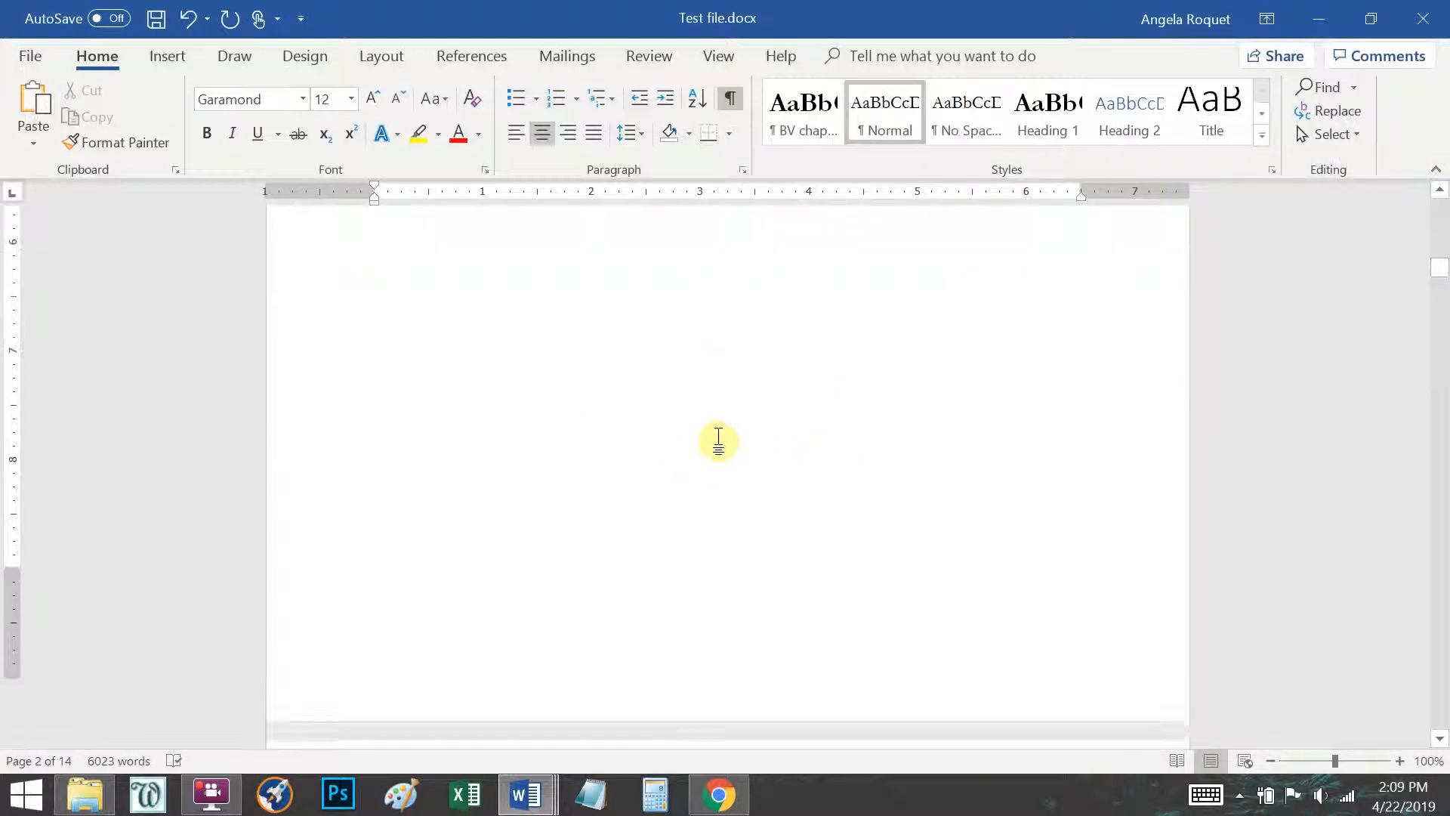
scroll(719, 453, up, 15)
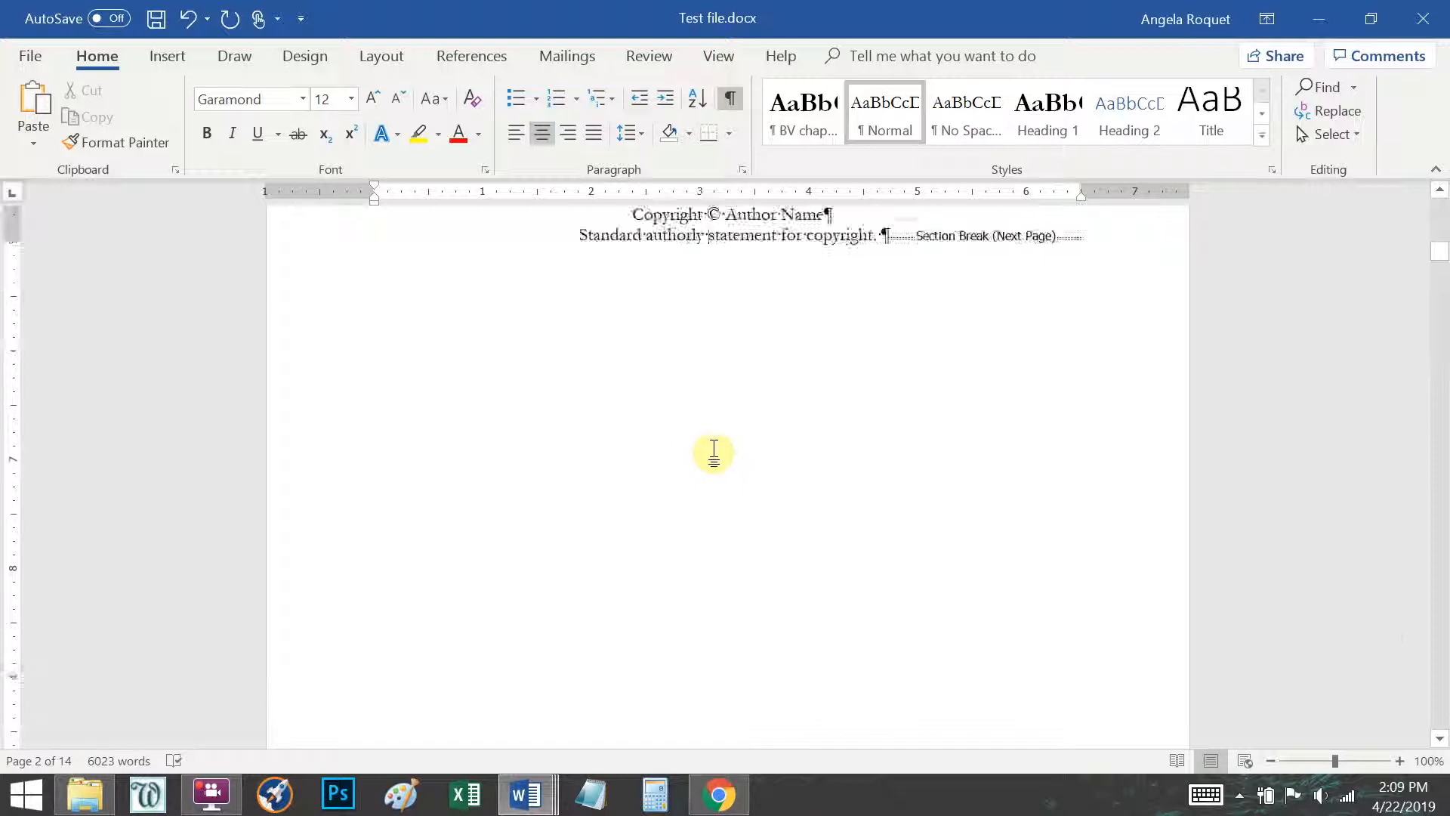
scroll(783, 572, down, 5)
scroll(765, 554, up, 5)
click(812, 404)
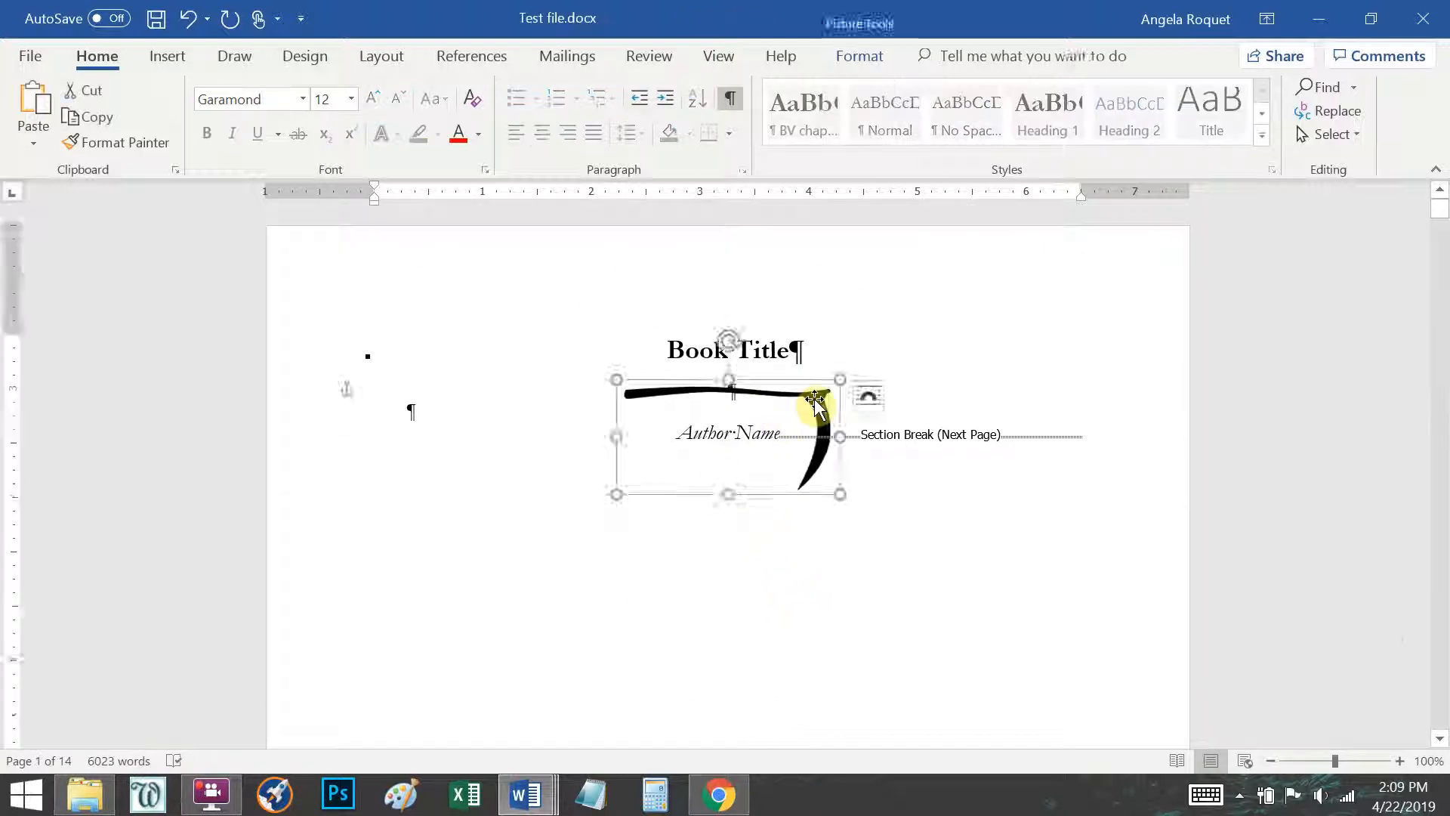
scroll(814, 405, down, 6)
scroll(772, 344, down, 6)
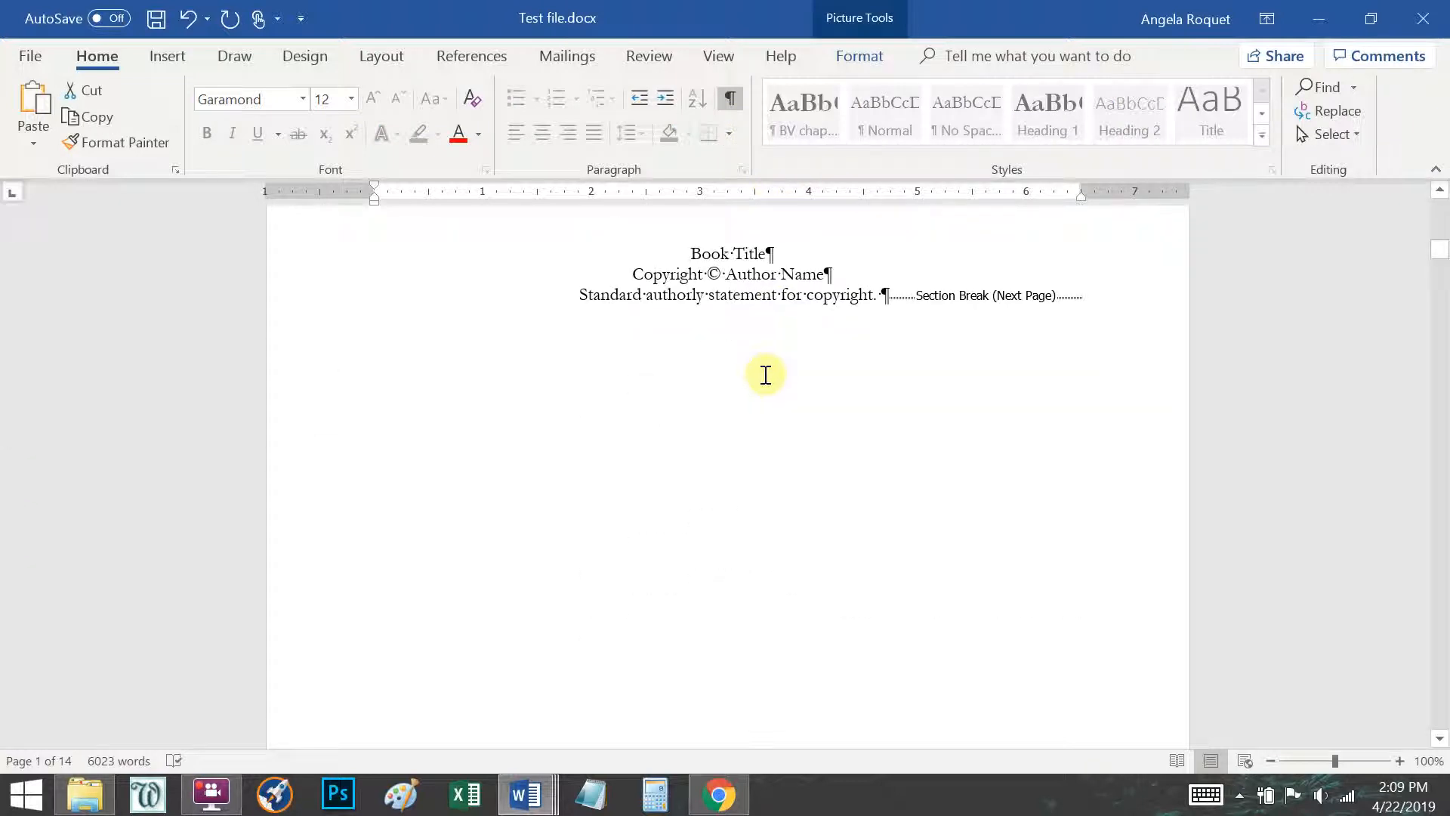
scroll(642, 392, down, 3)
scroll(618, 392, down, 6)
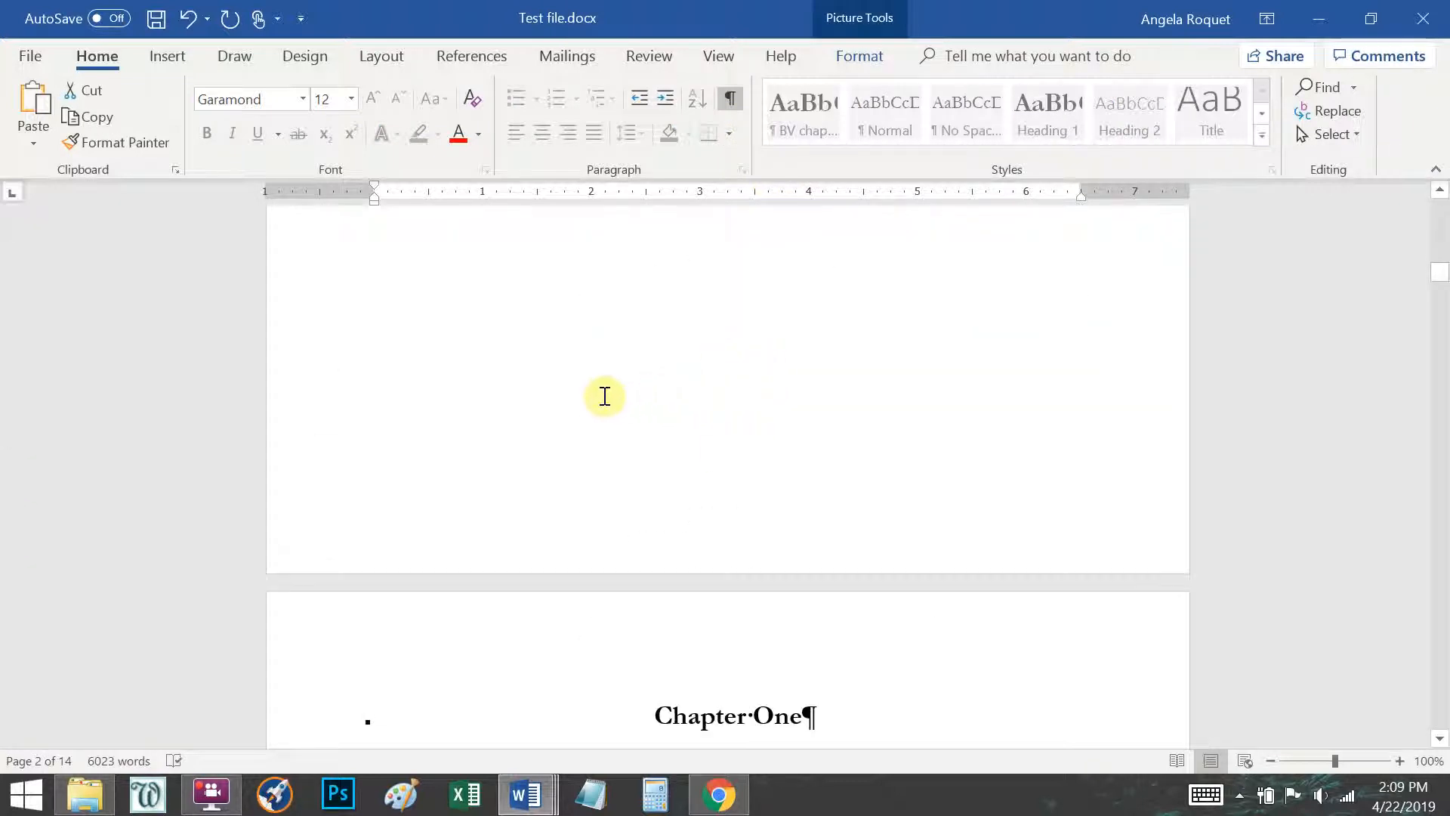
scroll(763, 520, down, 10)
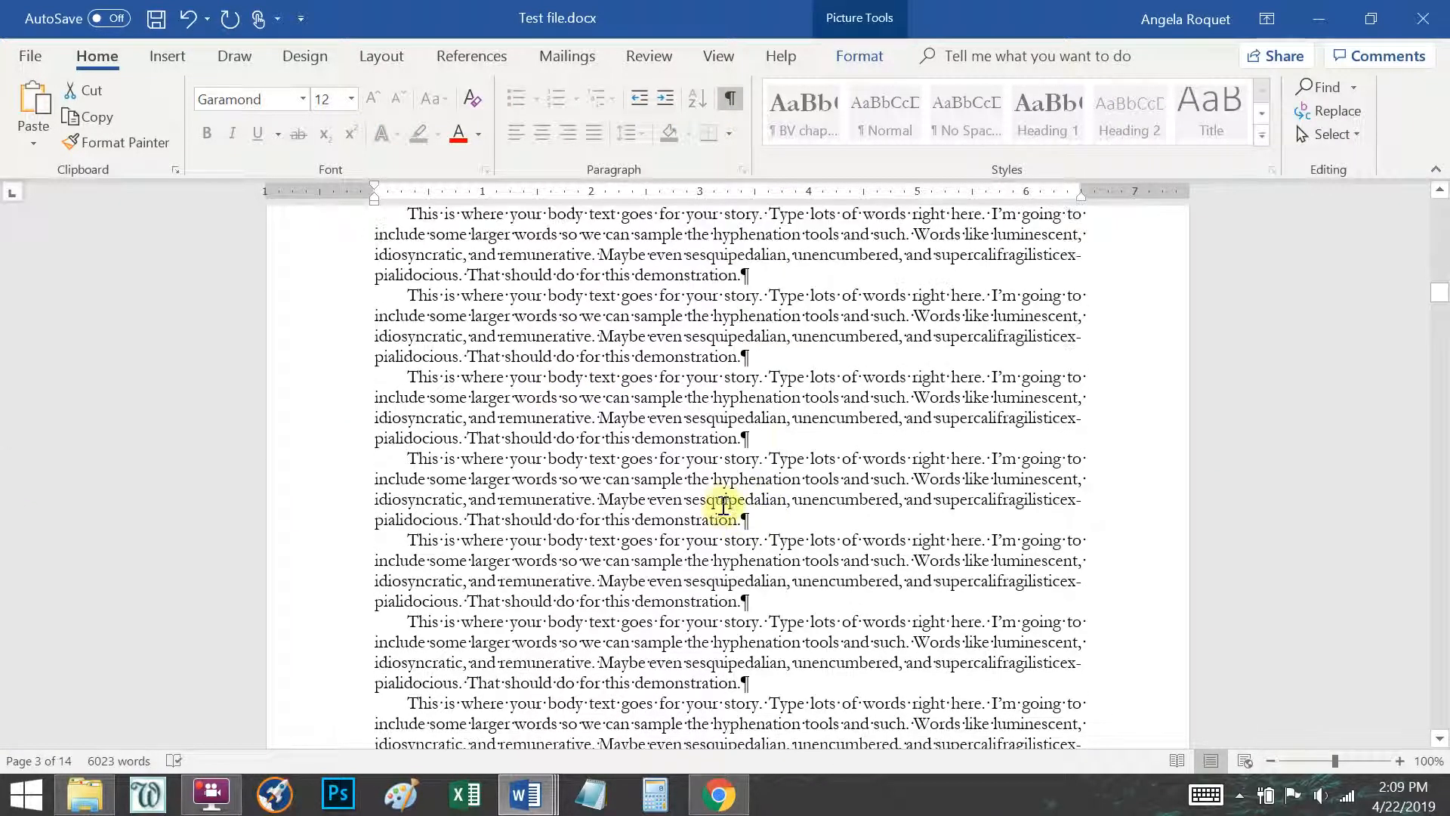
scroll(672, 498, down, 20)
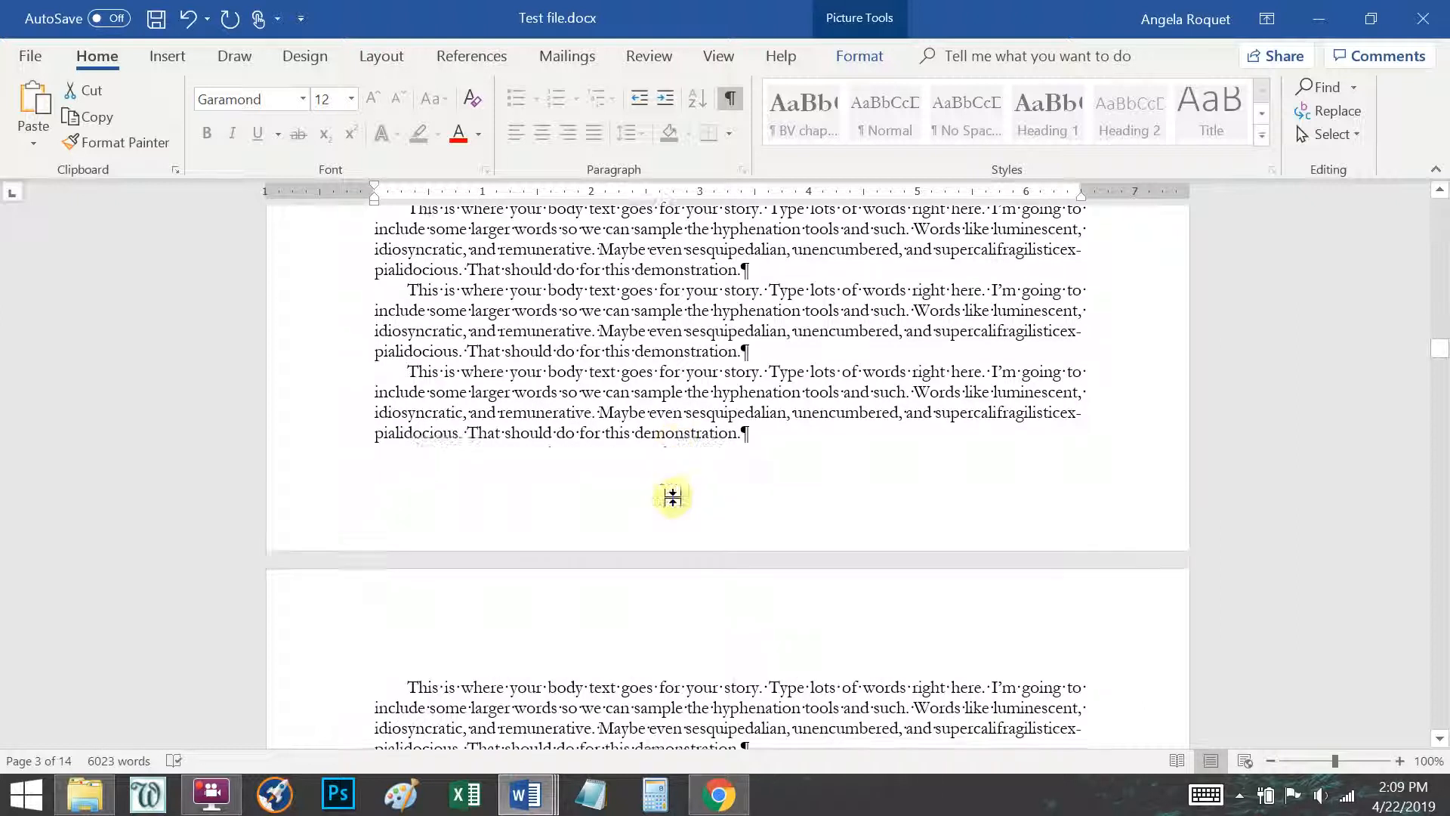
scroll(681, 502, down, 8)
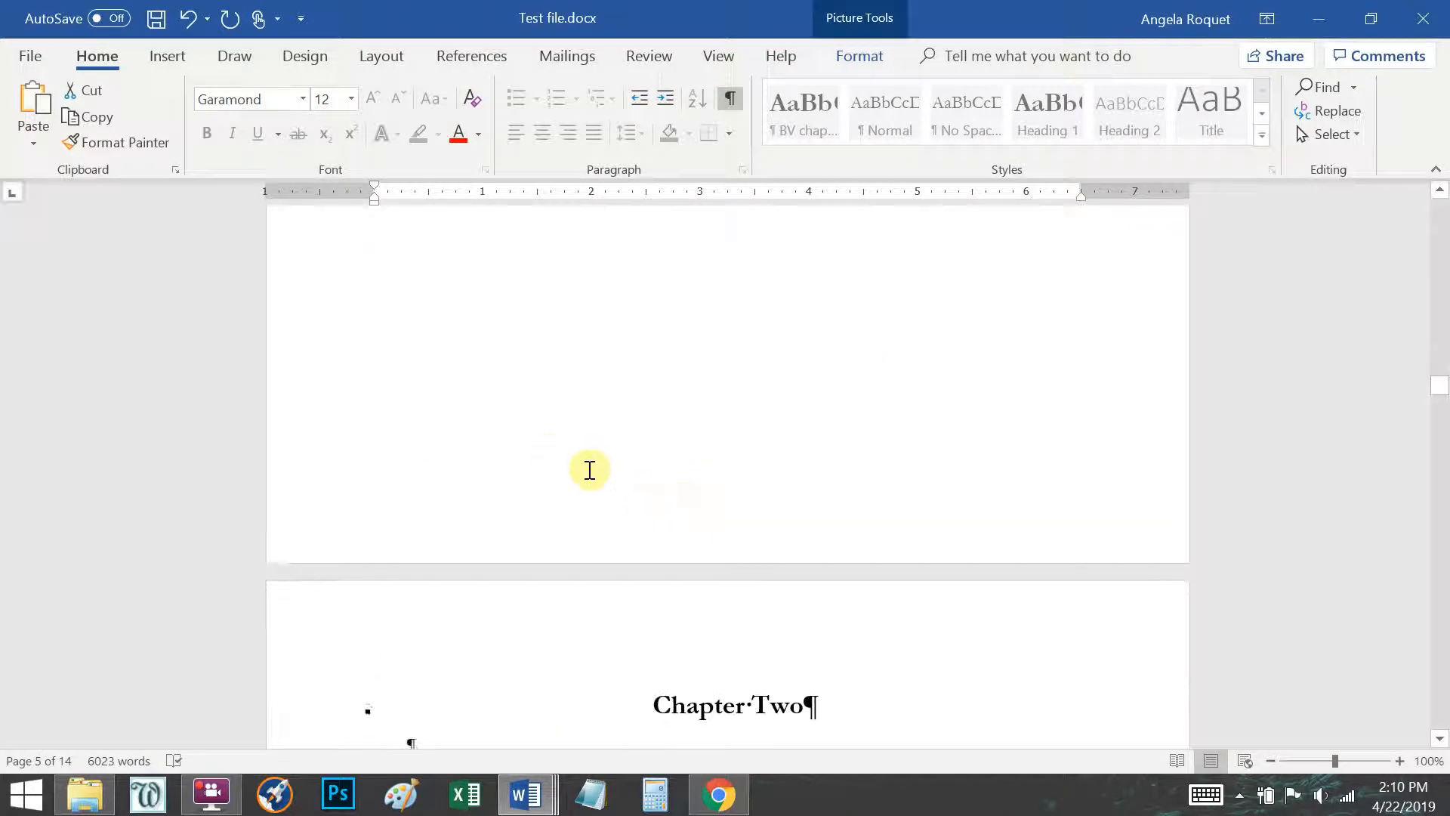
Switch to the document Graveyard Shift for D2D NEW.docx and display multiple pages at once.
click(545, 798)
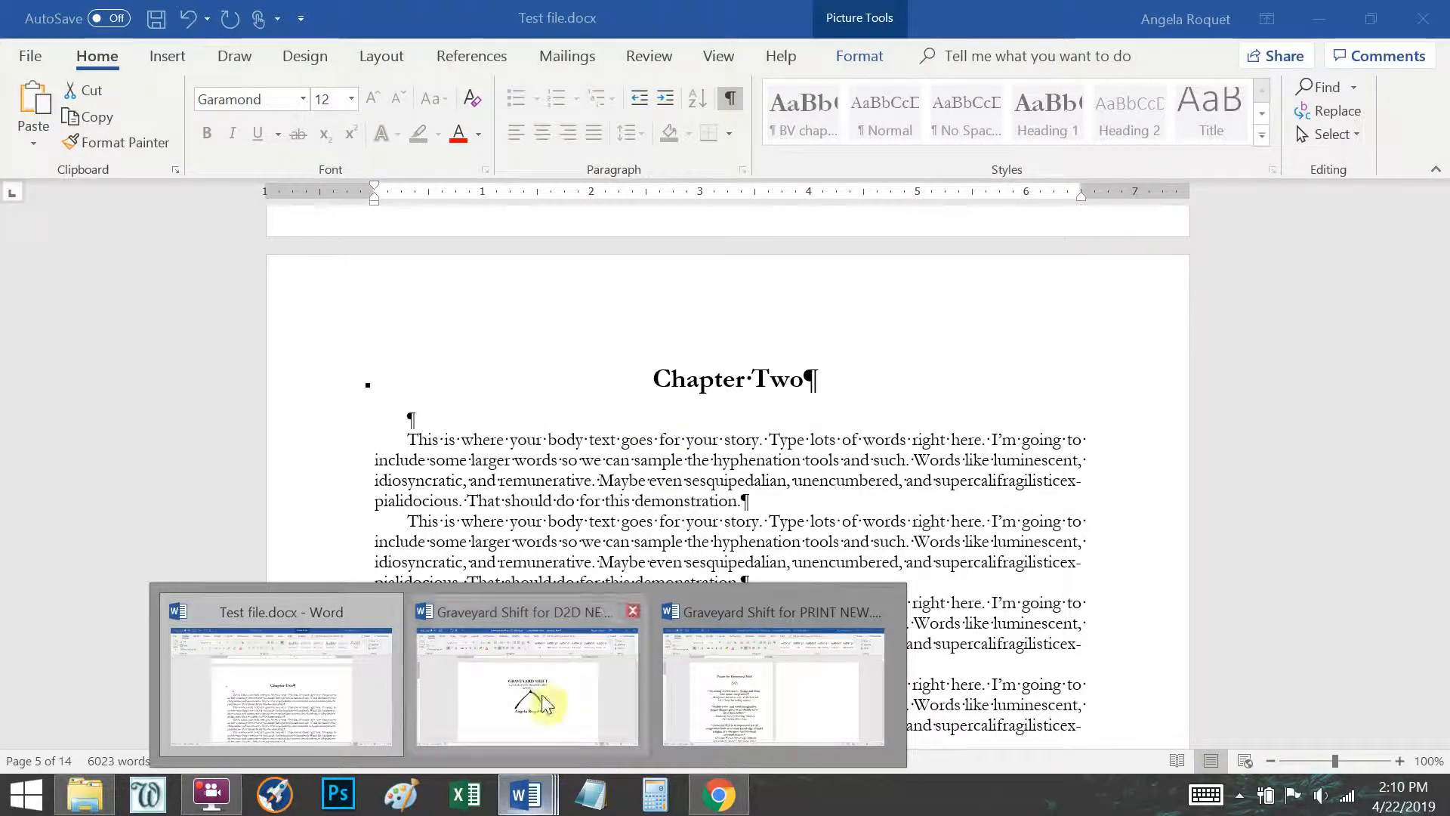
click(544, 609)
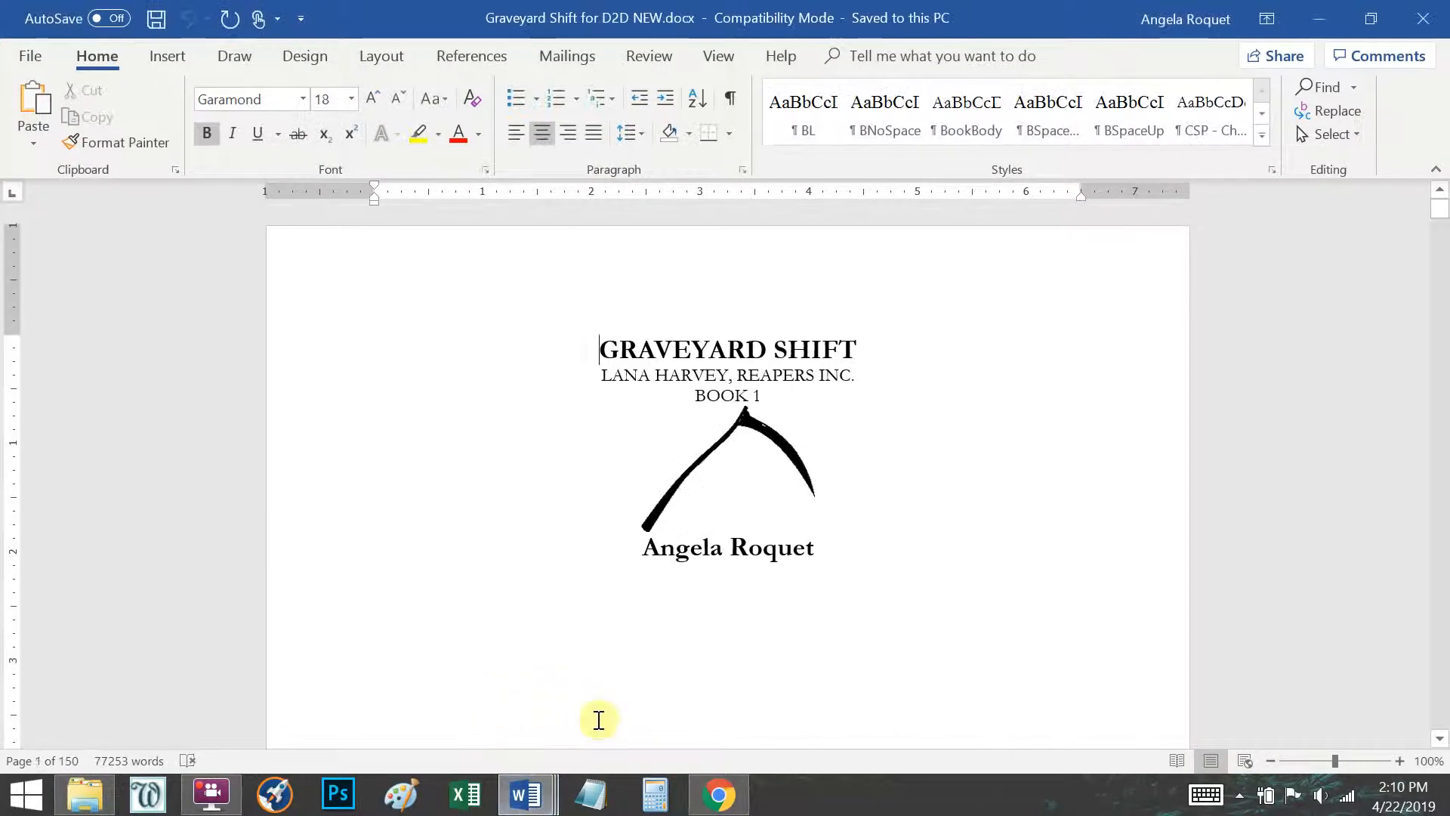
click(718, 56)
click(728, 88)
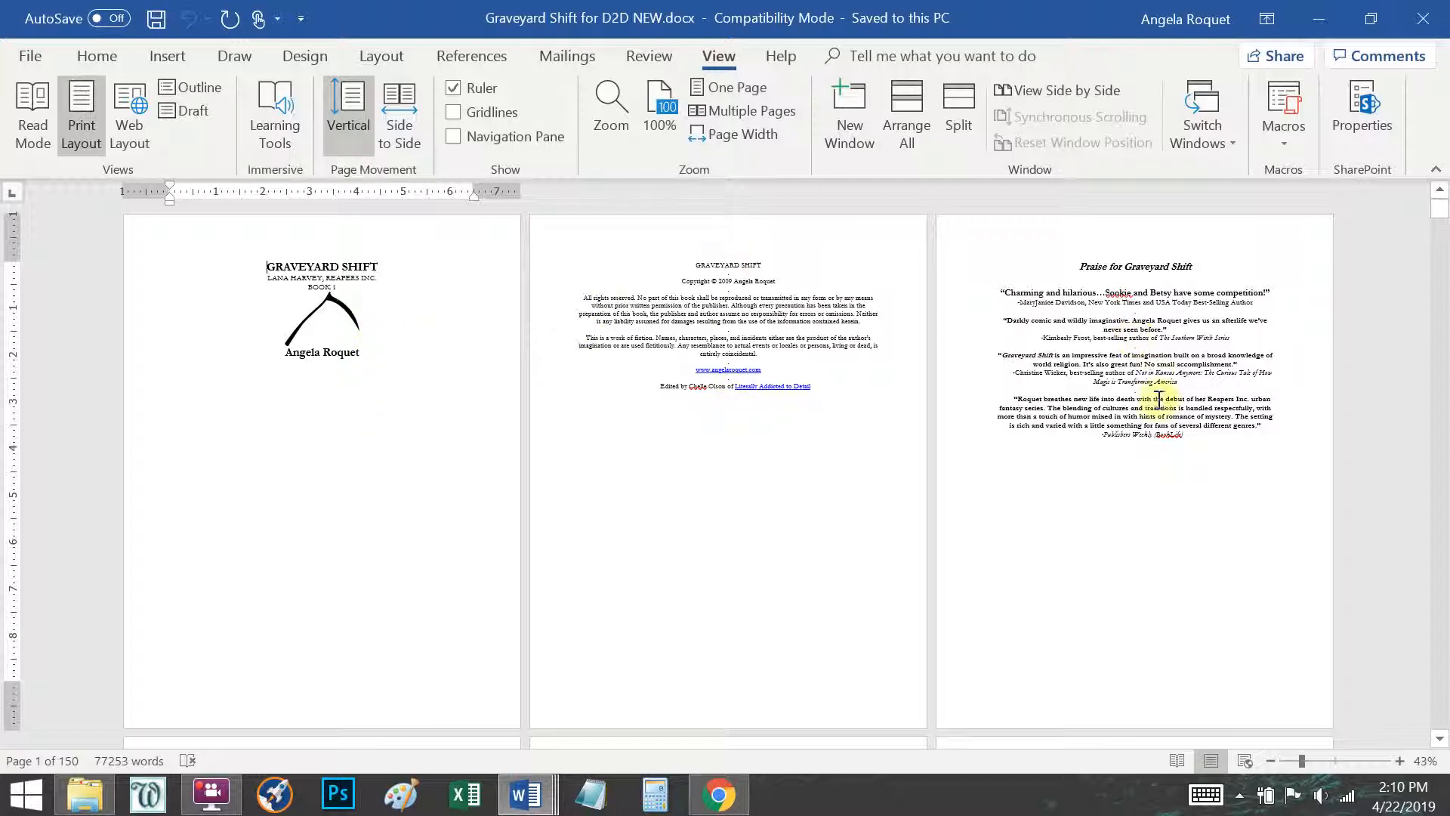
Examine the book's front matter pages, from the title, copyright and praise pages through the book list, dedication and second title page.
scroll(1139, 389, down, 1)
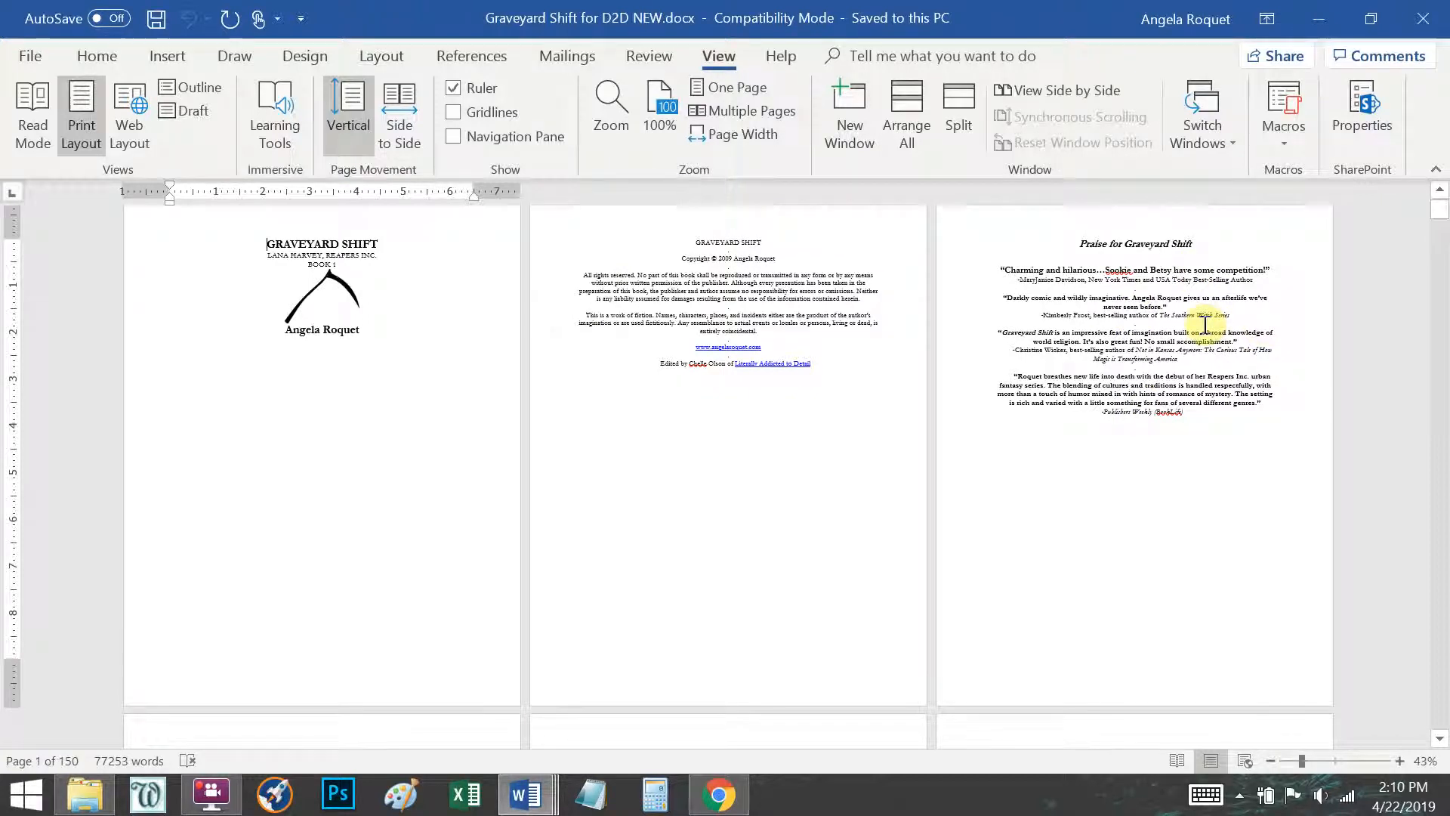
scroll(1202, 324, up, 1)
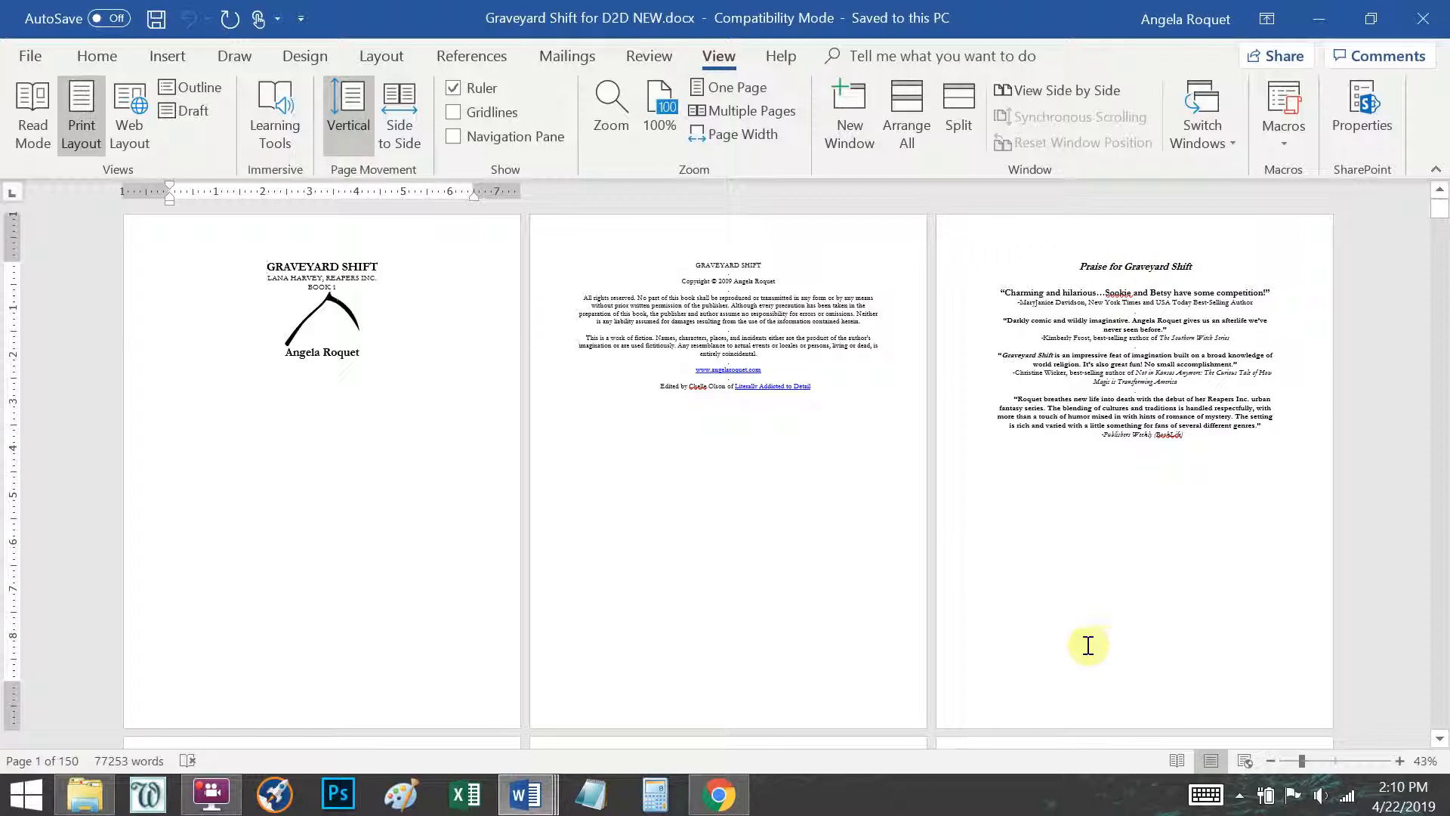
scroll(775, 565, down, 2)
scroll(775, 565, down, 5)
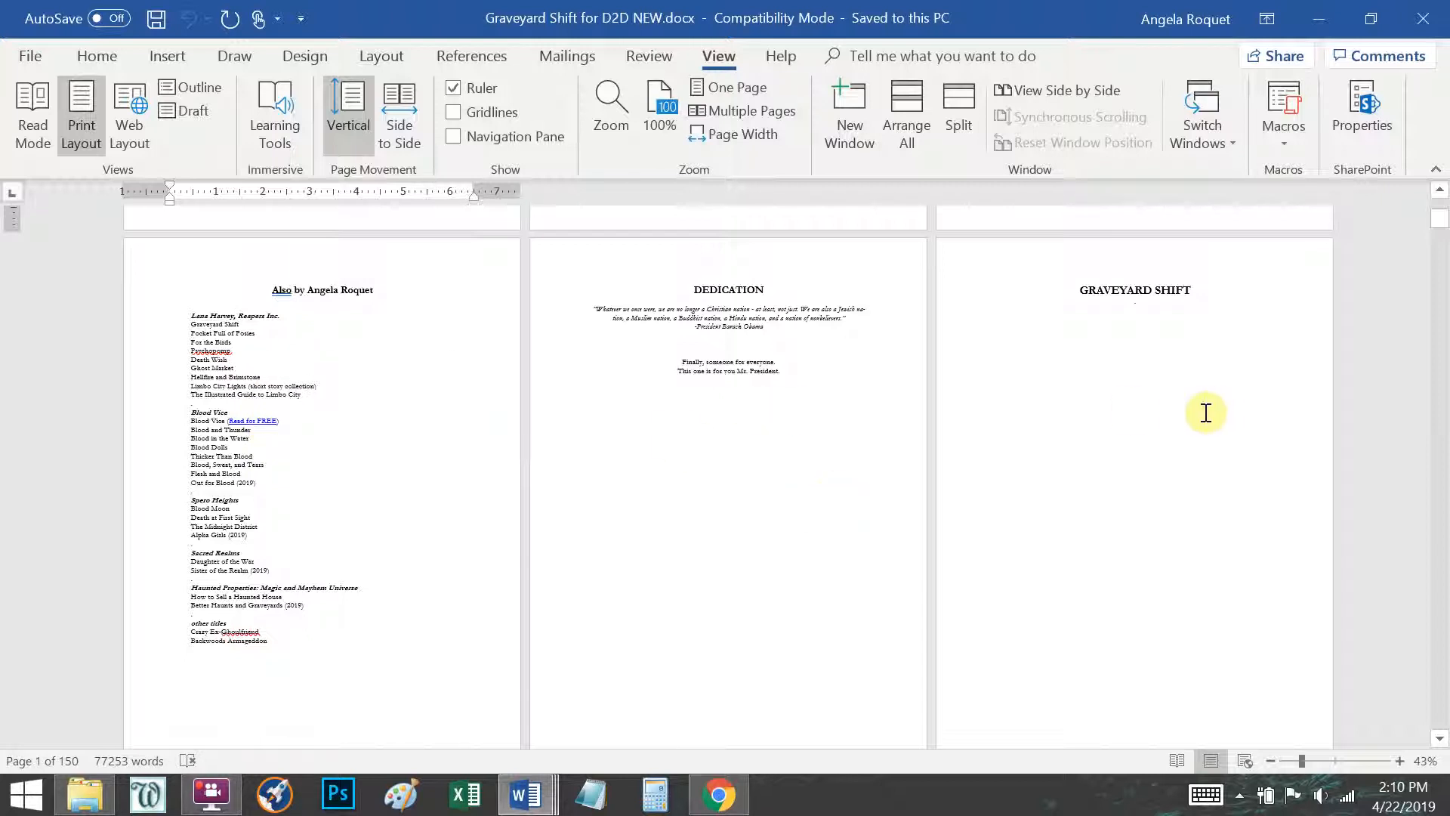
scroll(1118, 302, down, 1)
click(1116, 280)
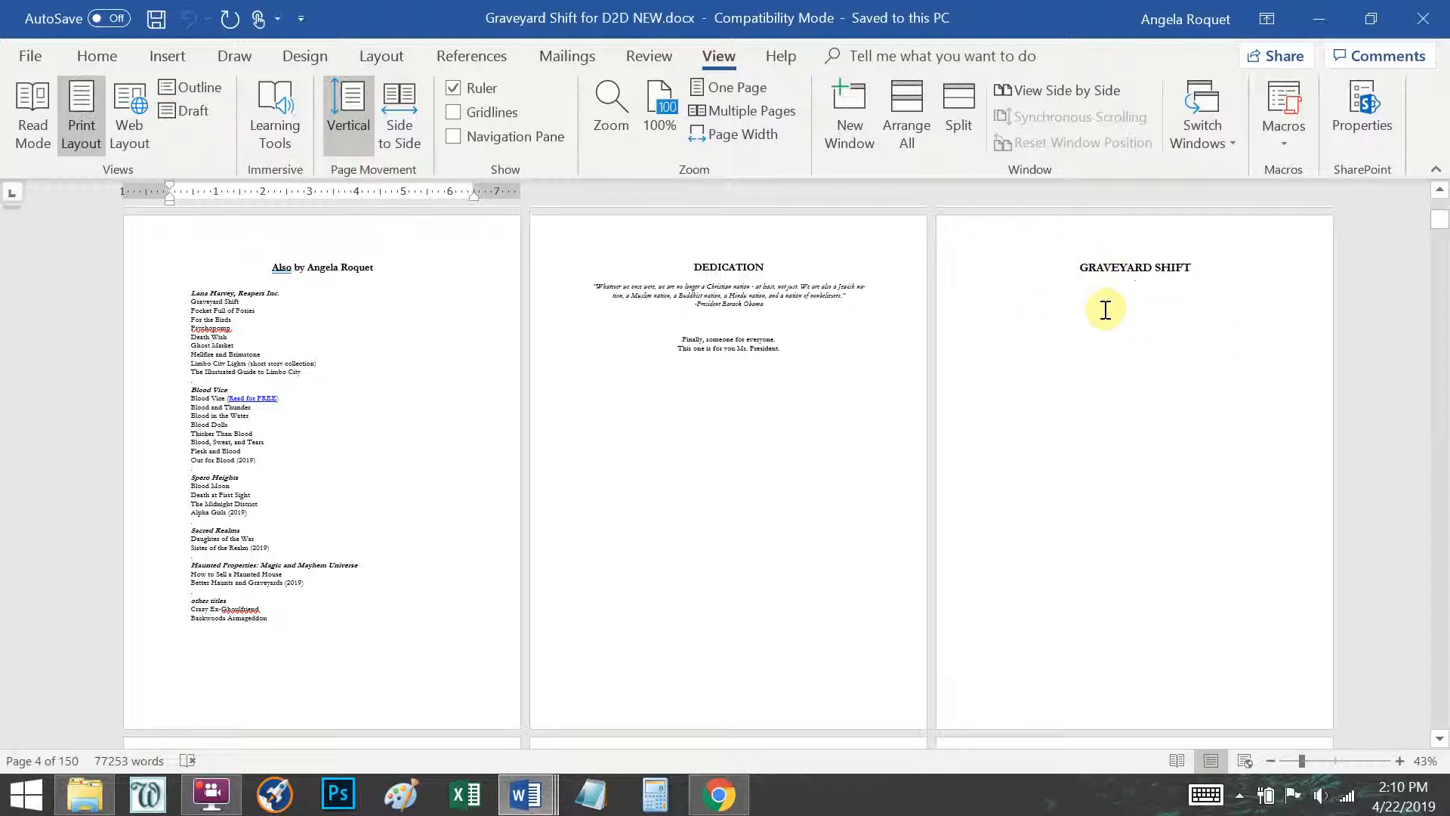
scroll(1095, 408, down, 3)
scroll(1082, 430, down, 5)
Examine the back matter at the end of the book, including the next-book teaser, acknowledgements, author page and free preview.
drag(1440, 227, 1415, 704)
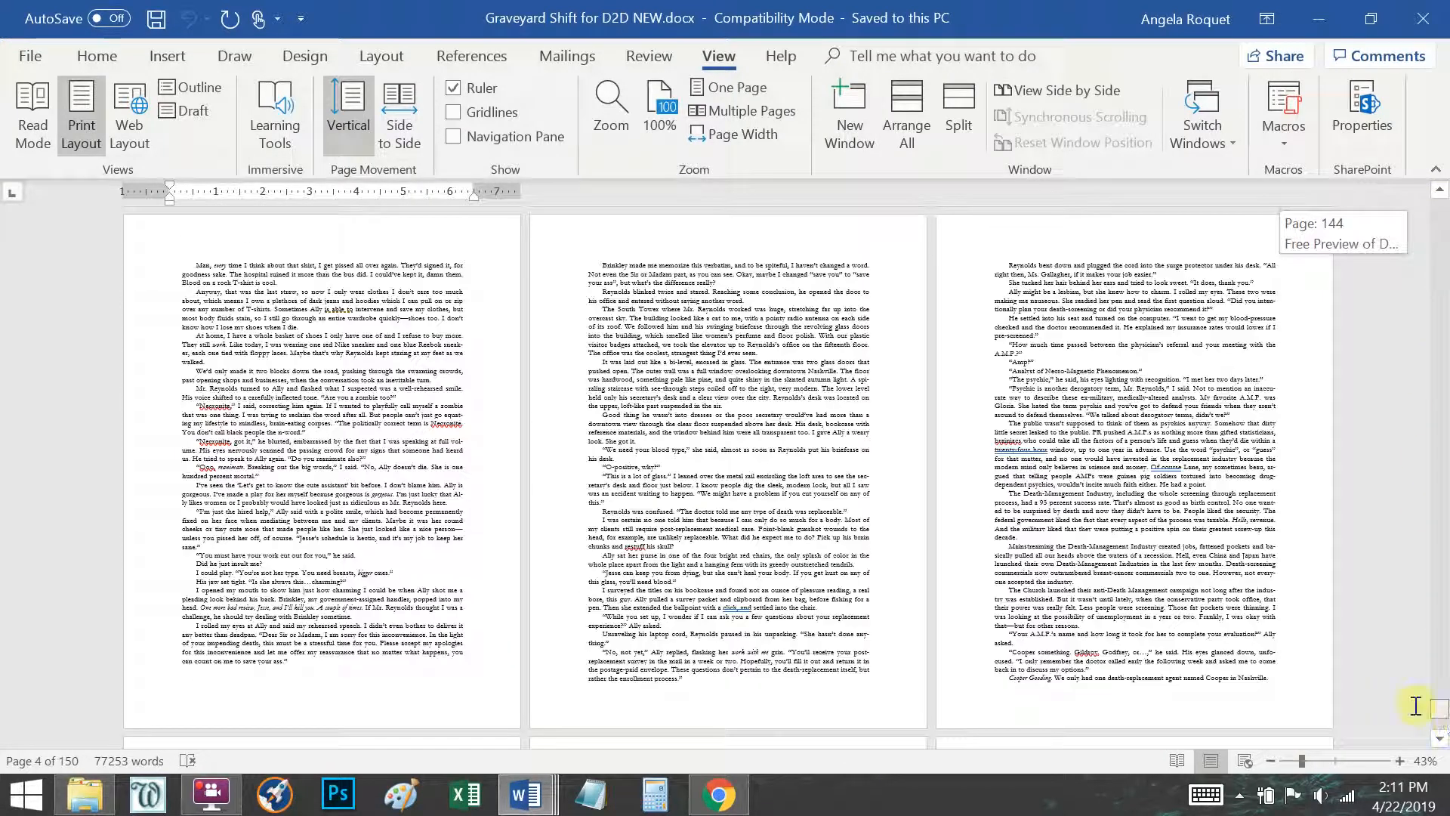
scroll(731, 366, up, 16)
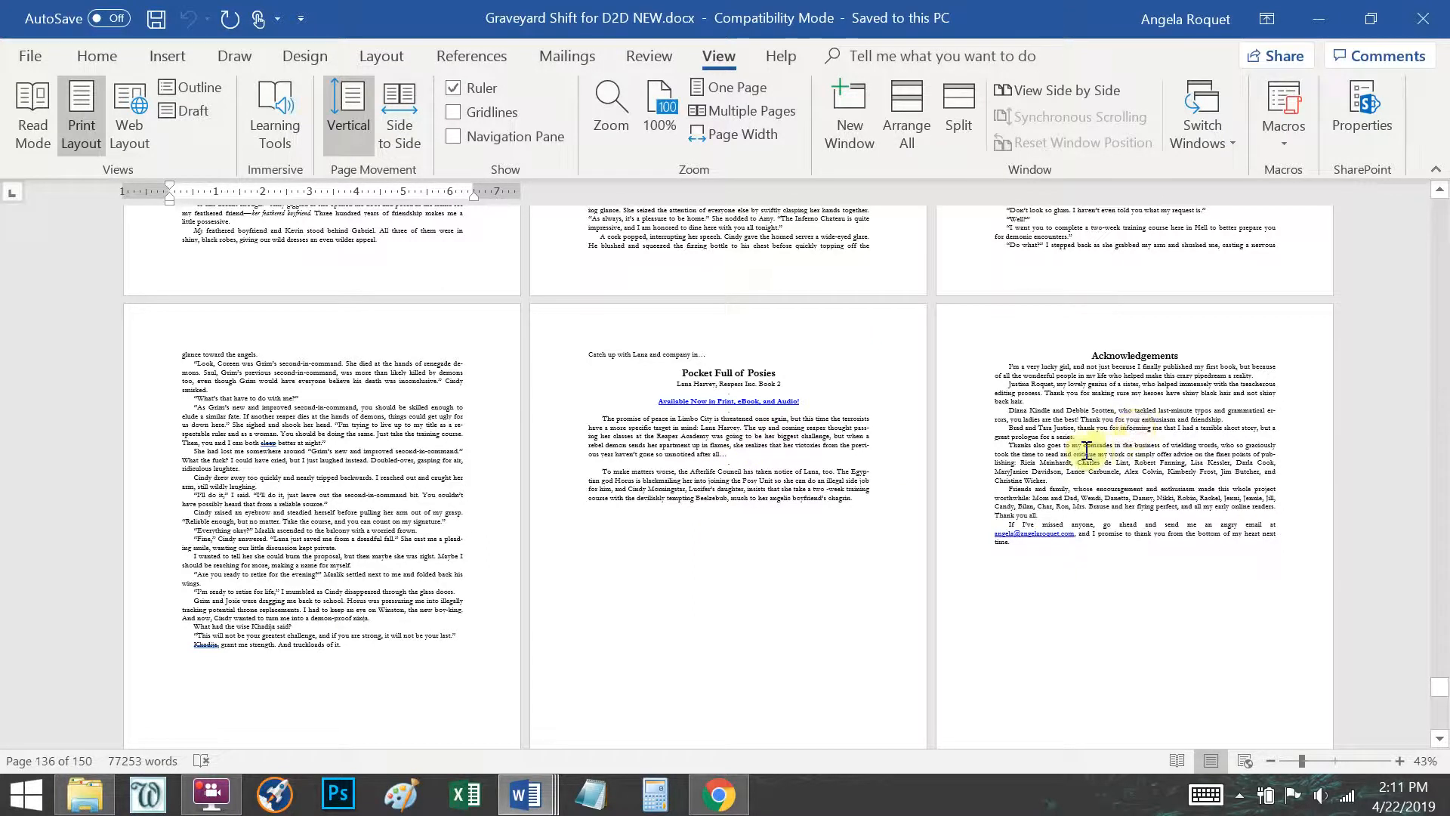
scroll(793, 518, down, 2)
scroll(445, 484, down, 3)
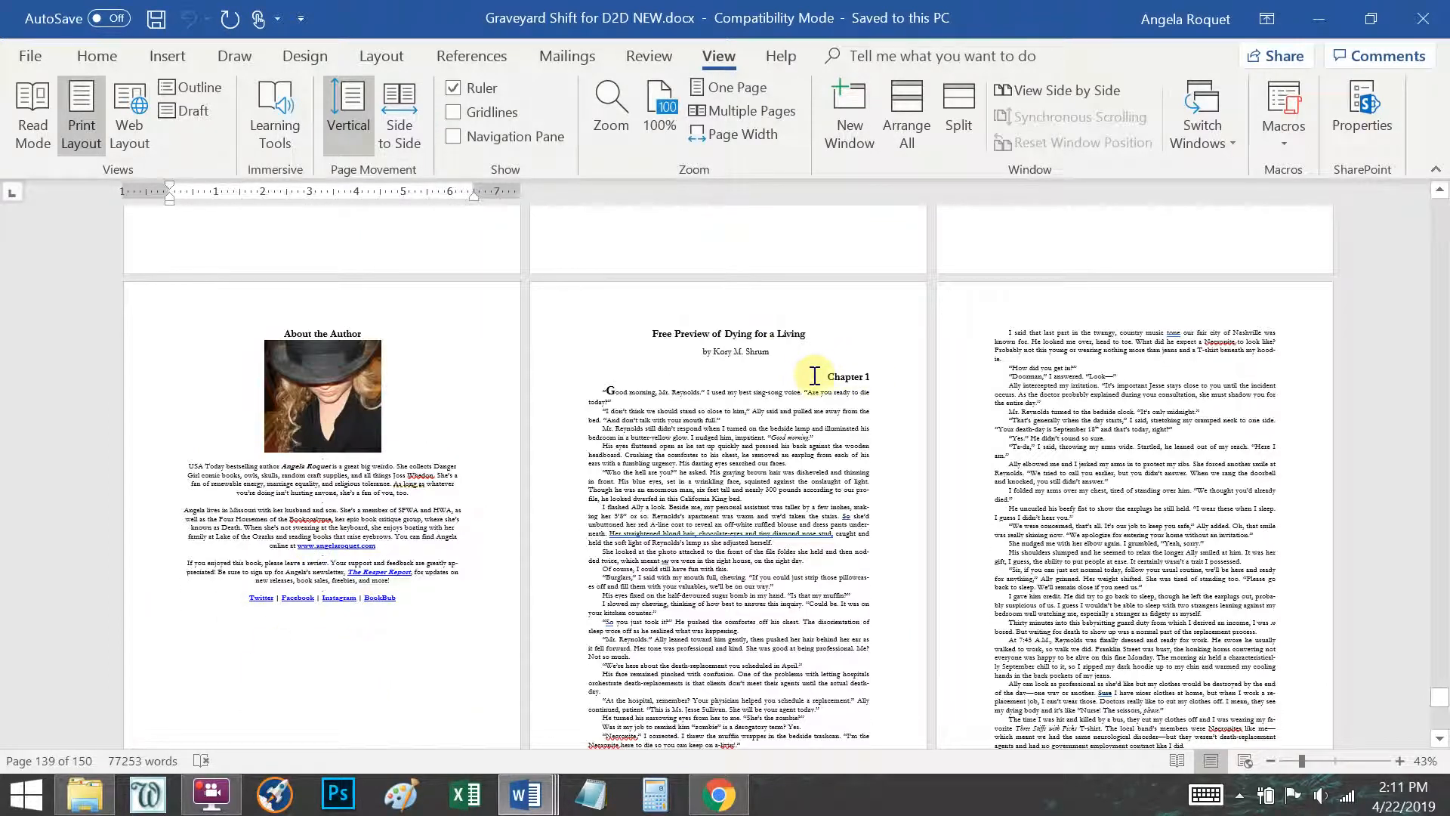
Return from the free preview to the copyright page at the front of the book and view it at 100% zoom.
click(699, 351)
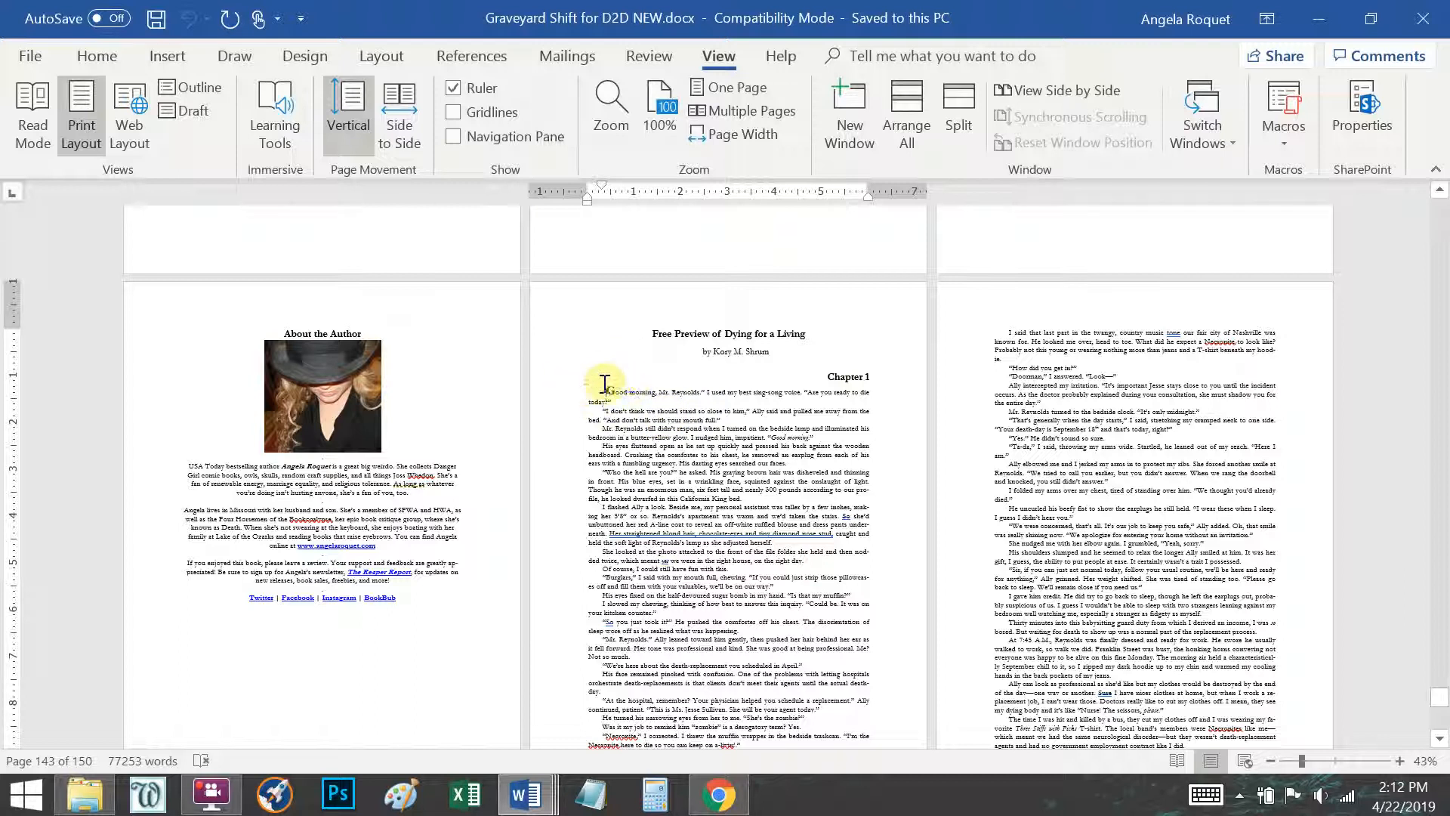
scroll(647, 531, up, 1)
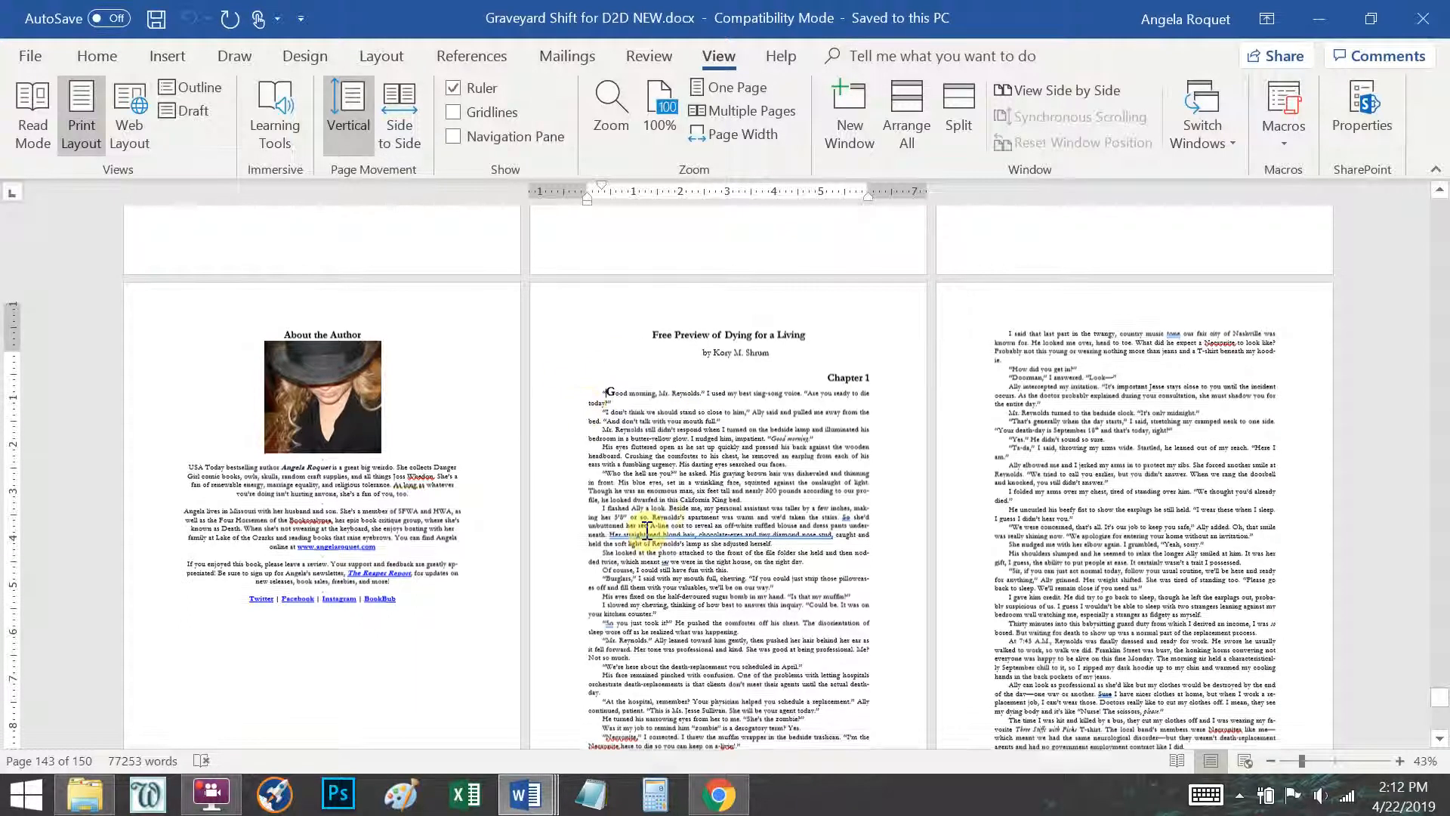
scroll(645, 525, up, 1)
scroll(574, 521, up, 1)
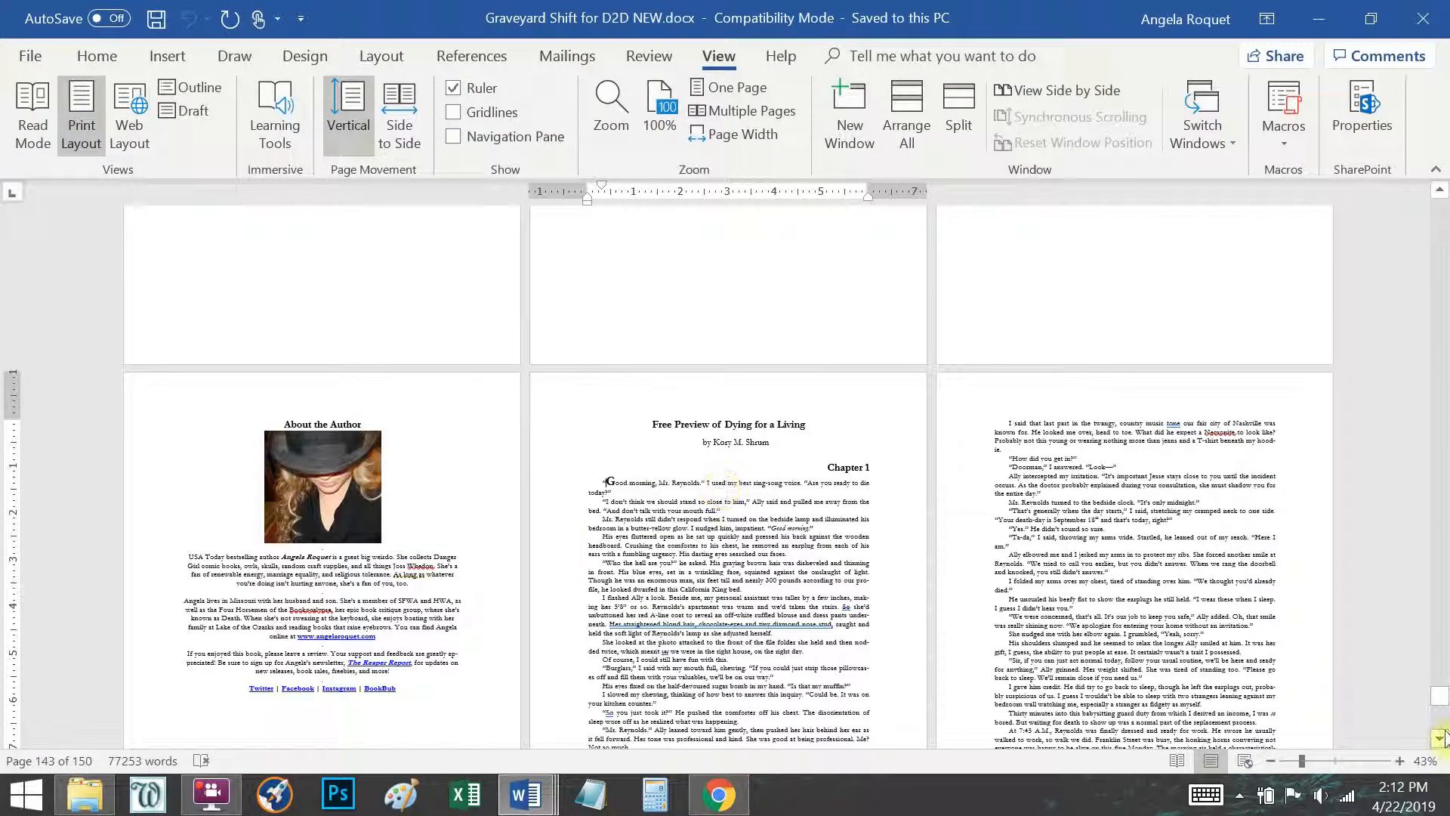
drag(1443, 699, 1444, 206)
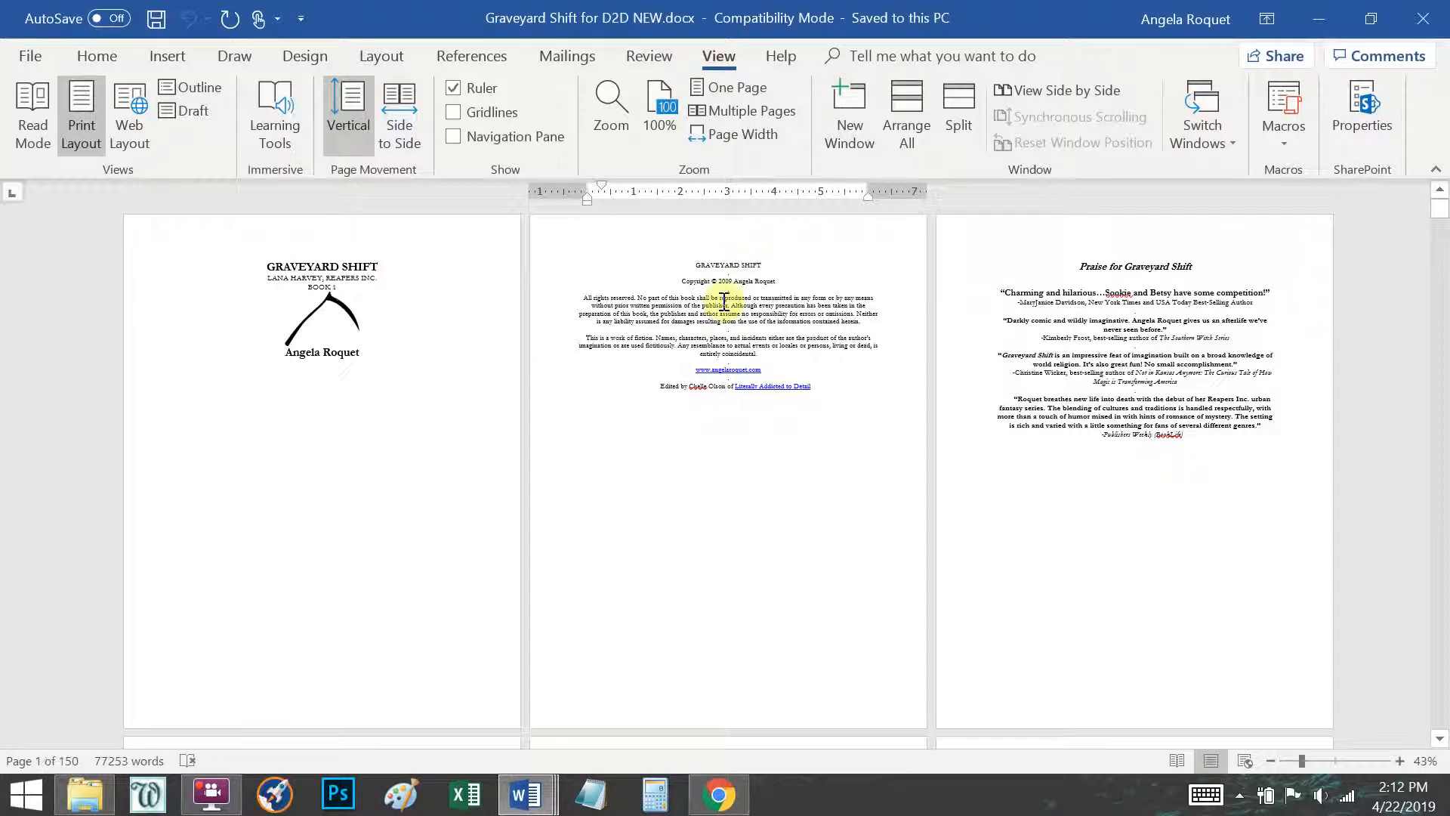
click(724, 302)
click(668, 108)
scroll(566, 541, down, 10)
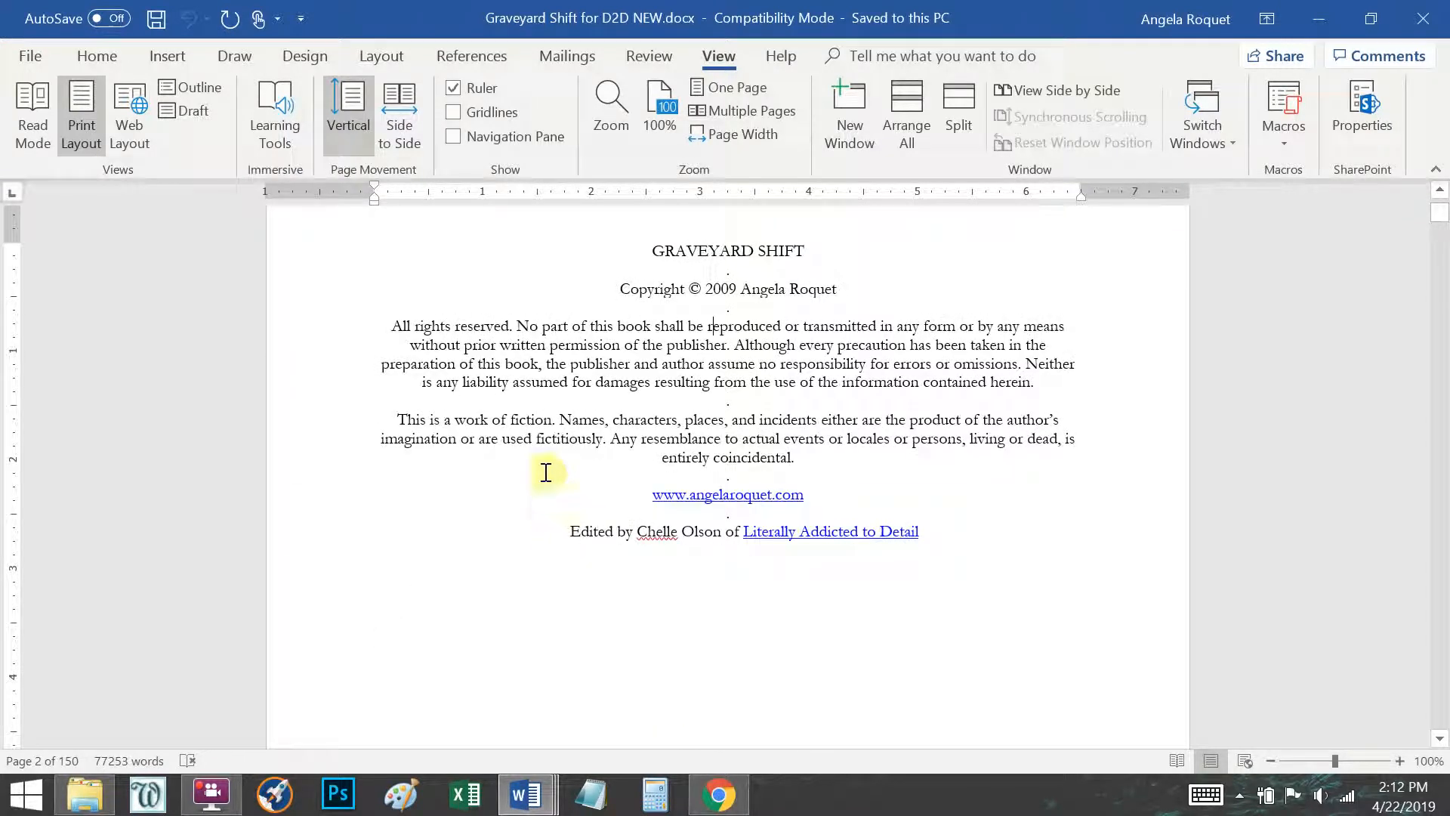
Delete the period from the spacer line between the book title and the copyright line on the copyright page.
click(729, 270)
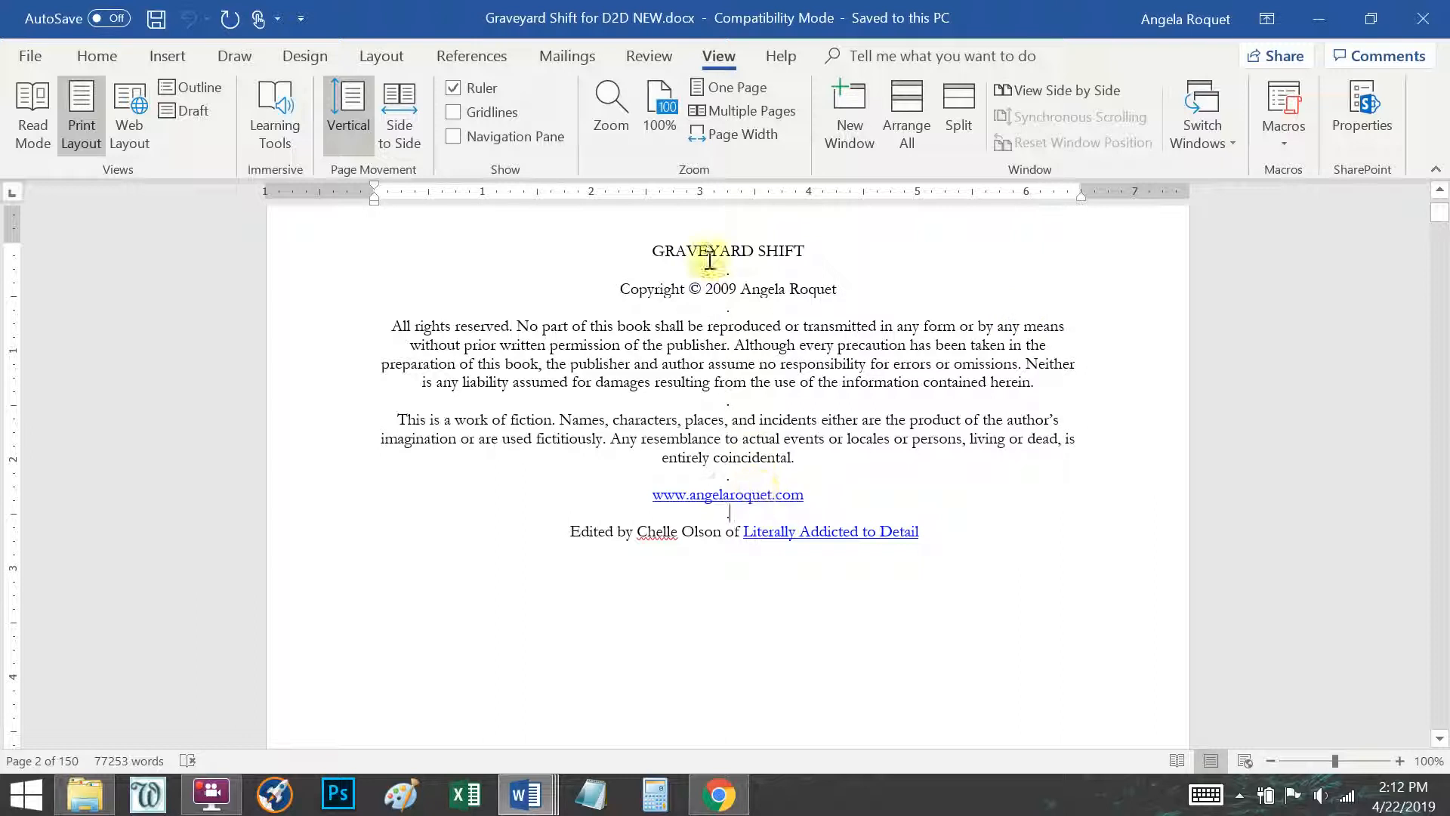
click(732, 269)
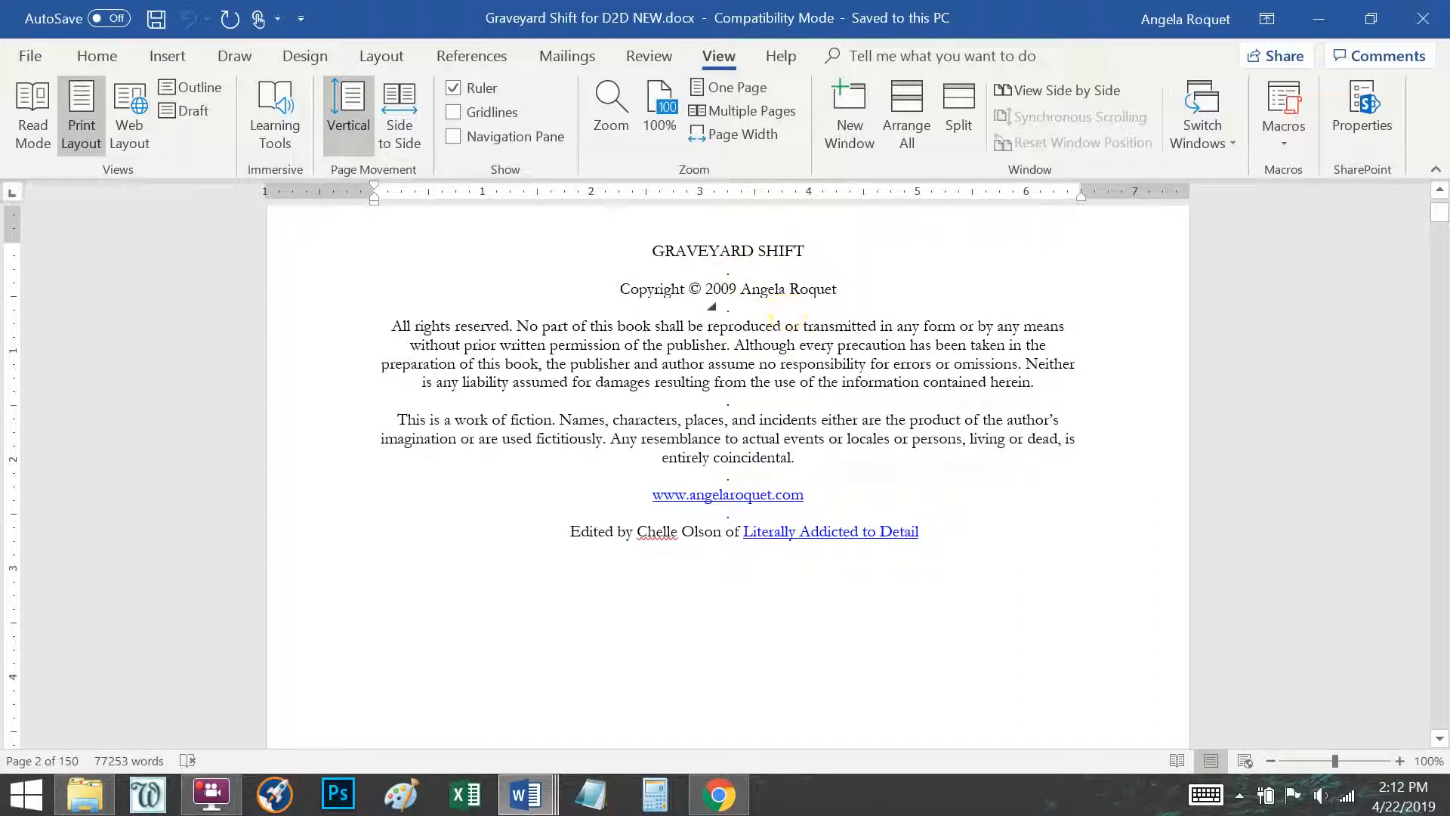
key(BackSpace)
Show formatting marks and try removing the spacer line below the book title, putting it back with its period.
click(97, 55)
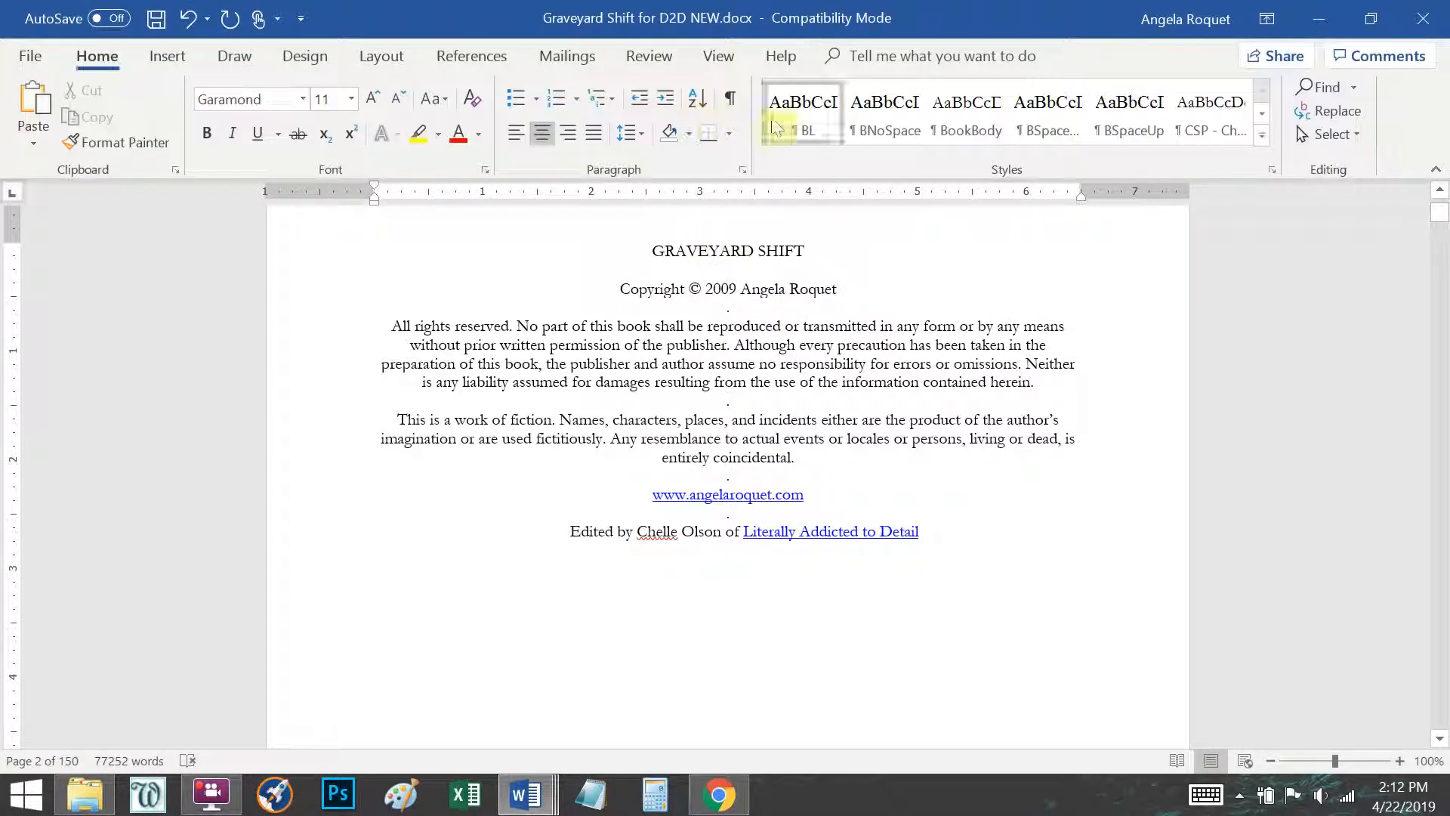
click(729, 98)
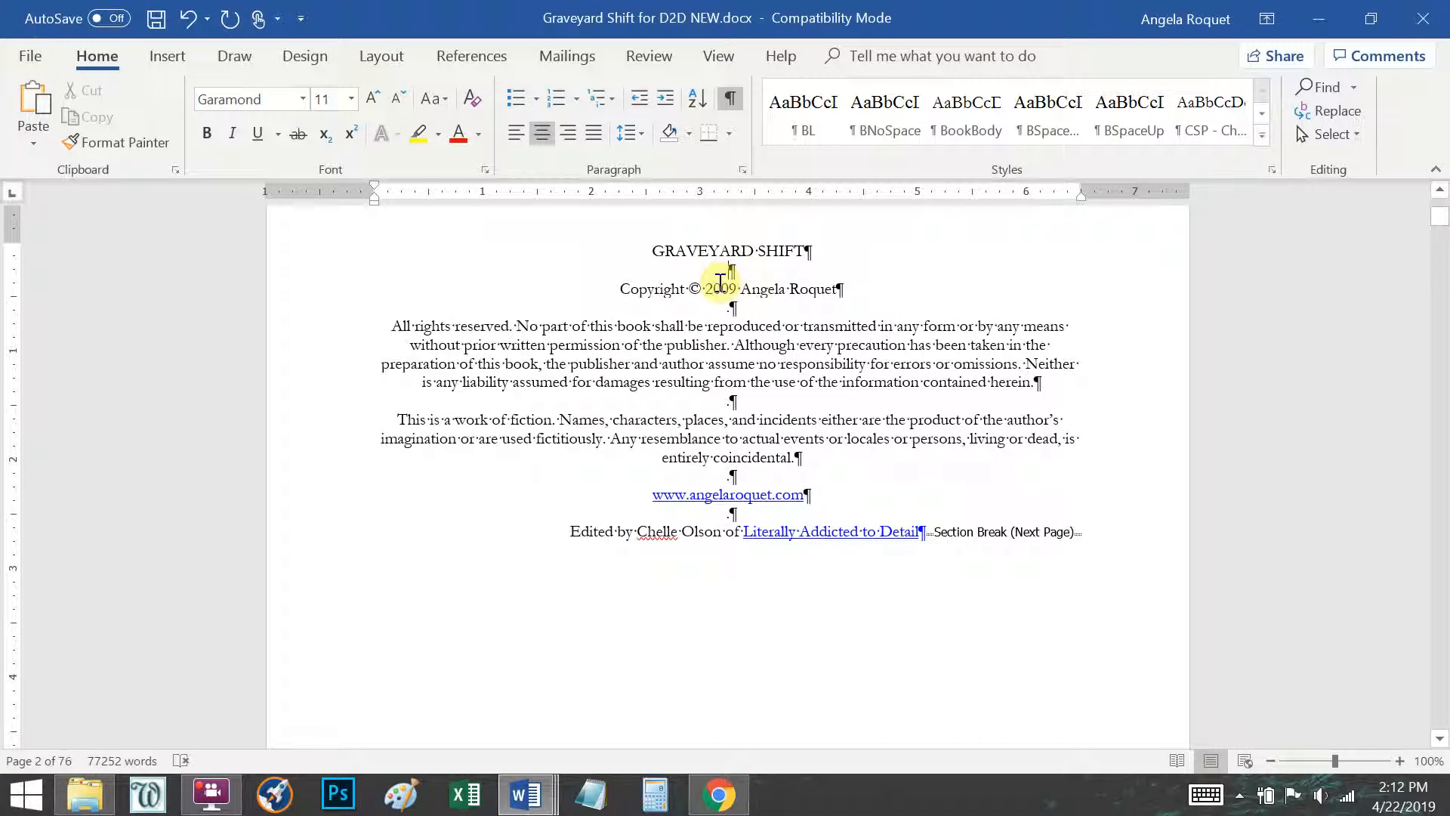
click(315, 276)
key(Delete)
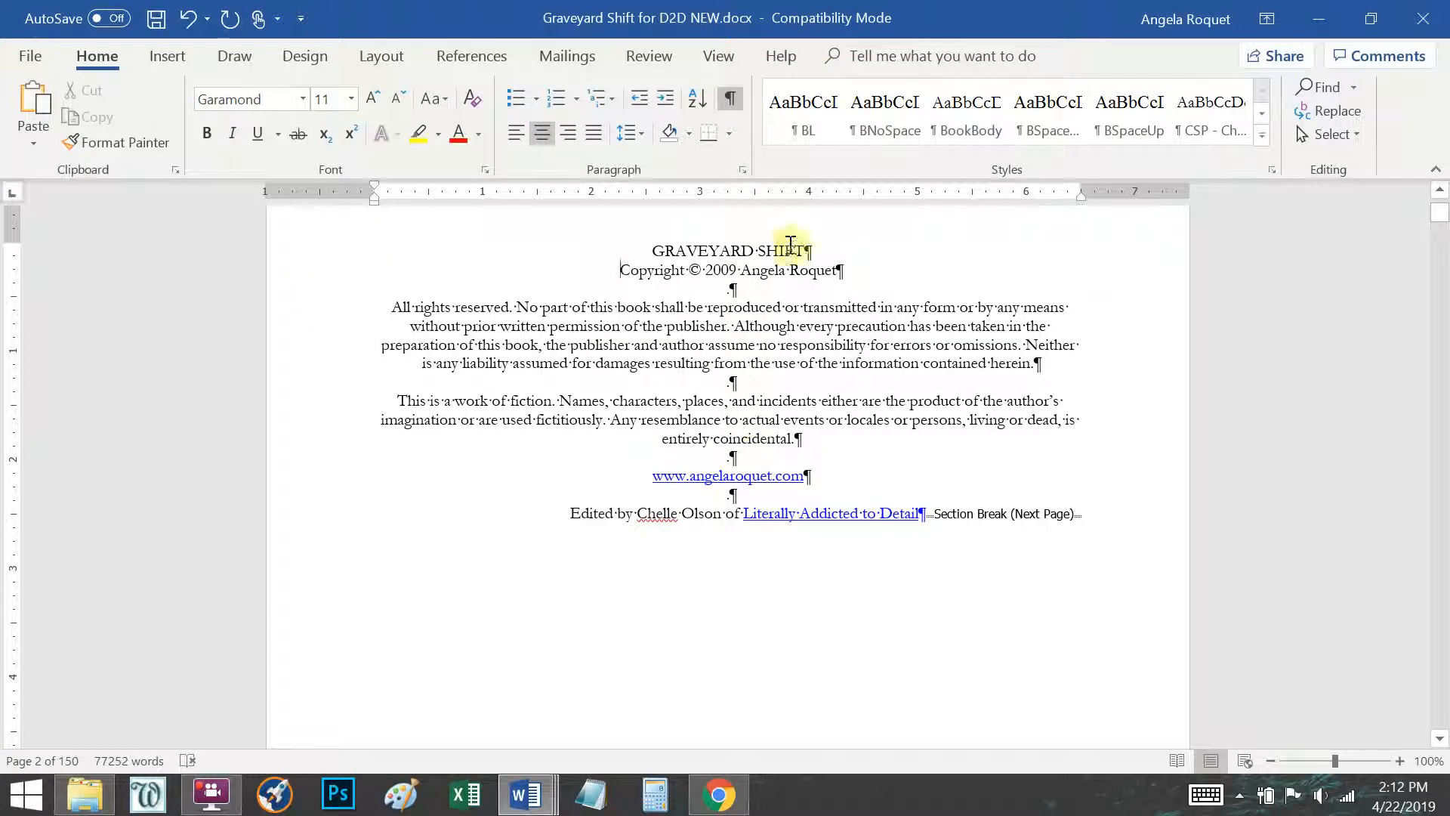
key(Return)
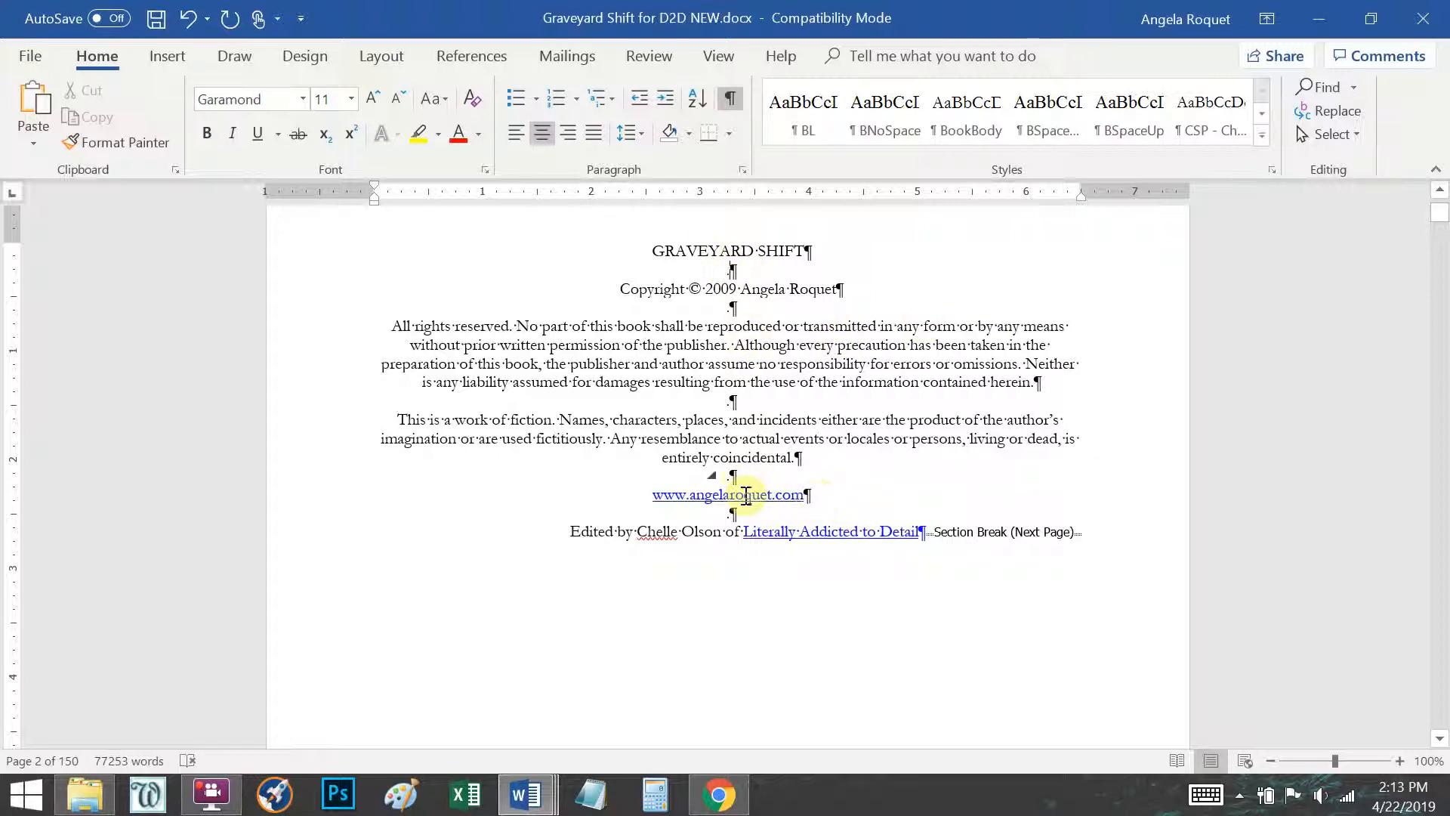
Look through the front matter pages as far as the dedication and return to the copyright page.
scroll(751, 504, down, 3)
scroll(750, 504, down, 20)
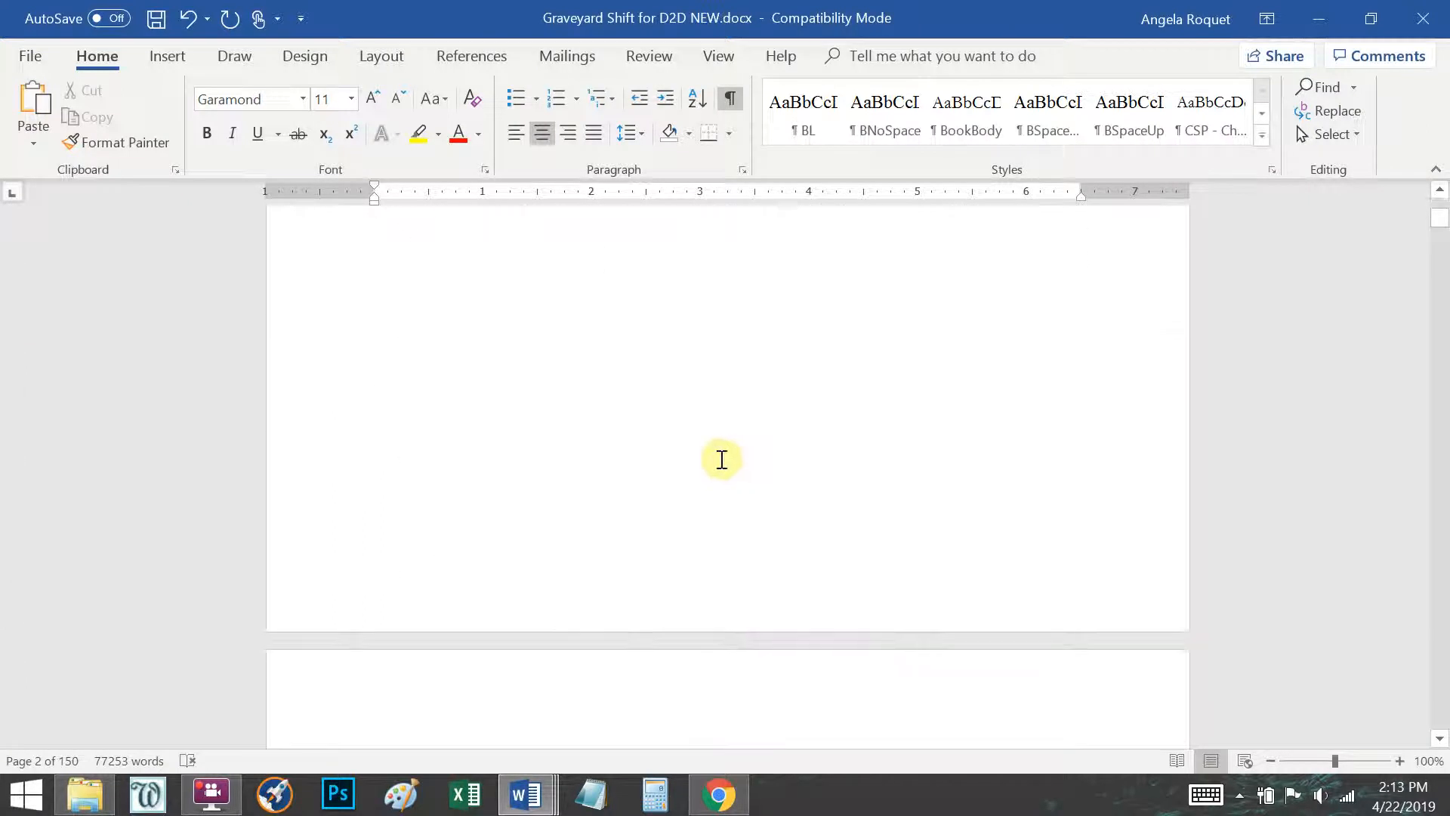
scroll(721, 459, down, 20)
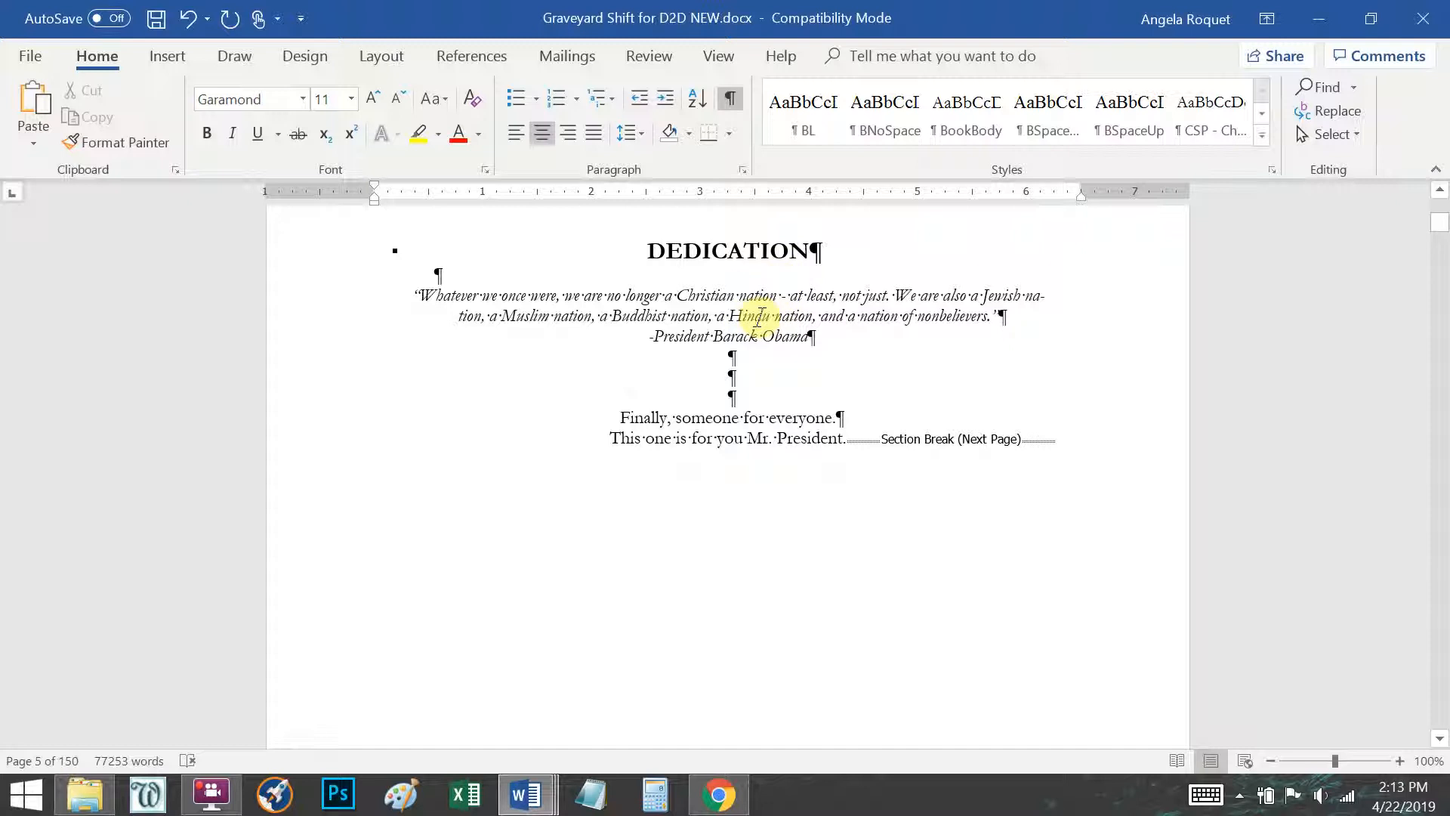
scroll(696, 379, up, 15)
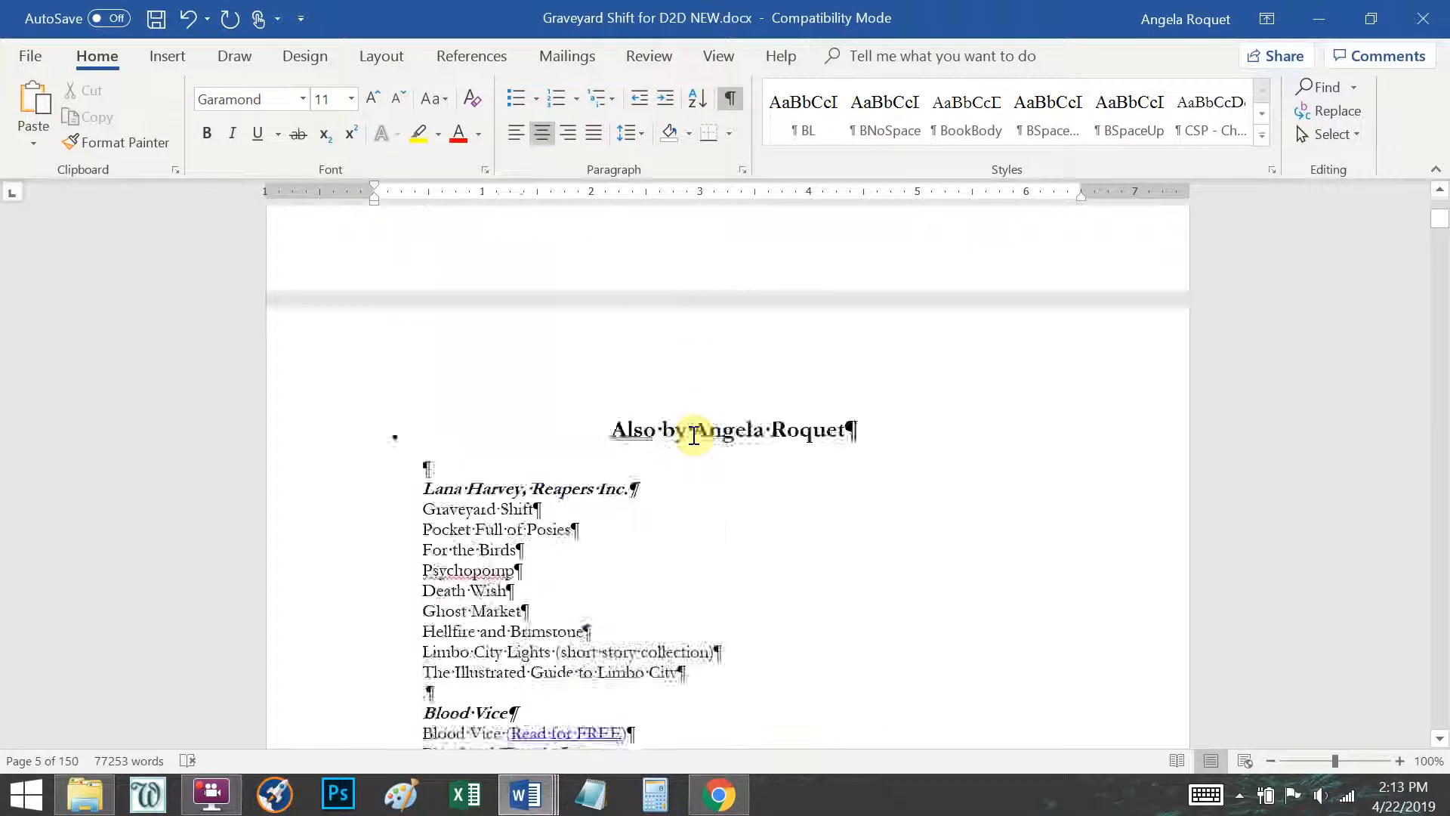
scroll(693, 435, up, 18)
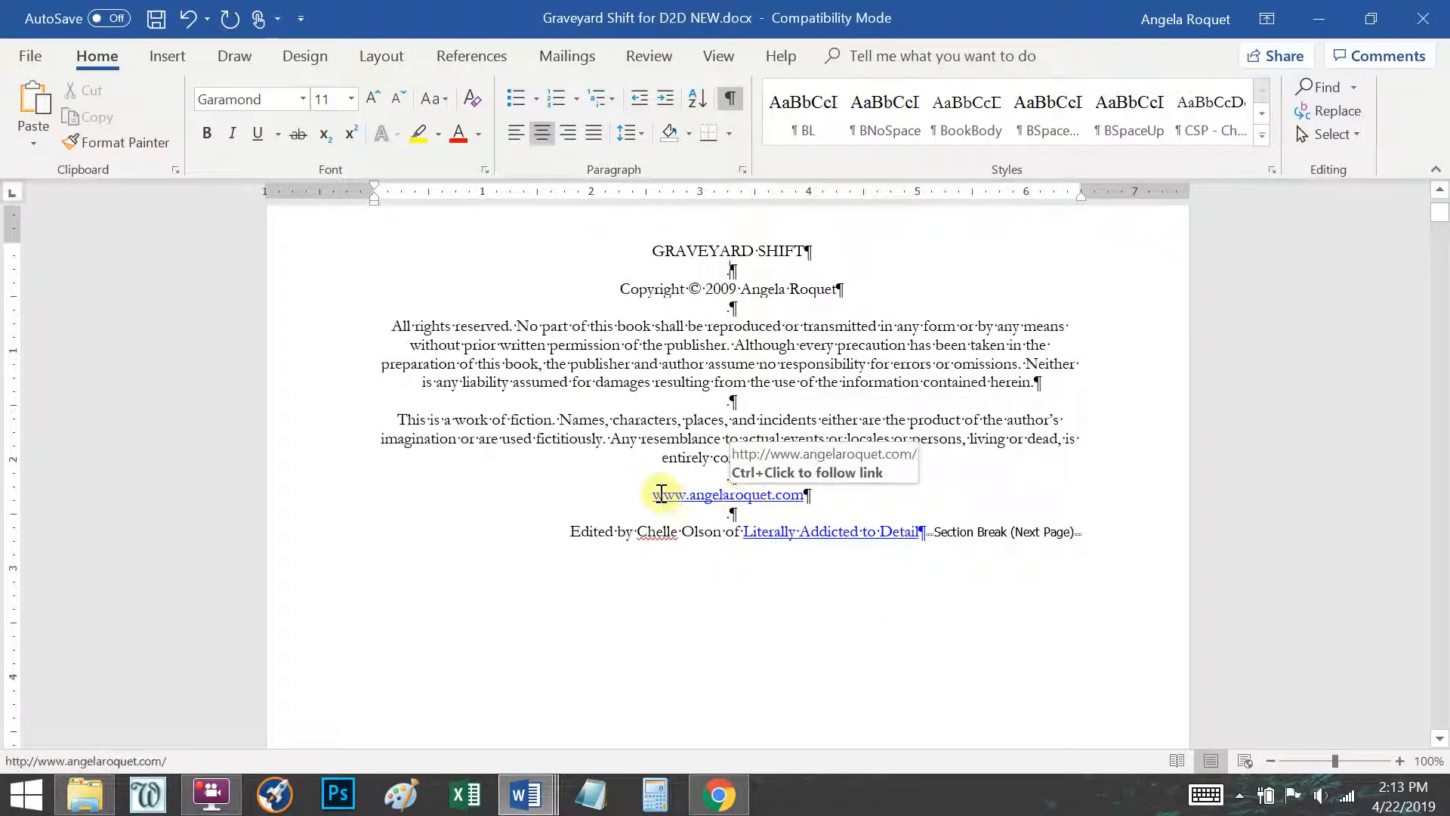
Select the author website address on the copyright page, inspect its hyperlink settings and accept them.
drag(653, 494, 802, 496)
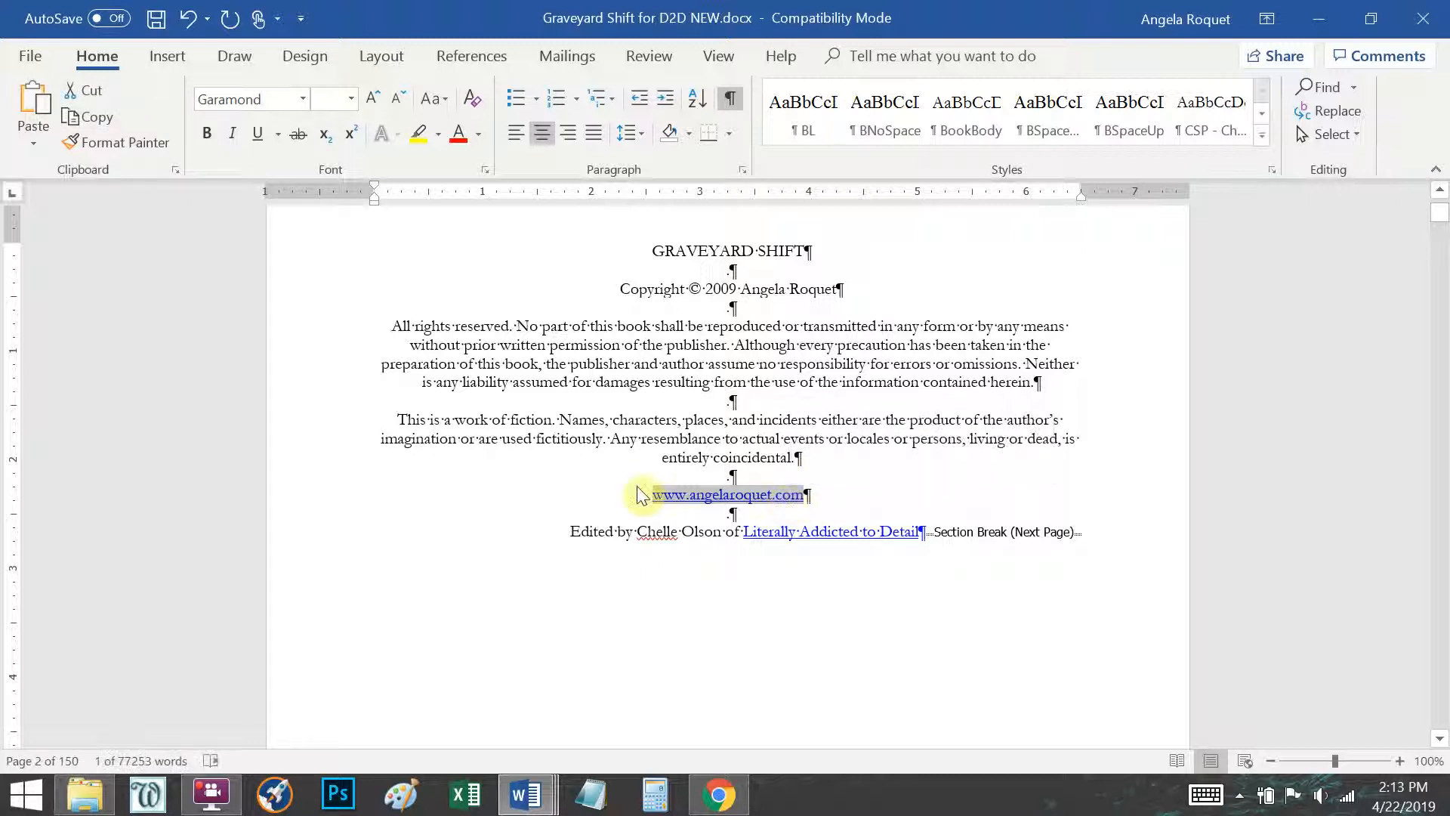
click(168, 56)
click(849, 96)
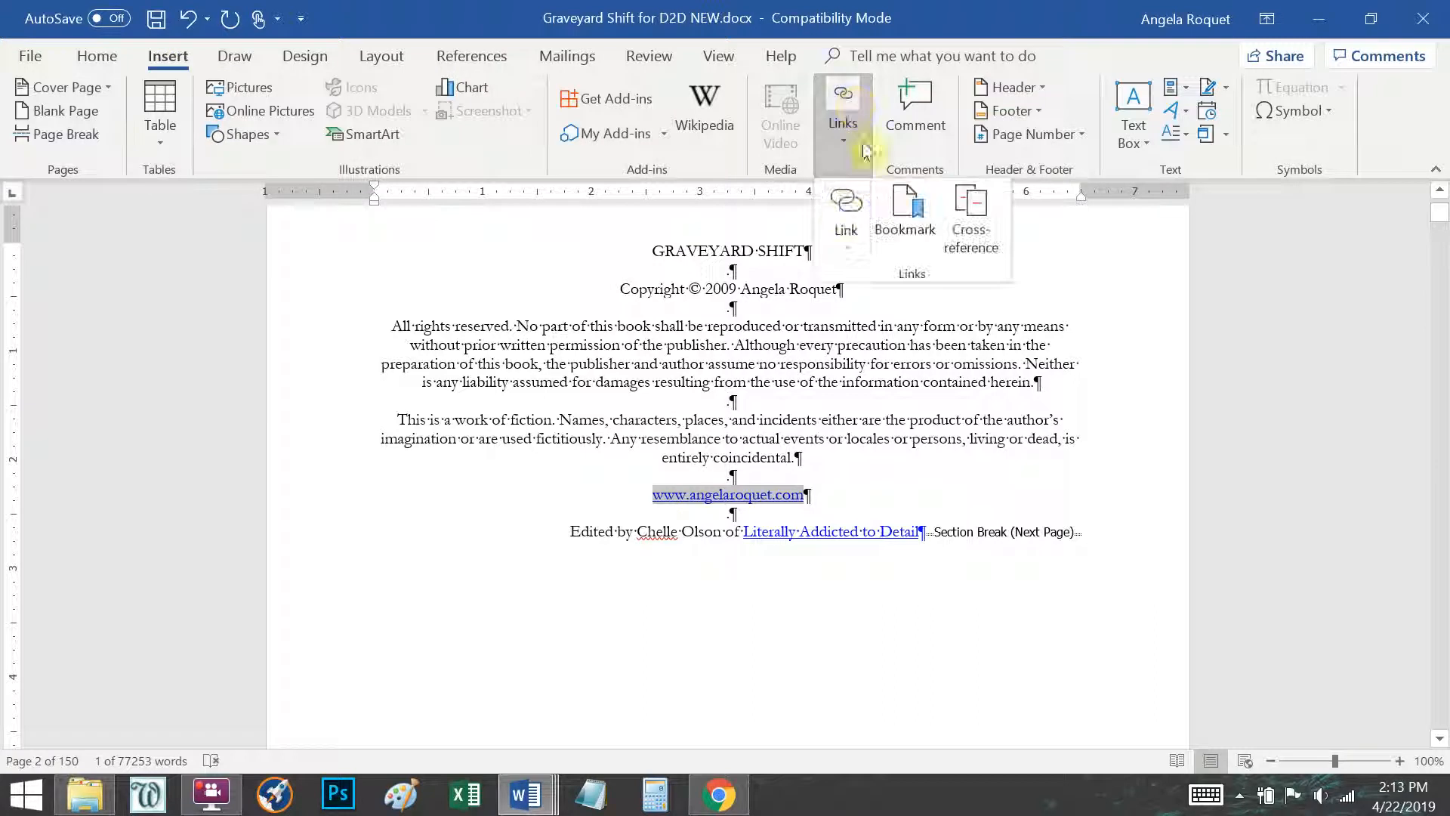
click(839, 205)
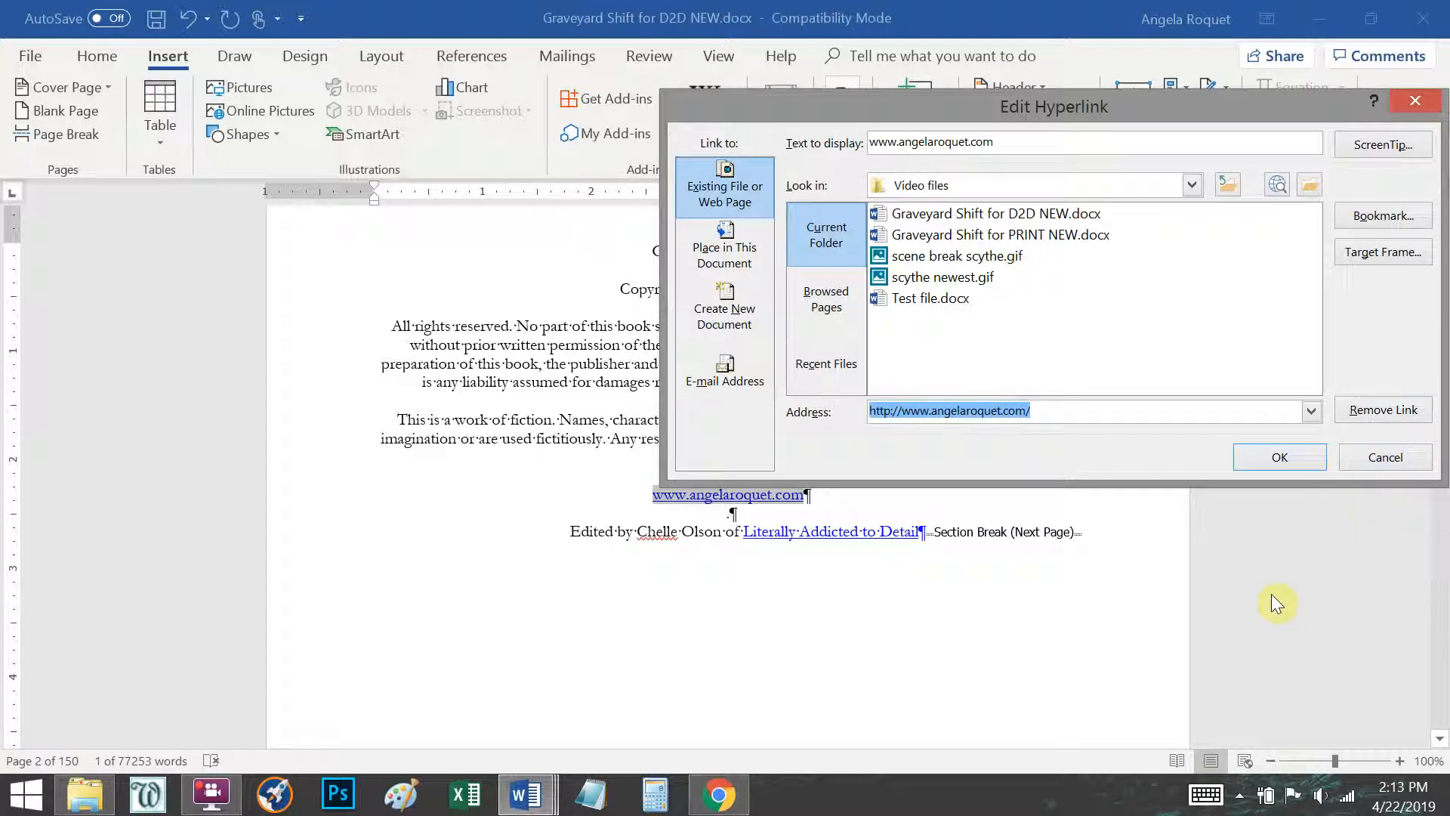
click(1284, 463)
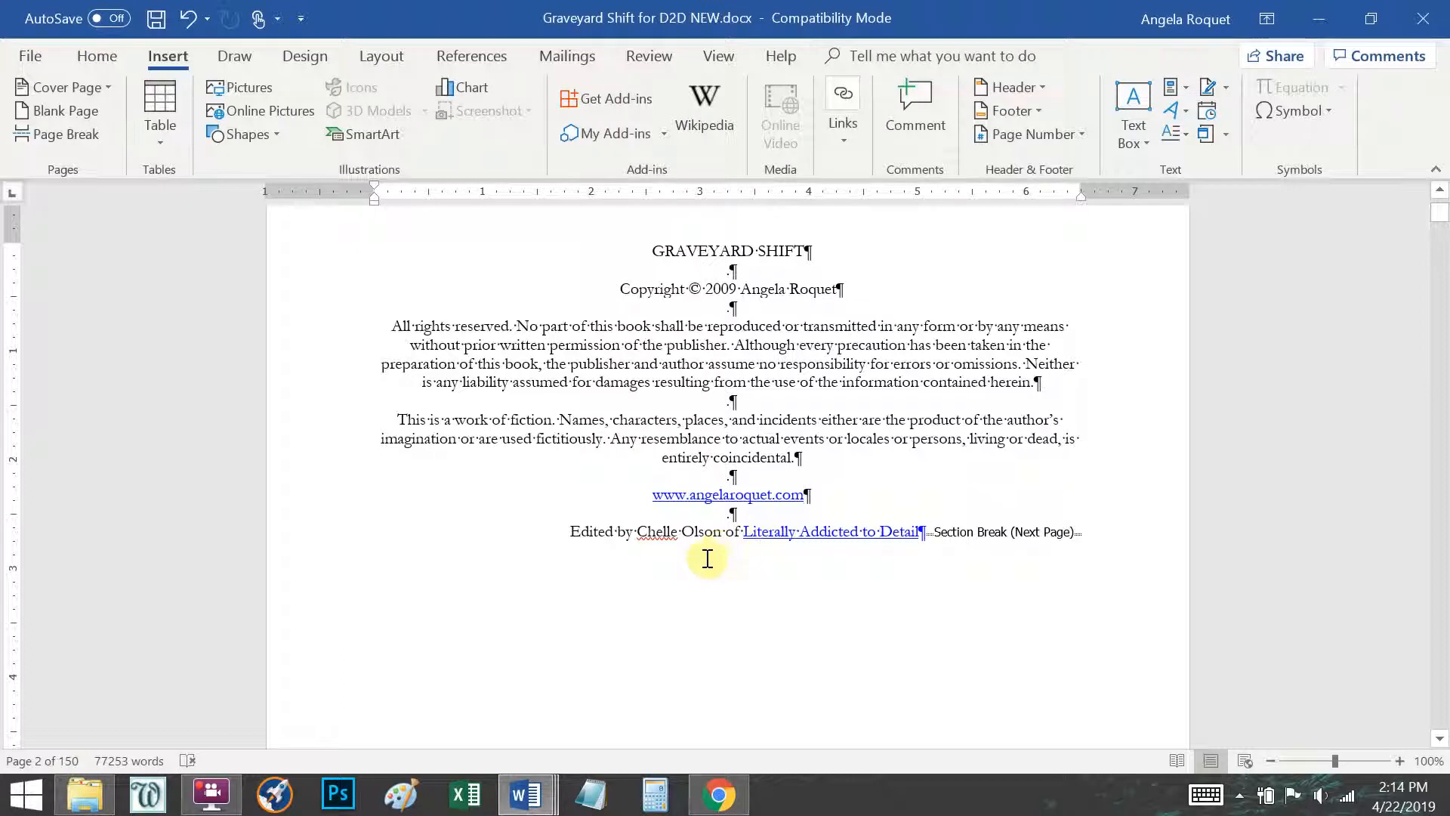
Examine the praise page's spacer lines between quotes and select its heading, Praise for Graveyard Shift.
scroll(705, 553, down, 10)
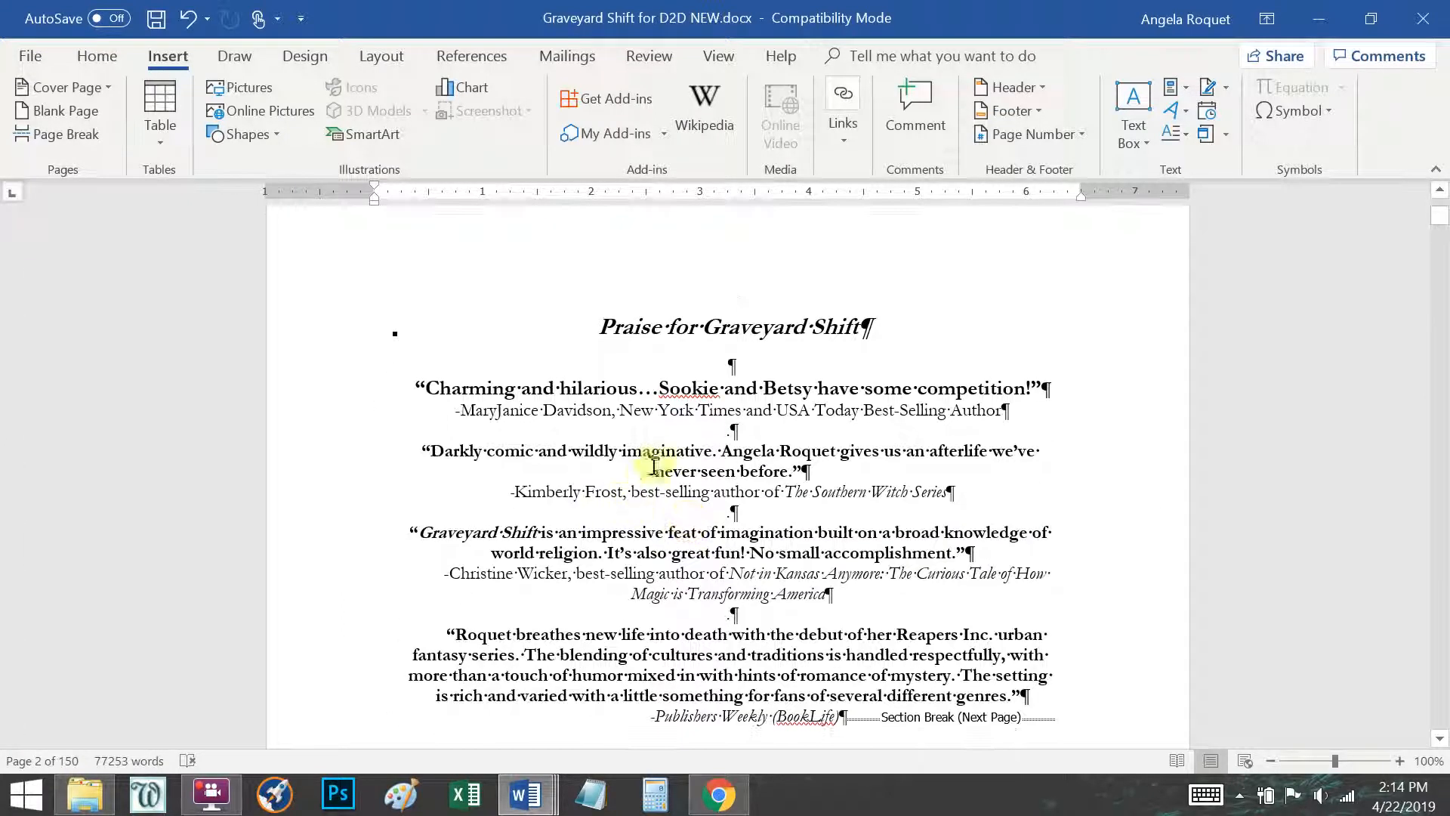
click(728, 431)
click(736, 511)
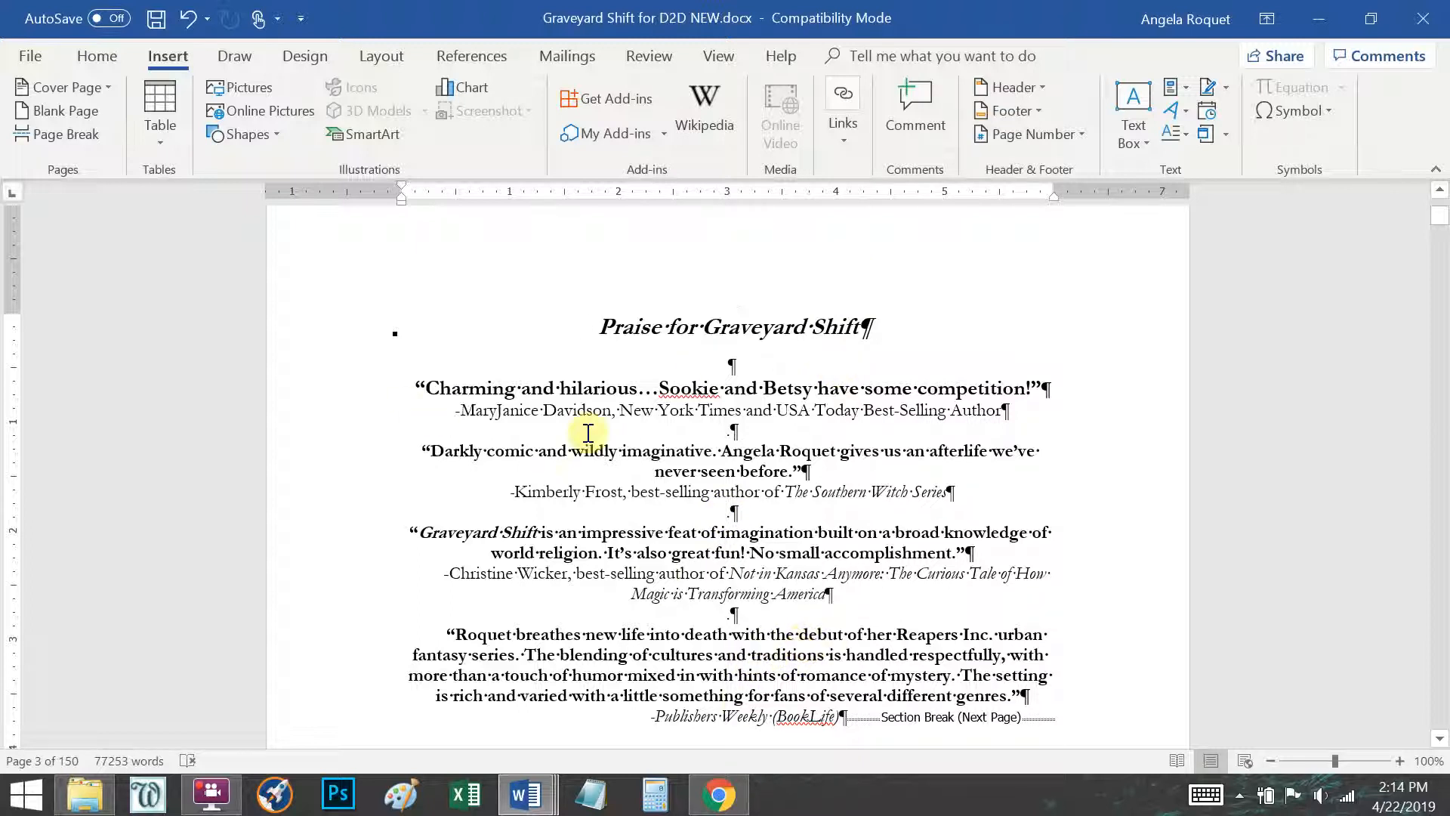
click(688, 327)
click(358, 334)
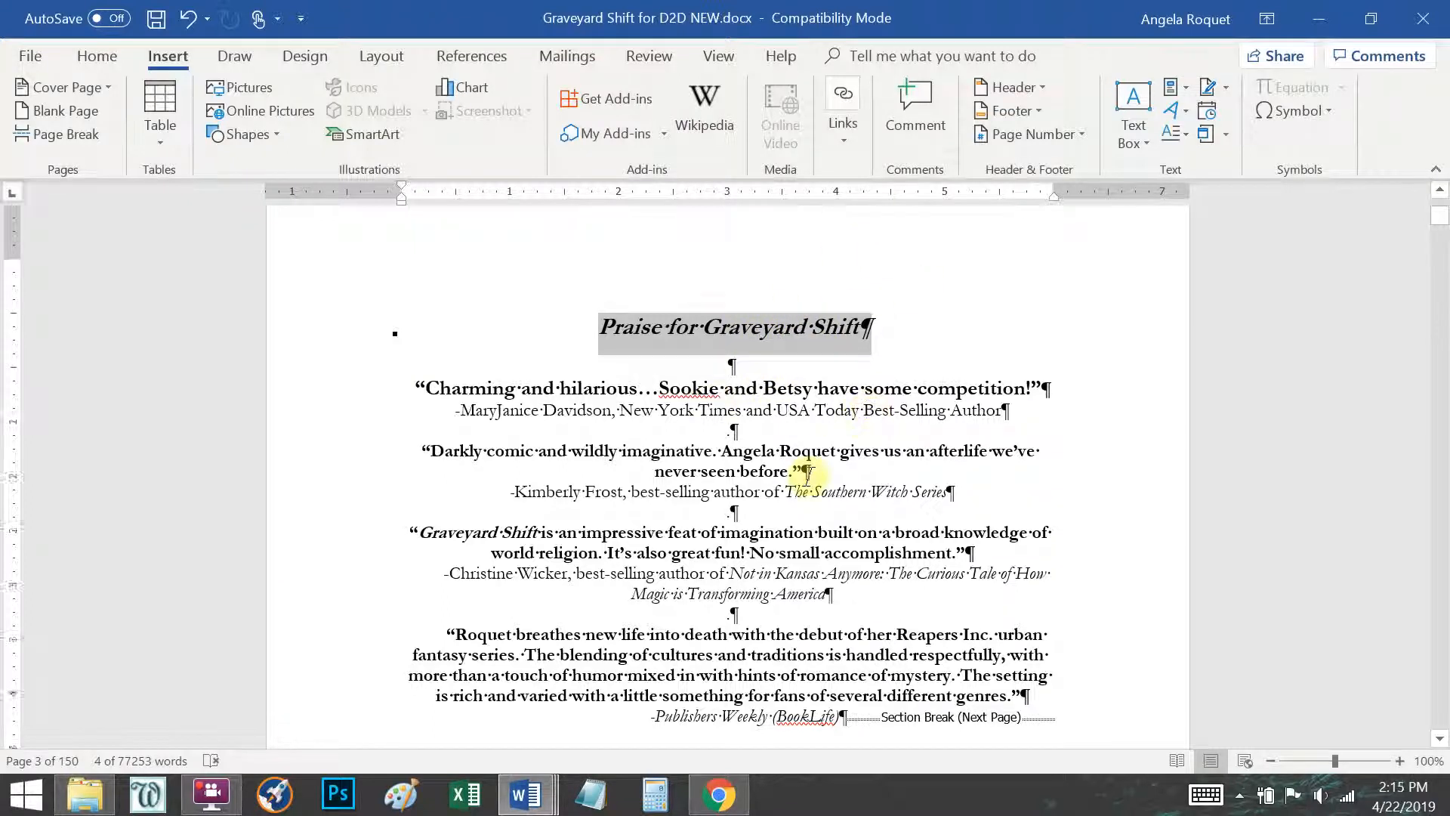
Examine the author's book list page, including its Also by heading, series titles, spacer lines and the Read for FREE link.
scroll(796, 473, down, 6)
scroll(788, 481, down, 5)
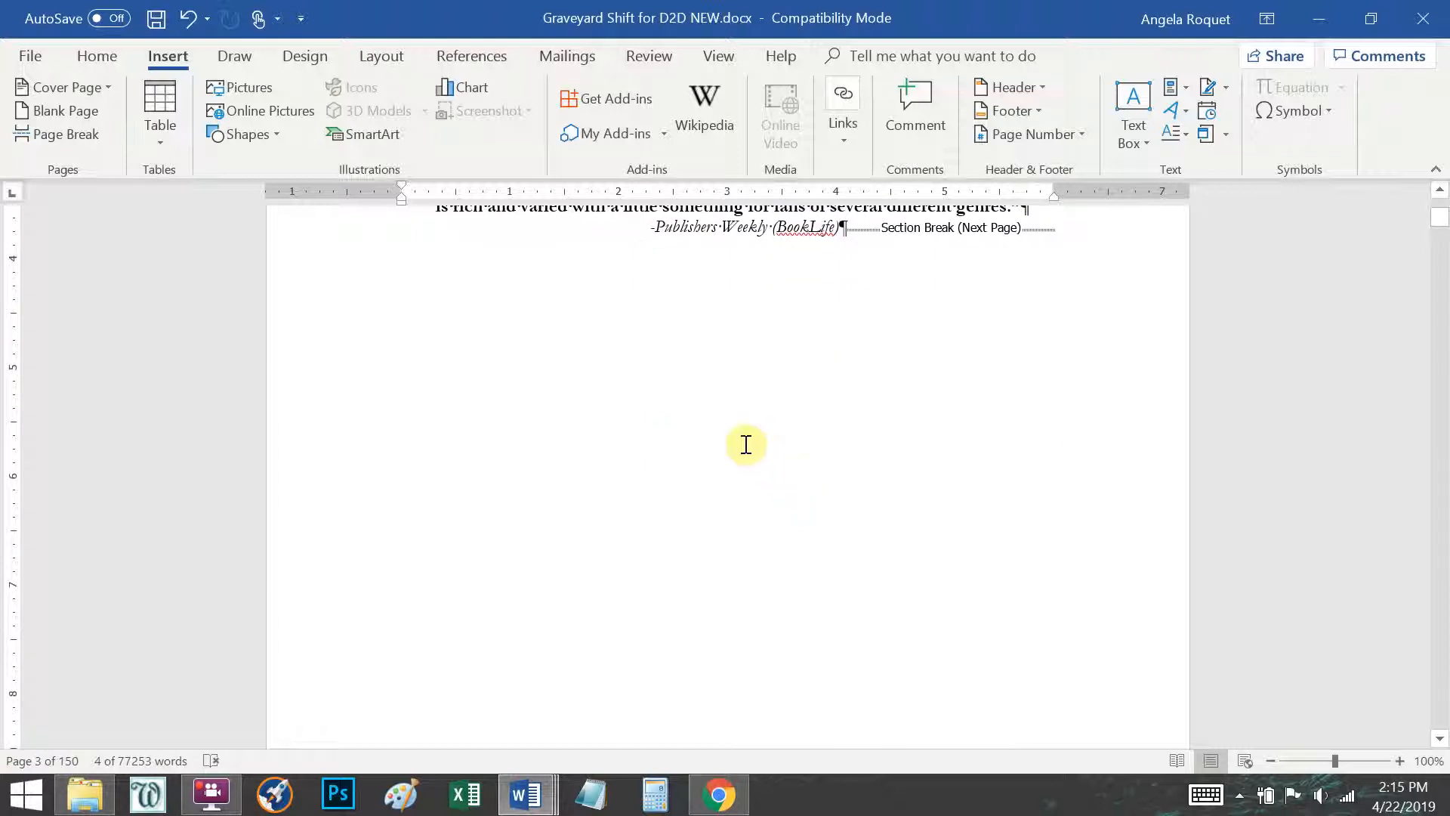
scroll(679, 601, down, 2)
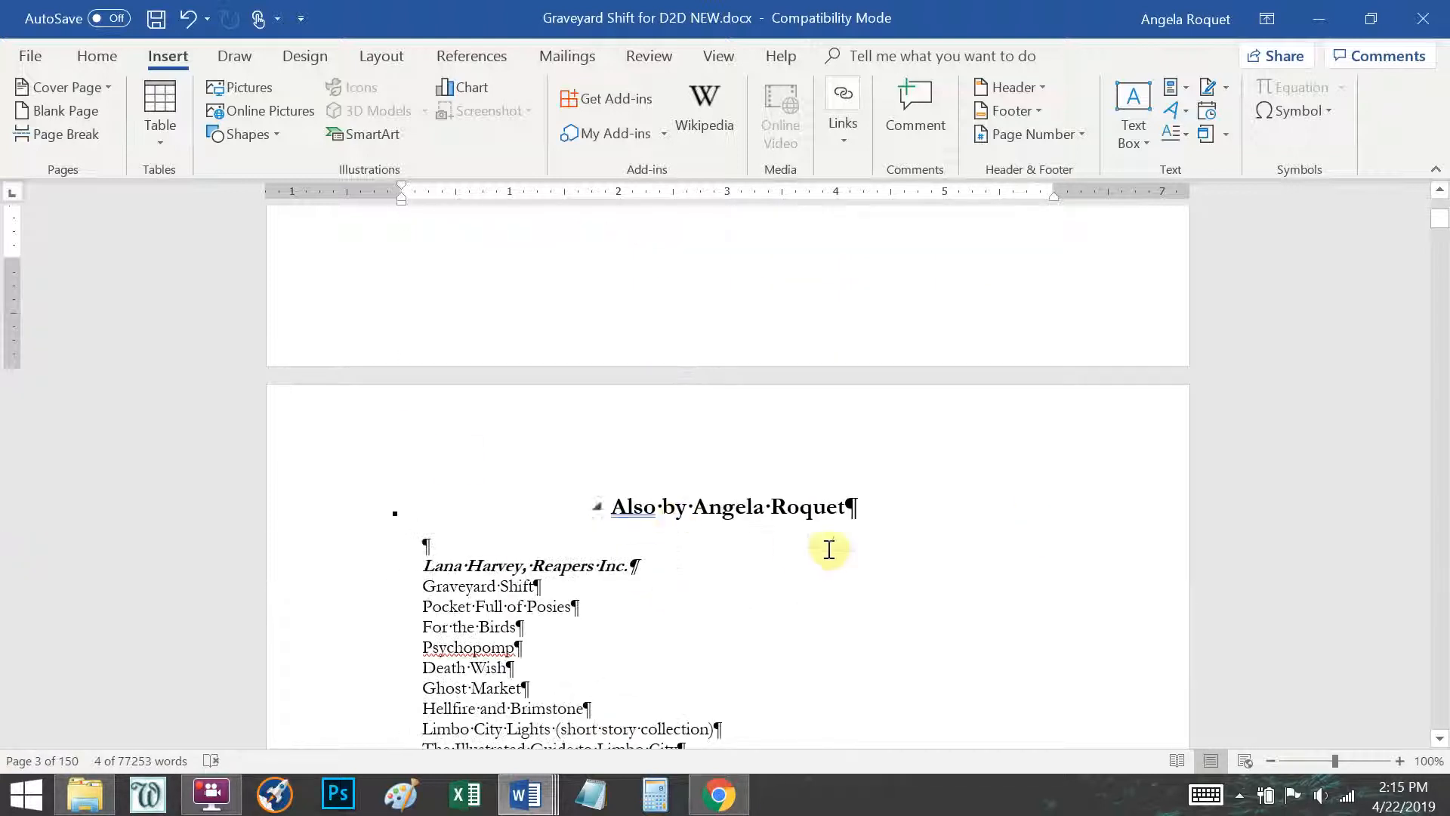
click(771, 507)
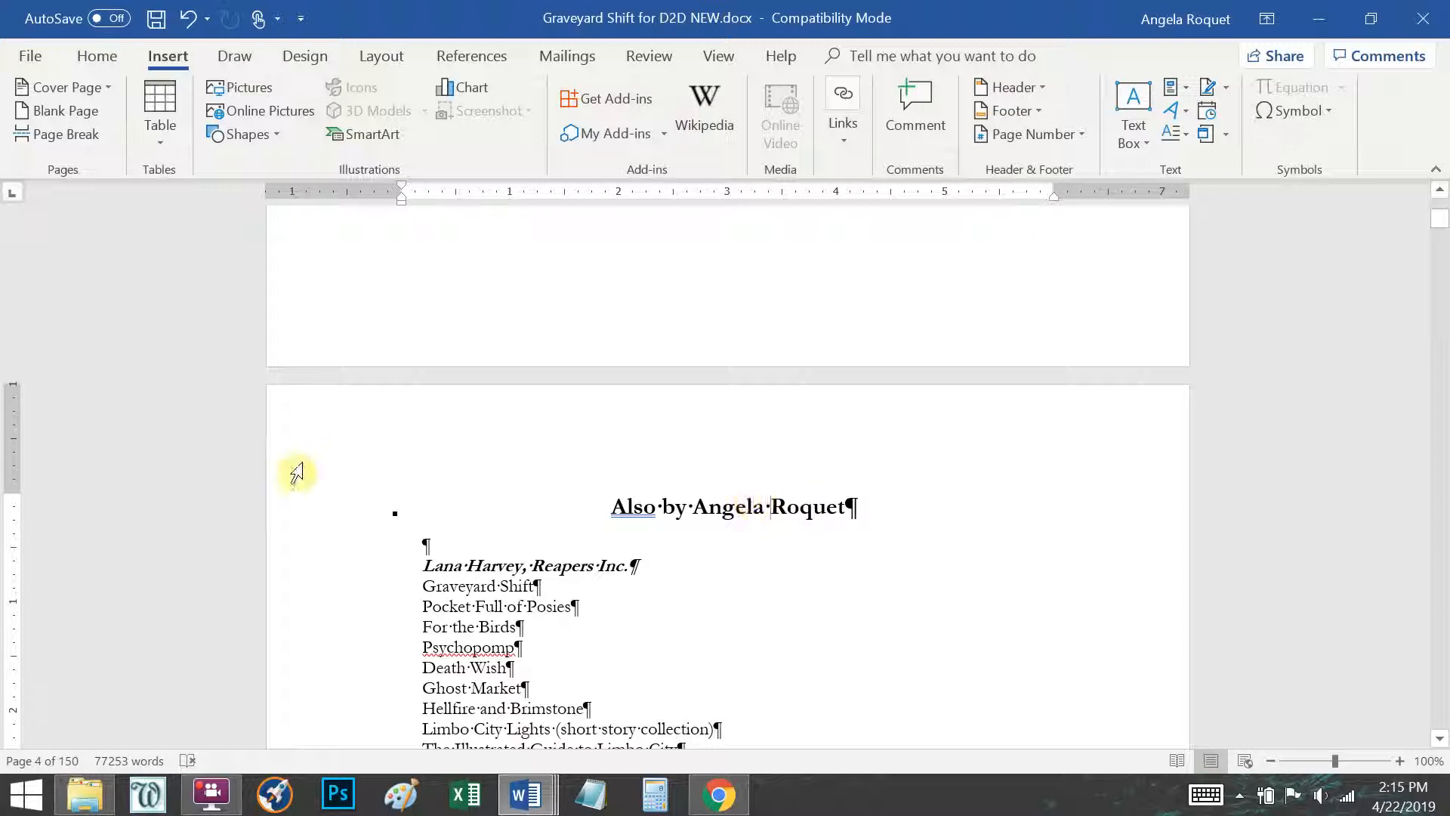
click(355, 521)
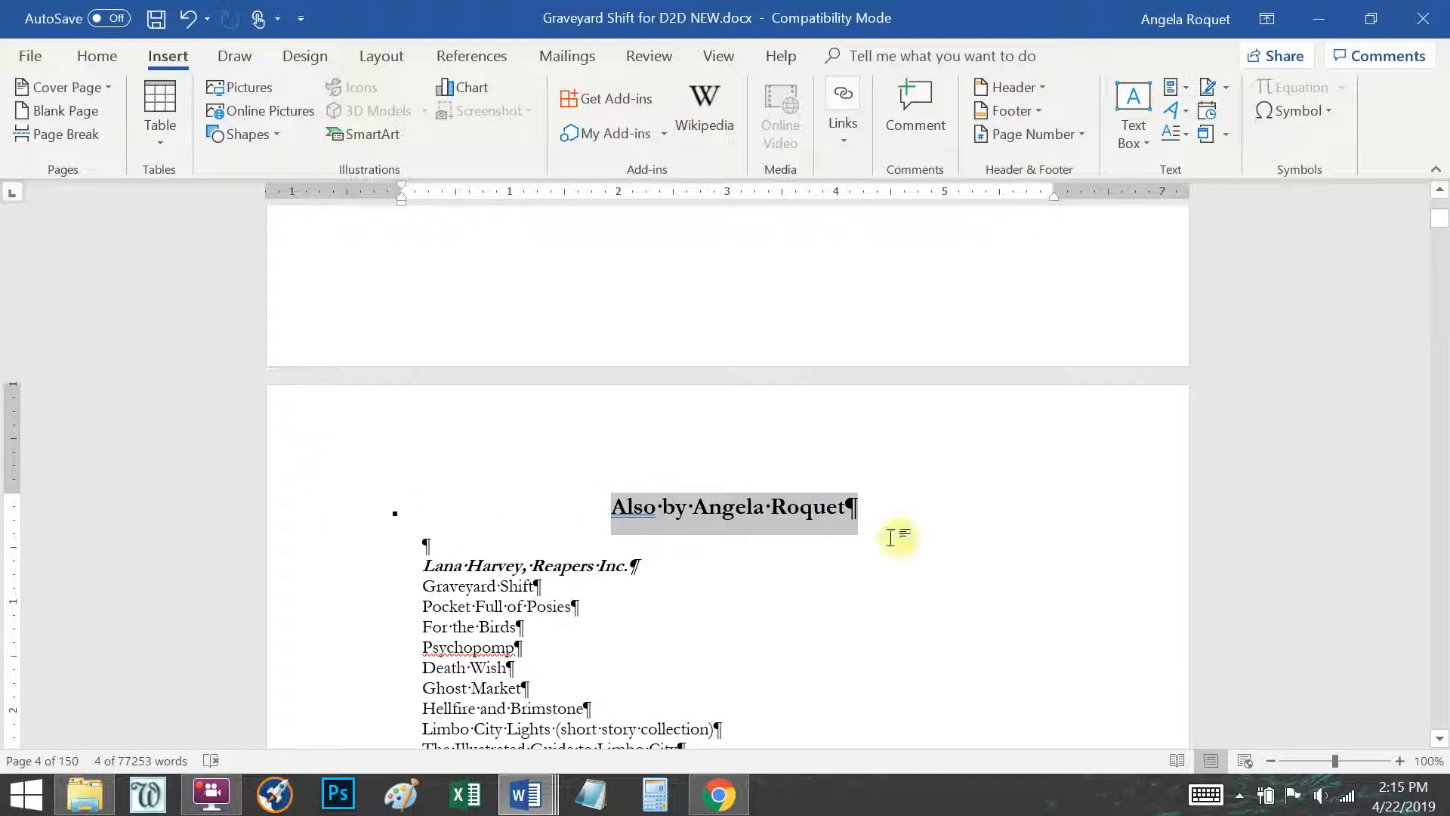
click(671, 566)
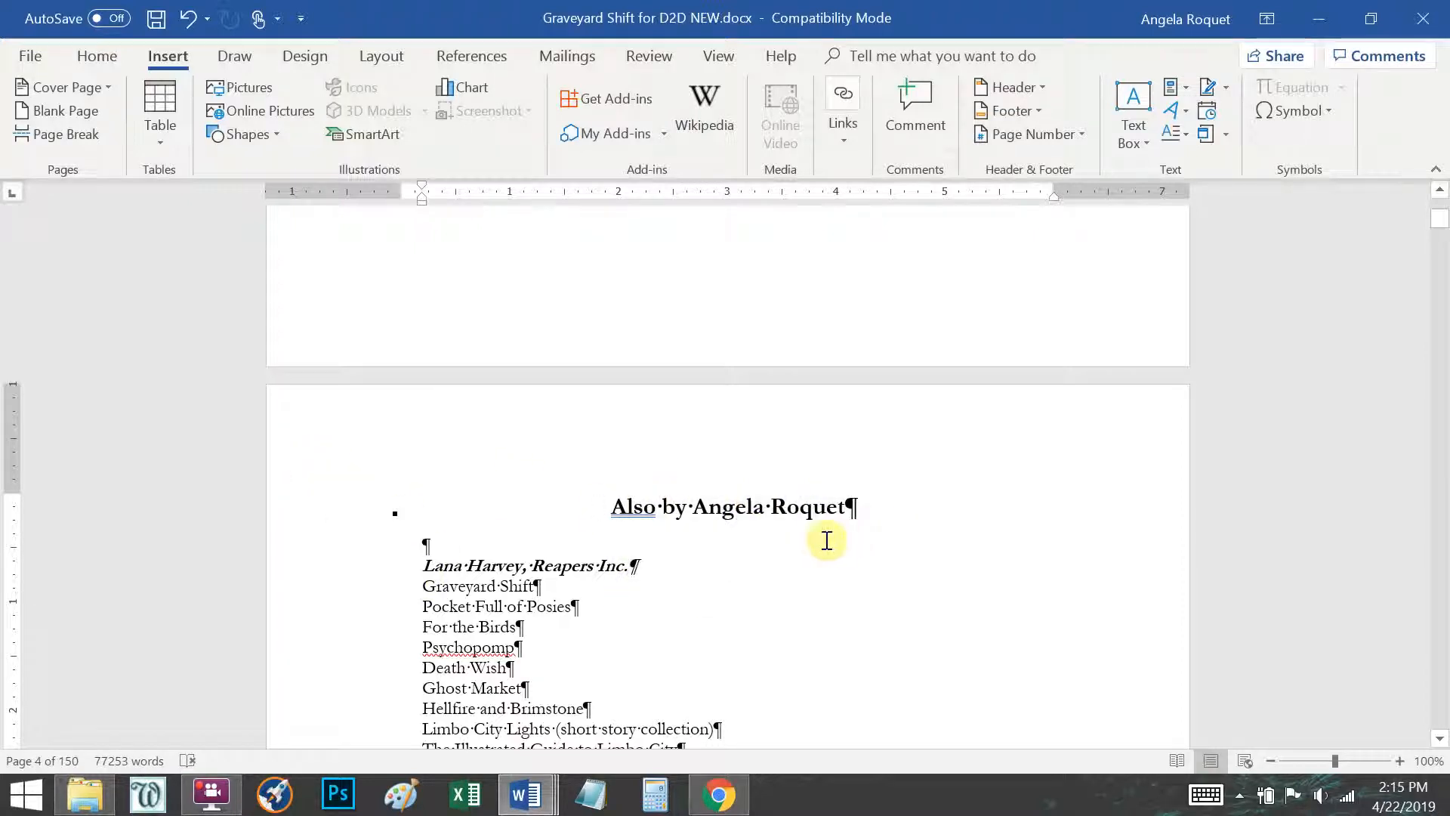
scroll(825, 538, down, 1)
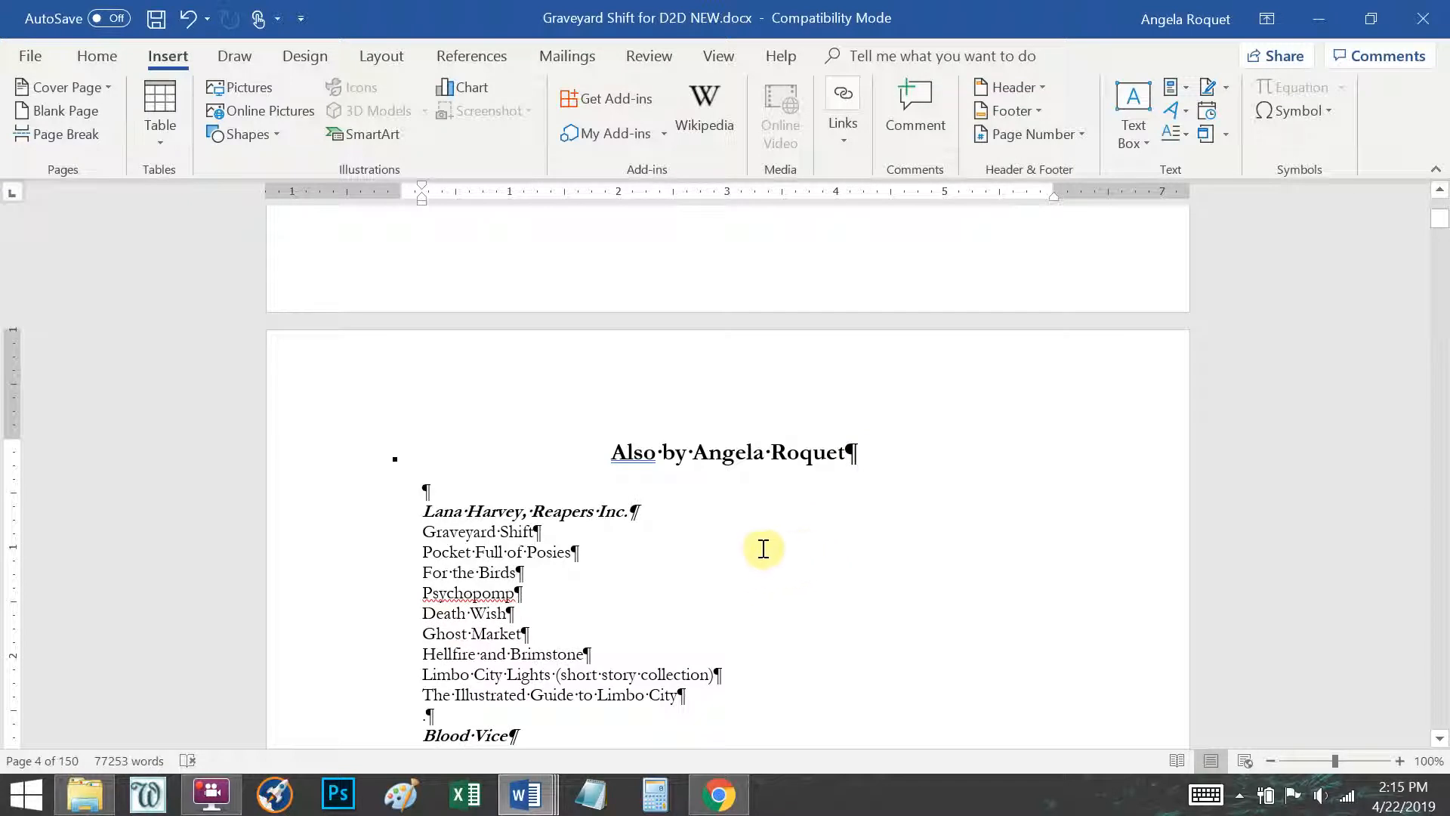
scroll(779, 551, down, 4)
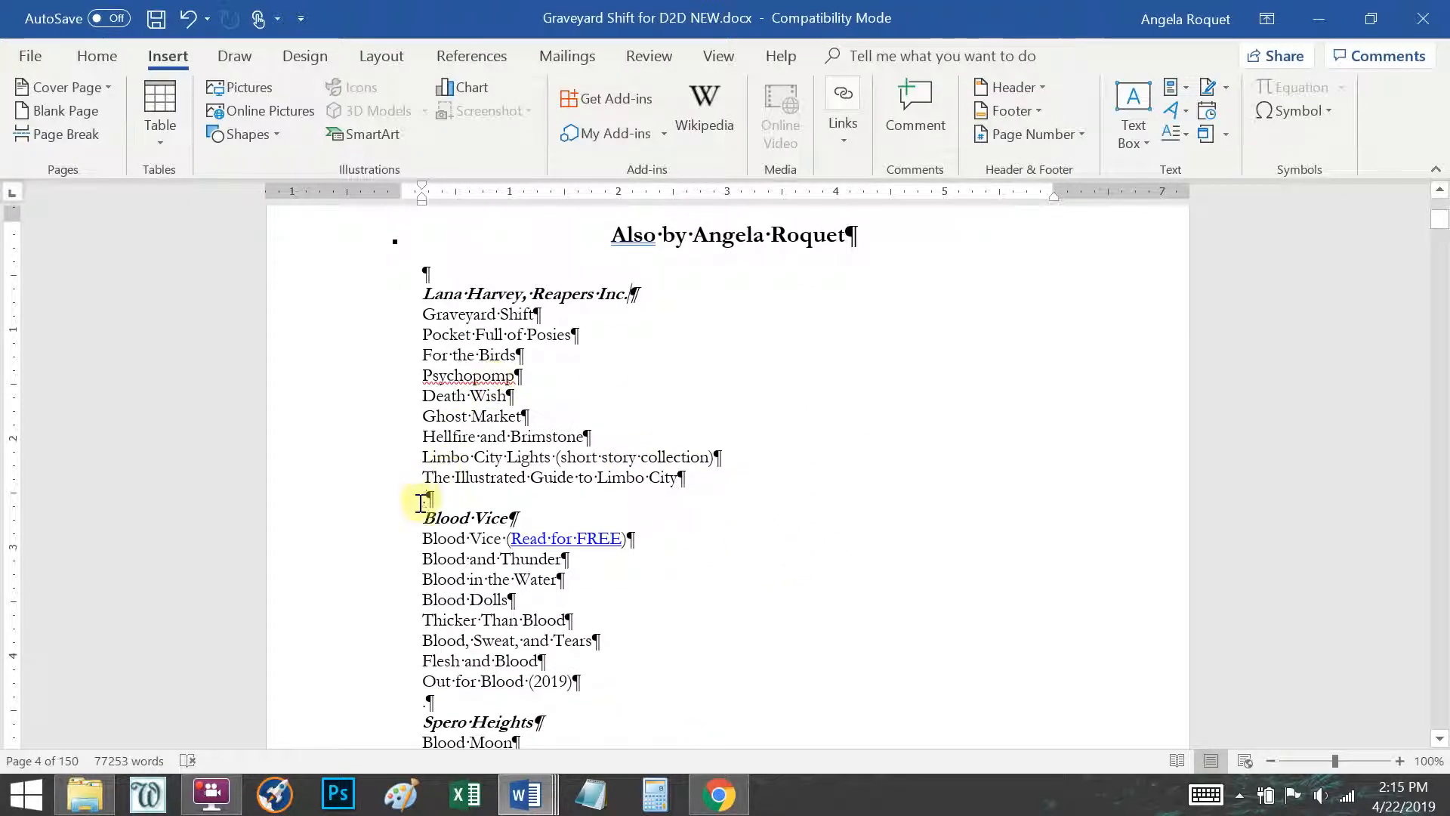
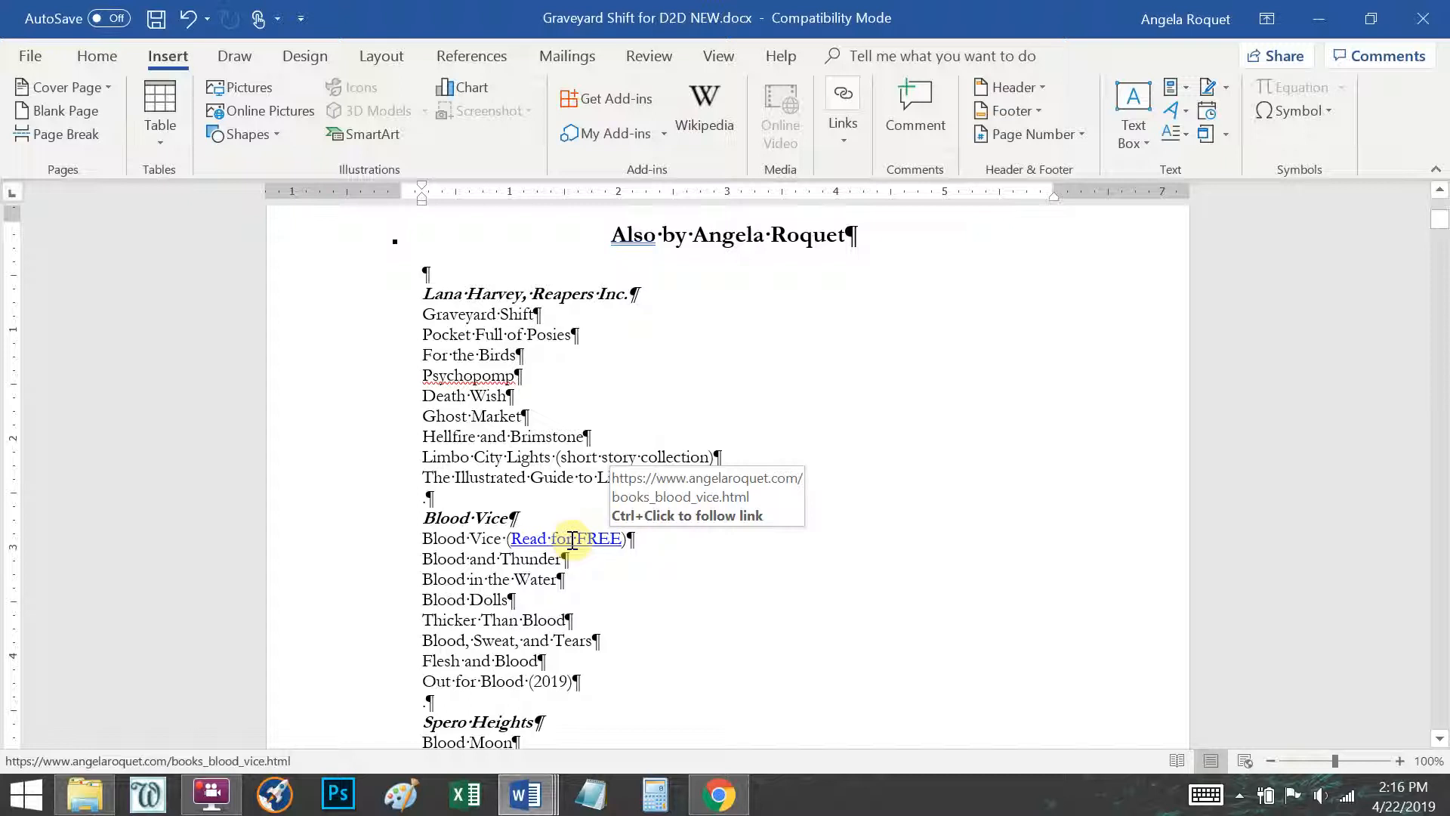
scroll(669, 596, down, 5)
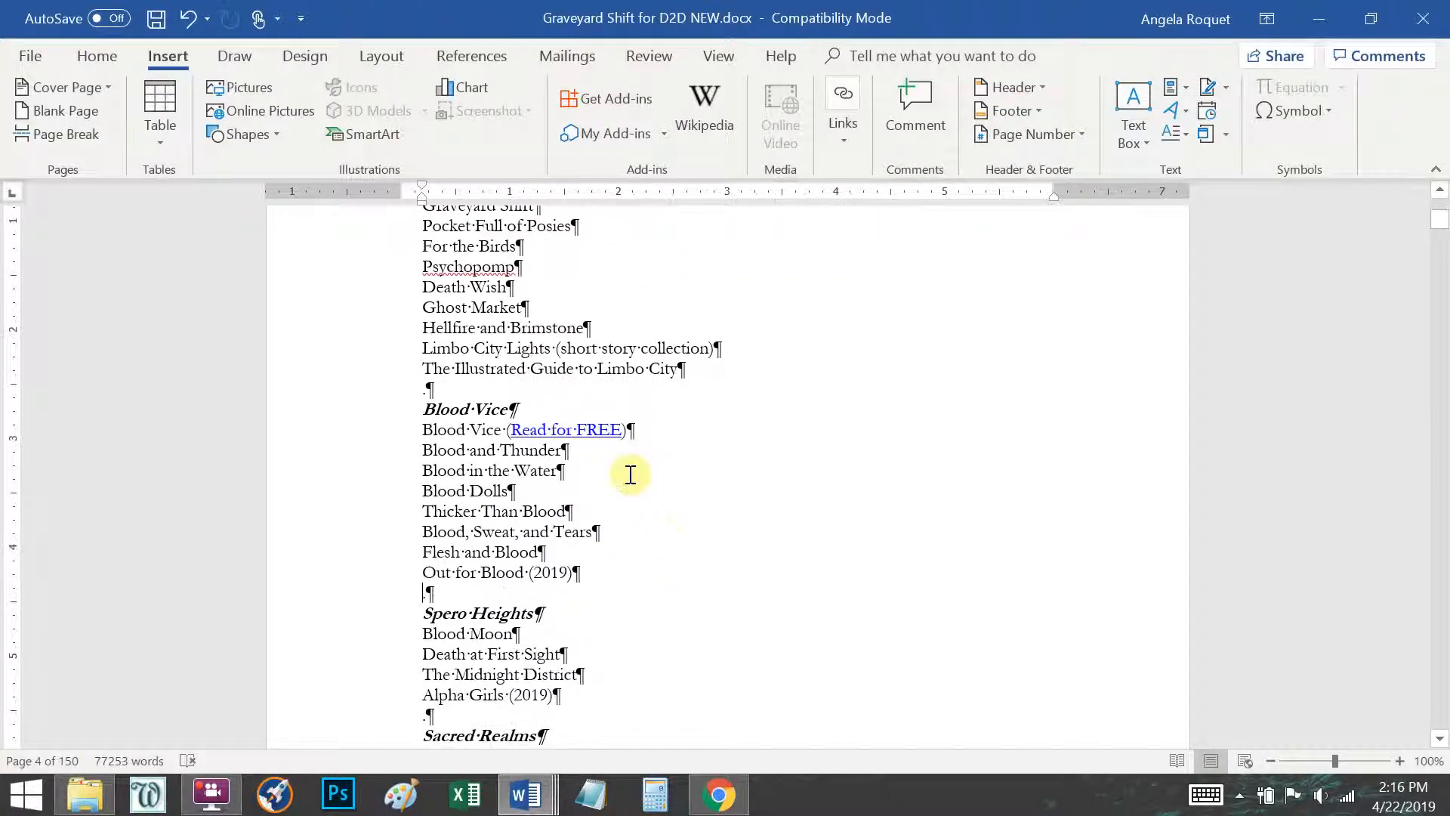
Review the dedication page and the second title page with their section breaks.
scroll(603, 478, down, 10)
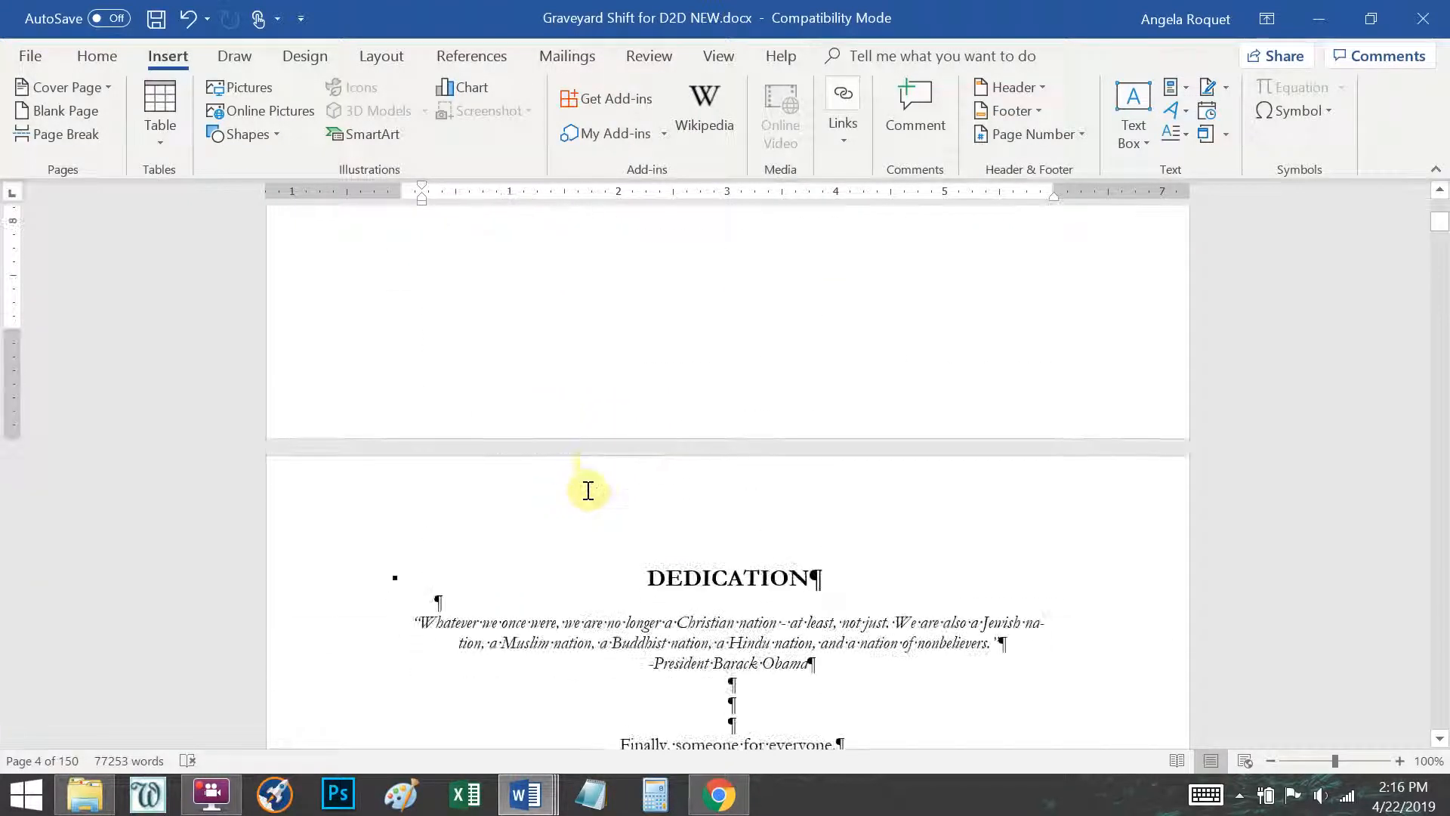
scroll(585, 490, down, 3)
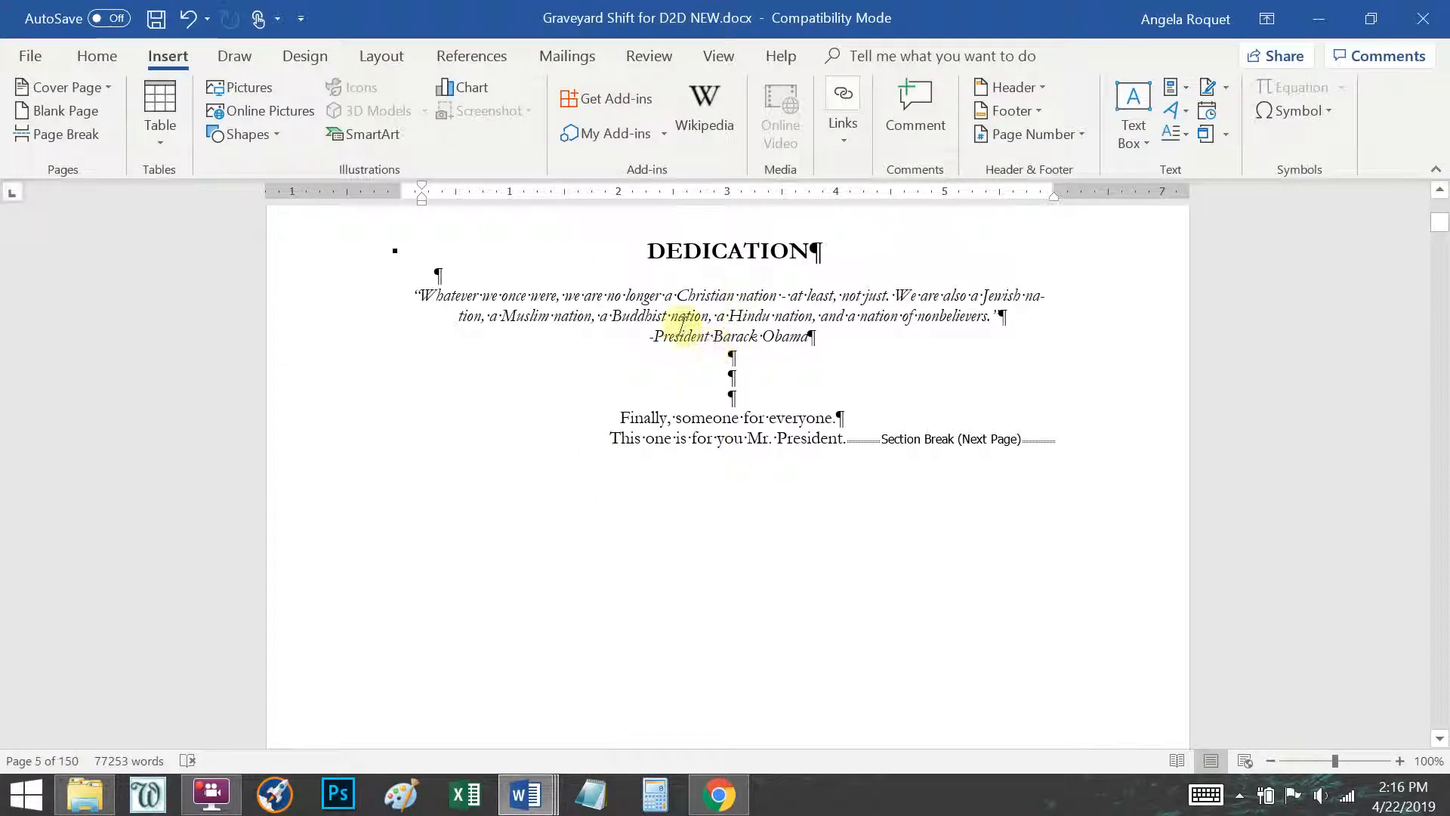
scroll(716, 405, down, 5)
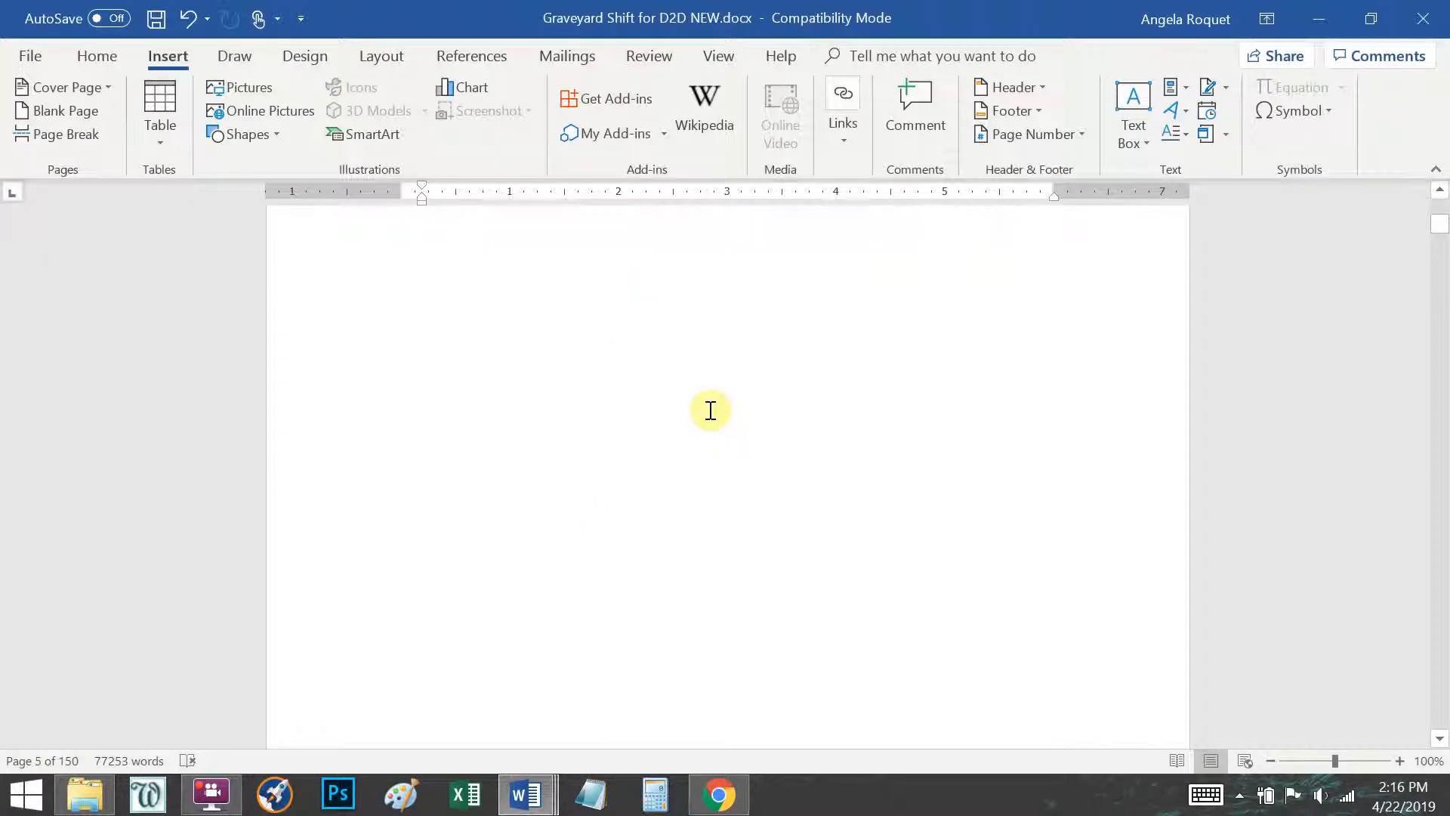
scroll(710, 410, down, 6)
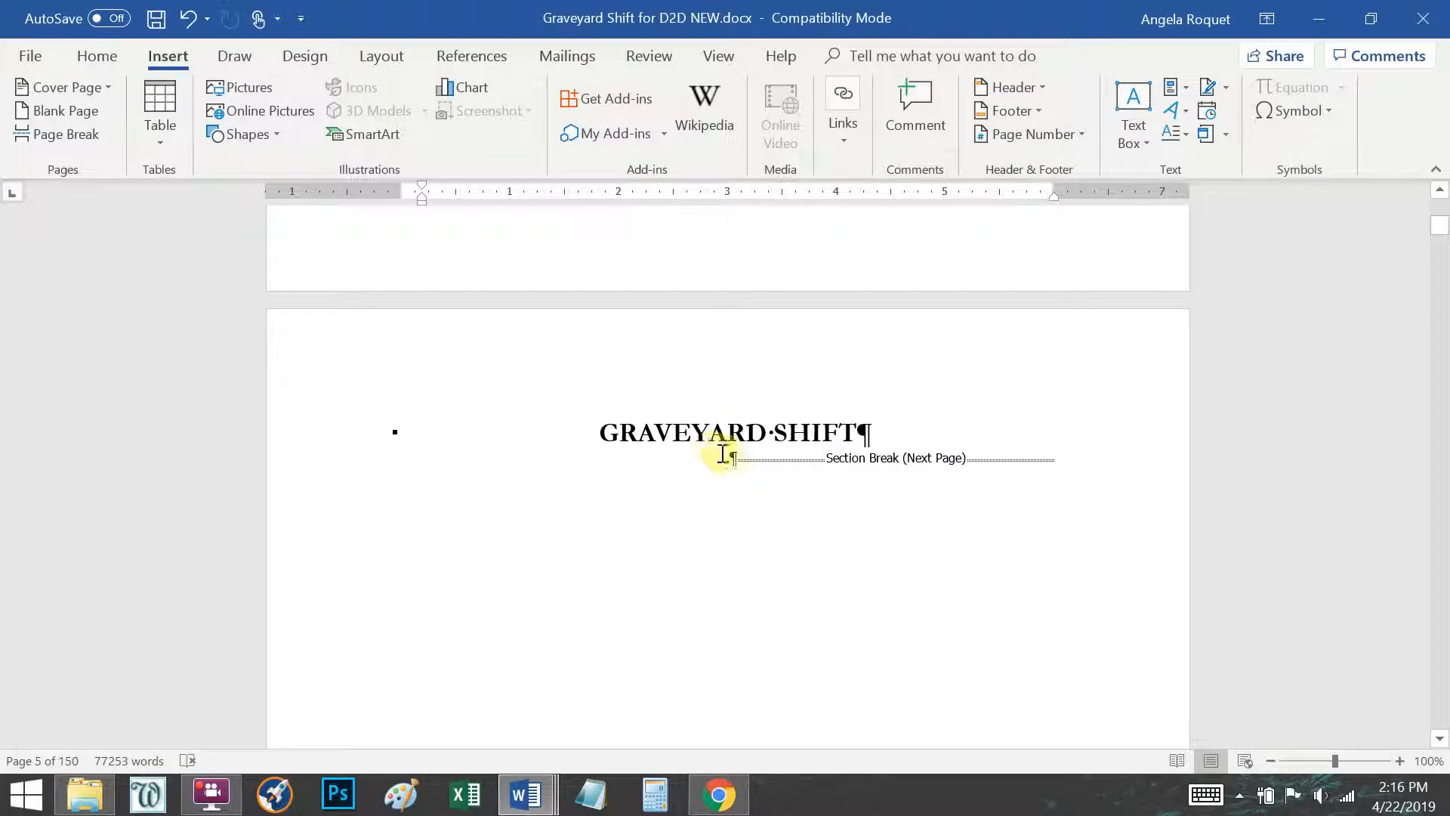
Examine the second title page's GRAVEYARD SHIFT heading and the line below it that carries the next-page section break.
click(708, 434)
scroll(687, 454, down, 2)
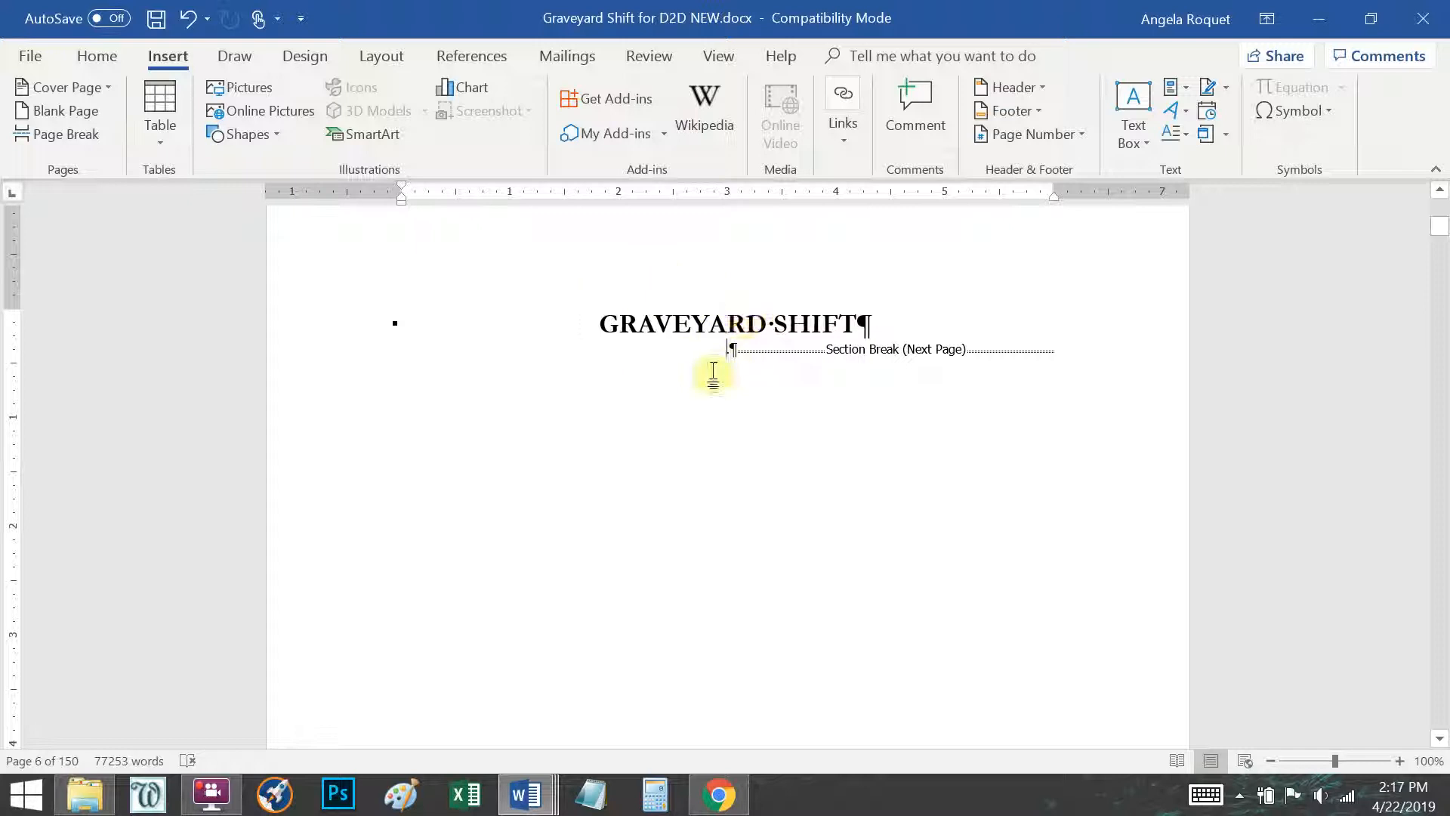
click(725, 351)
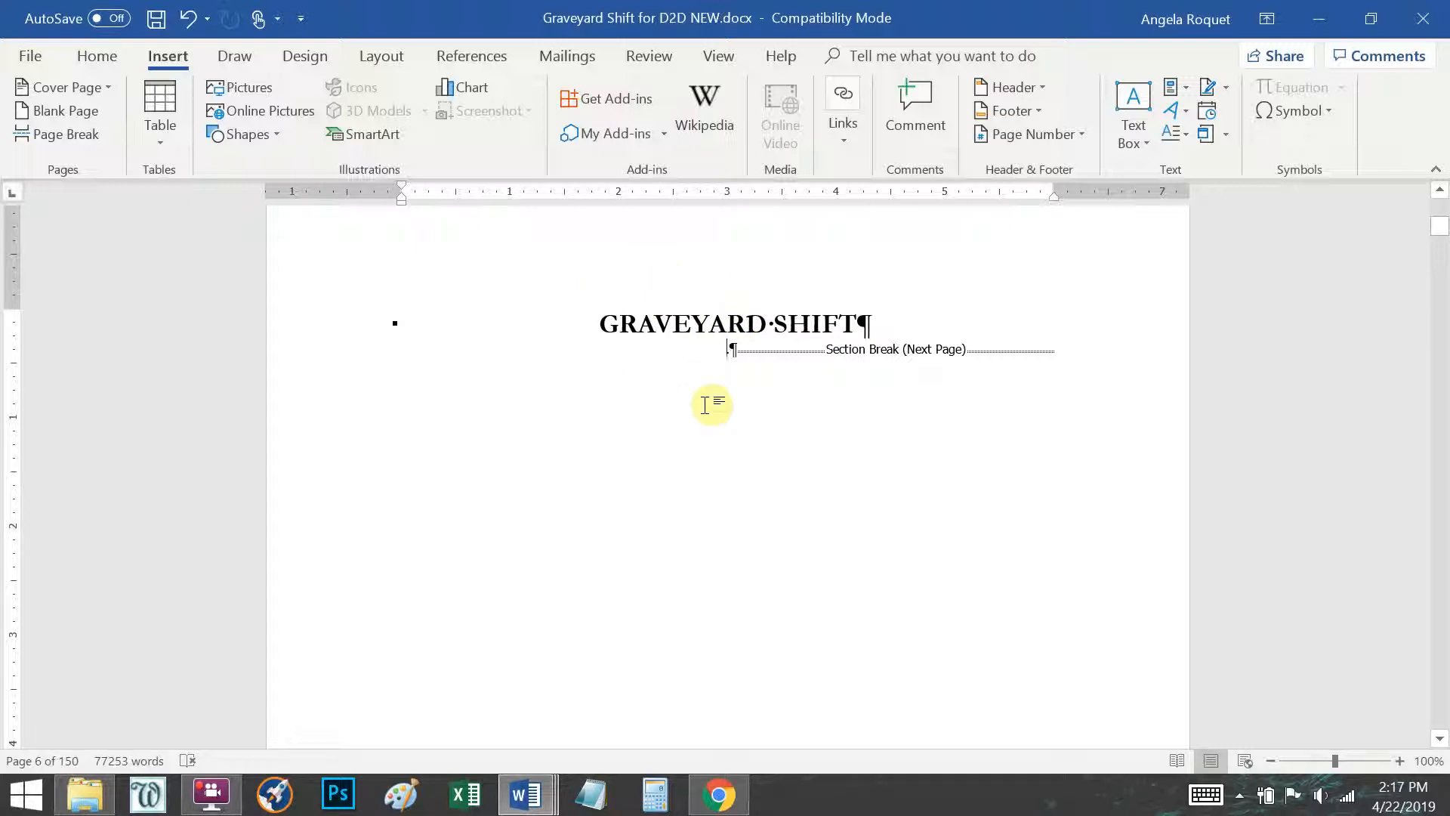
scroll(740, 574, up, 1)
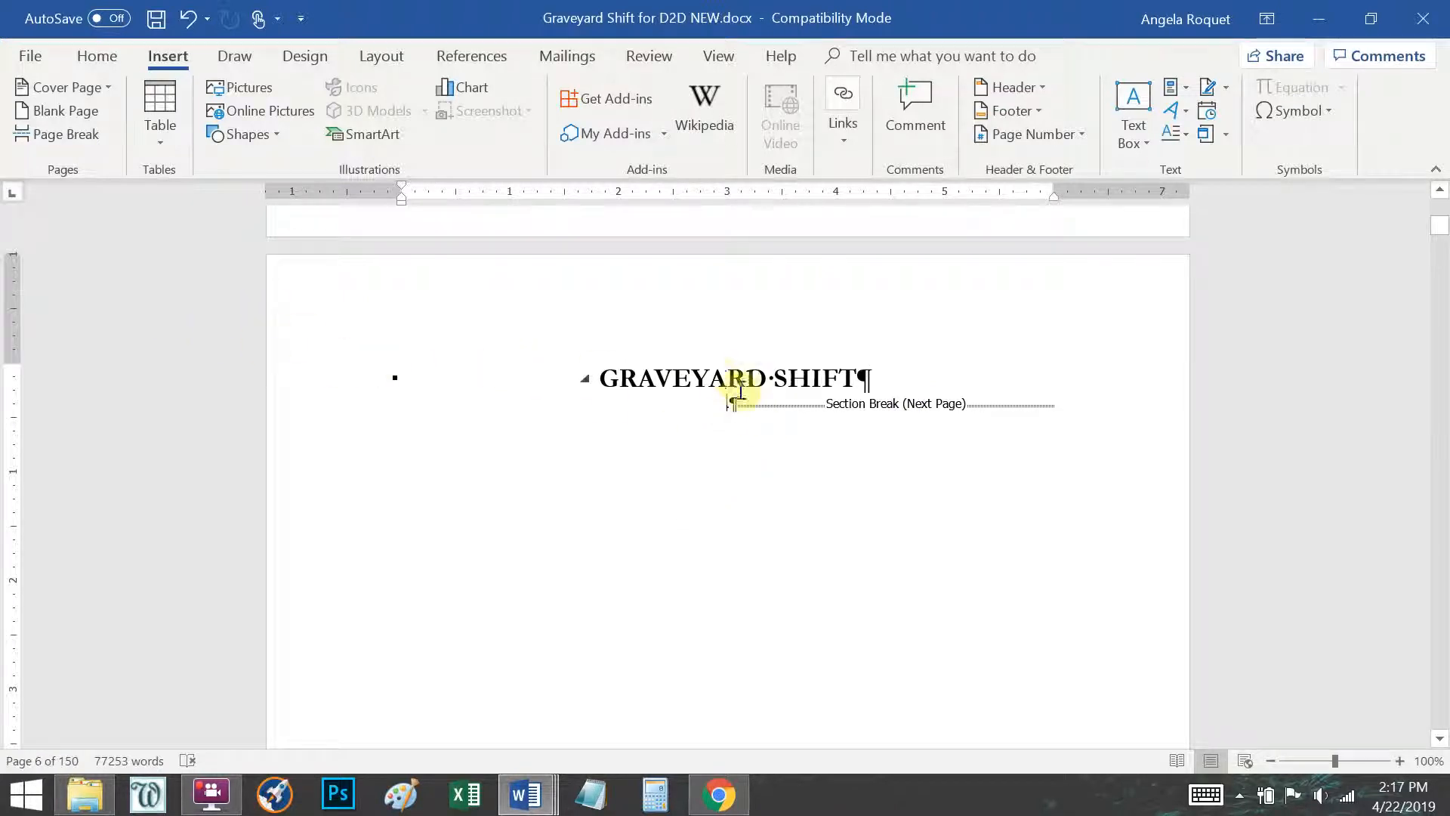
scroll(631, 438, down, 1)
Select the Chapter 1 heading and examine the spacer line between its epigraph and the opening body paragraph.
scroll(634, 441, down, 10)
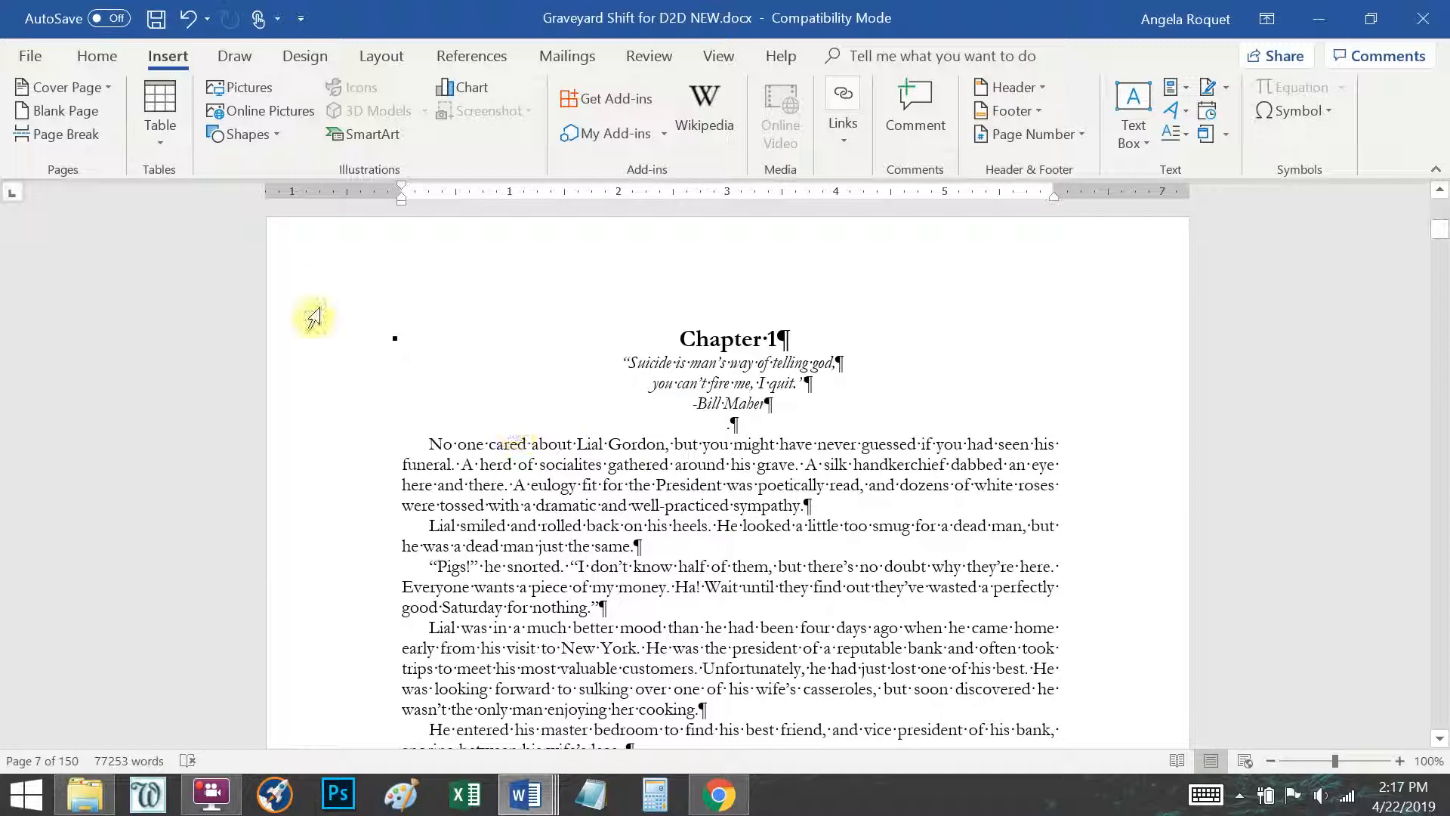
click(372, 343)
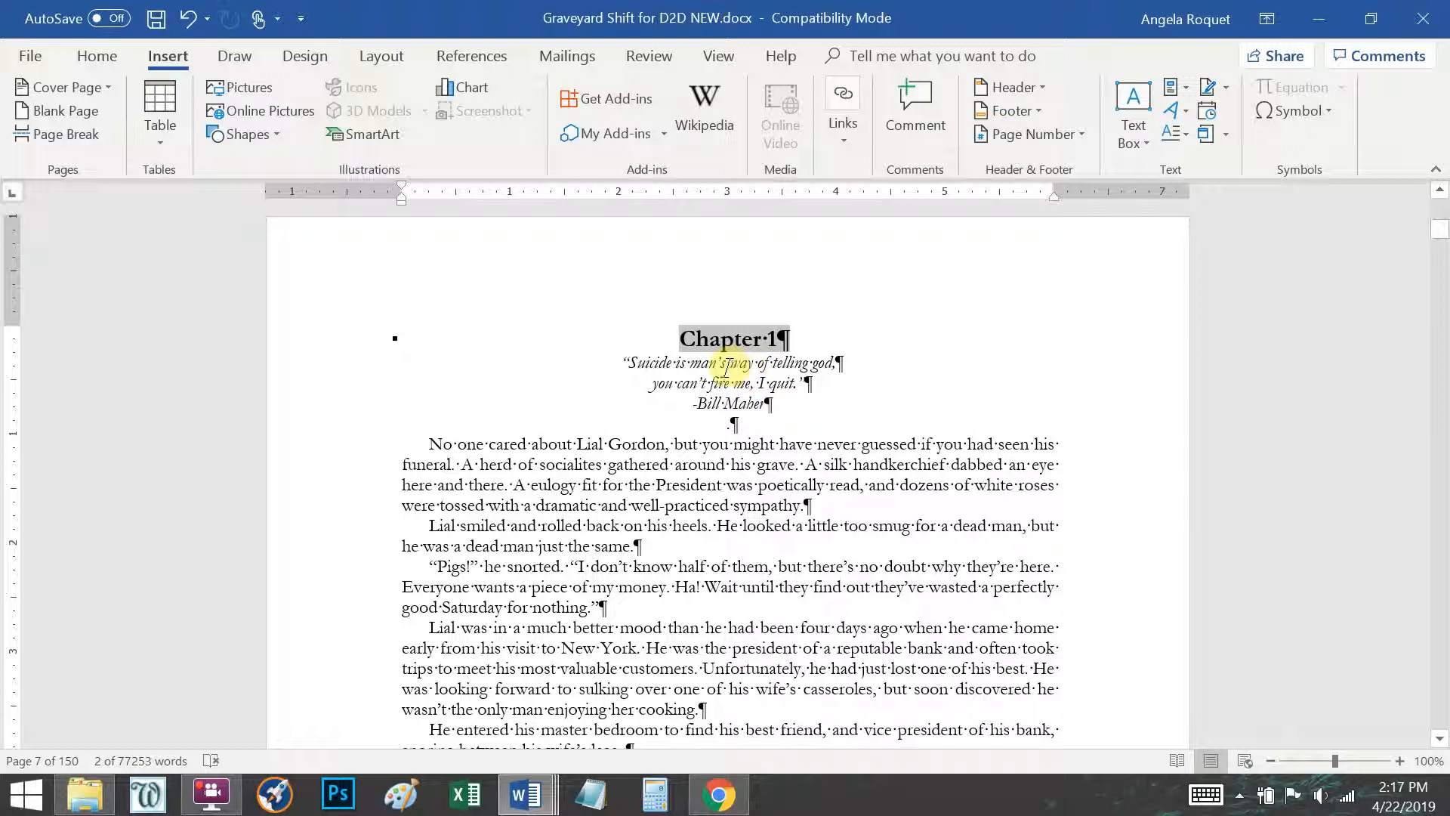
click(720, 426)
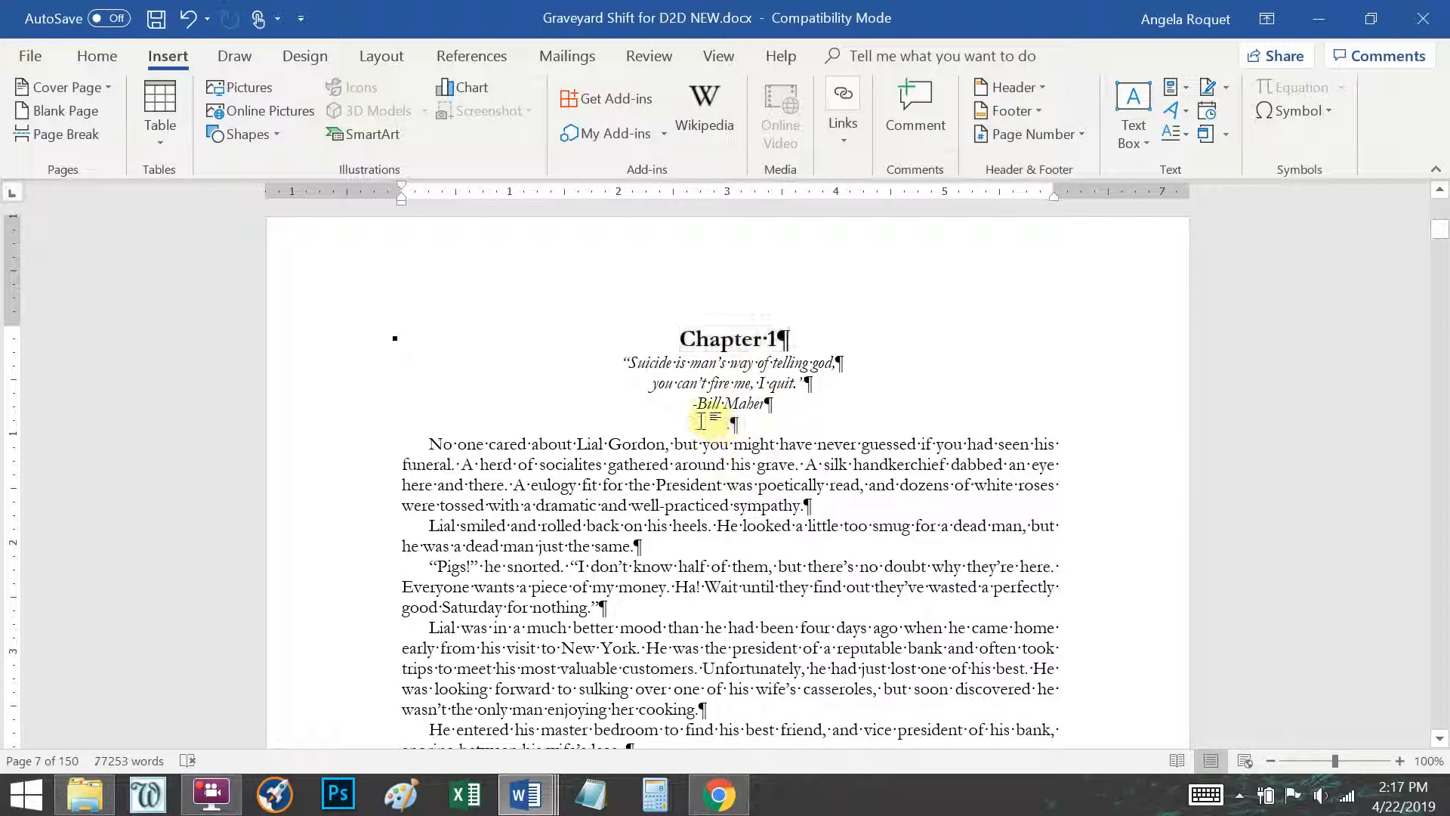
scroll(572, 529, down, 8)
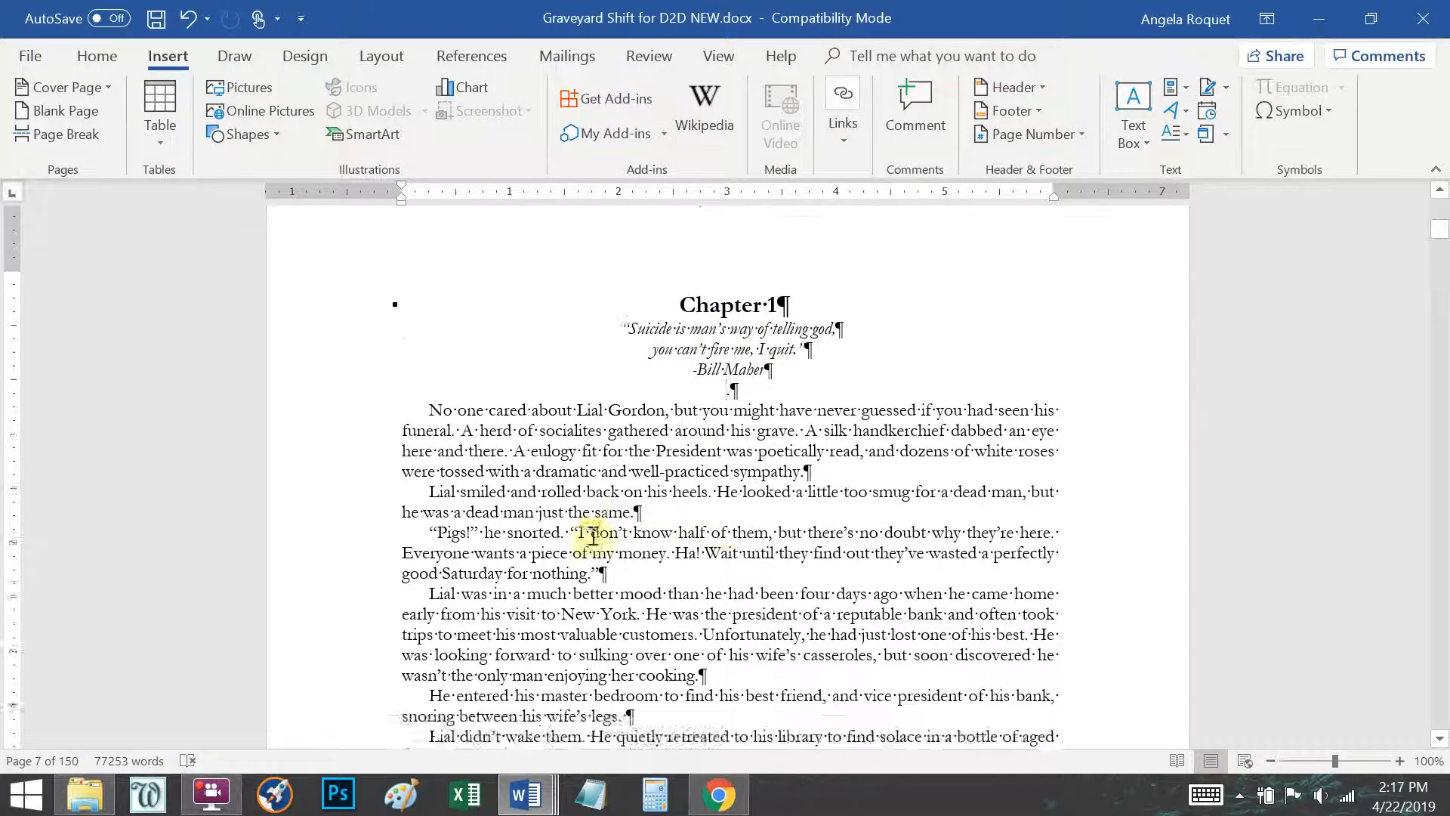
scroll(572, 527, down, 8)
Show multiple pages at once and jump ahead to the book's closing chapters around Chapter 31.
click(640, 630)
click(97, 56)
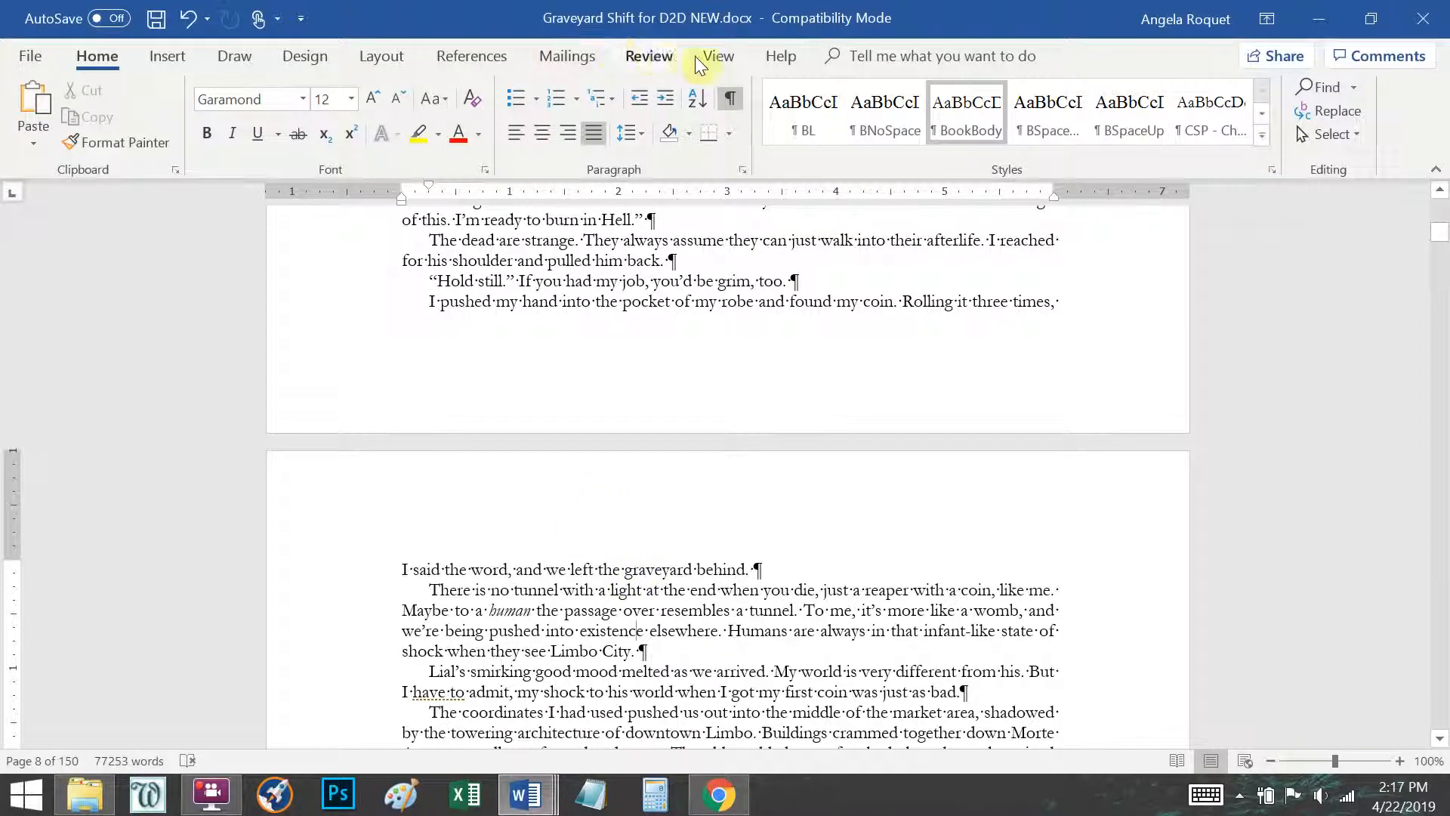
click(655, 56)
click(715, 61)
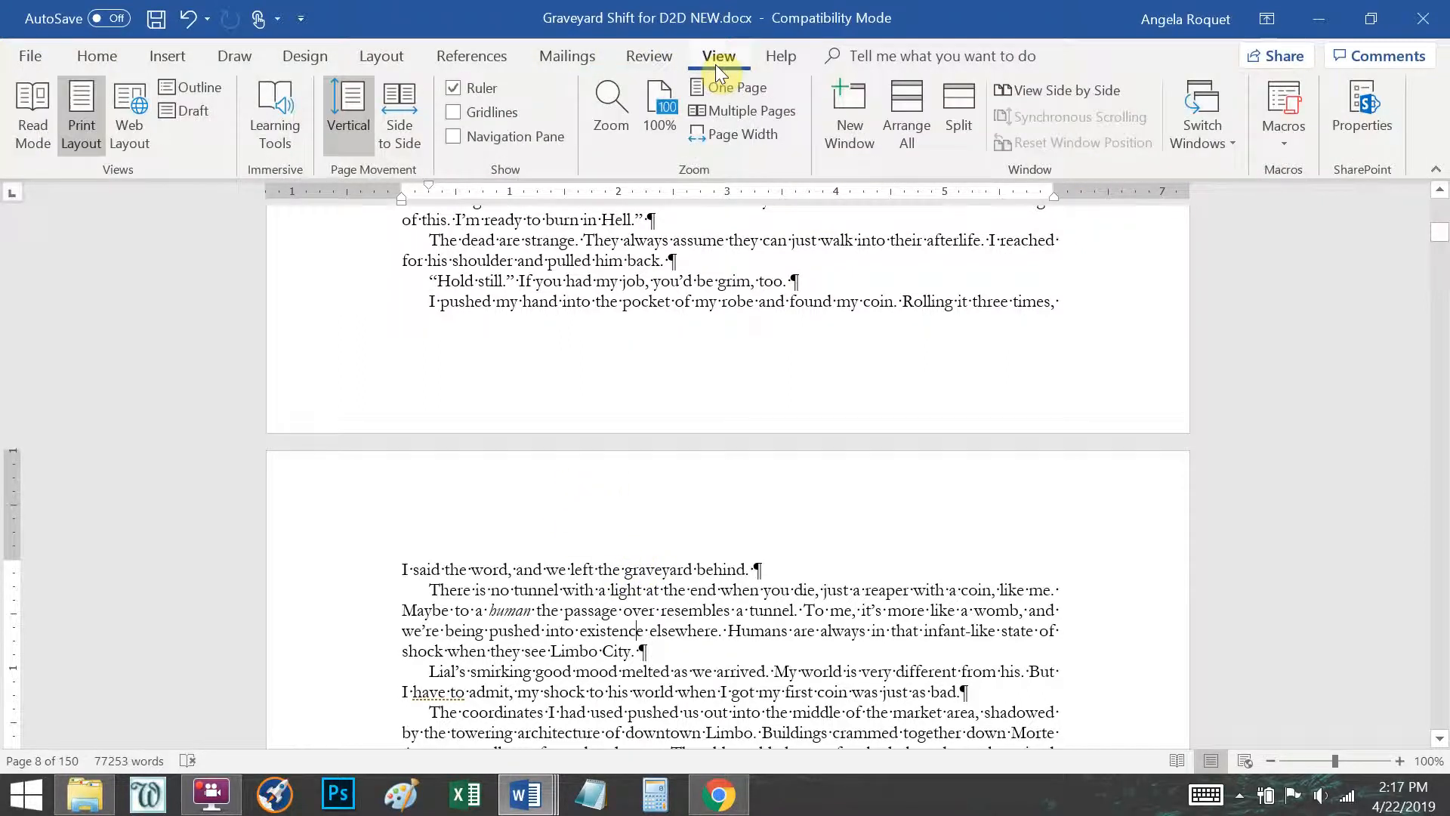
click(743, 111)
drag(1440, 221, 1439, 643)
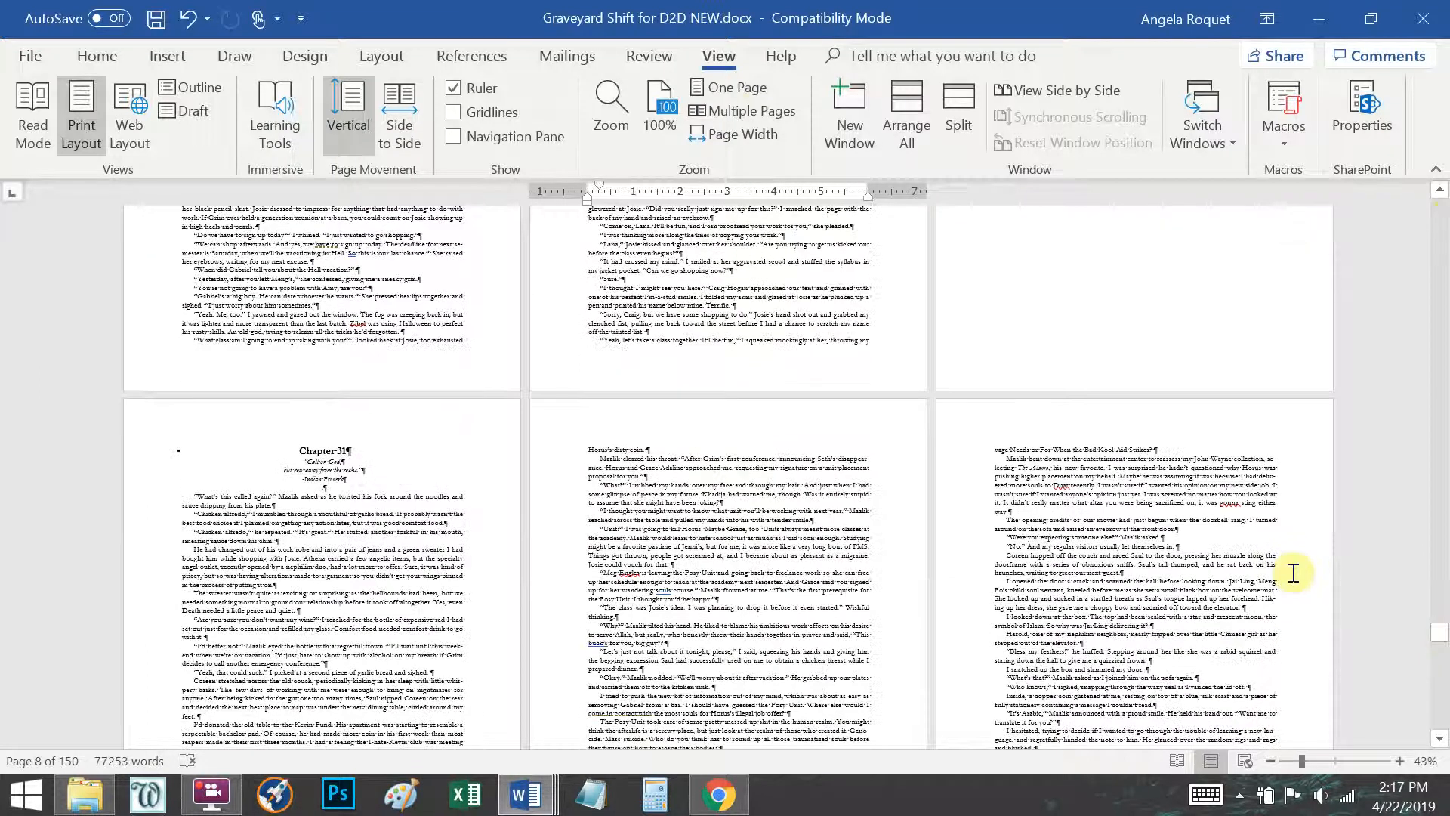
Review the closing chapters through Chapter 35 for scene-break spacing and section breaks, continuing to the back matter.
scroll(1222, 547, down, 20)
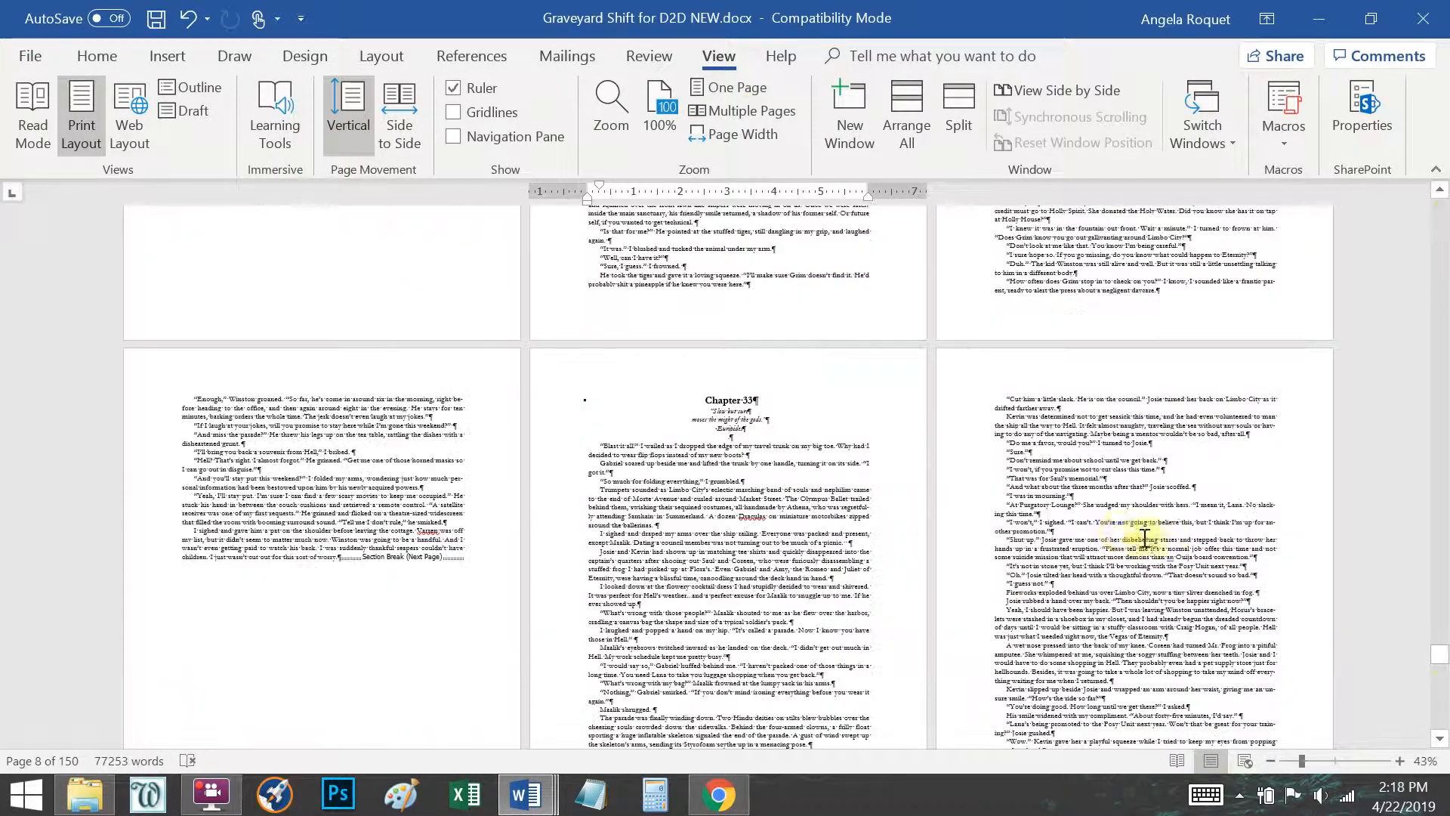
scroll(631, 511, down, 3)
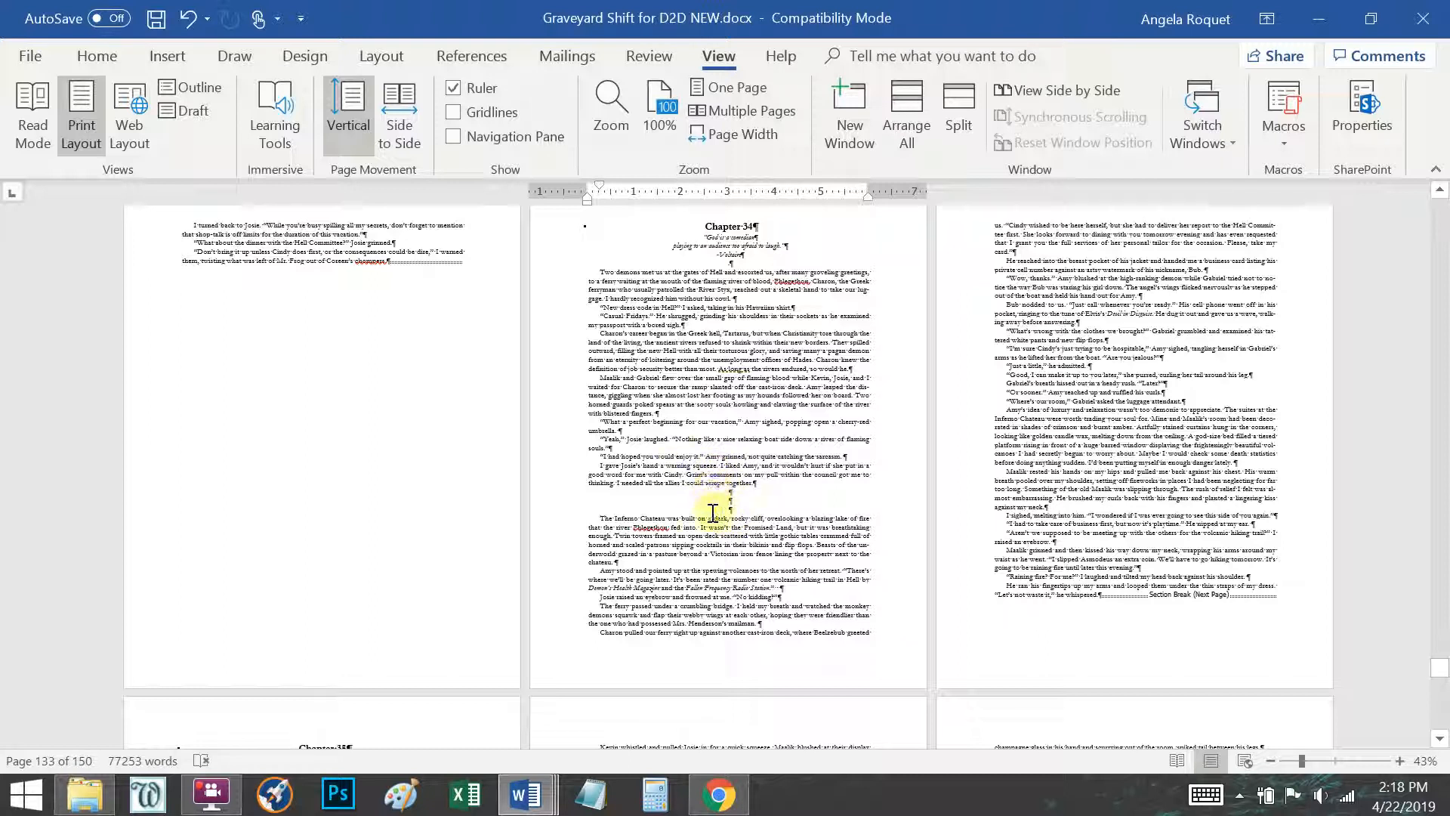
scroll(654, 521, down, 2)
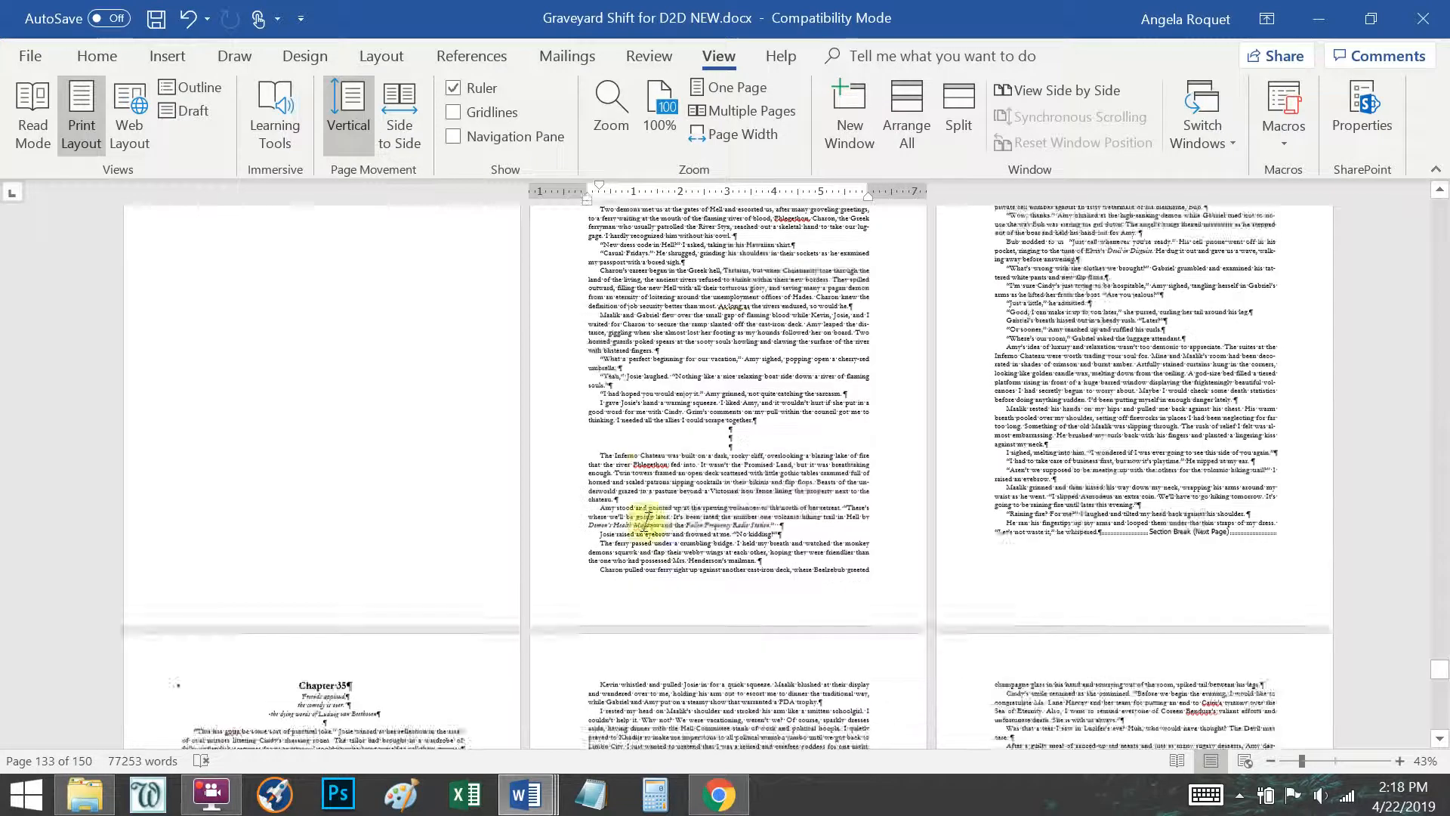
scroll(657, 518, down, 6)
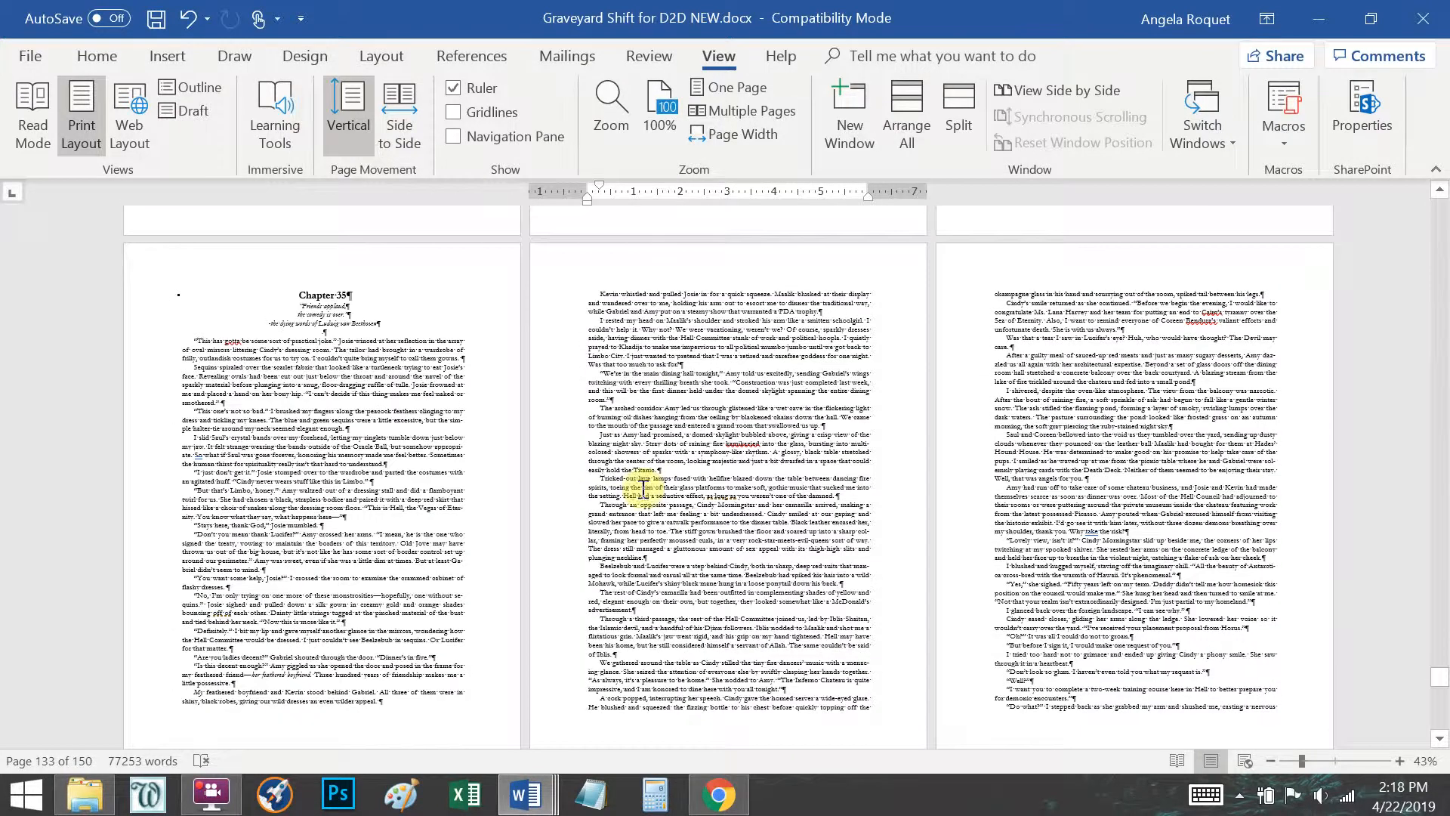
scroll(627, 491, down, 6)
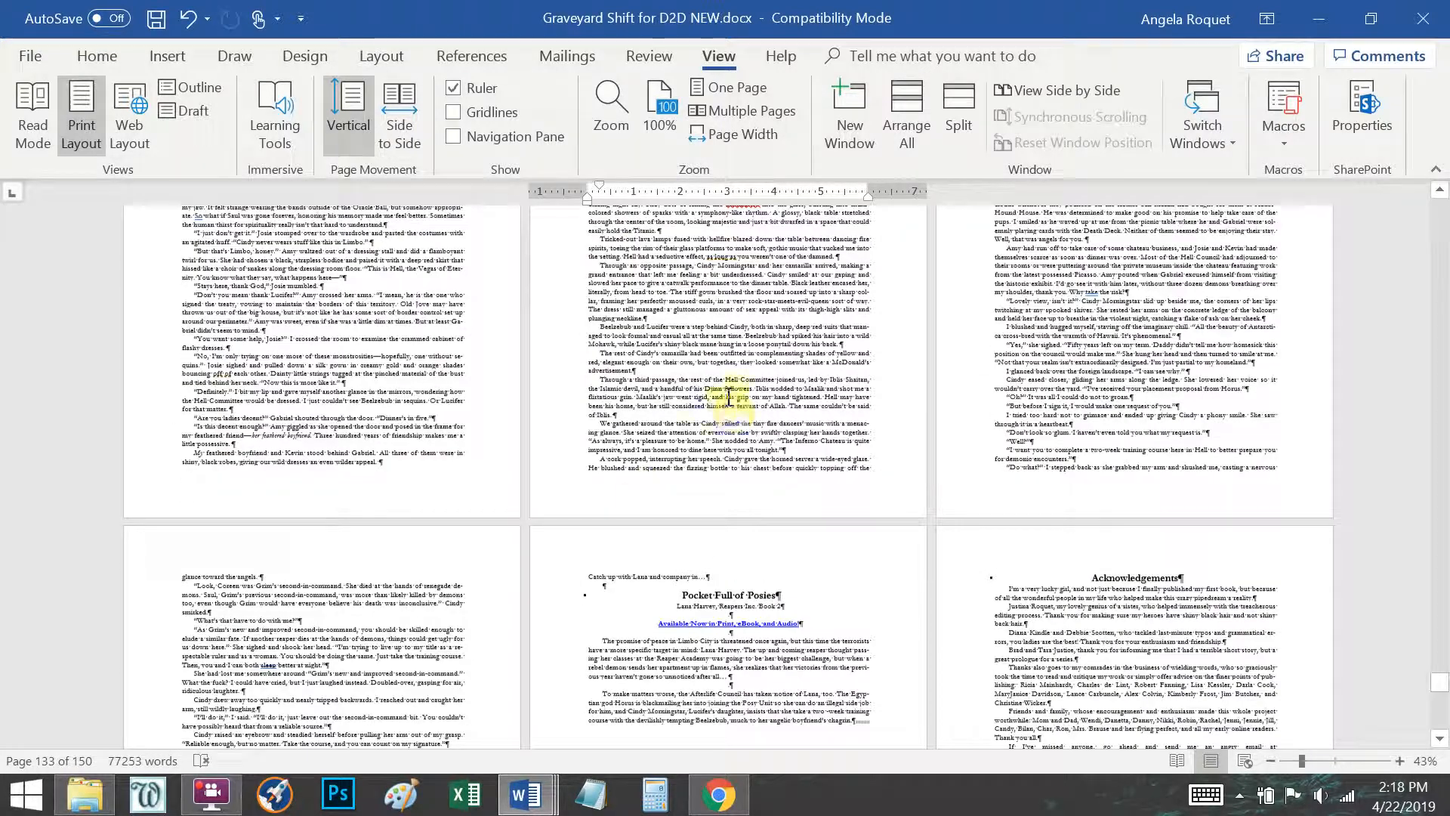
scroll(733, 408, down, 4)
Set the zoom to 100% and examine the Pocket Full of Posies teaser page's heading, spacer lines and availability link.
click(674, 92)
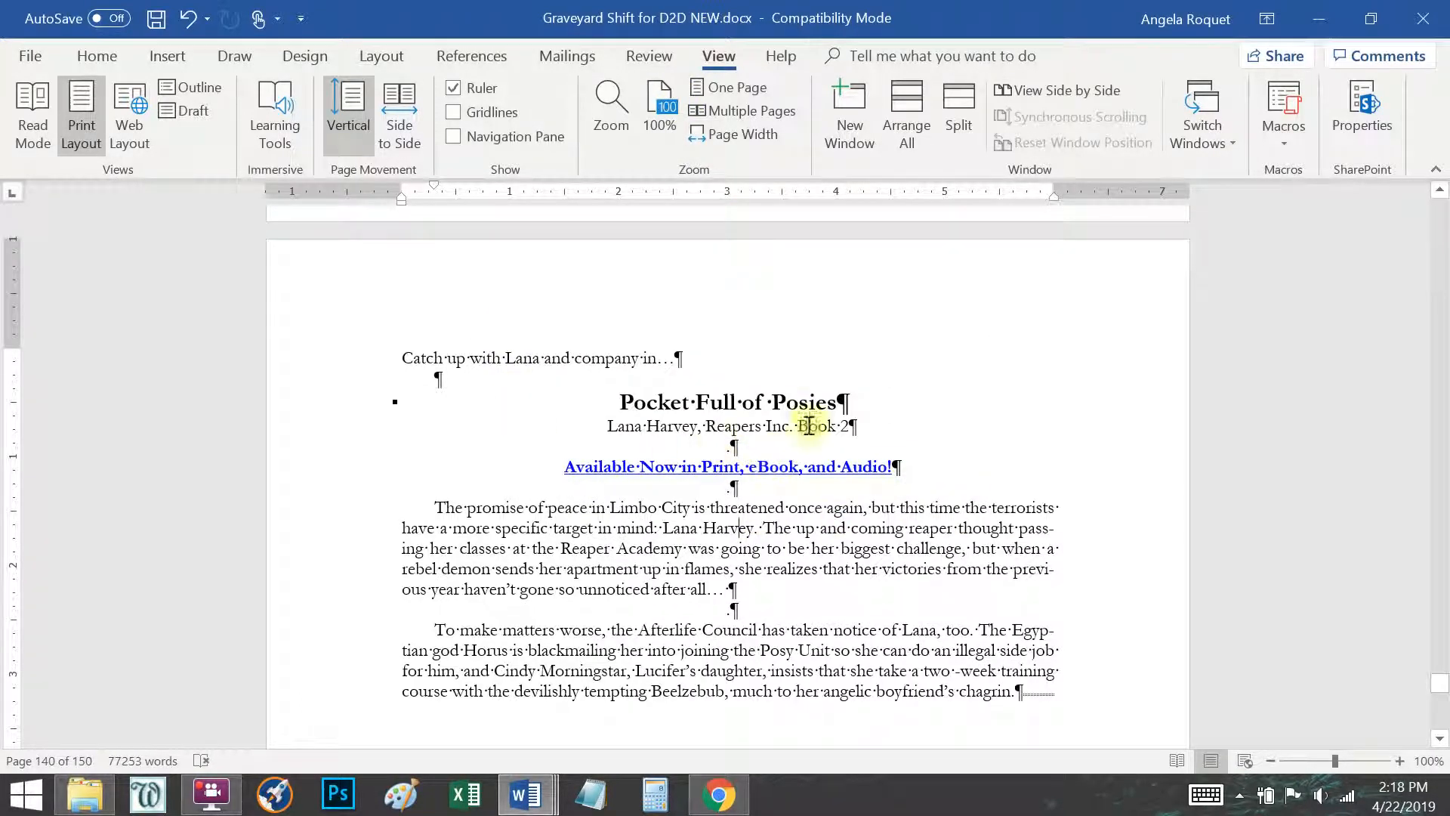
click(727, 443)
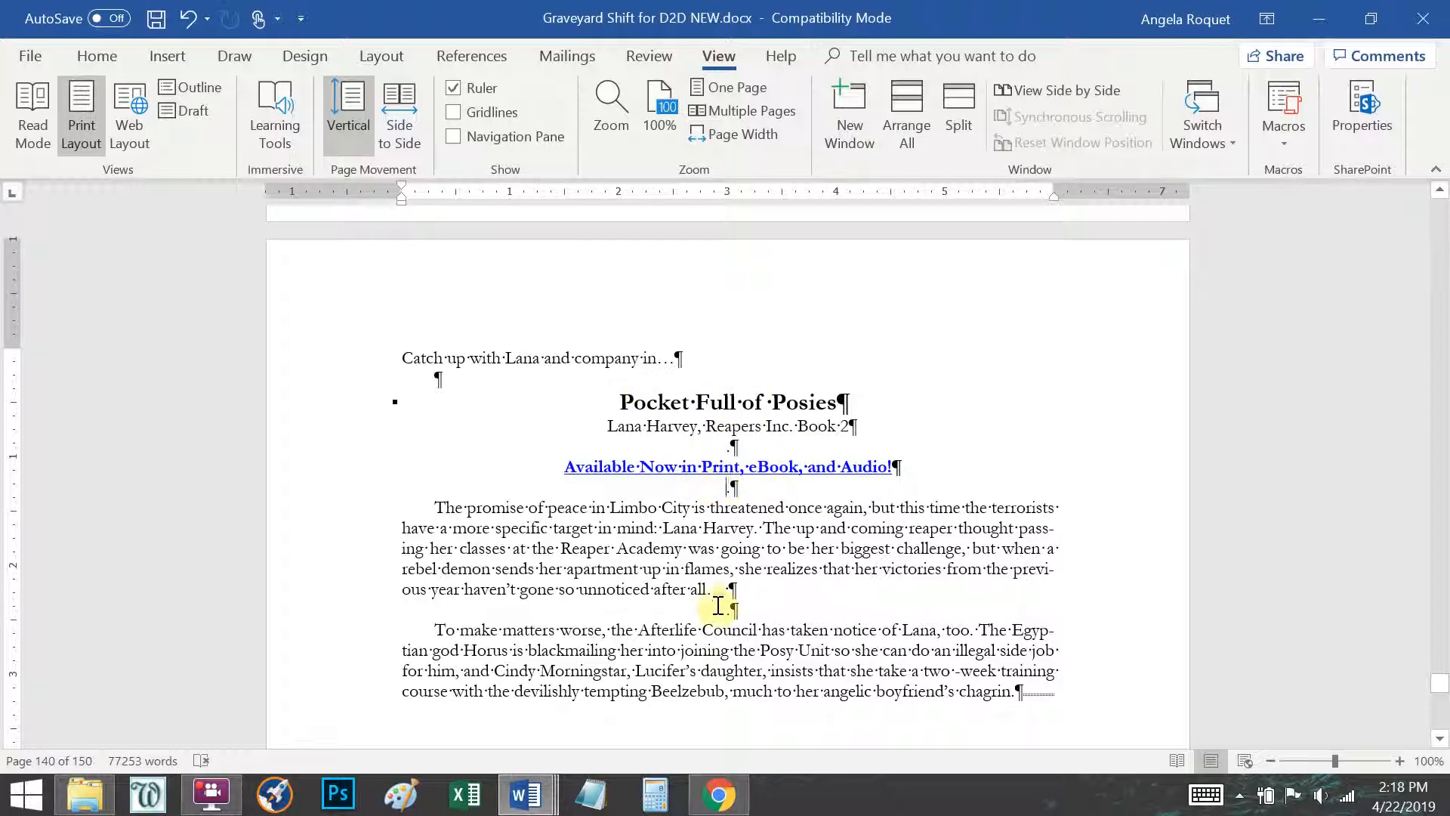
mouse_move(697, 473)
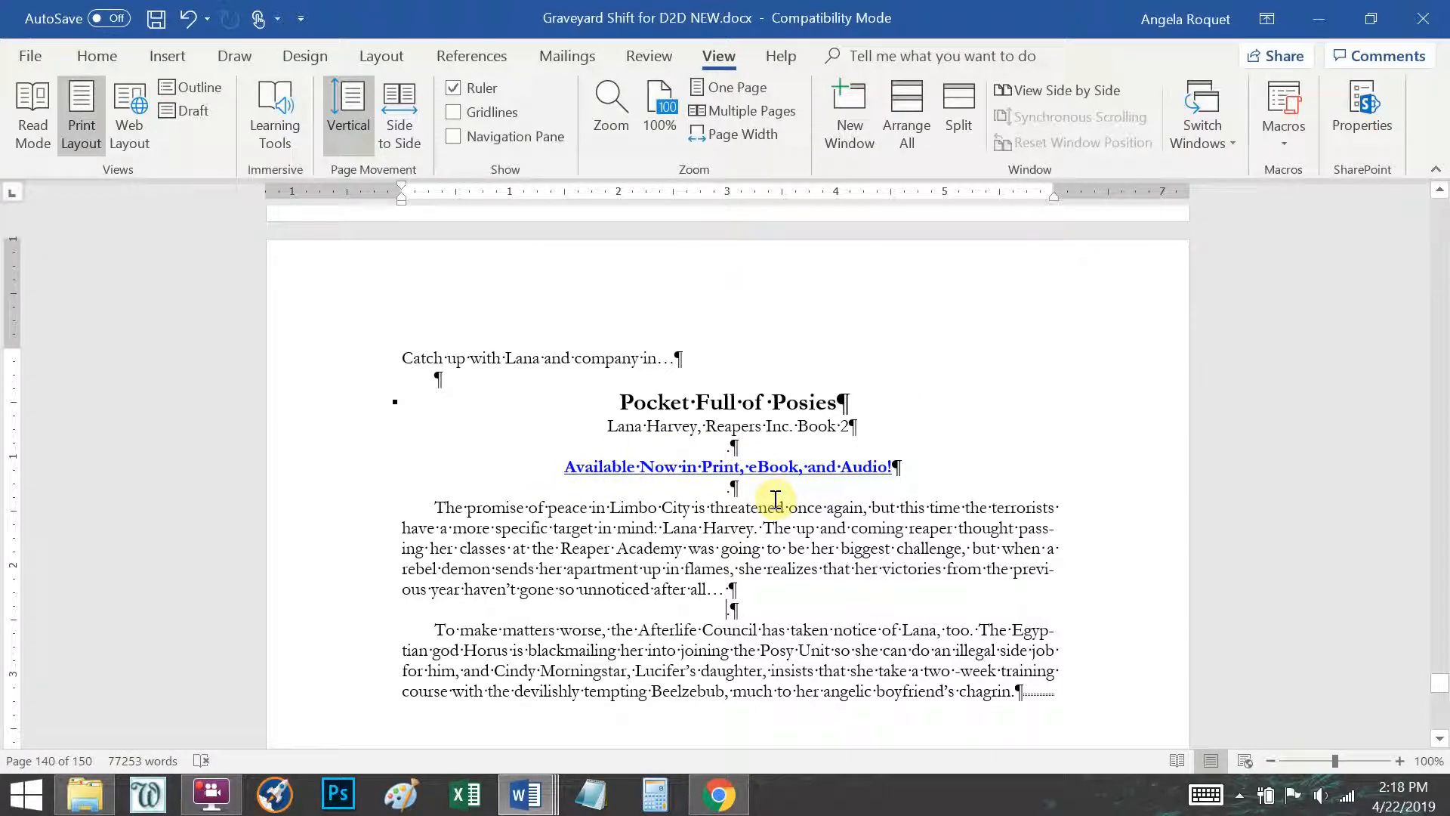
scroll(631, 537, down, 1)
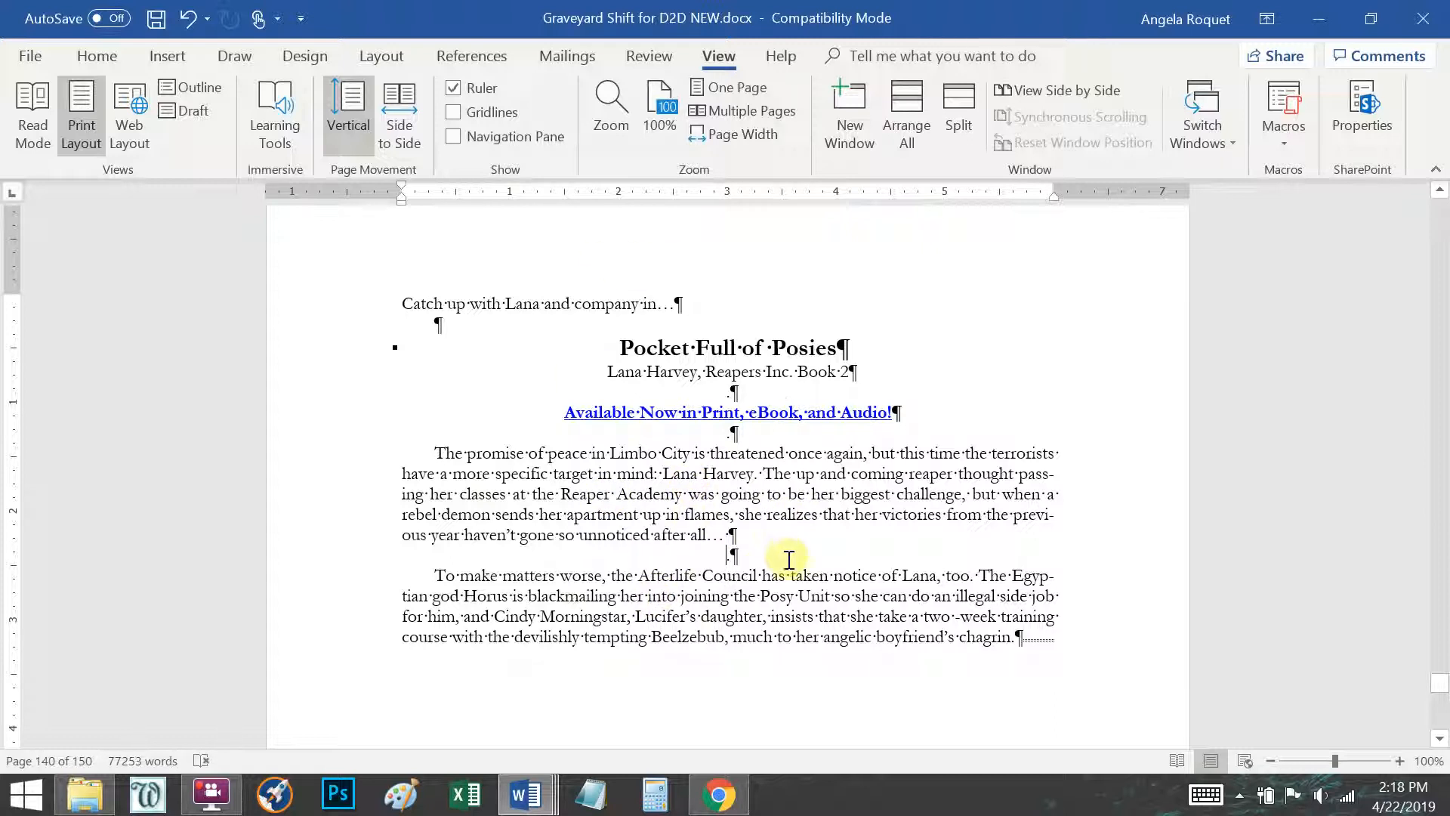
scroll(788, 560, down, 3)
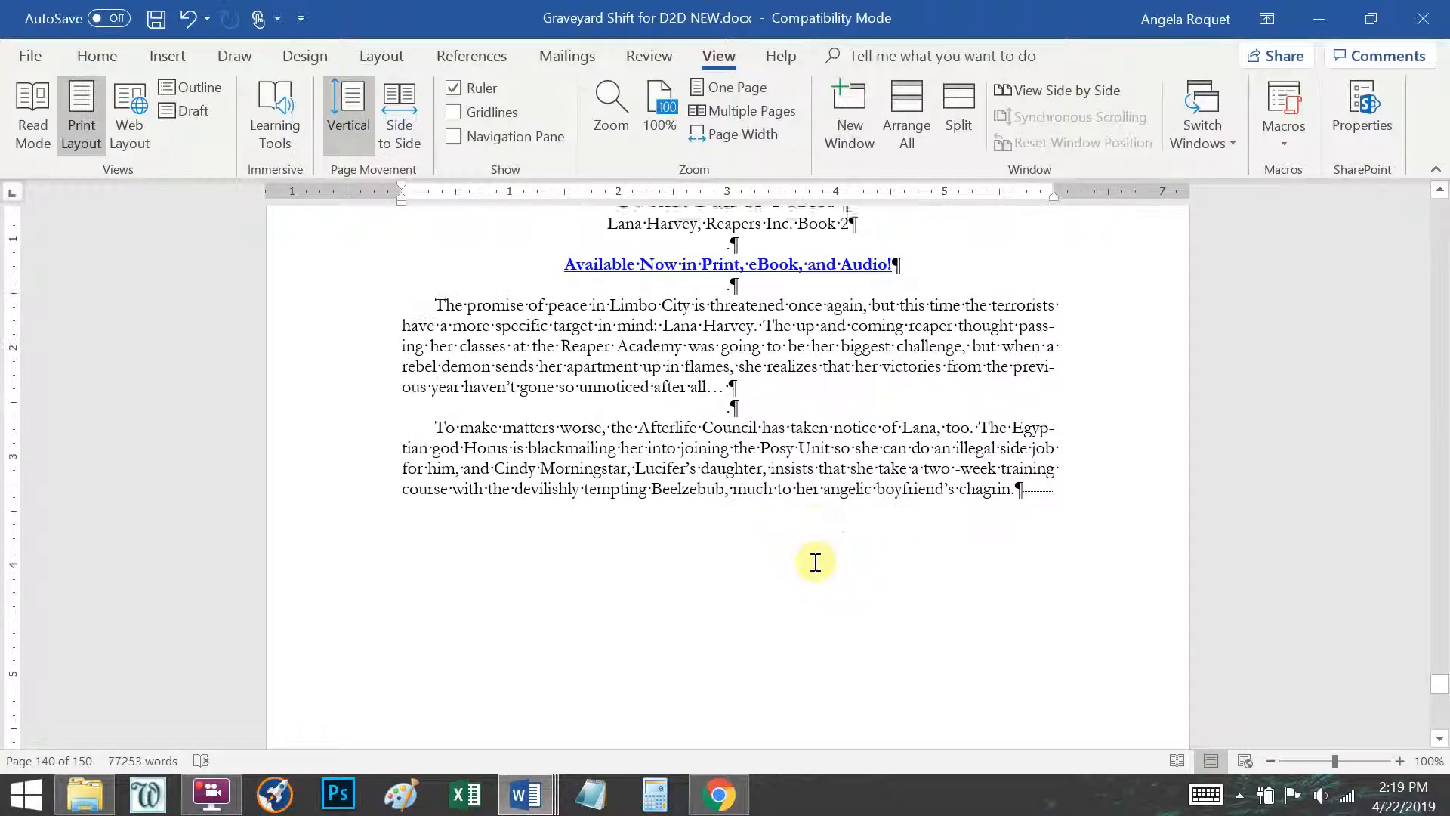
scroll(717, 503, up, 2)
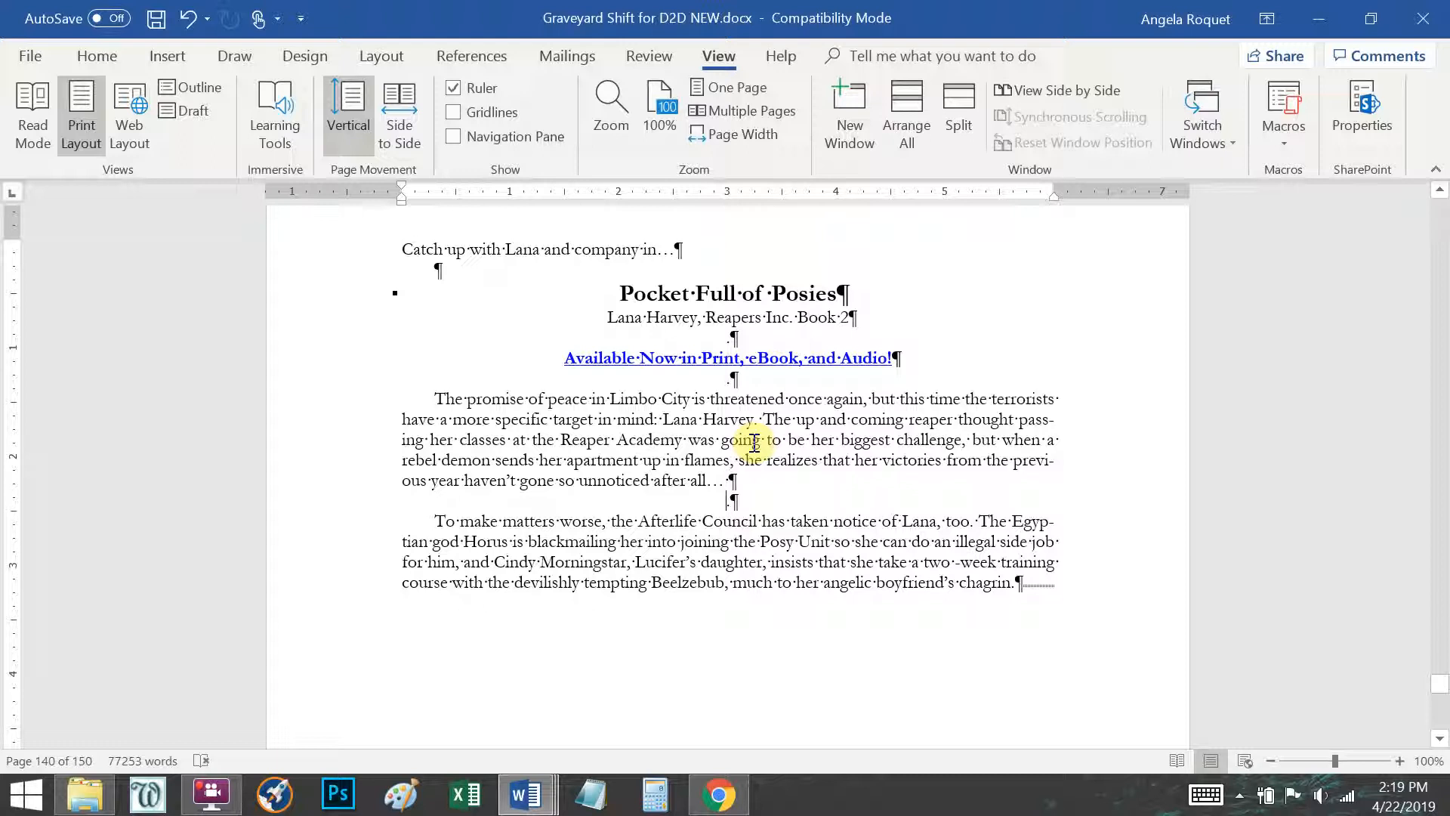
Review the Acknowledgements page, including its heading, paragraphs, e-mail link and closing section break.
scroll(650, 479, down, 10)
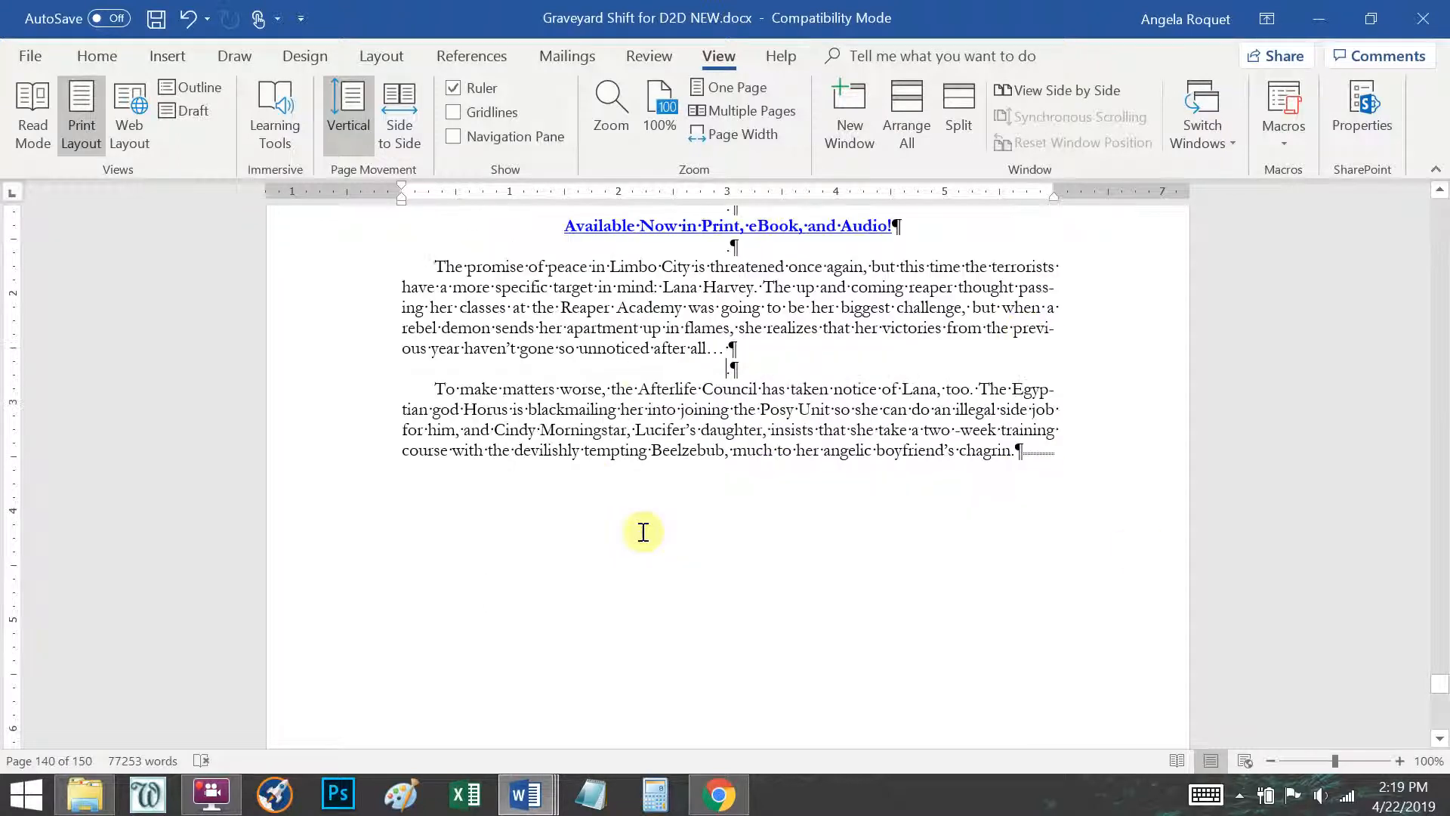
scroll(649, 552, down, 8)
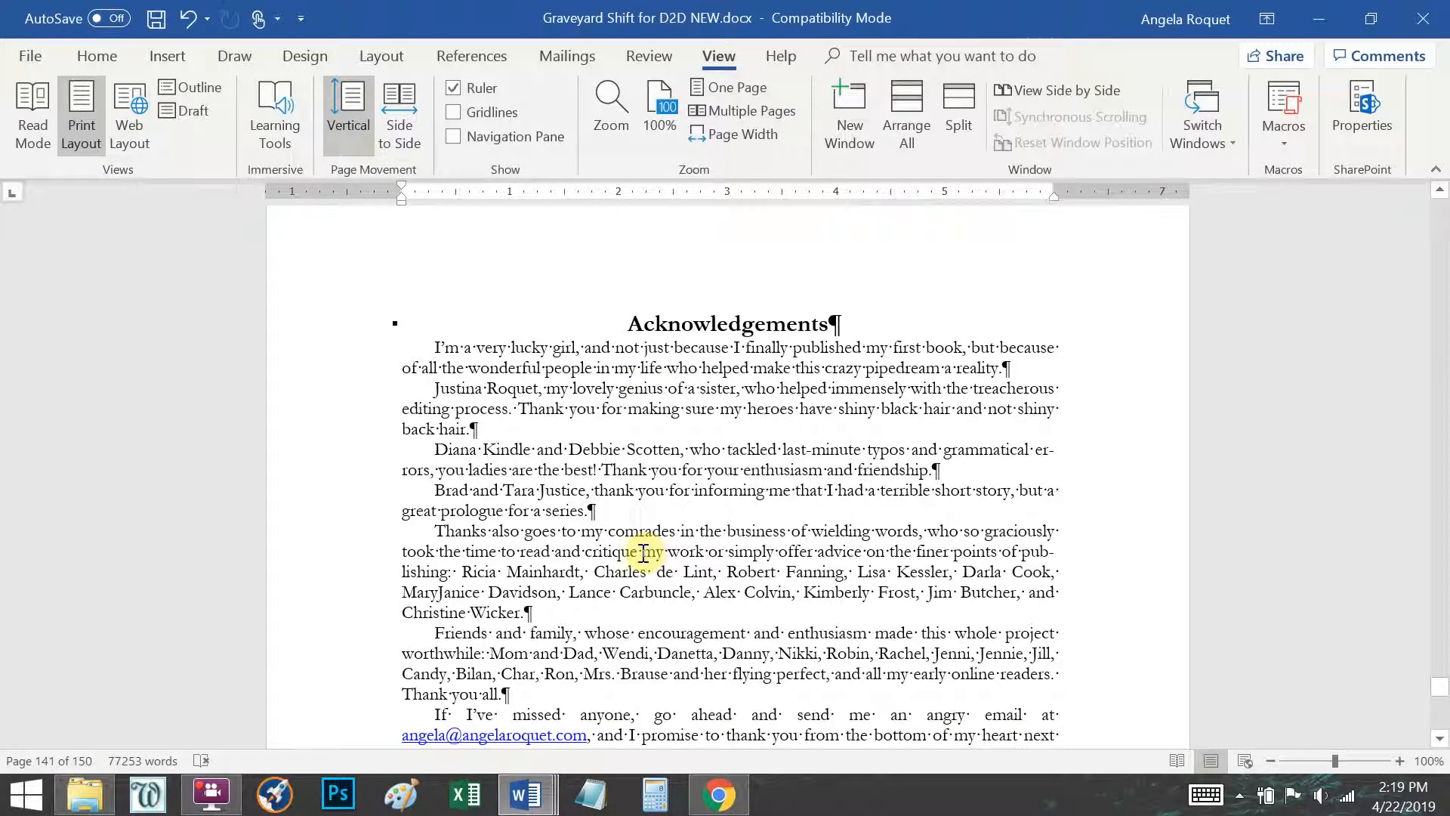
scroll(619, 551, down, 3)
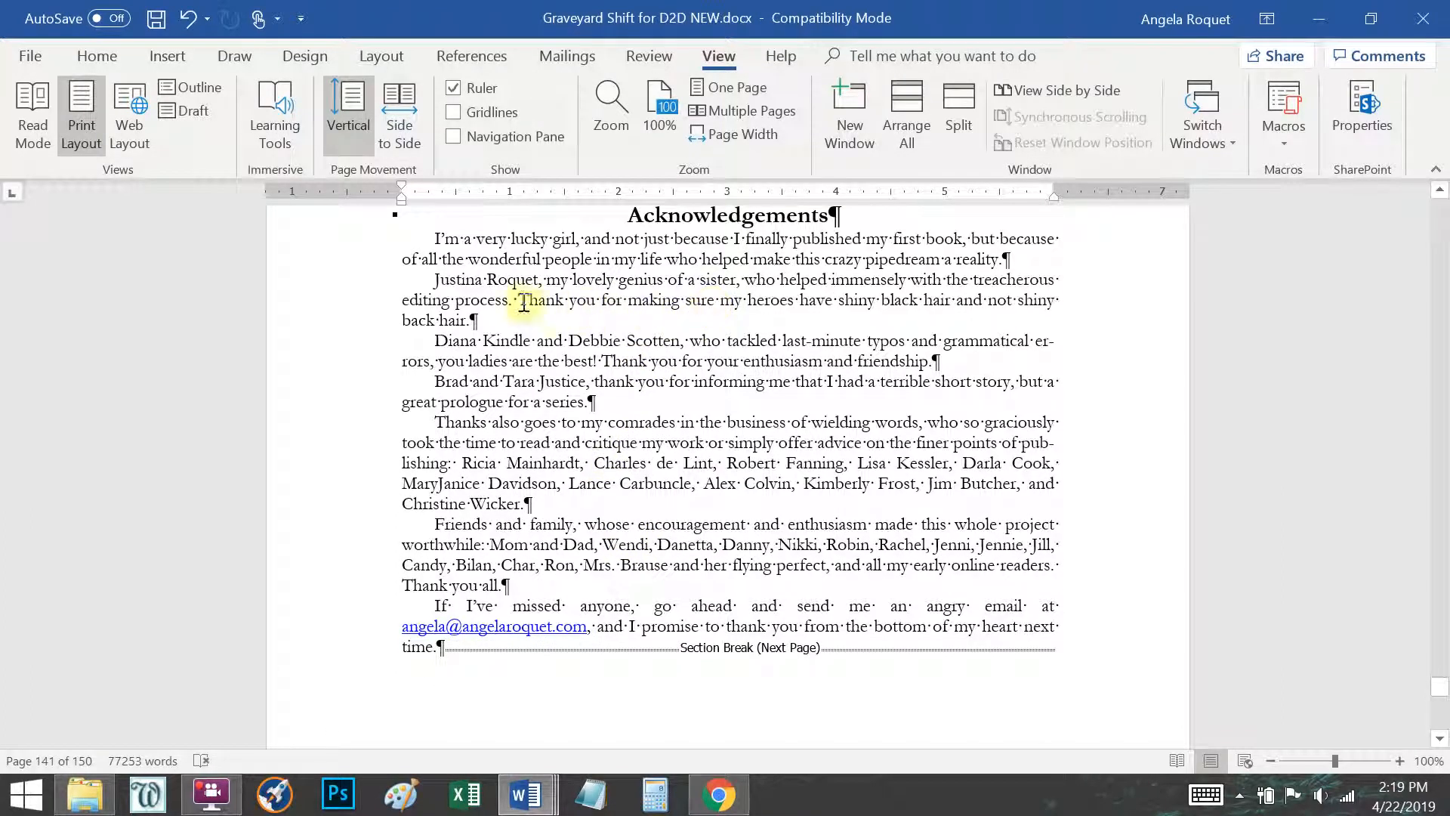
Examine the About the Author page's photo, spacer lines, website and social links, continuing to the free preview of Dying for a Living.
scroll(689, 395, down, 15)
scroll(695, 459, up, 5)
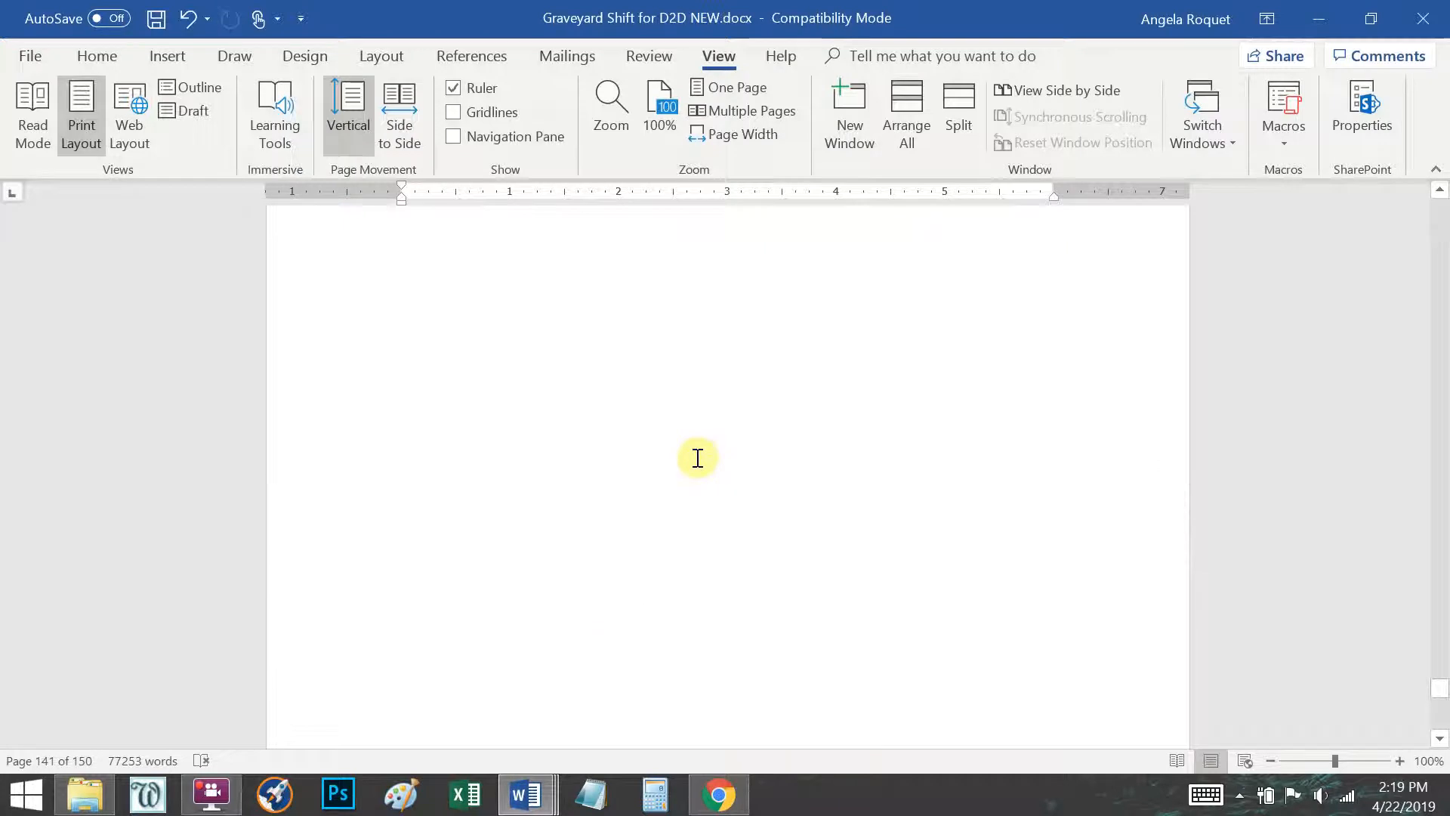
scroll(688, 462, down, 5)
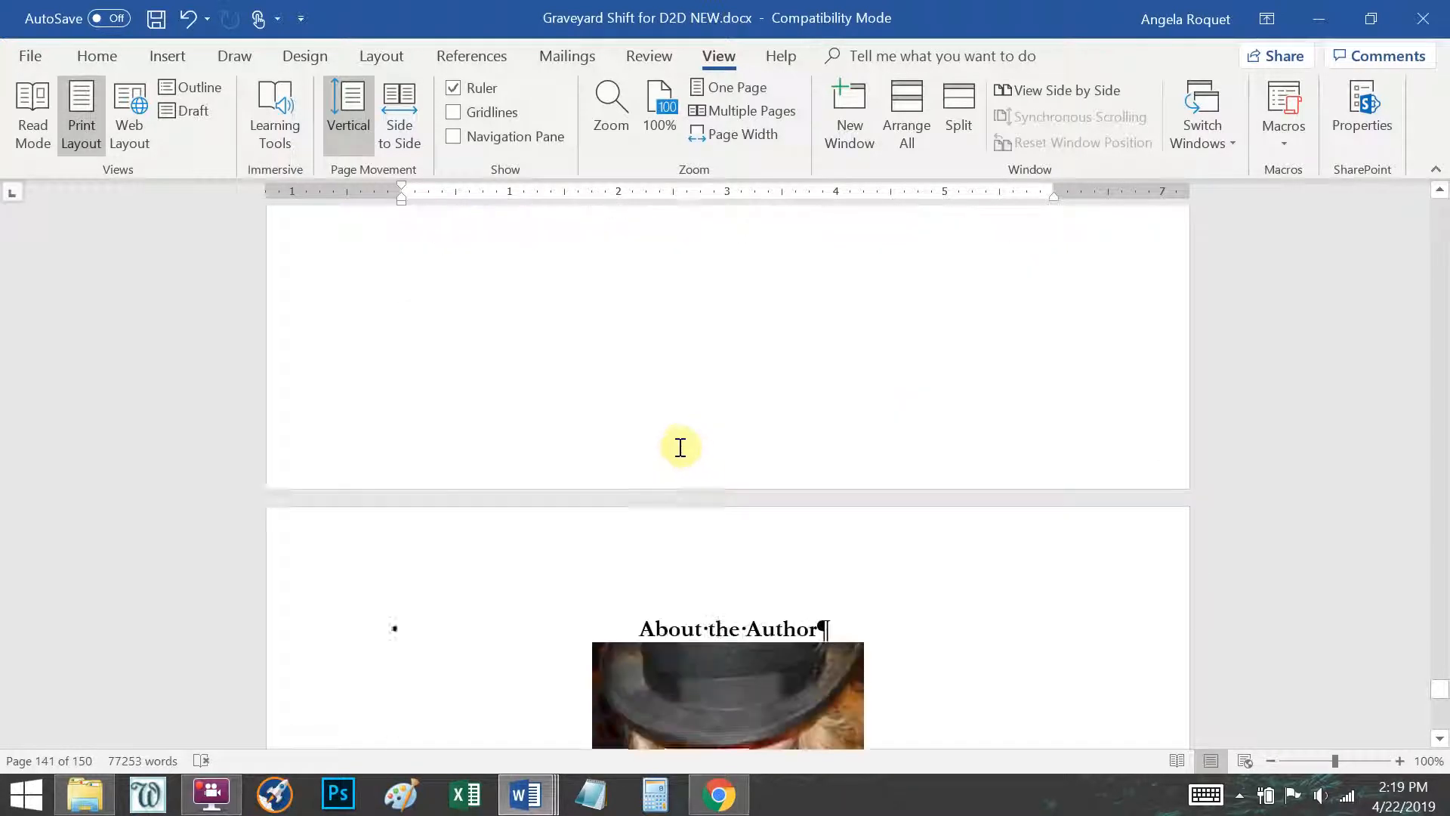
click(724, 521)
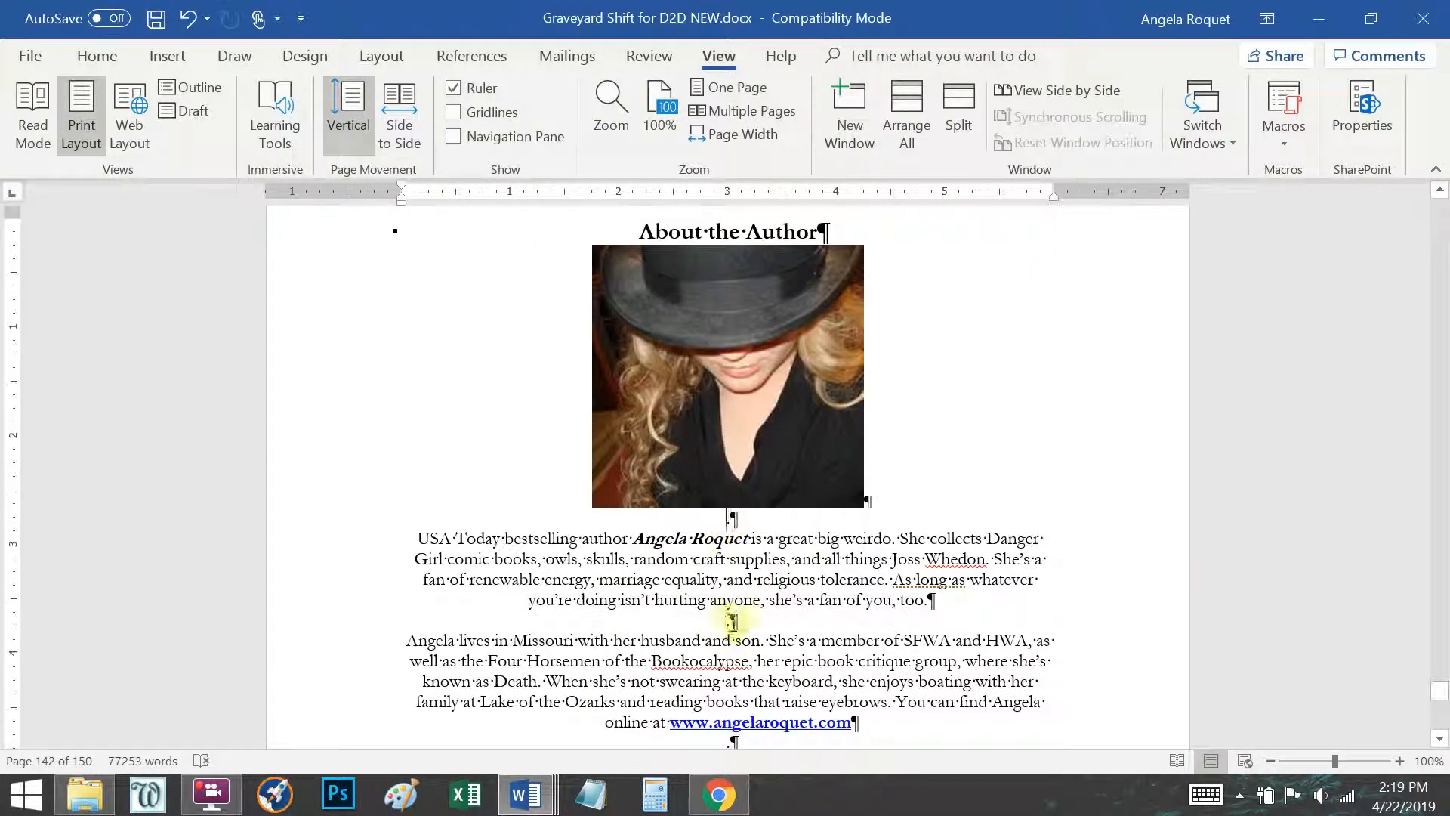
scroll(713, 615, down, 3)
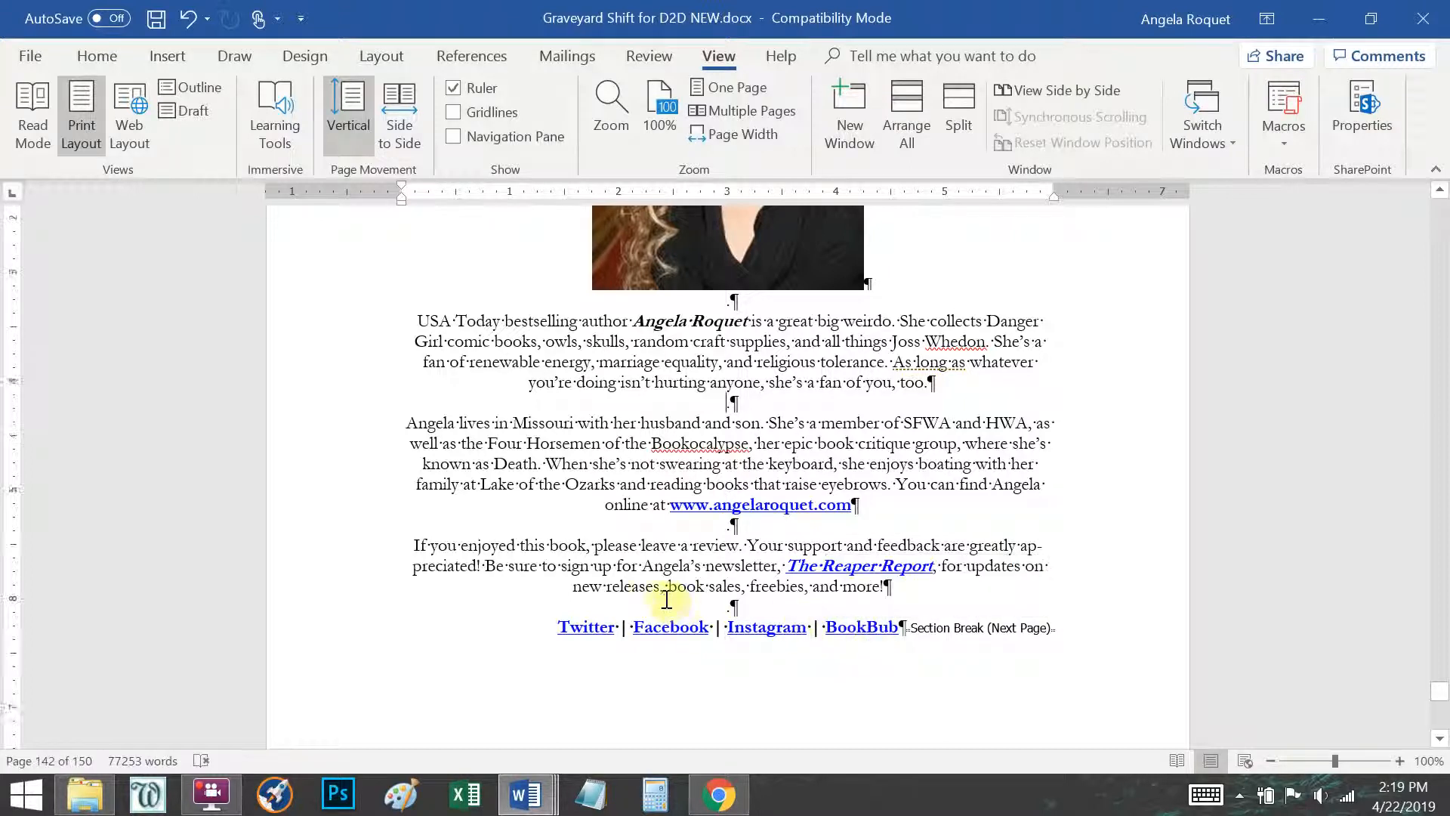
scroll(651, 572, down, 10)
scroll(650, 571, down, 5)
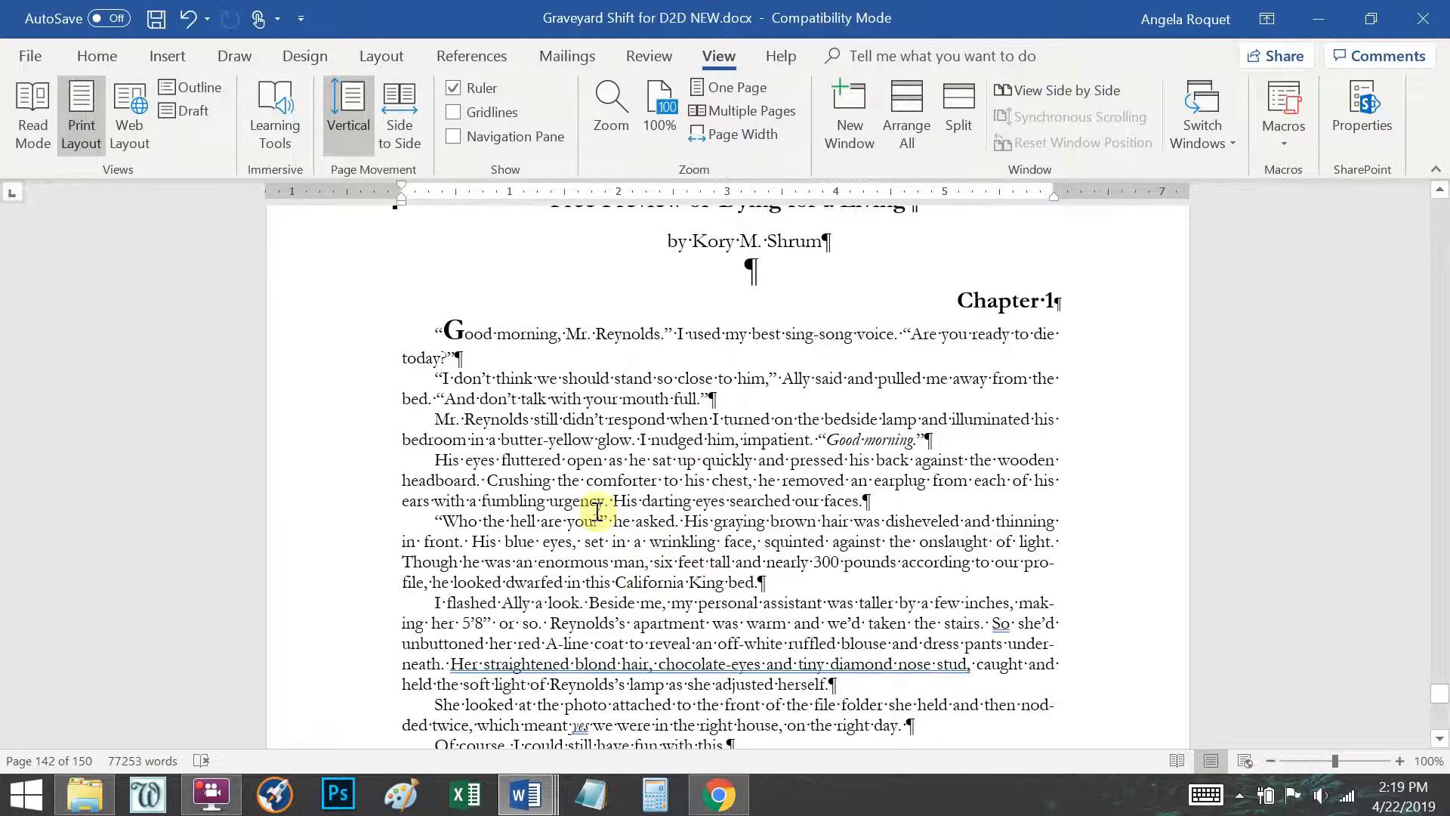
Go back to Chapter 35, place the cursor in its first body paragraph and review the chapter's paragraph formatting.
scroll(423, 491, up, 15)
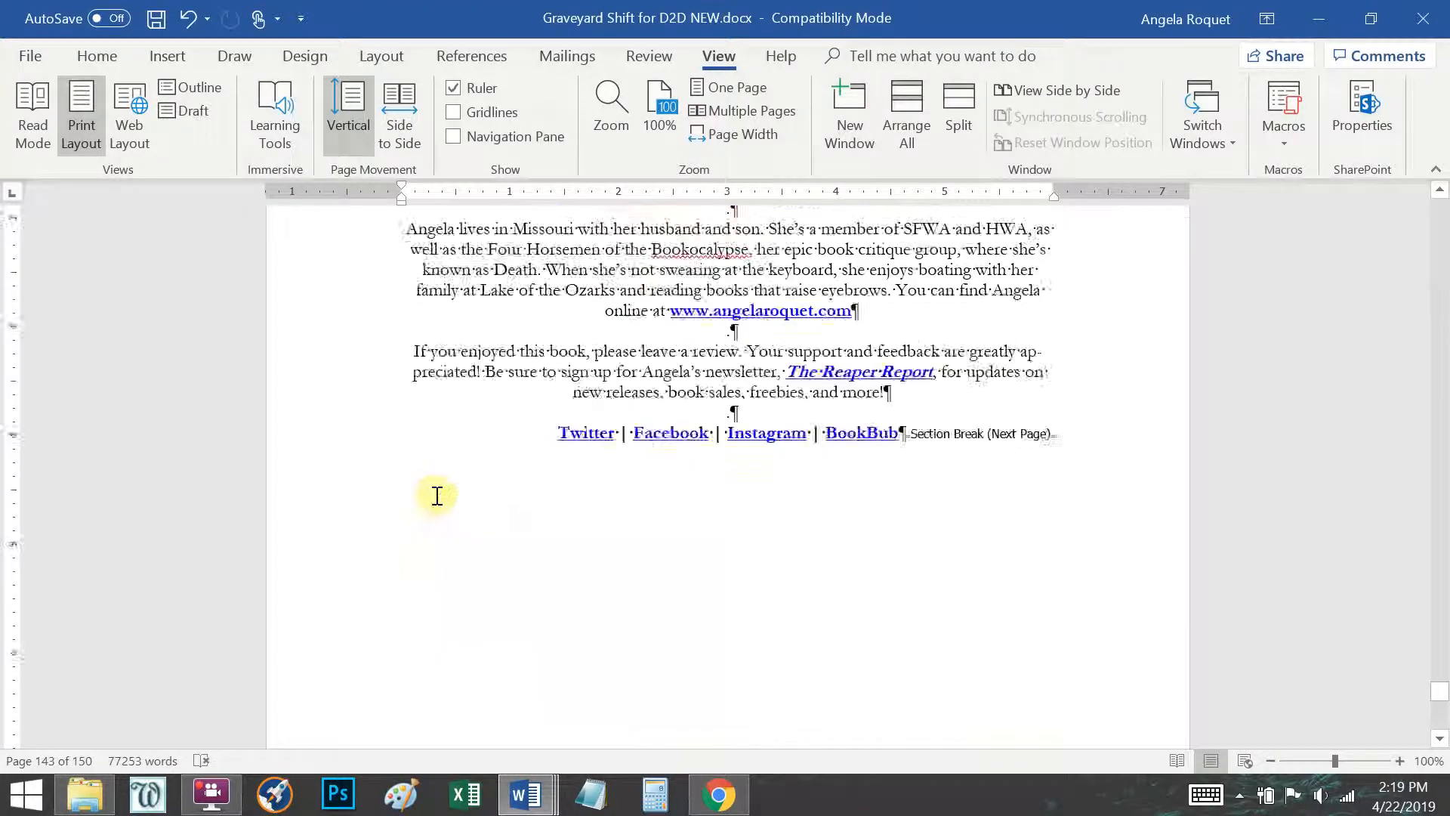
scroll(436, 512, up, 15)
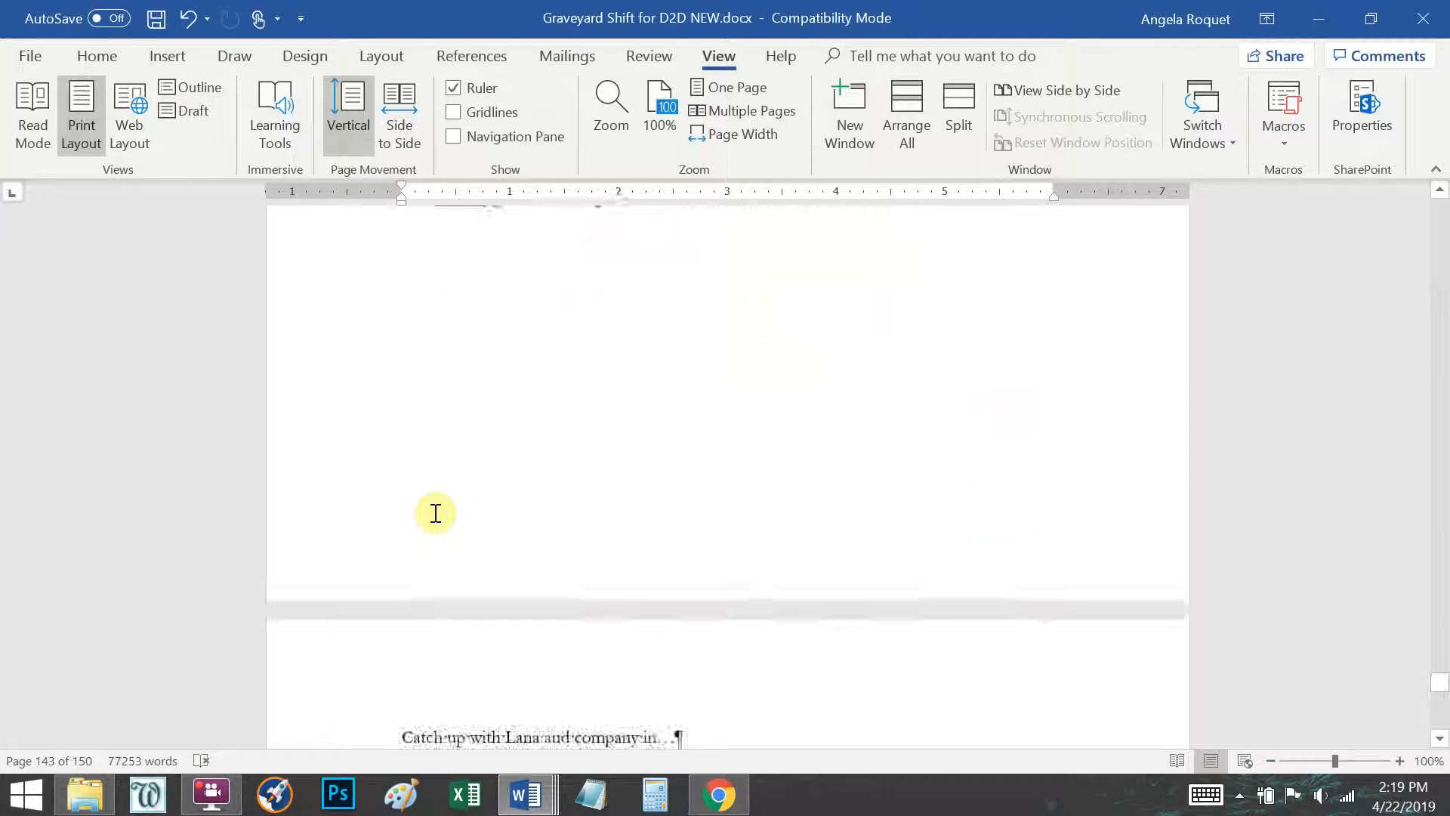
scroll(435, 513, up, 4)
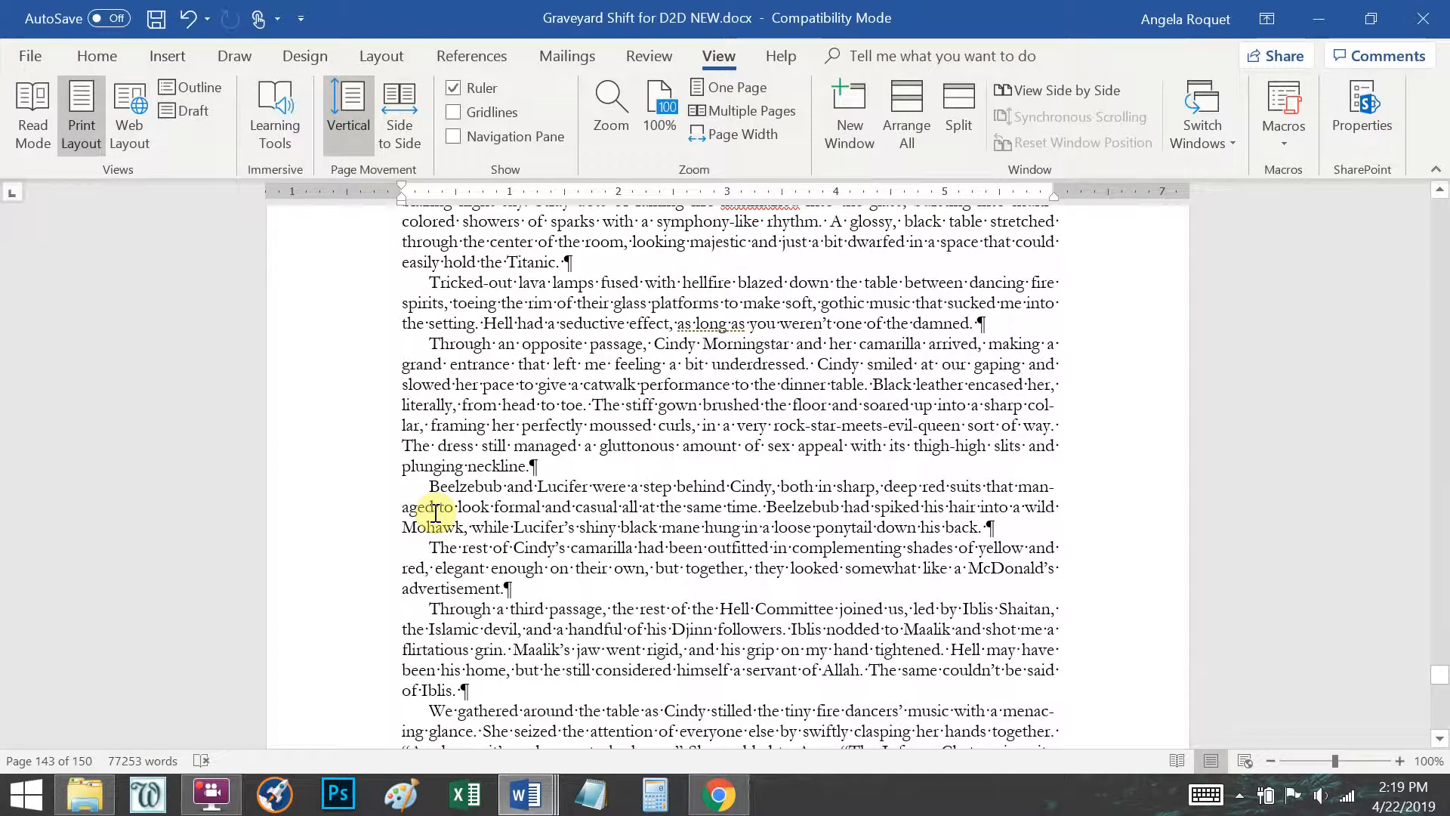
scroll(436, 512, up, 15)
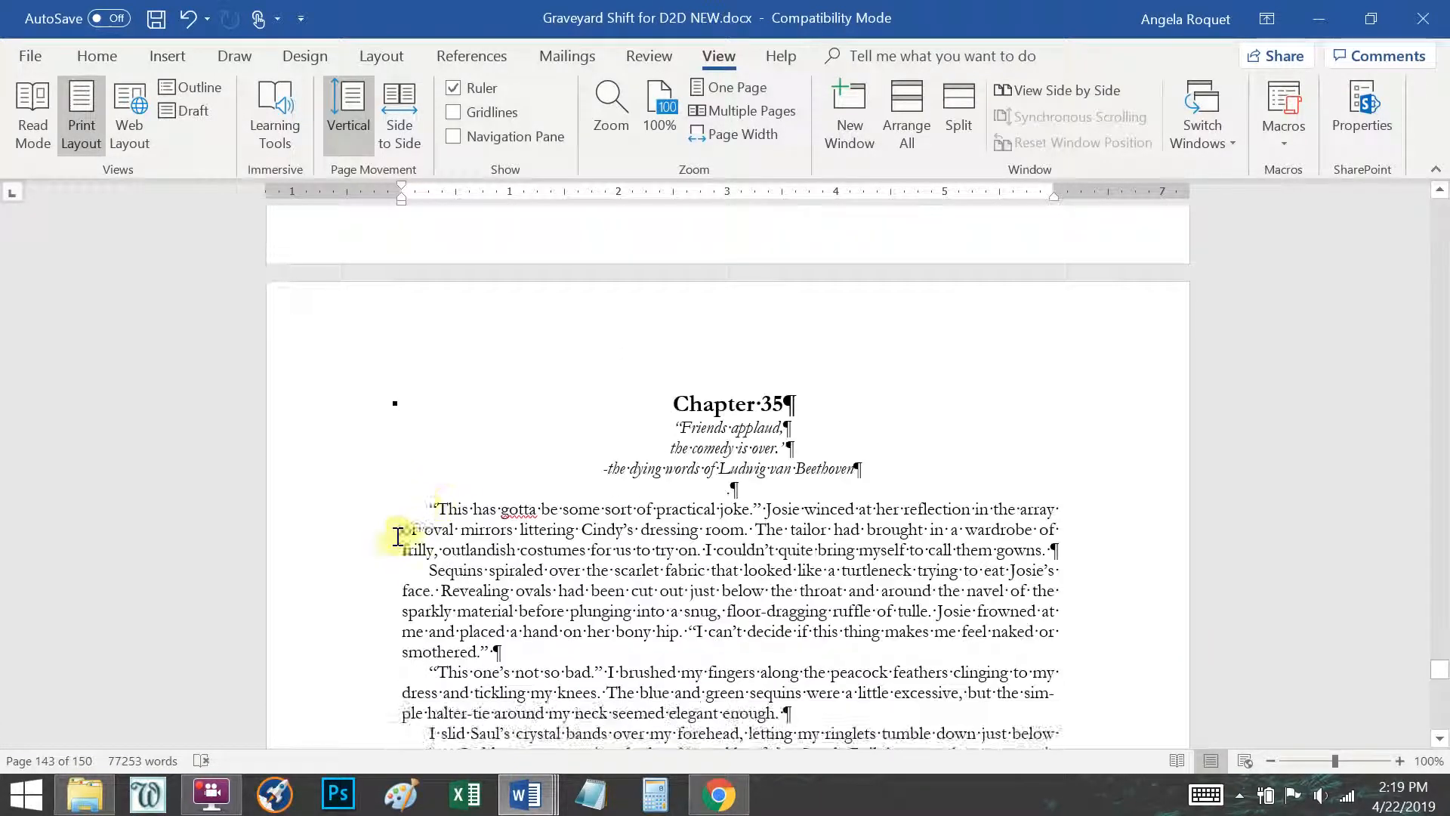
click(419, 505)
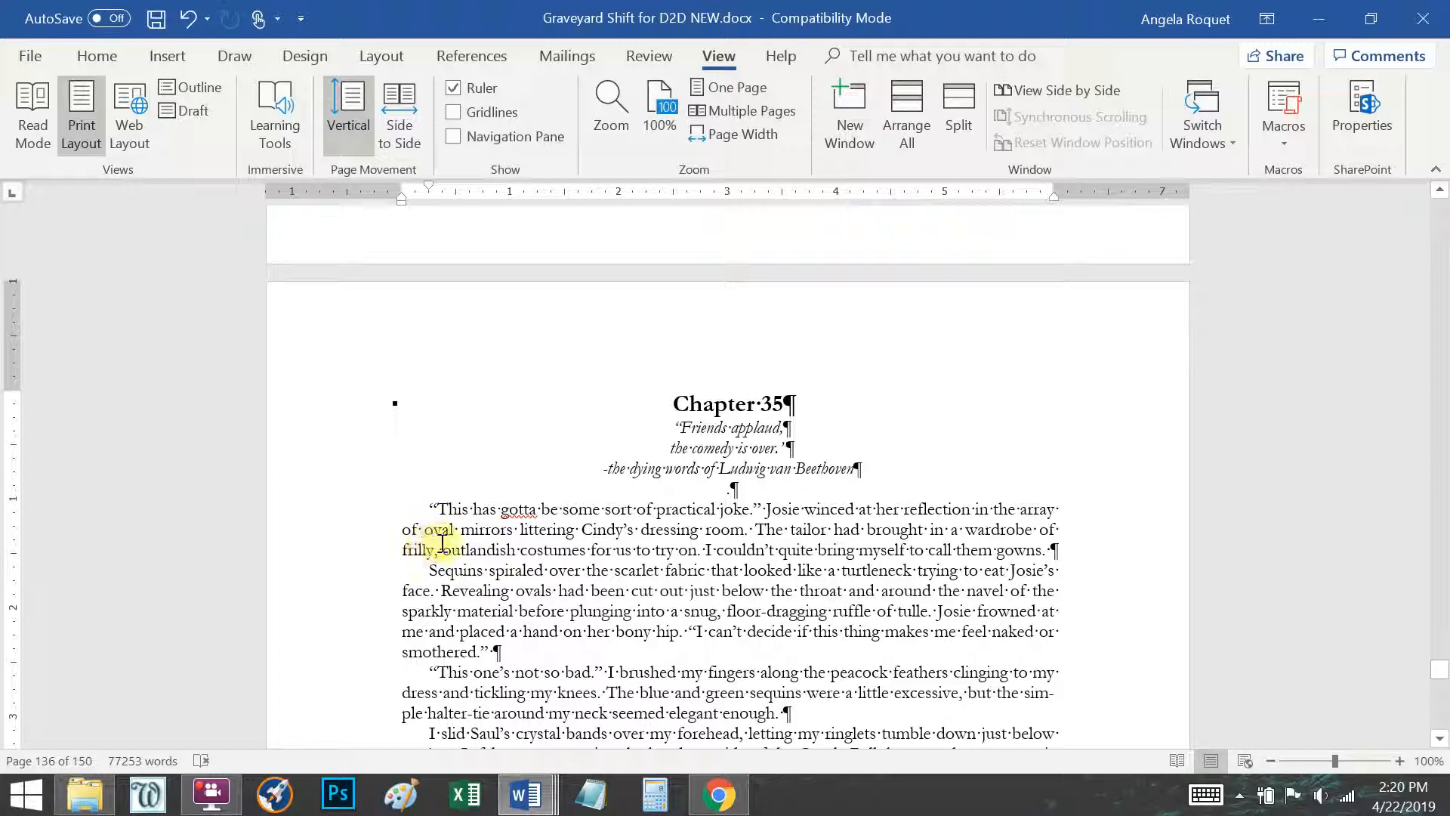
scroll(456, 538, down, 15)
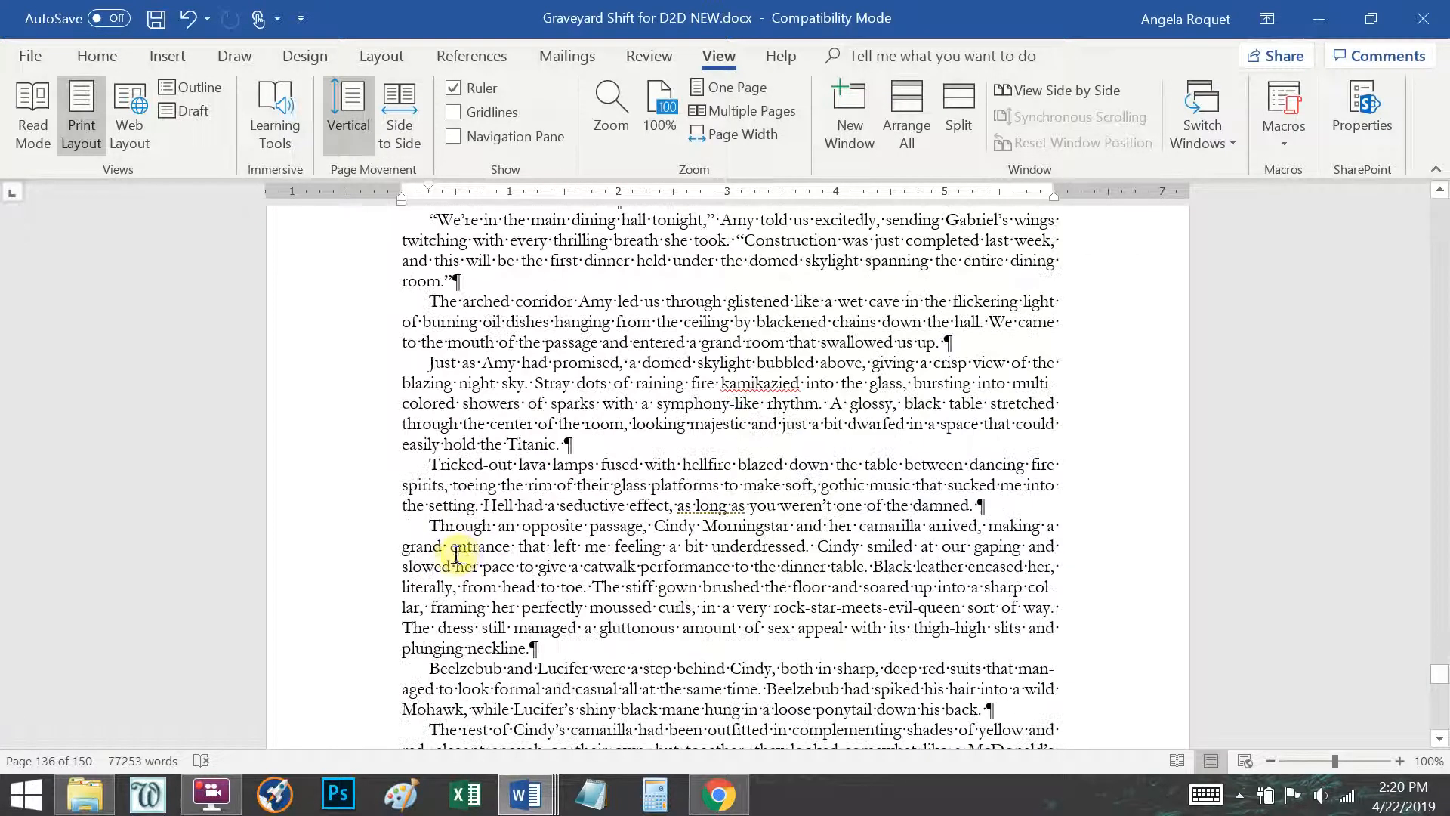
Go to the free preview of Dying for a Living and examine the font formatting of the enlarged first letter in Chapter 1.
scroll(463, 556, down, 20)
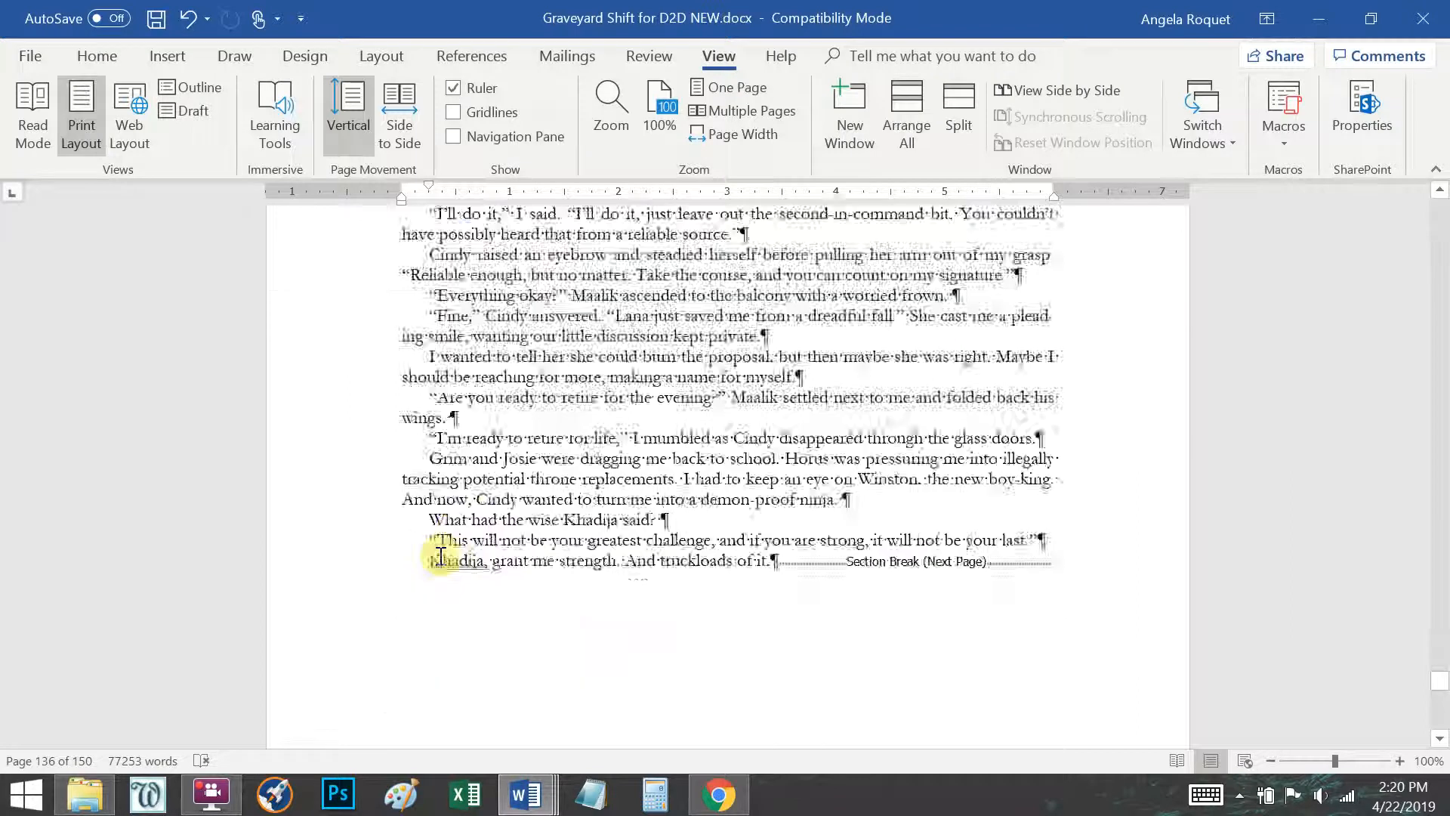
scroll(429, 546, down, 20)
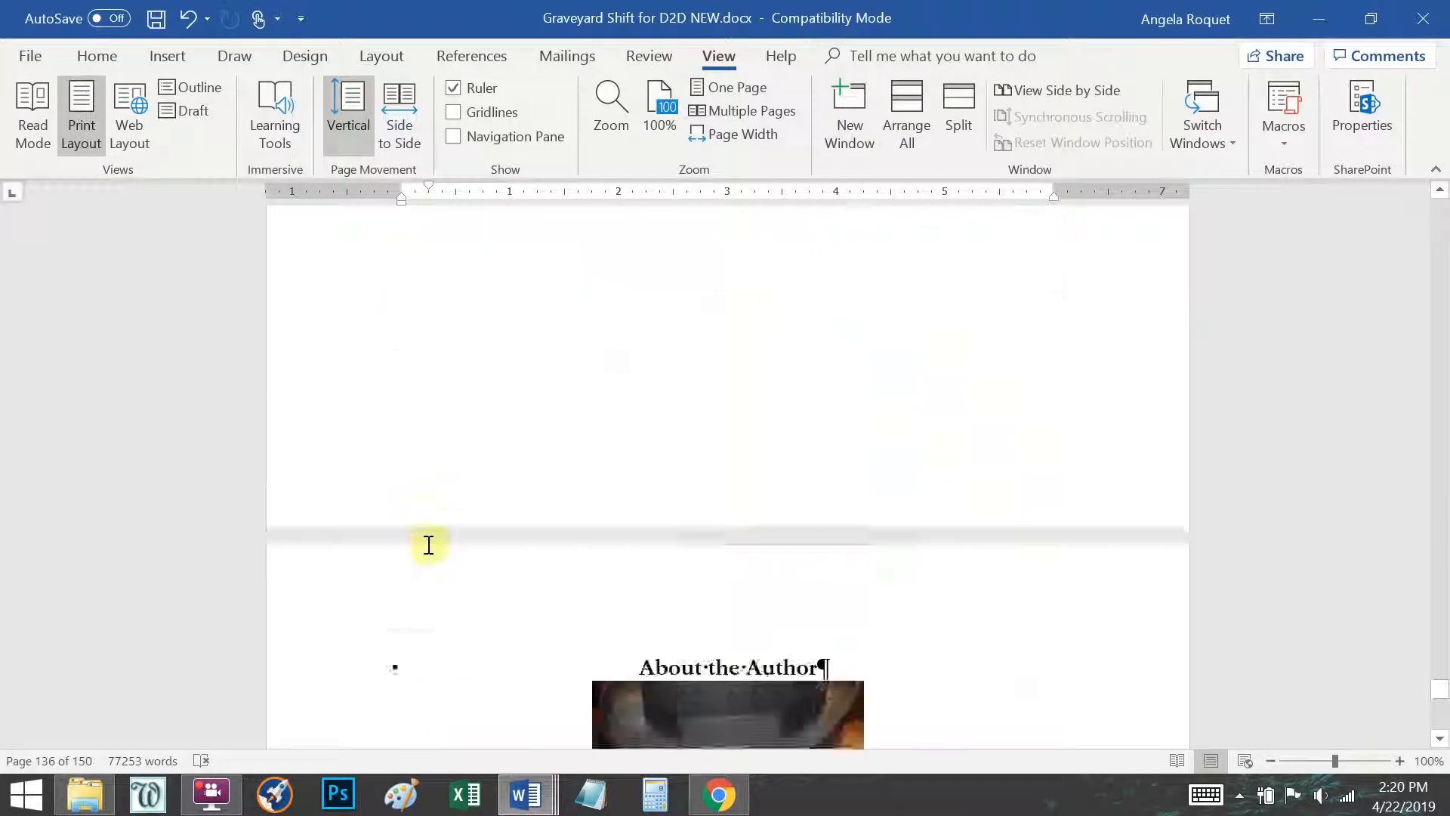
scroll(434, 491, down, 10)
scroll(440, 376, up, 1)
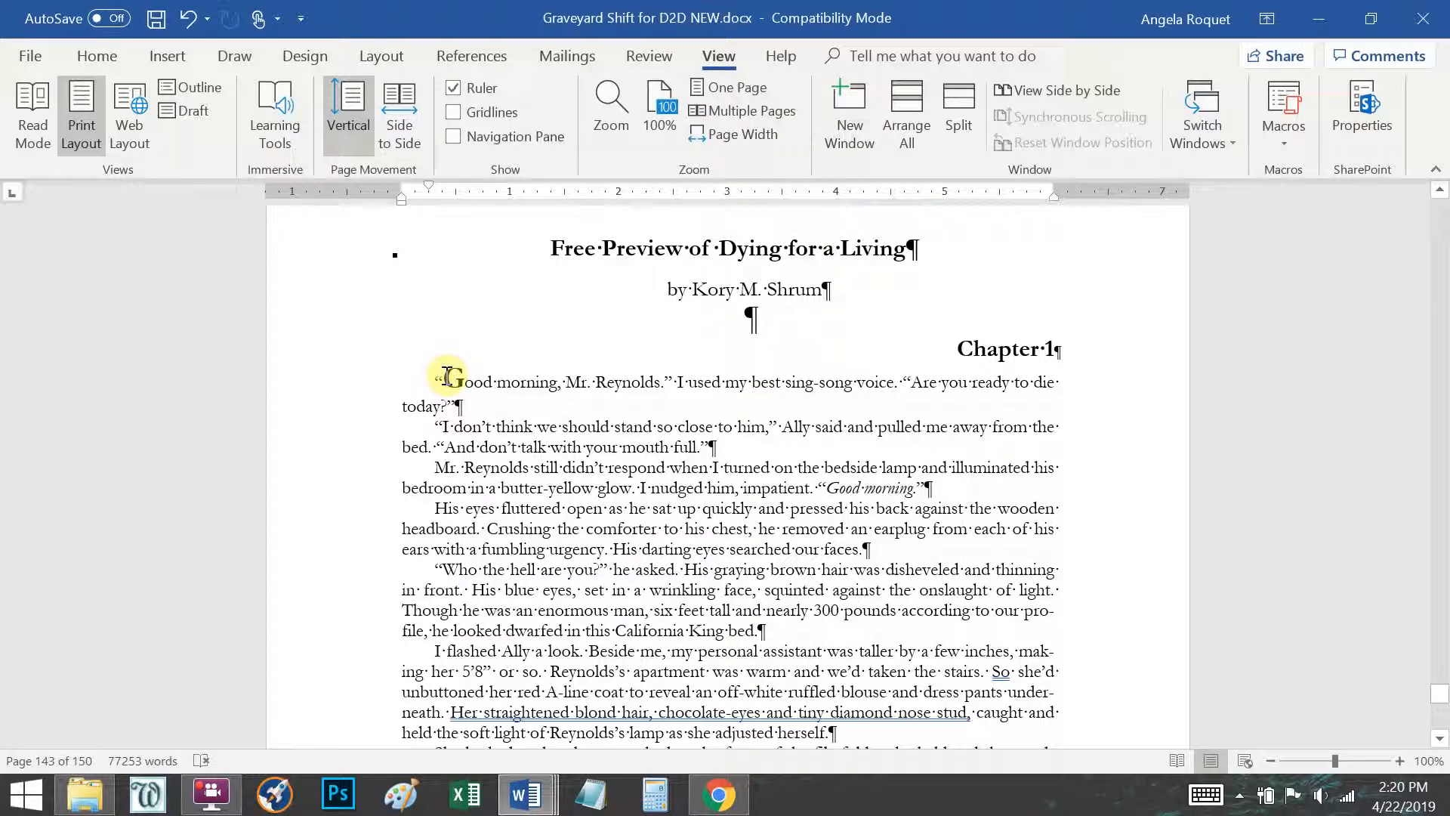
drag(460, 373, 464, 377)
click(102, 56)
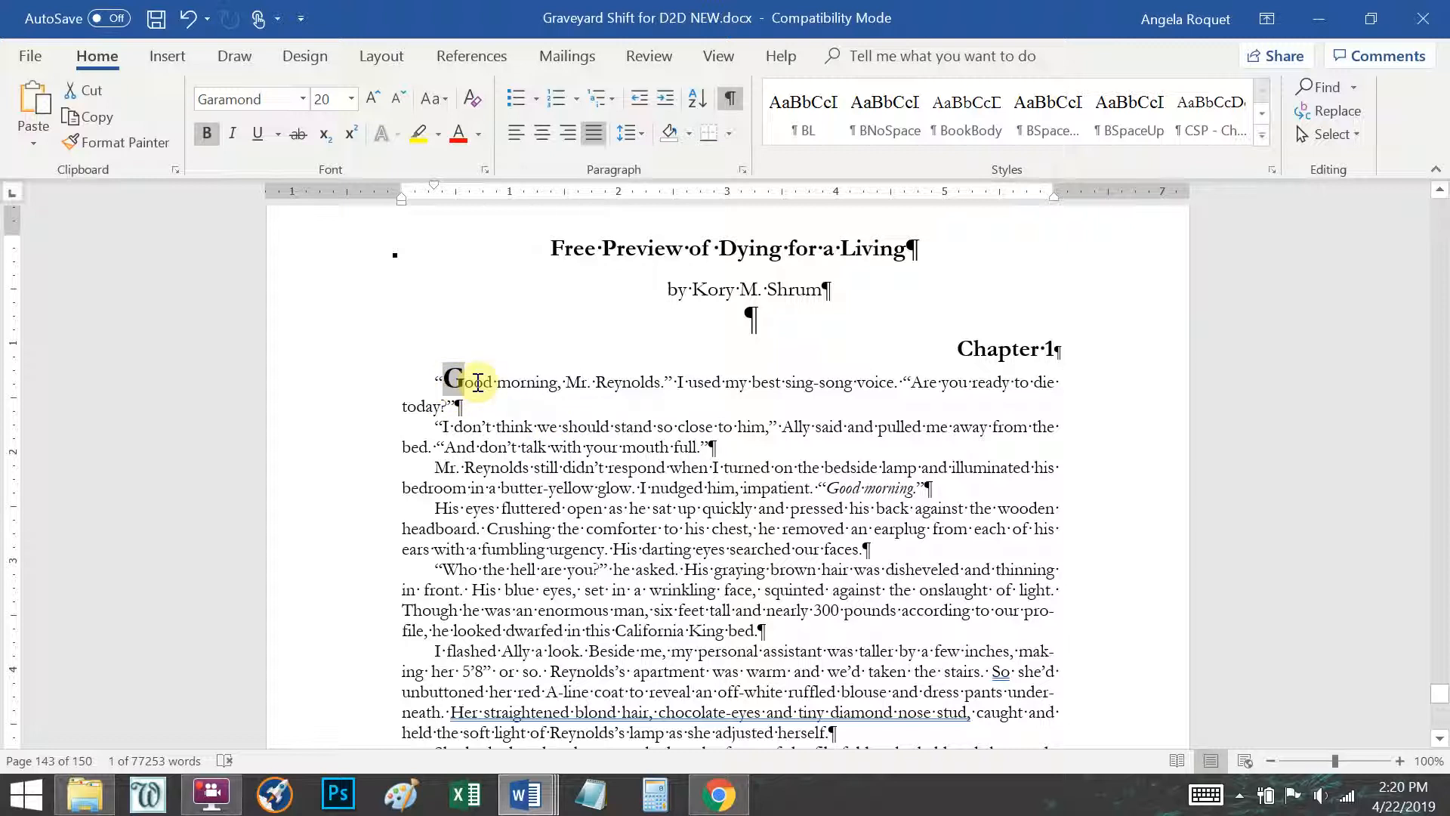
click(478, 382)
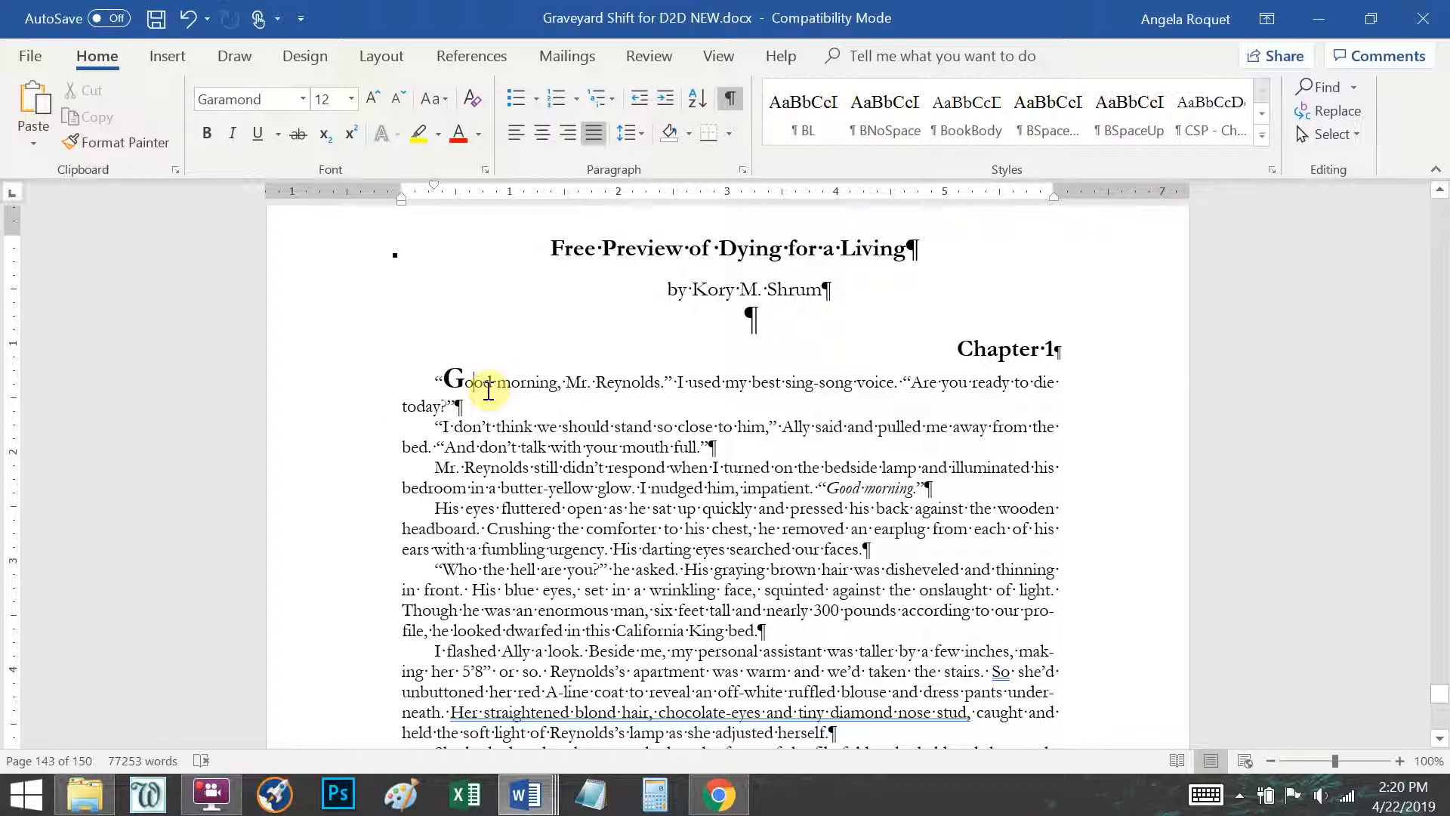
scroll(469, 691, down, 3)
scroll(529, 494, up, 4)
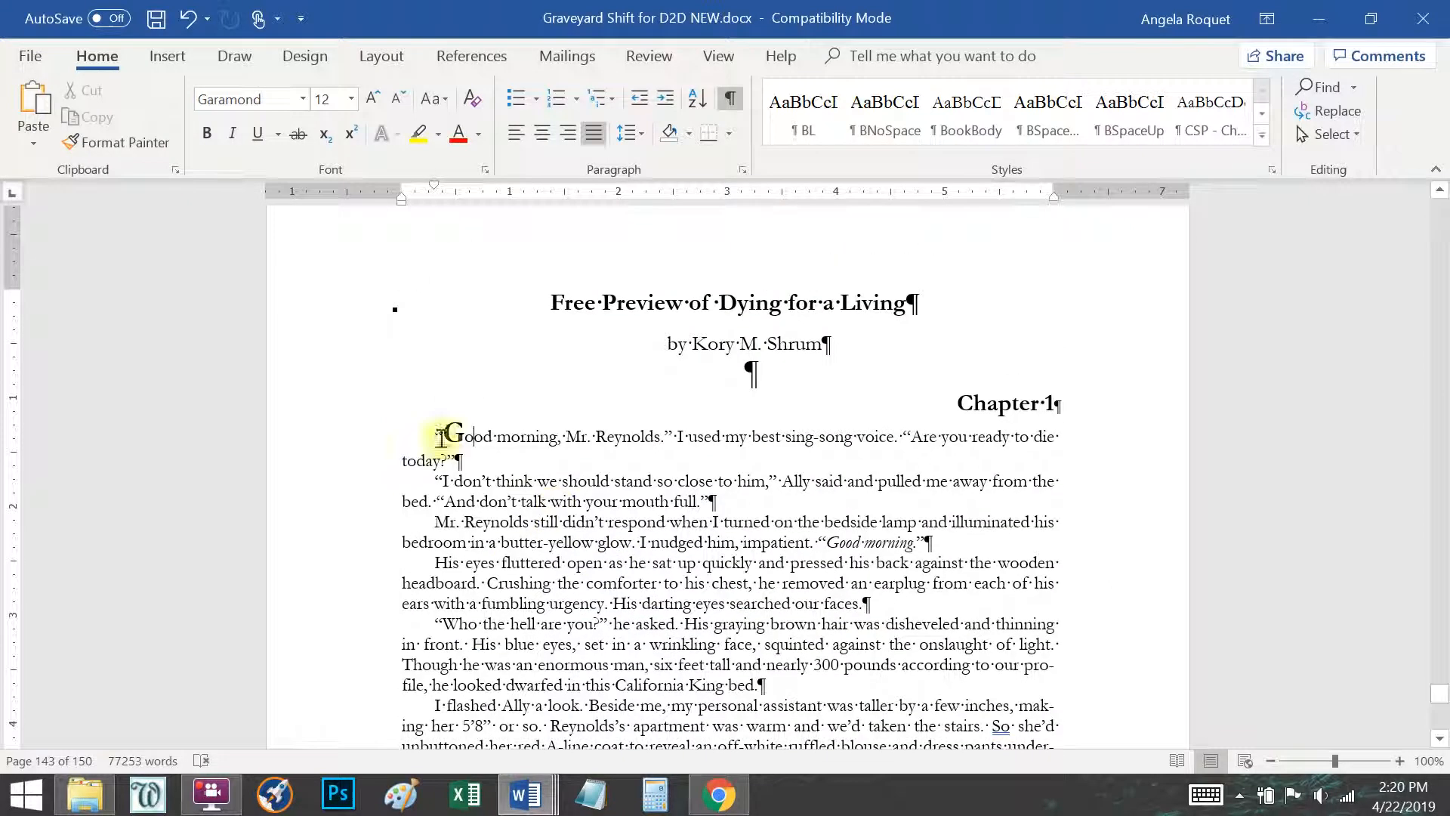
Switch to Draft2Digital in Chrome and open the layout step of the Graveyard Shift ebook.
click(705, 805)
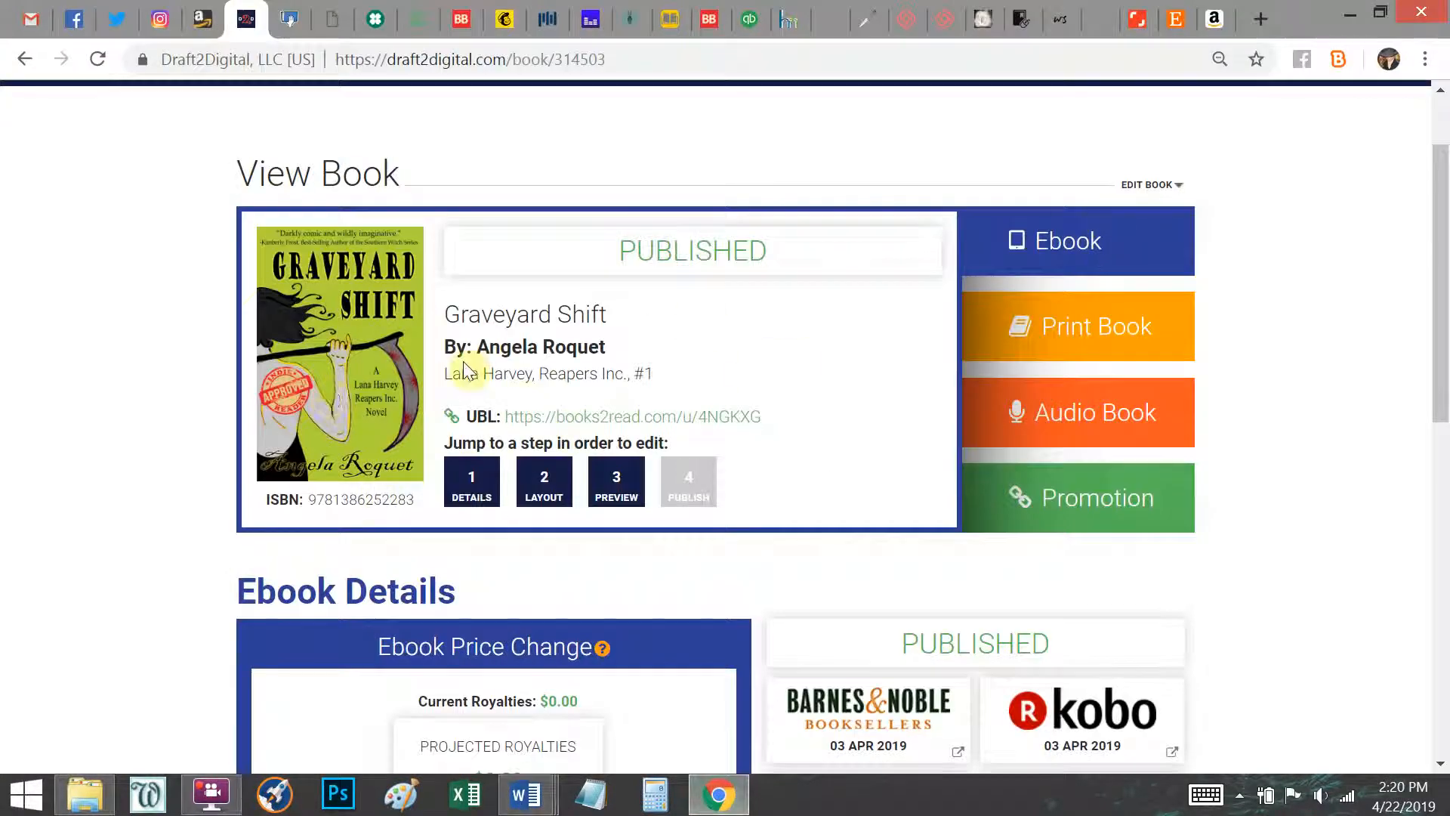
scroll(154, 295, up, 2)
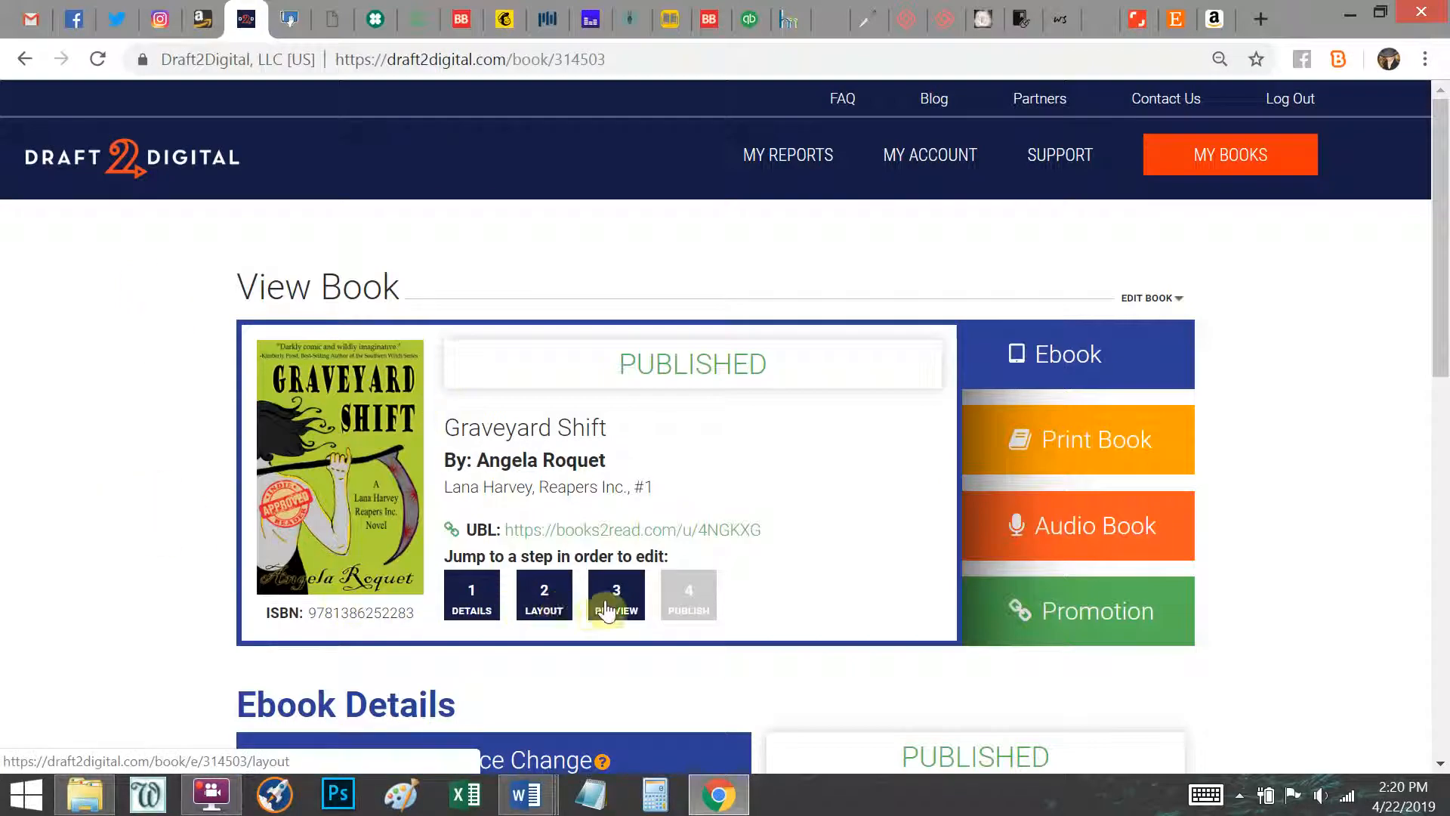
click(543, 598)
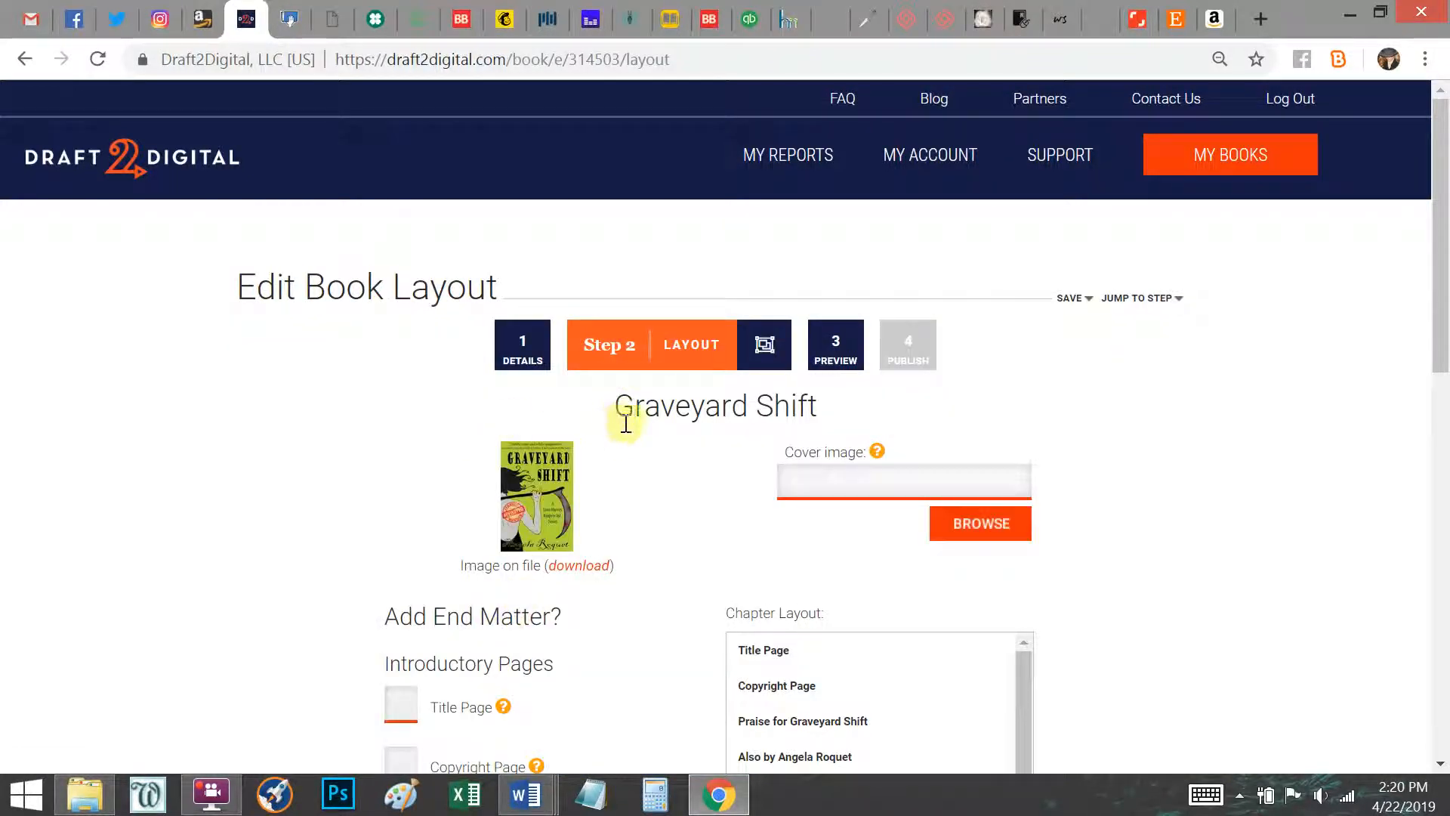
Review the detected chapter layout list from the title page through the back matter, checking the front matter and chapter entries.
scroll(427, 459, down, 3)
mouse_move(427, 459)
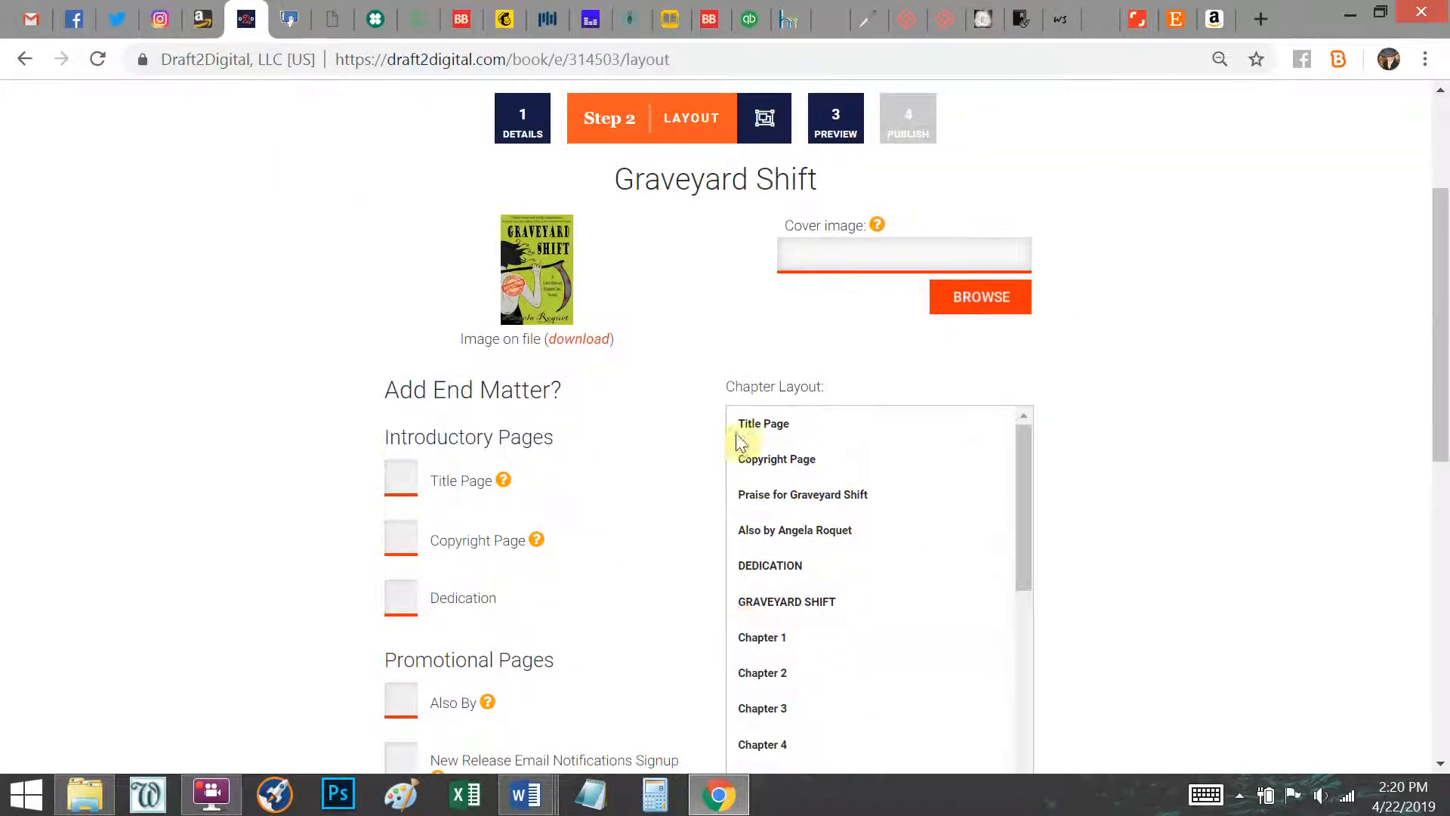
scroll(784, 458, down, 3)
scroll(1054, 434, down, 4)
drag(1027, 197, 1045, 414)
drag(1064, 505, 708, 601)
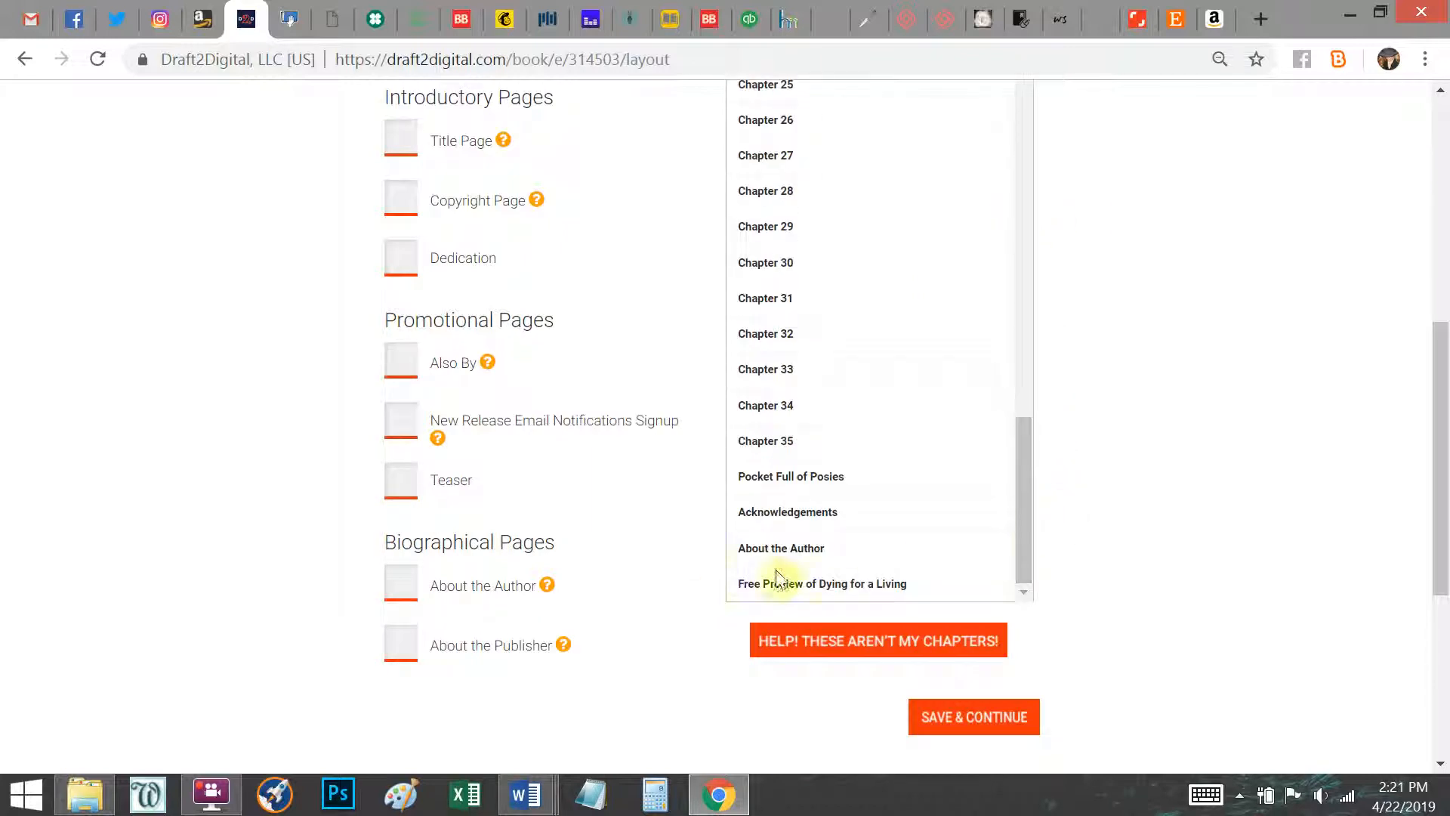
drag(1028, 528, 1073, 132)
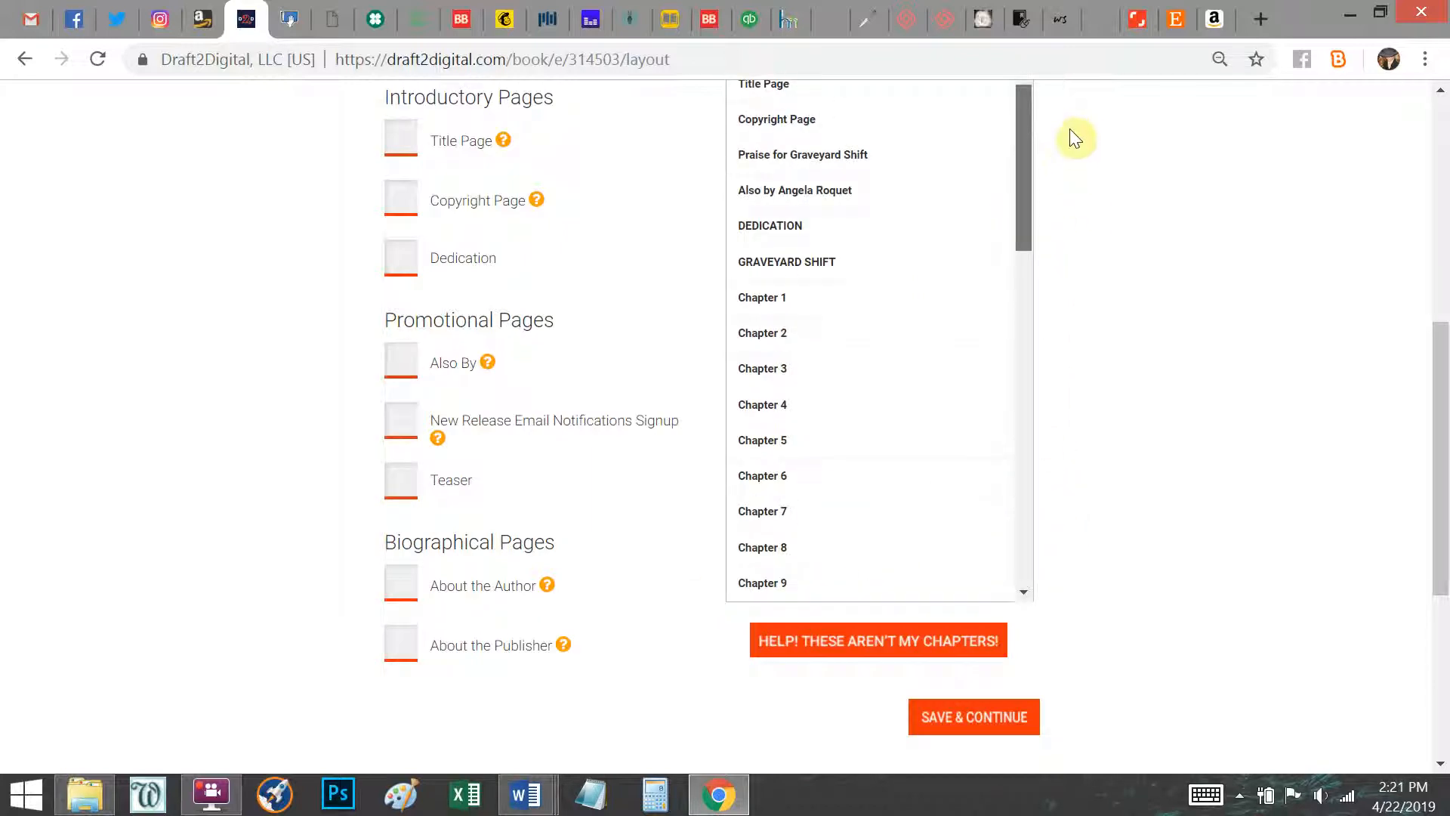
scroll(1147, 365, up, 1)
scroll(826, 411, down, 2)
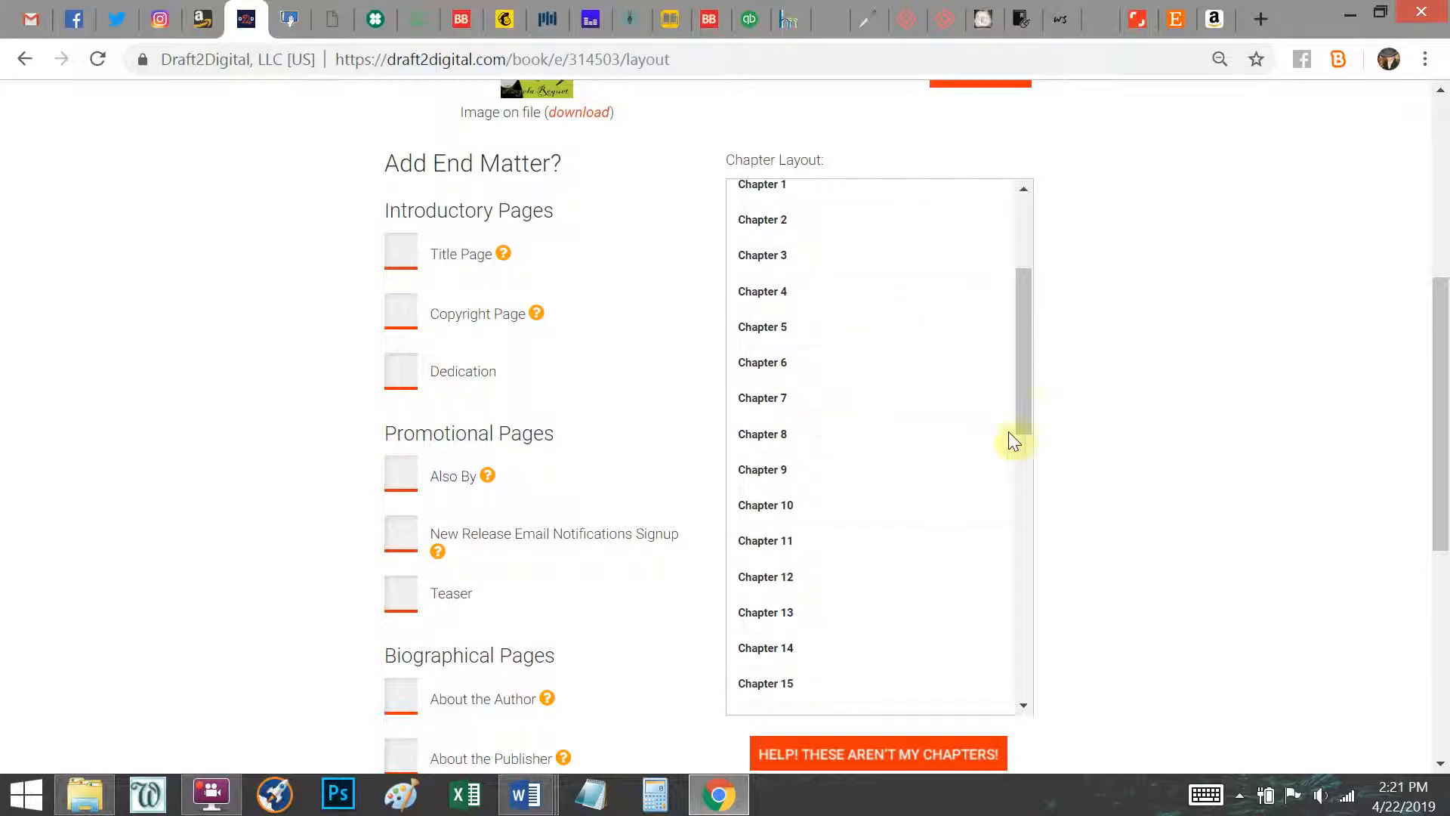
scroll(1037, 451, down, 1)
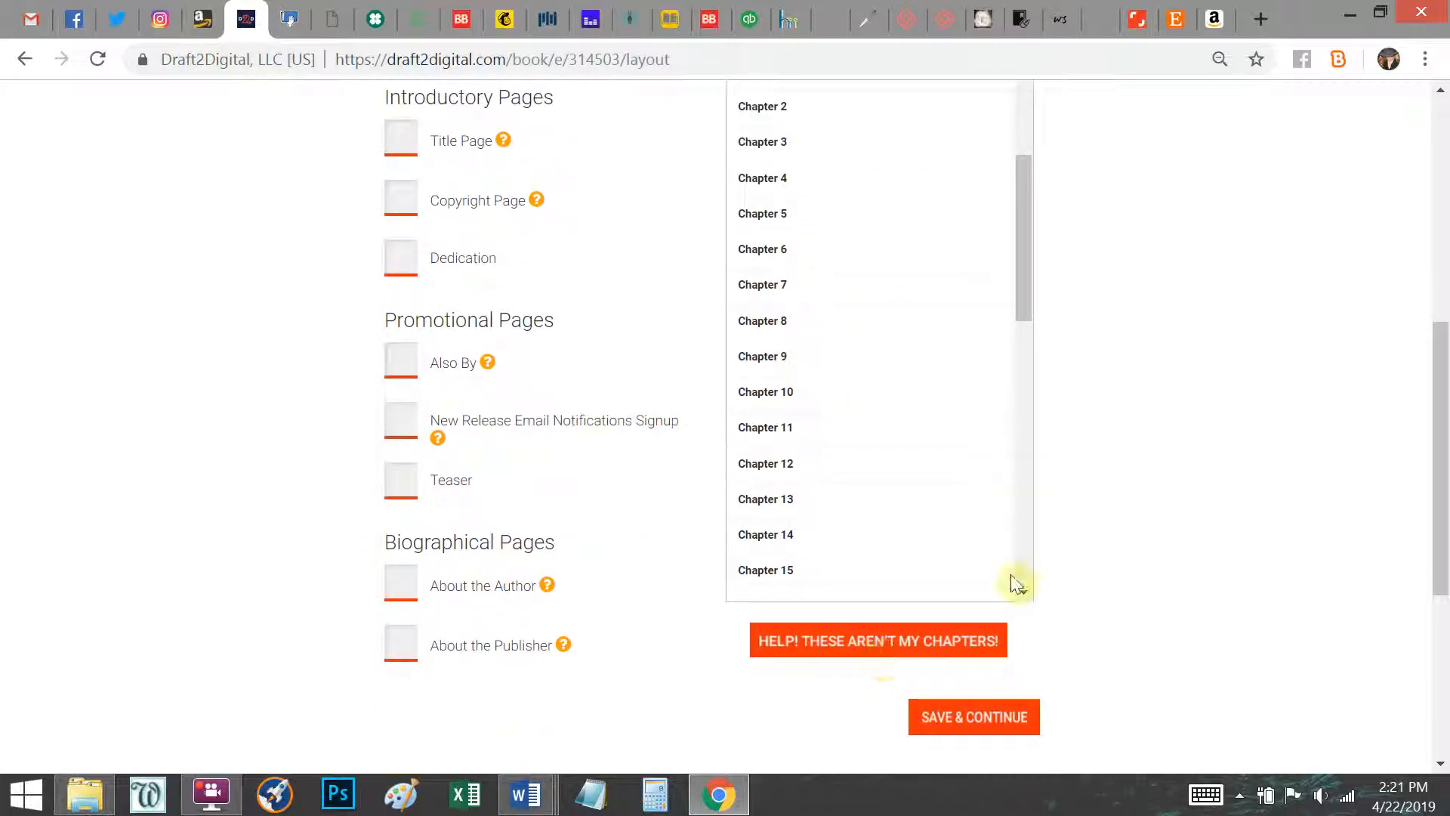
drag(1026, 190, 1053, 50)
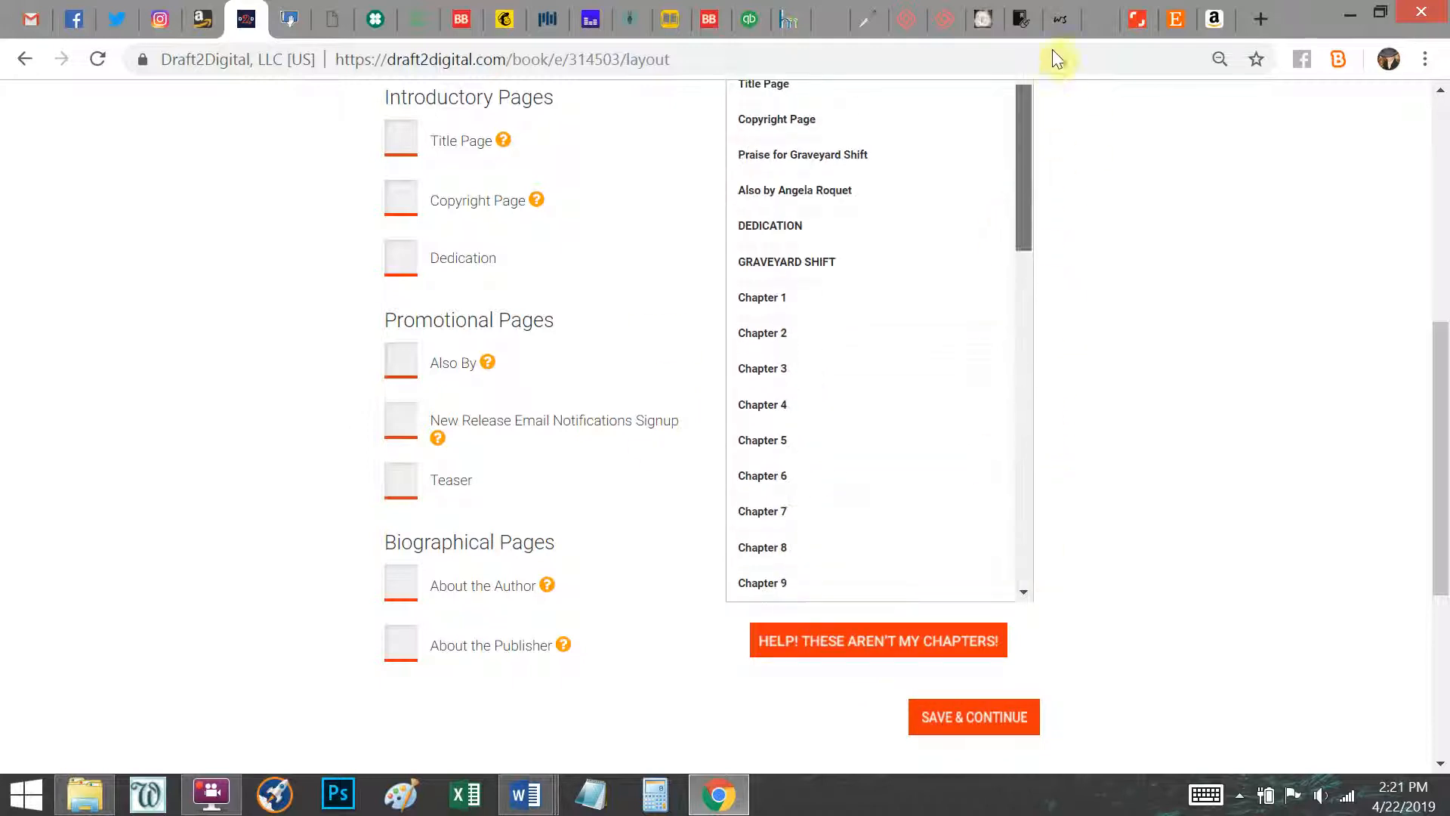
scroll(801, 385, up, 3)
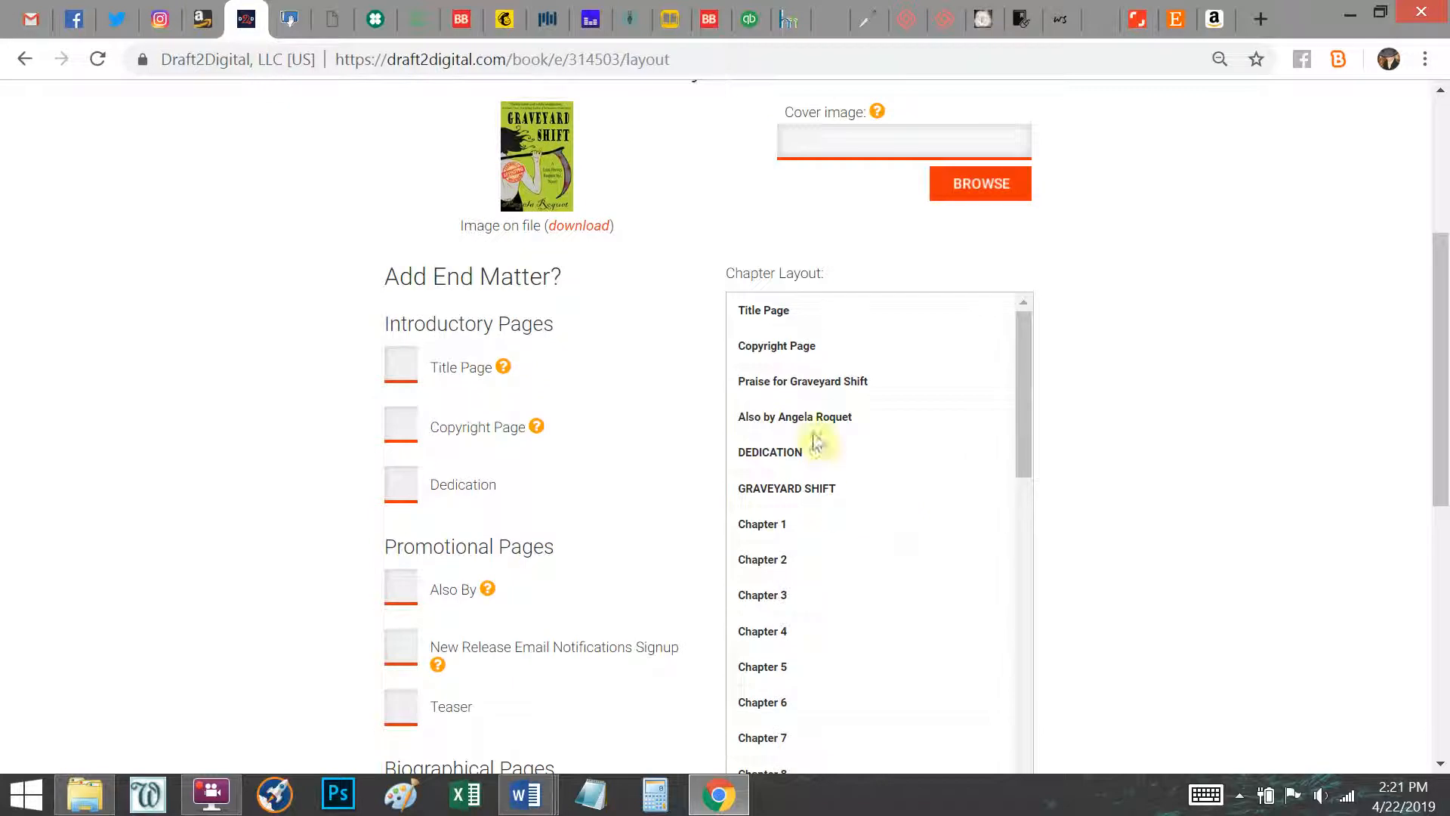
Examine the optional introductory, promotional and biographical end matter pages, including the help note for the Copyright Page option.
scroll(302, 355, down, 3)
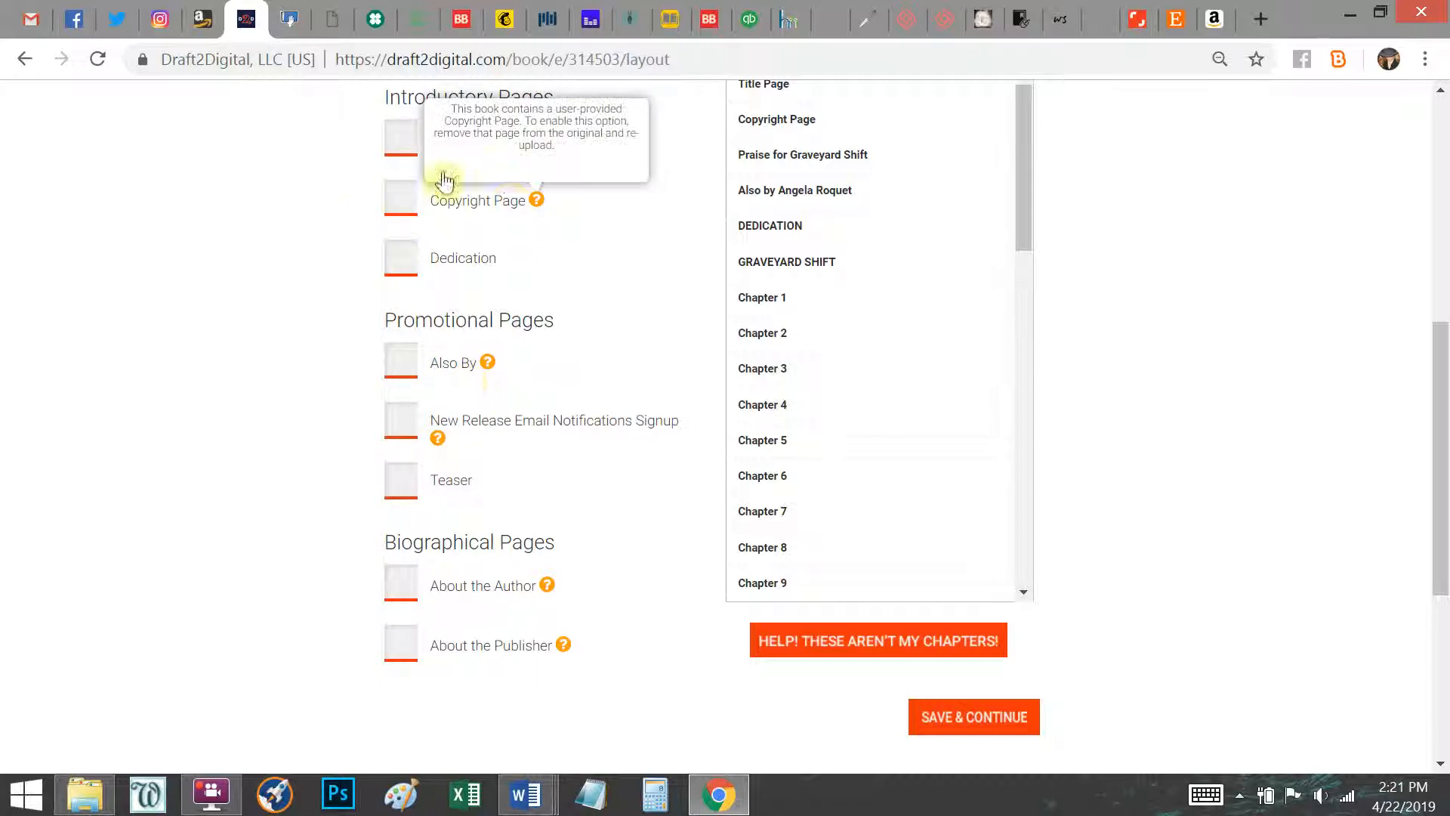
mouse_move(536, 201)
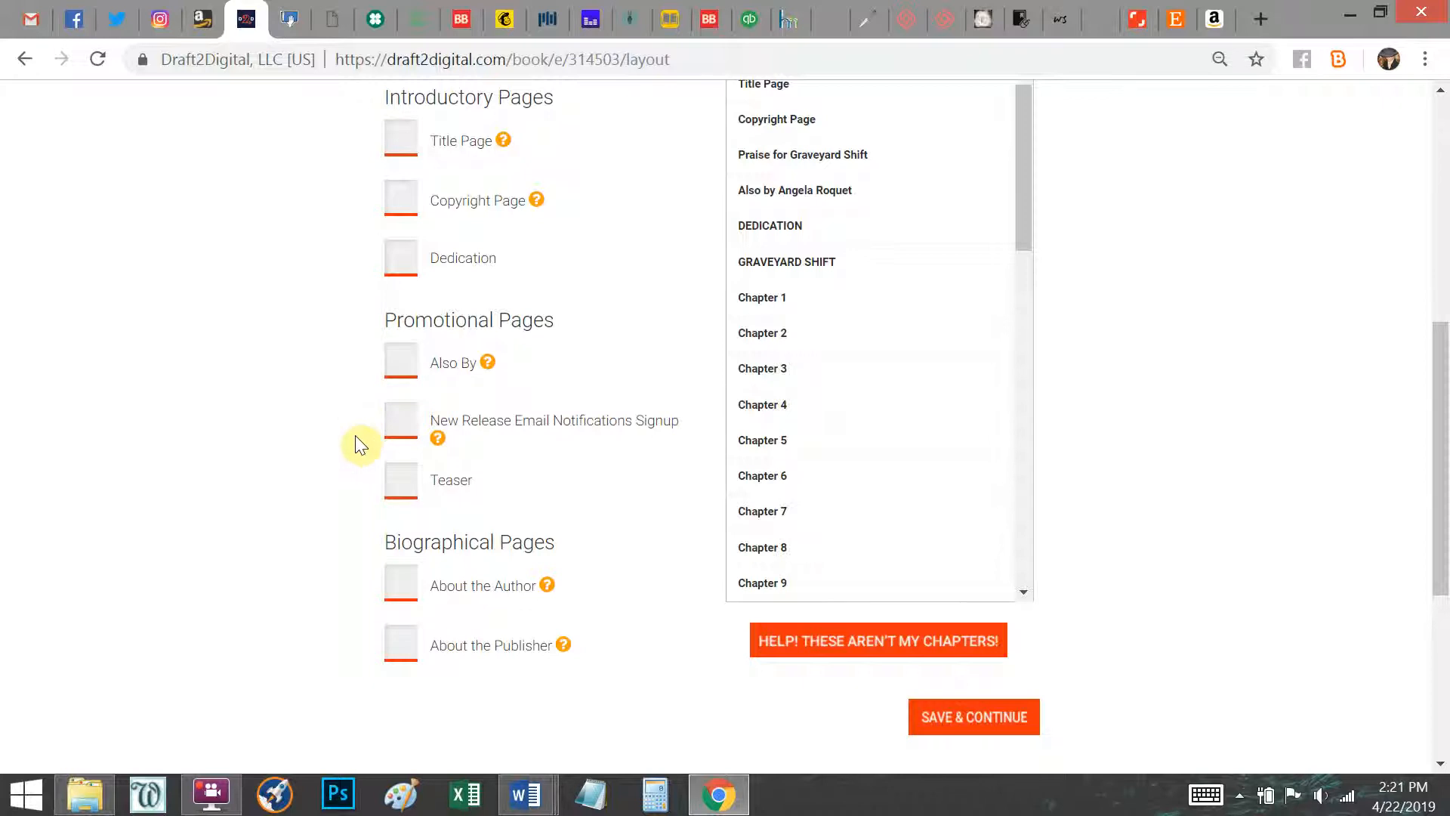
scroll(355, 436, up, 2)
scroll(363, 422, down, 3)
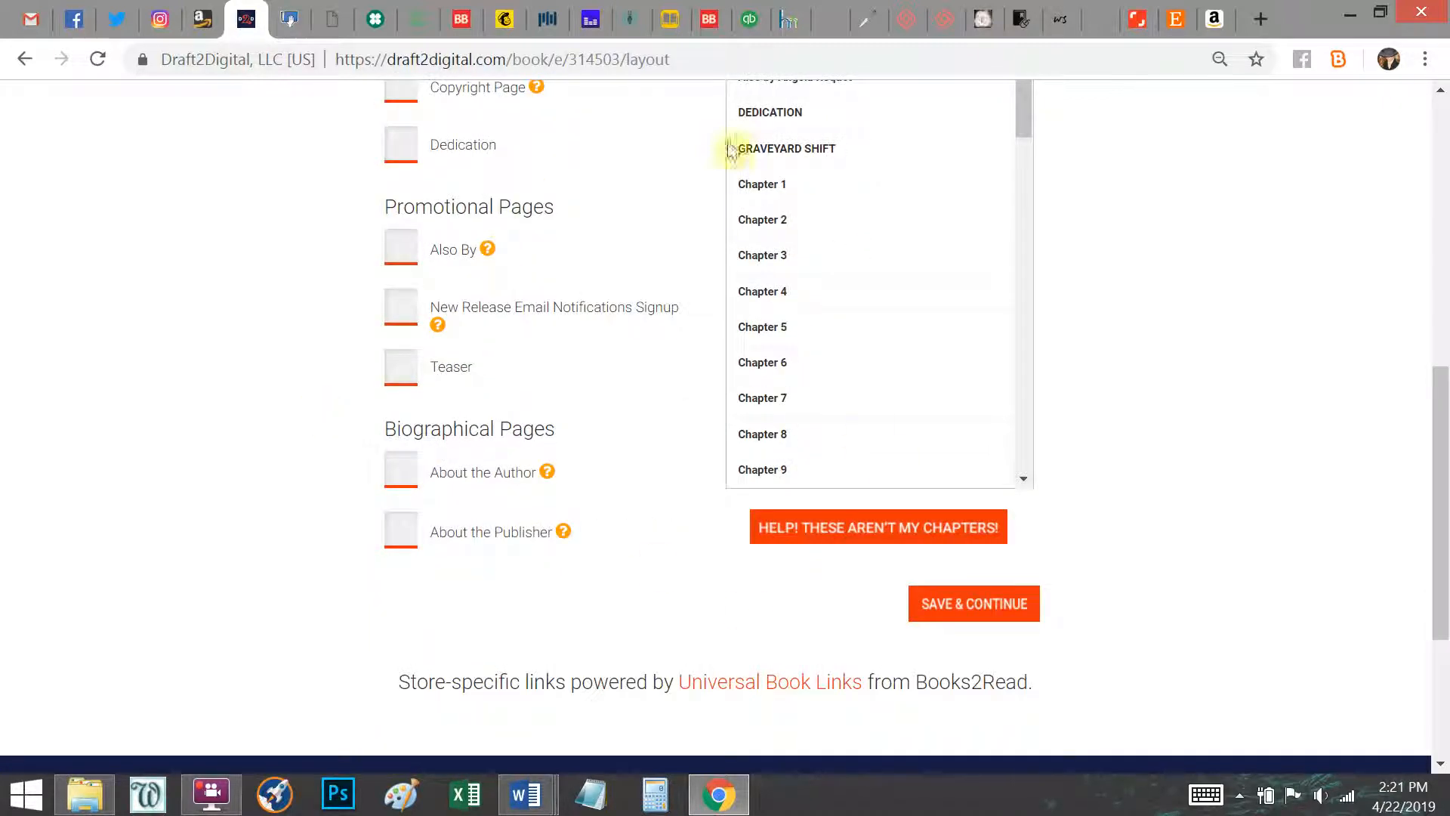
Save the layout, continue to the book preview and go back to the ebook's title page.
click(948, 593)
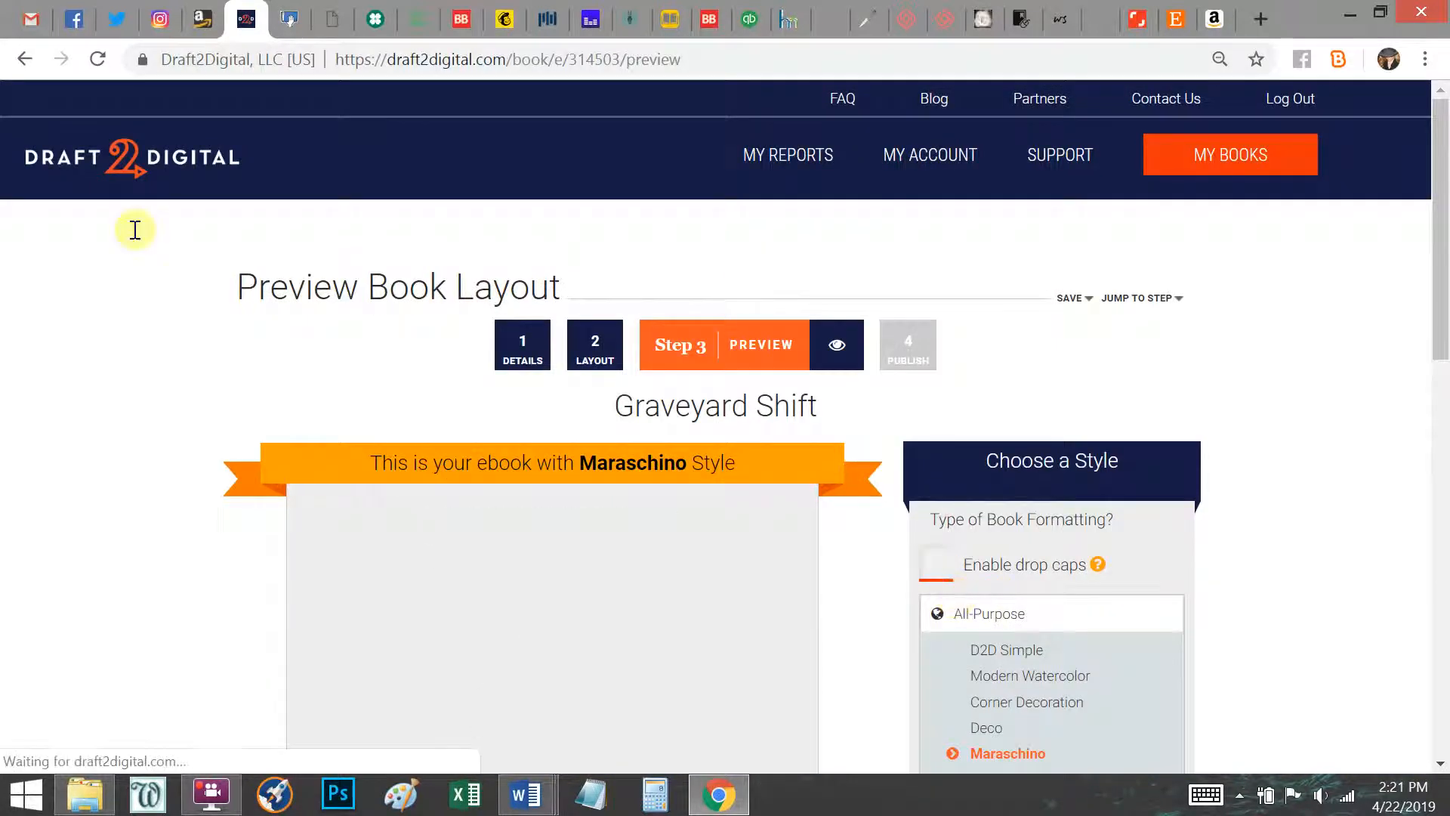
scroll(104, 349, down, 4)
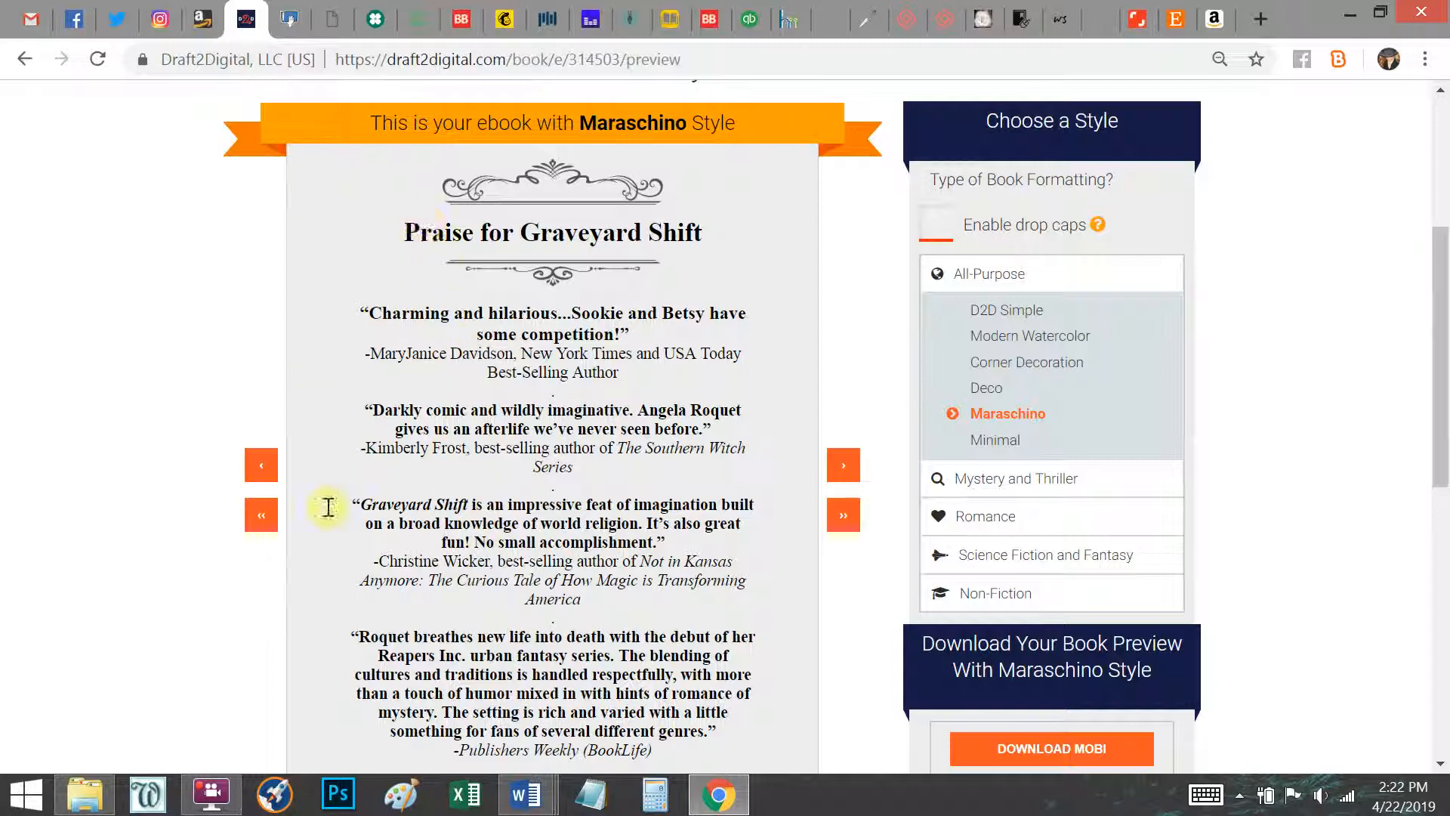
click(260, 514)
click(260, 517)
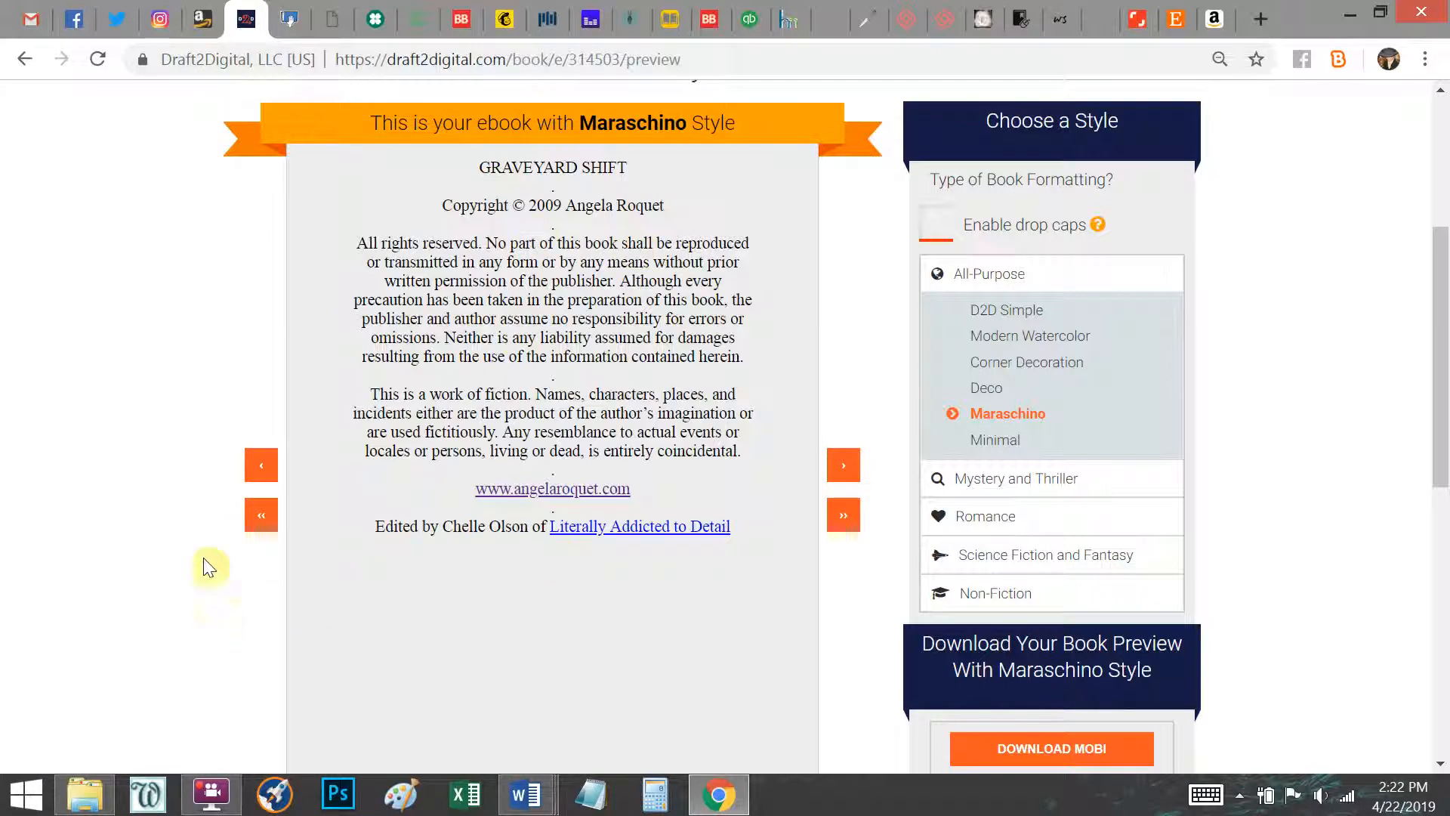
click(259, 532)
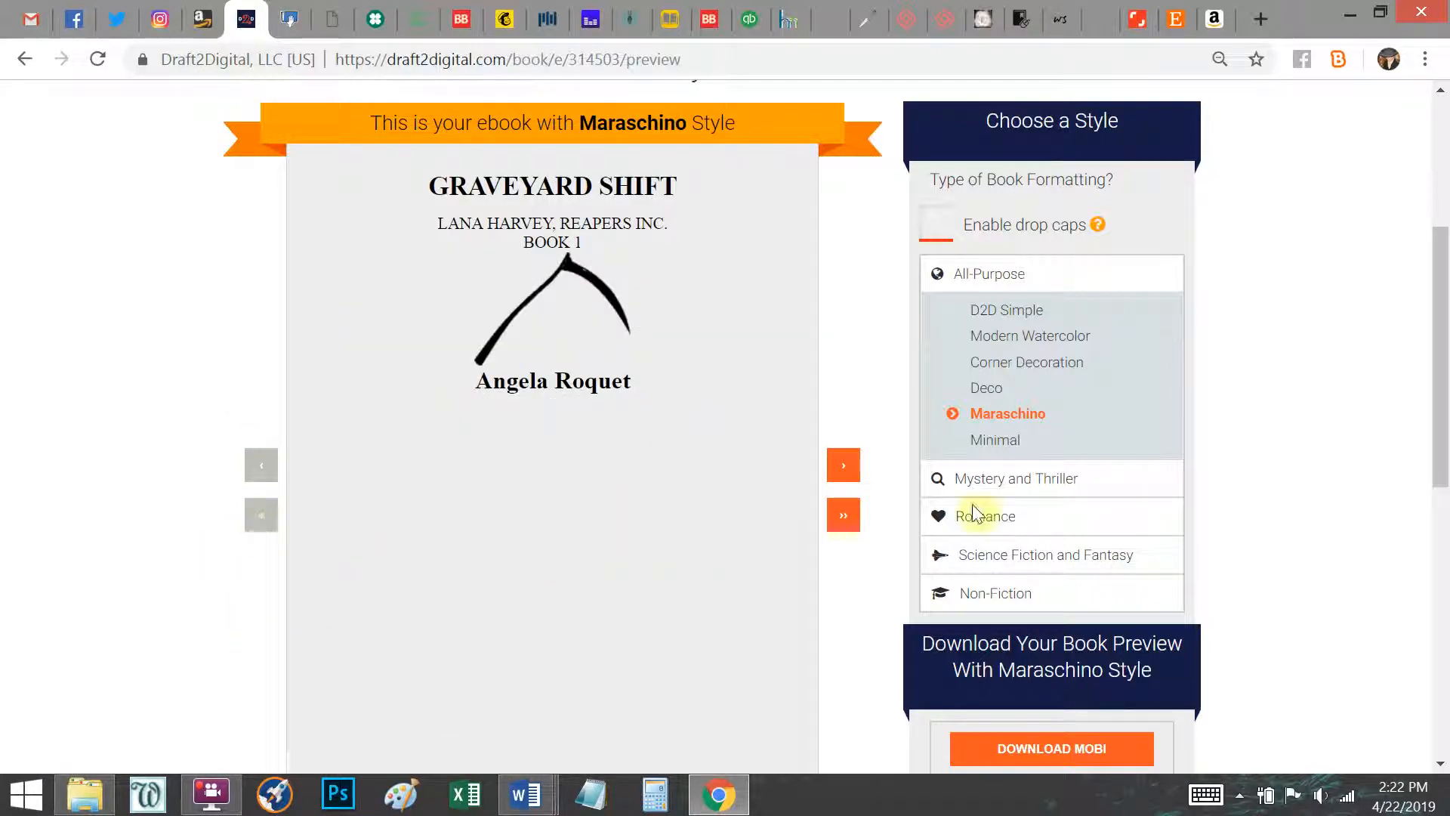
Page forward through the ebook preview's copyright page, table of contents, praise and Also By pages to the Dedication.
click(843, 474)
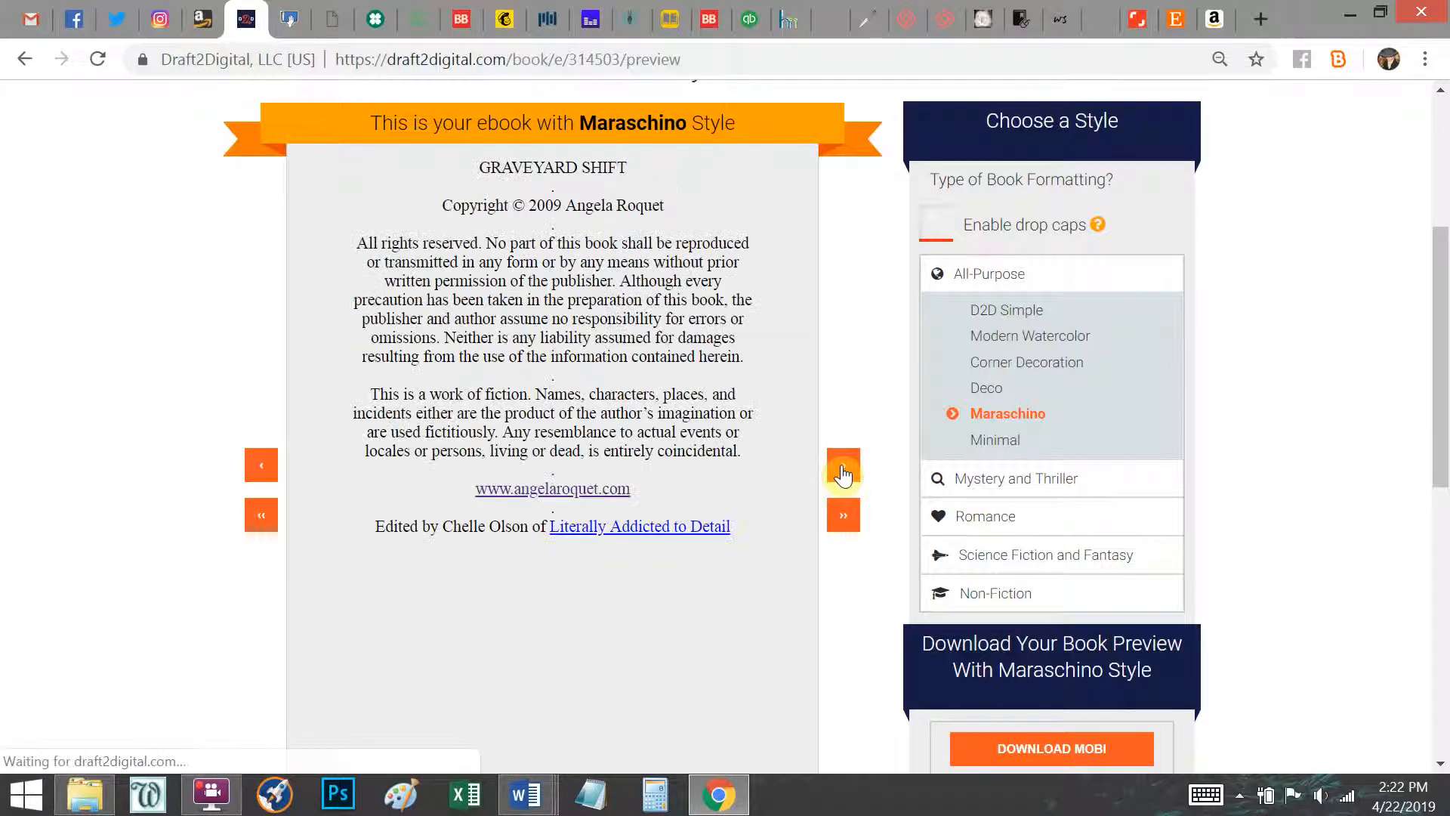
click(844, 474)
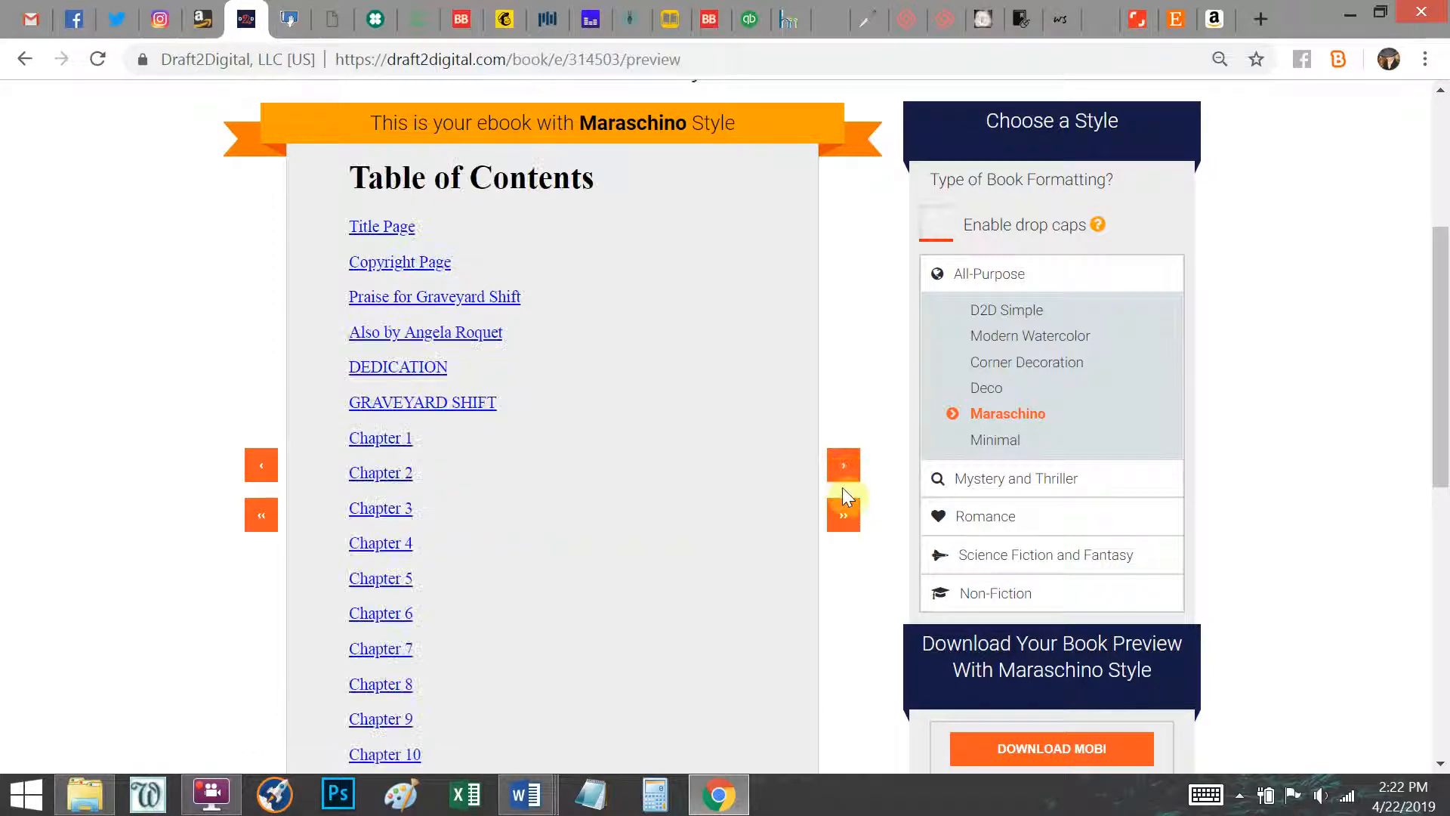
click(844, 468)
click(844, 469)
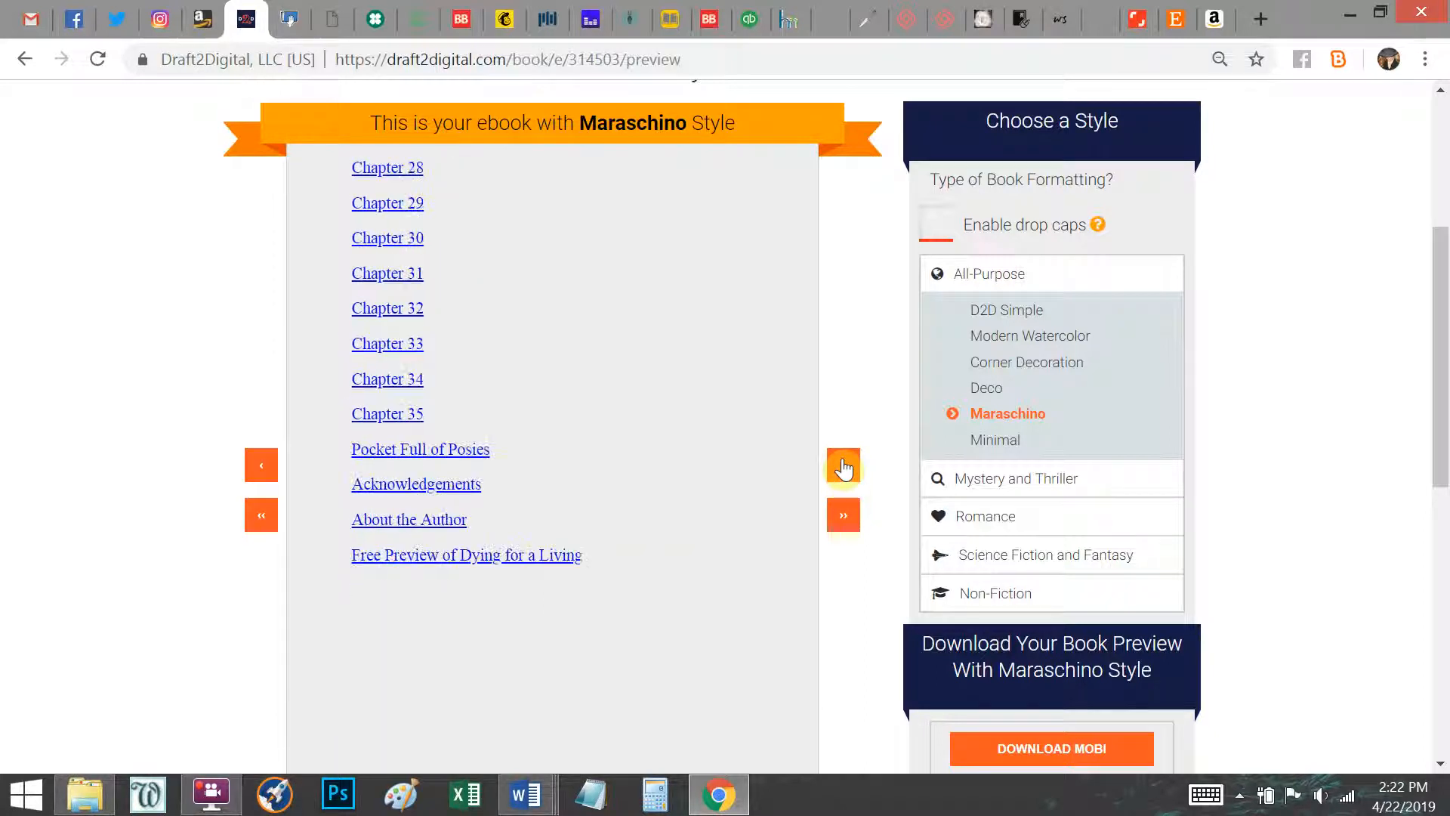
click(843, 471)
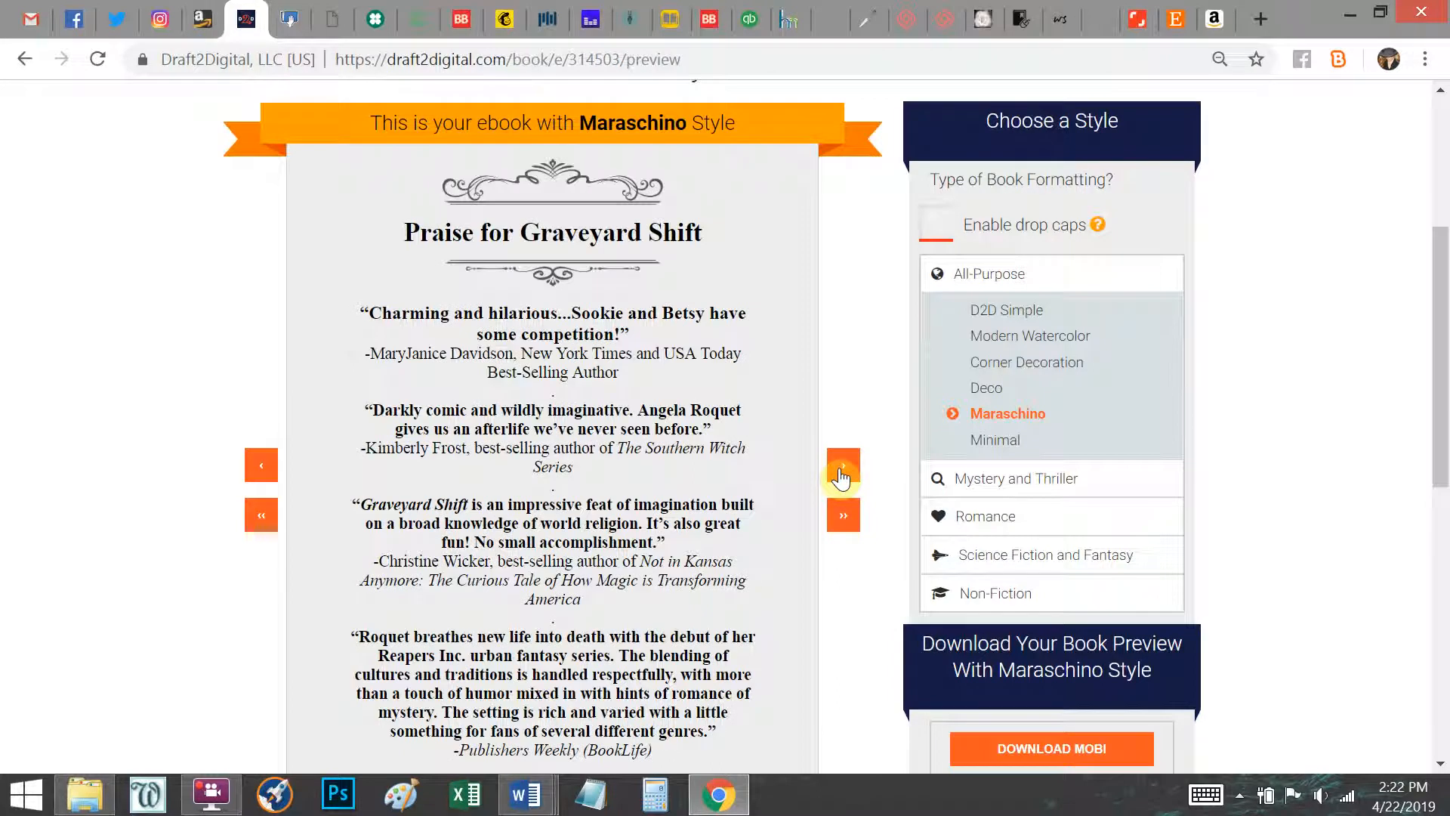
click(841, 474)
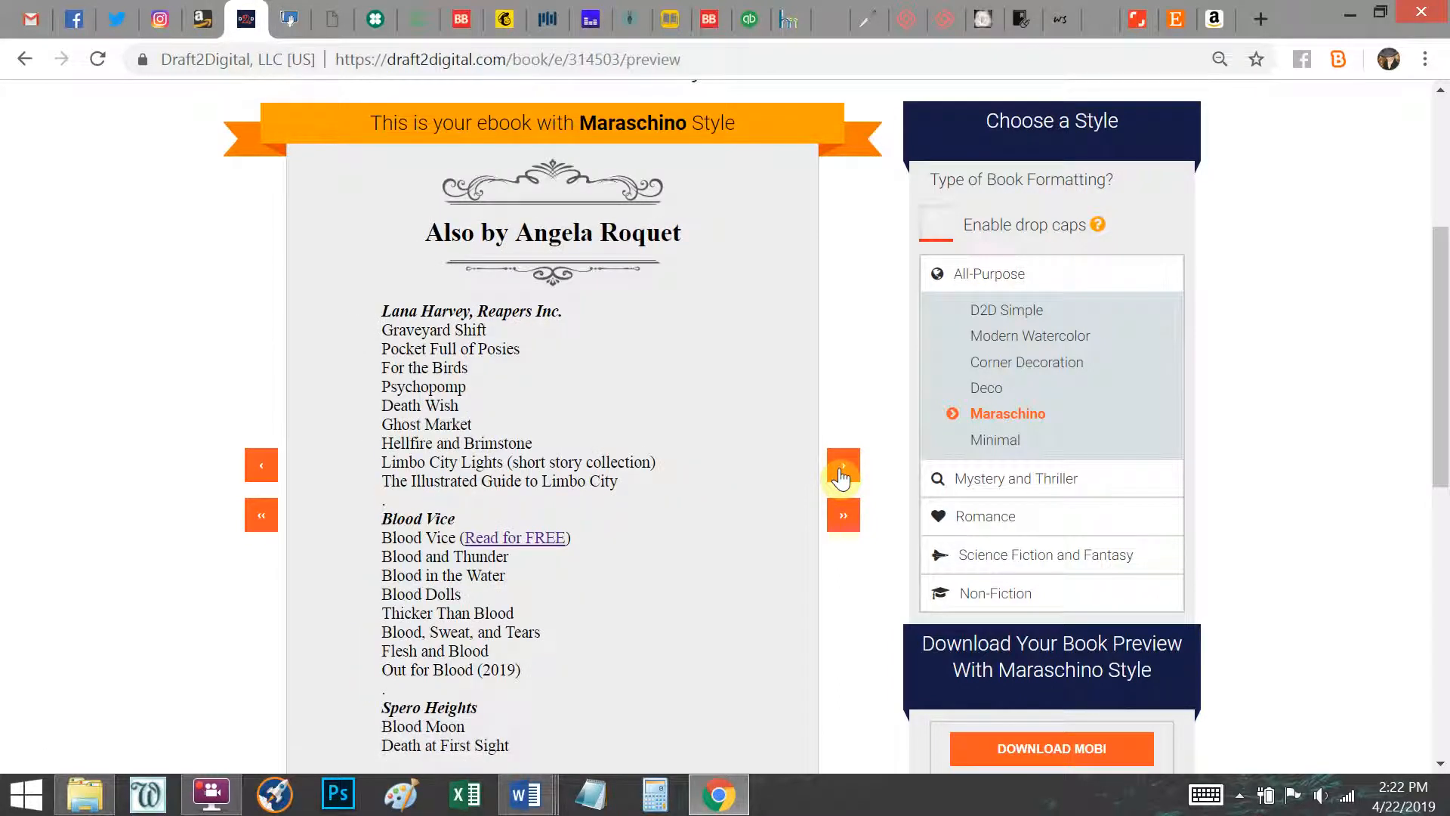
click(842, 475)
click(840, 476)
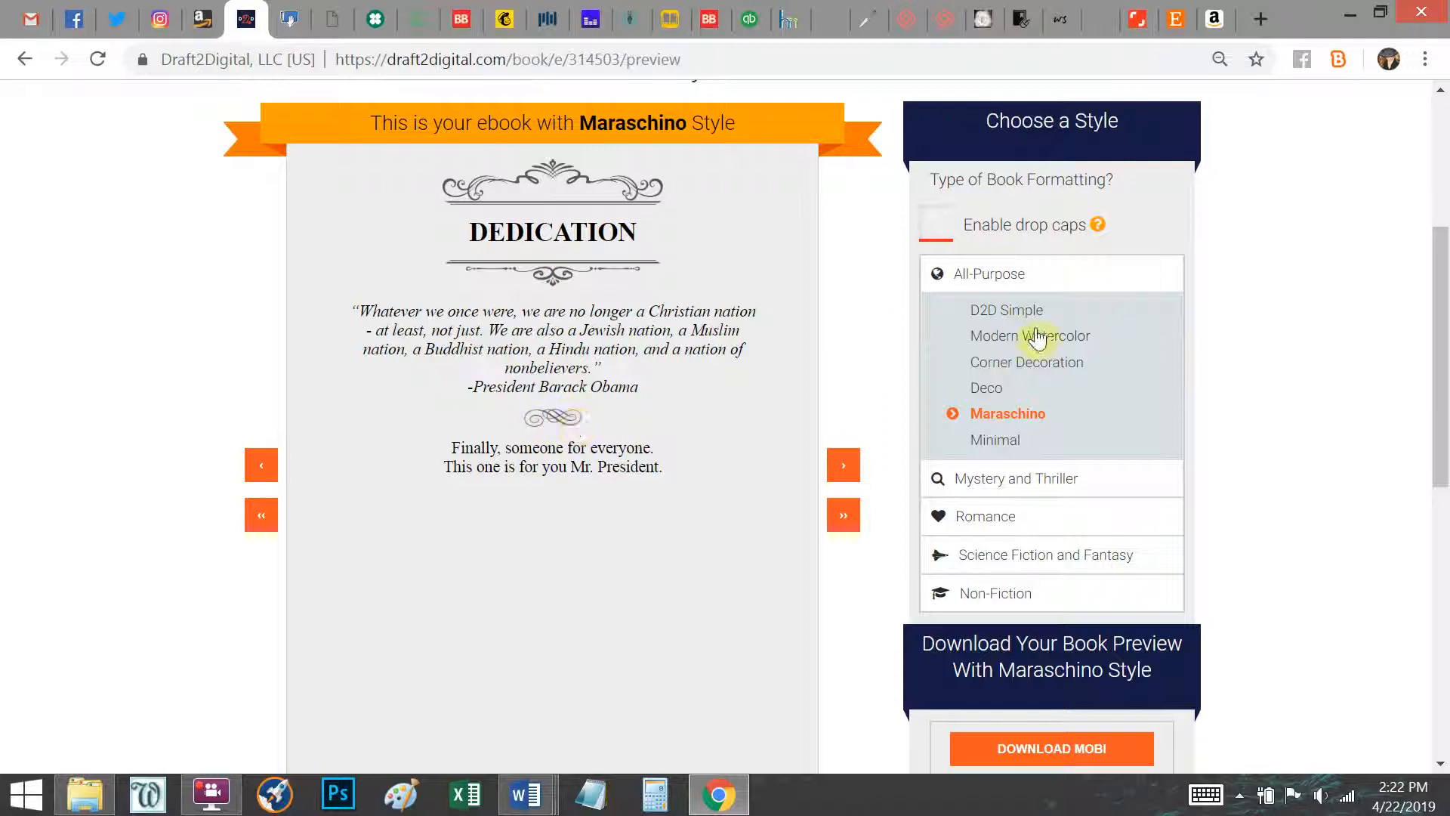
Preview the Dedication page in the All-Purpose styles D2D Simple, Modern Watercolor, Corner Decoration, Deco, Maraschino and Minimal.
click(1023, 319)
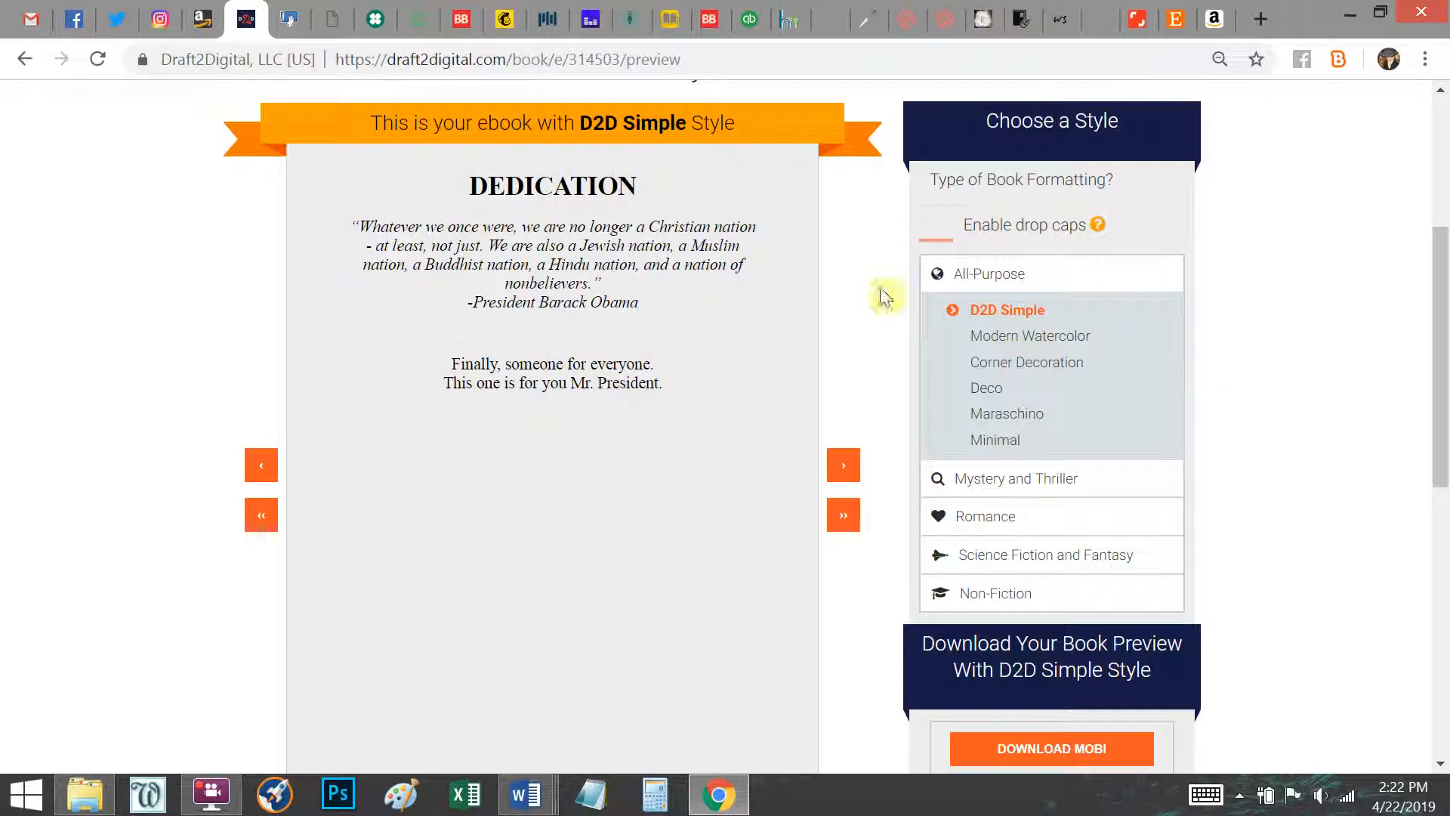
click(1034, 348)
click(1031, 371)
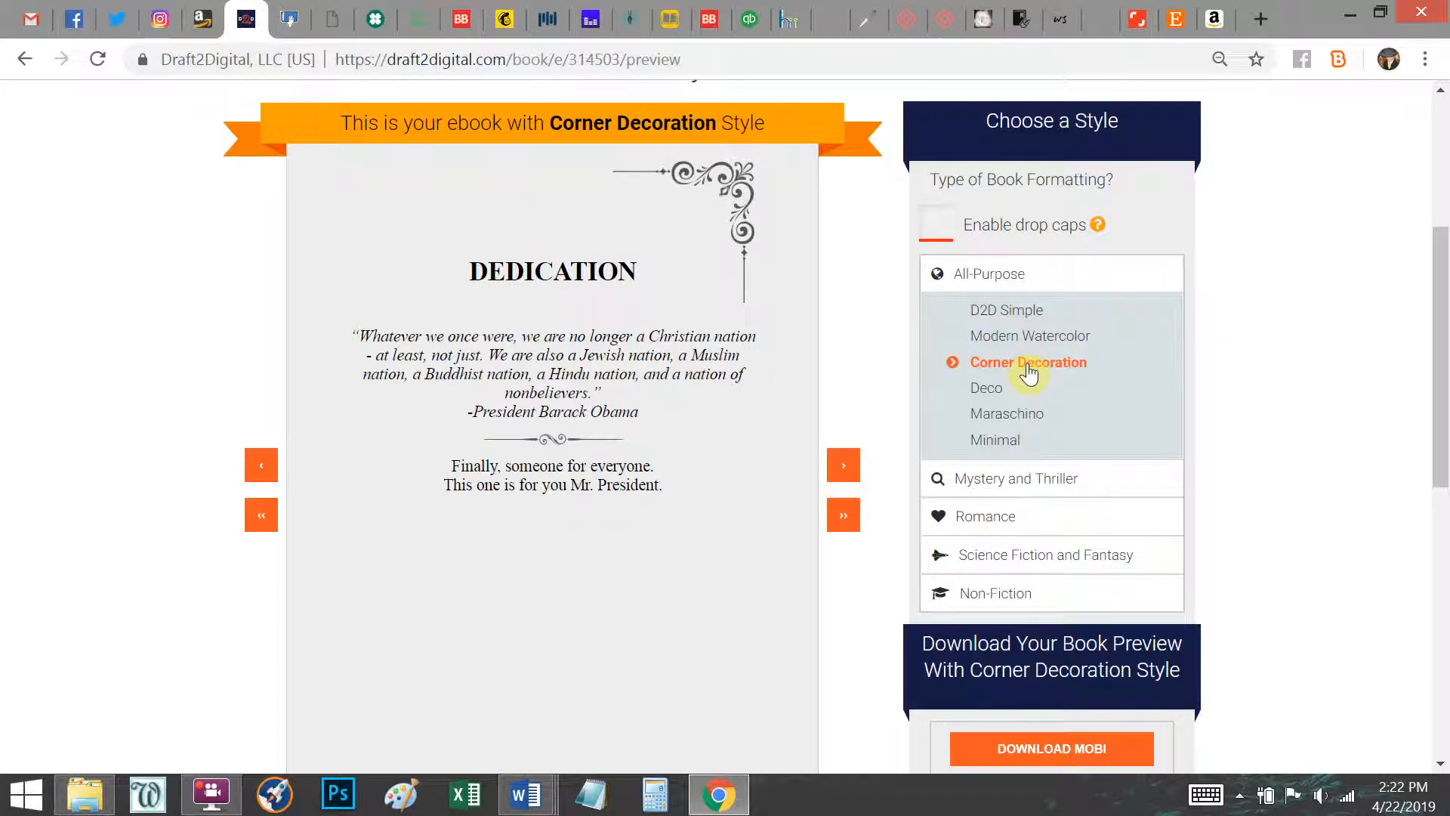
click(988, 400)
click(988, 415)
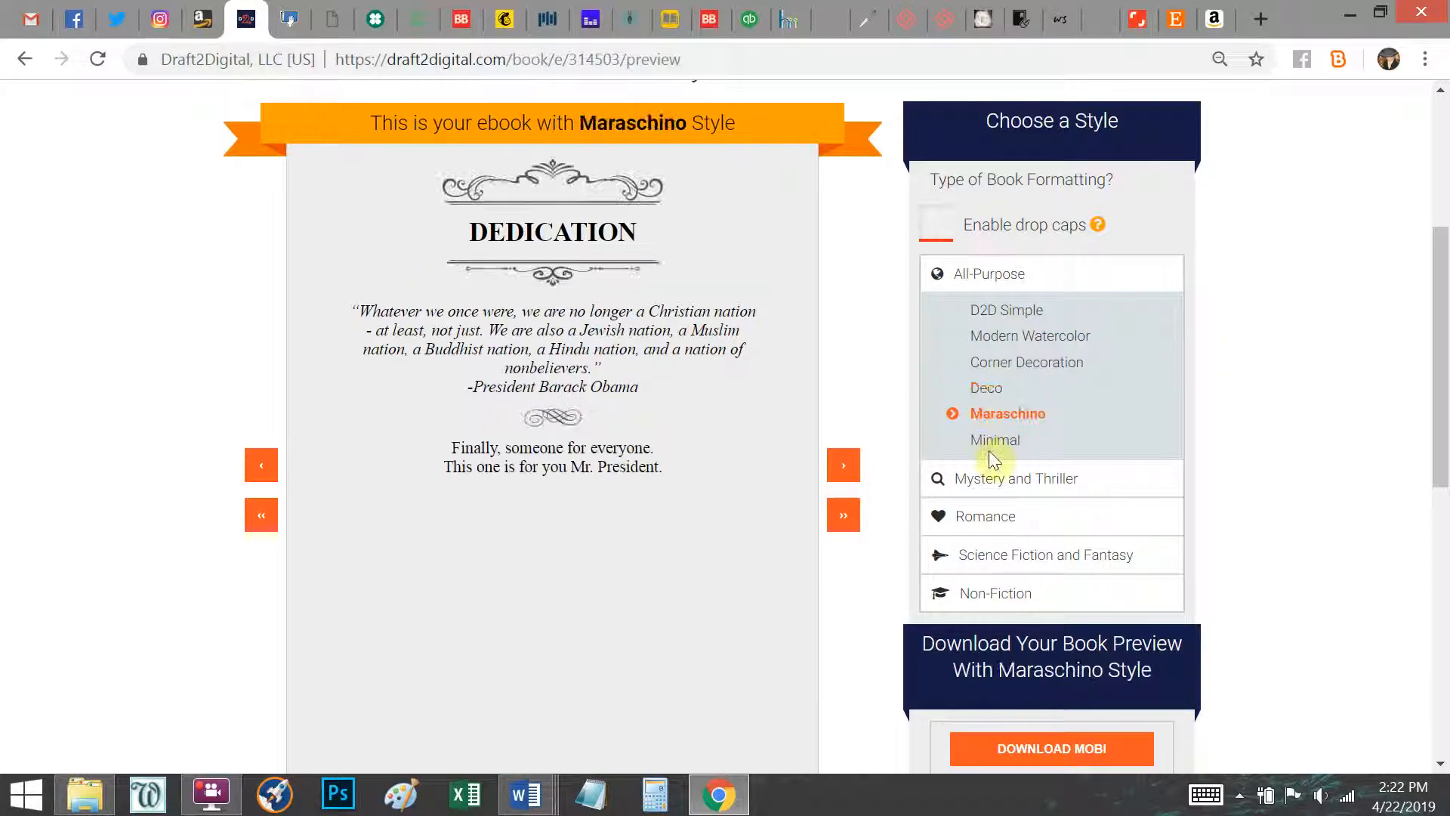
click(984, 442)
Preview the Dedication page in the Mystery and Thriller styles A Clue, Classy Mystery, Nevermore and Grime.
click(987, 478)
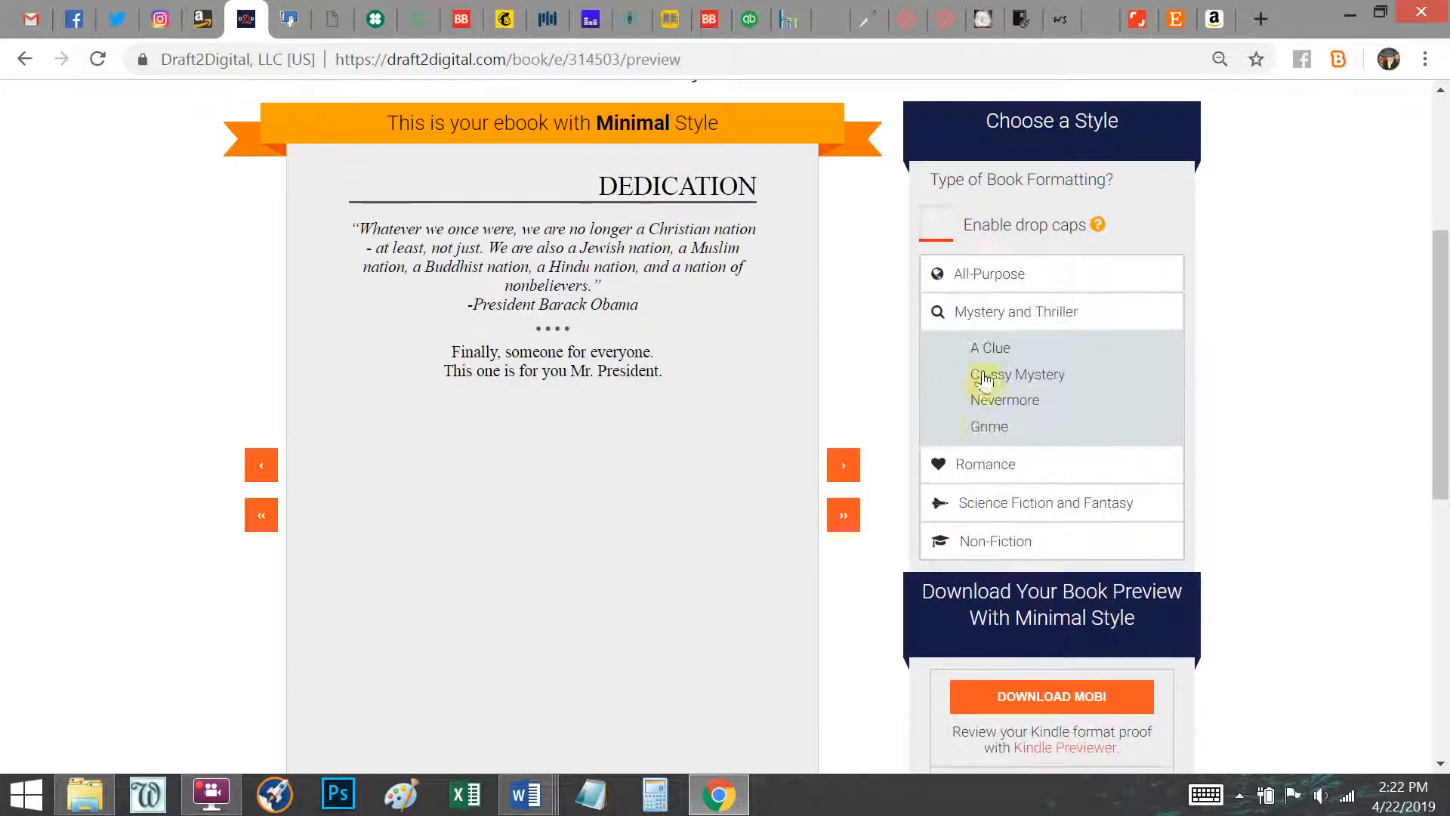
click(988, 355)
click(988, 376)
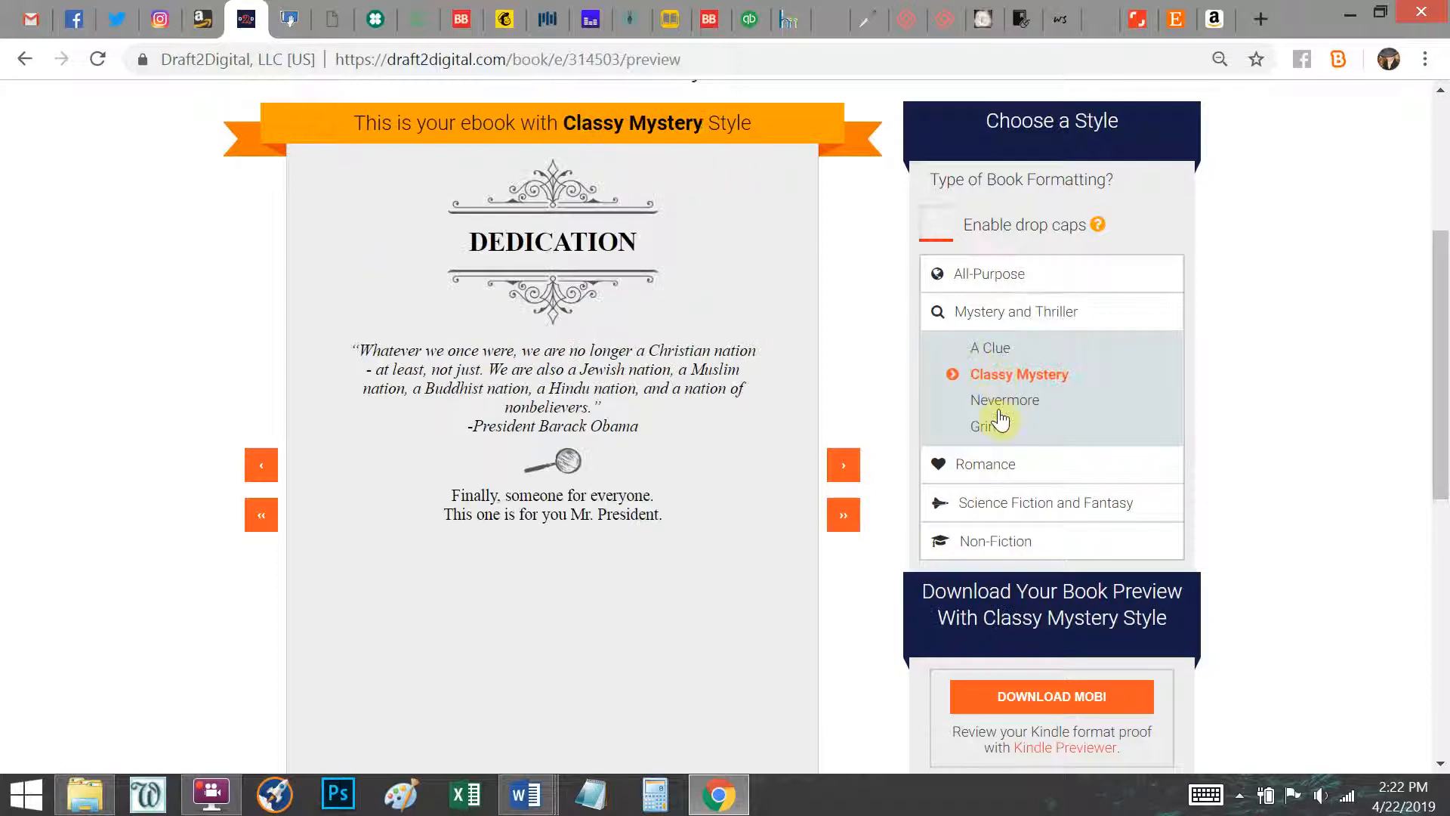
click(998, 404)
click(987, 427)
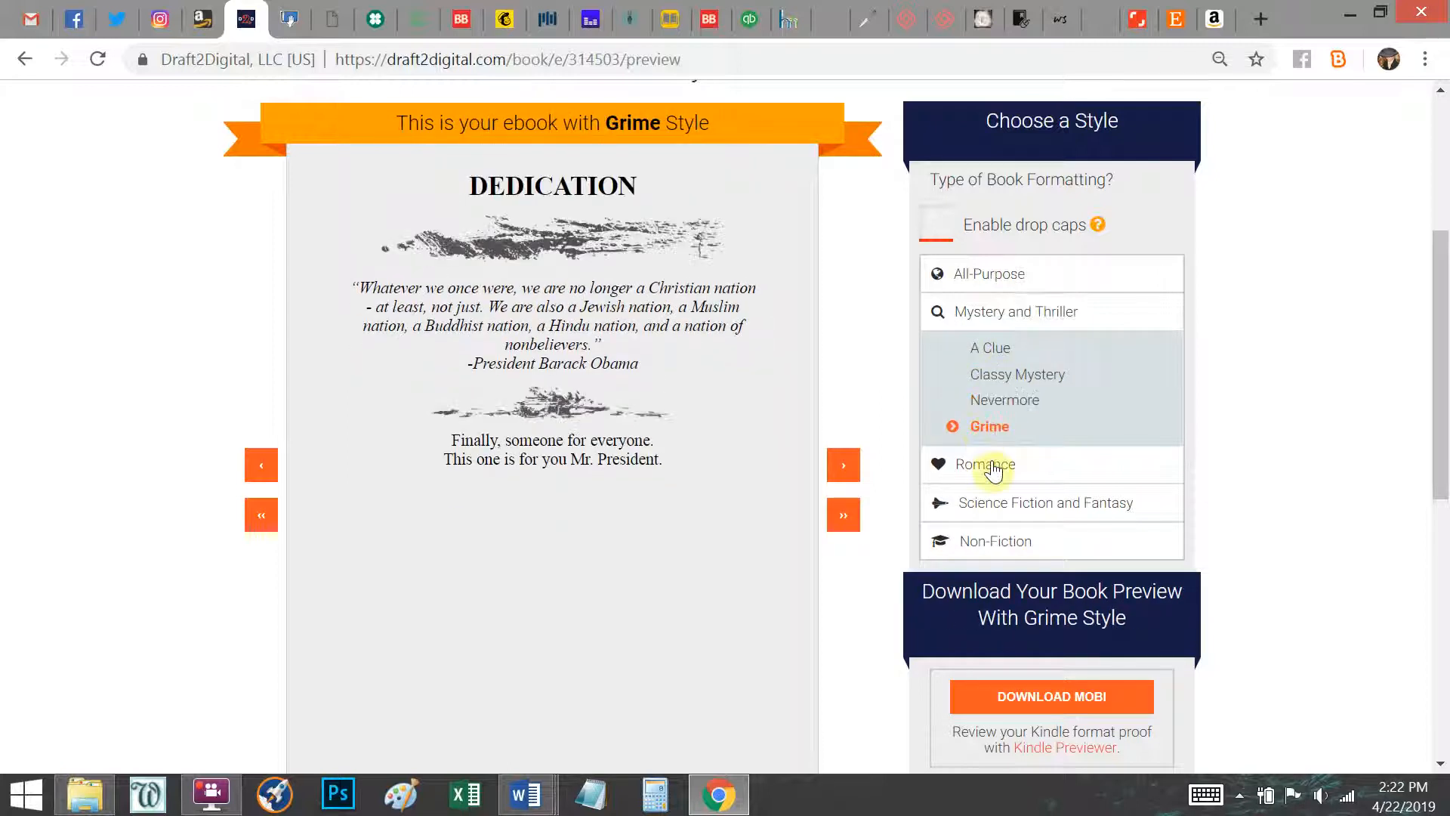
Preview the Dedication page in the Romance styles Midnight Oil, Subtle Hearts and Sweet Bow.
click(988, 463)
click(993, 391)
click(991, 416)
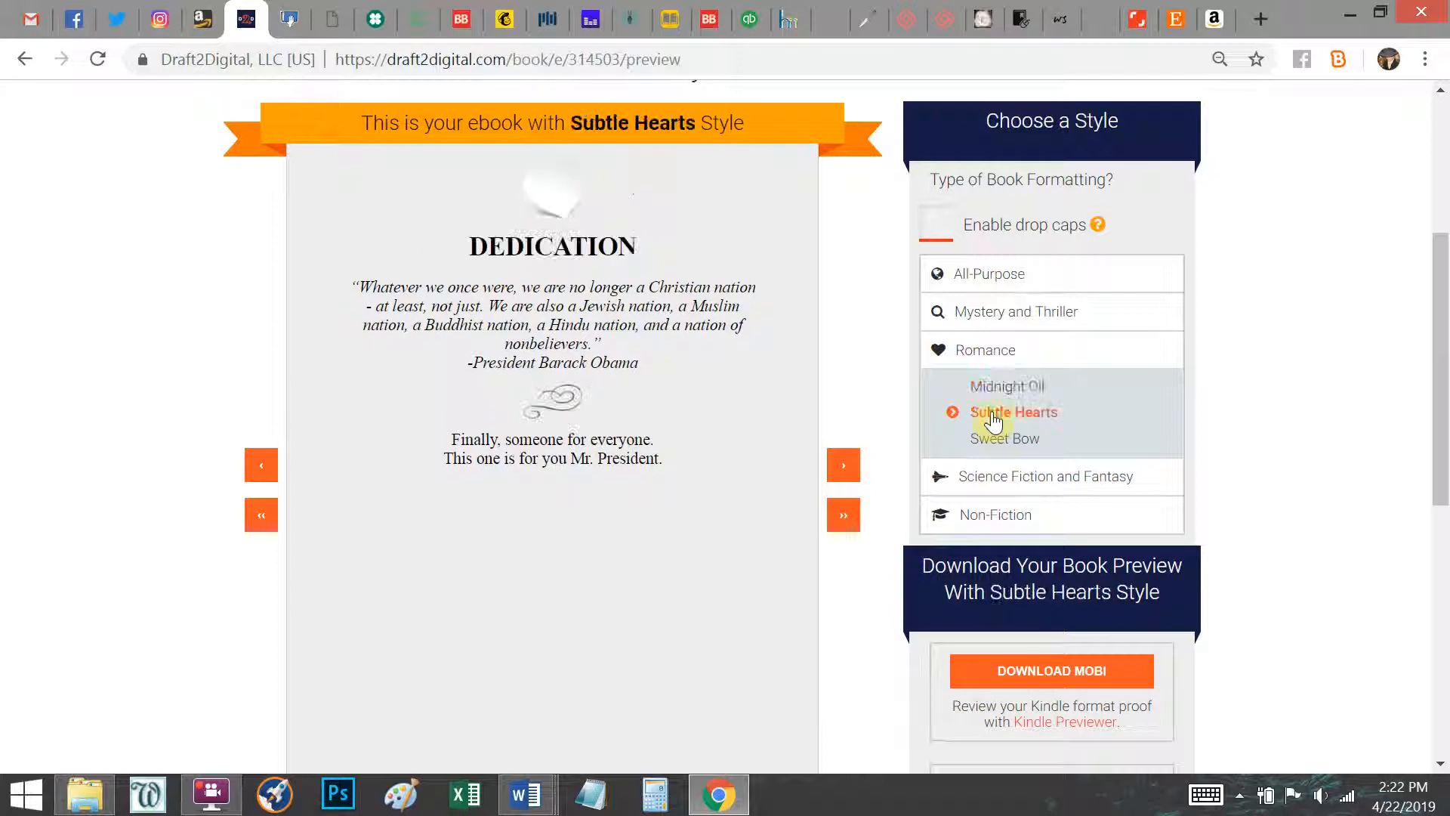
click(988, 442)
Preview the Dedication page in the Science Fiction and Fantasy styles Digital Echo, Fantasy, Hard Line, Heraldic, Regal and Dragon.
click(1001, 489)
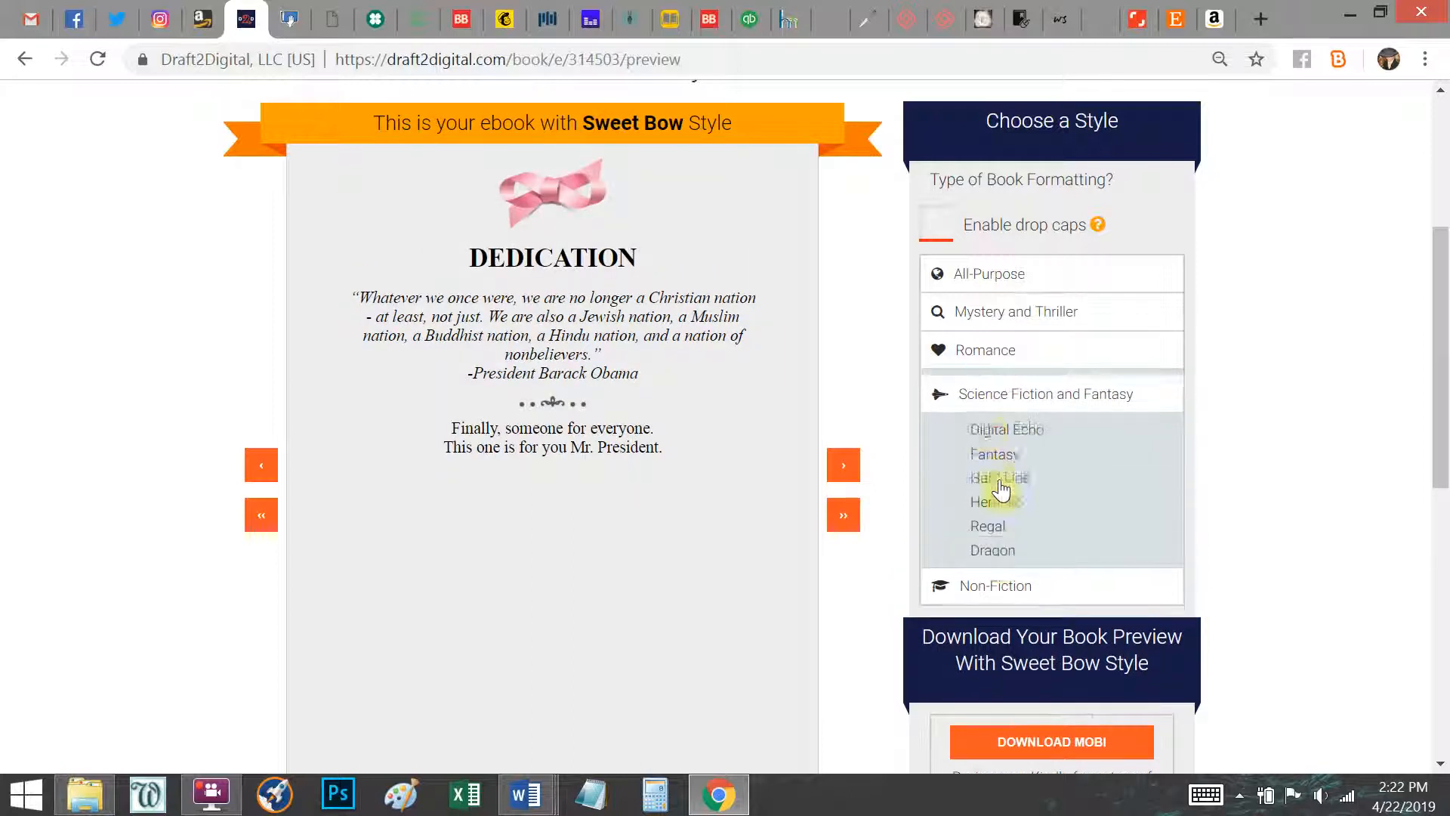
click(988, 426)
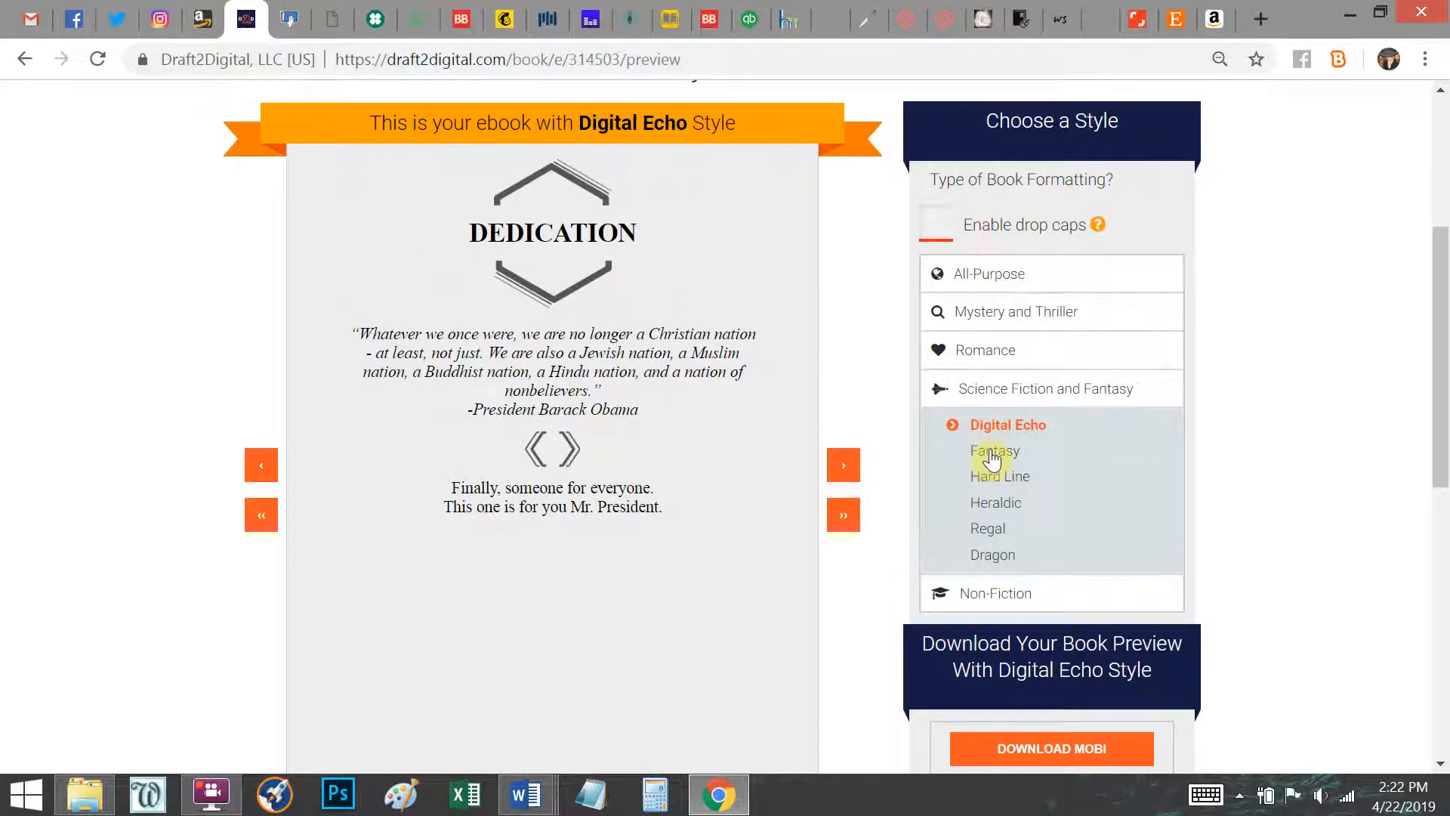
click(992, 457)
click(988, 479)
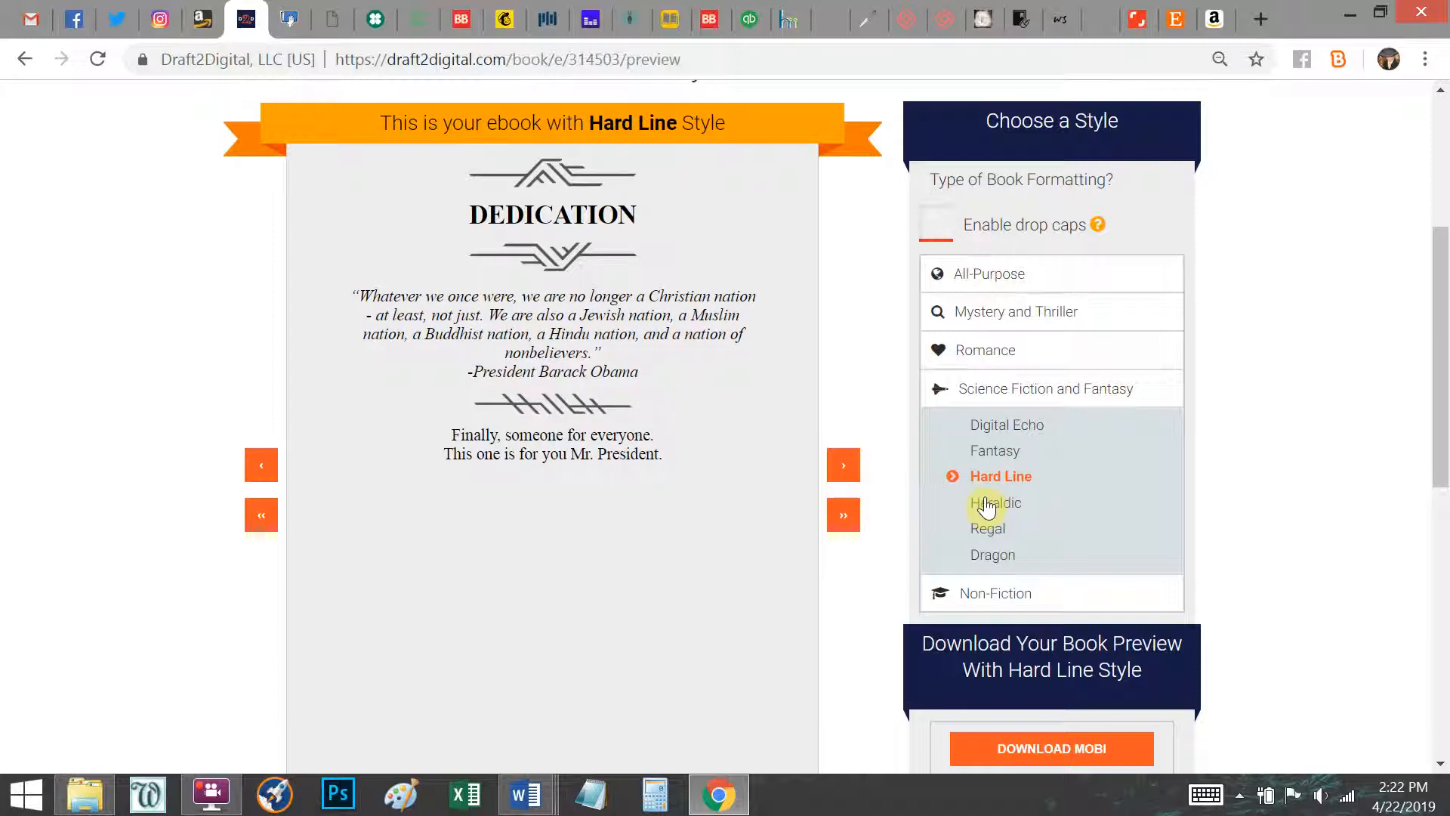
click(987, 505)
click(994, 536)
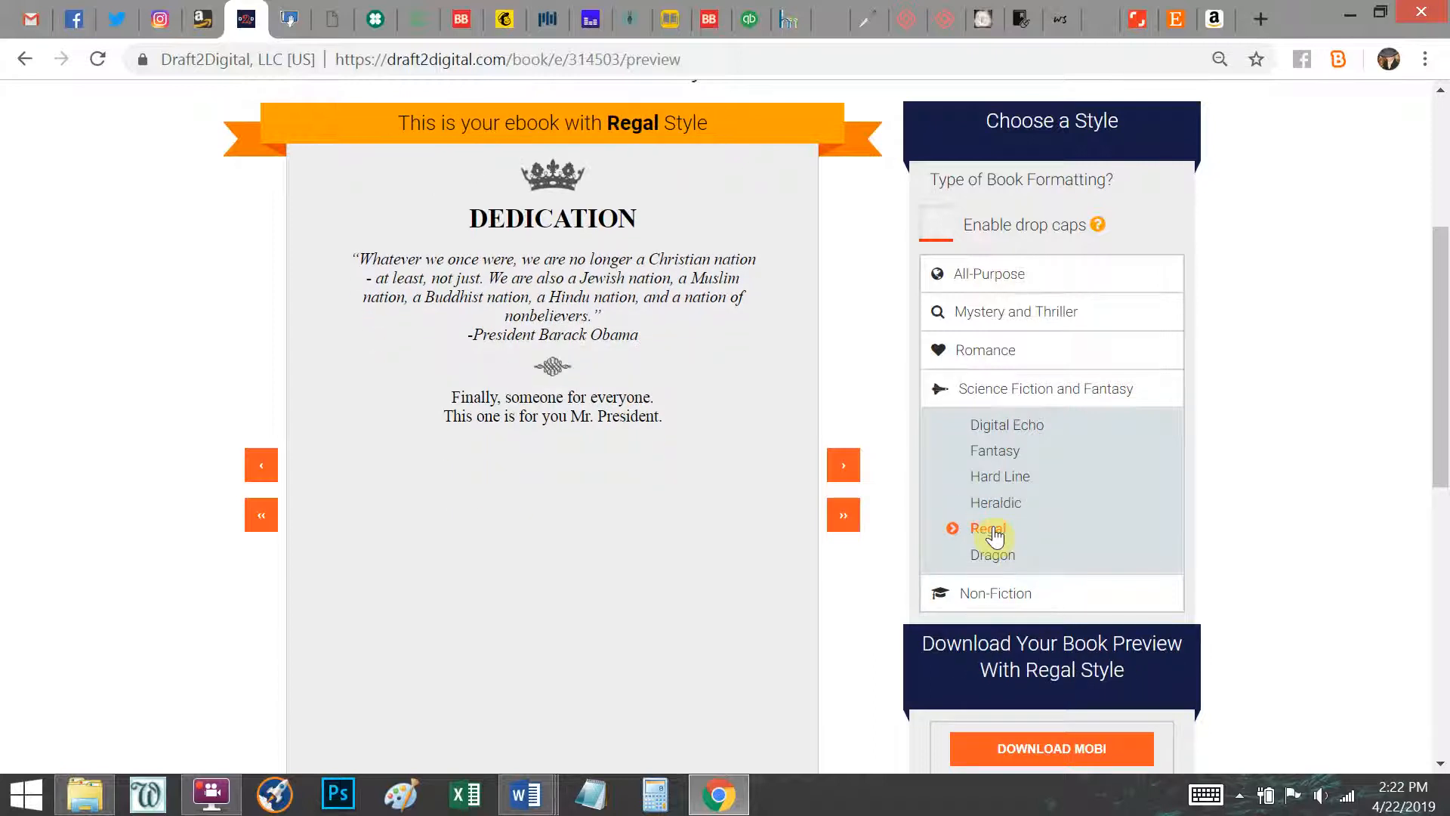
click(991, 559)
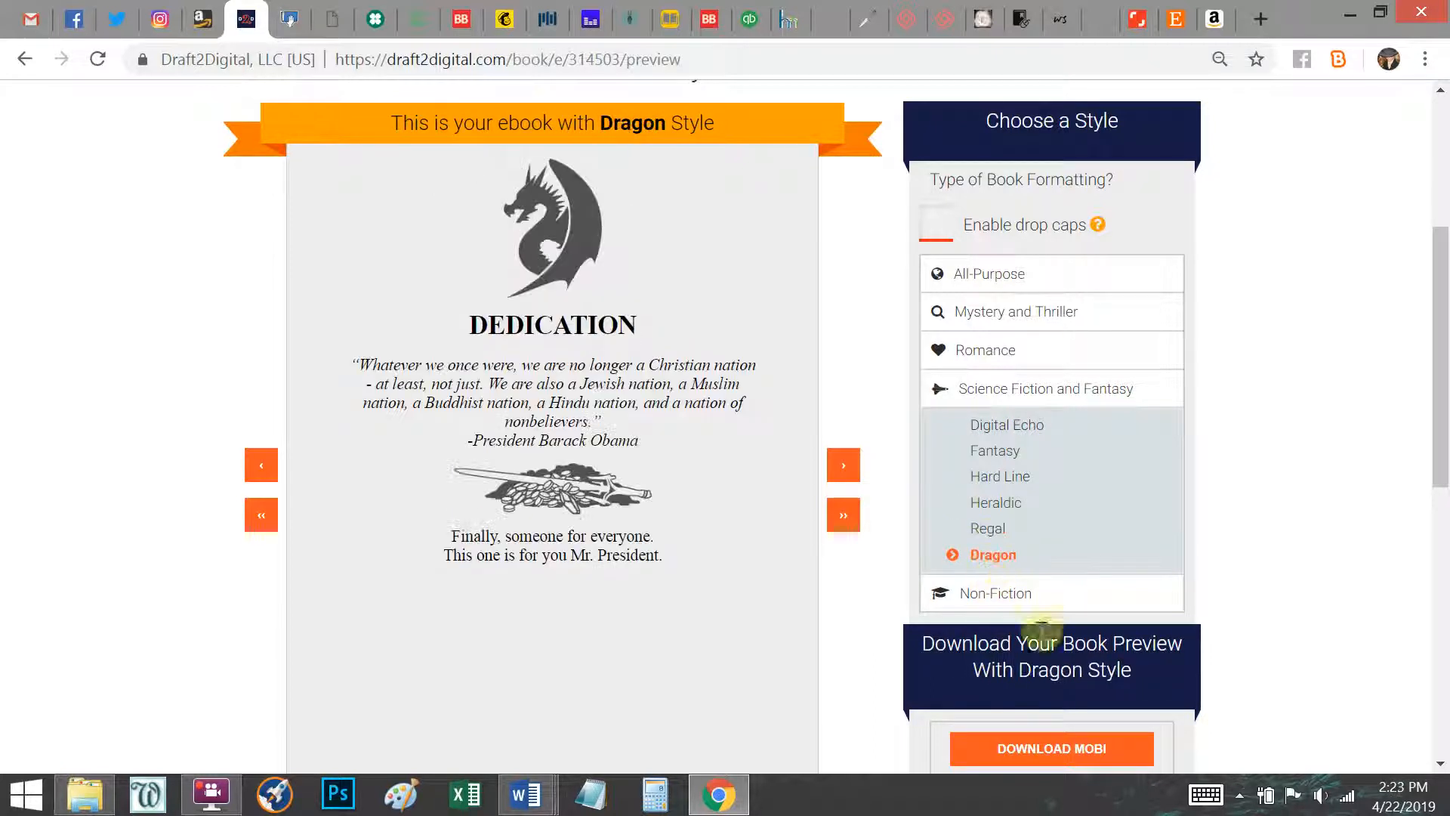
Apply the All-Purpose style Maraschino to the ebook.
click(982, 314)
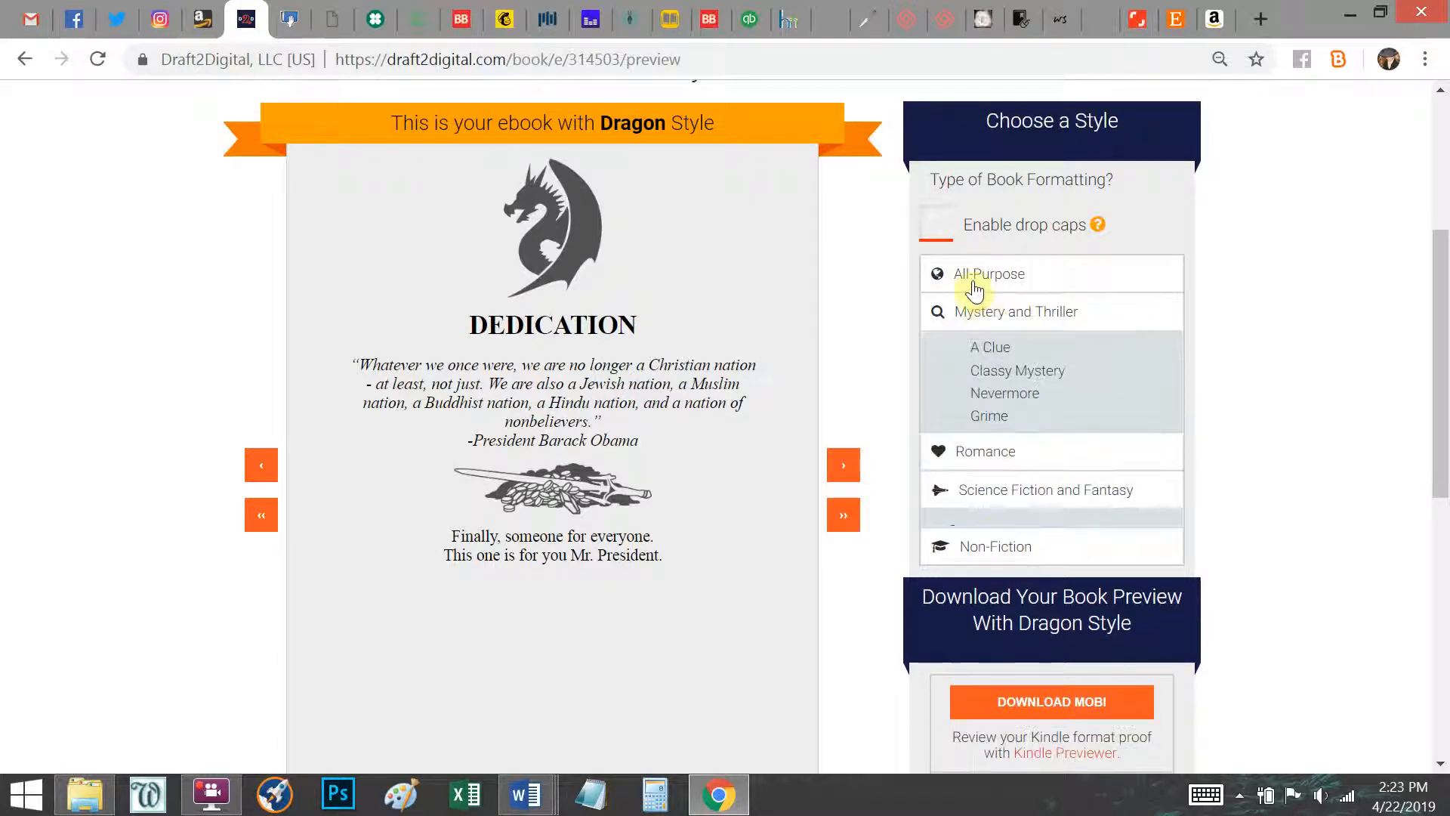
click(974, 285)
click(1010, 415)
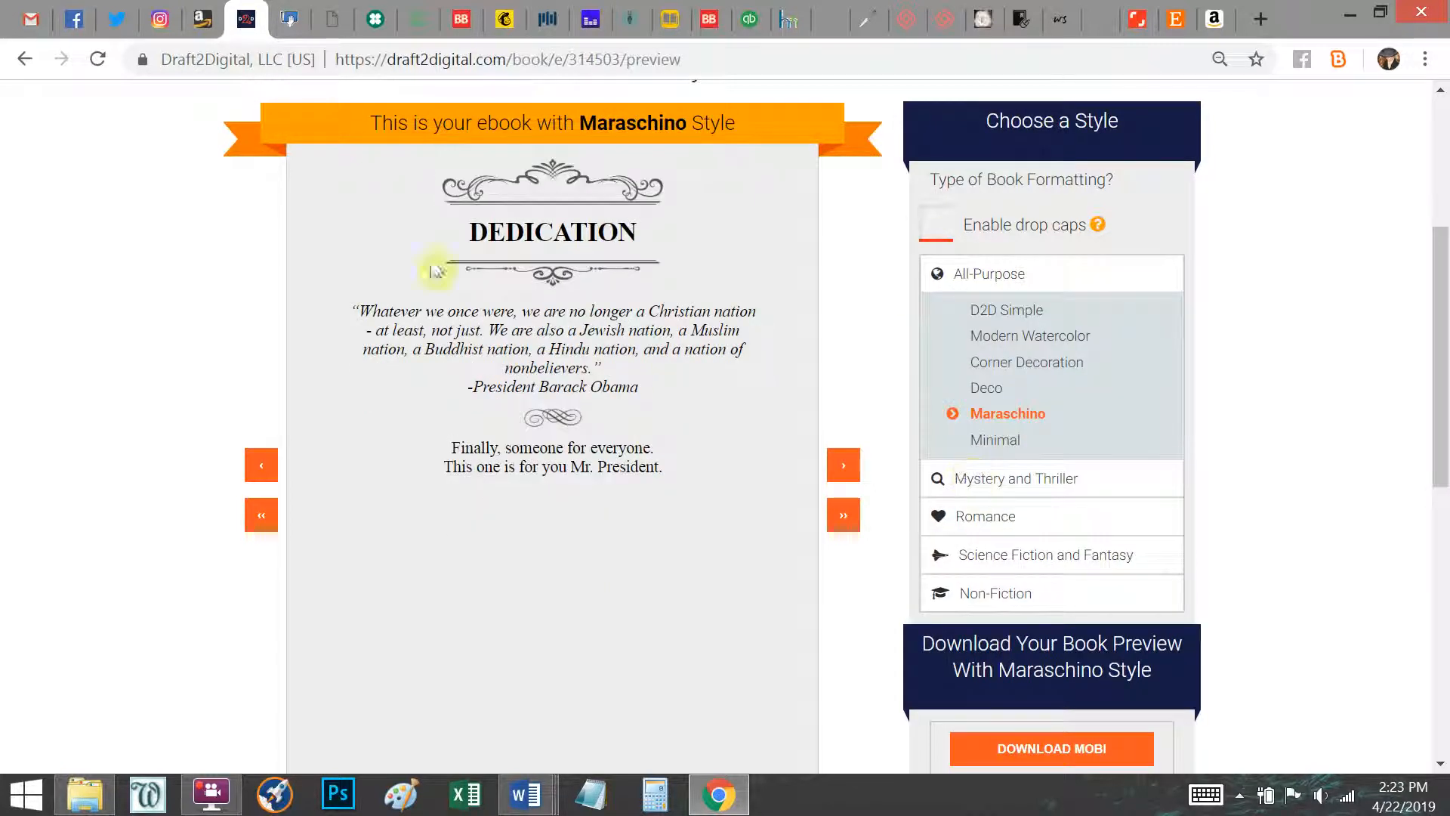
Page forward from the Dedication past the Graveyard Shift heading page and reload the ebook preview.
click(856, 476)
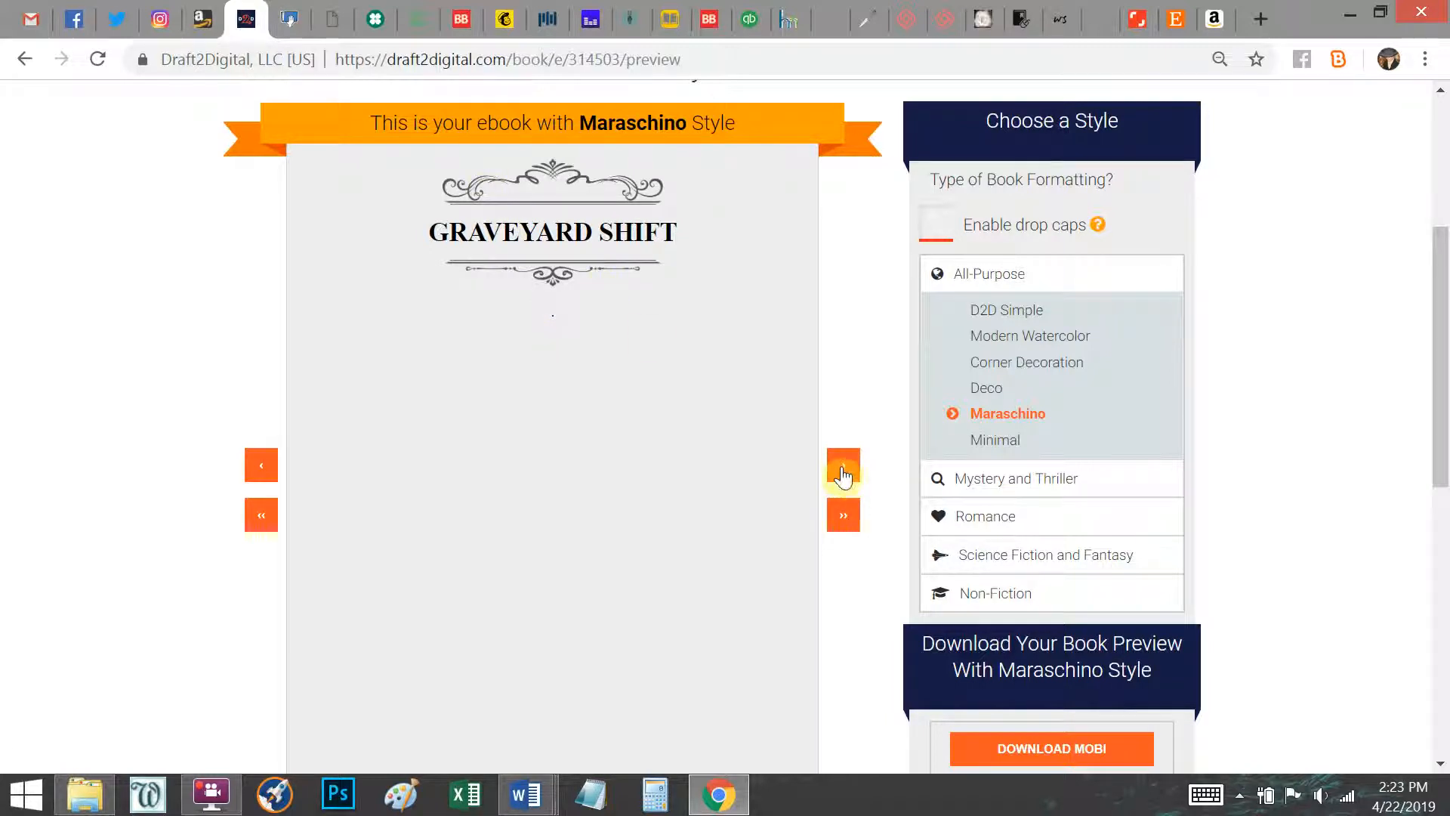
click(843, 474)
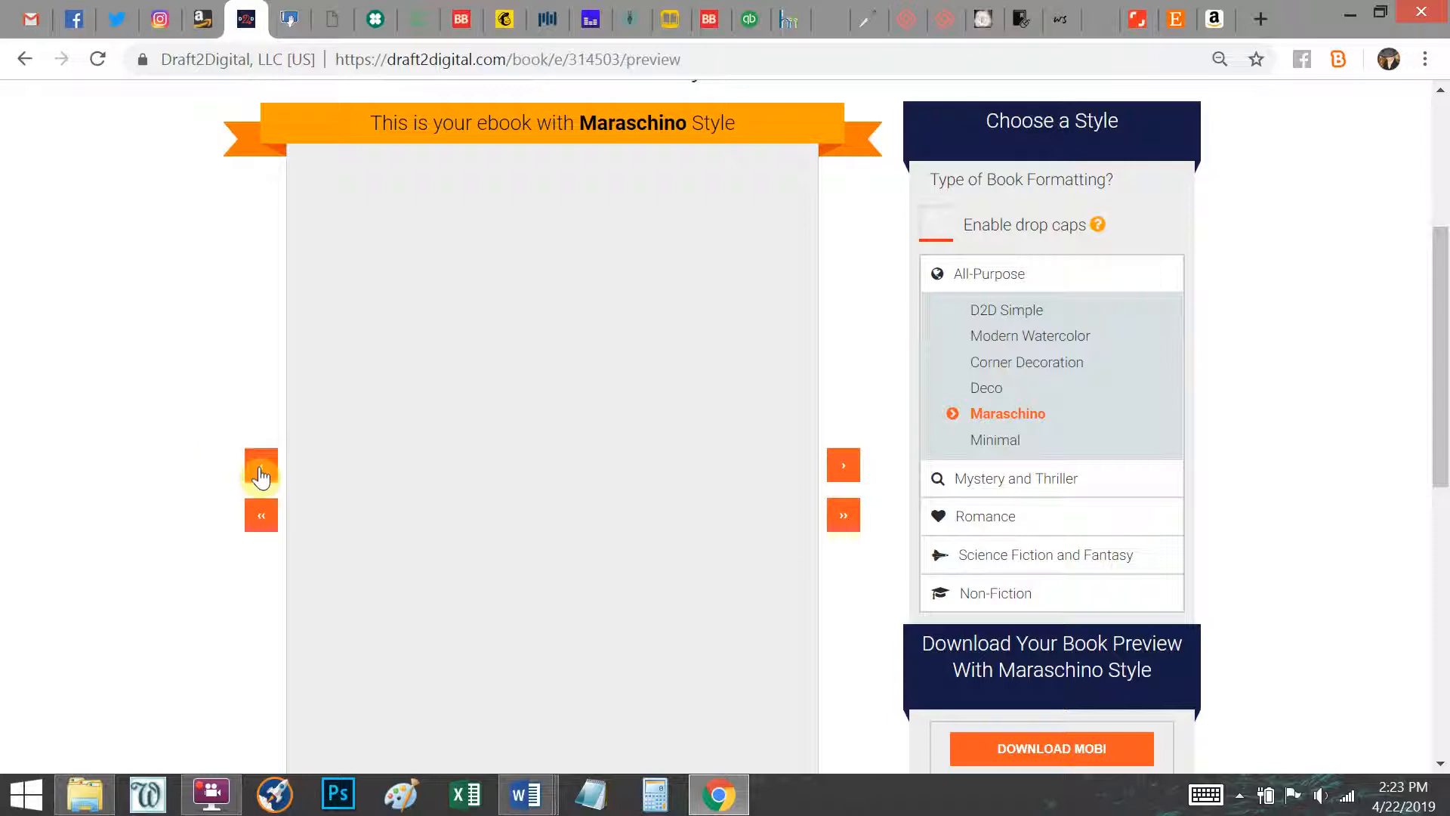
click(98, 61)
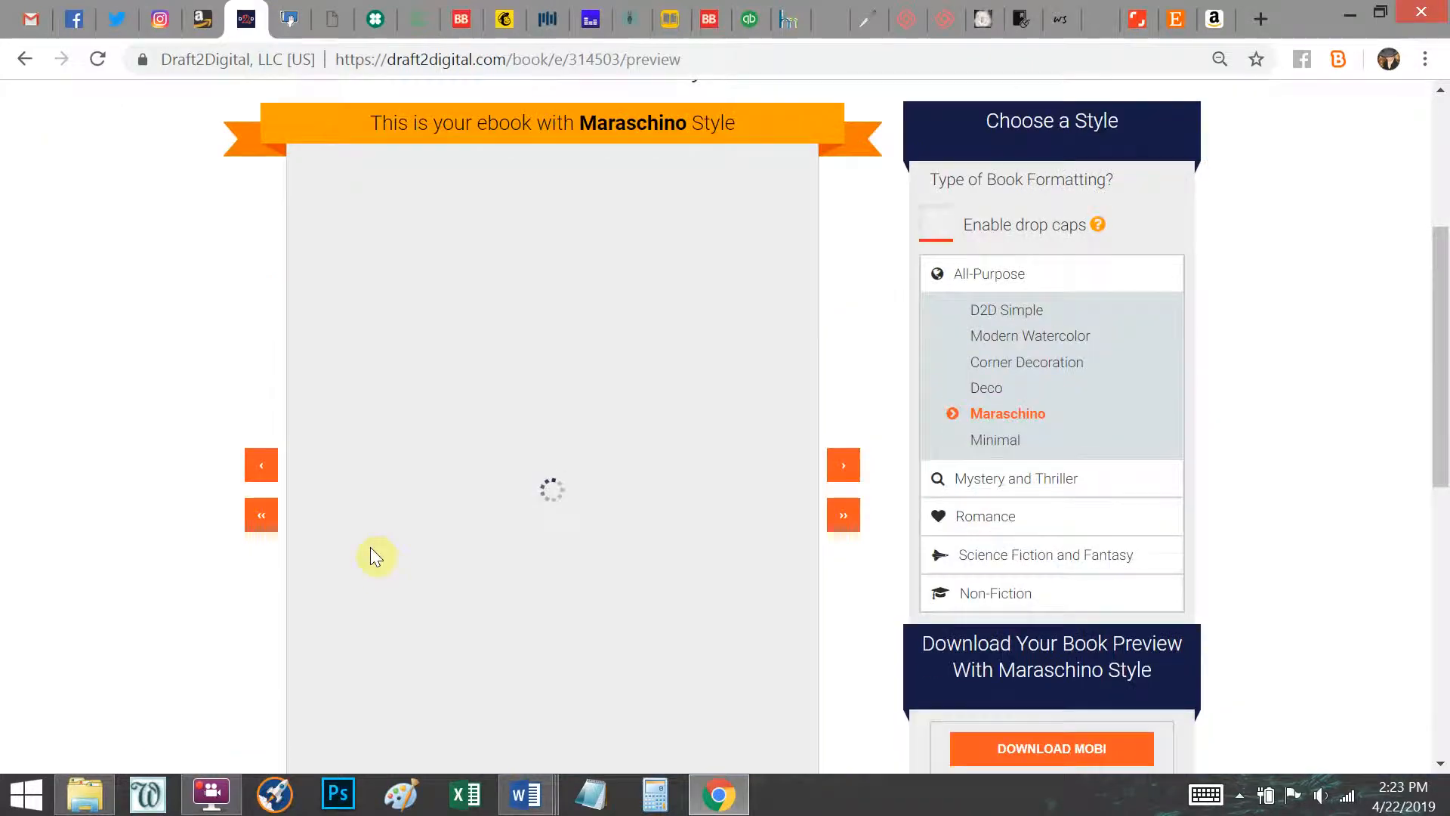
Page back to the start of the table of contents and open Chapter 1 from it.
click(256, 469)
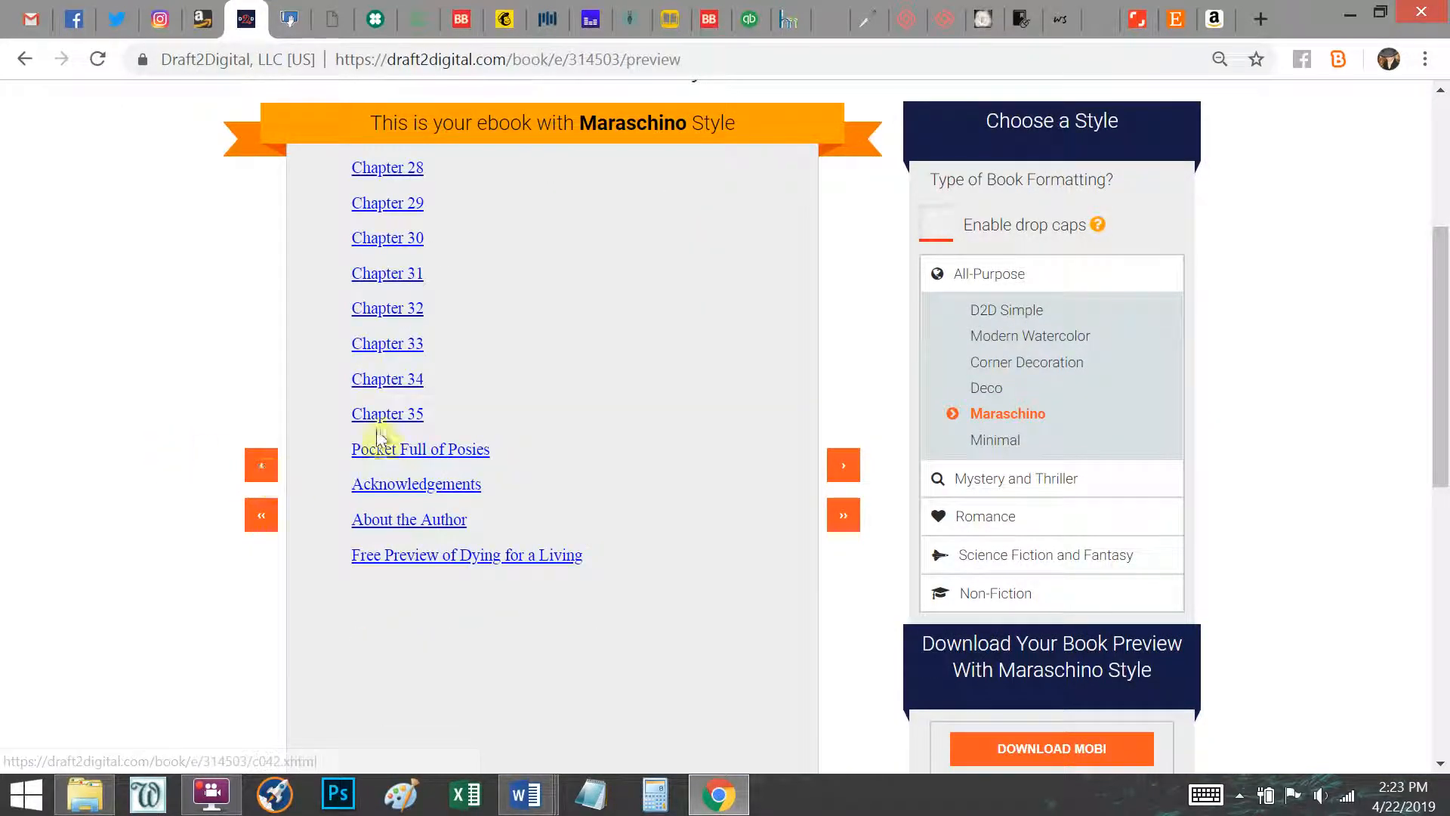
scroll(400, 429, up, 3)
scroll(393, 450, down, 3)
click(258, 473)
click(254, 473)
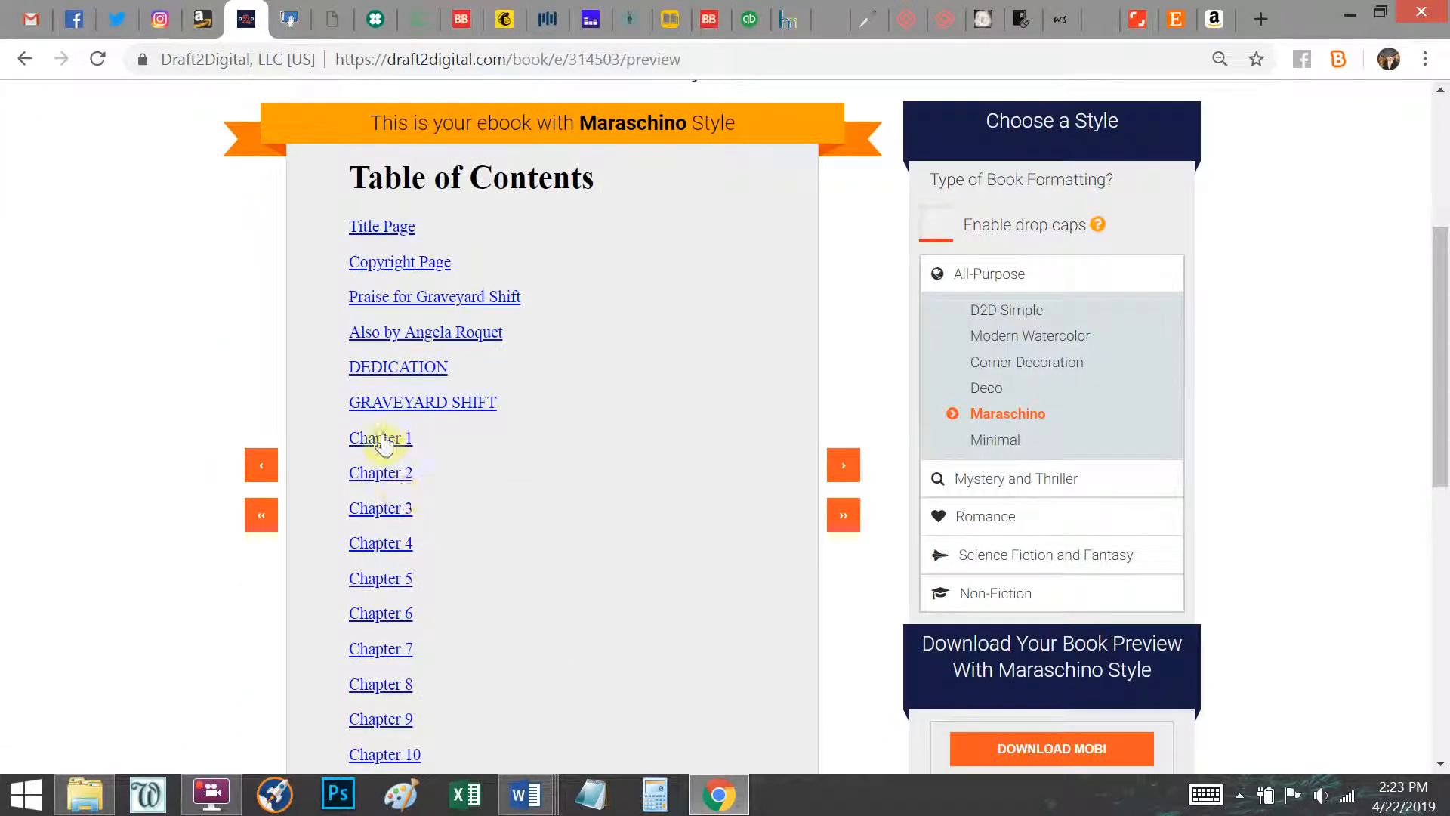
click(381, 440)
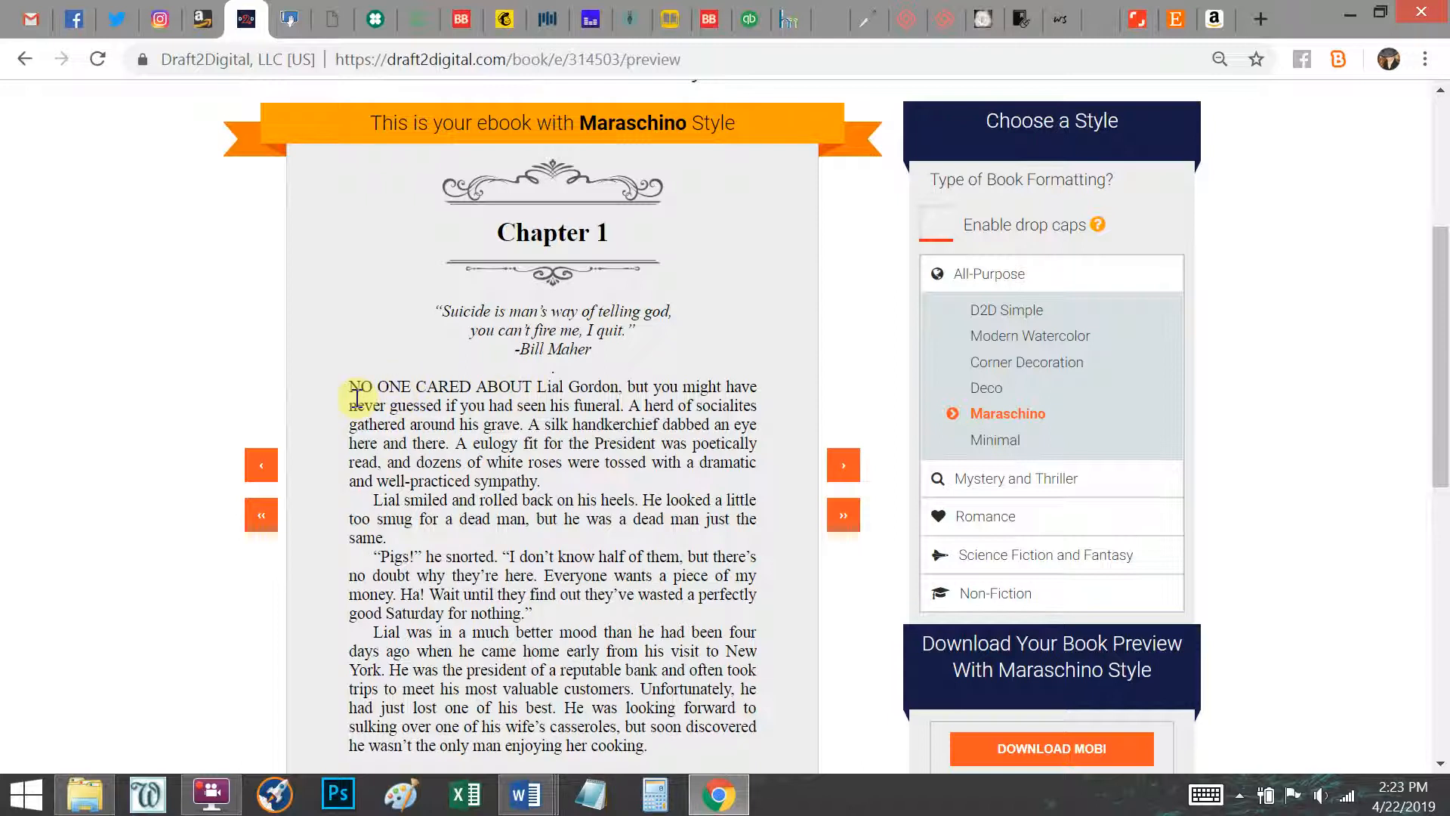
Compare Chapter 1's opening paragraph with and without drop caps, leaving drop caps disabled.
click(940, 234)
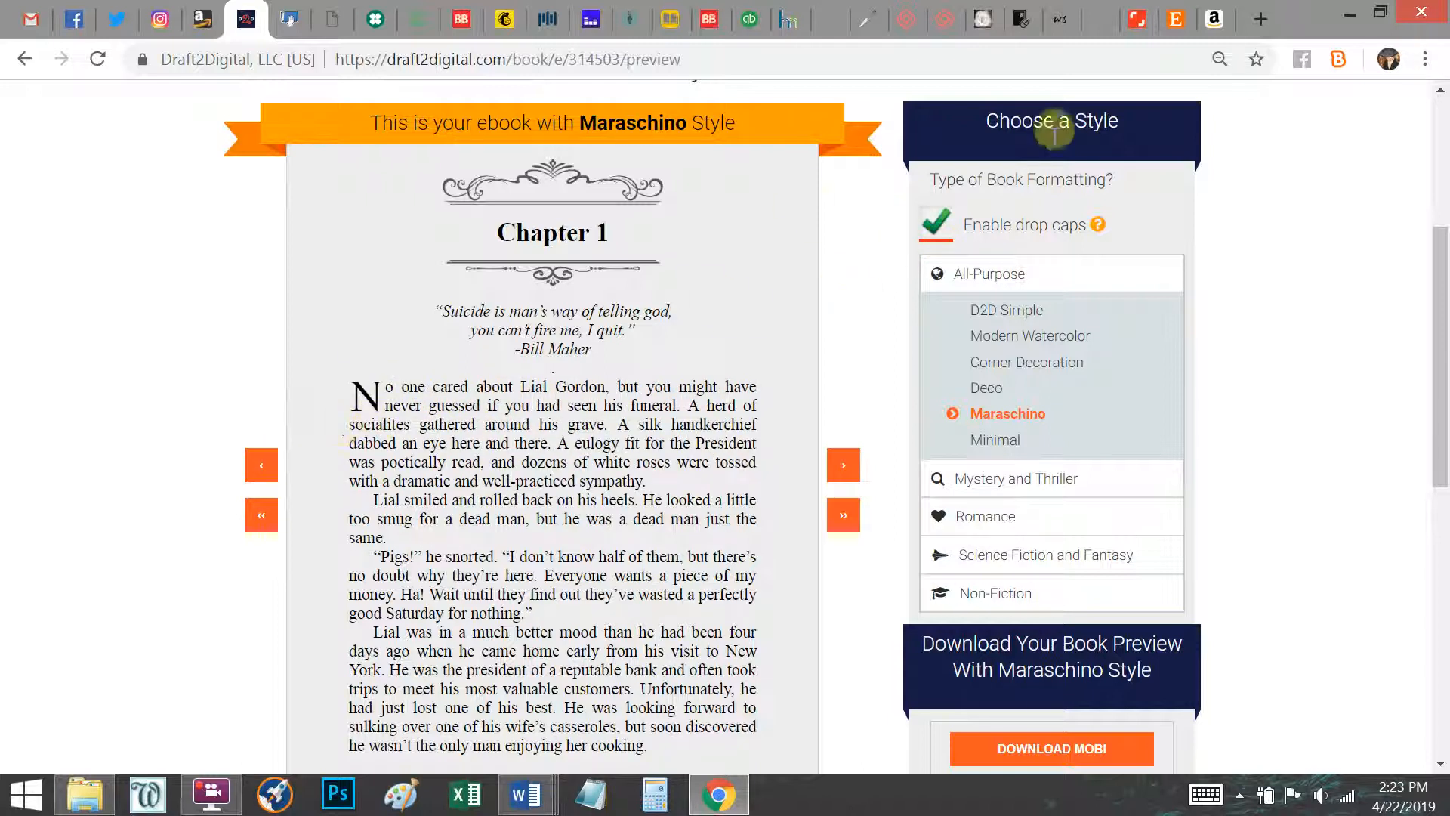
click(940, 236)
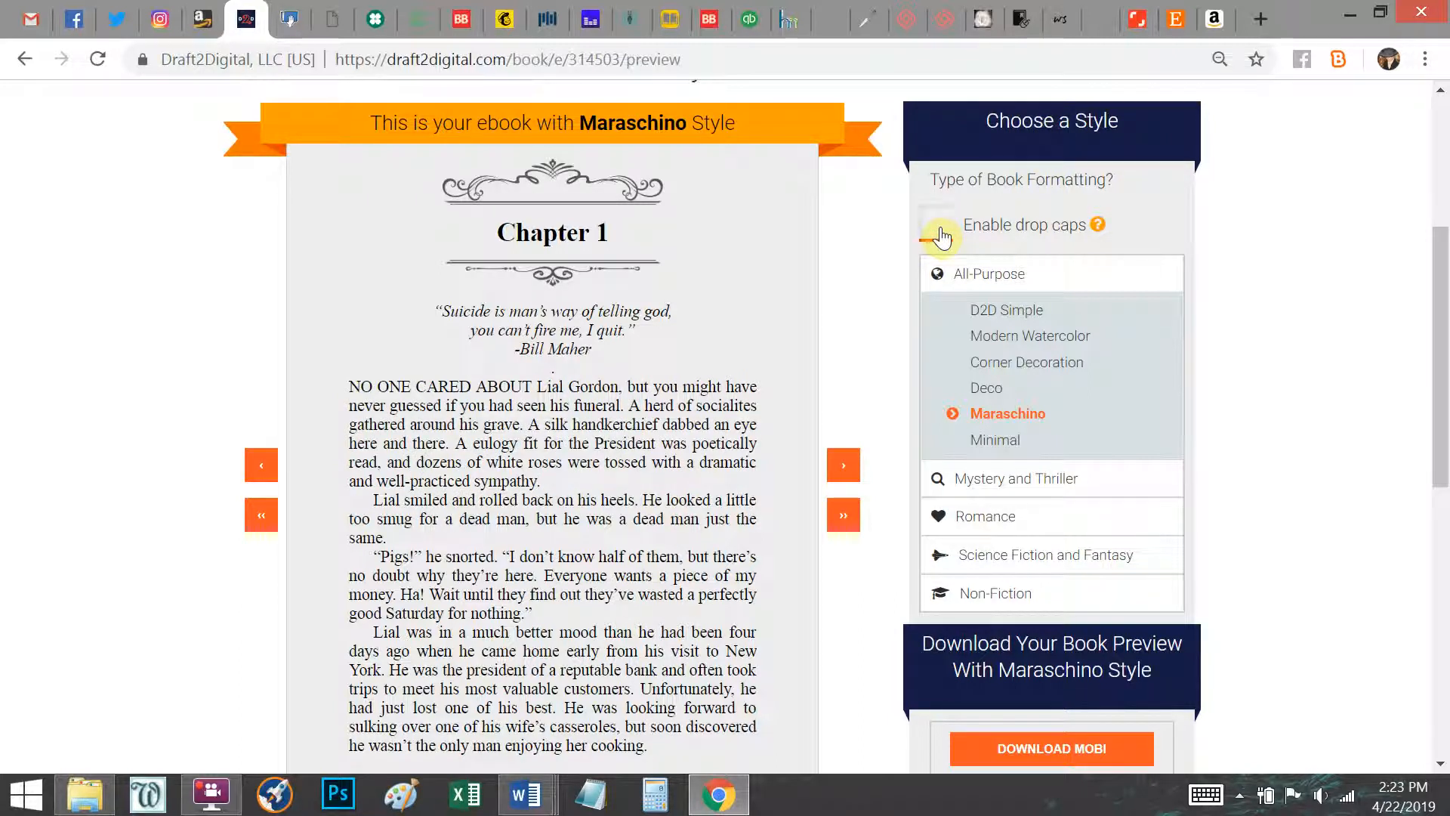
click(940, 236)
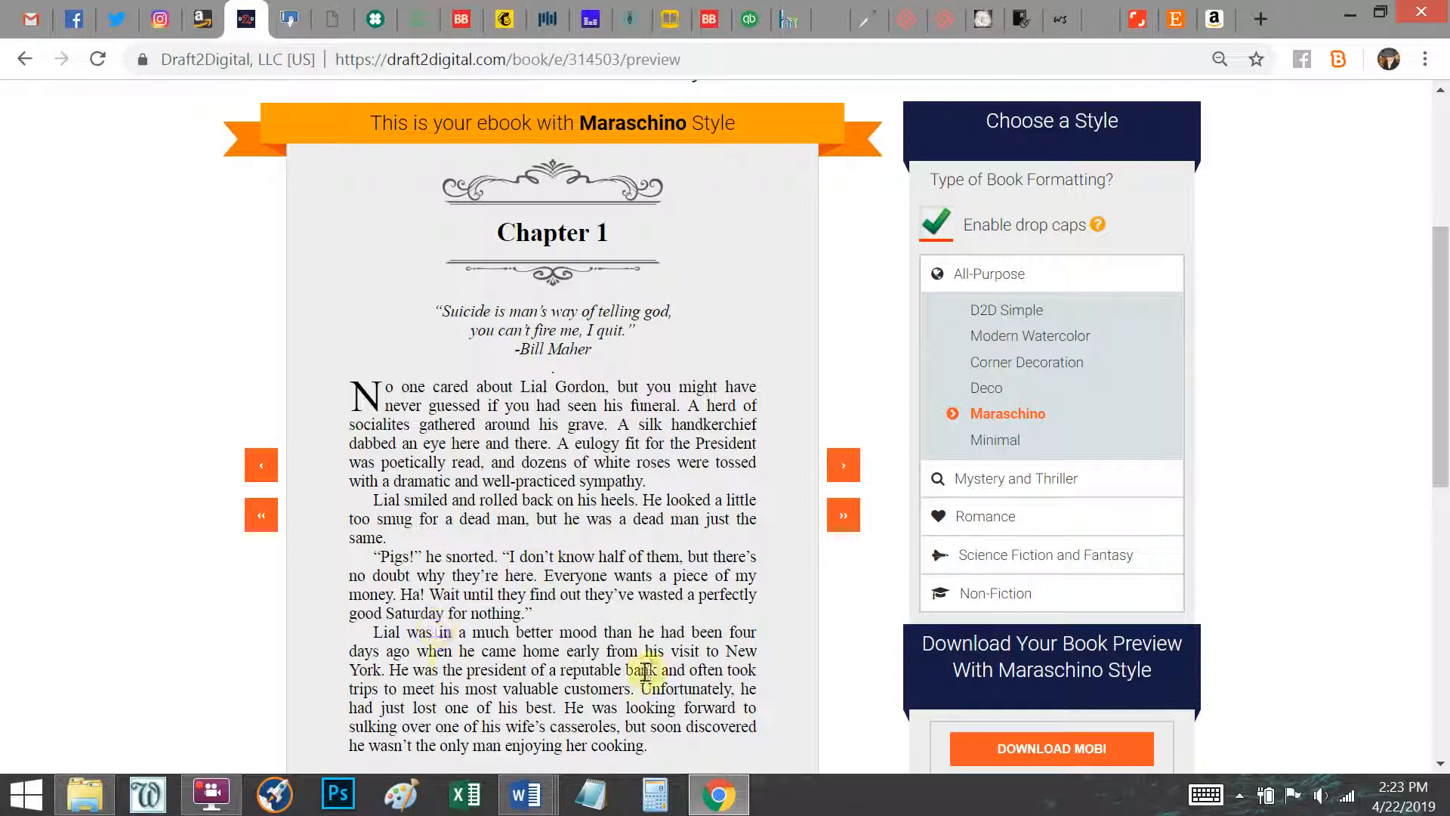
click(938, 241)
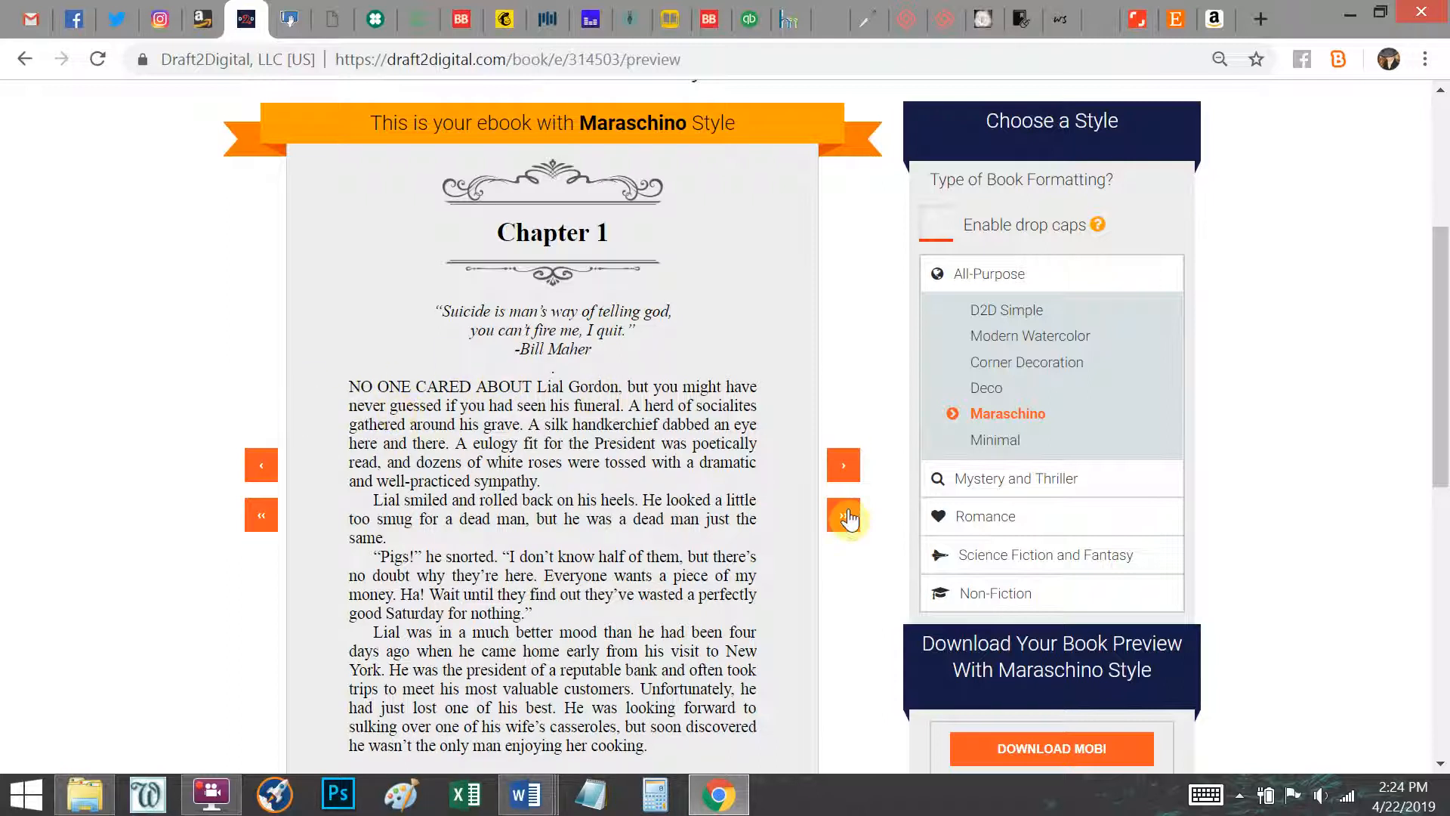
Skip forward chapter by chapter from Chapter 1 to Chapter 34 to check the Maraschino headings.
click(844, 517)
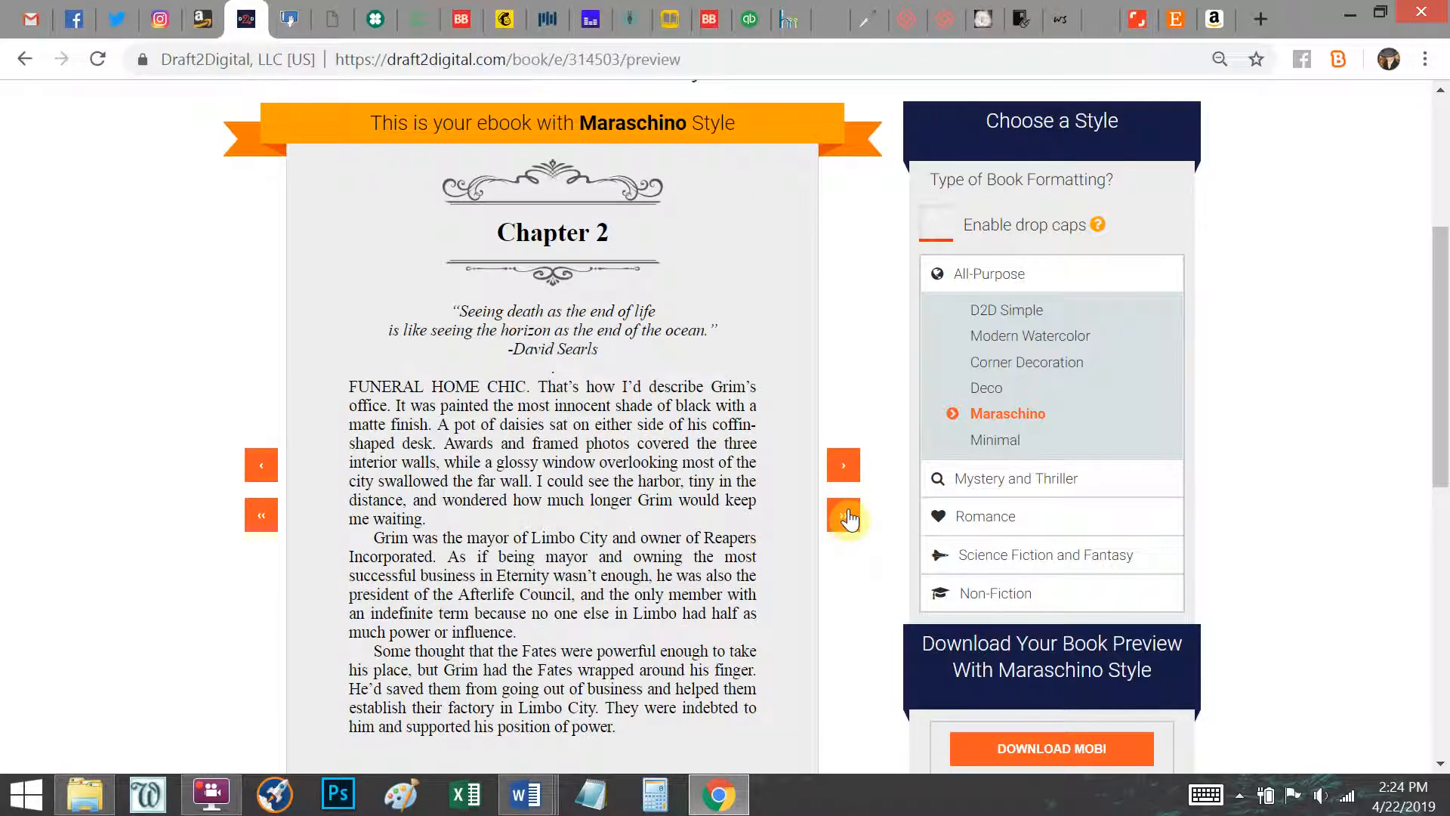
click(844, 516)
click(844, 516)
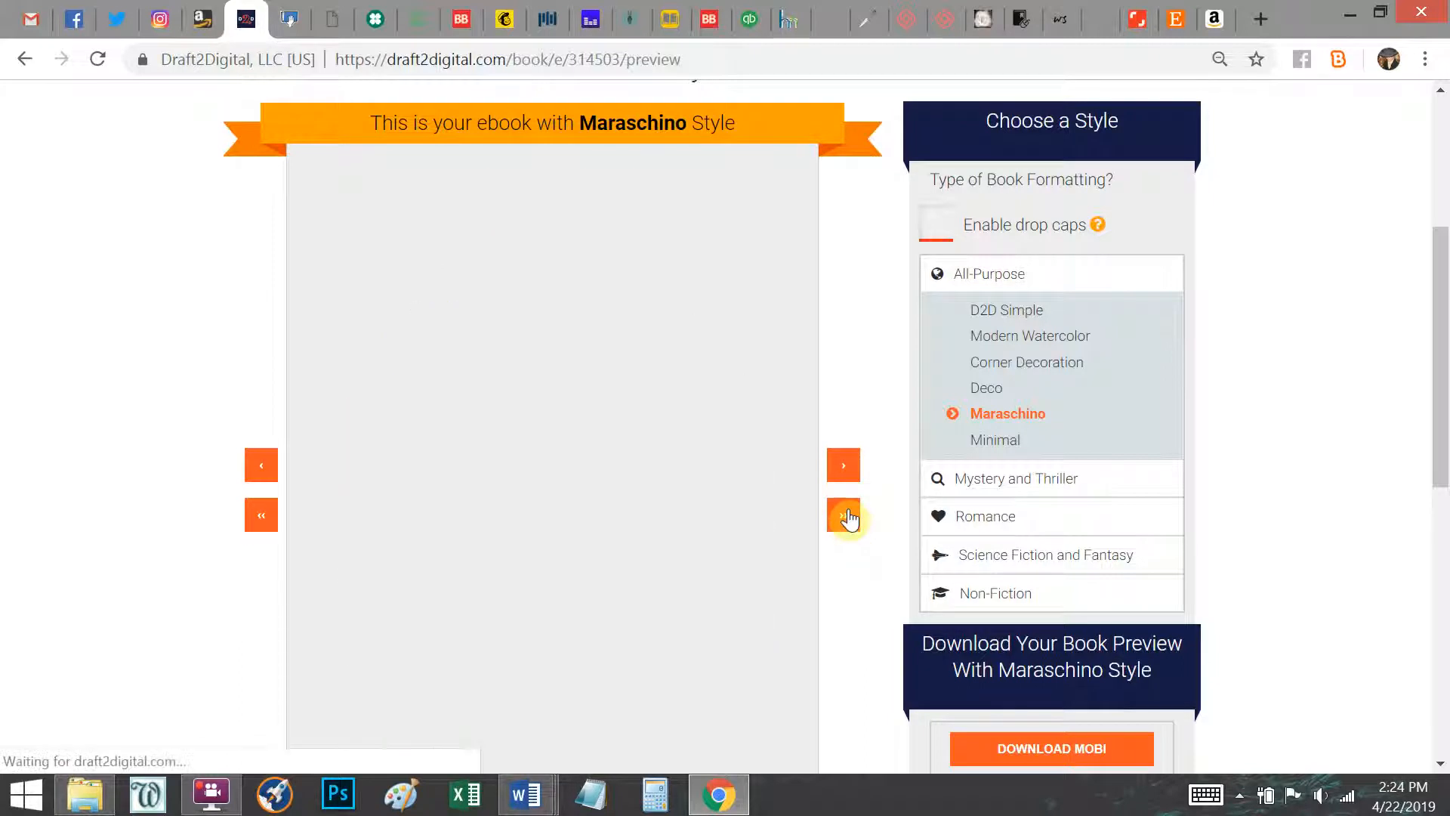
click(844, 517)
click(845, 517)
click(844, 517)
click(844, 517)
click(845, 517)
click(844, 516)
click(844, 516)
click(845, 516)
click(845, 517)
click(845, 517)
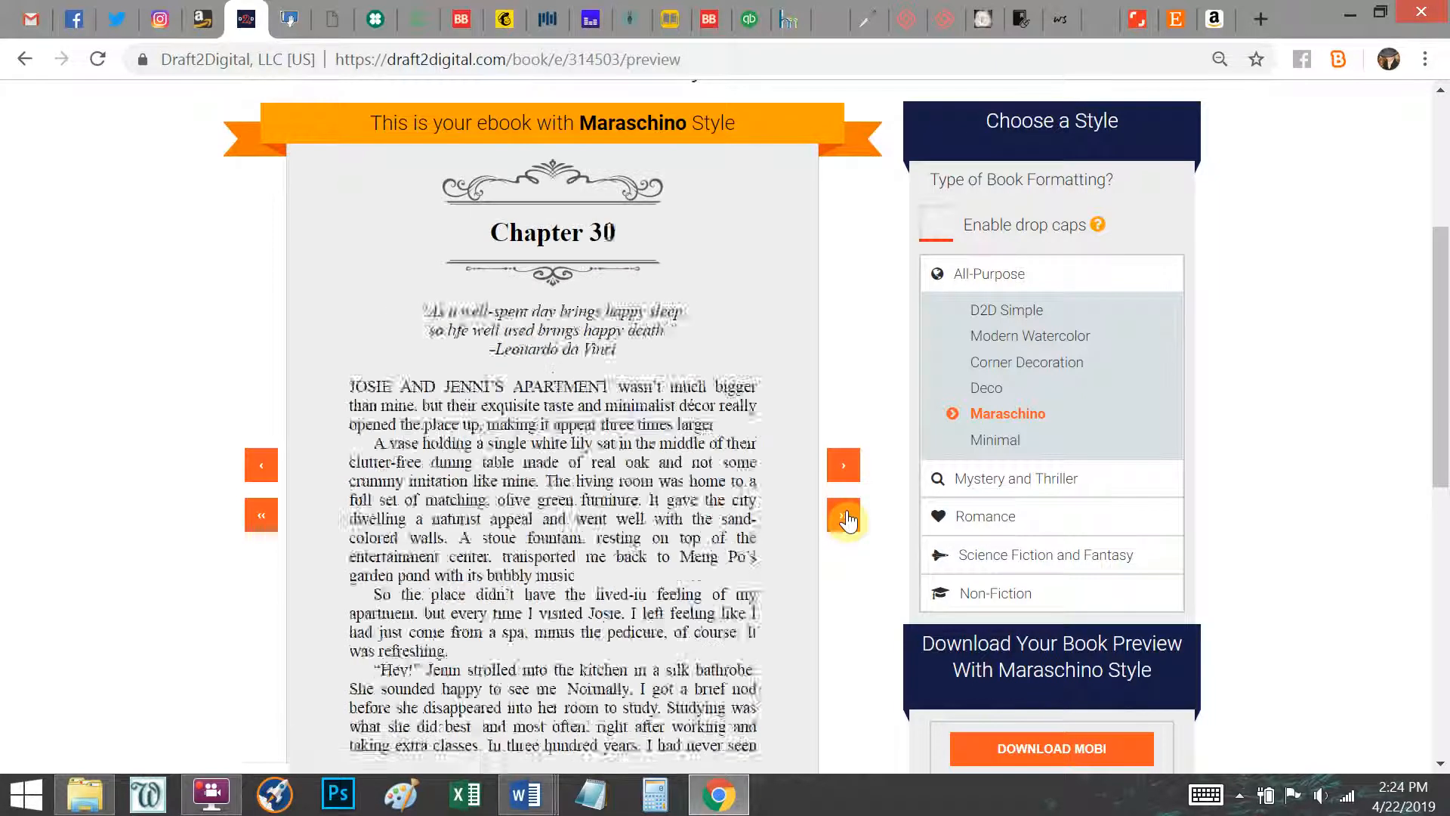
click(844, 516)
click(845, 516)
click(844, 516)
click(844, 517)
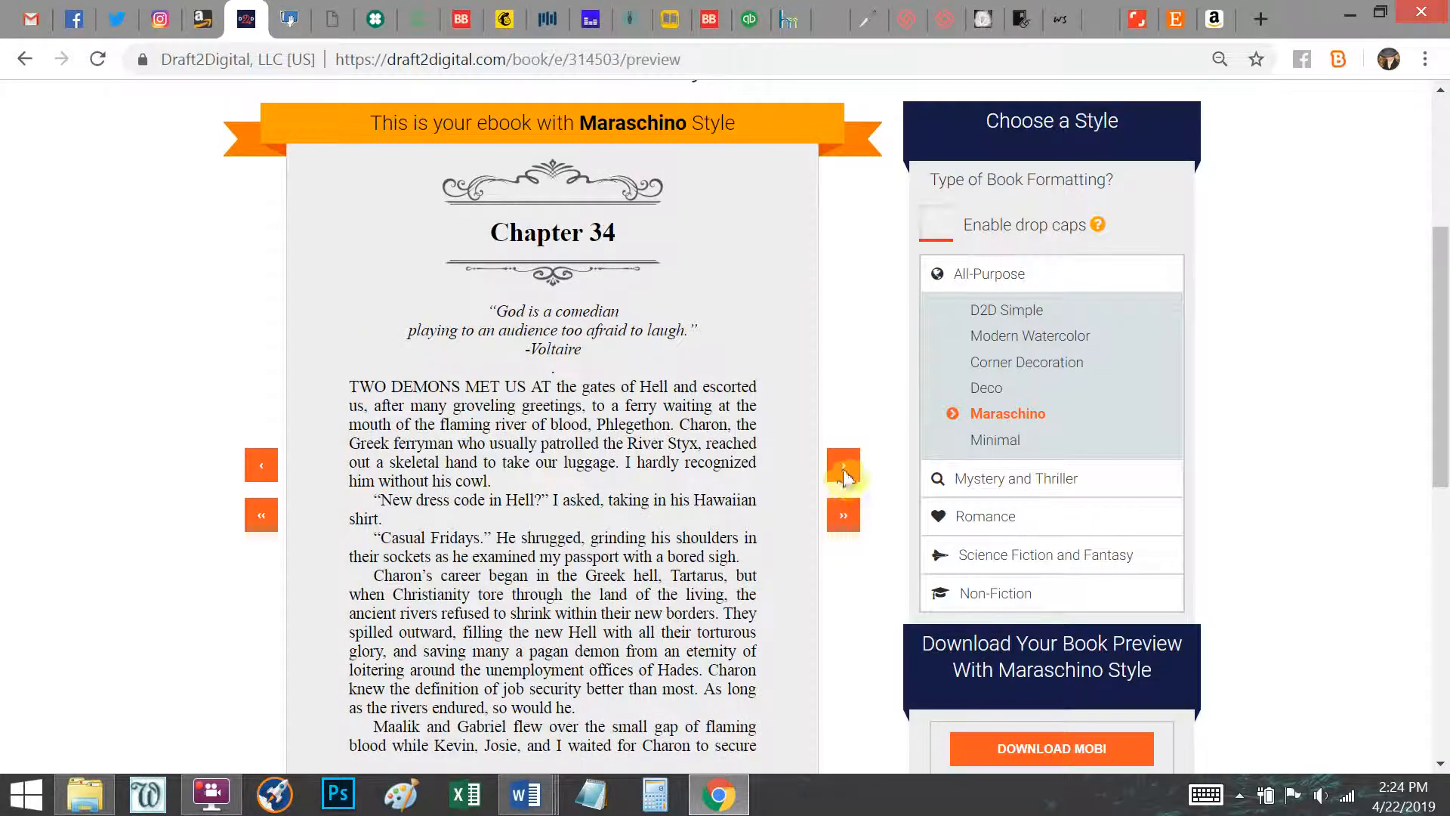
Page into Chapter 34 to check its scene break and skip ahead to the lead-in page for the next book.
click(844, 478)
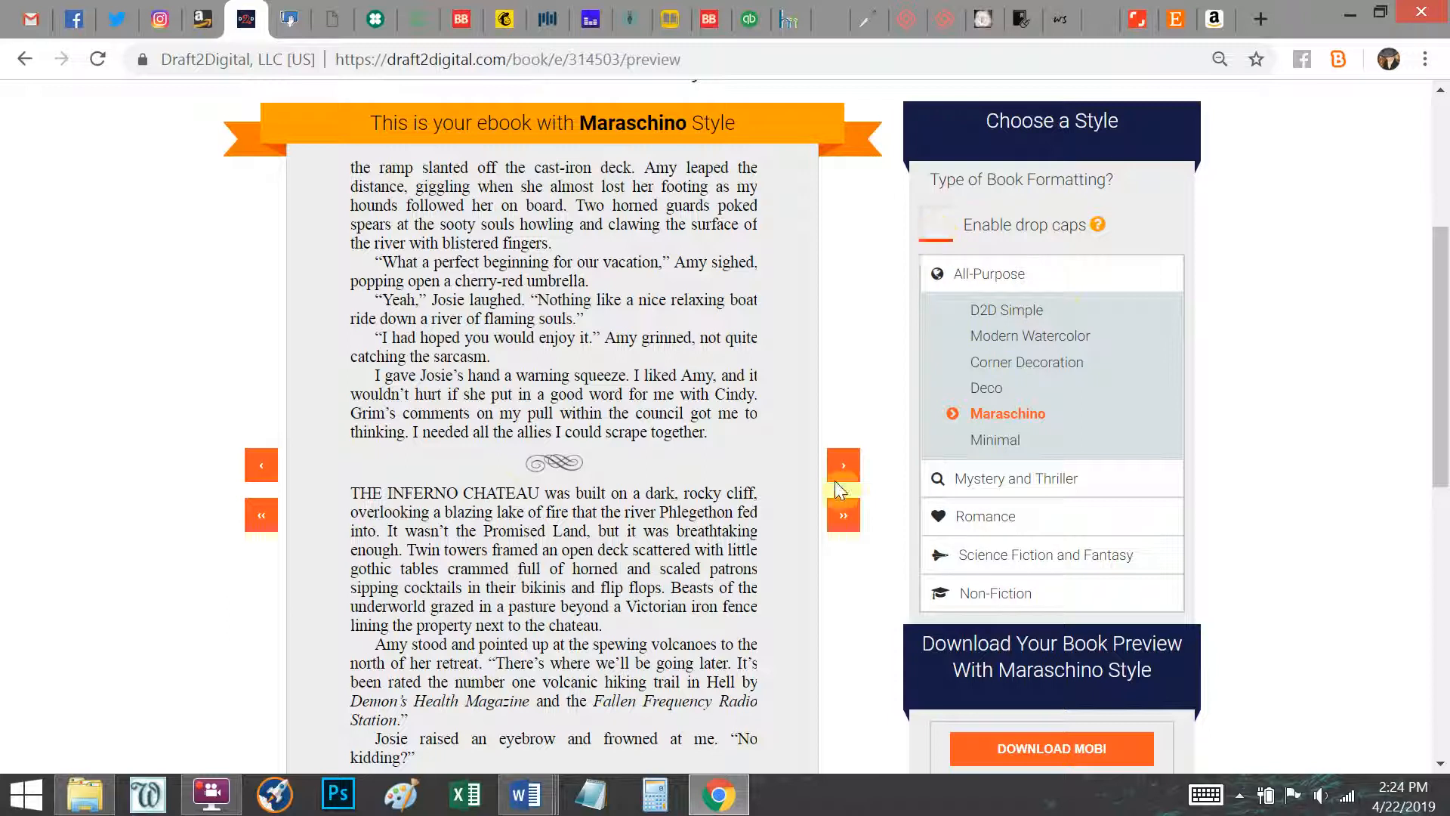
click(839, 483)
click(849, 529)
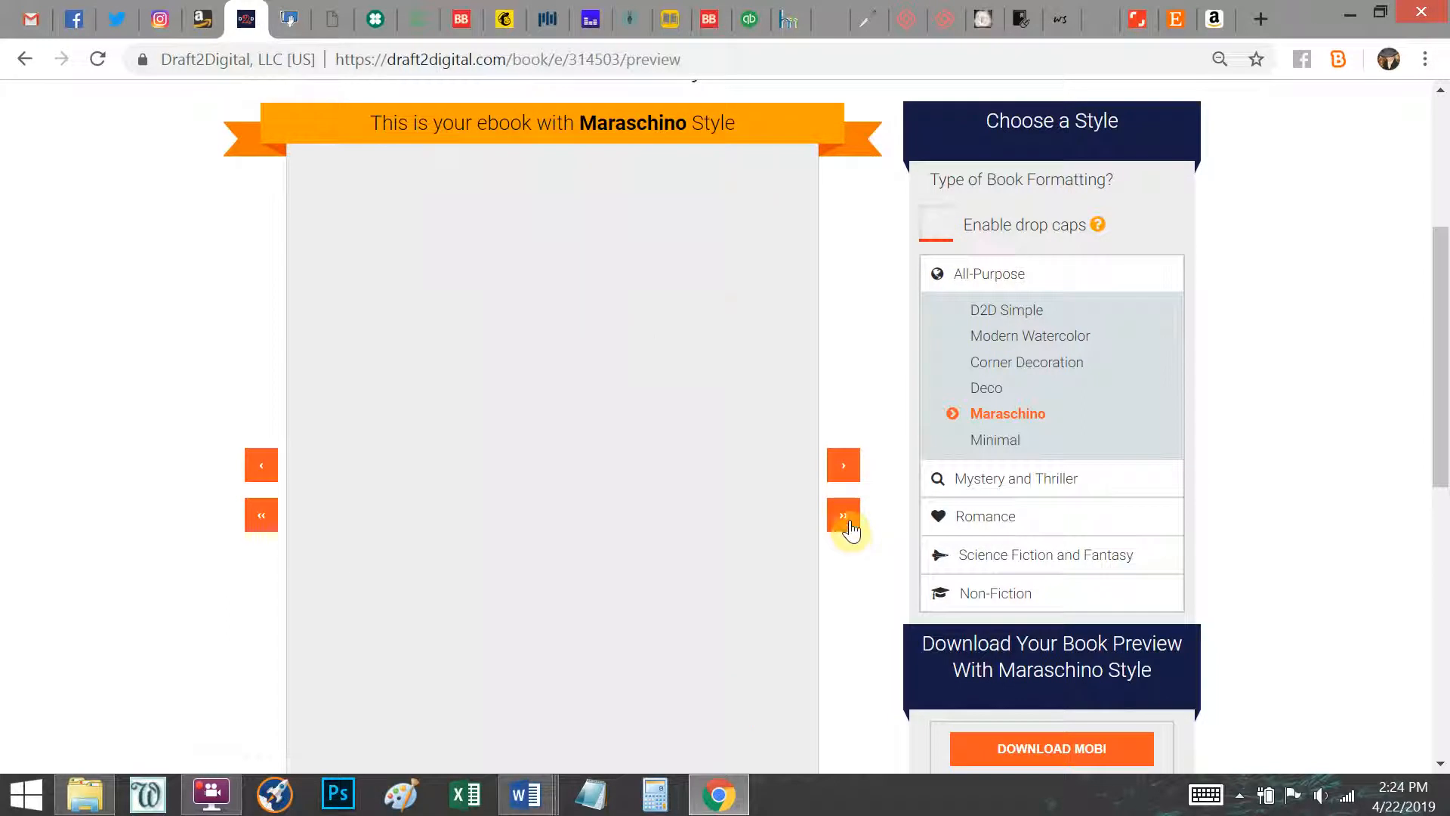
click(851, 531)
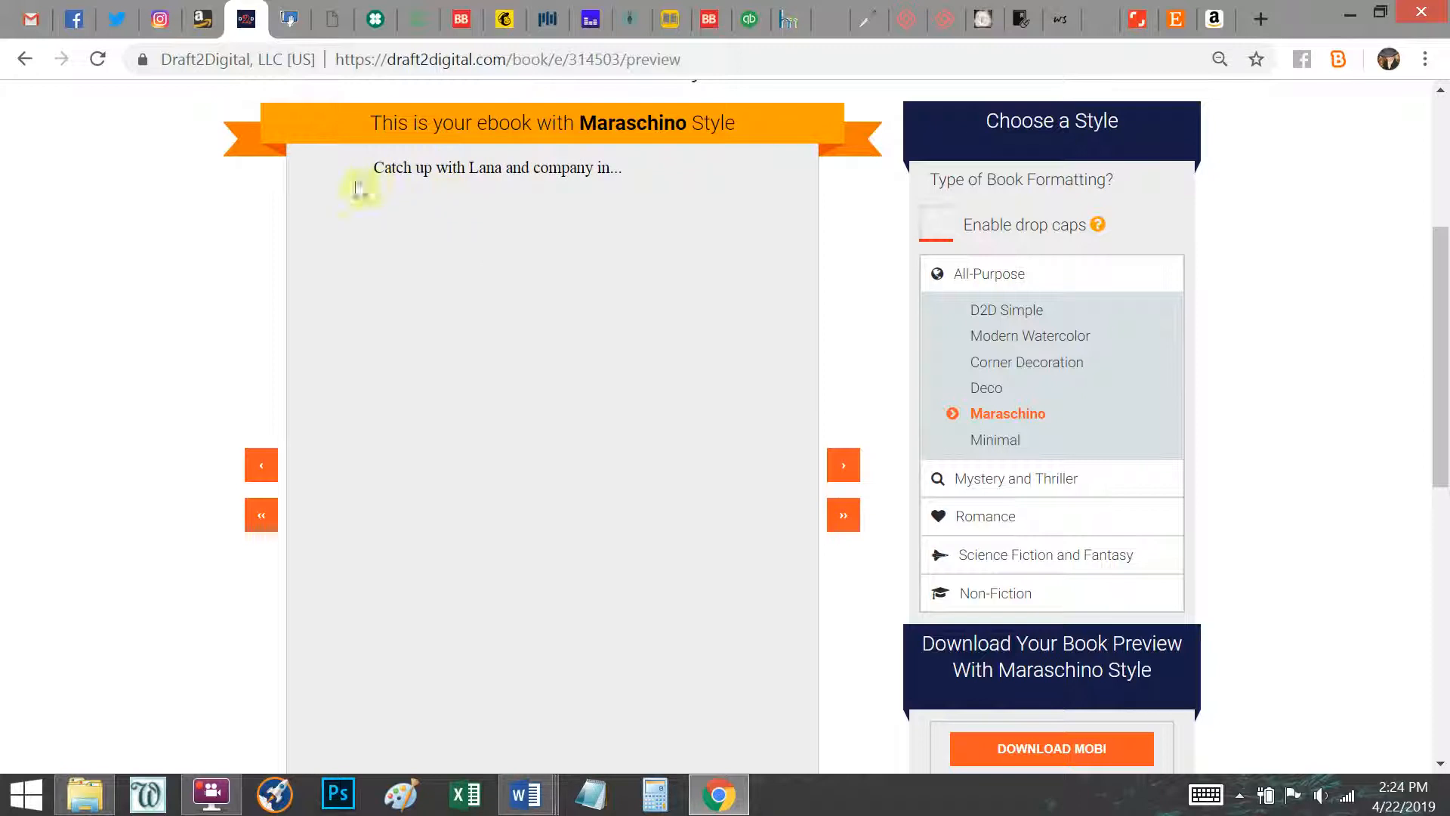
Check the Pocket Full of Posies teaser against the lead-in page before it.
click(843, 469)
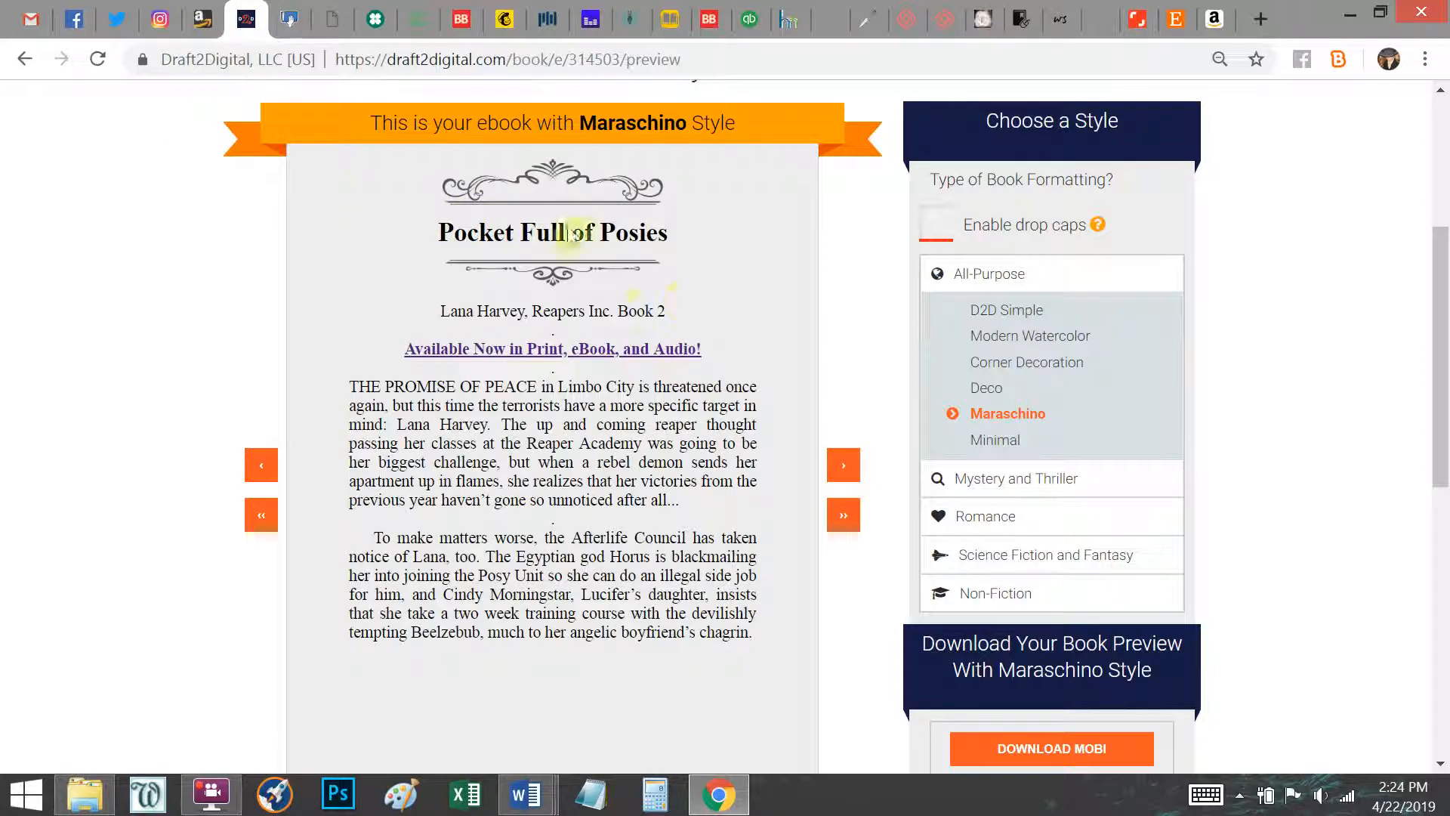
click(267, 466)
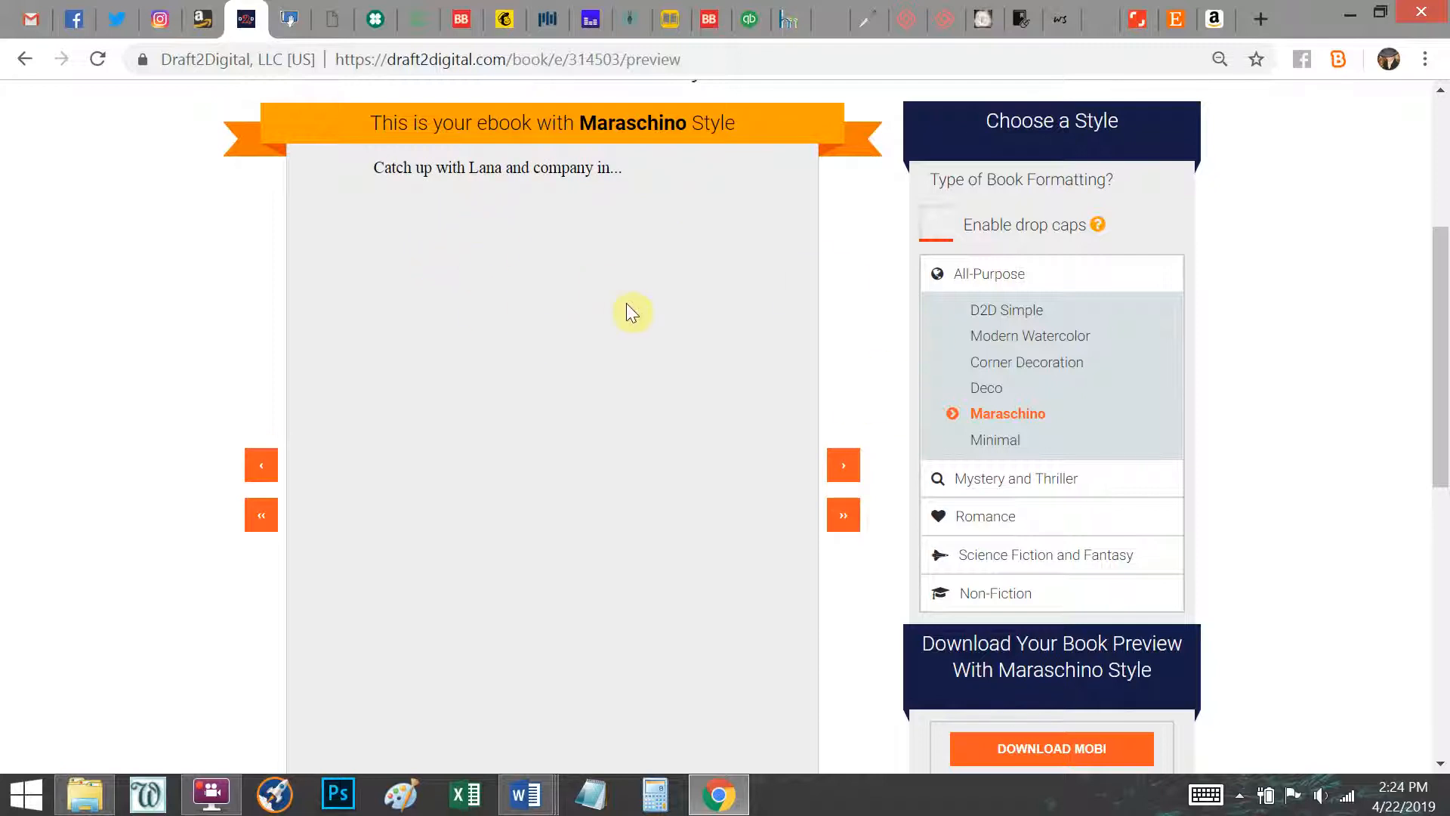
click(843, 468)
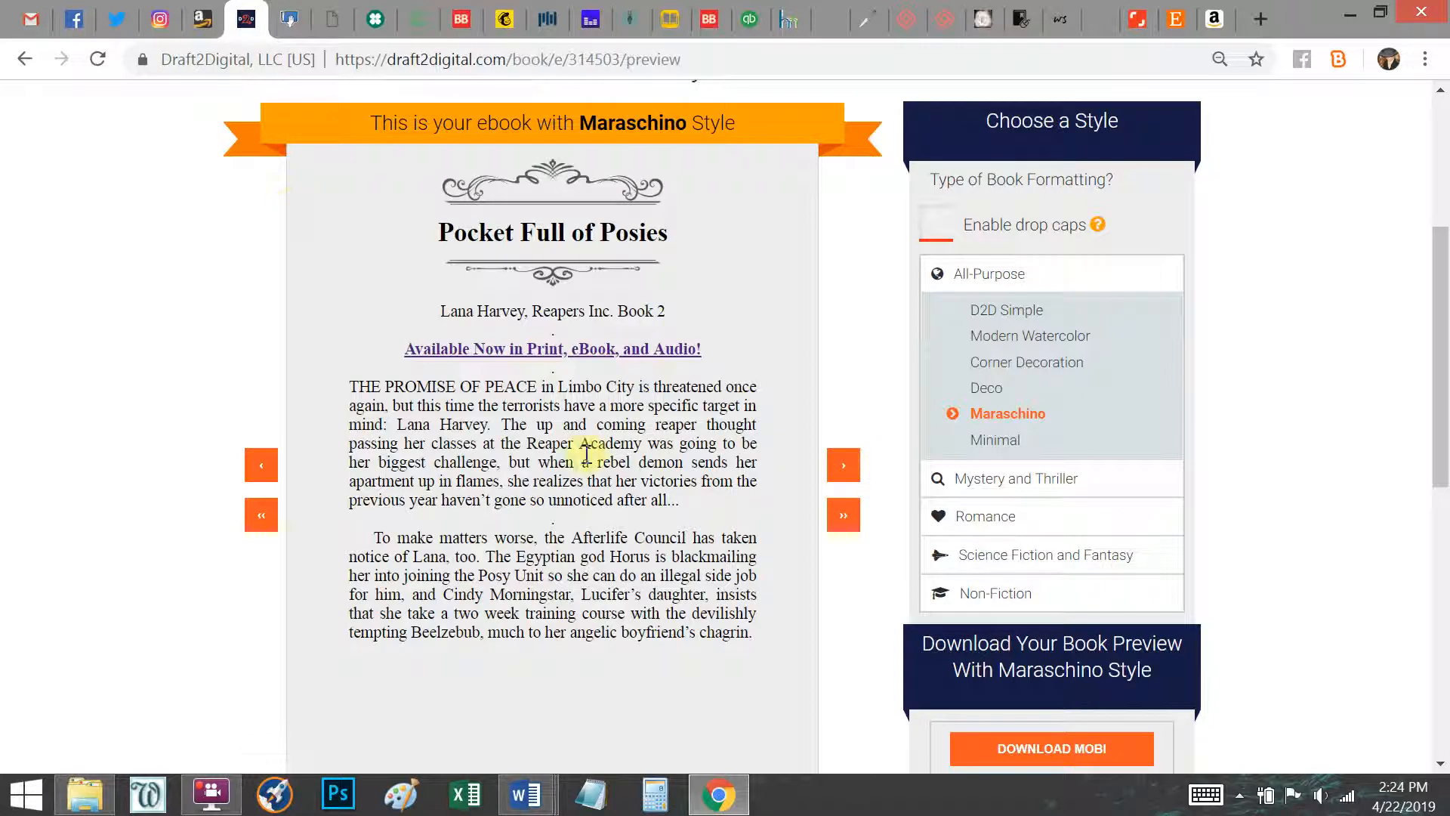
Page forward through the Acknowledgements and both About the Author pages to the section that follows.
click(845, 468)
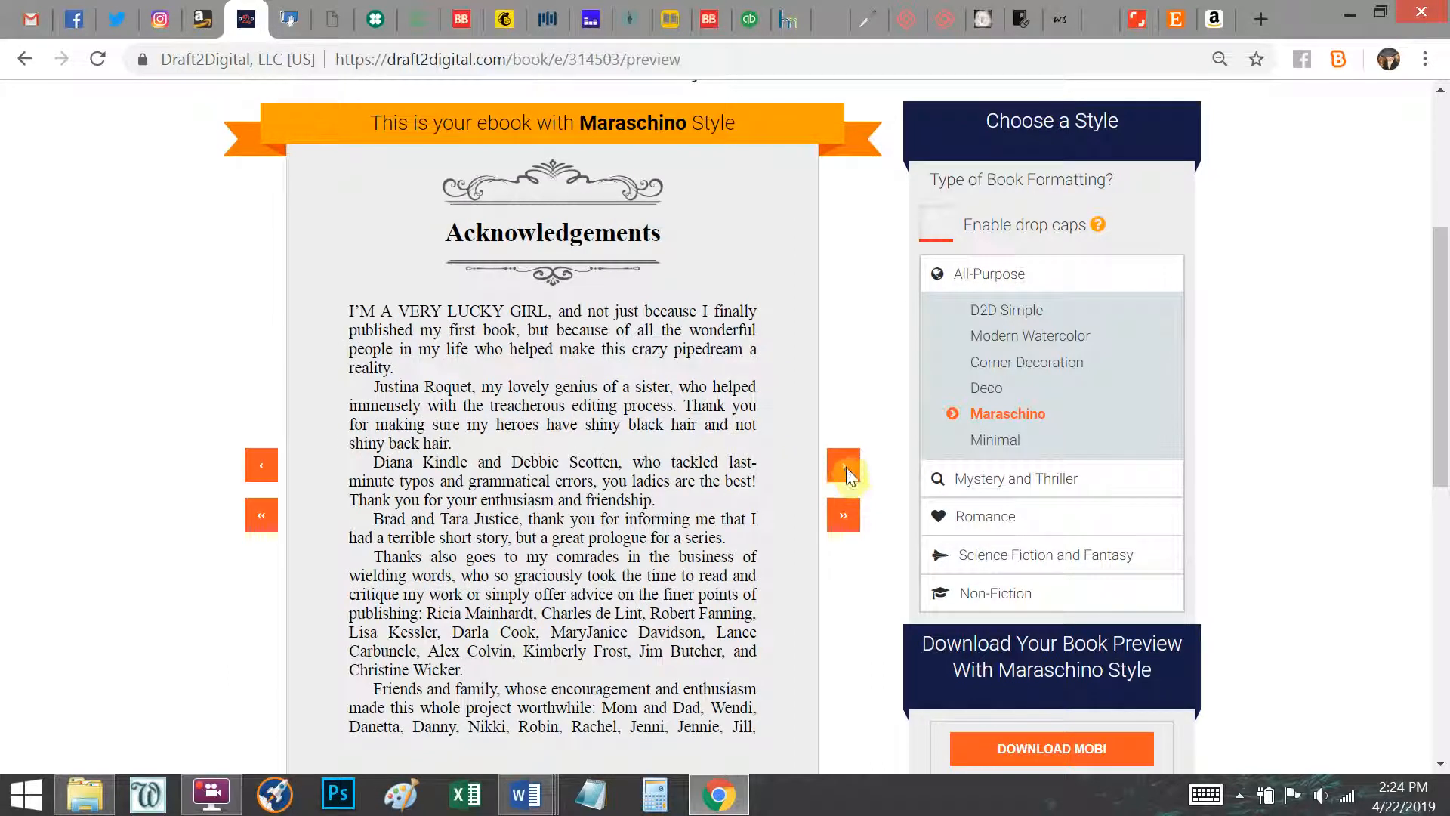
click(844, 474)
click(844, 474)
scroll(612, 490, down, 2)
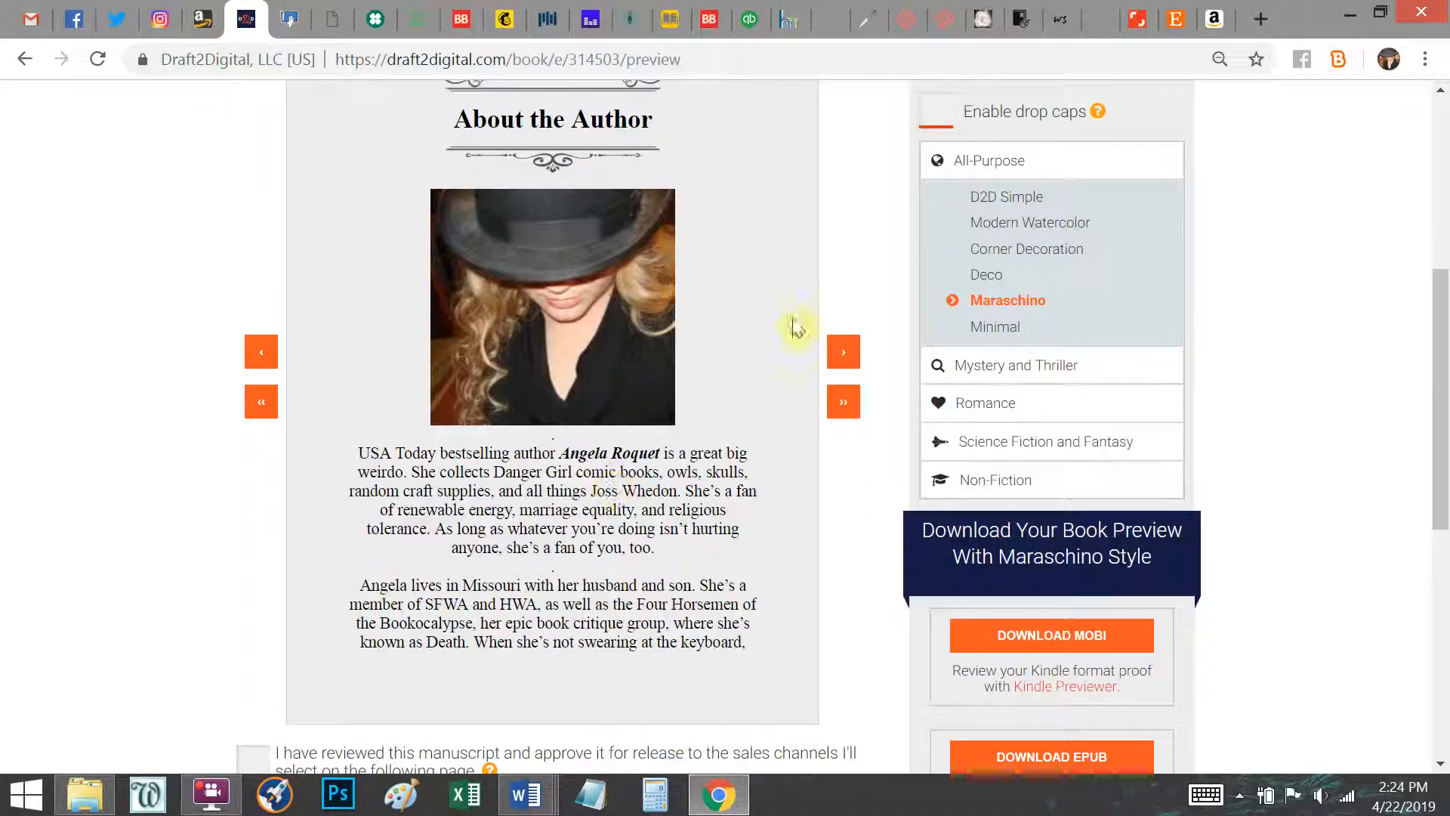
click(841, 353)
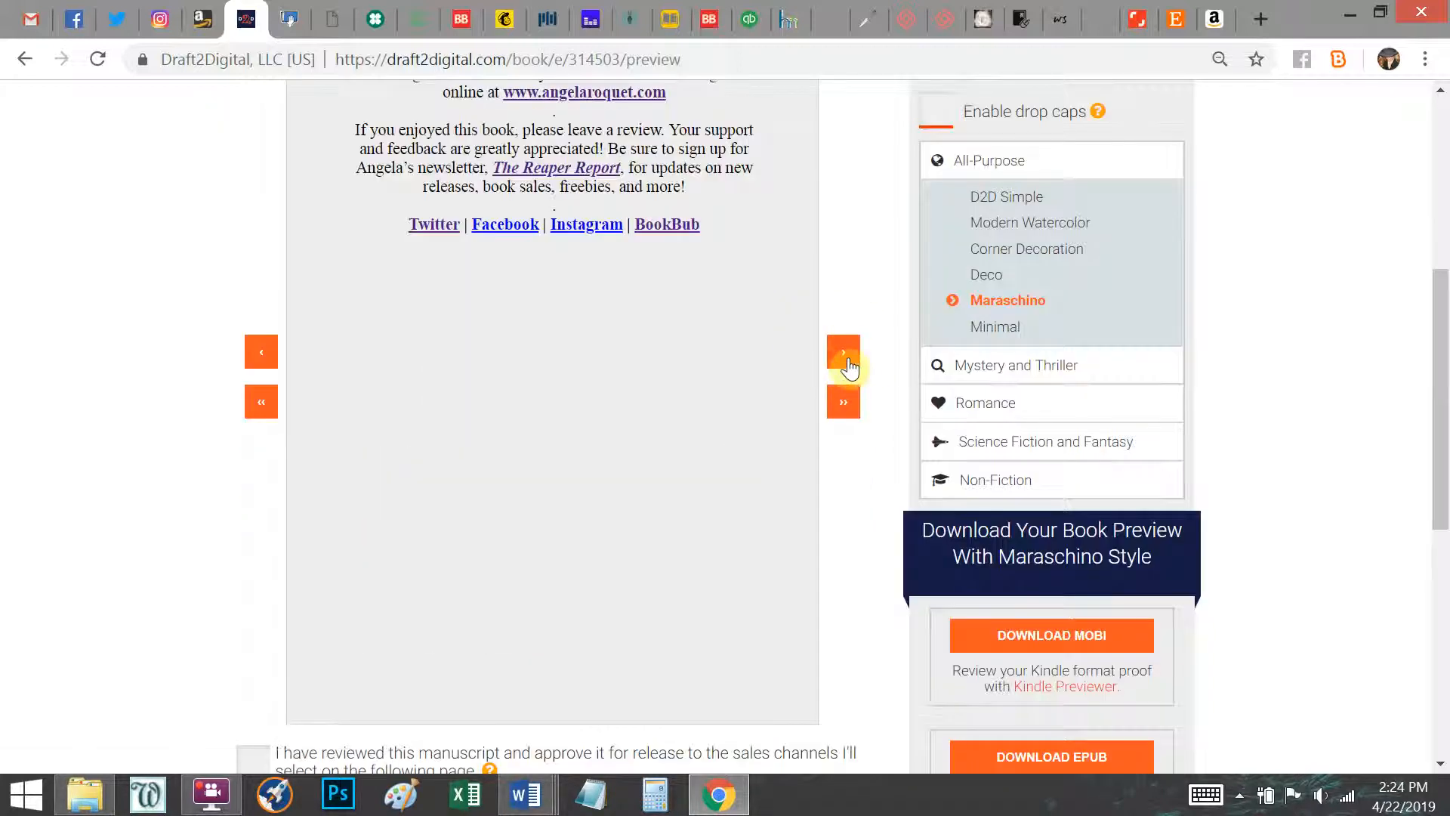
click(849, 367)
scroll(805, 370, up, 3)
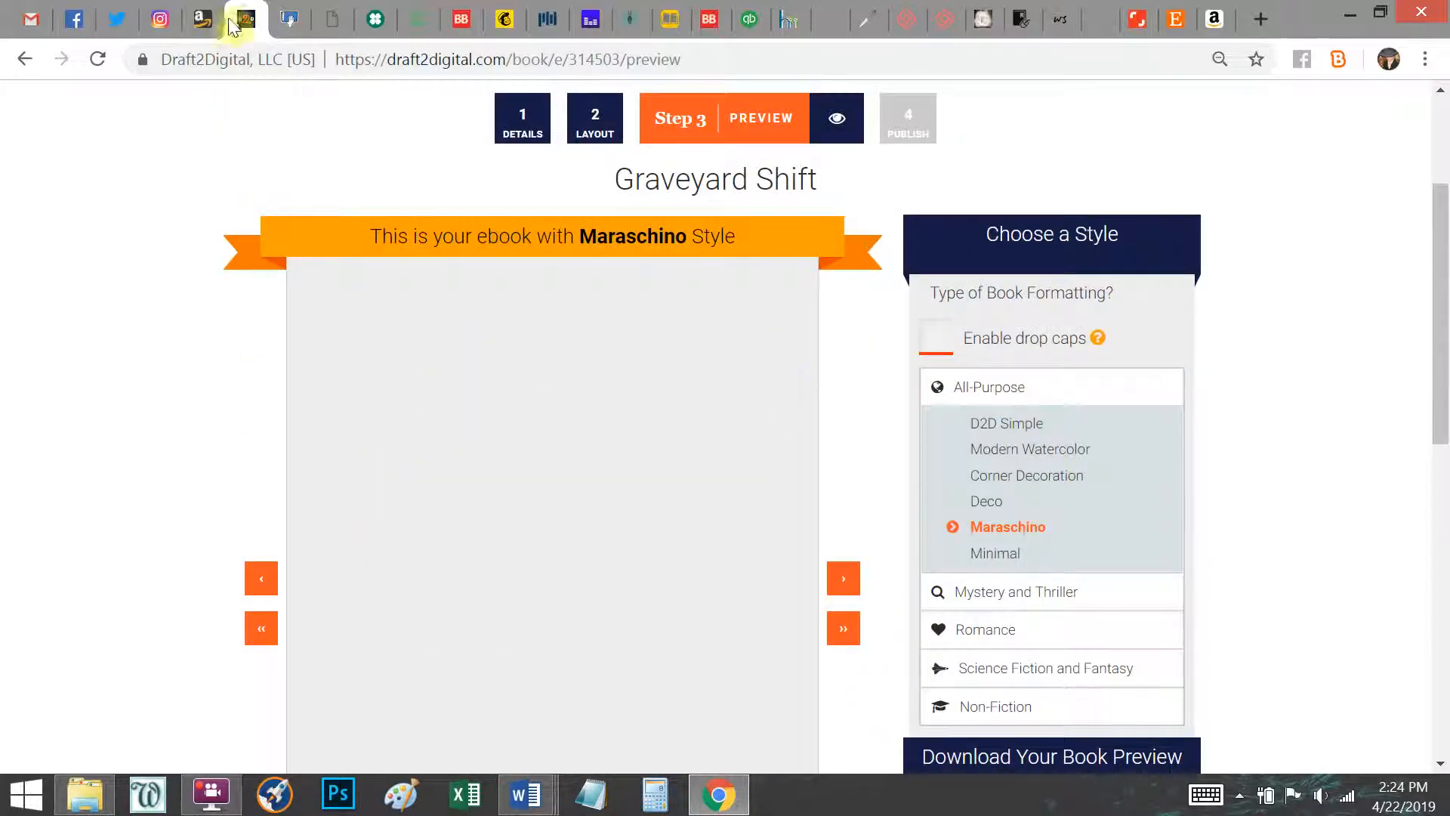
Reload the ebook preview and return through the table of contents to the second About the Author page.
click(95, 60)
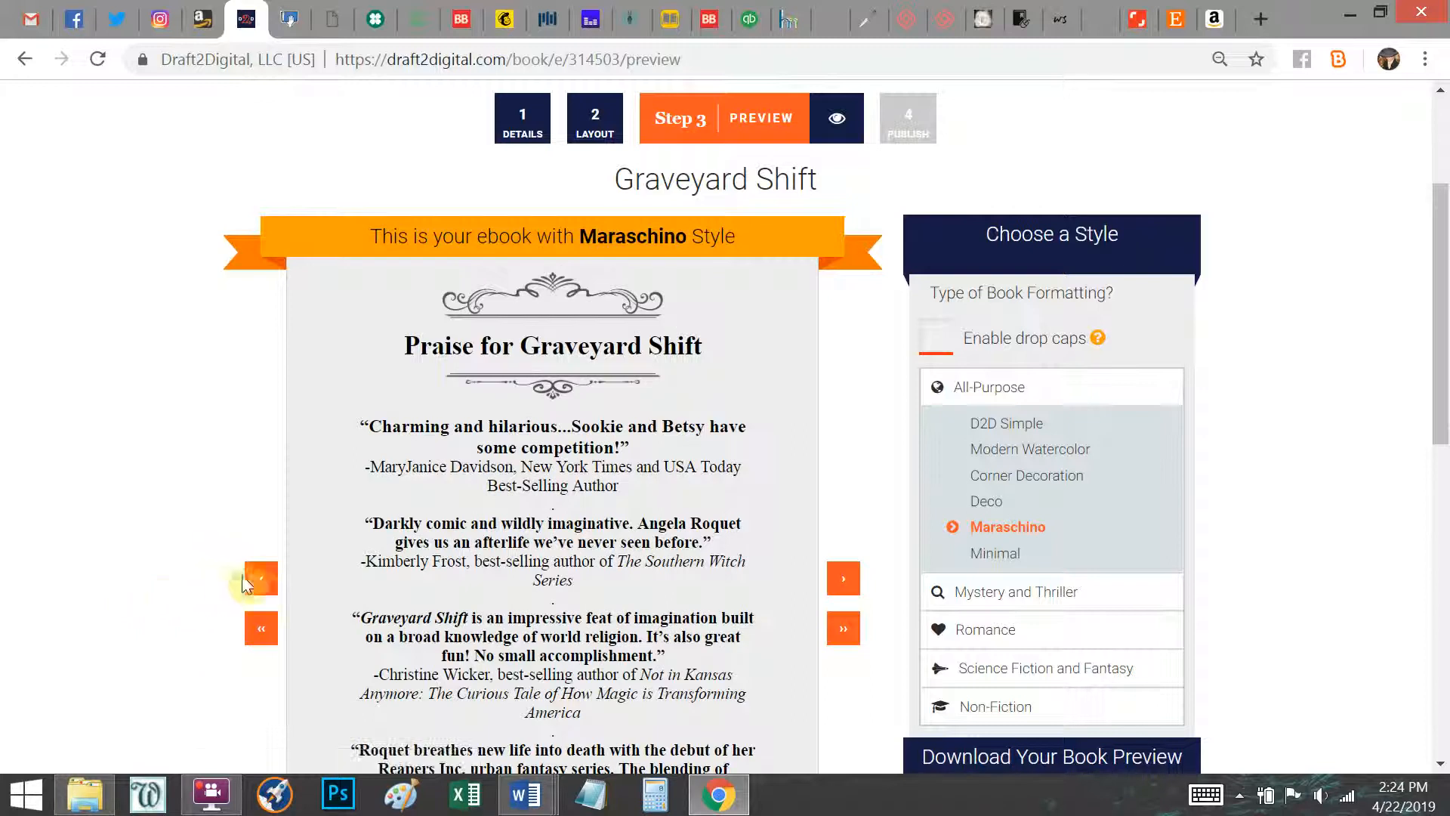
click(262, 589)
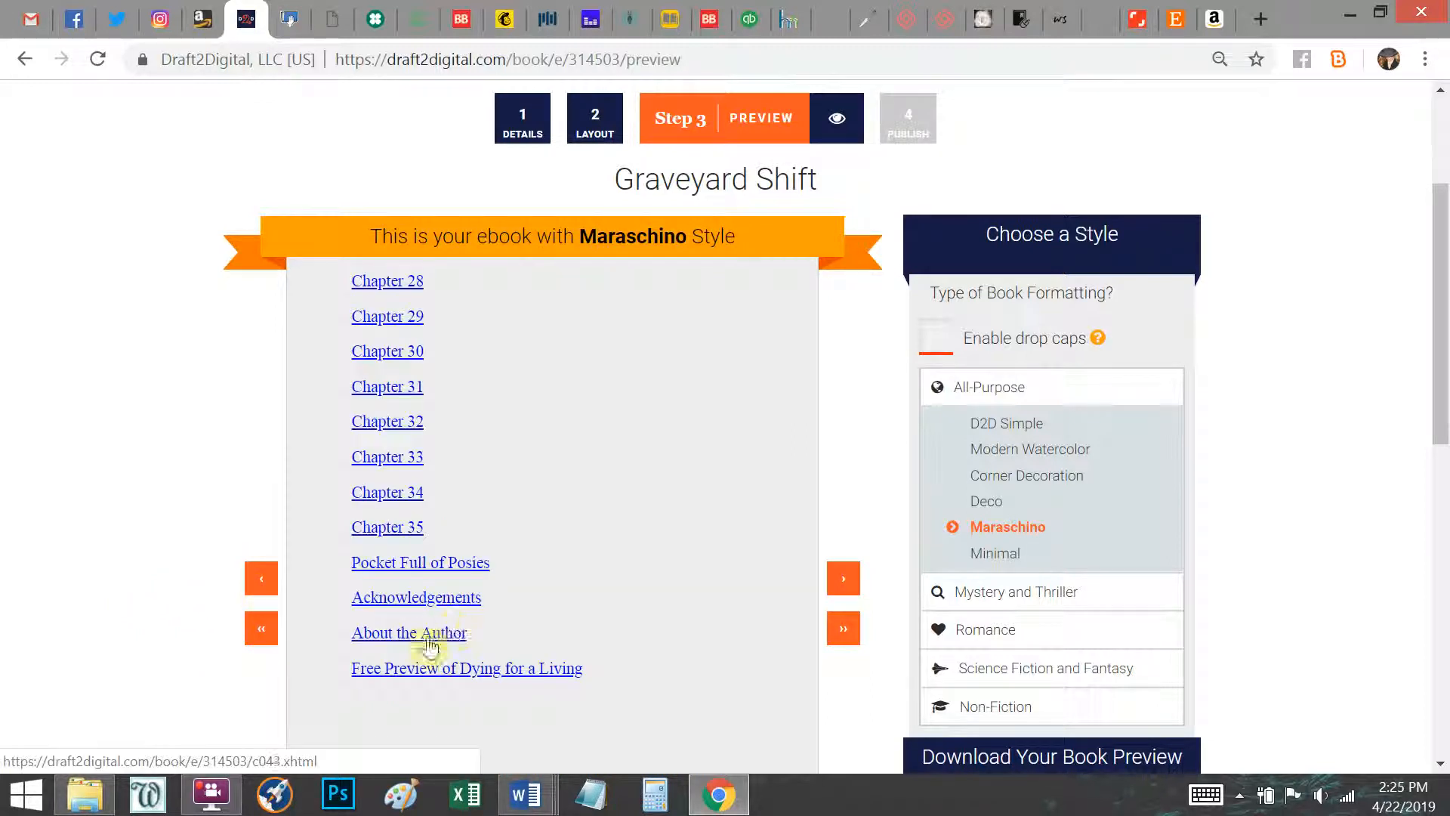
click(435, 635)
click(849, 579)
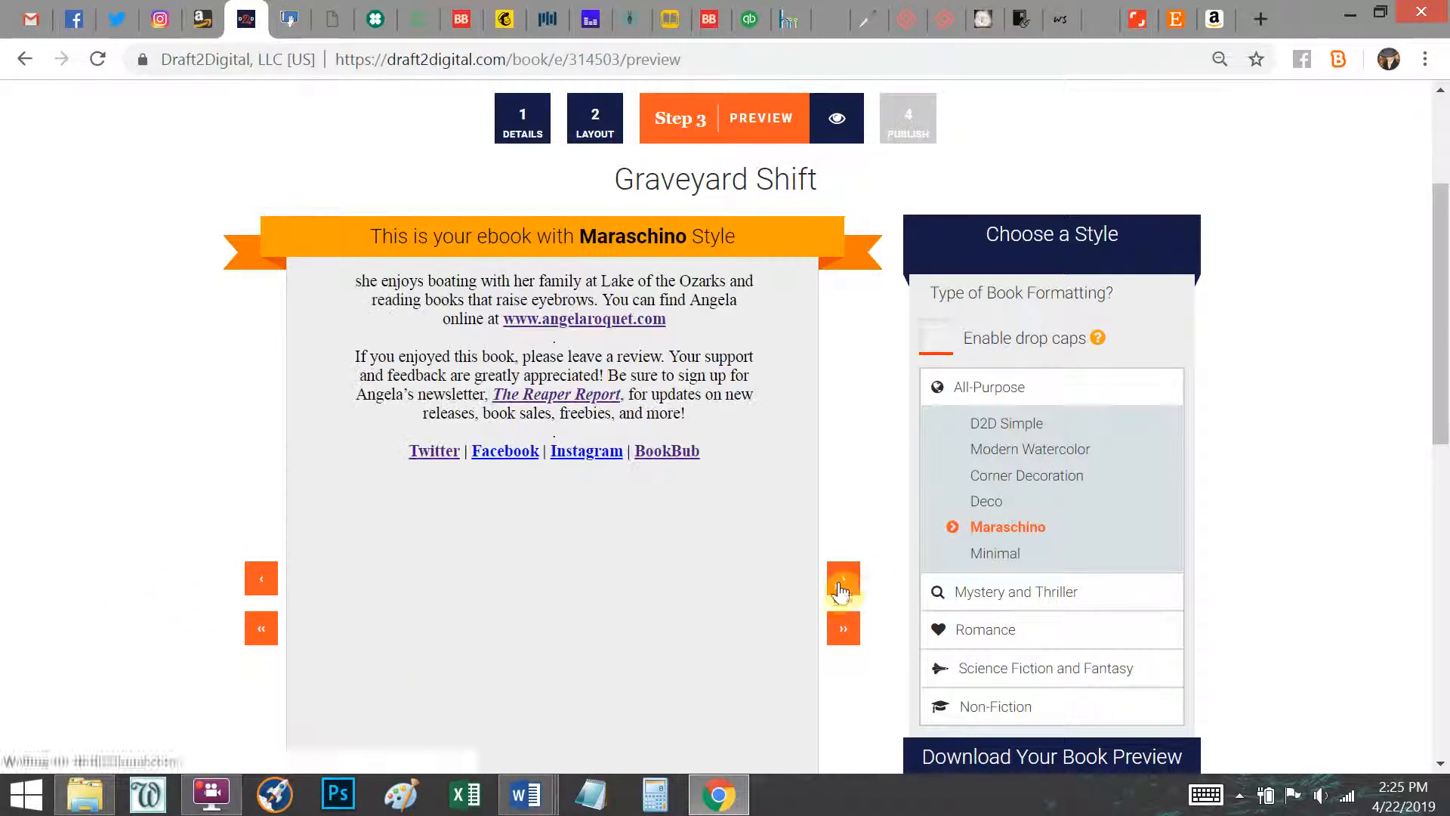
Page forward to the Free Preview of Dying for a Living section and check its heading and opening paragraphs.
click(845, 582)
scroll(462, 500, down, 3)
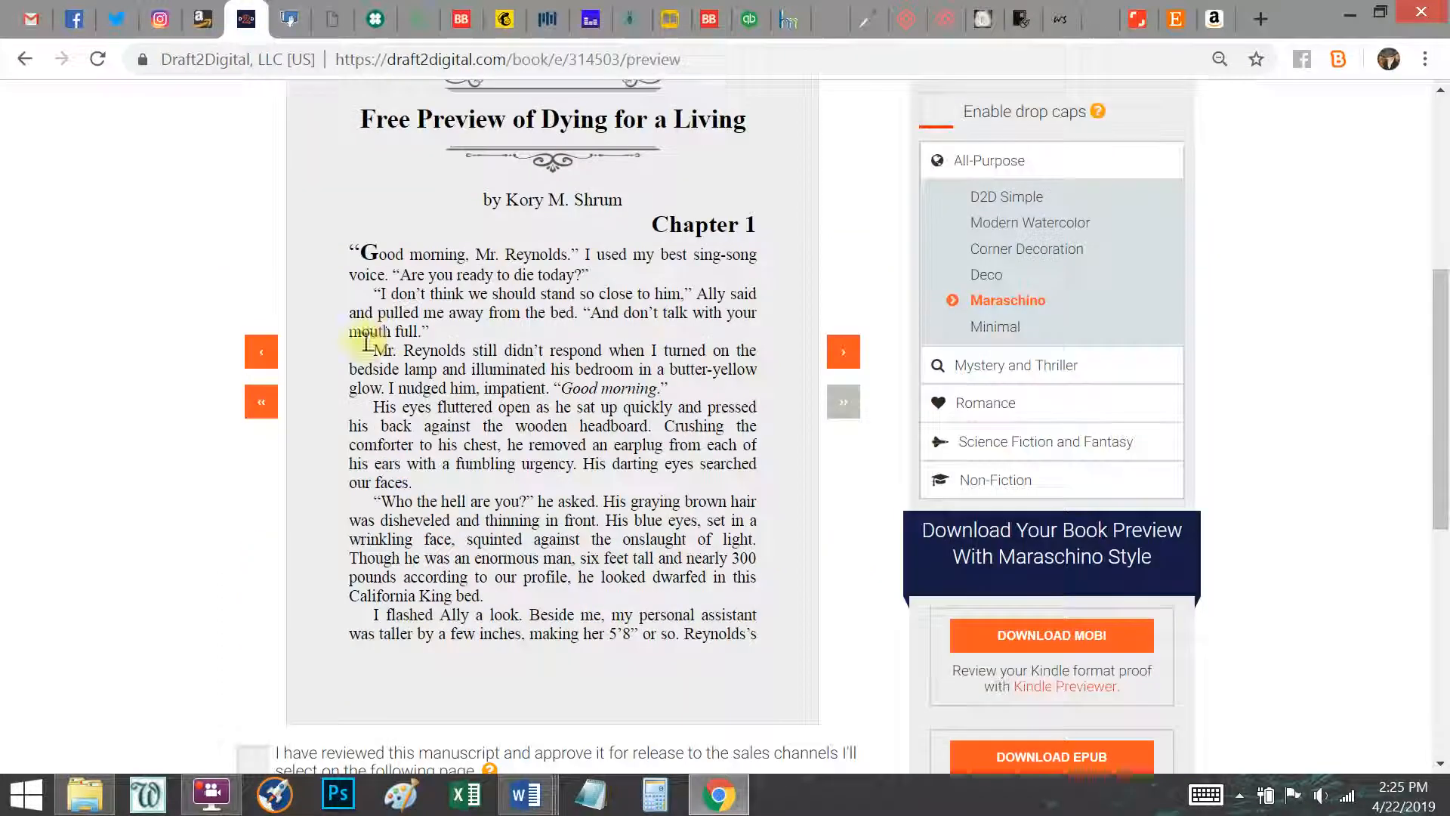
scroll(323, 414, up, 2)
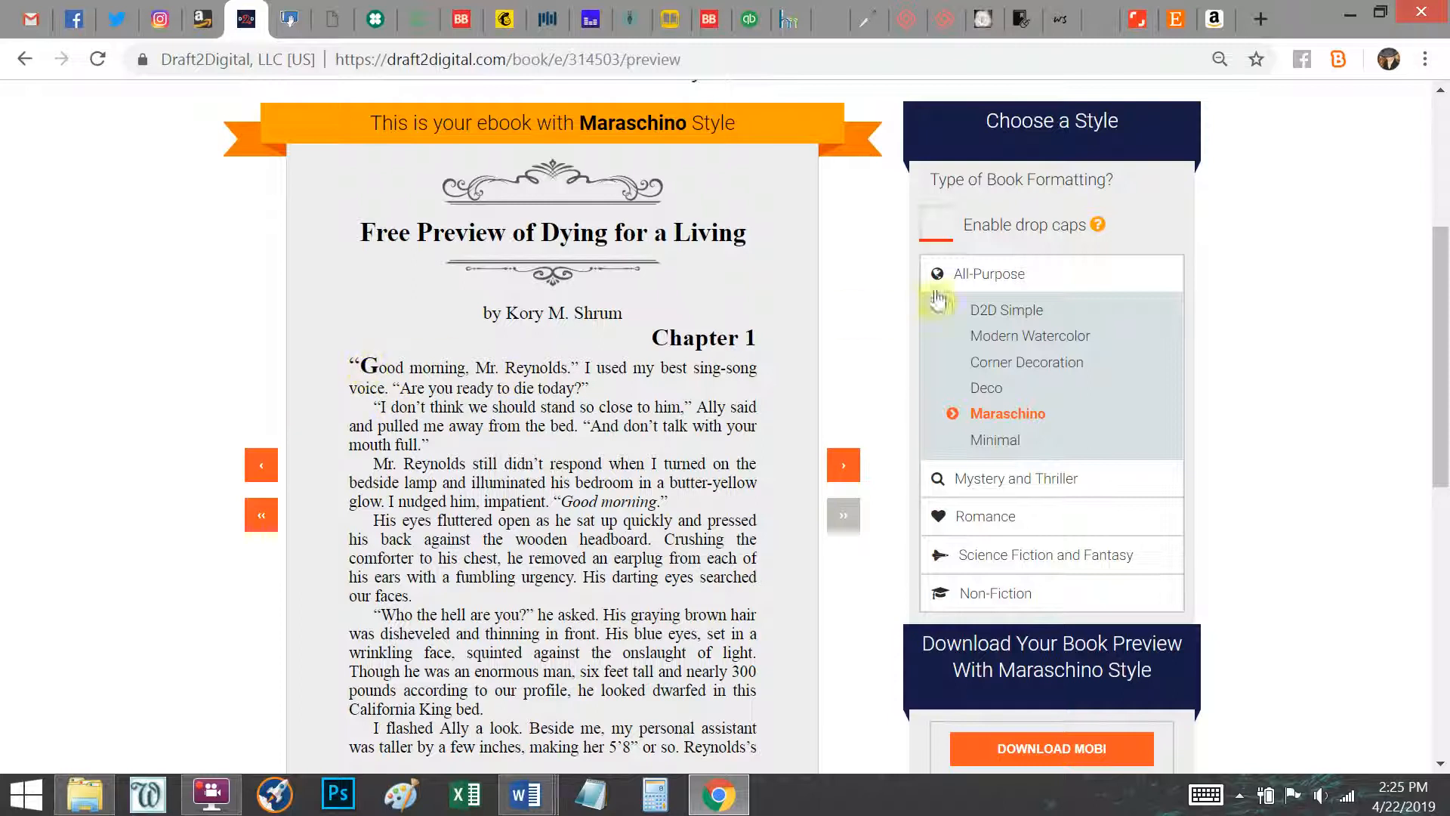
Try drop caps on the free preview's opening paragraph, disable them again and compare the enlarged first letter.
click(938, 240)
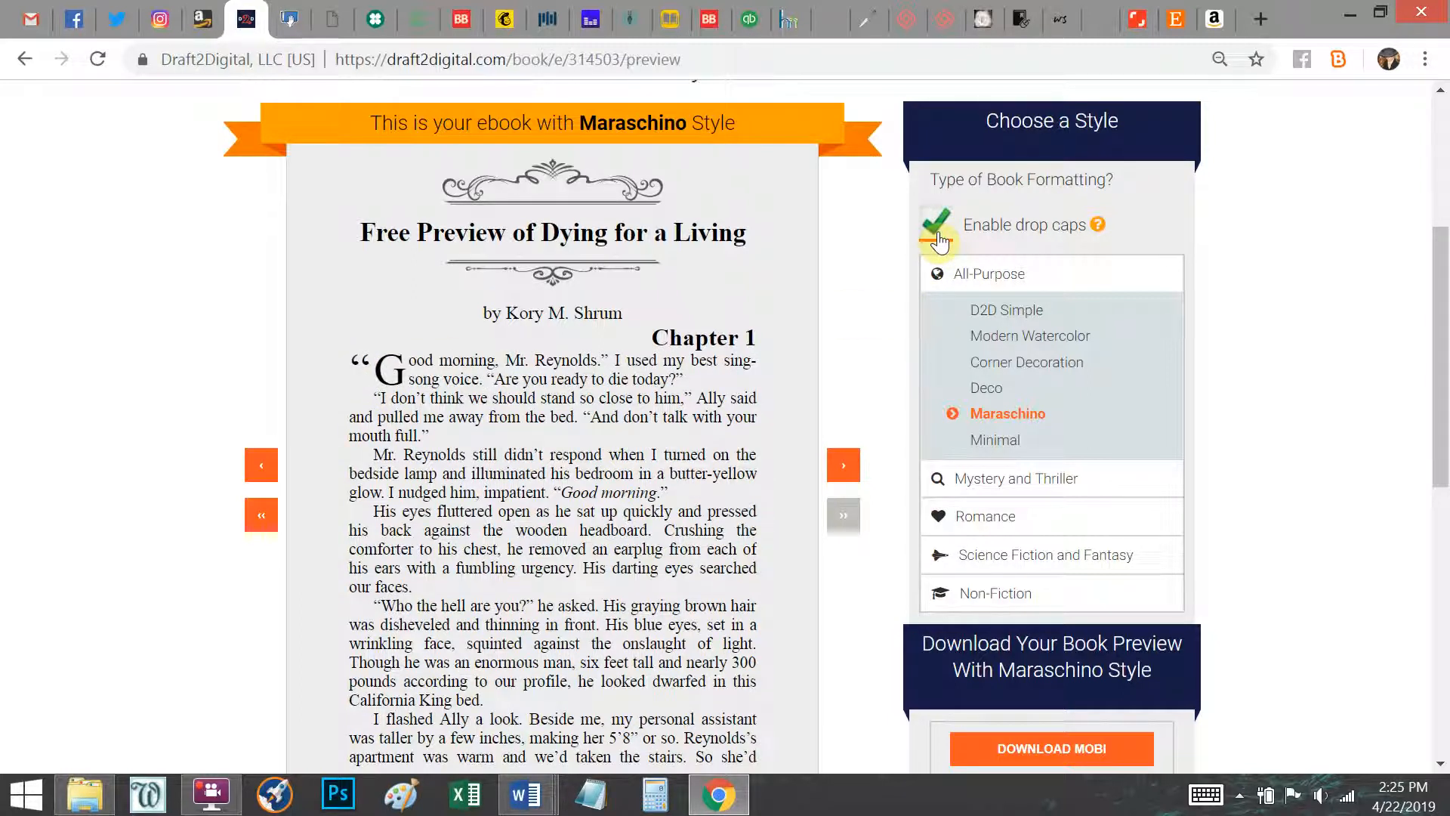
click(939, 240)
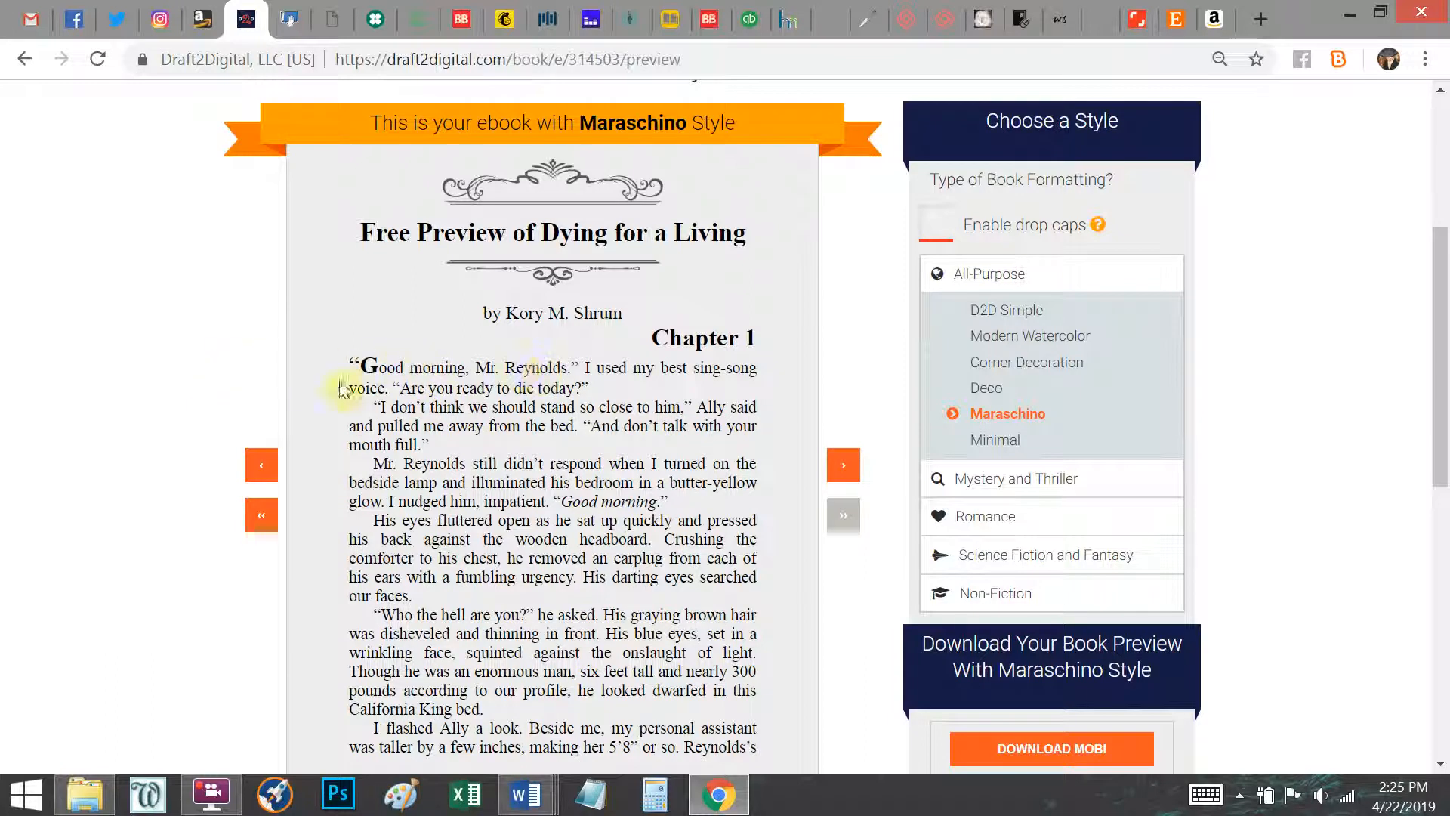
drag(358, 370, 385, 370)
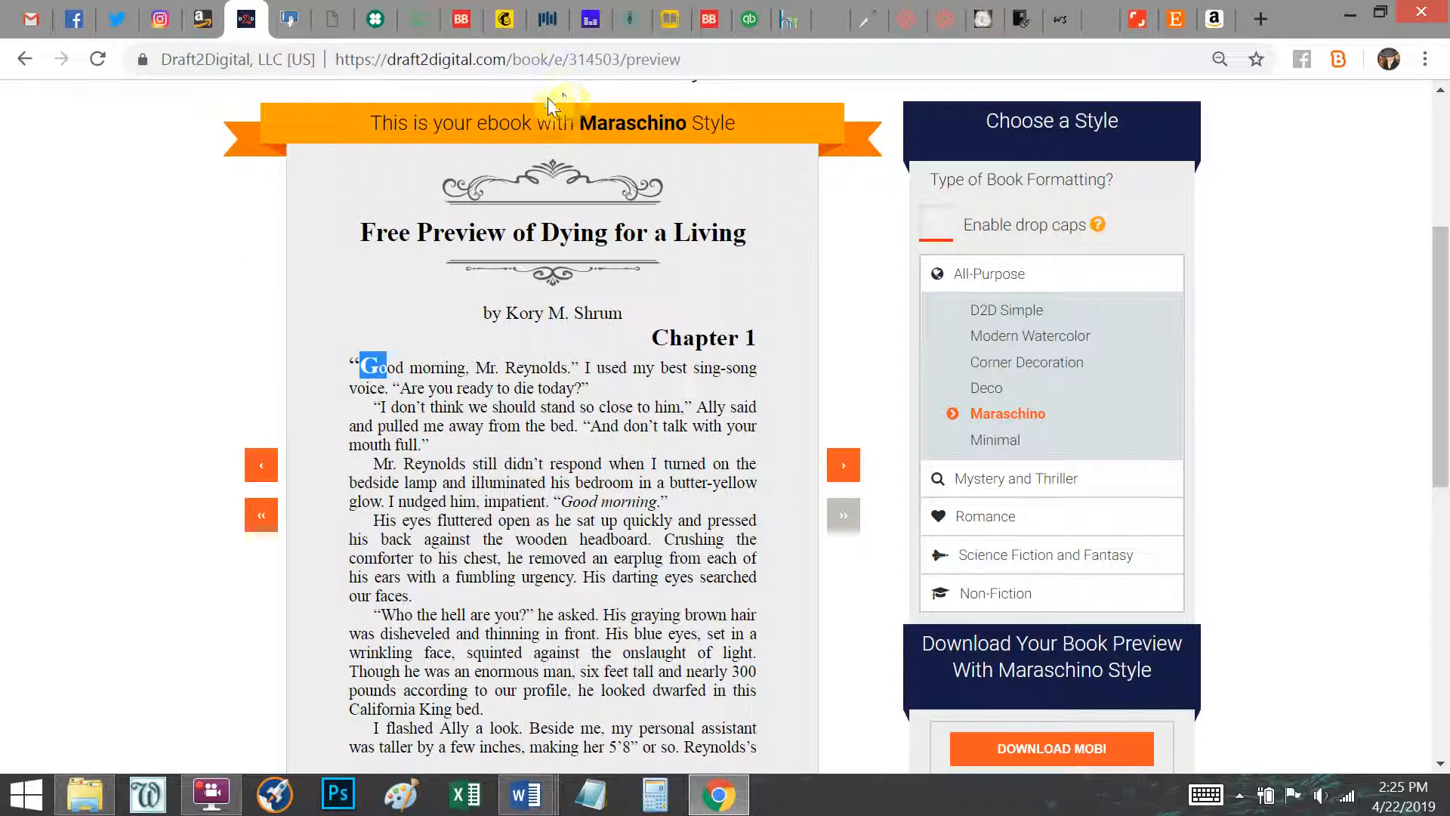
drag(481, 439, 475, 430)
click(331, 417)
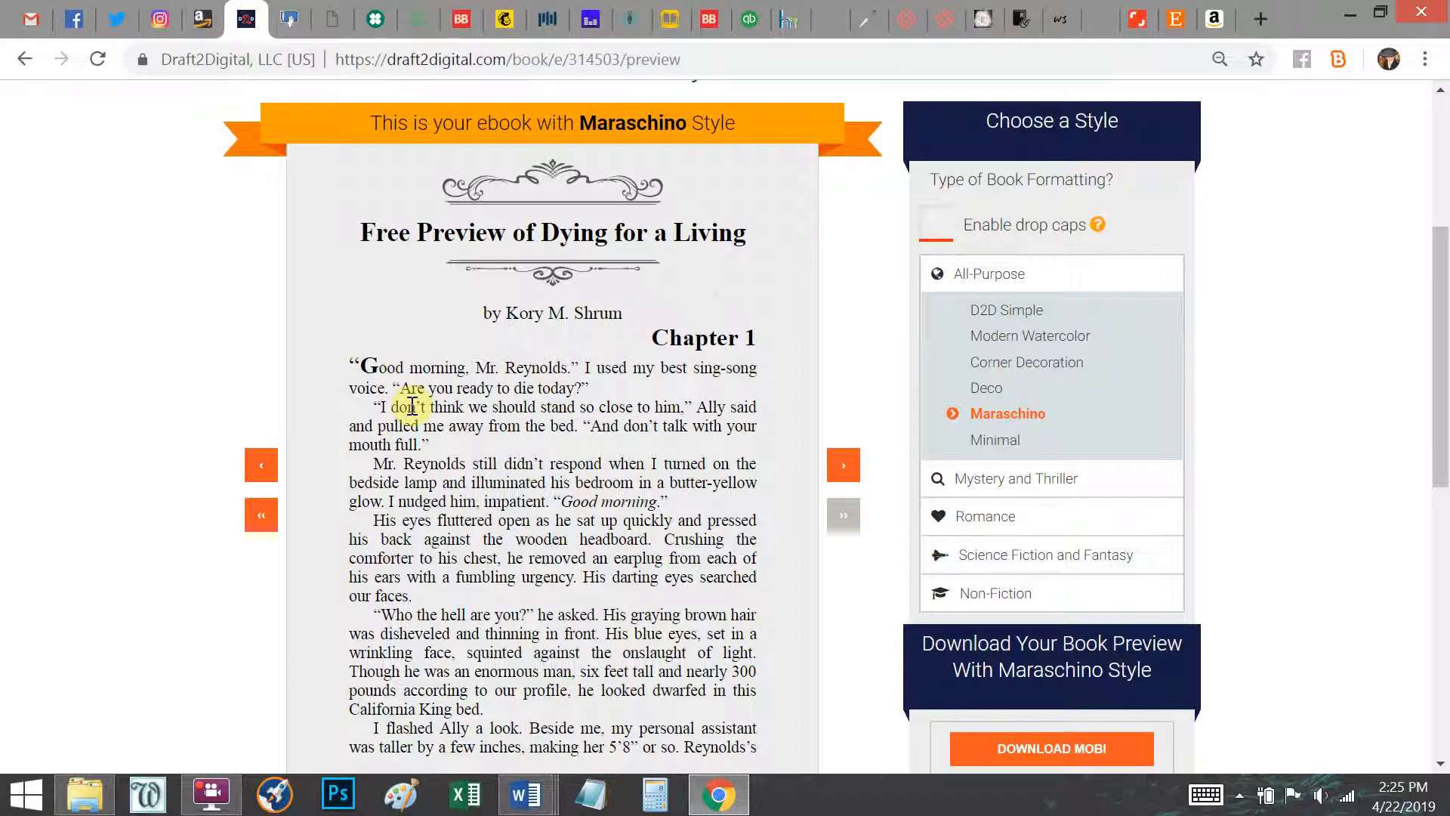
Review the rest of the preview page, including the manuscript approval checkbox and the options for jumping to another step.
scroll(483, 427, down, 3)
scroll(510, 453, up, 3)
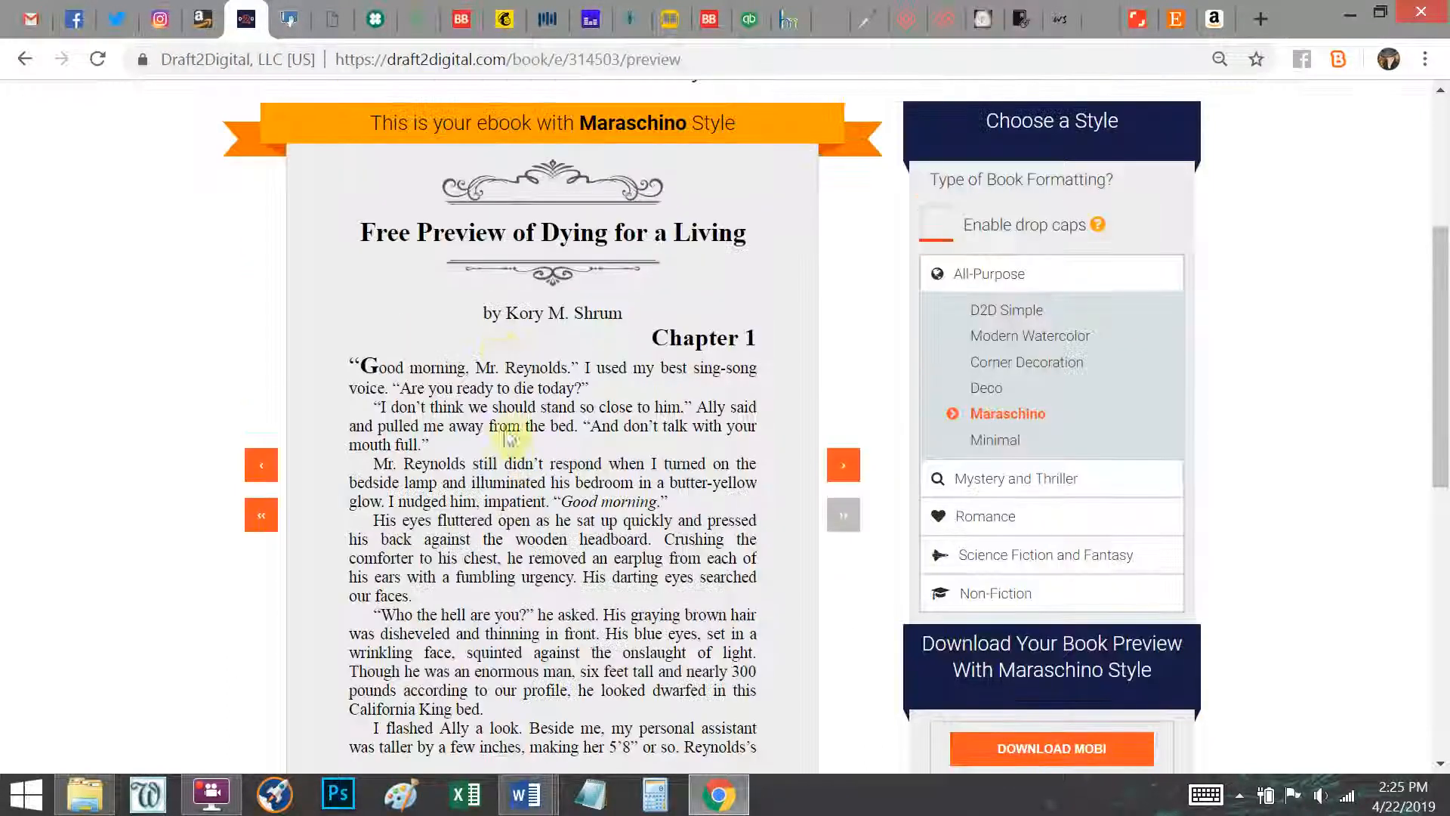
scroll(495, 342, down, 5)
scroll(453, 346, up, 7)
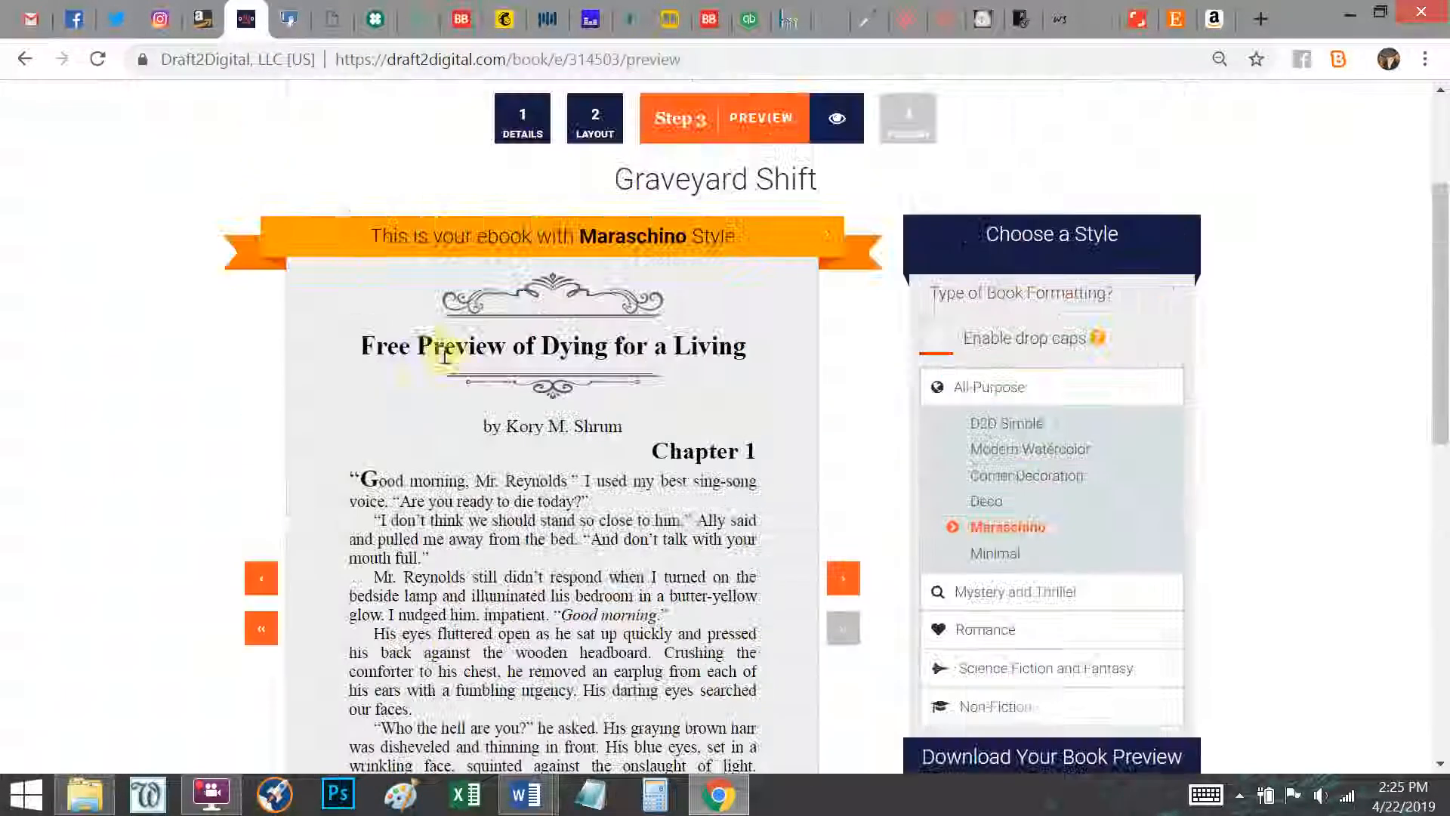
scroll(414, 323, down, 6)
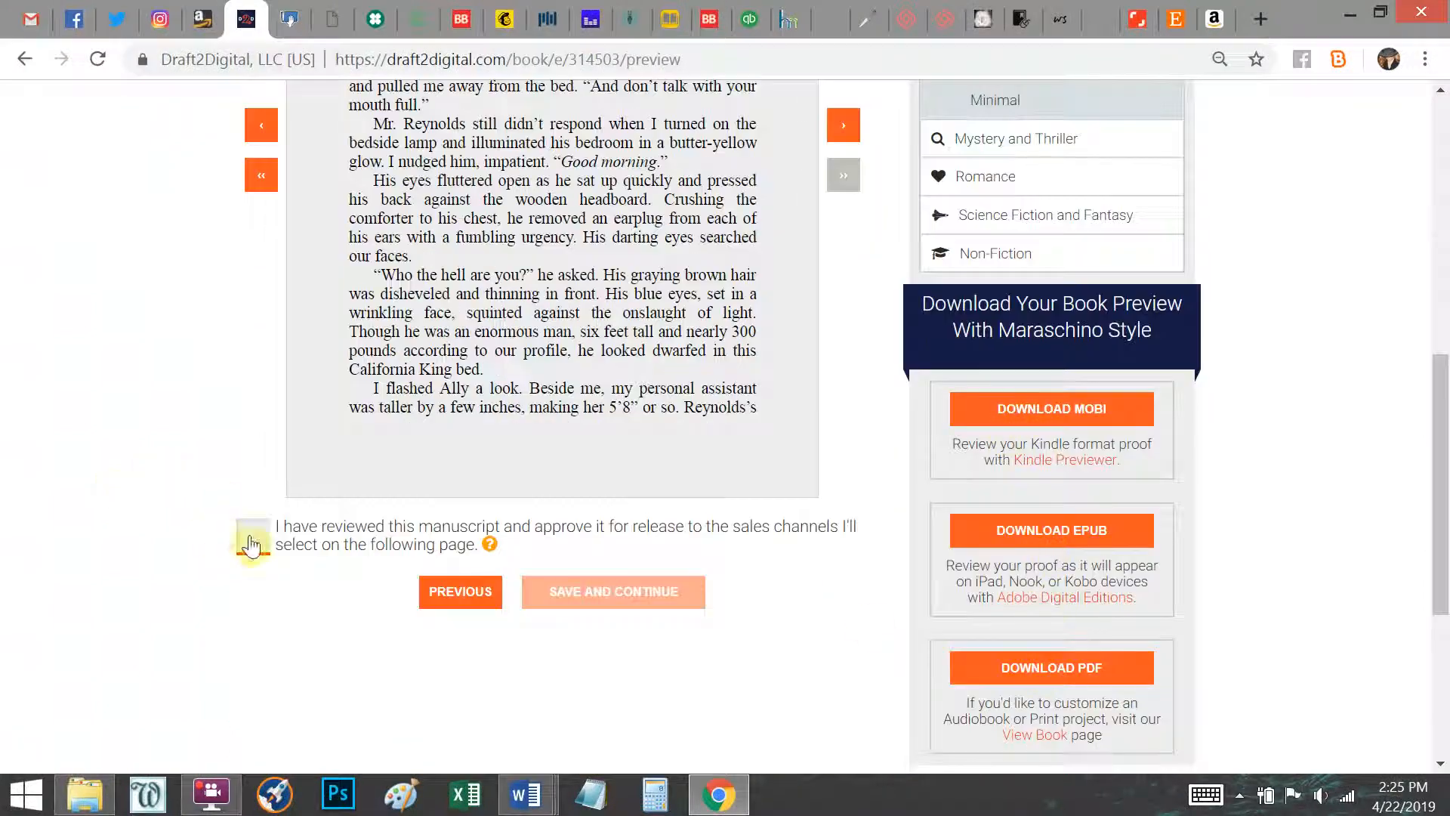
click(650, 605)
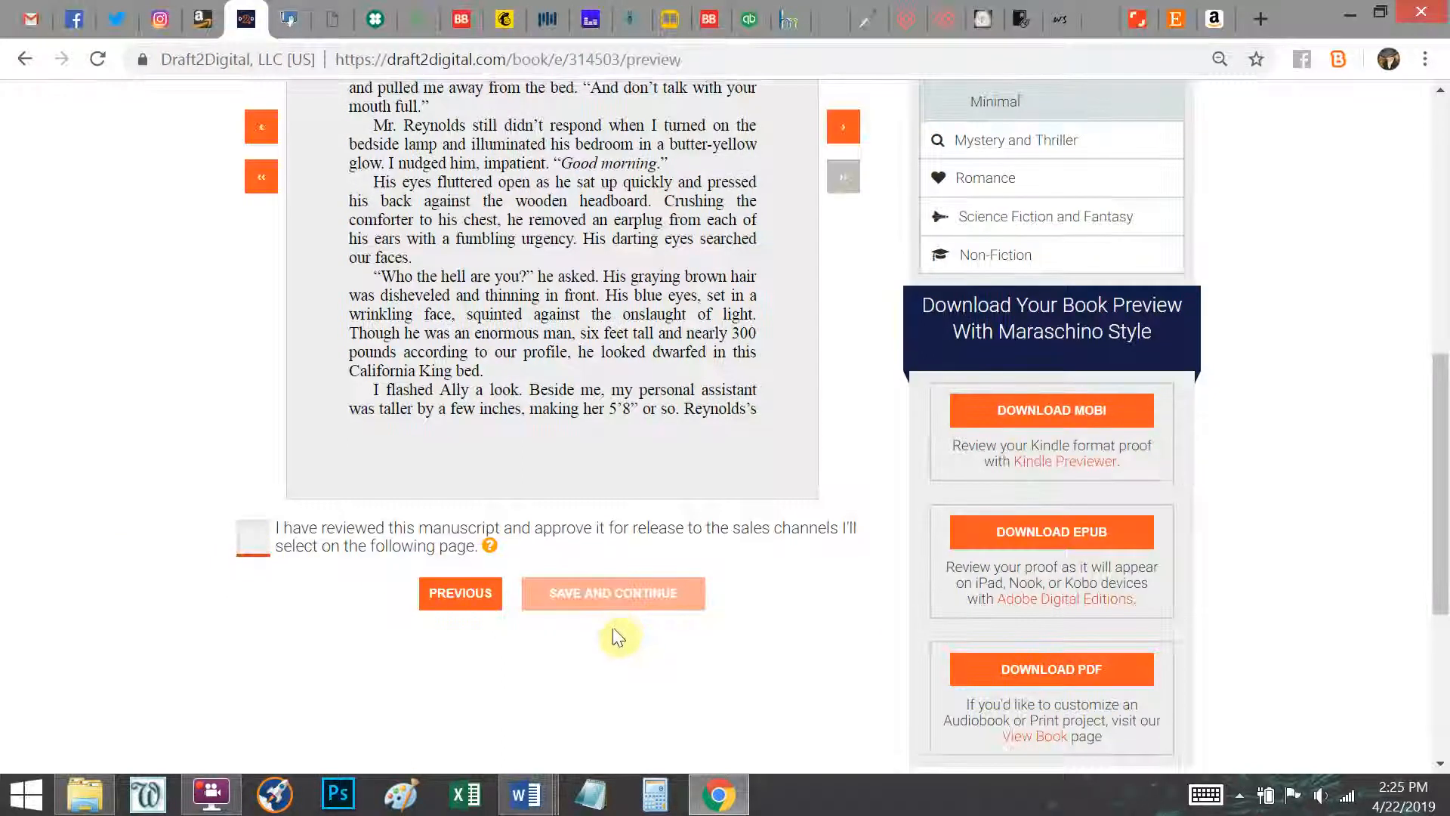
scroll(597, 614, up, 5)
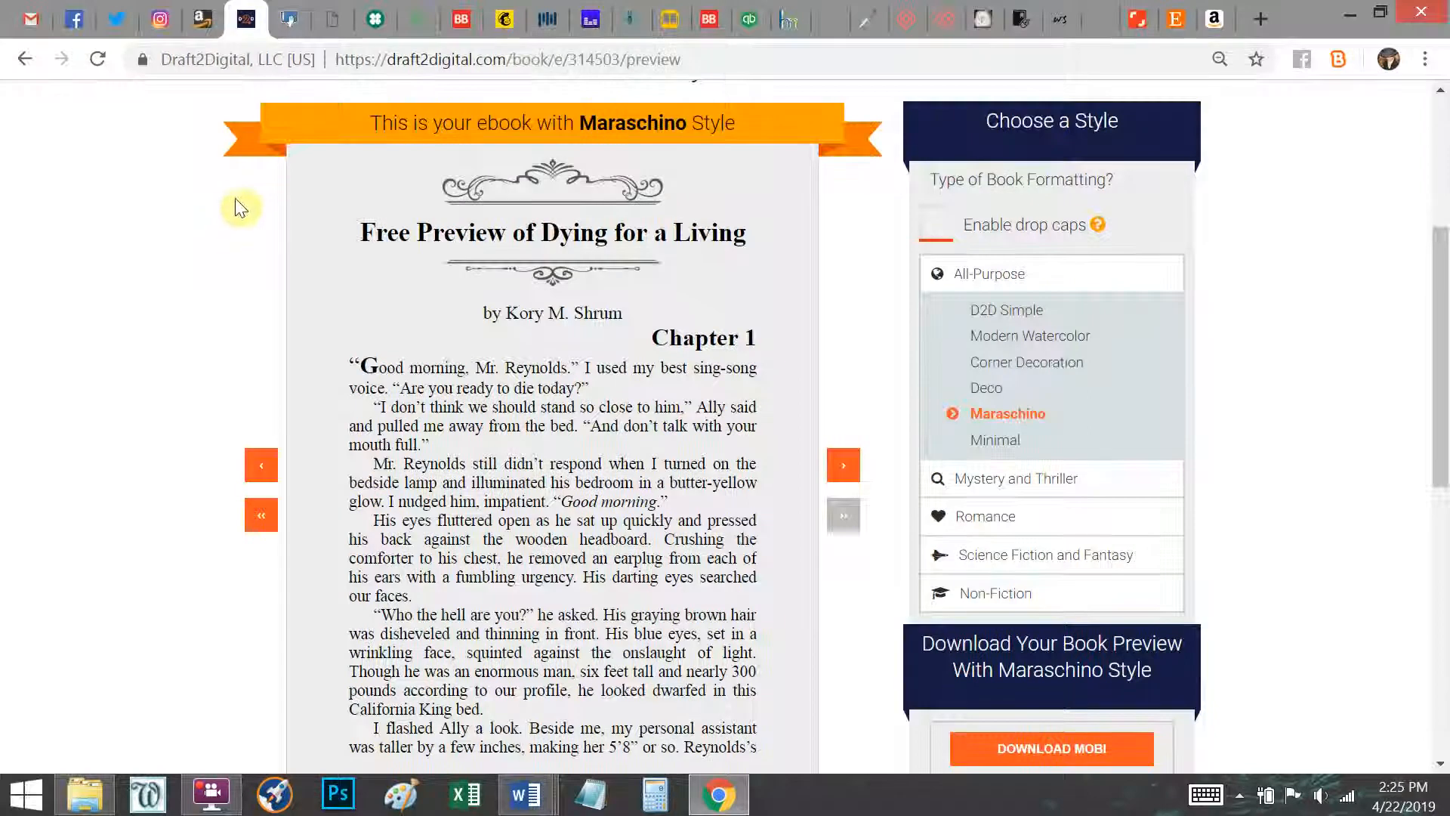
scroll(243, 219, up, 3)
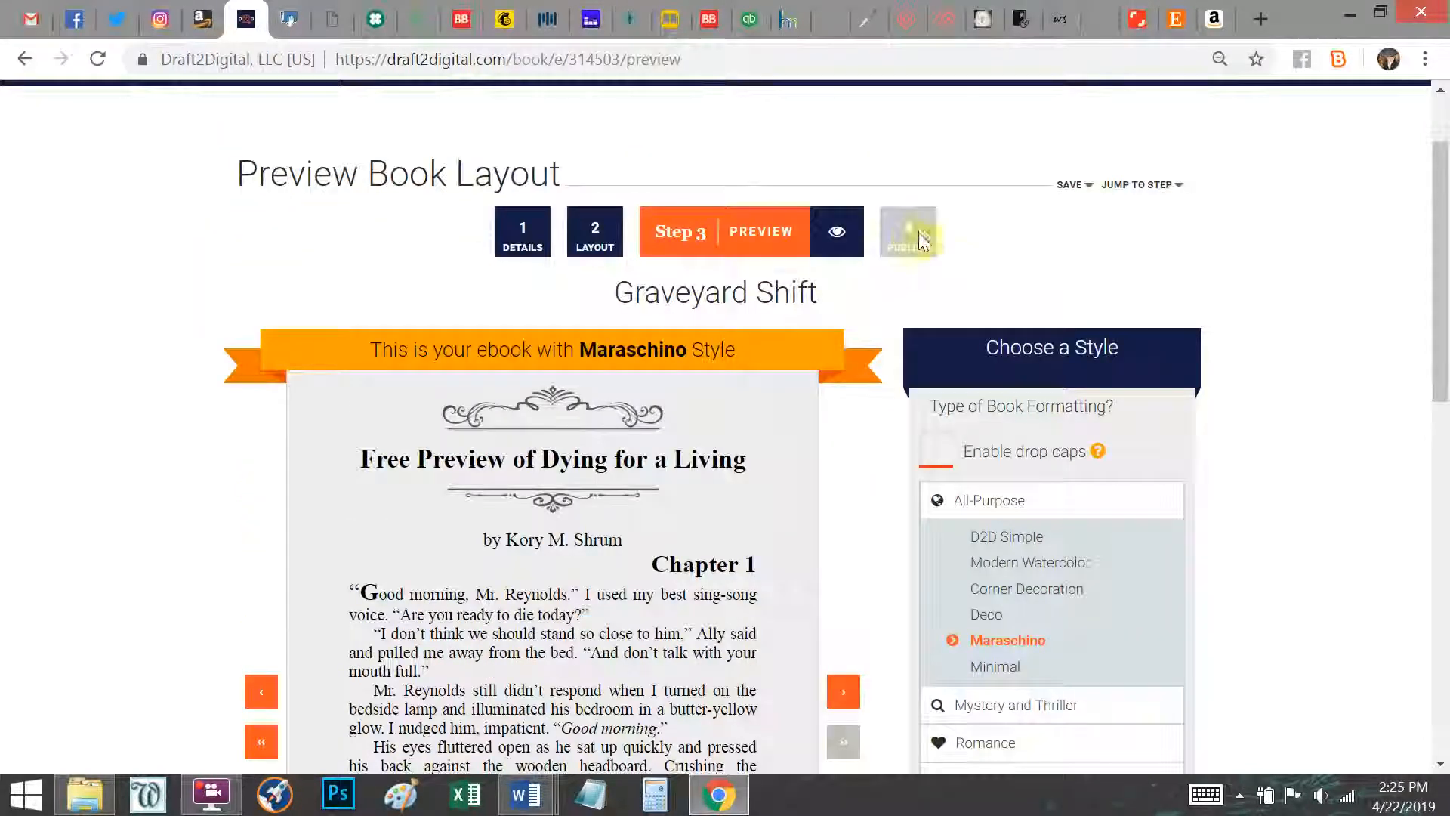
scroll(944, 241, up, 2)
mouse_move(1138, 308)
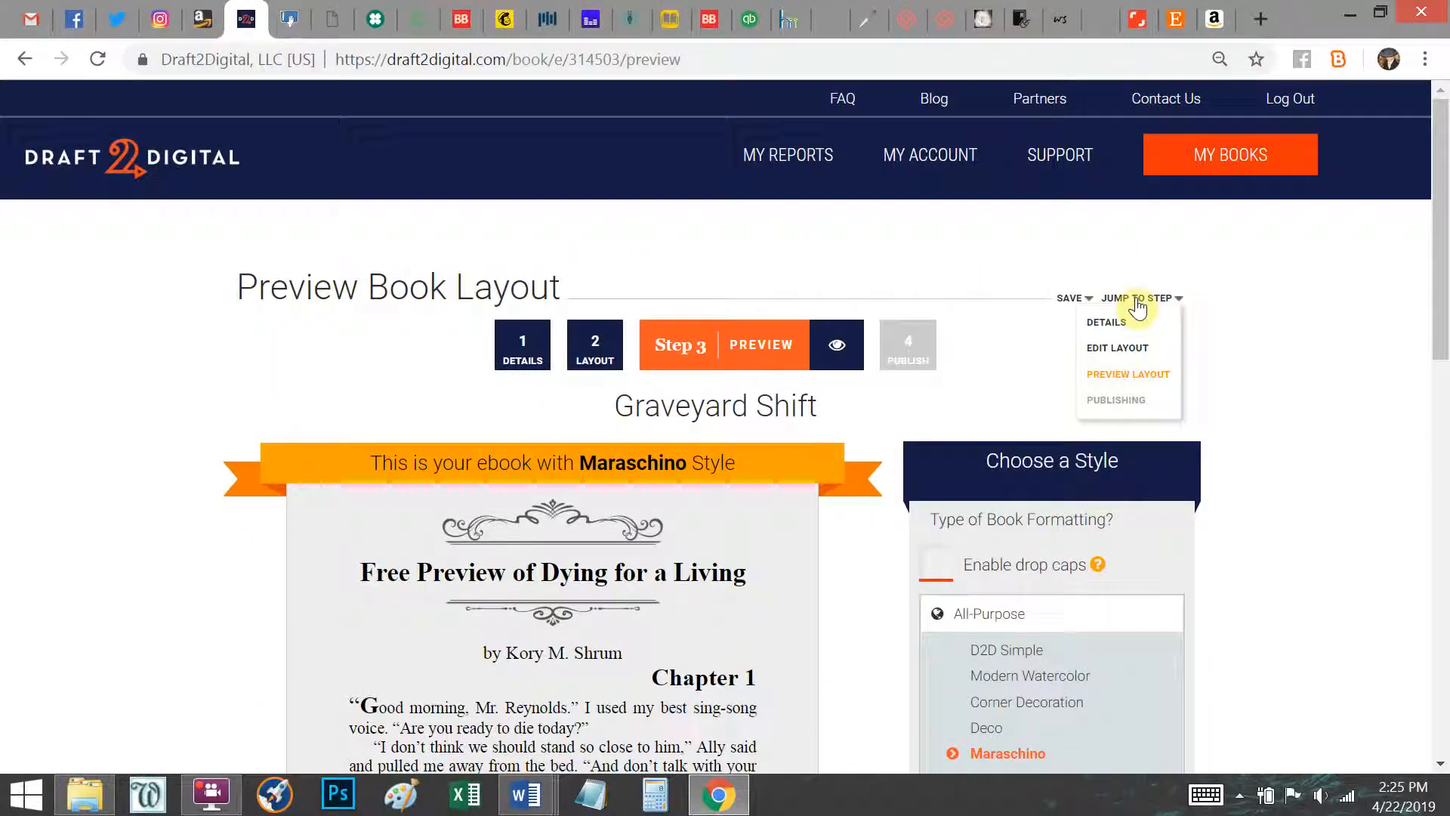
Open the Graveyard Shift book page from the My Books list.
click(1222, 151)
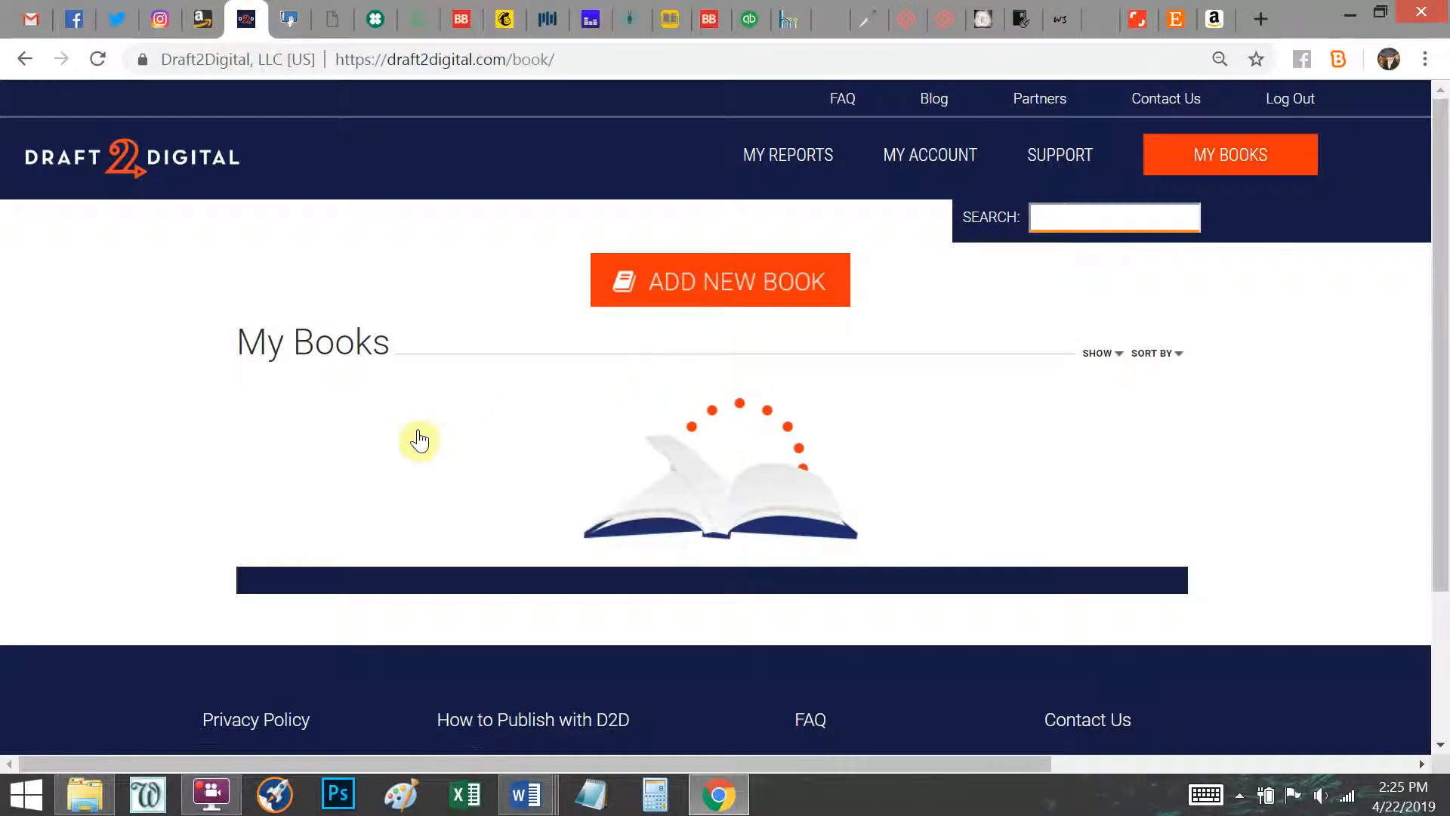
scroll(422, 437, down, 20)
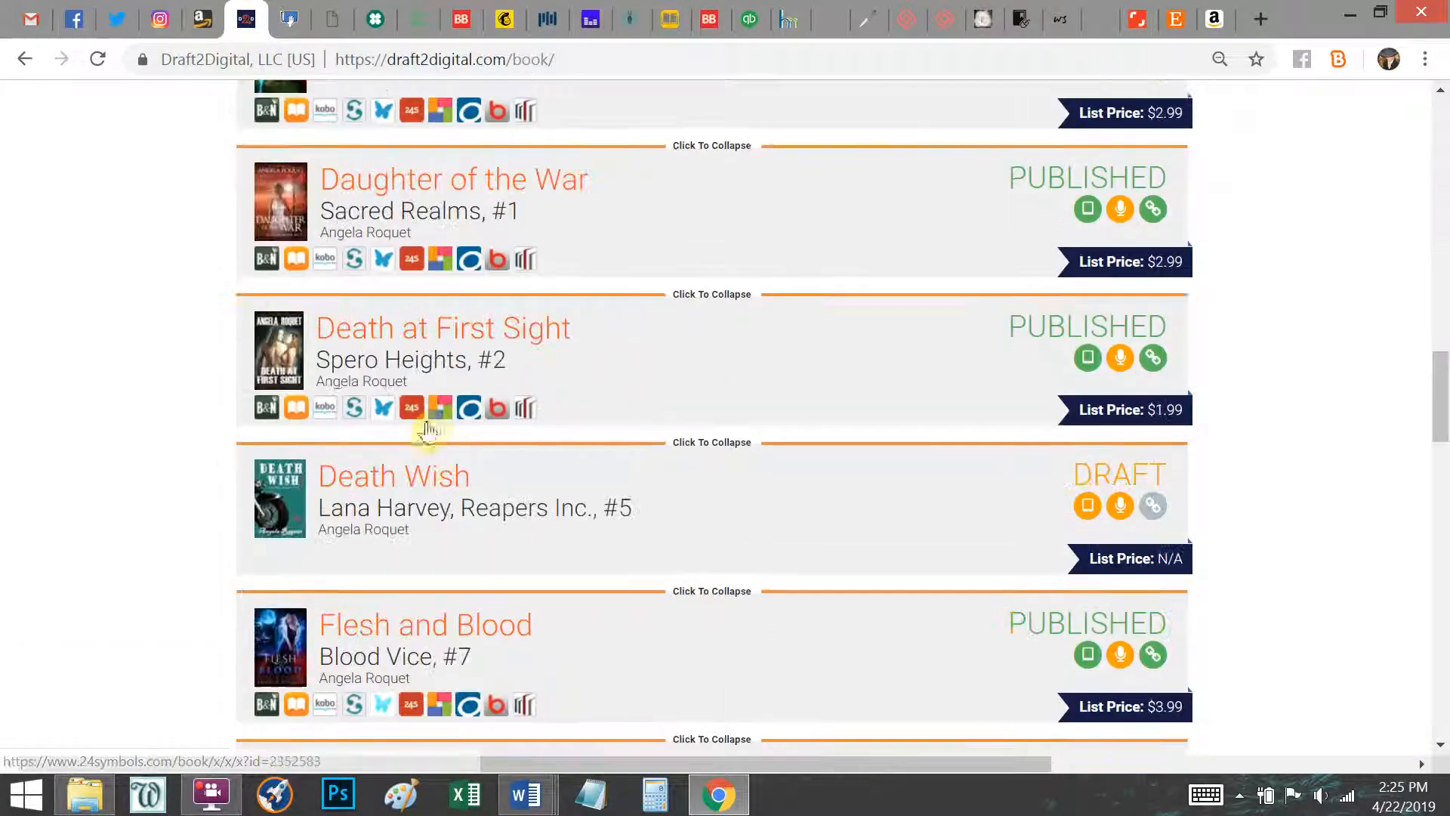
scroll(424, 431, down, 10)
click(430, 285)
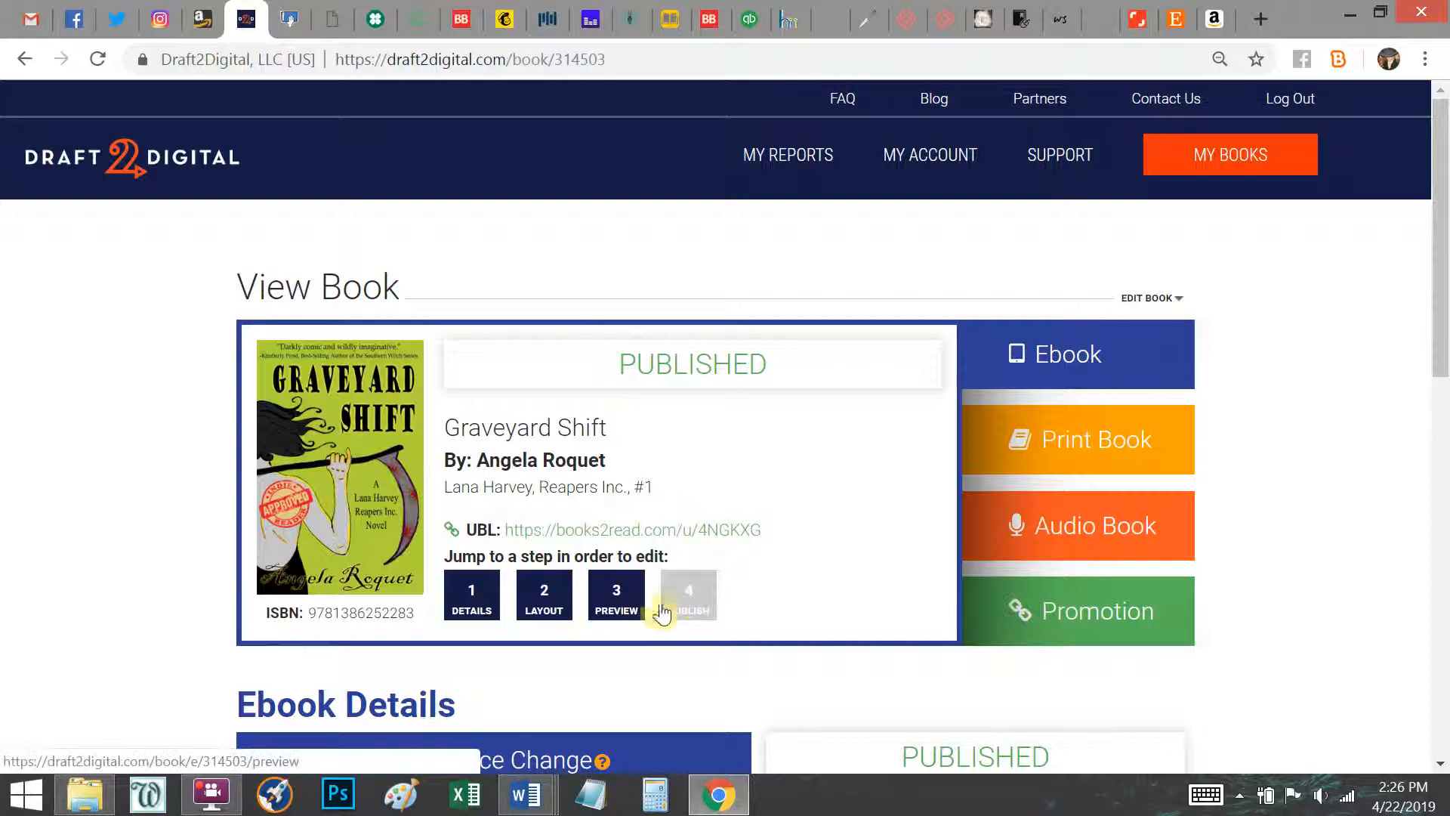
Examine Graveyard Shift's ebook details, including the price change form, the digital file download types and the published store listings.
scroll(674, 534, down, 5)
scroll(256, 336, down, 5)
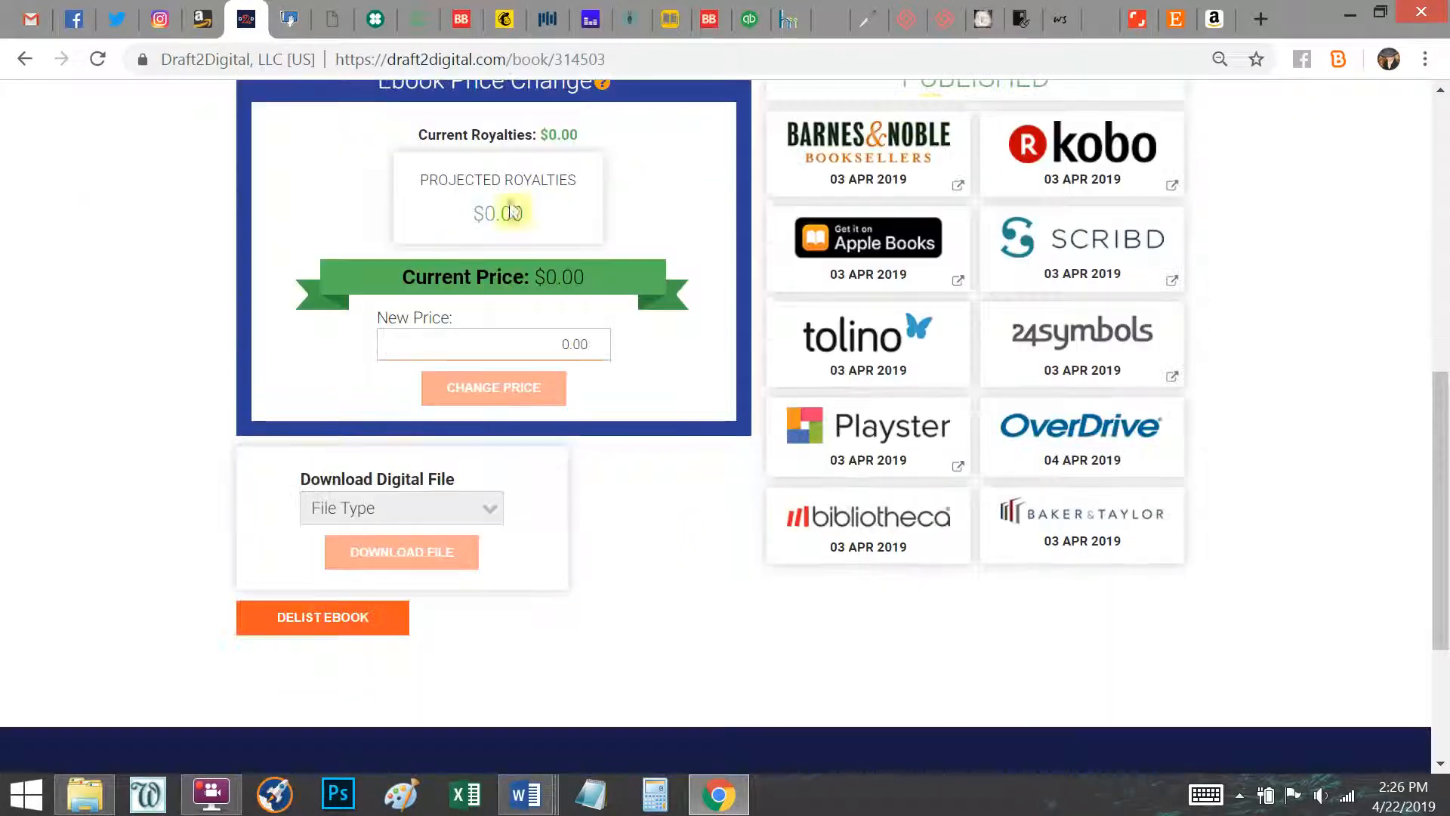
scroll(842, 385, up, 5)
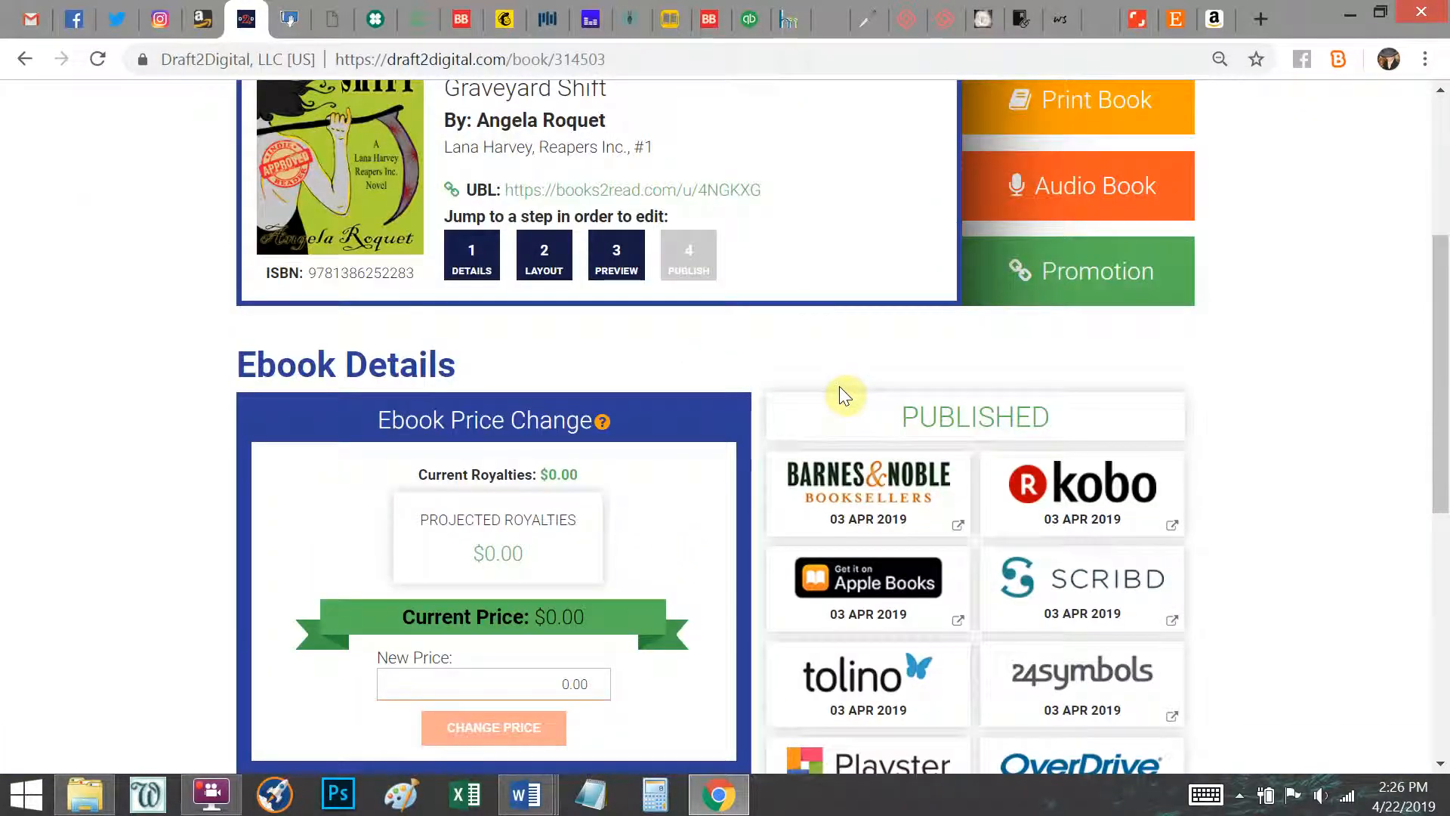
scroll(839, 387, down, 5)
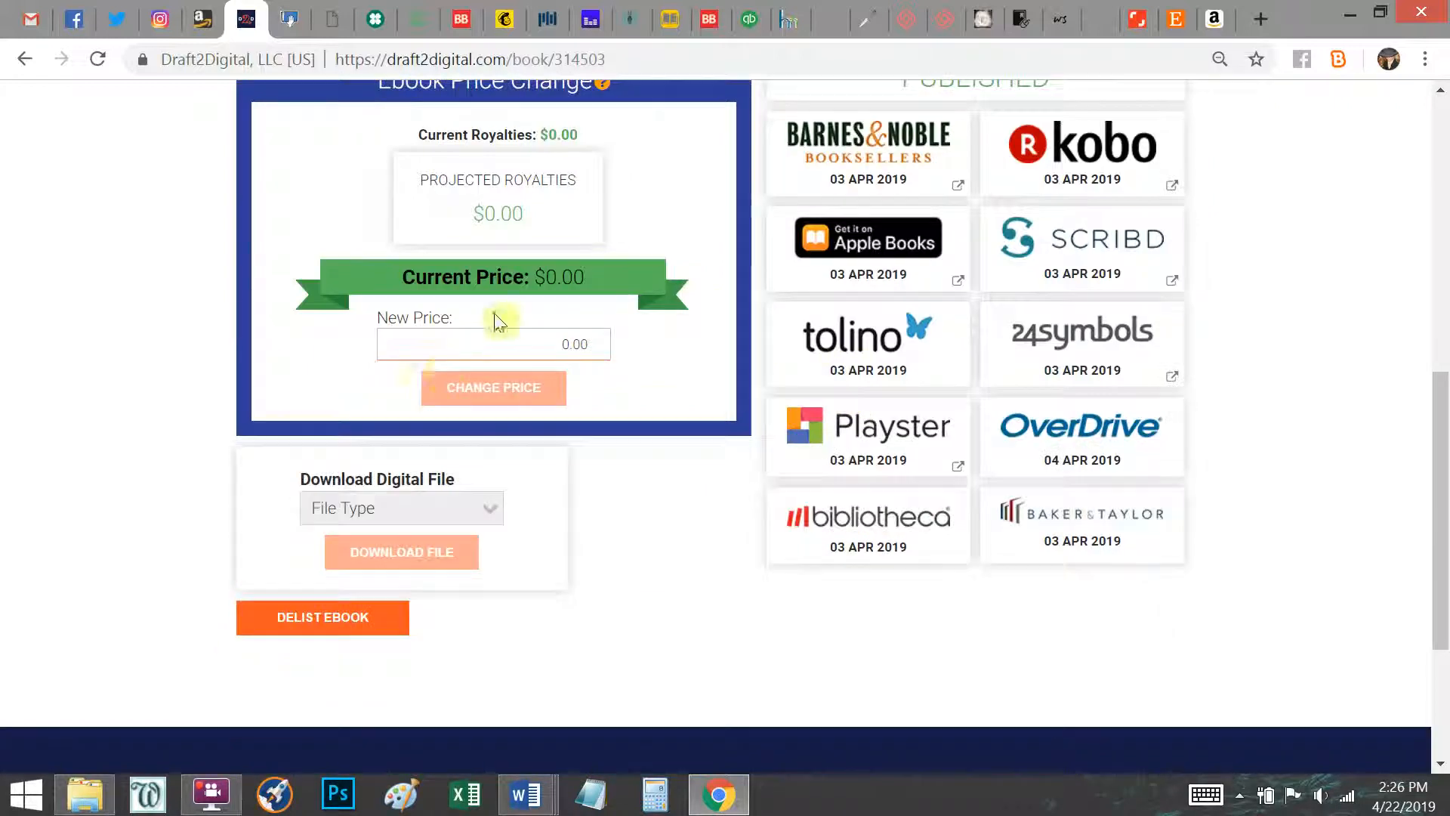
click(487, 521)
click(609, 557)
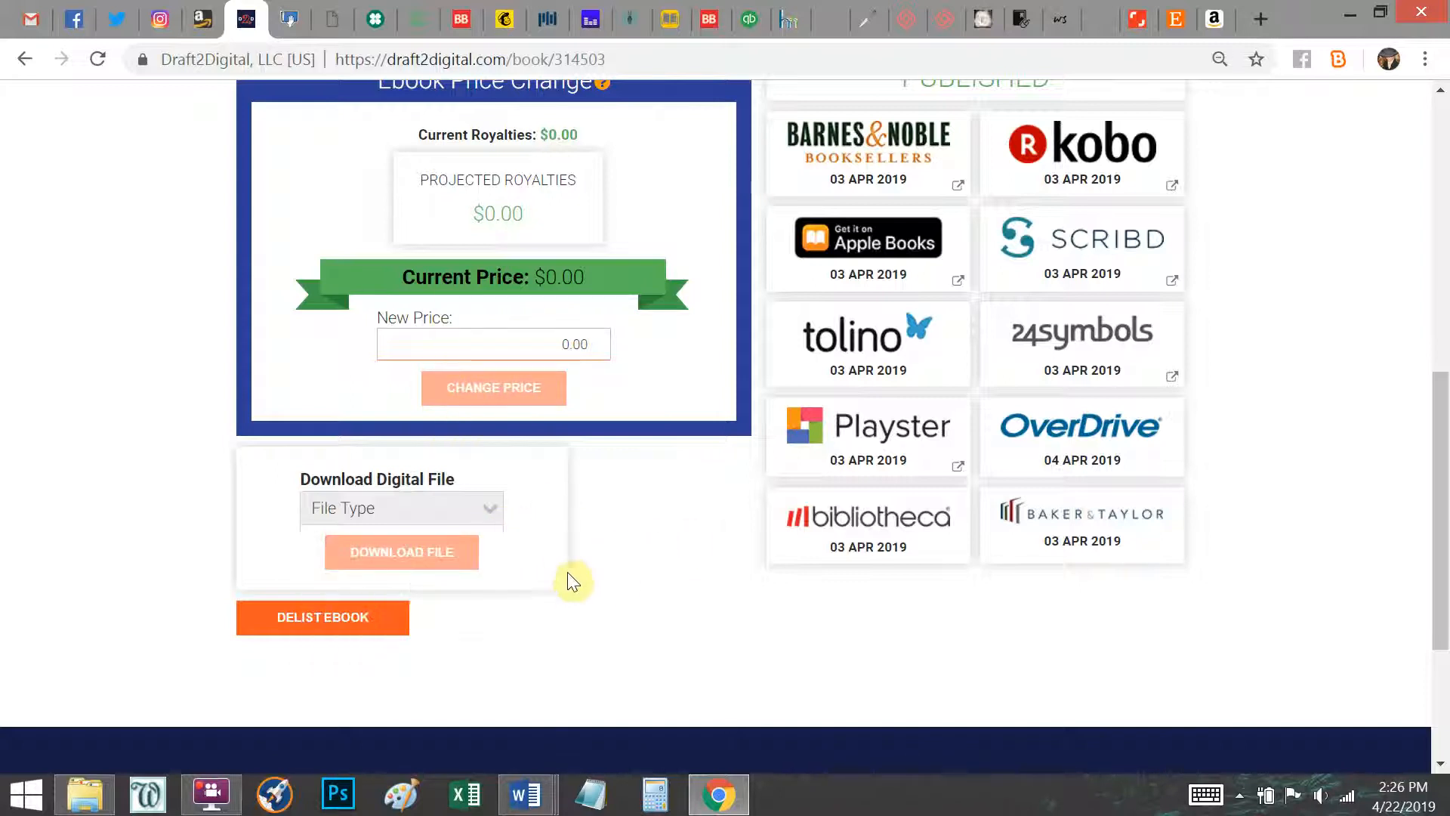
scroll(519, 601, up, 5)
scroll(1055, 597, down, 4)
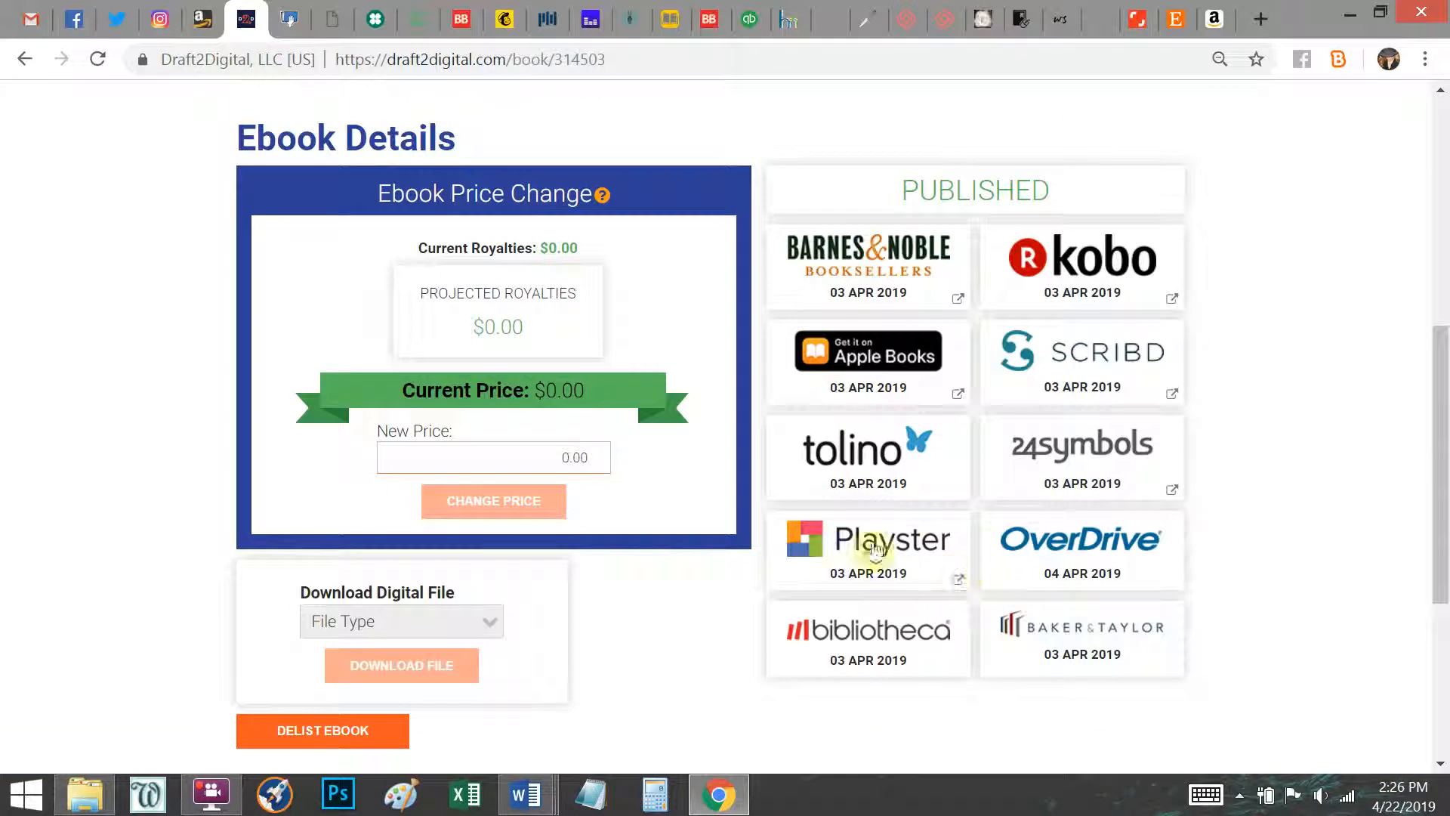
Switch to Word and bring up the manuscript Graveyard Shift for D2D NEW.docx.
mouse_move(544, 800)
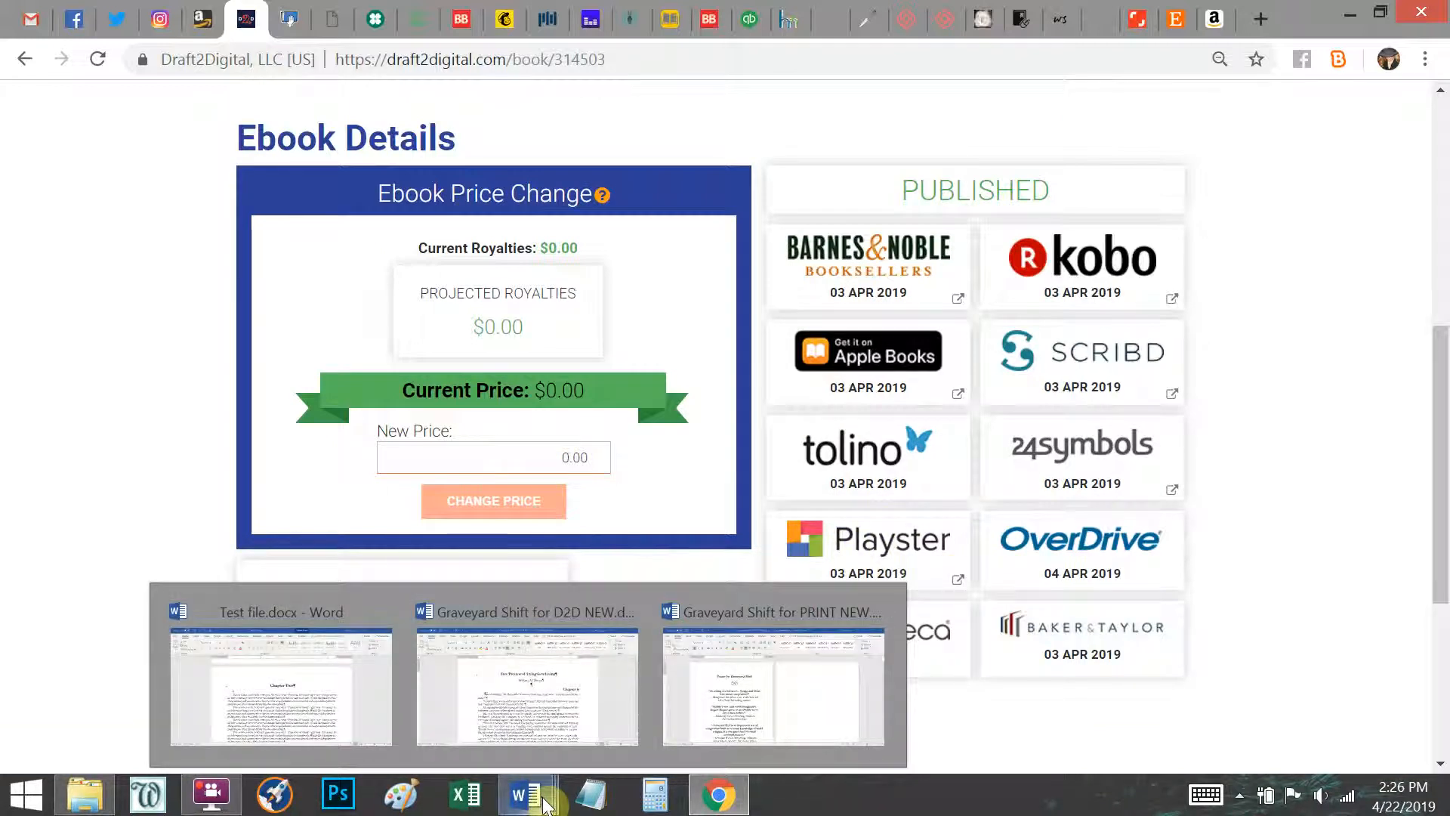
scroll(302, 574, down, 3)
scroll(91, 405, up, 3)
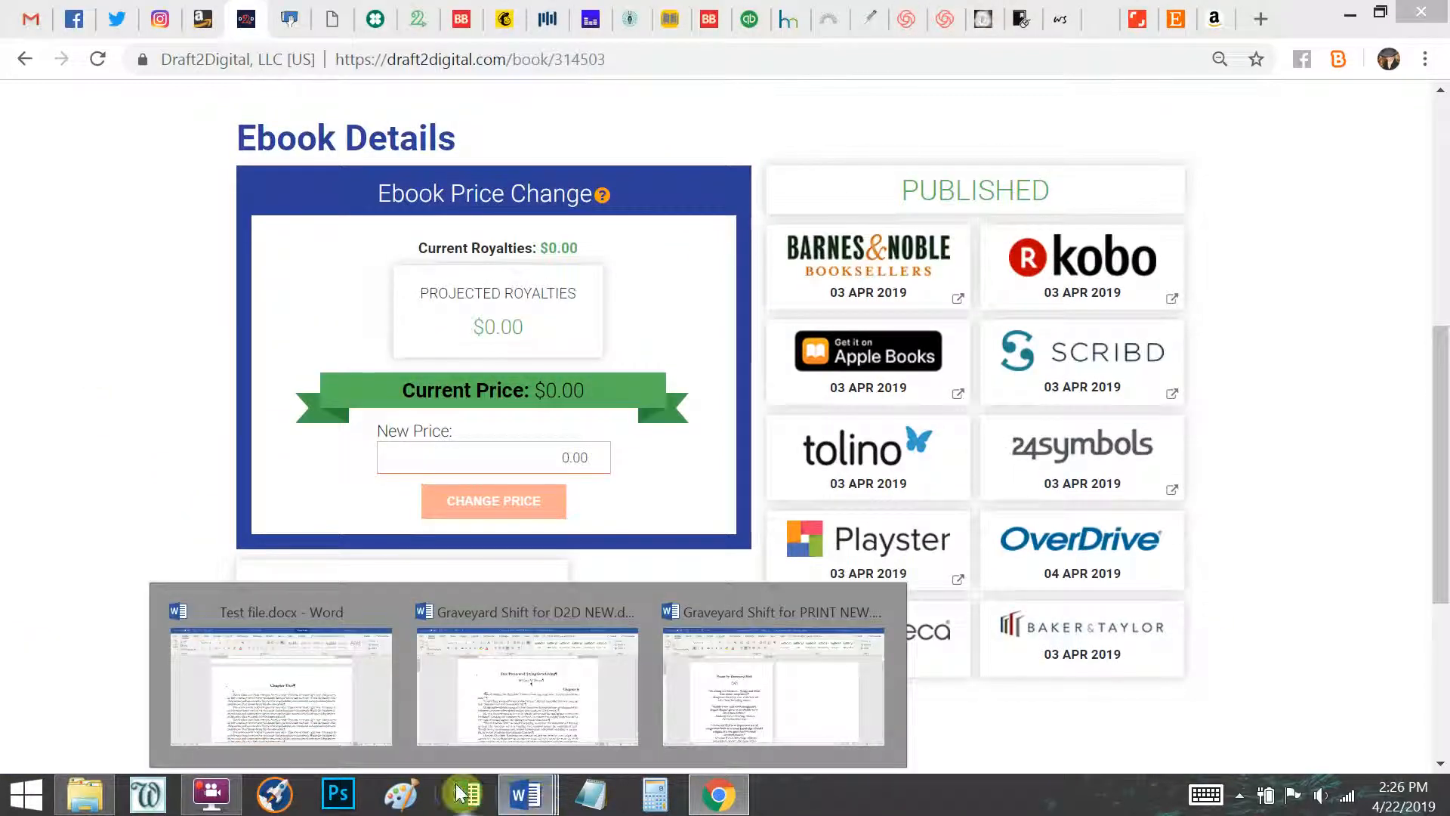
click(374, 676)
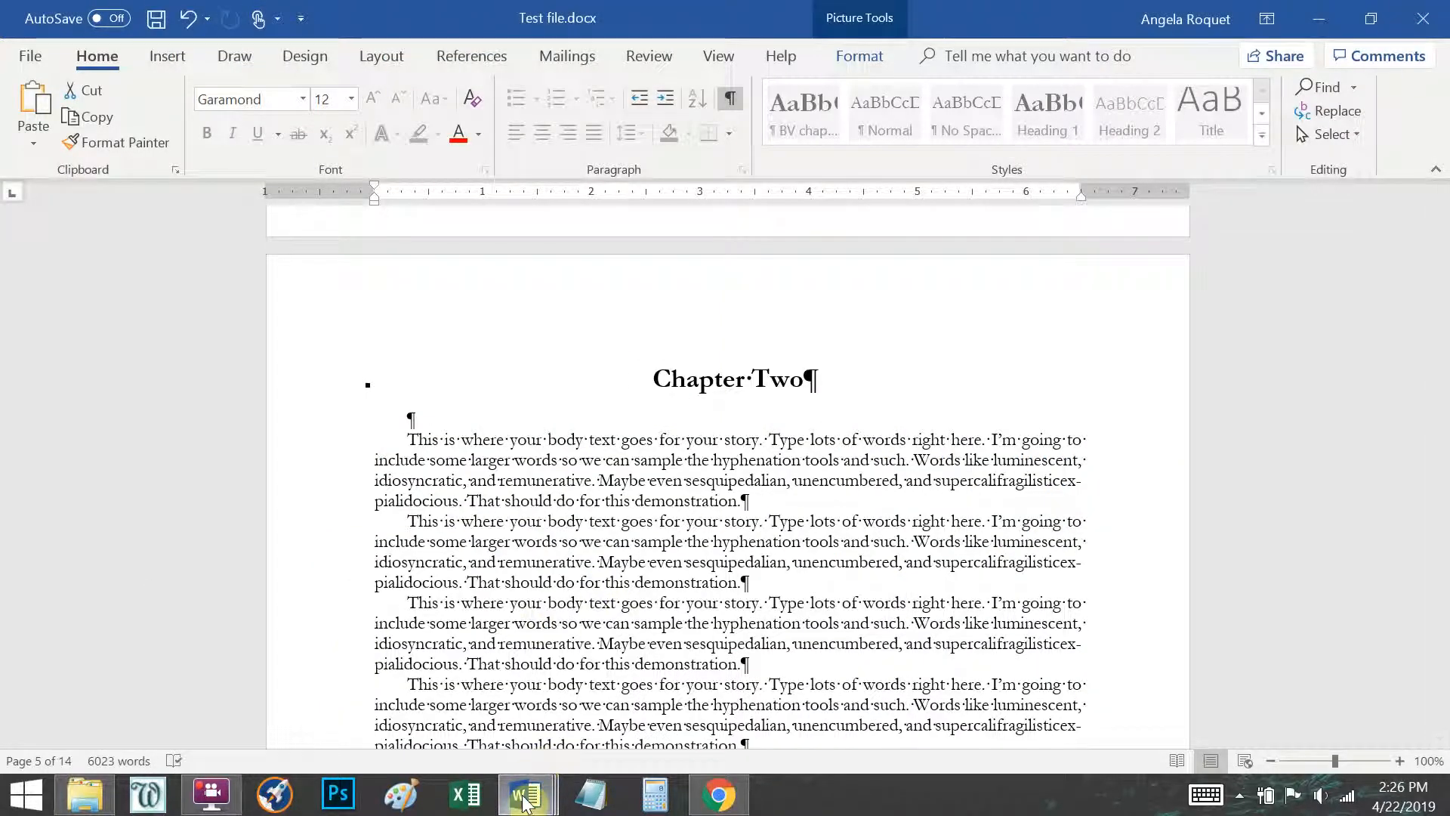
click(569, 677)
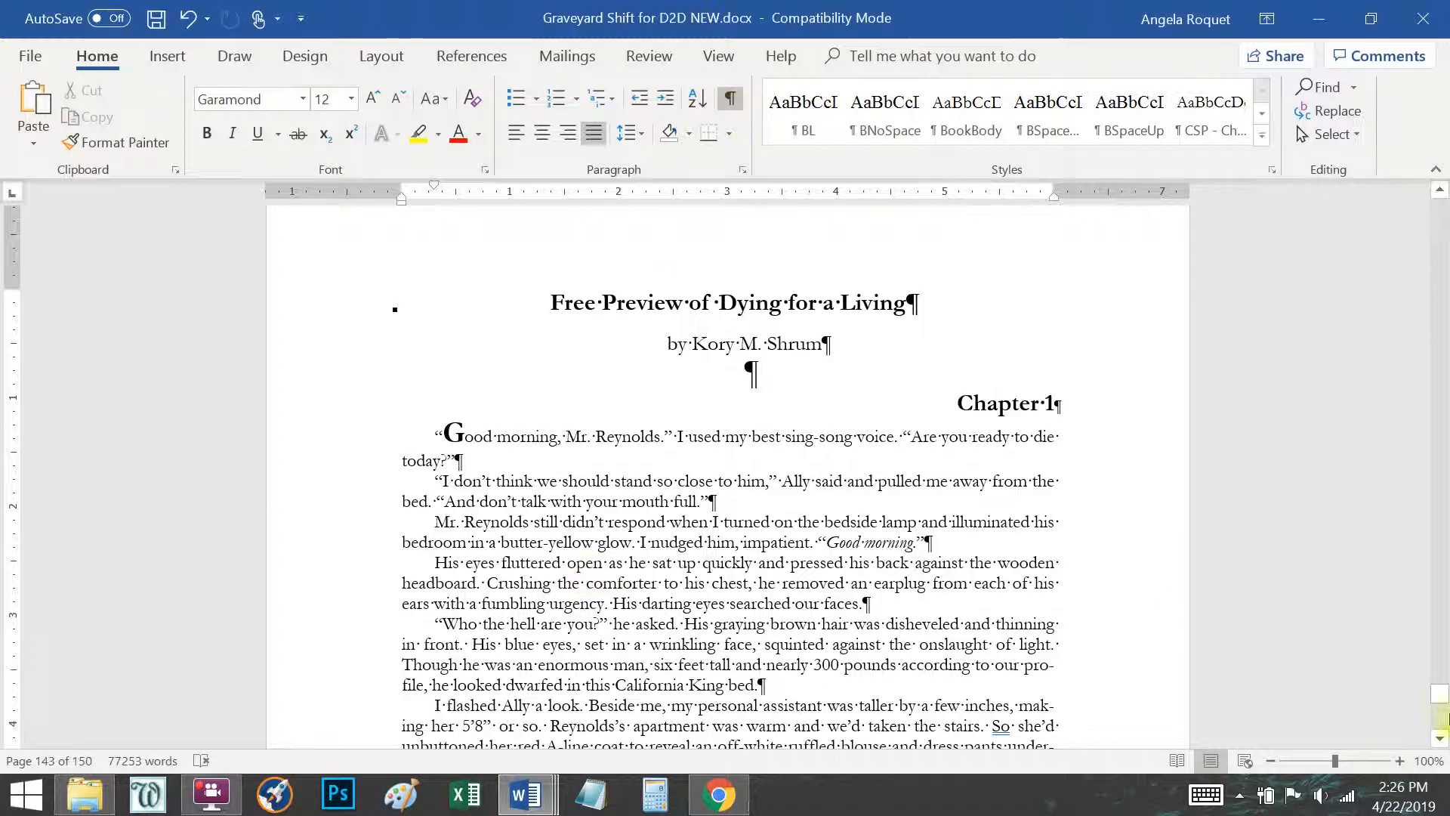
Return to the start of the manuscript, hide the formatting marks and look over the title and copyright pages.
drag(1439, 693, 1439, 205)
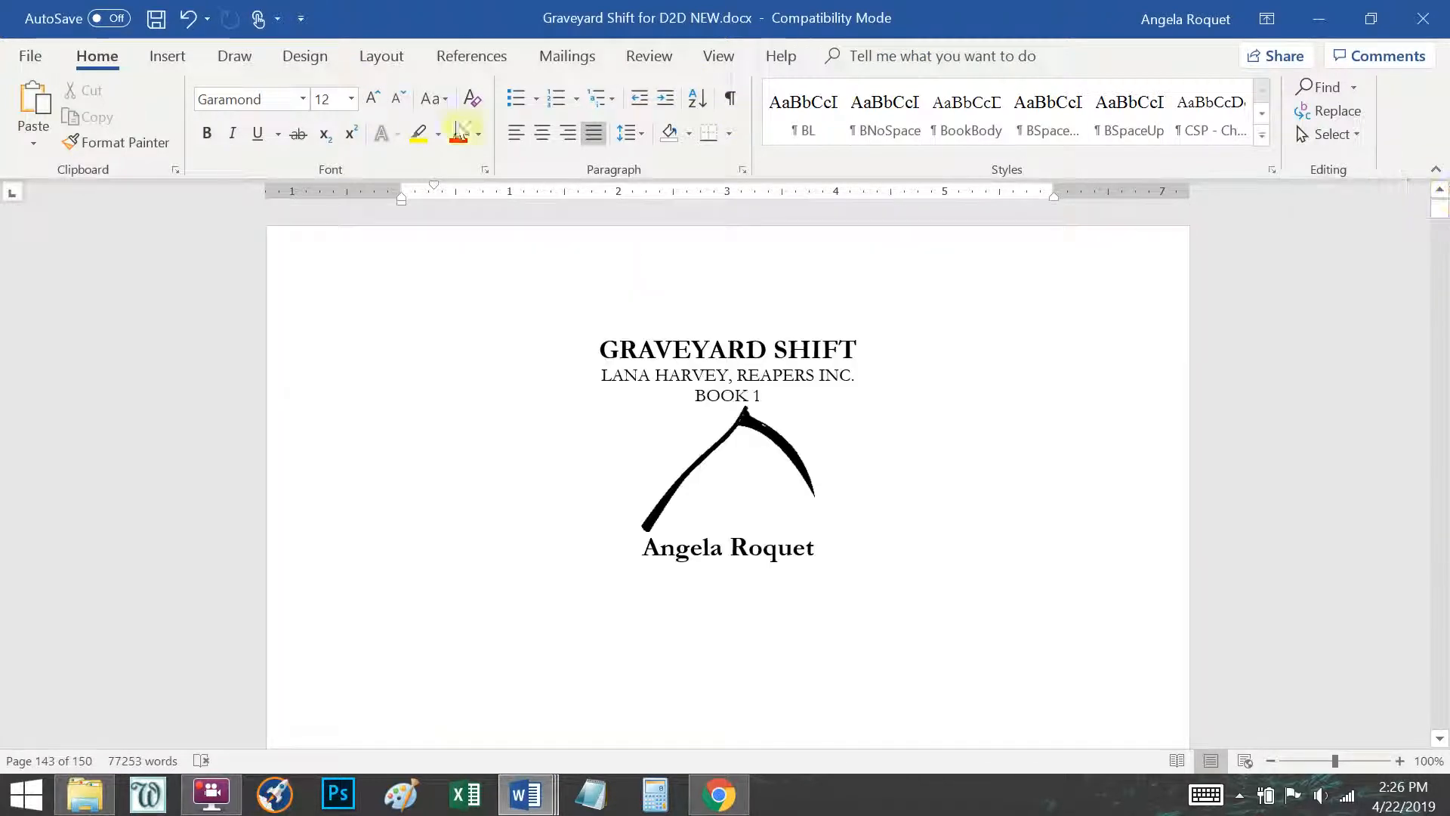
scroll(403, 489, down, 10)
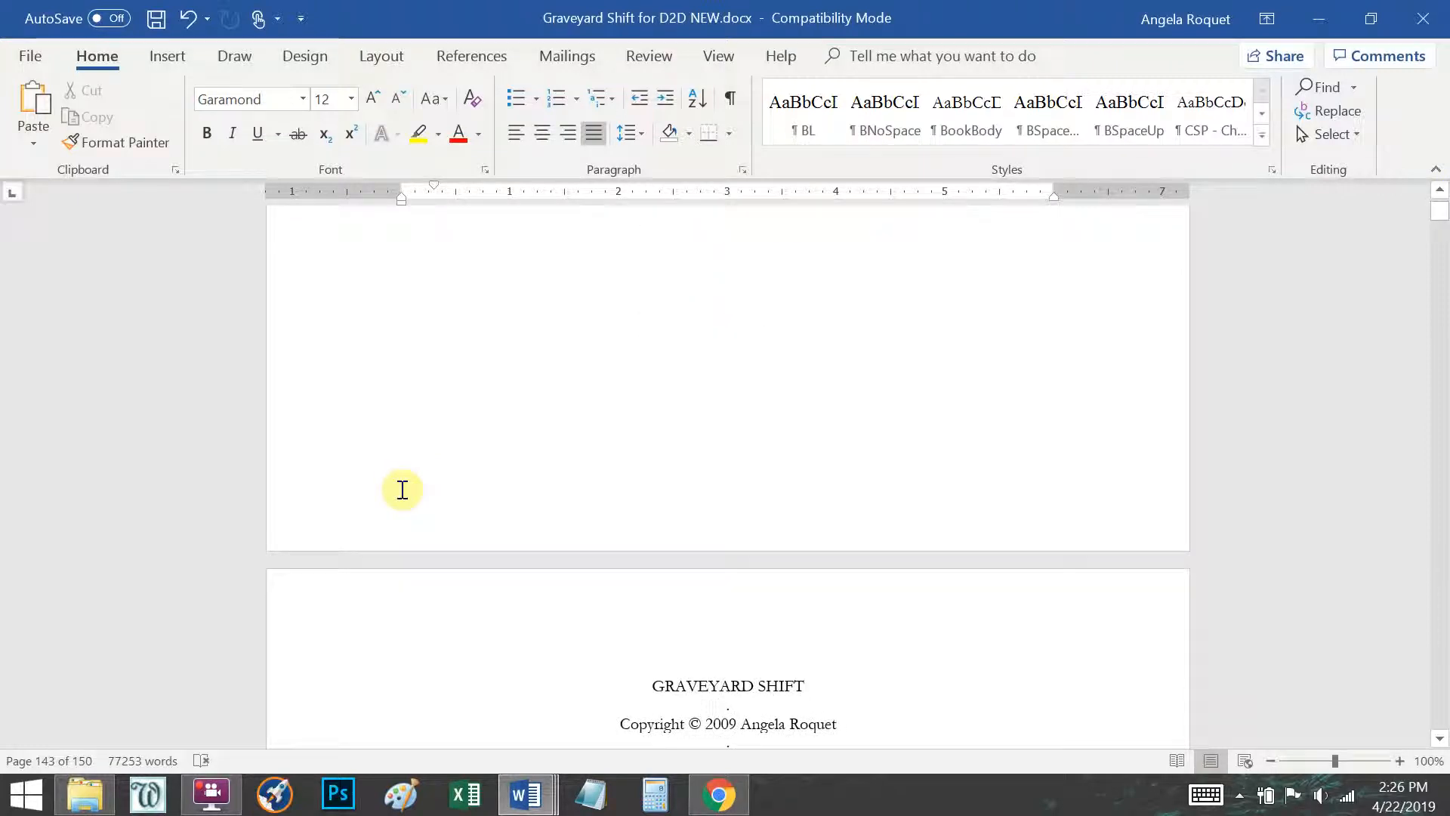
scroll(403, 490, up, 6)
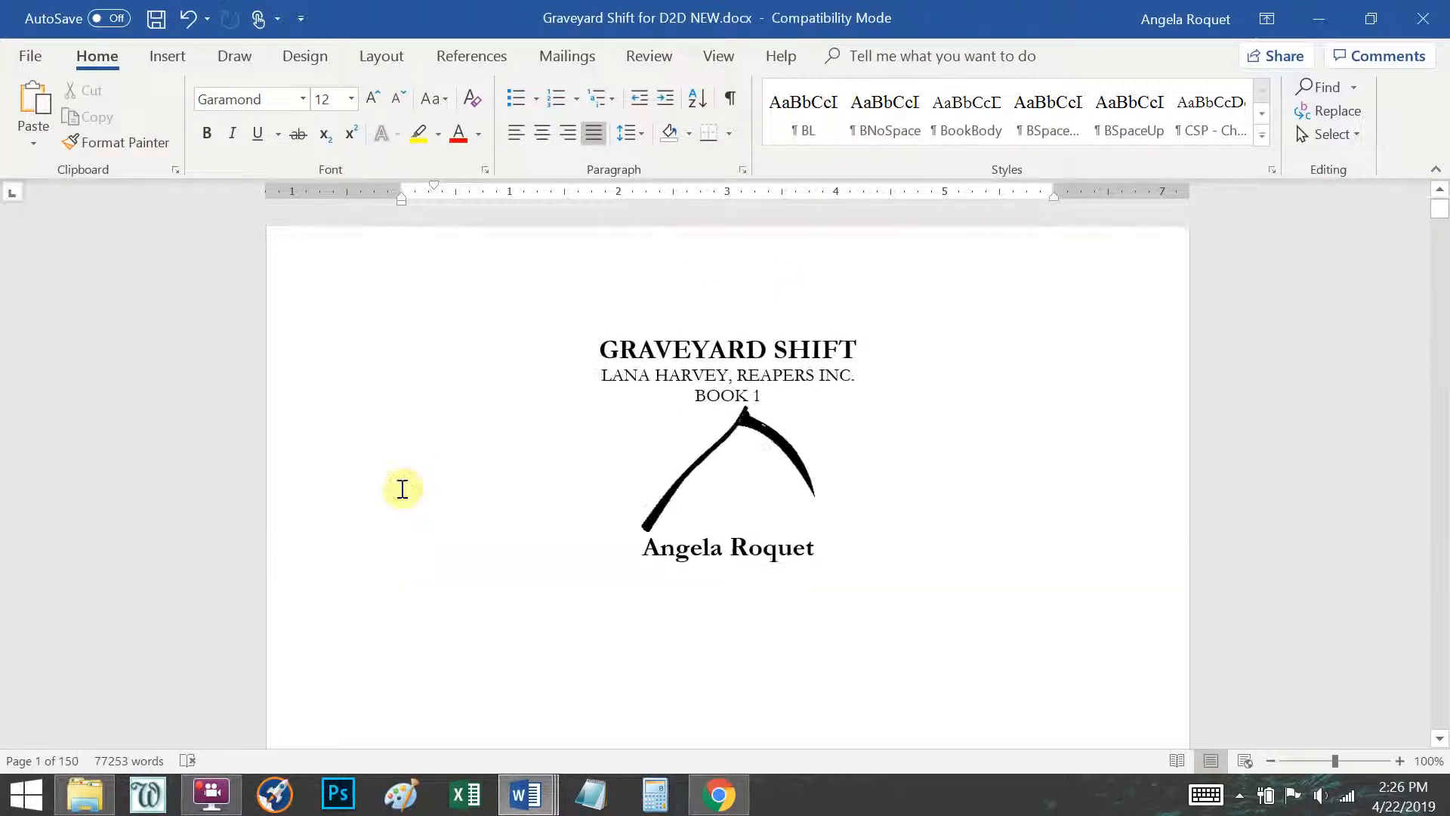